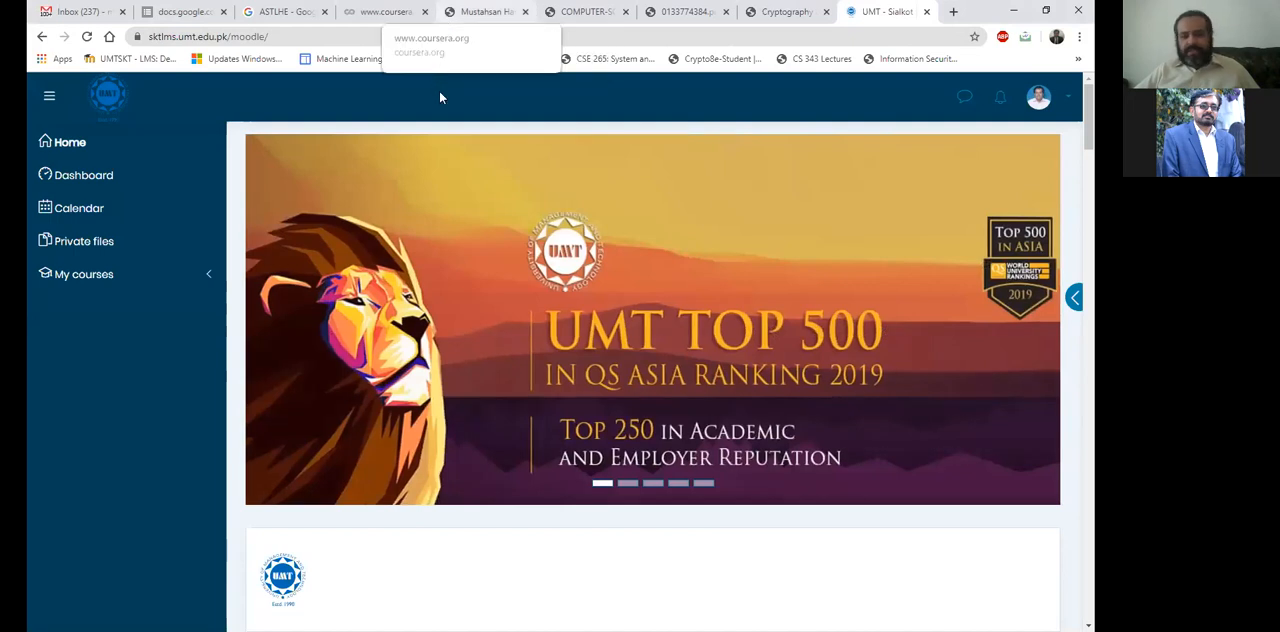
Look over the LMS home page, including the banner, course search area and course categories.
scroll(657, 437, "down", 1)
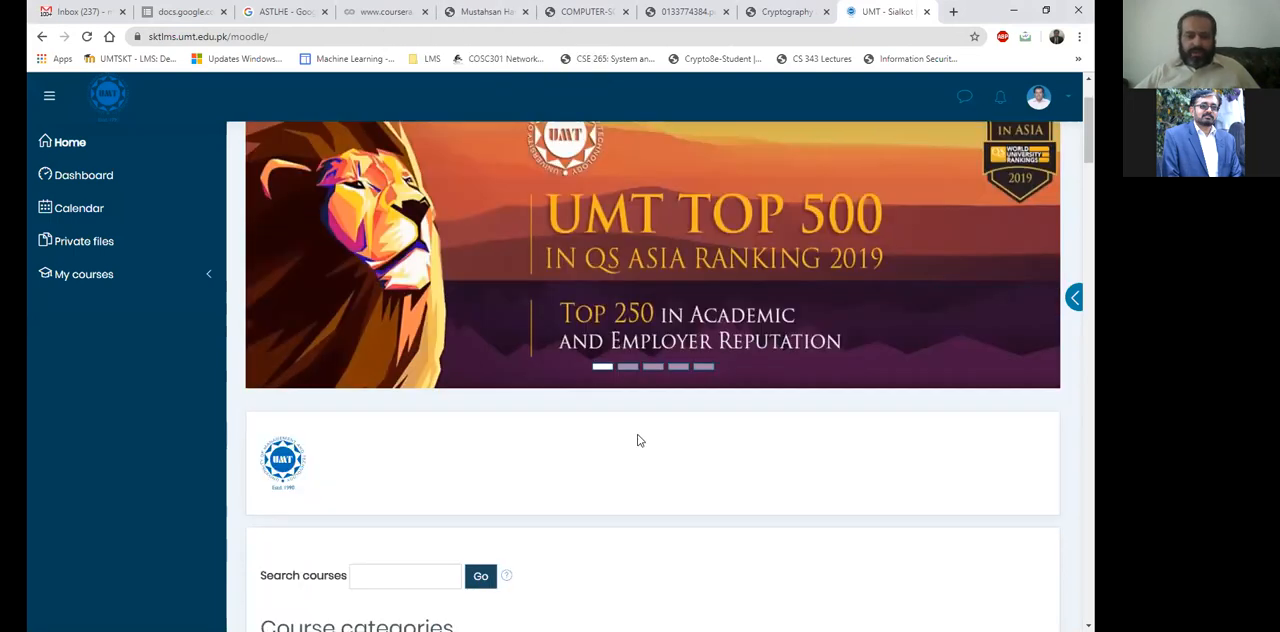
scroll(618, 452, "up", 1)
scroll(618, 457, "down", 3)
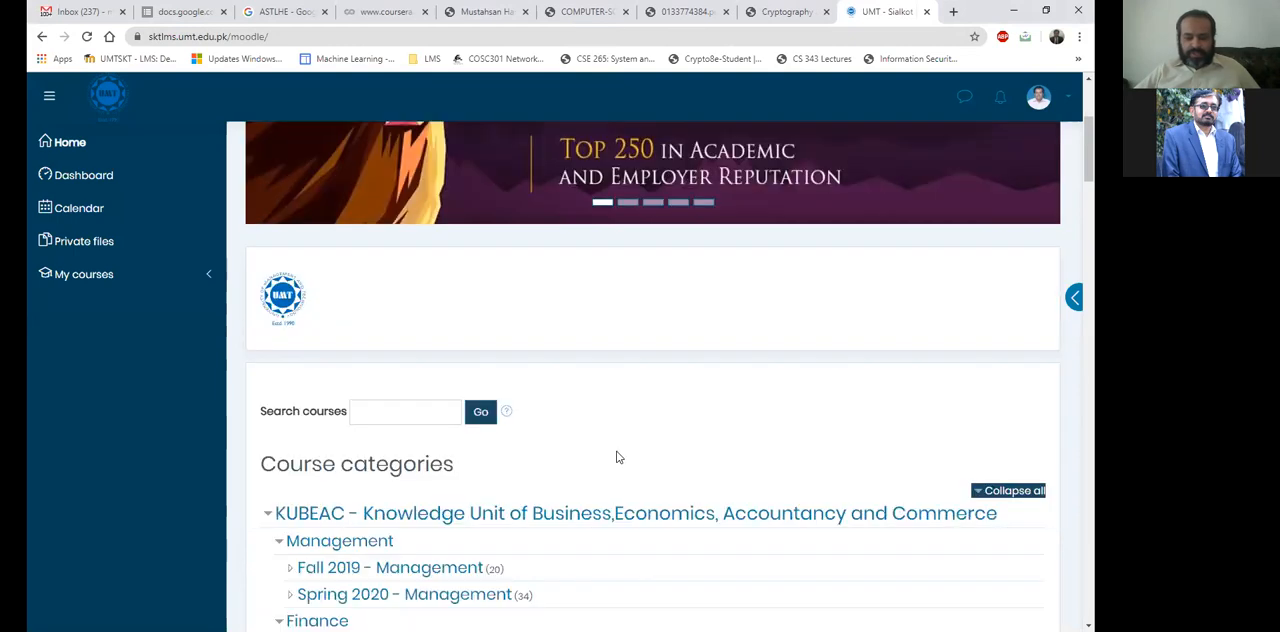
scroll(618, 457, "down", 1)
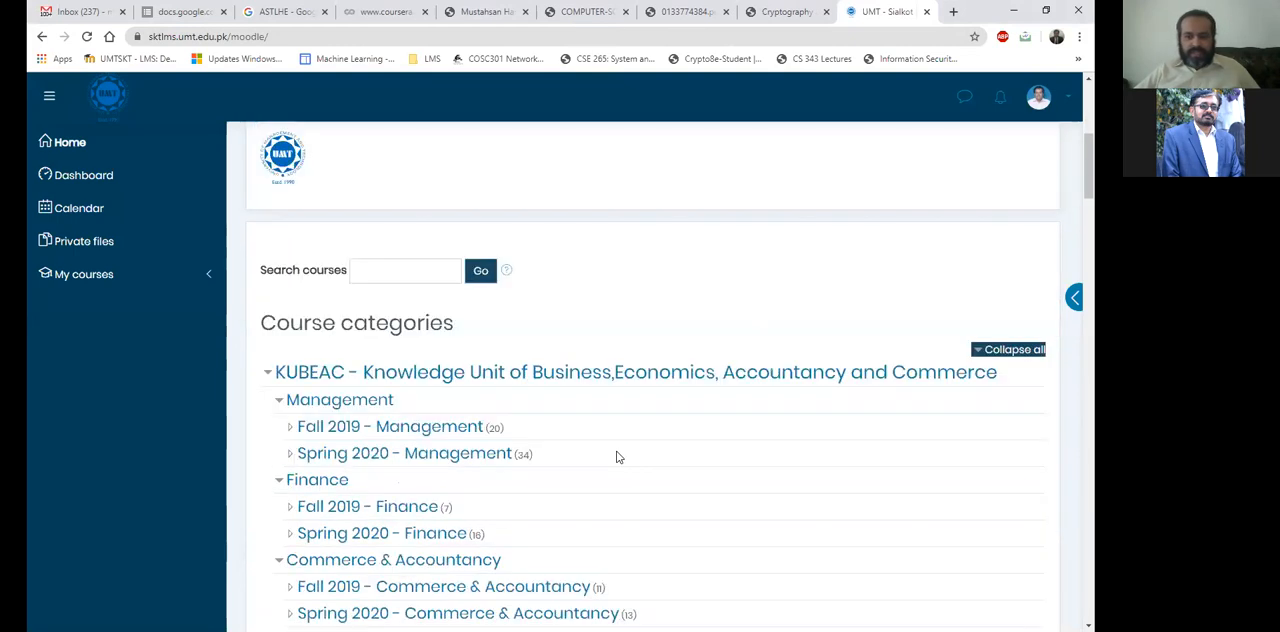
scroll(618, 457, "up", 4)
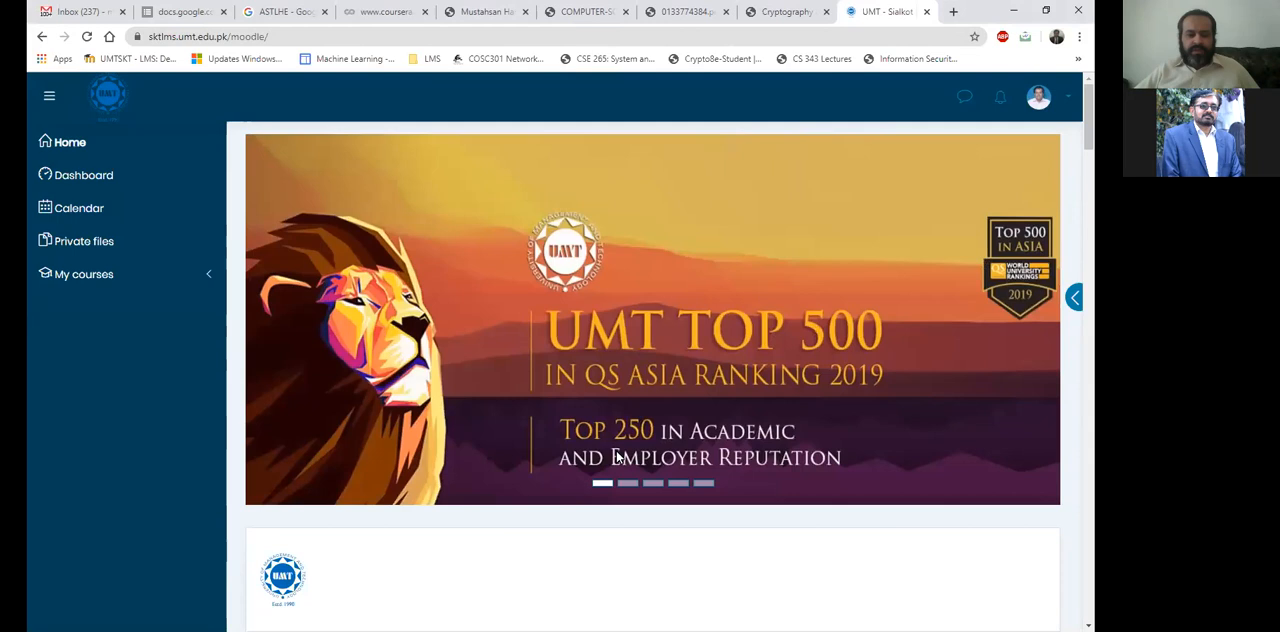
scroll(618, 457, "down", 1)
scroll(618, 457, "down", 1)
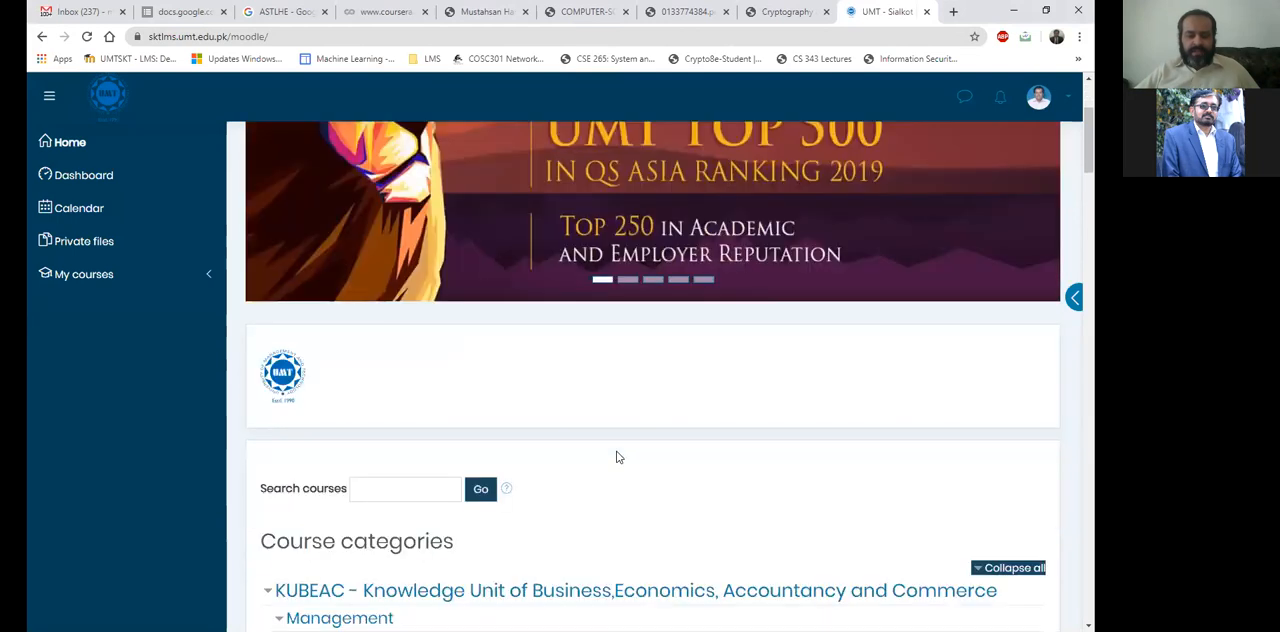
scroll(618, 457, "up", 1)
scroll(618, 457, "up", 1)
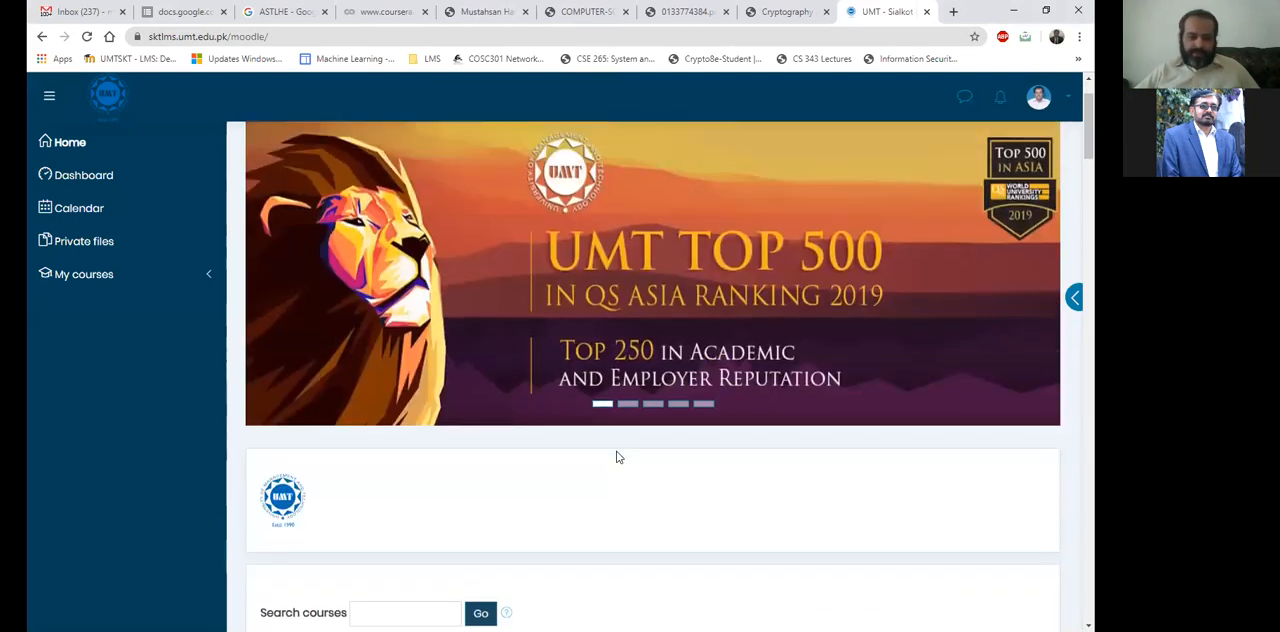
scroll(398, 552, "down", 1)
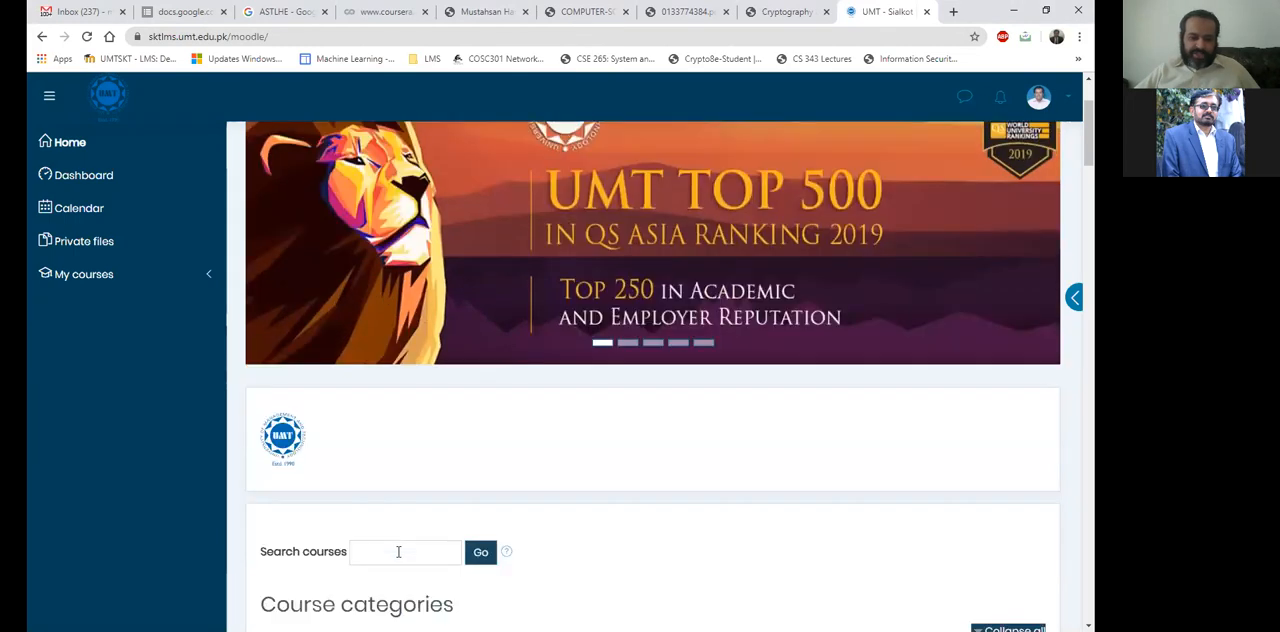
scroll(418, 494, "down", 1)
left_click(418, 490)
key("Down")
key("Down")
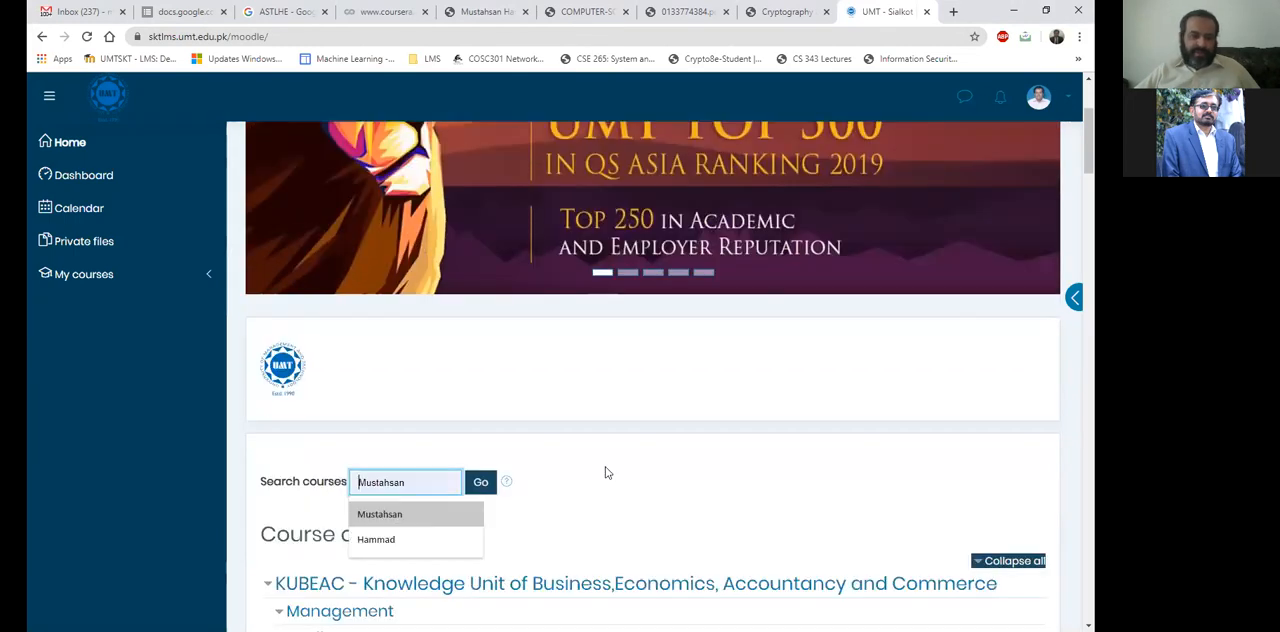
left_click(216, 275)
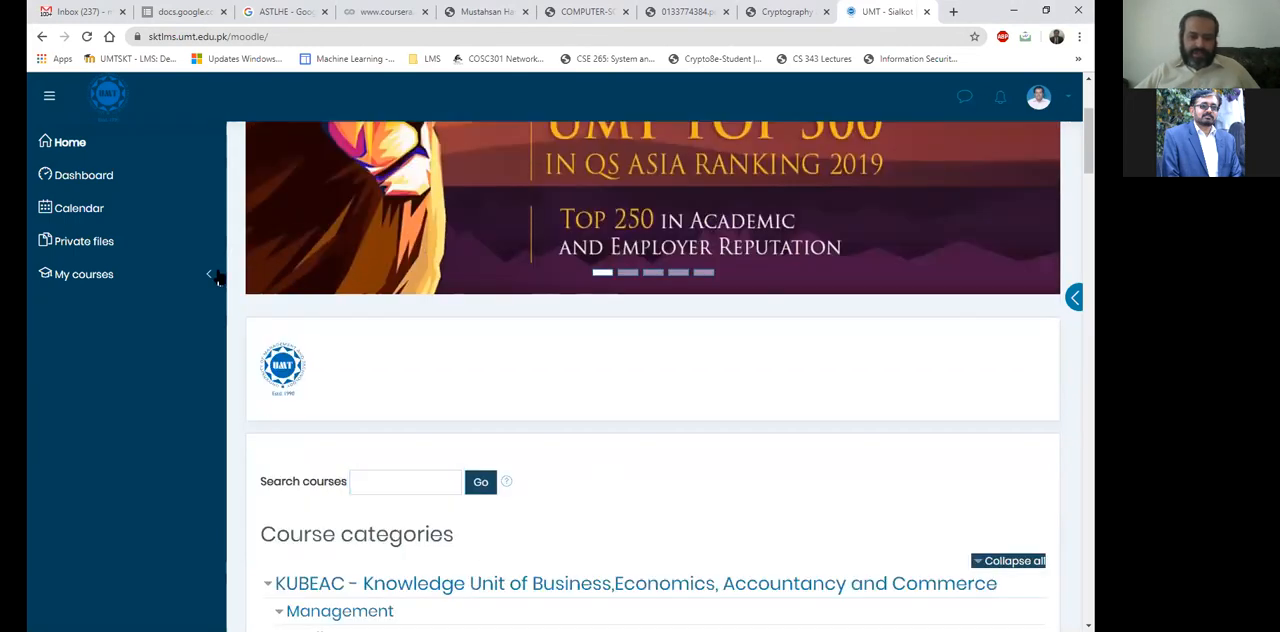
Open the Dashboard and review the in-progress courses in the course overview.
left_click(145, 175)
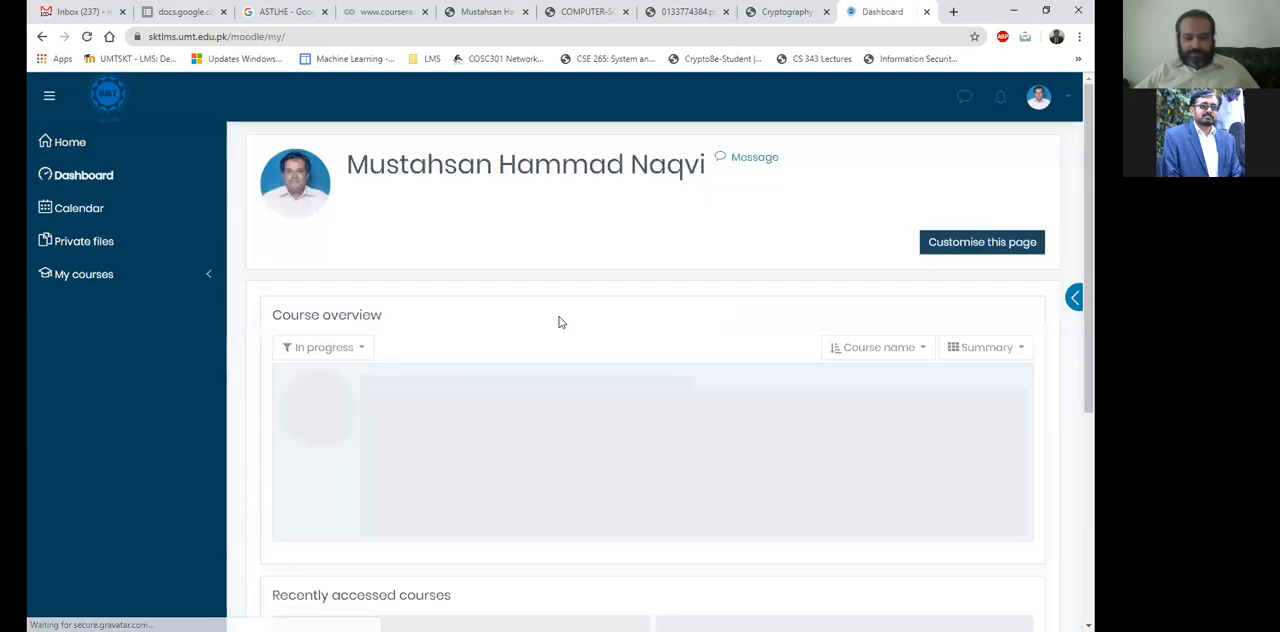
scroll(563, 311, "down", 1)
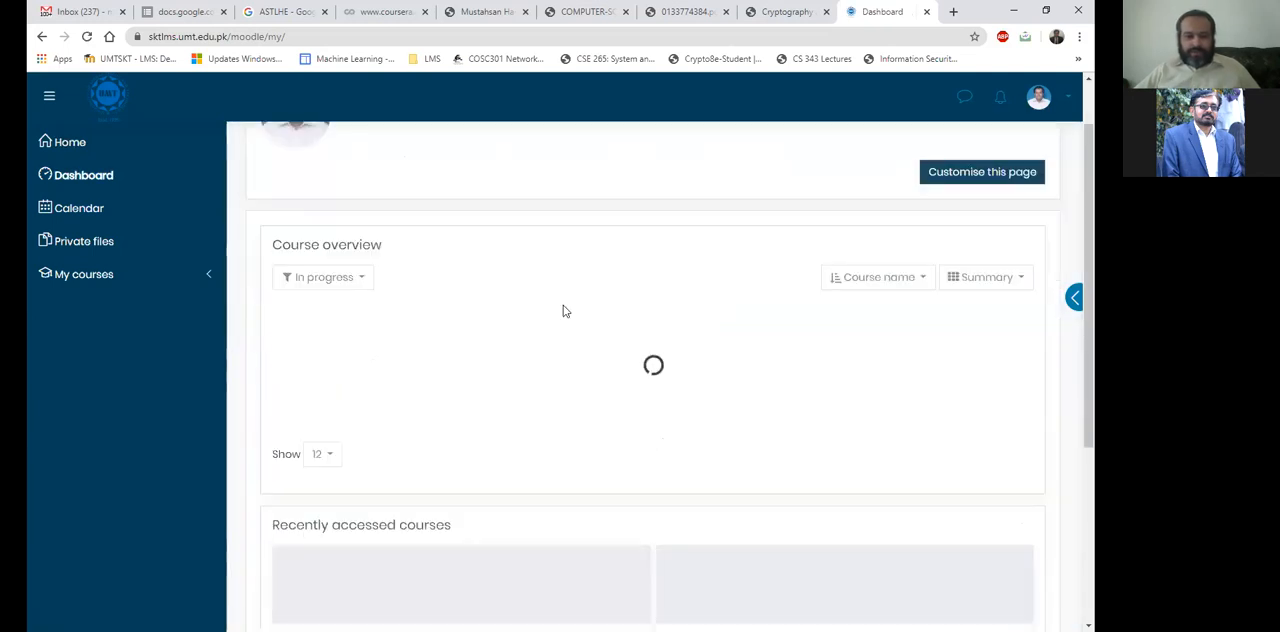
scroll(705, 368, "down", 1)
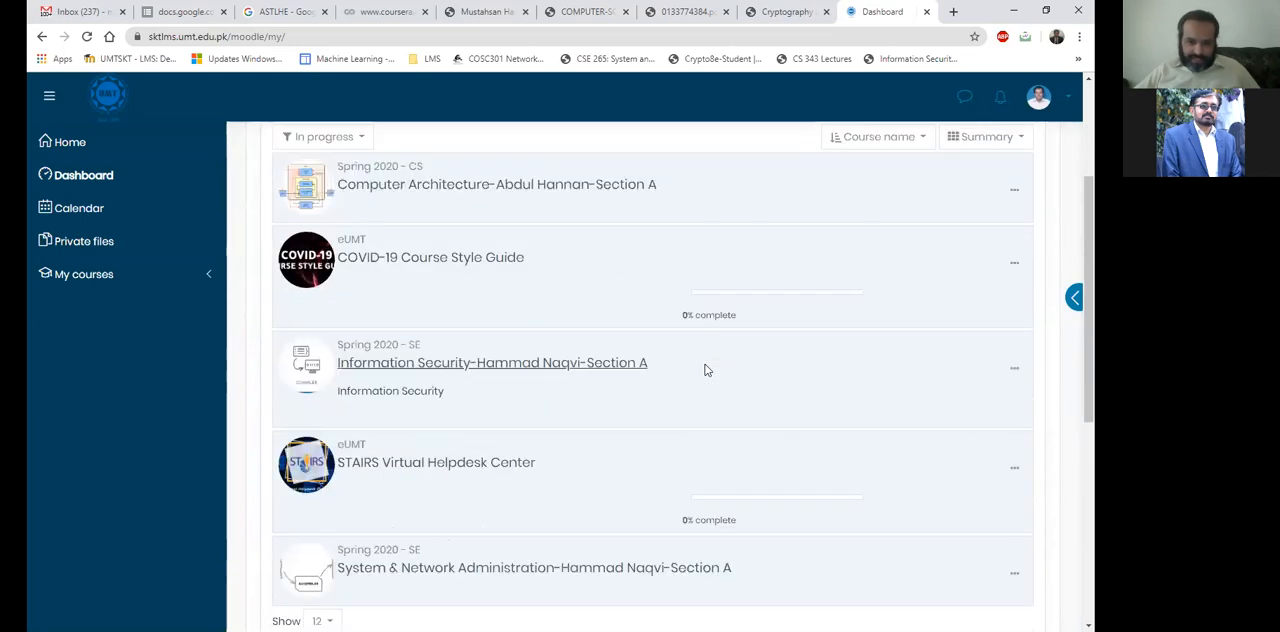
left_click_drag(700, 367, 399, 366)
scroll(594, 437, "down", 2)
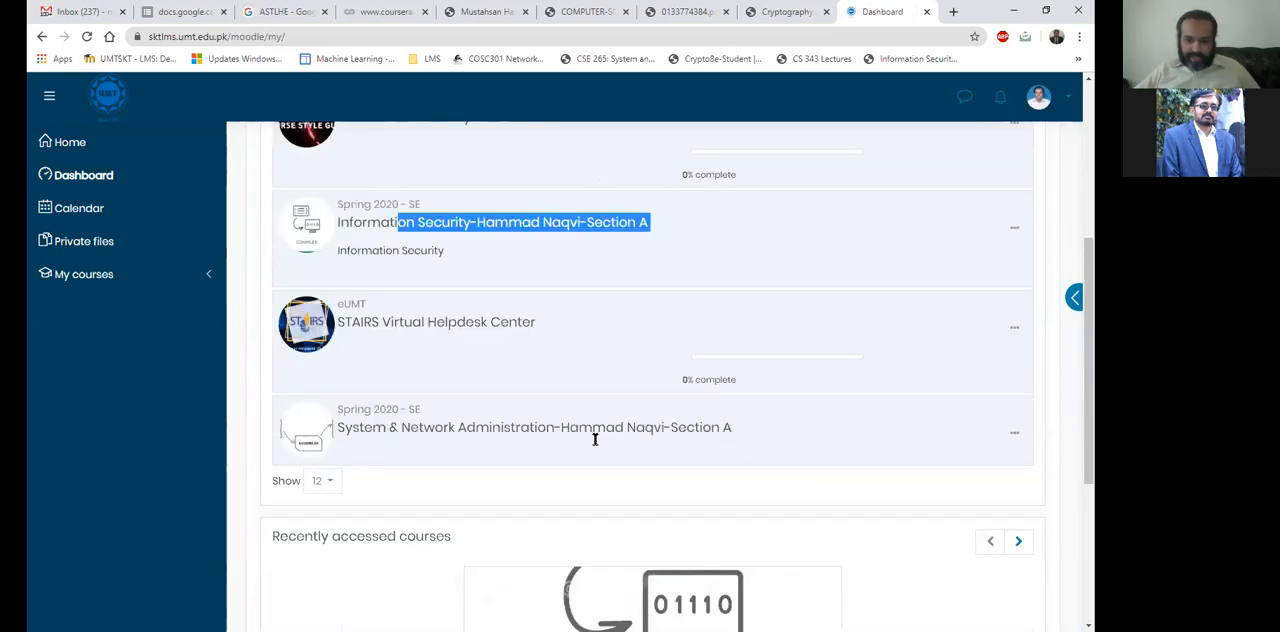
left_click_drag(740, 427, 544, 427)
left_click_drag(545, 323, 362, 323)
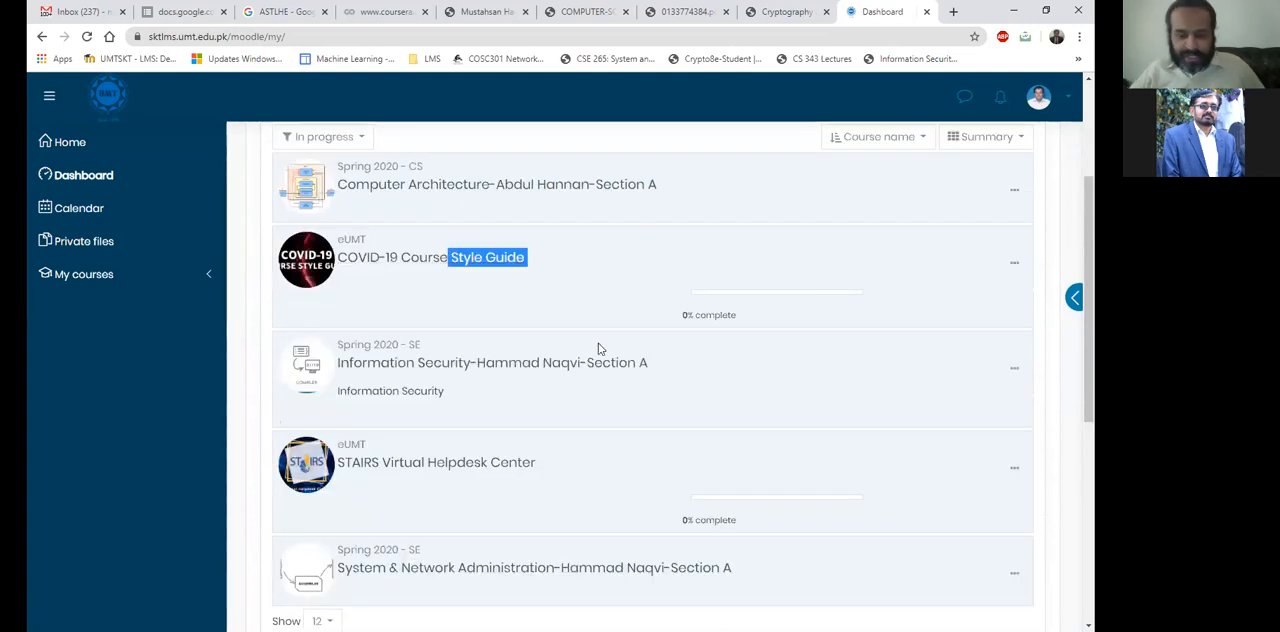
scroll(628, 392, "down", 1)
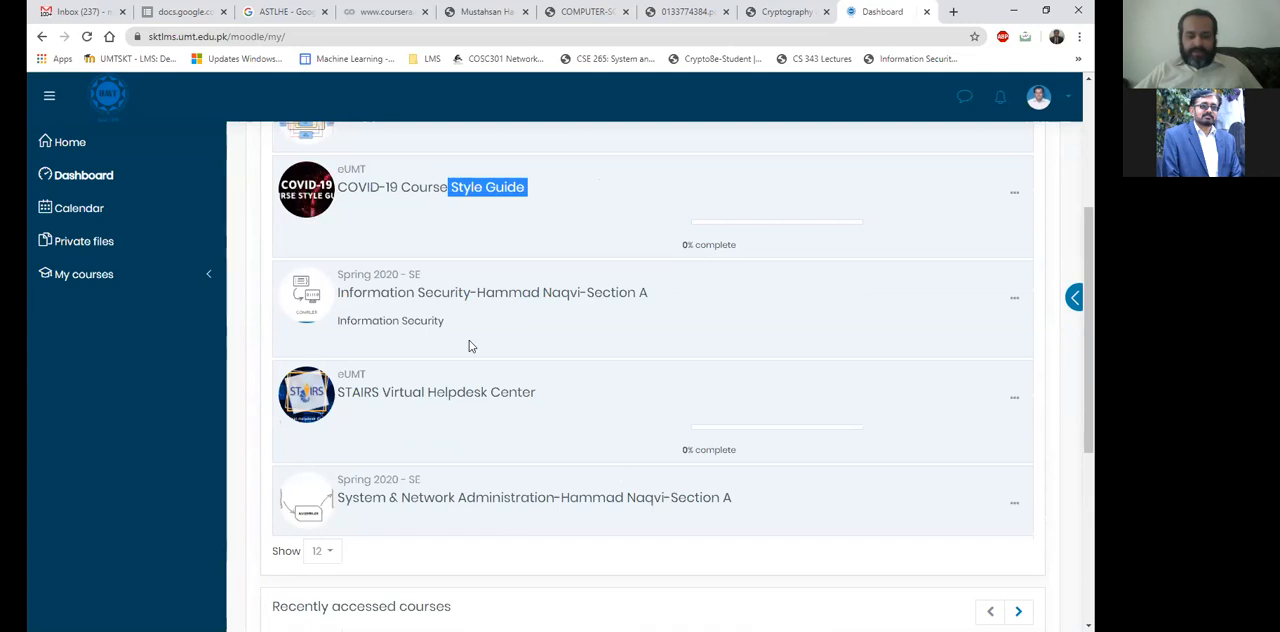
scroll(560, 365, "up", 1)
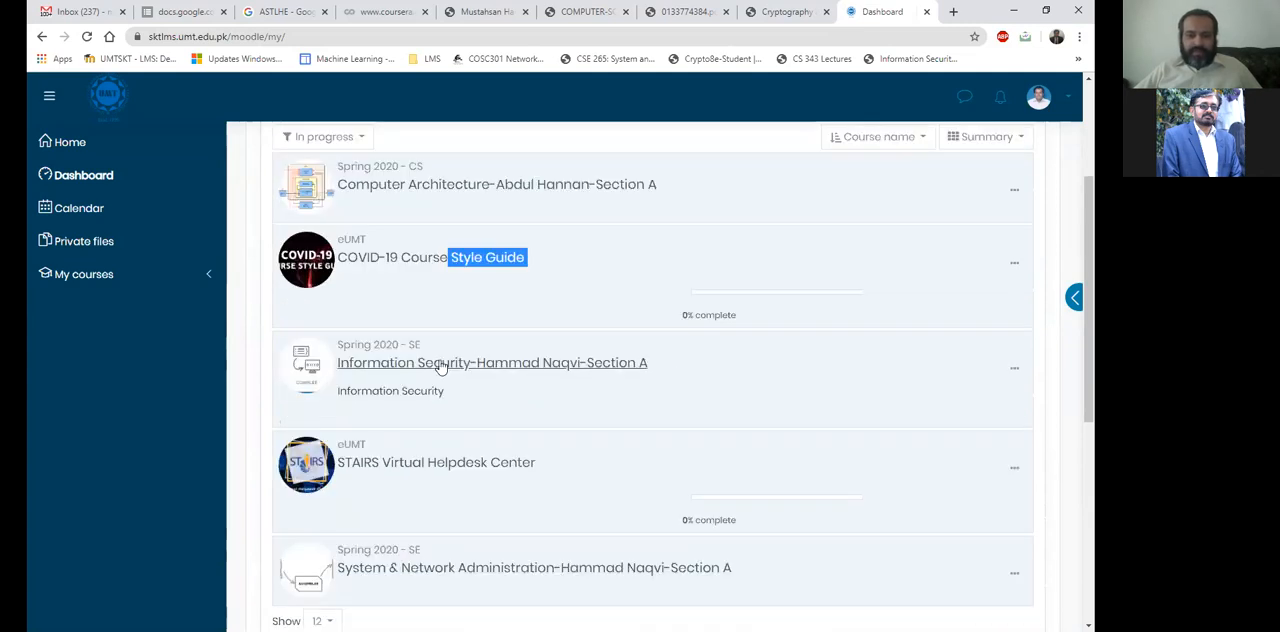
View the Information Security Section A course page and its title, and return to the Dashboard.
left_click(441, 365)
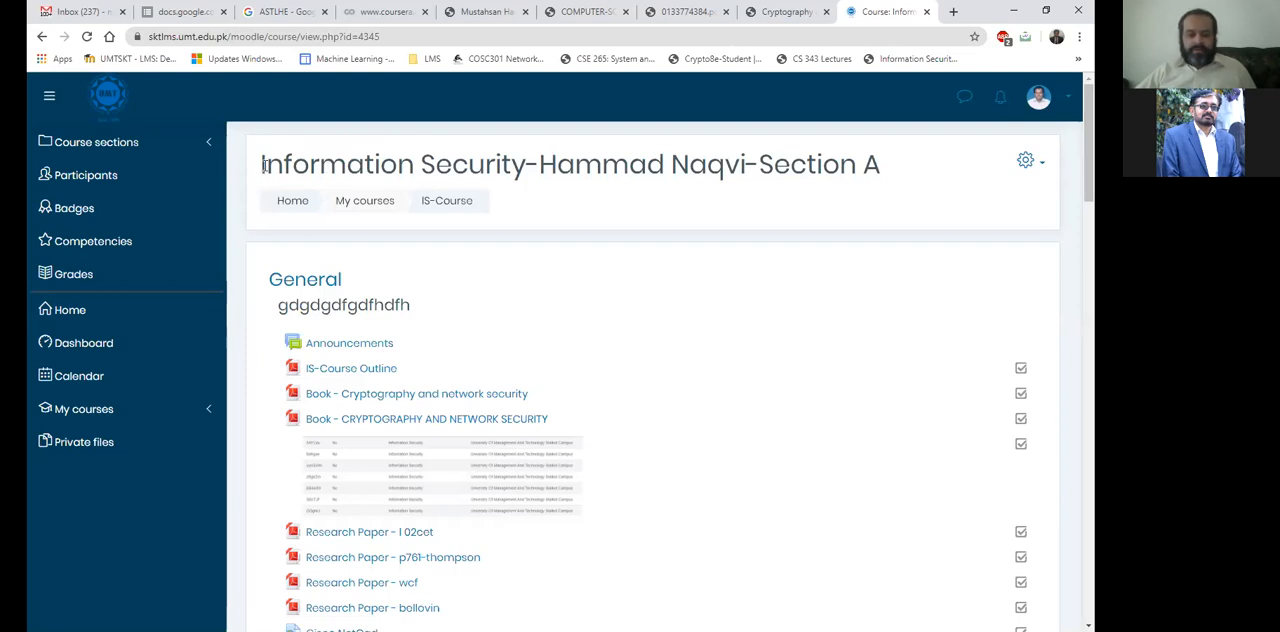
left_click_drag(262, 165, 925, 161)
left_click(928, 181)
key("alt+Left")
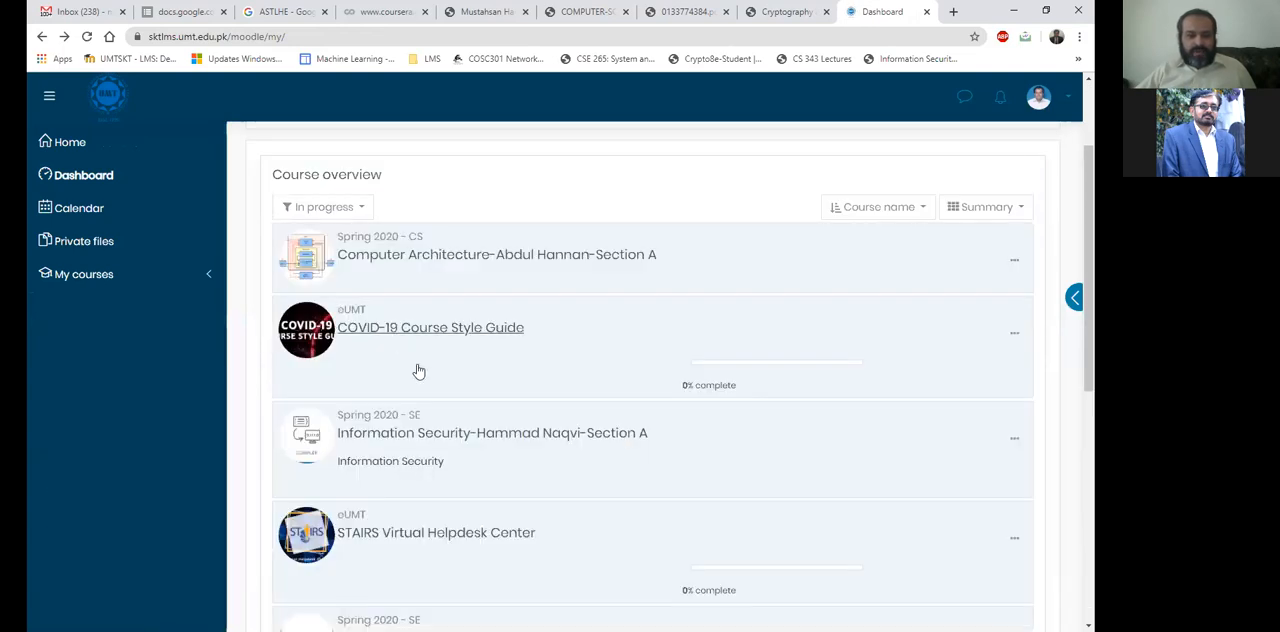
Inspect the semester label and summary text of the Information Security course in the course overview.
scroll(419, 371, "down", 1)
left_click_drag(433, 350, 410, 341)
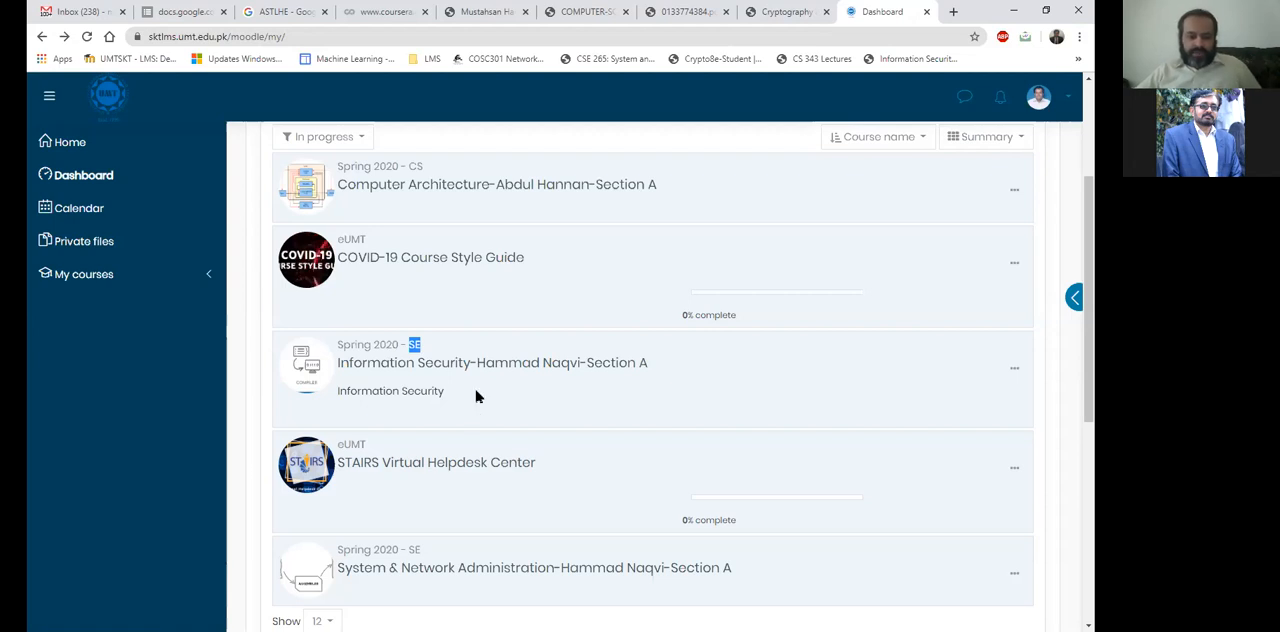
left_click(287, 383)
left_click_drag(288, 383, 341, 389)
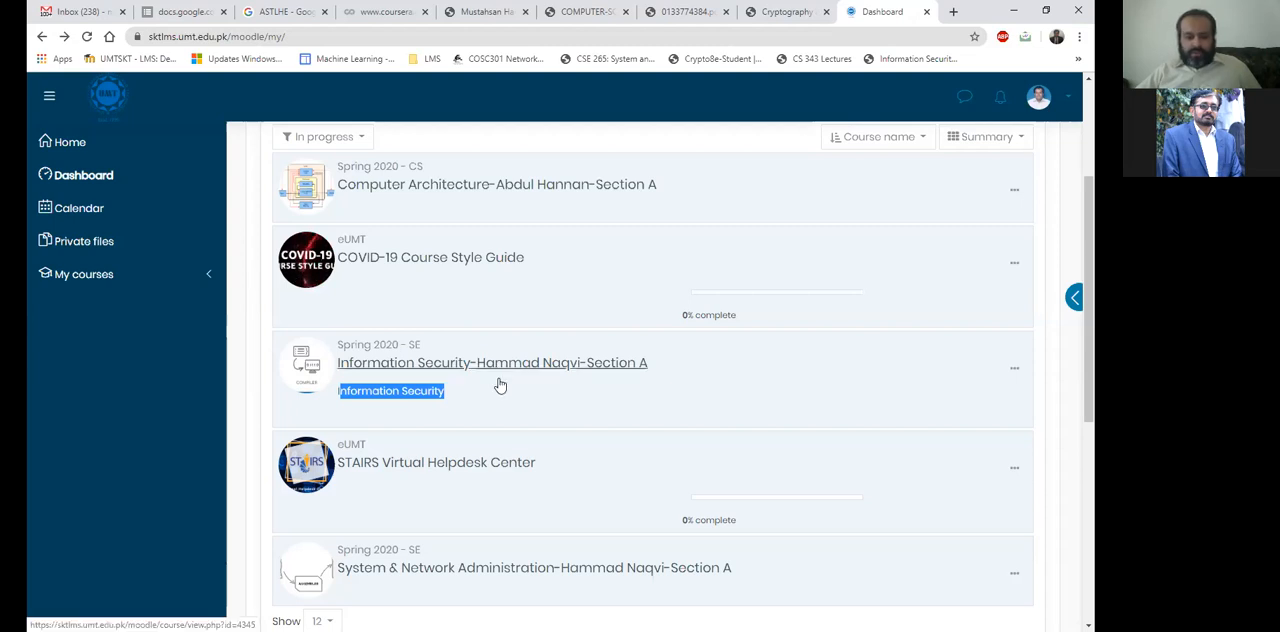
left_click_drag(359, 403, 337, 396)
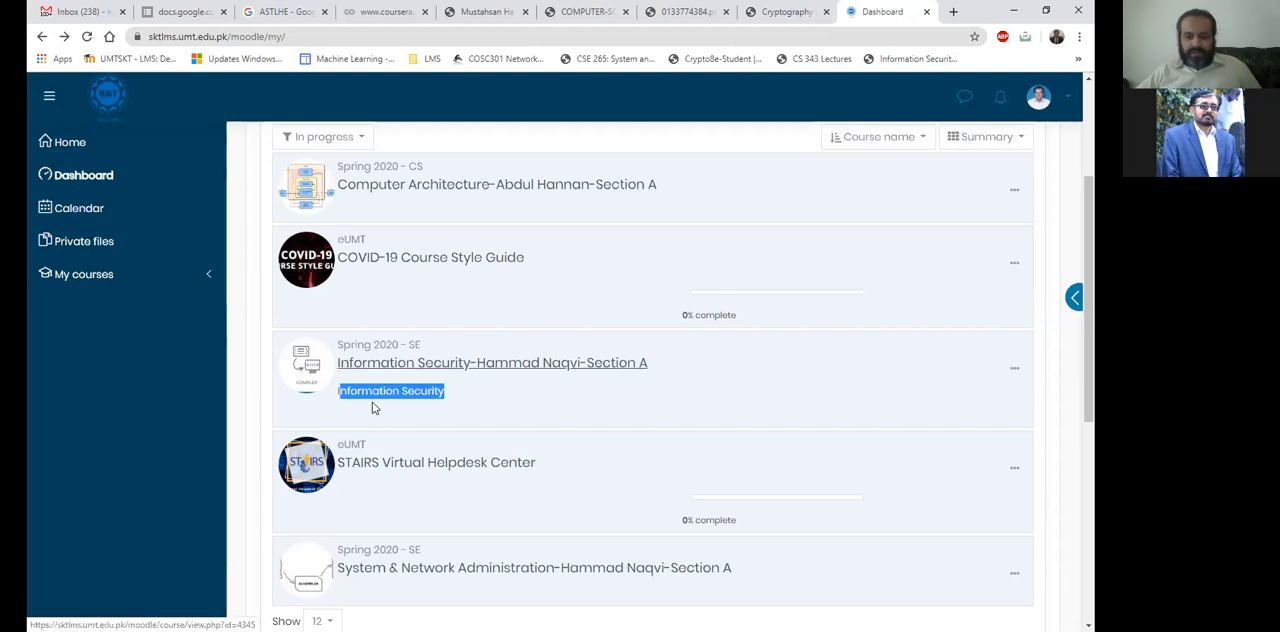
left_click(415, 390)
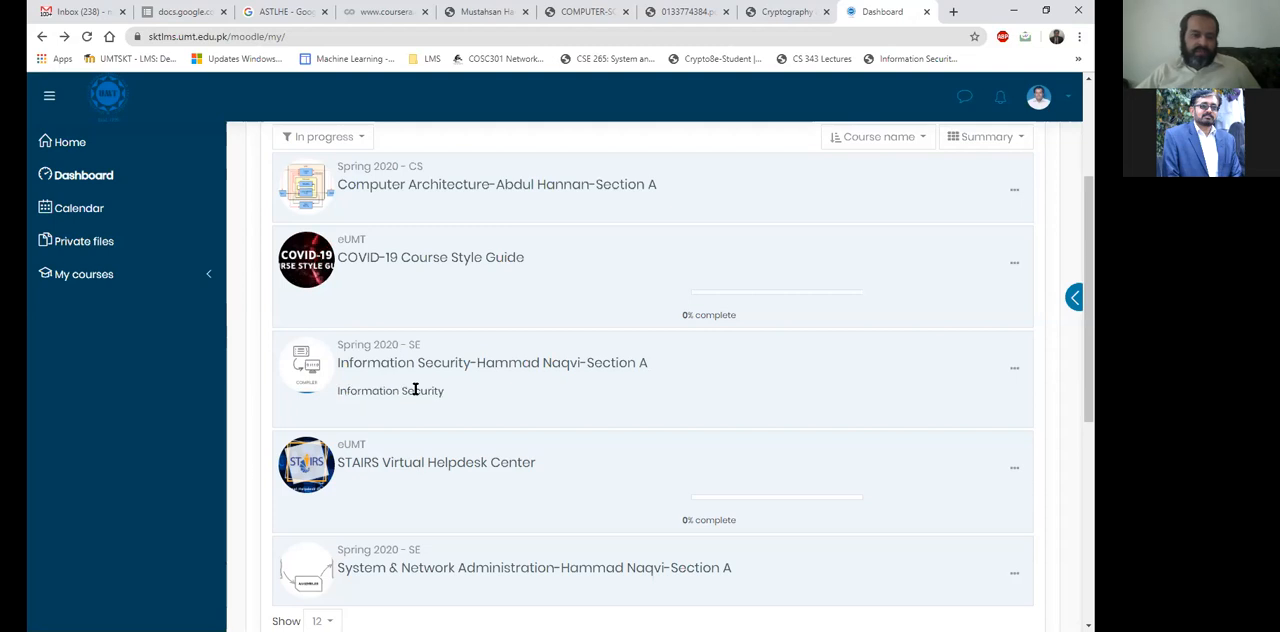
Open the Information Security Section A course's edit settings page and go to its general start and end date settings.
left_click(605, 368)
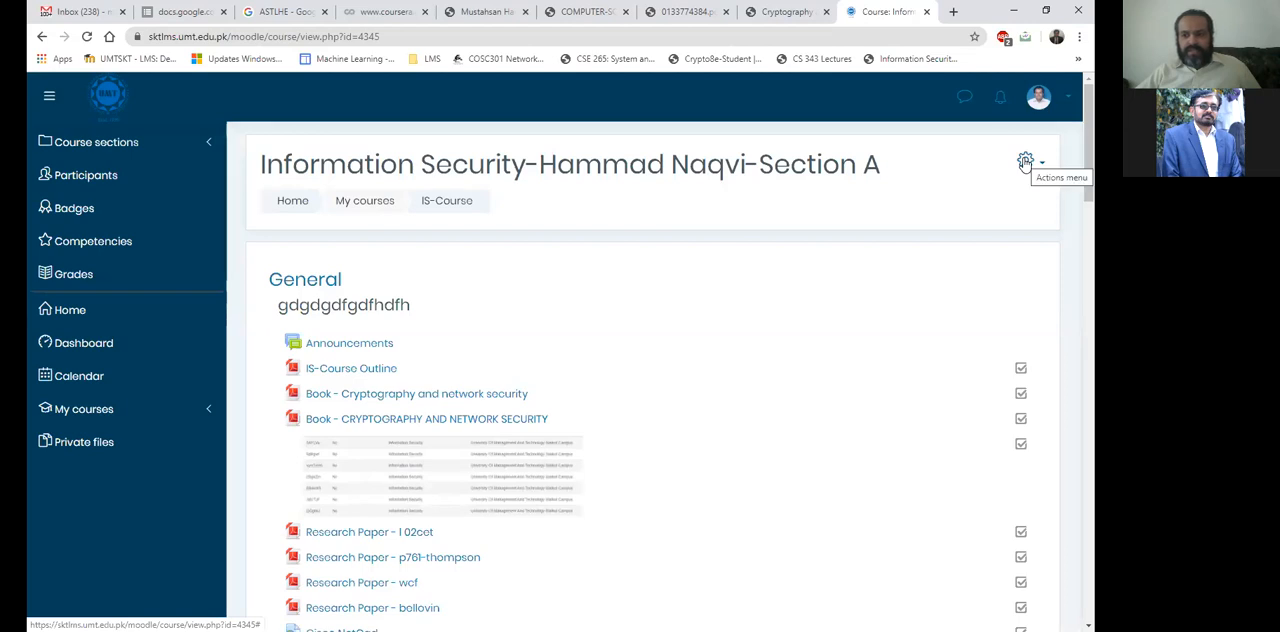
left_click(1025, 162)
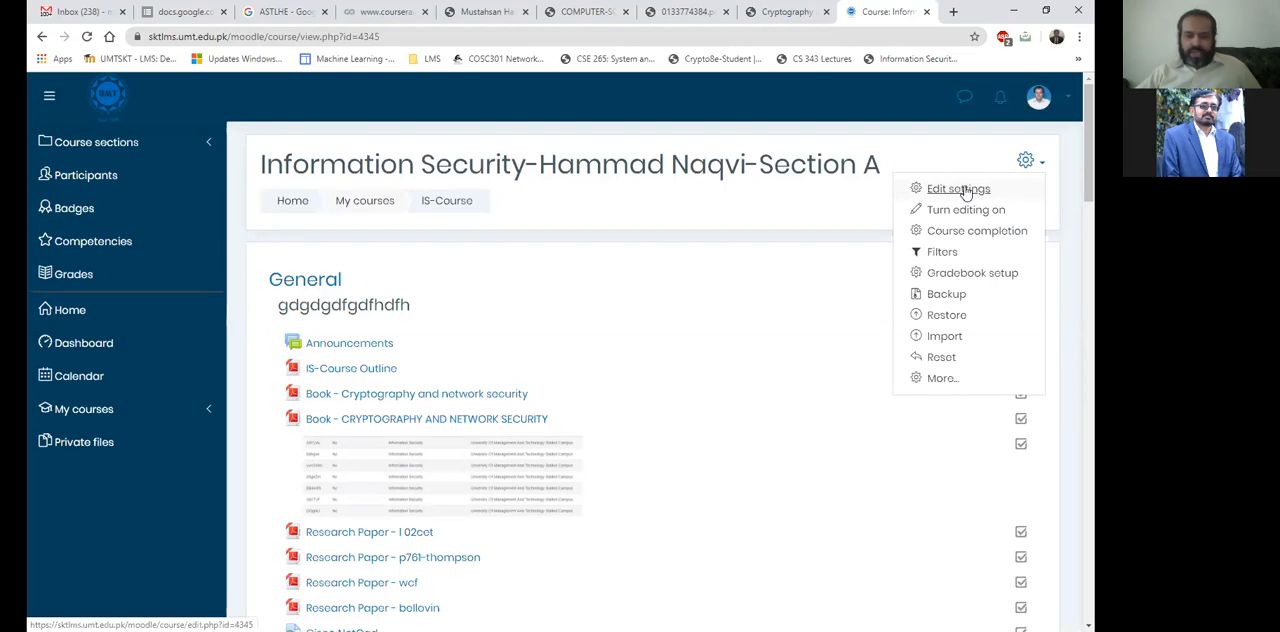
left_click(960, 189)
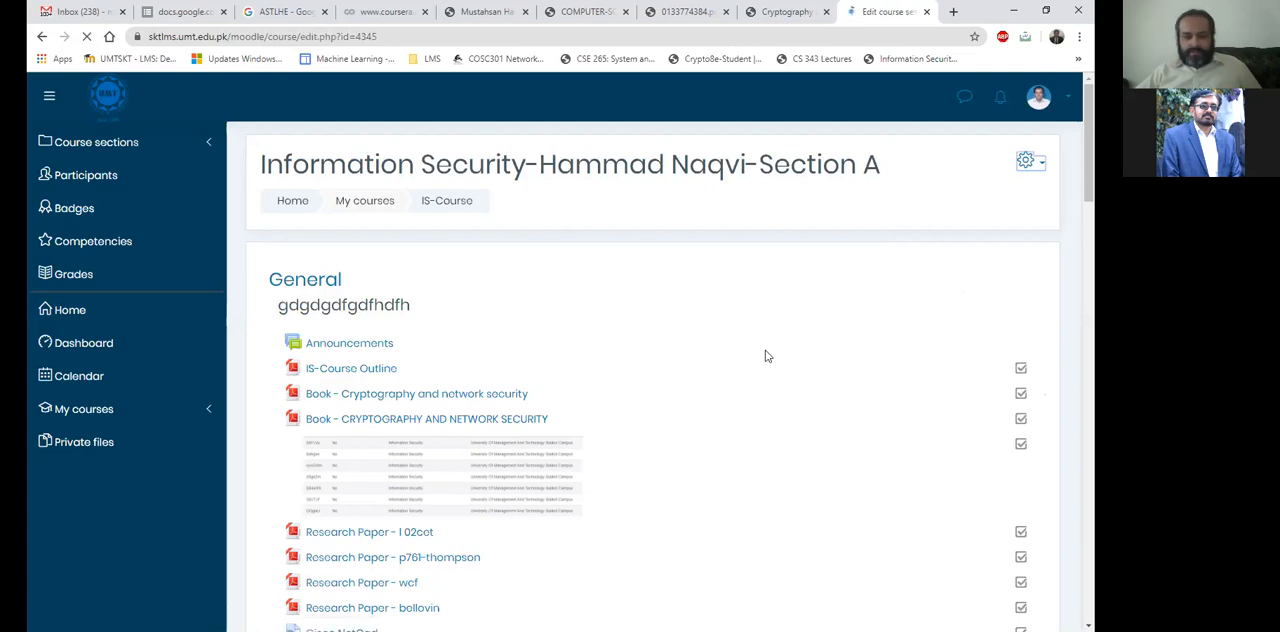
scroll(520, 272, "down", 2)
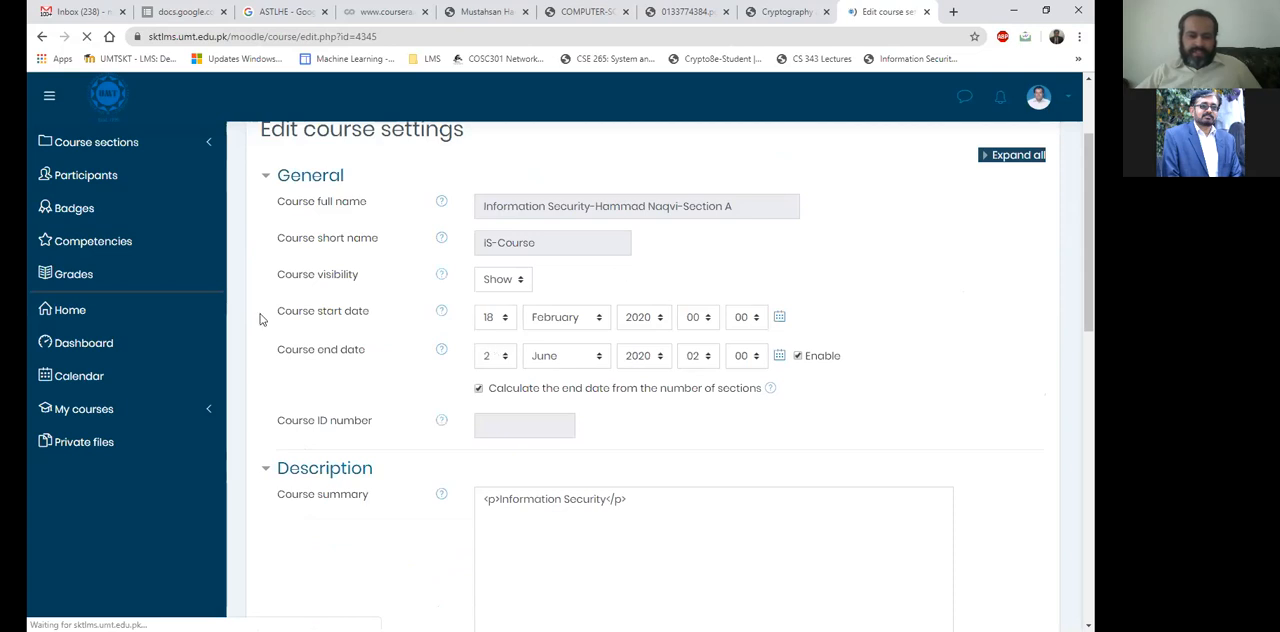
scroll(522, 222, "down", 1)
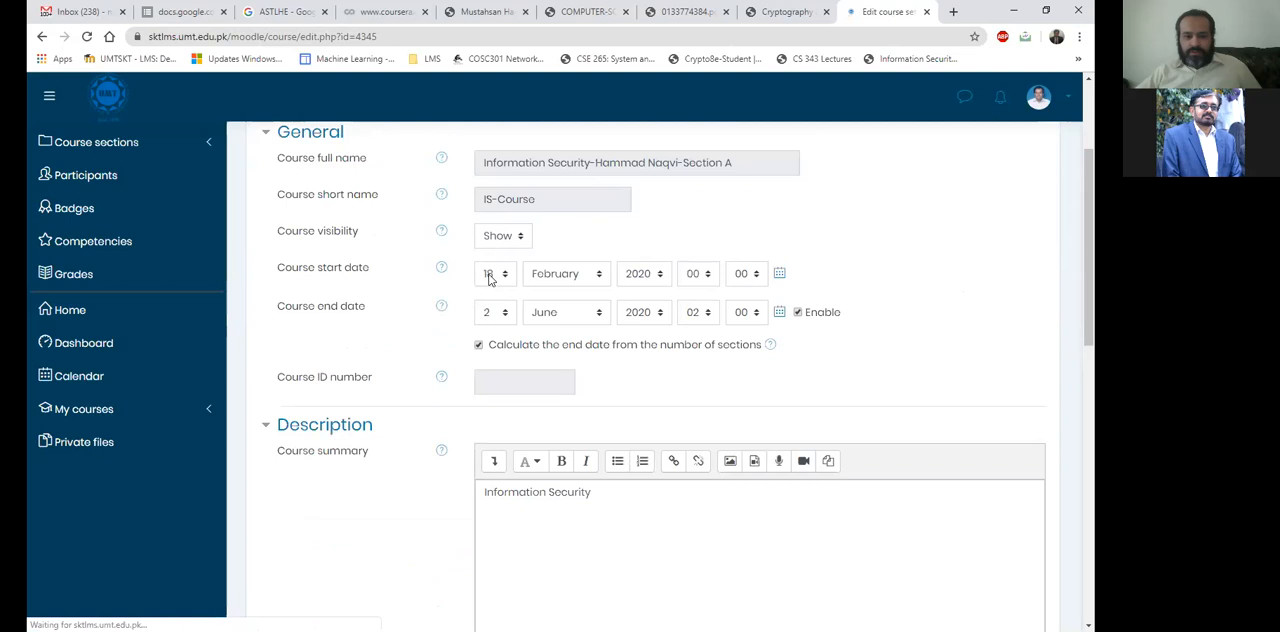
left_click(797, 312)
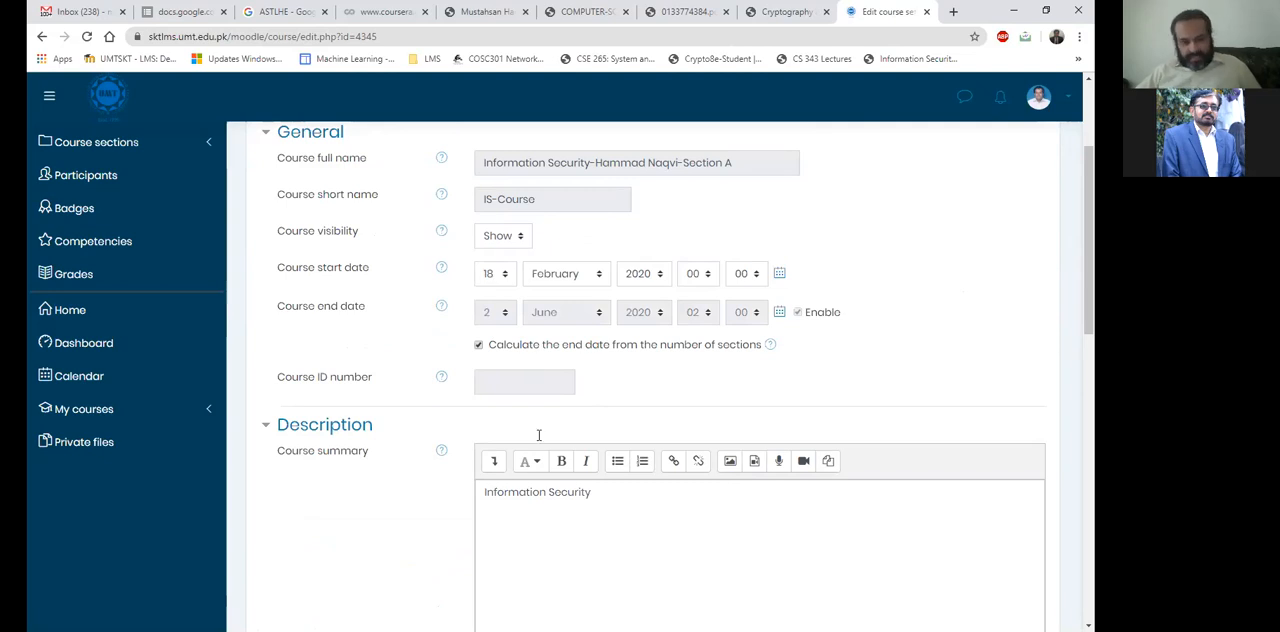
Examine the course summary text and course image in the Description section of the course settings.
scroll(617, 264, "down", 2)
scroll(600, 260, "down", 1)
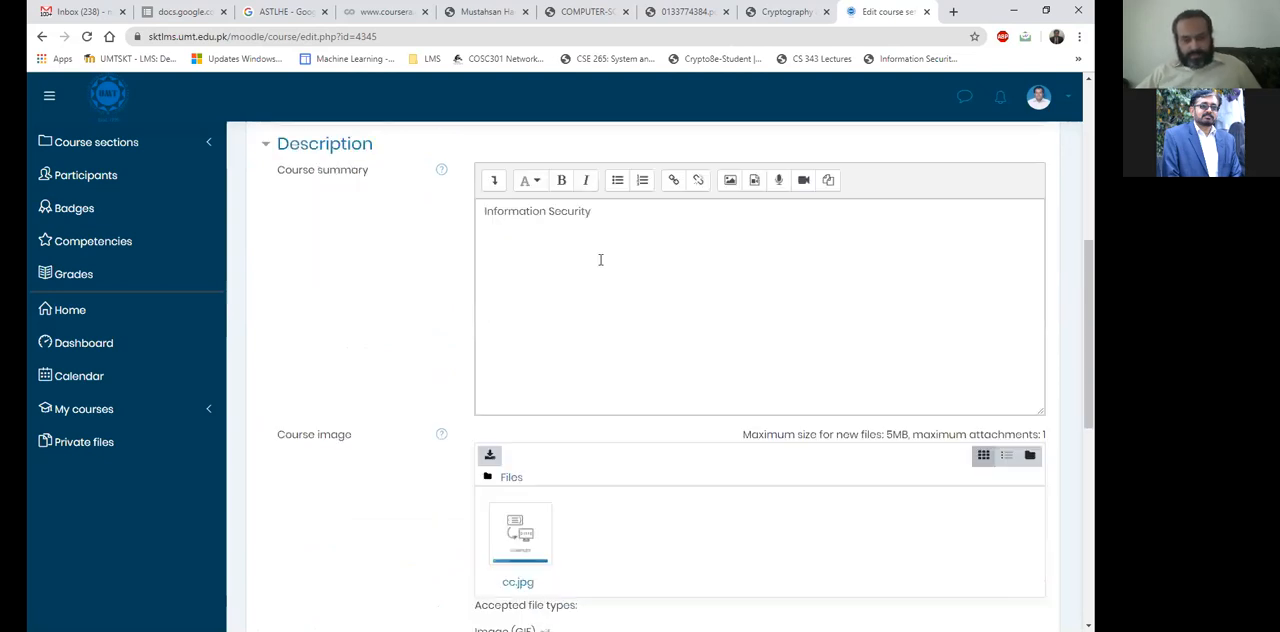
scroll(598, 264, "up", 2)
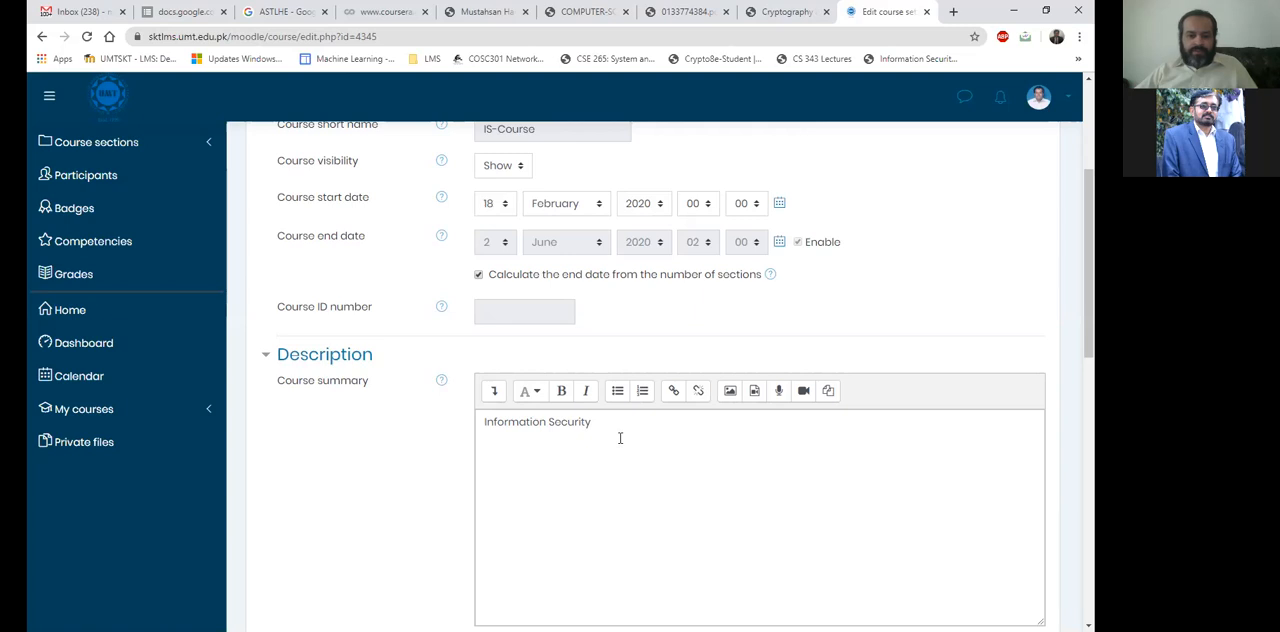
scroll(620, 438, "down", 2)
left_click(611, 303)
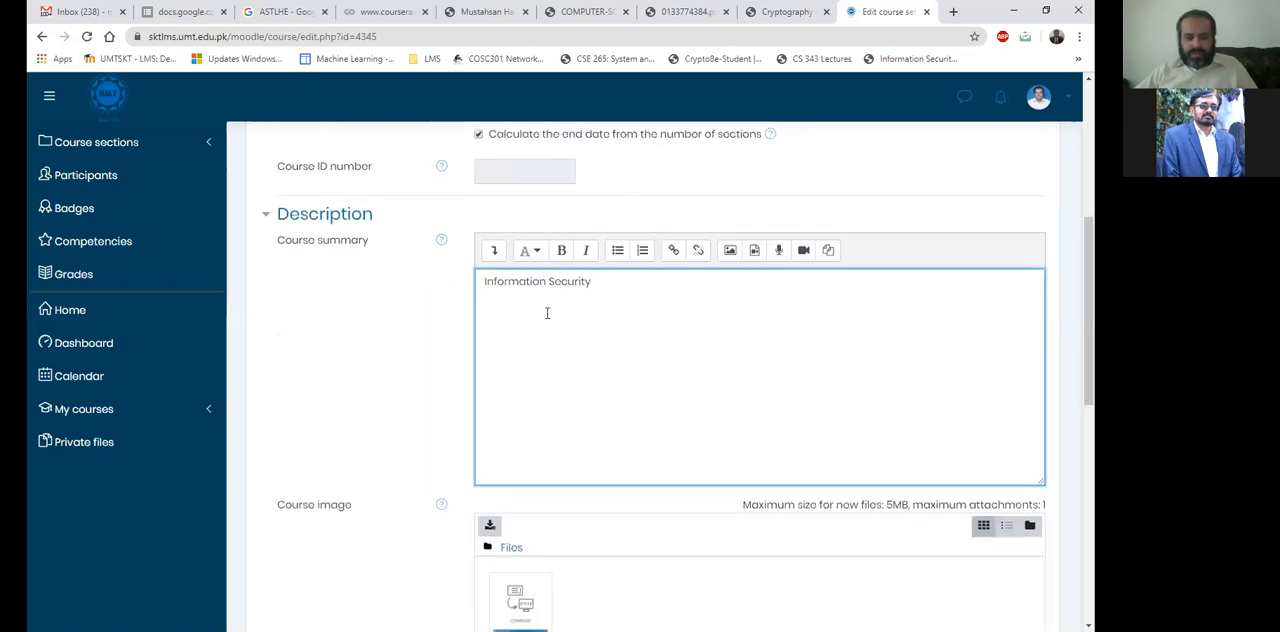
left_click_drag(643, 287, 485, 279)
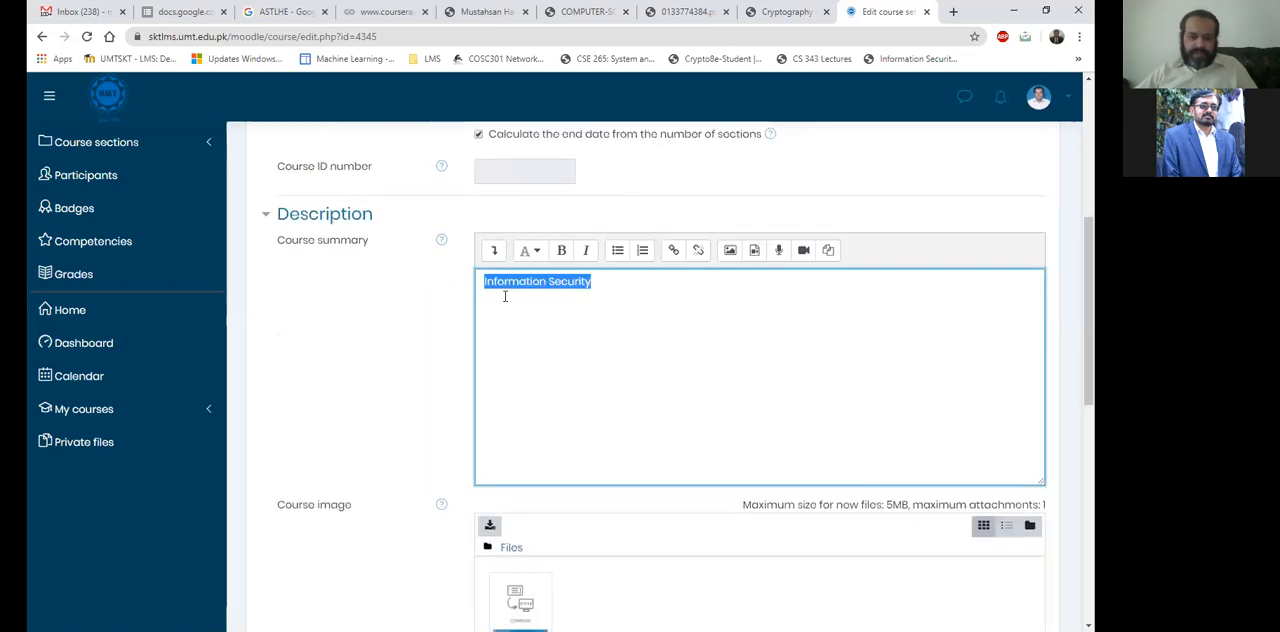
left_click(508, 282)
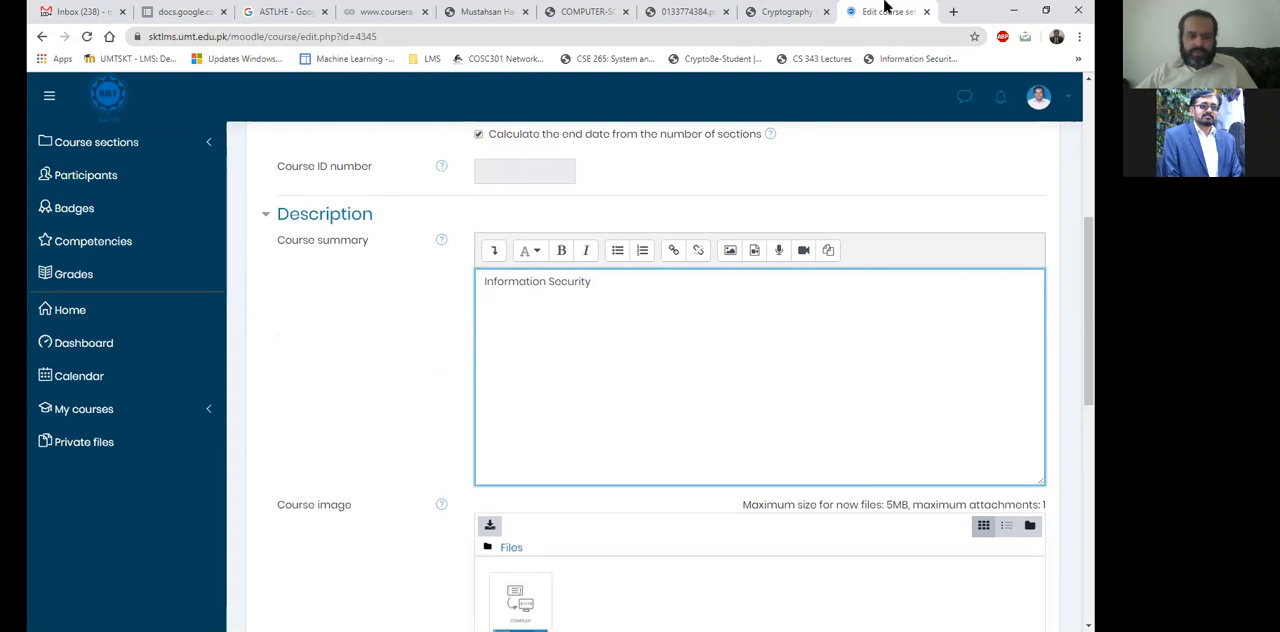
Open the Dashboard in a second LMS browser tab, keeping the course settings page open.
left_click(881, 5)
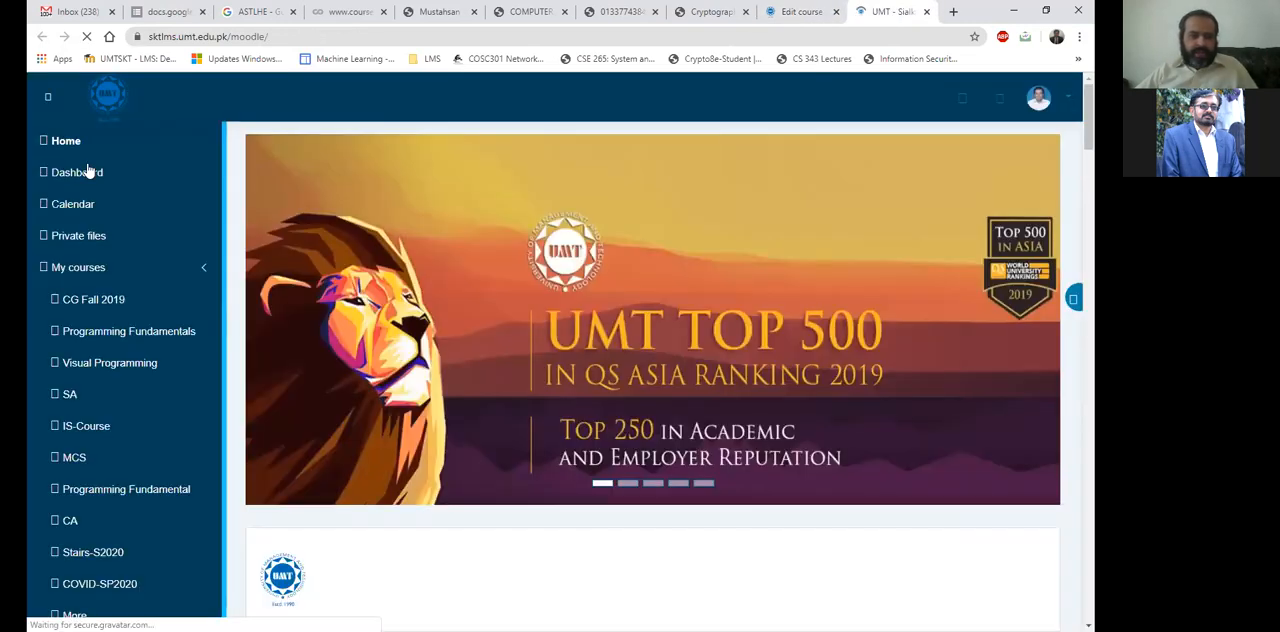
left_click(86, 172)
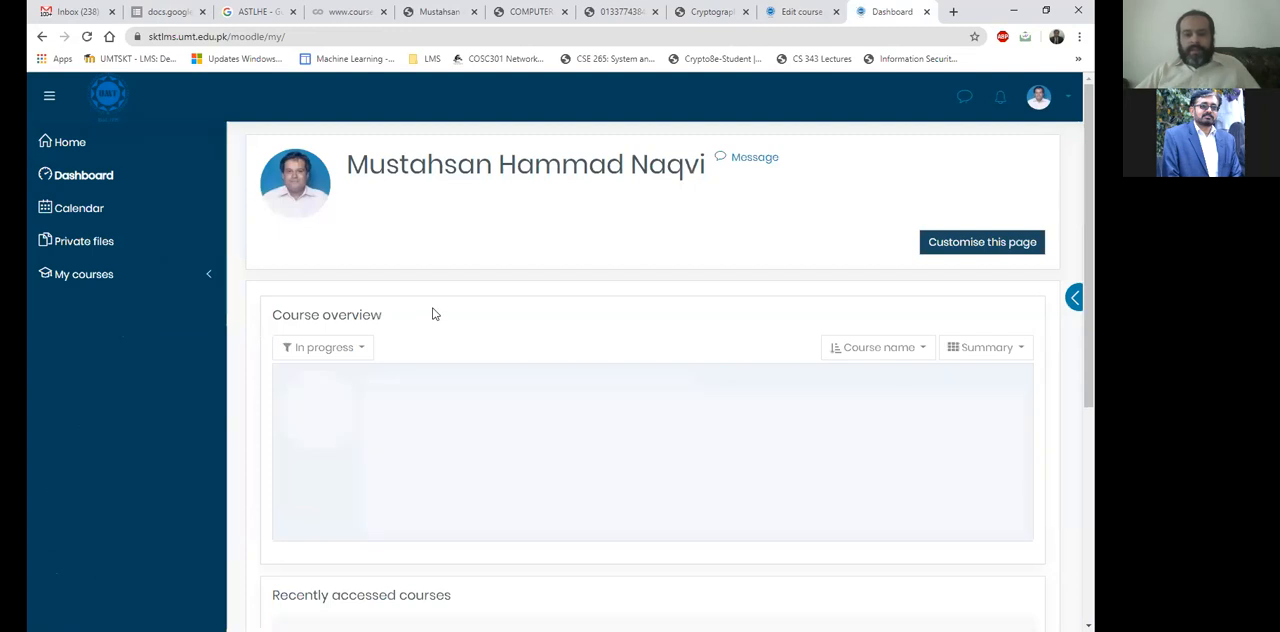
Compare the Information Security course's summary text in the course settings with its entry in the Dashboard's course overview.
scroll(434, 311, "down", 2)
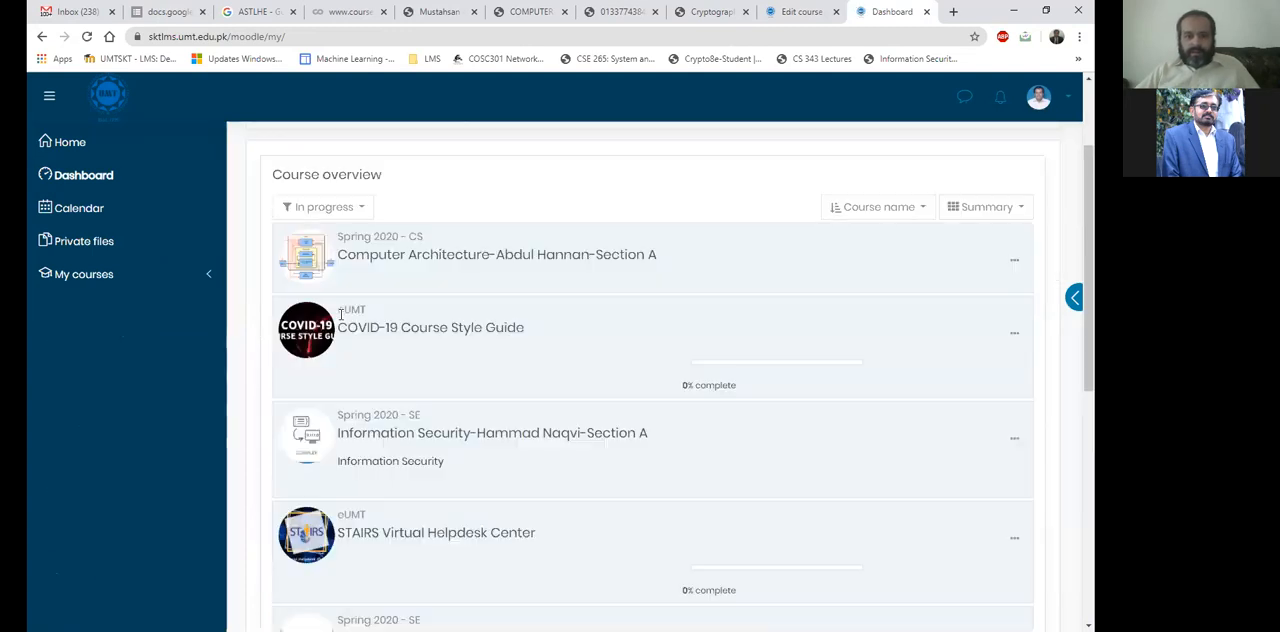
left_click(797, 9)
left_click_drag(581, 285, 476, 305)
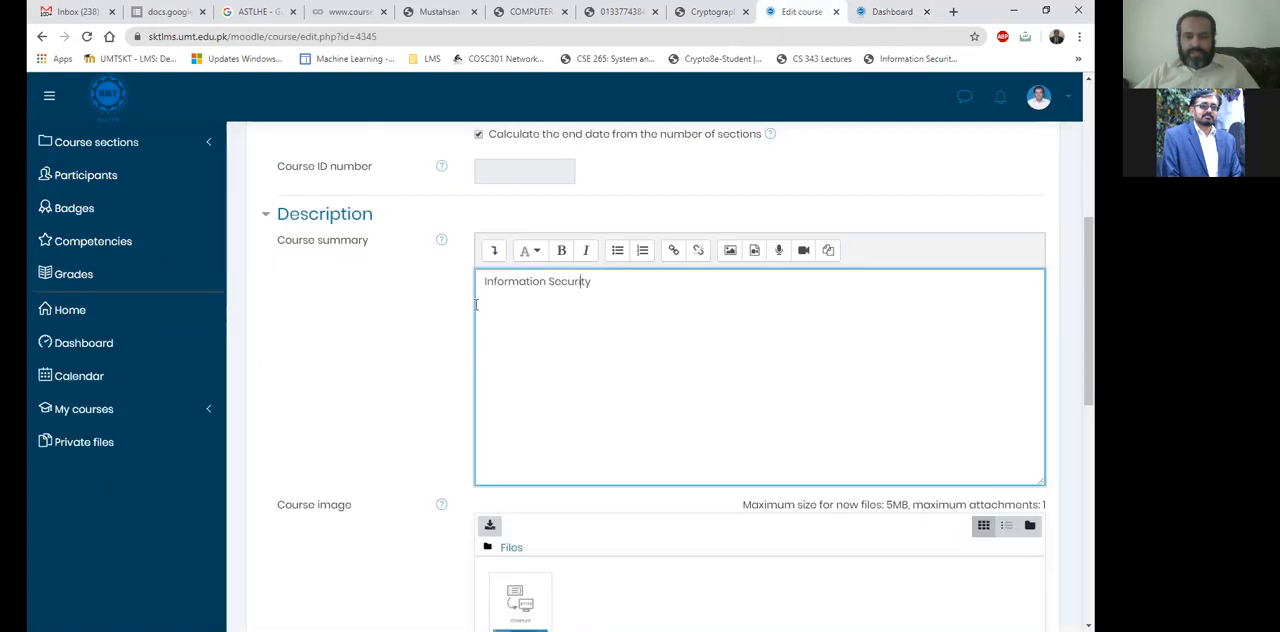
left_click(893, 9)
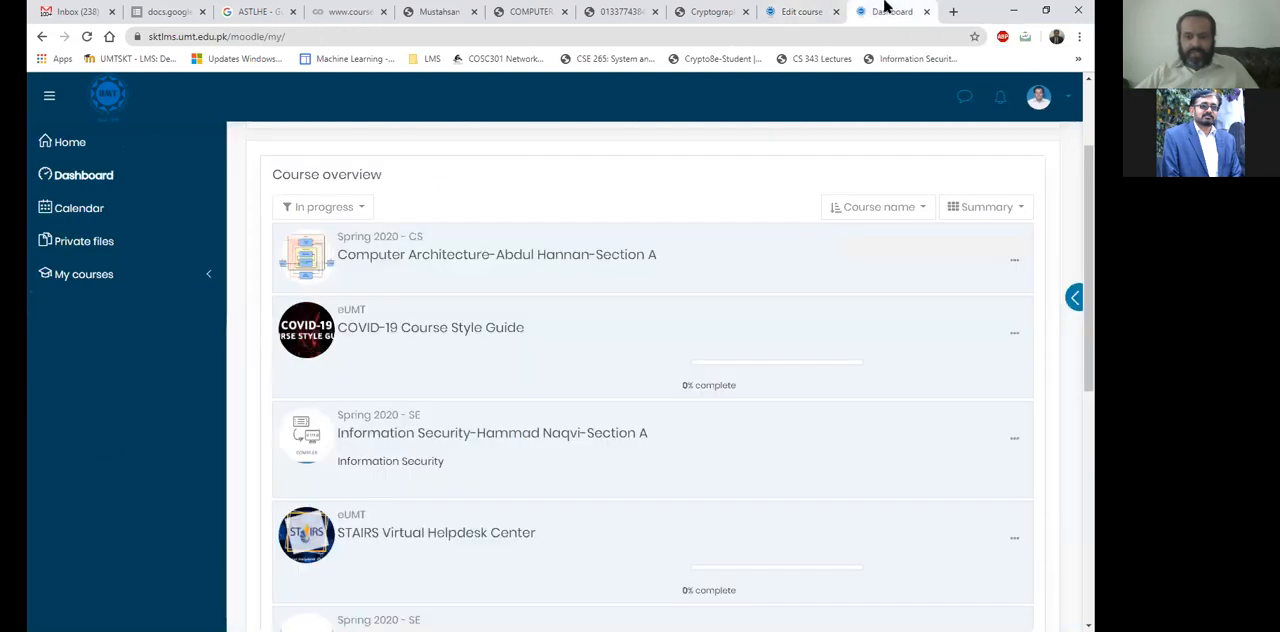
scroll(717, 375, "down", 1)
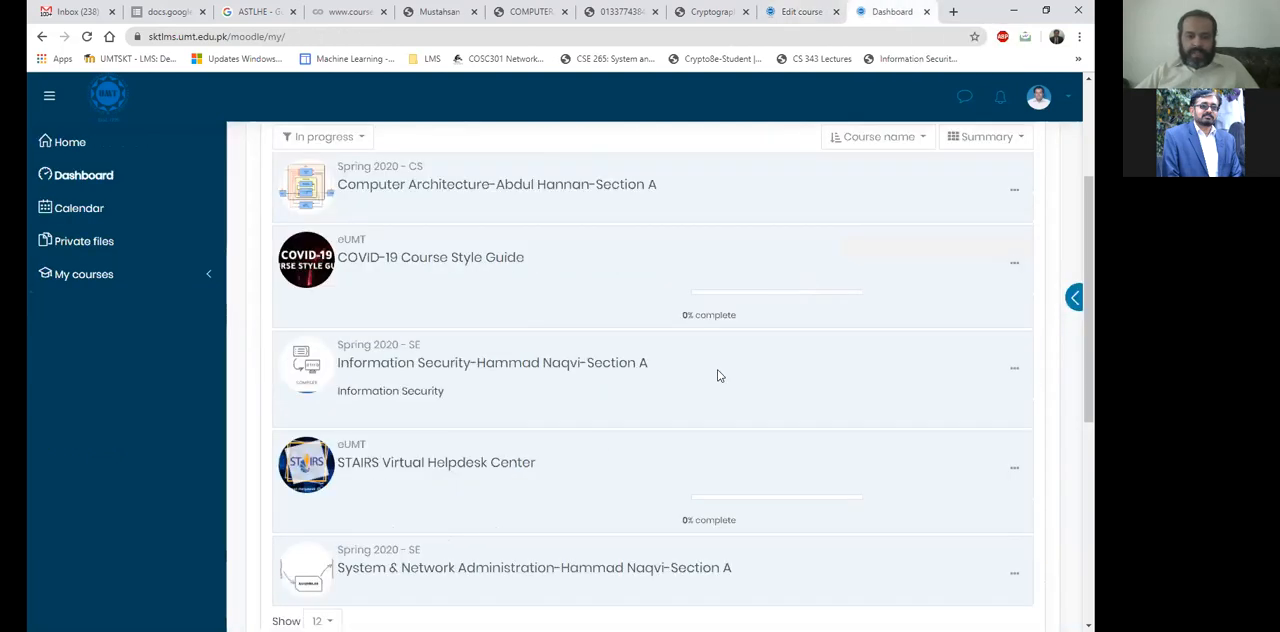
scroll(531, 391, "up", 1)
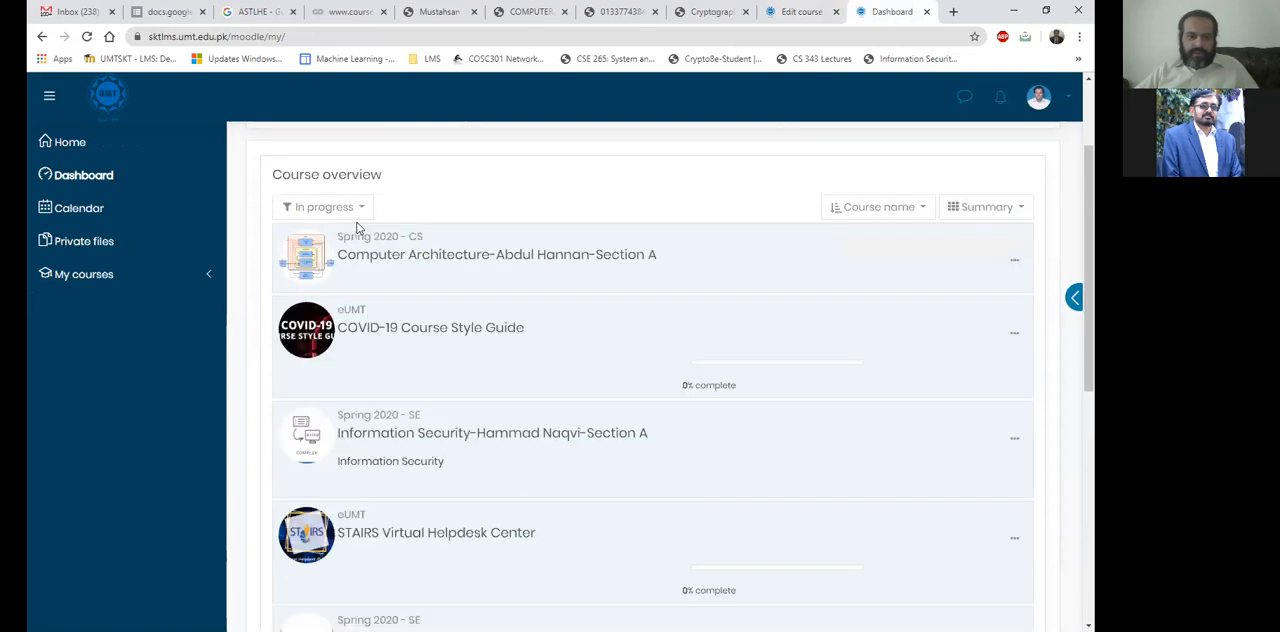
Filter the Dashboard's course overview to show Past courses.
left_click(325, 207)
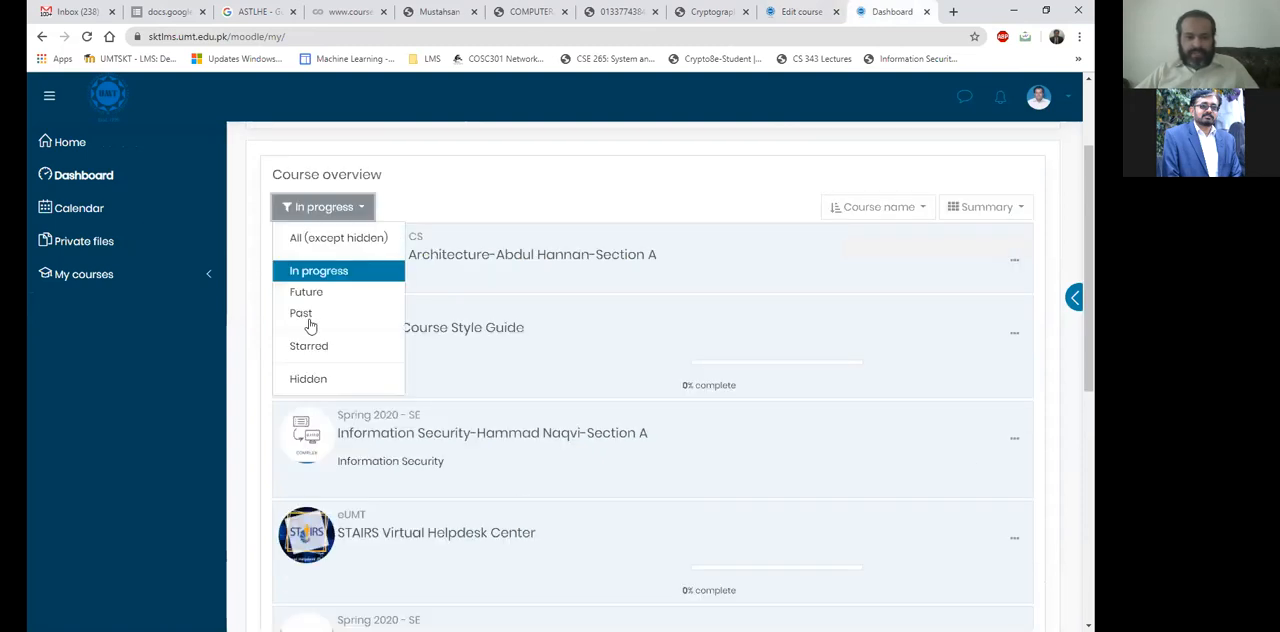
left_click(301, 313)
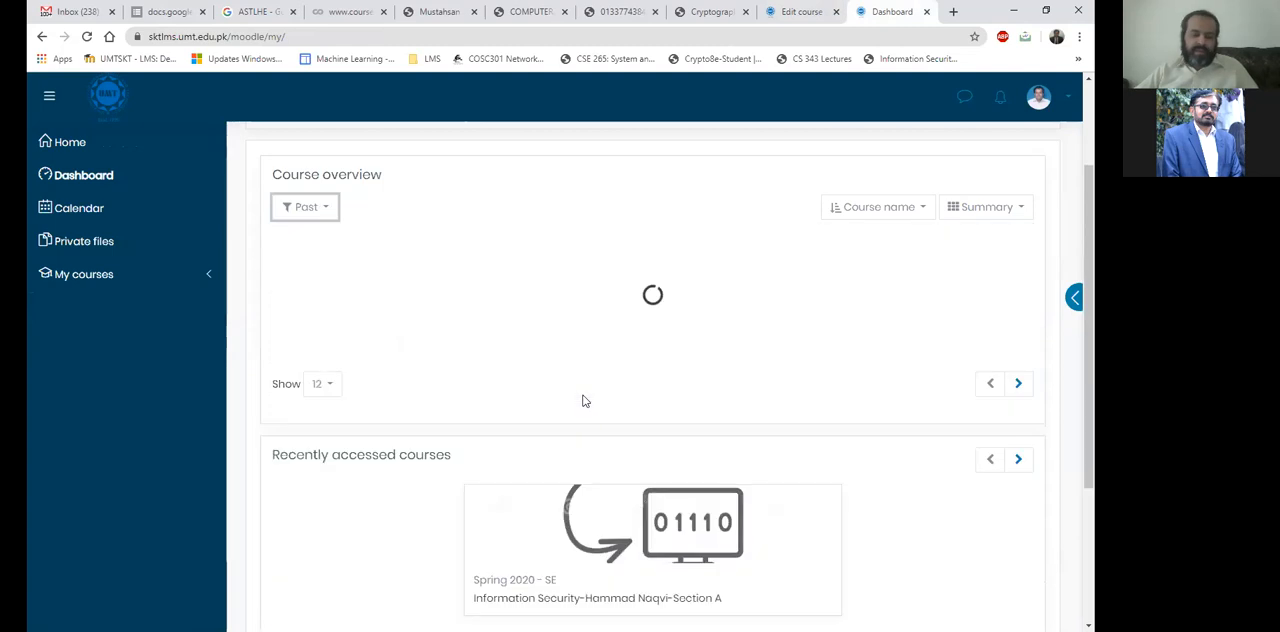
scroll(670, 395, "down", 3)
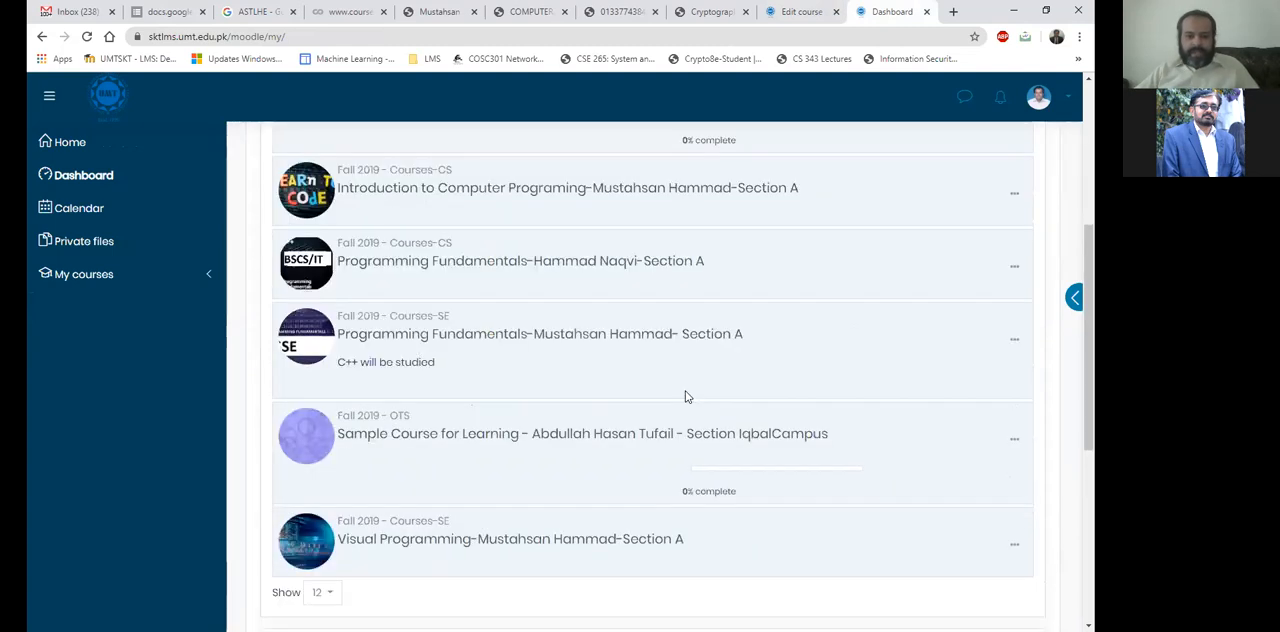
Examine the Fall 2019 semester labels and the summary line under the SE Programming Fundamentals course in the past courses.
mouse_move(466, 234)
left_mouse_down()
mouse_move(380, 278)
mouse_move(447, 243)
left_mouse_up()
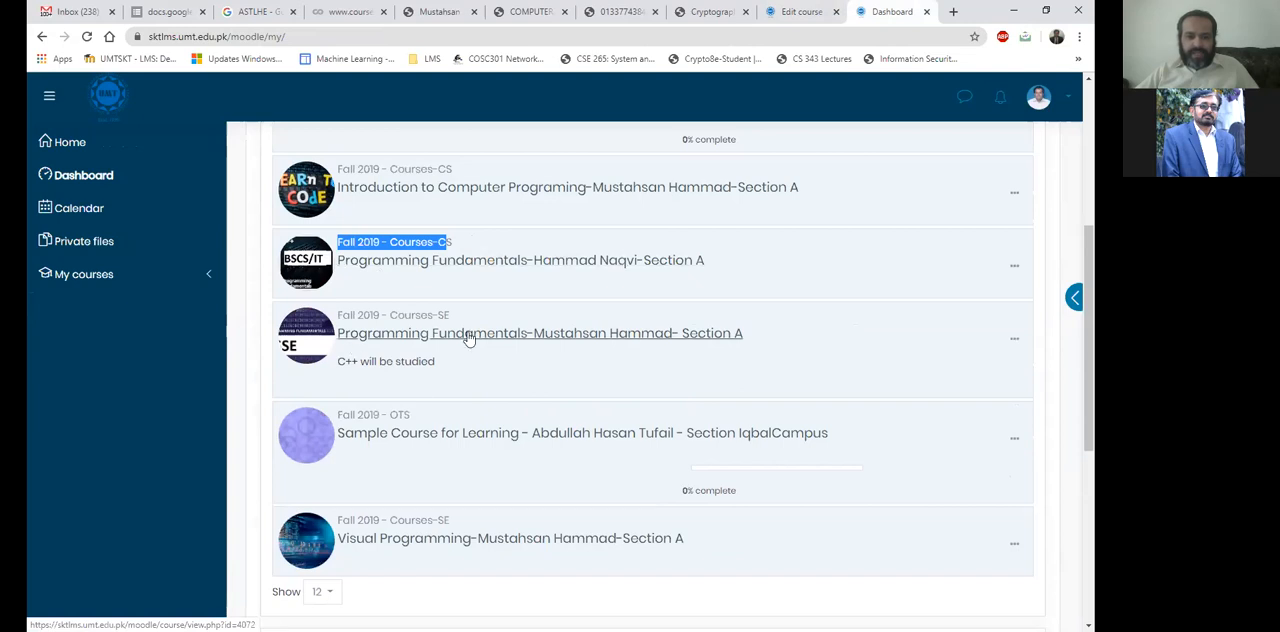
left_click_drag(455, 372, 375, 365)
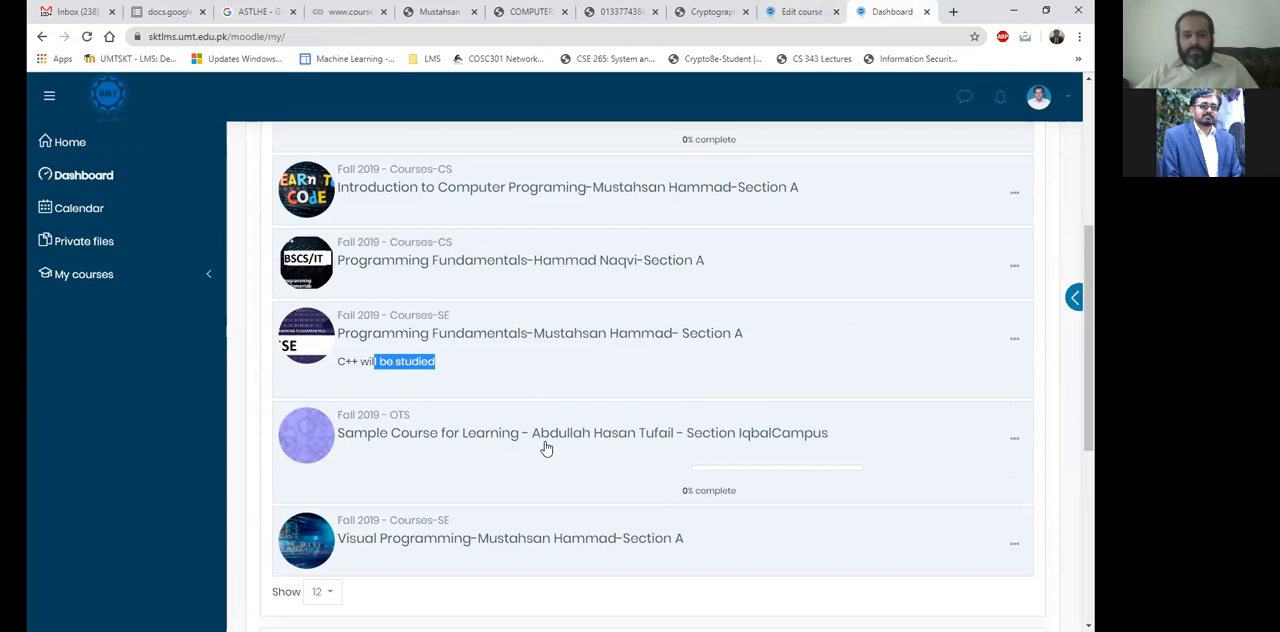
scroll(360, 484, "up", 2)
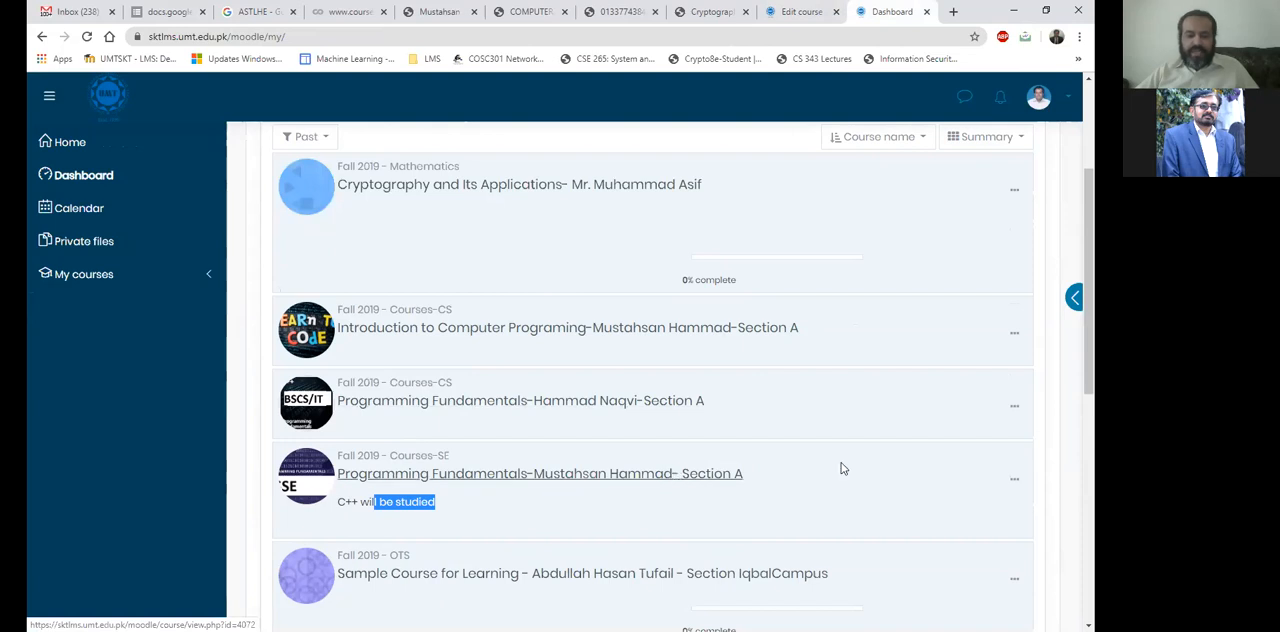
scroll(557, 351, "down", 1)
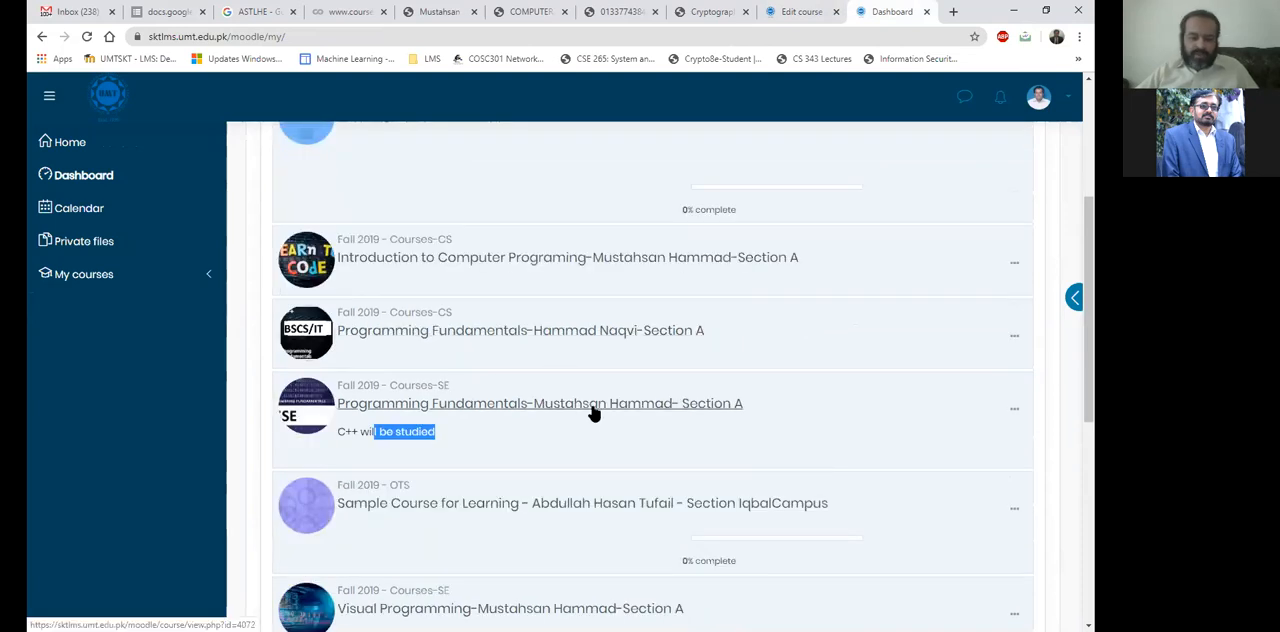
left_click(460, 437)
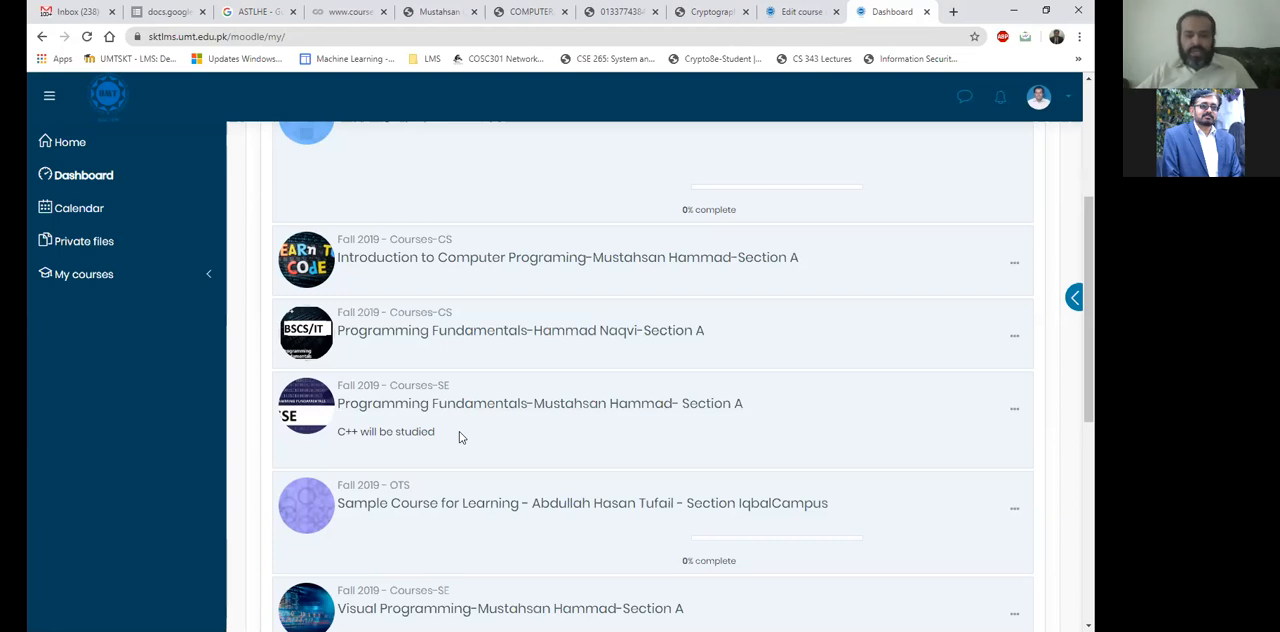
scroll(491, 161, "down", 1)
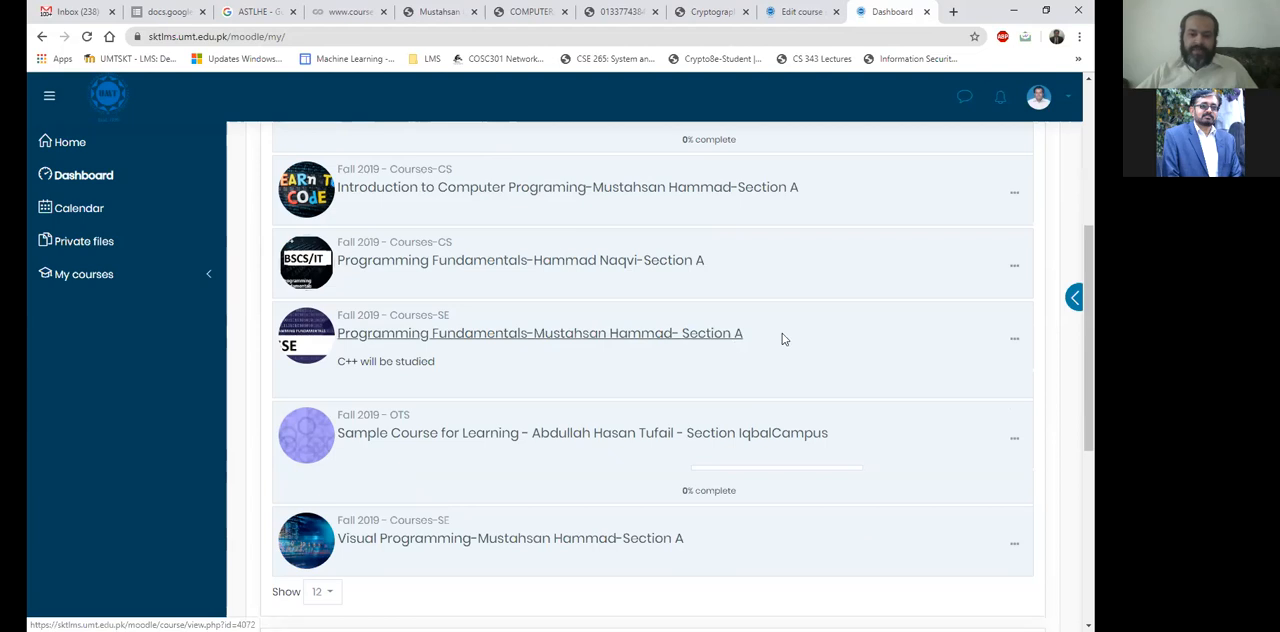
Compare the titles of the CS and SE programming courses with the summary "C++ will be studied" under the SE course.
triple_click(340, 342)
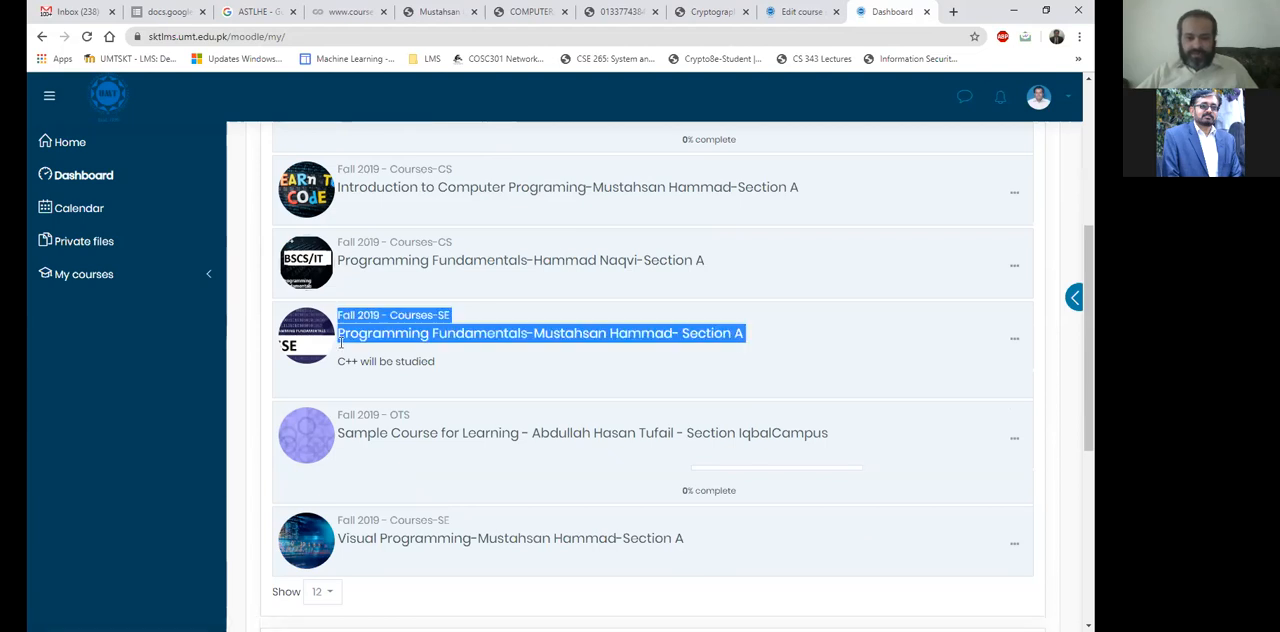
left_click_drag(706, 263, 659, 263)
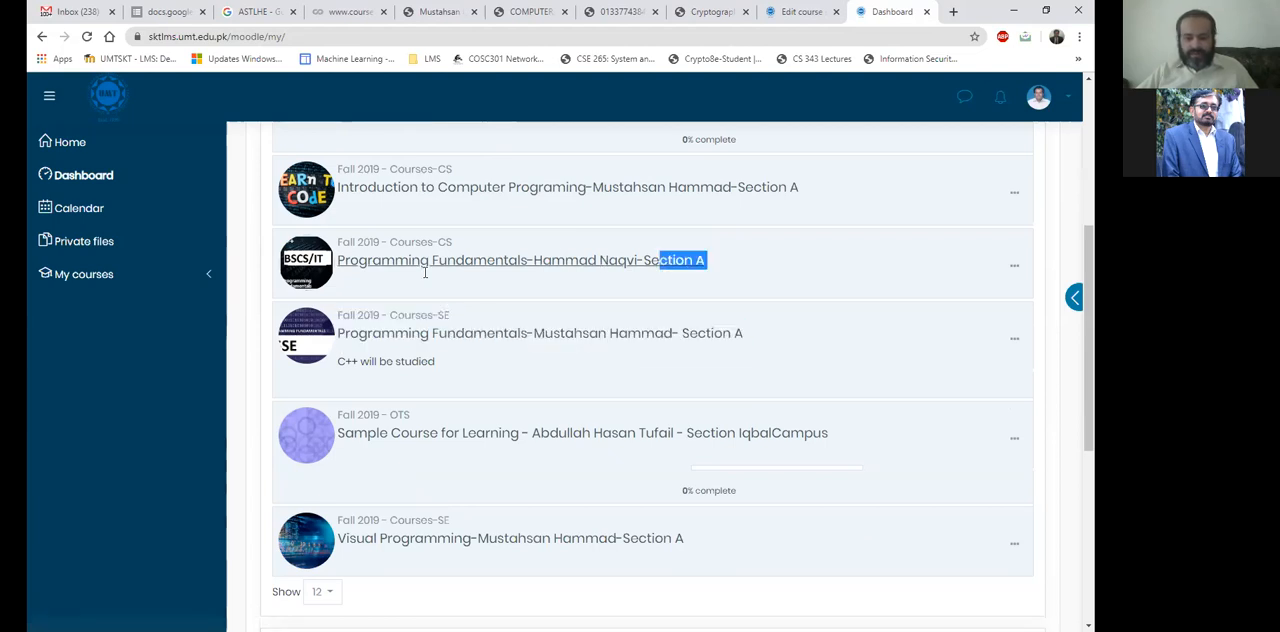
left_click_drag(417, 271, 415, 266)
left_click(429, 214)
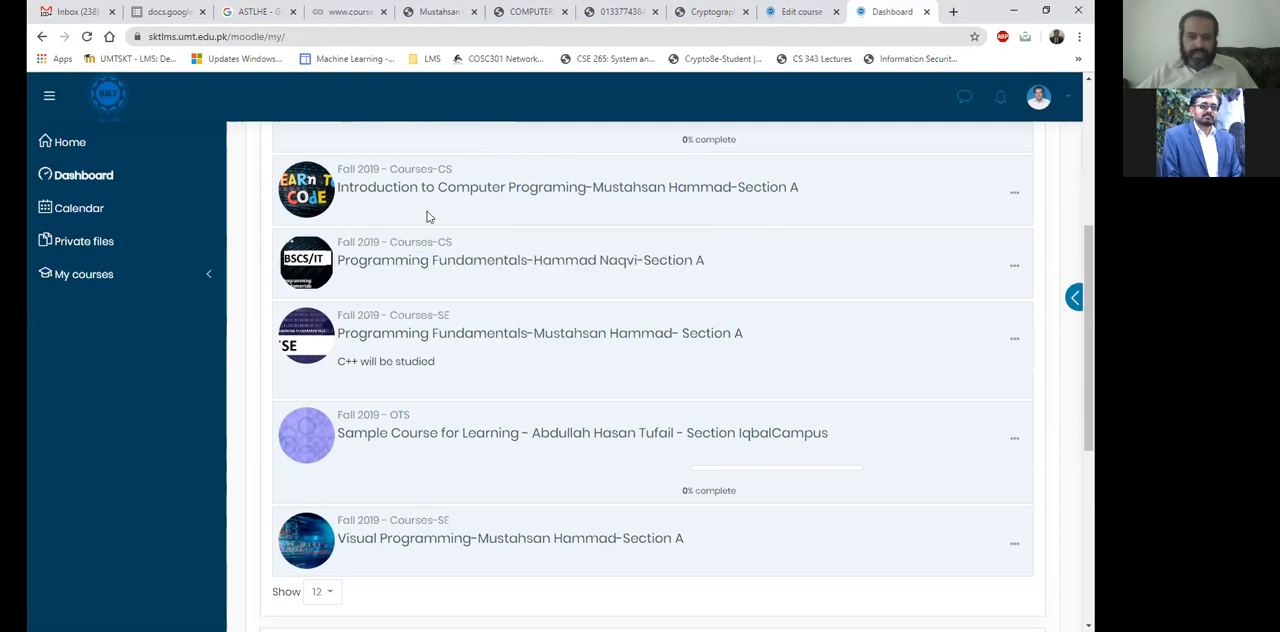
left_click_drag(384, 201, 805, 195)
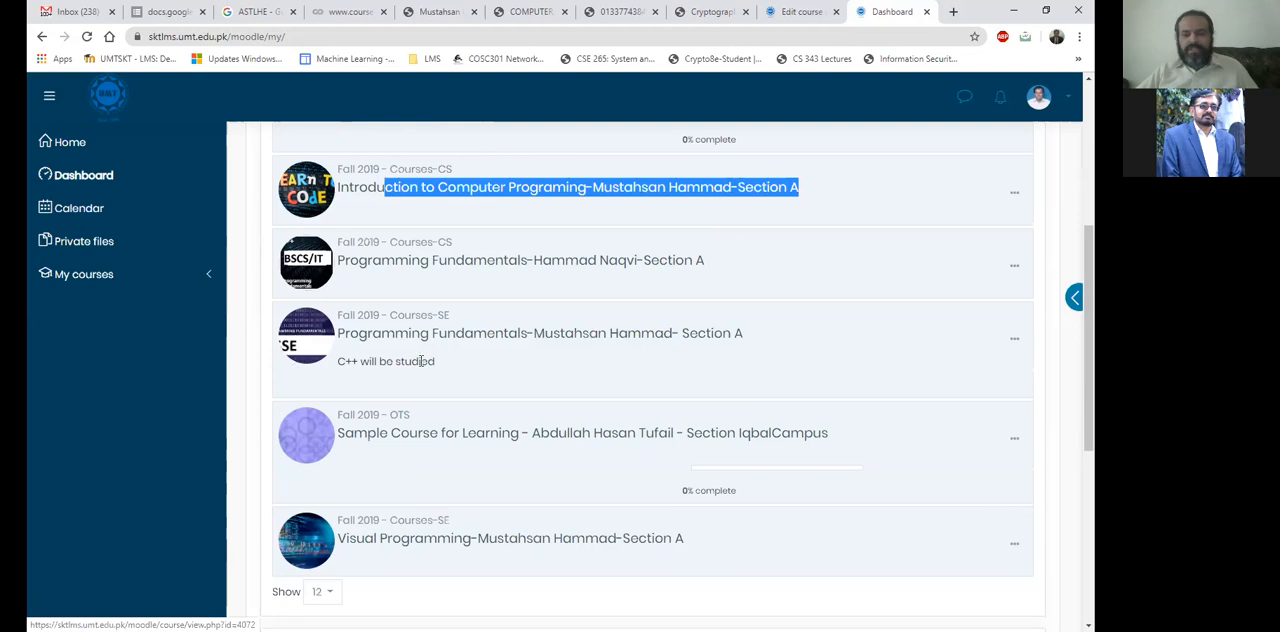
triple_click(337, 361)
left_click_drag(337, 361, 336, 364)
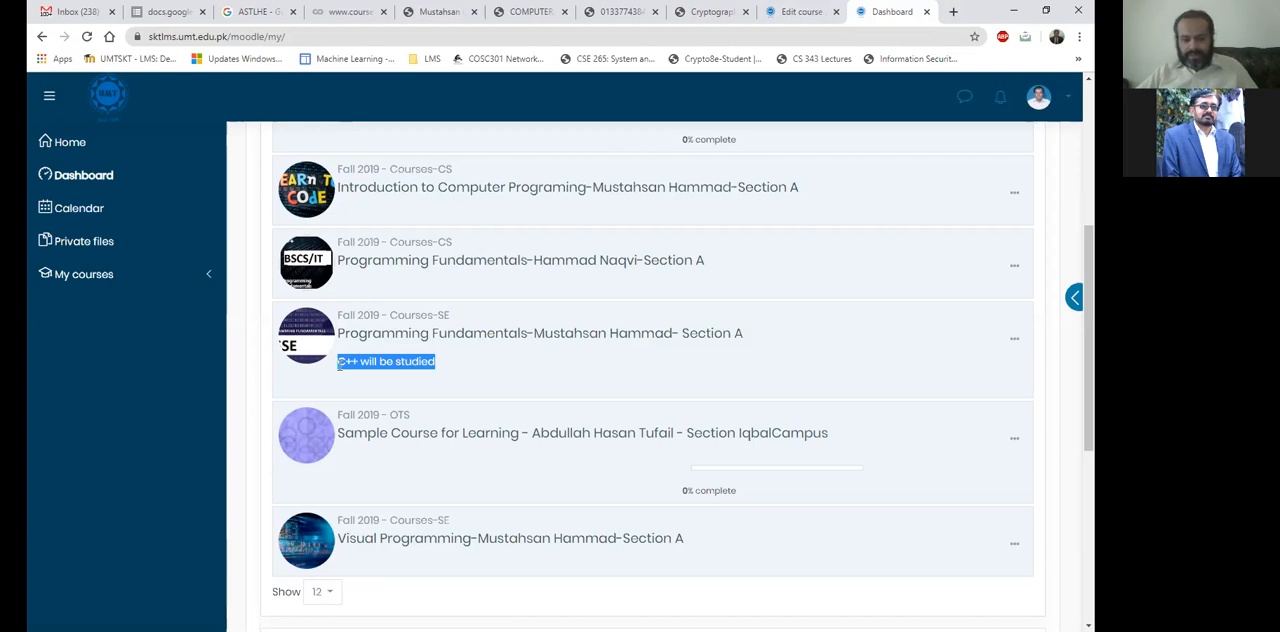
left_click_drag(357, 362, 436, 362)
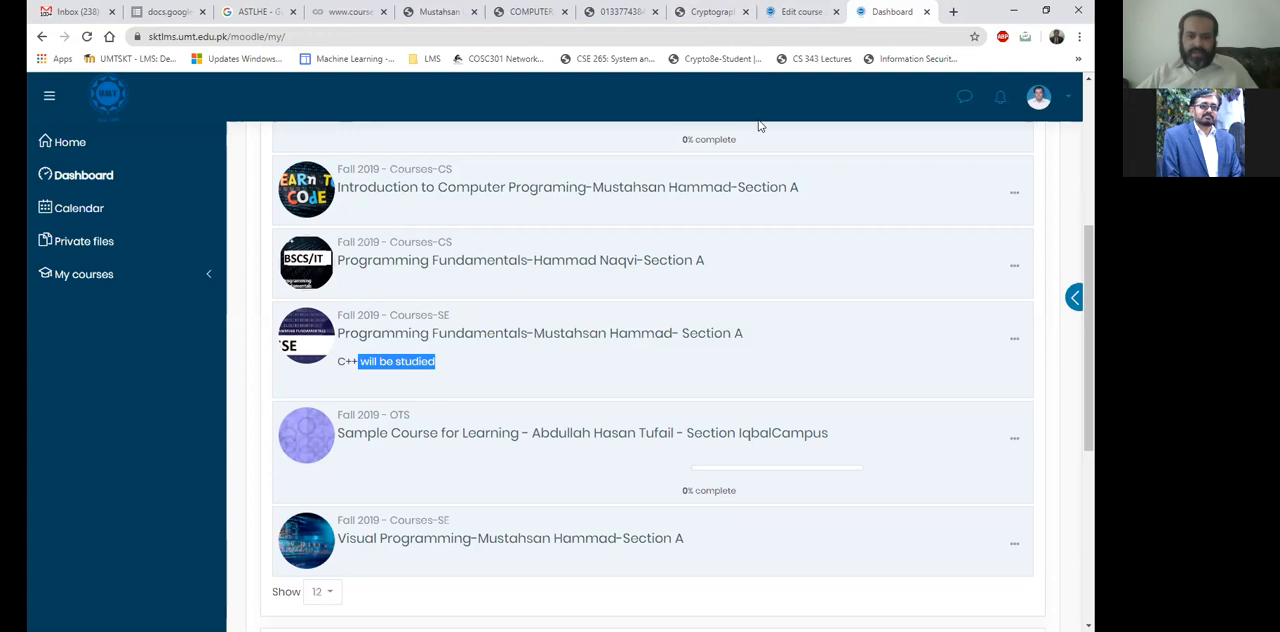
Return to the Edit course settings page and examine the Course summary text and course image in the Description section.
left_click(805, 10)
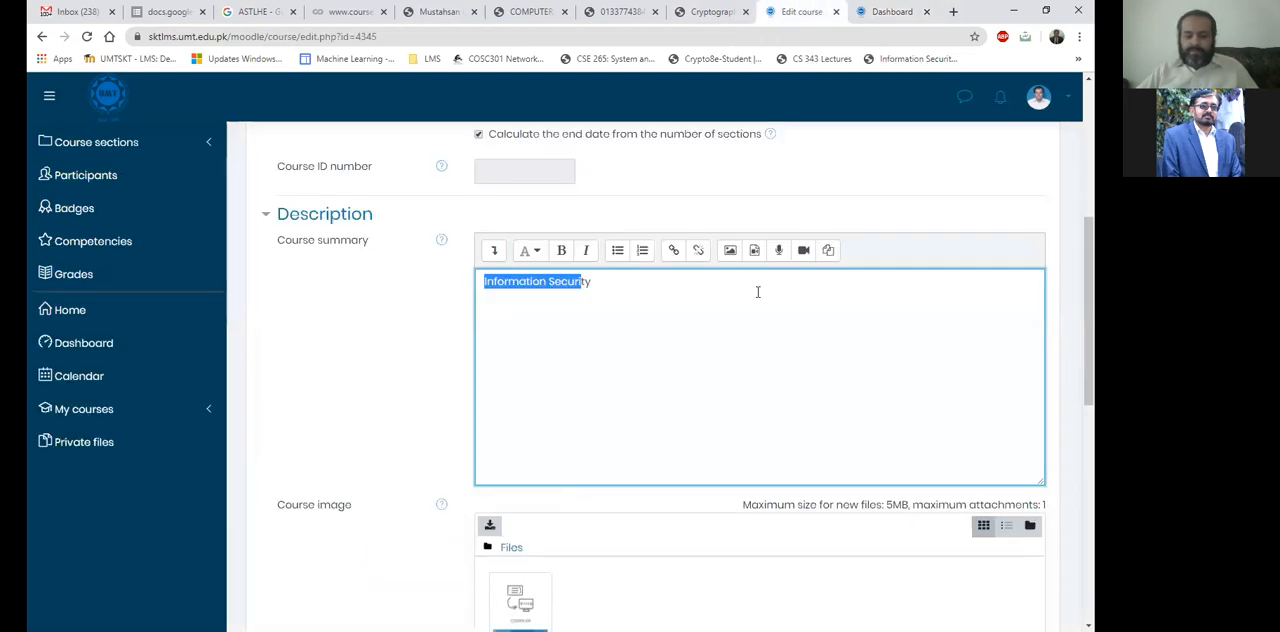
left_click_drag(602, 292, 472, 309)
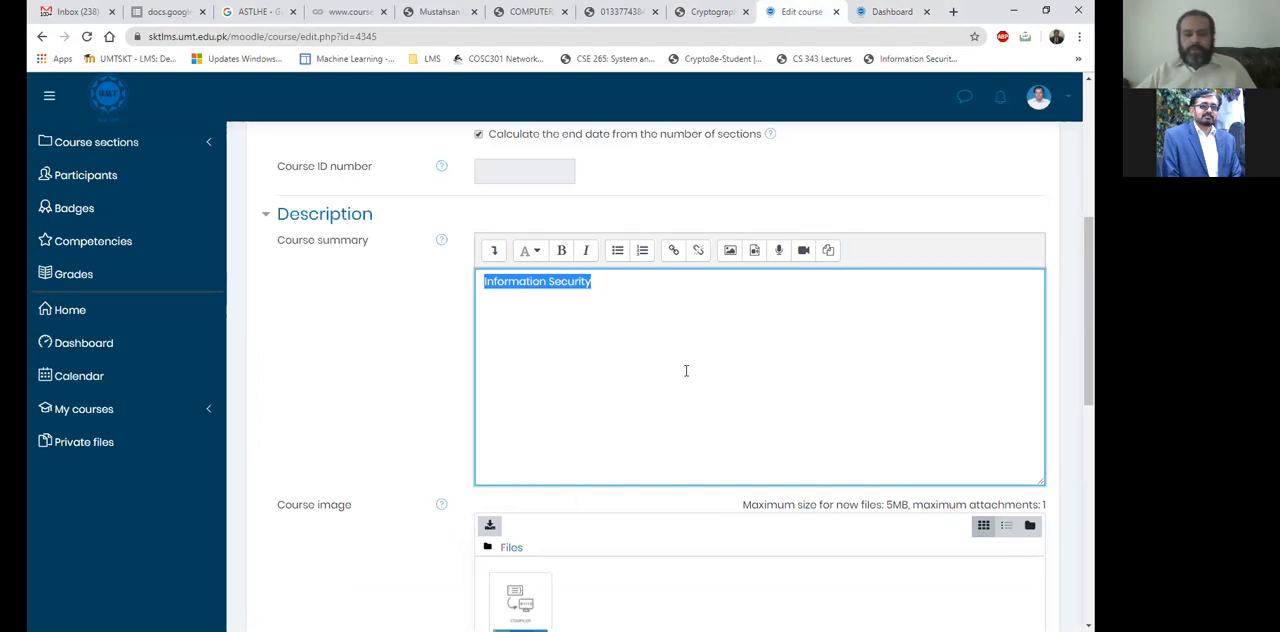
scroll(686, 371, "down", 1)
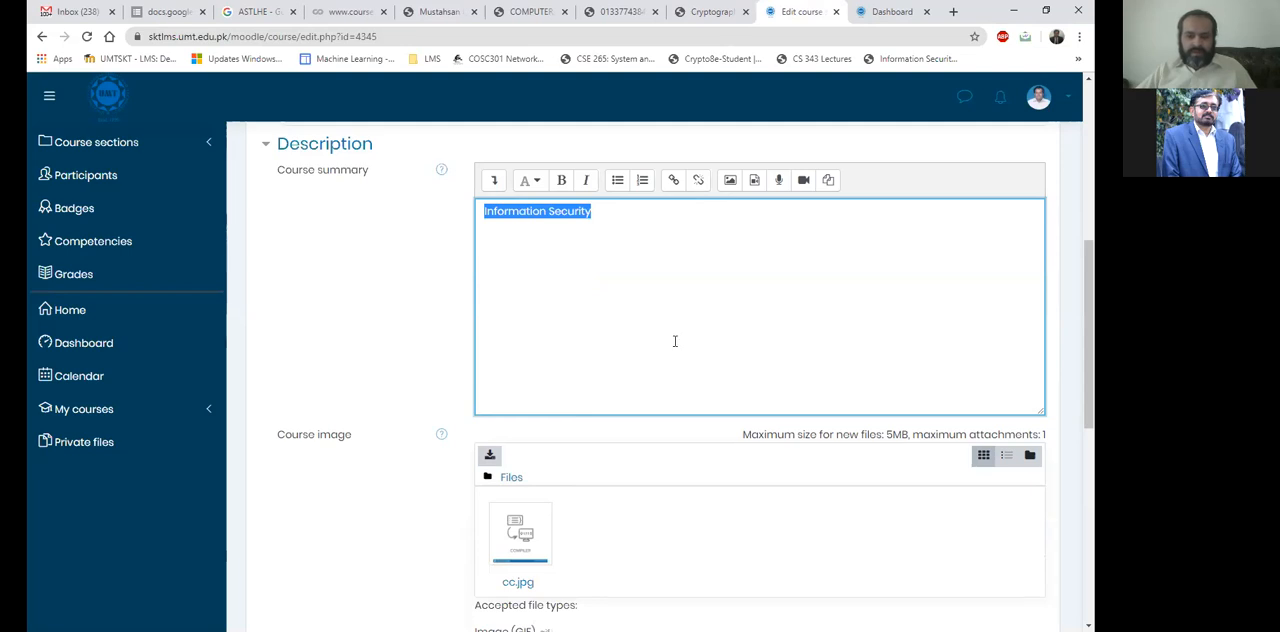
left_click(534, 267)
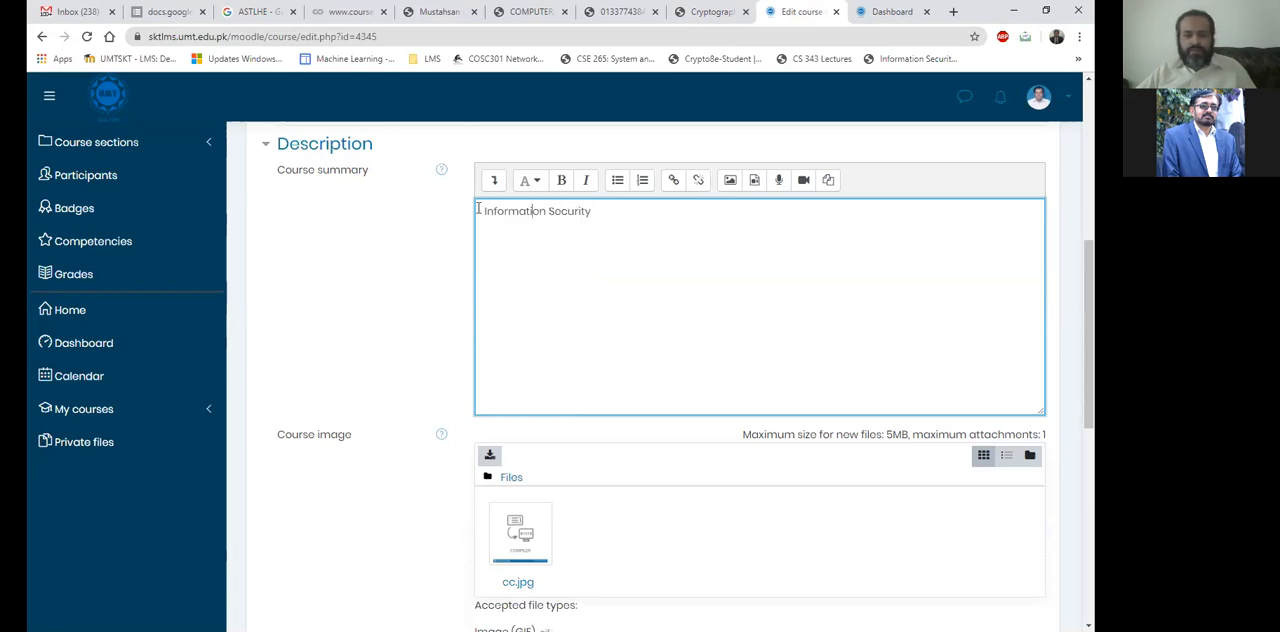
left_click_drag(484, 211, 600, 214)
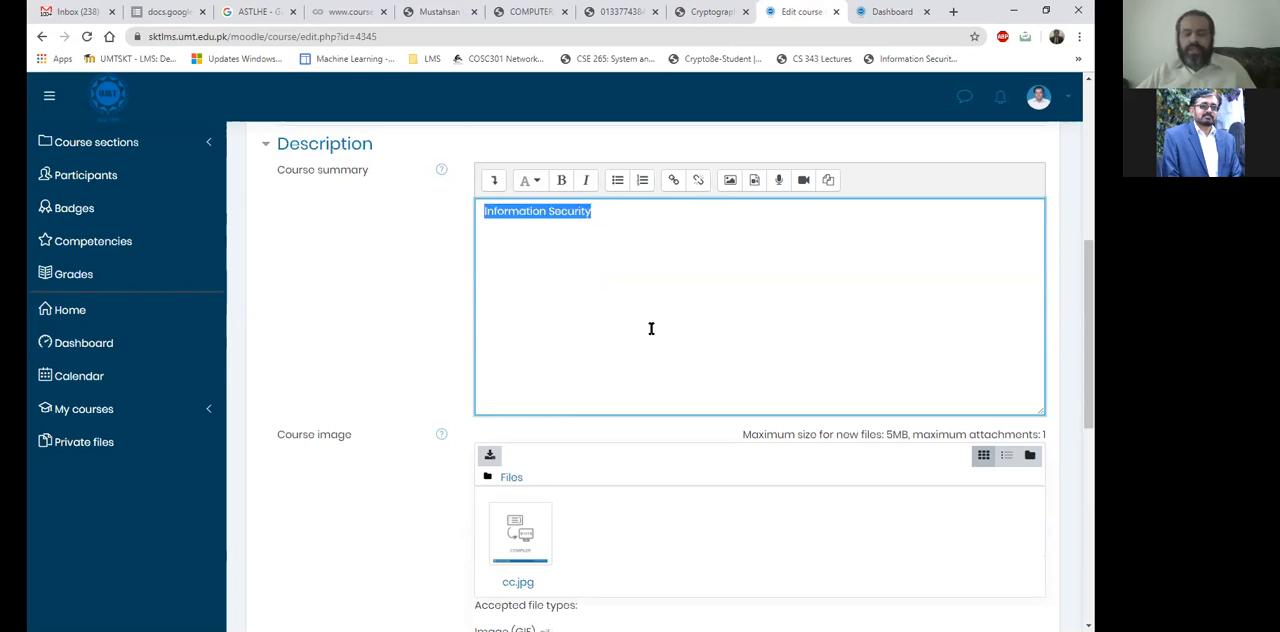
scroll(654, 340, "down", 1)
scroll(654, 340, "up", 1)
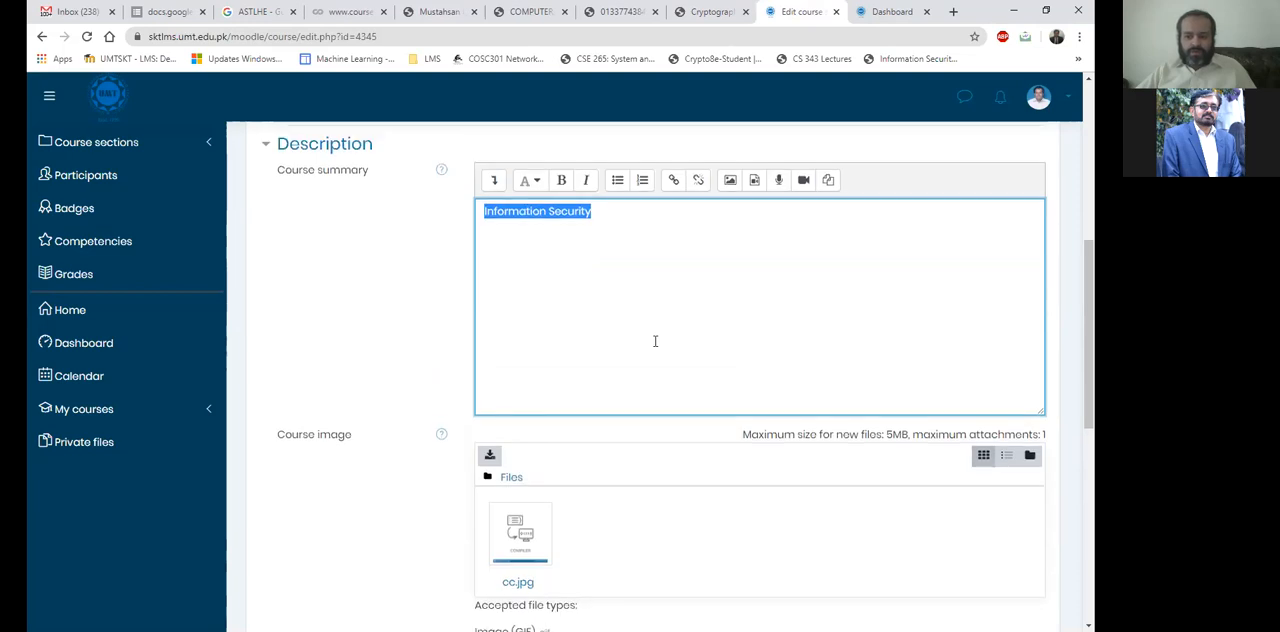
scroll(655, 341, "down", 1)
scroll(655, 341, "up", 1)
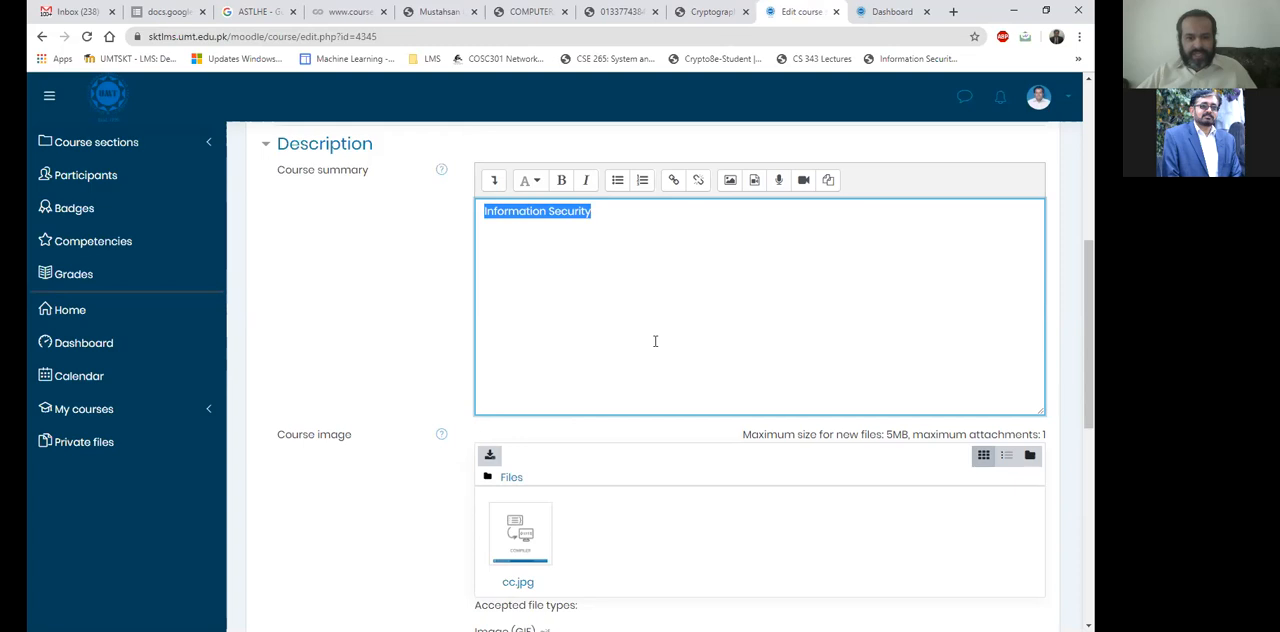
left_click(599, 249)
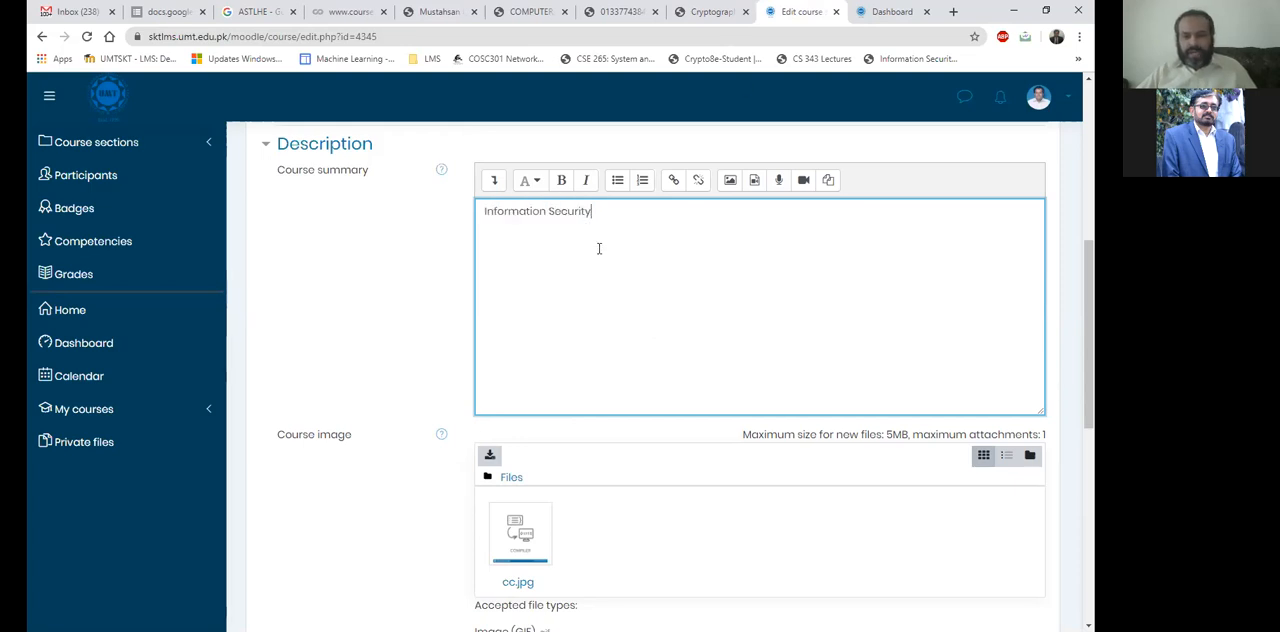
left_click_drag(597, 231, 523, 226)
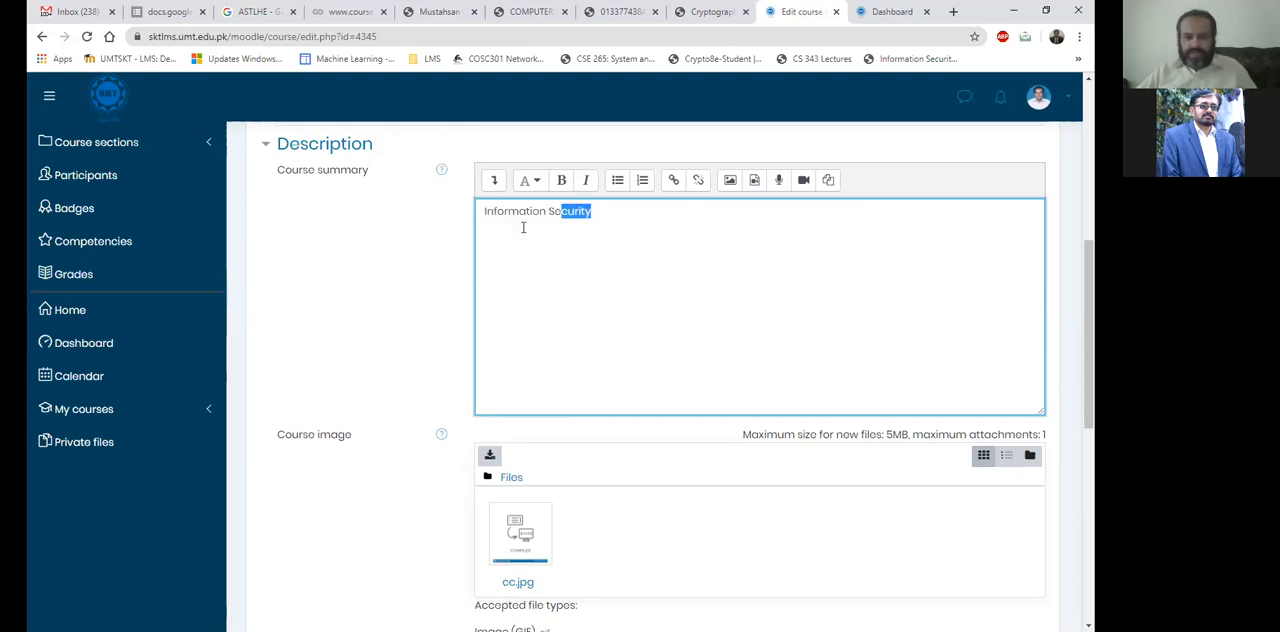
Recheck the SE Programming Fundamentals course's summary line on the Dashboard and return to the course settings page.
left_click(912, 8)
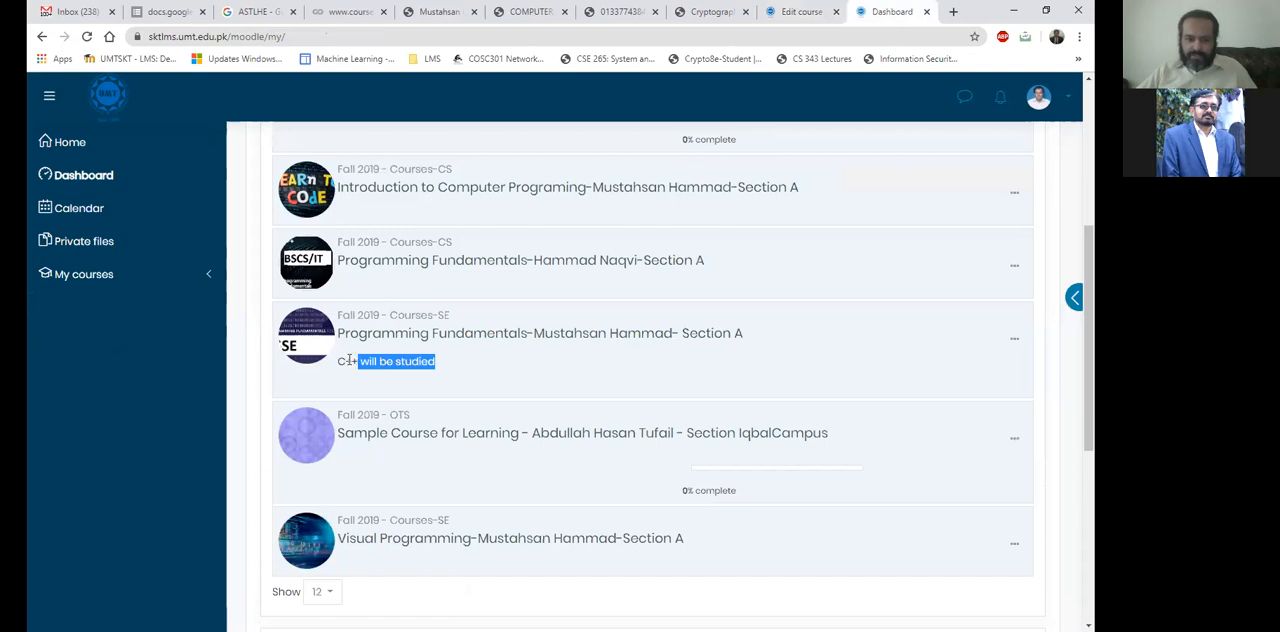
left_click_drag(400, 368, 345, 363)
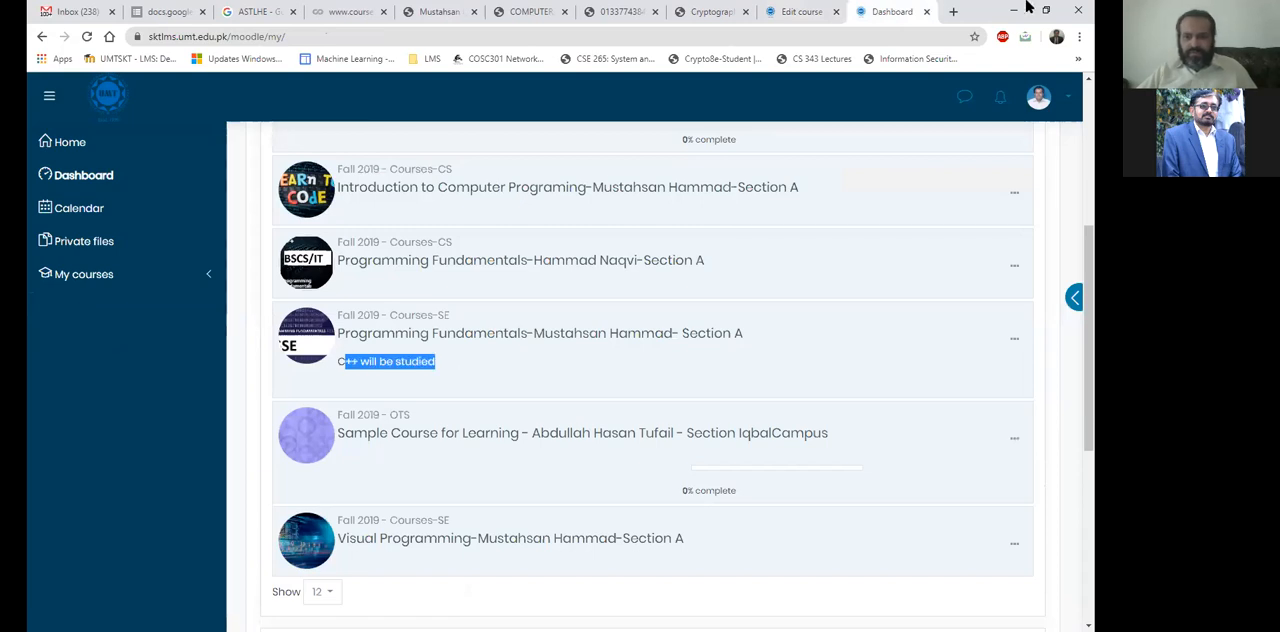
left_click(818, 10)
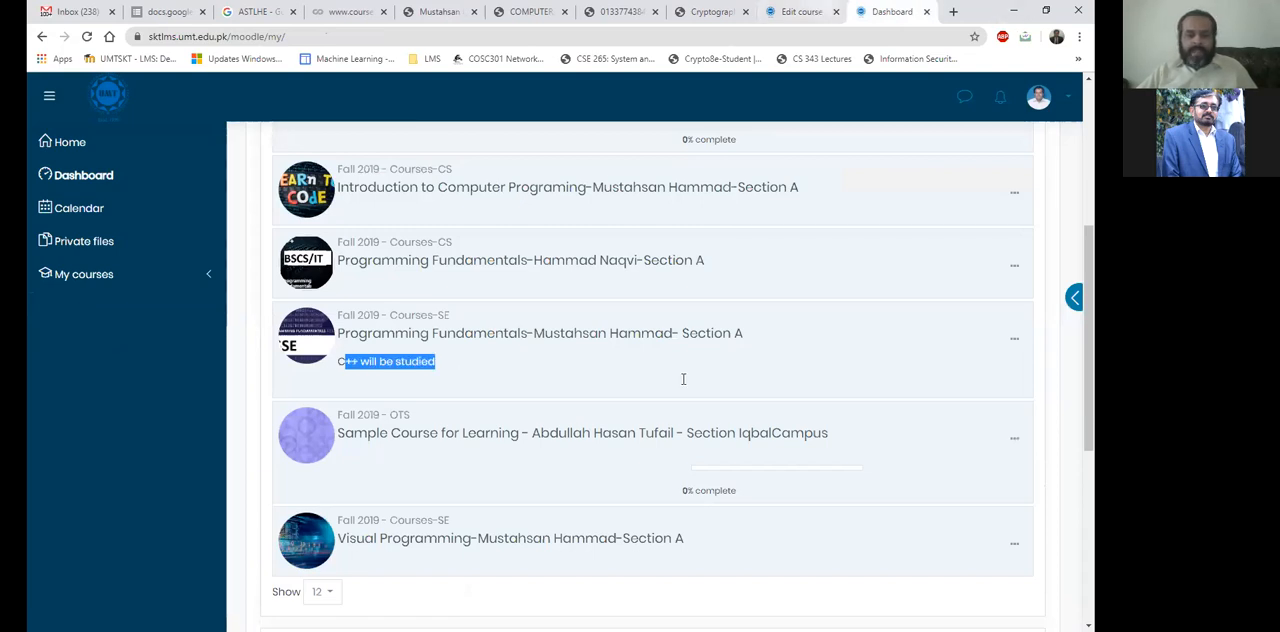
Expand the Course format section and examine the available options for Format, Hidden sections and Course layout.
scroll(502, 358, "down", 2)
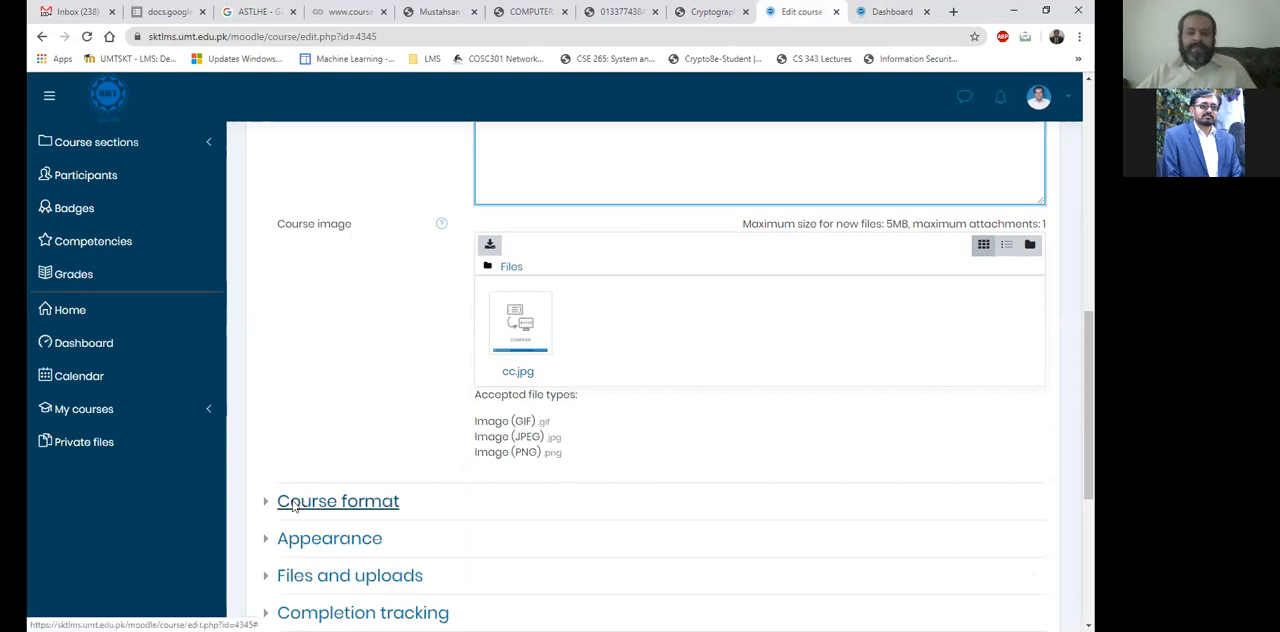
scroll(295, 470, "down", 4)
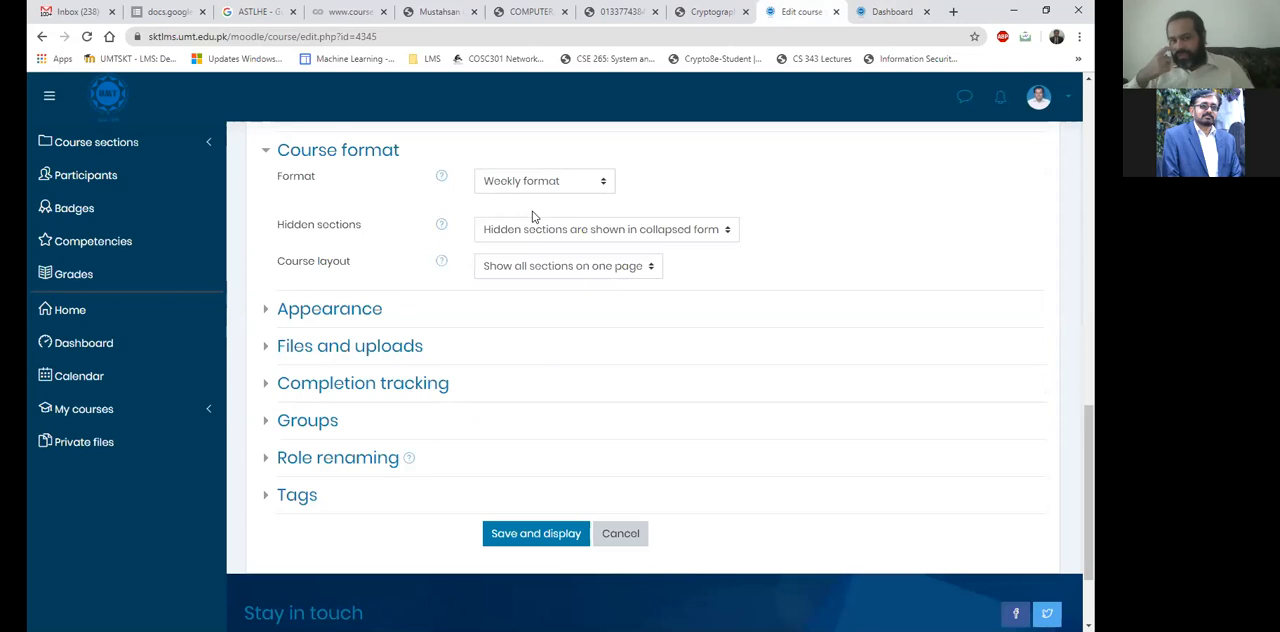
left_click(527, 190)
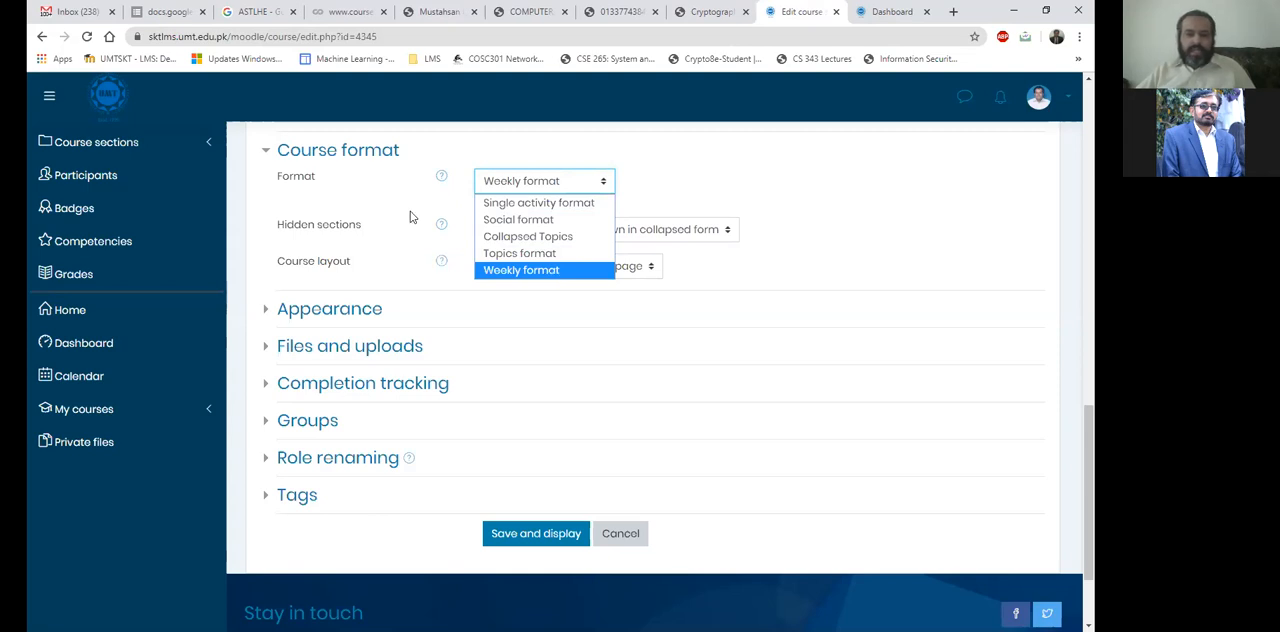
left_click(441, 242)
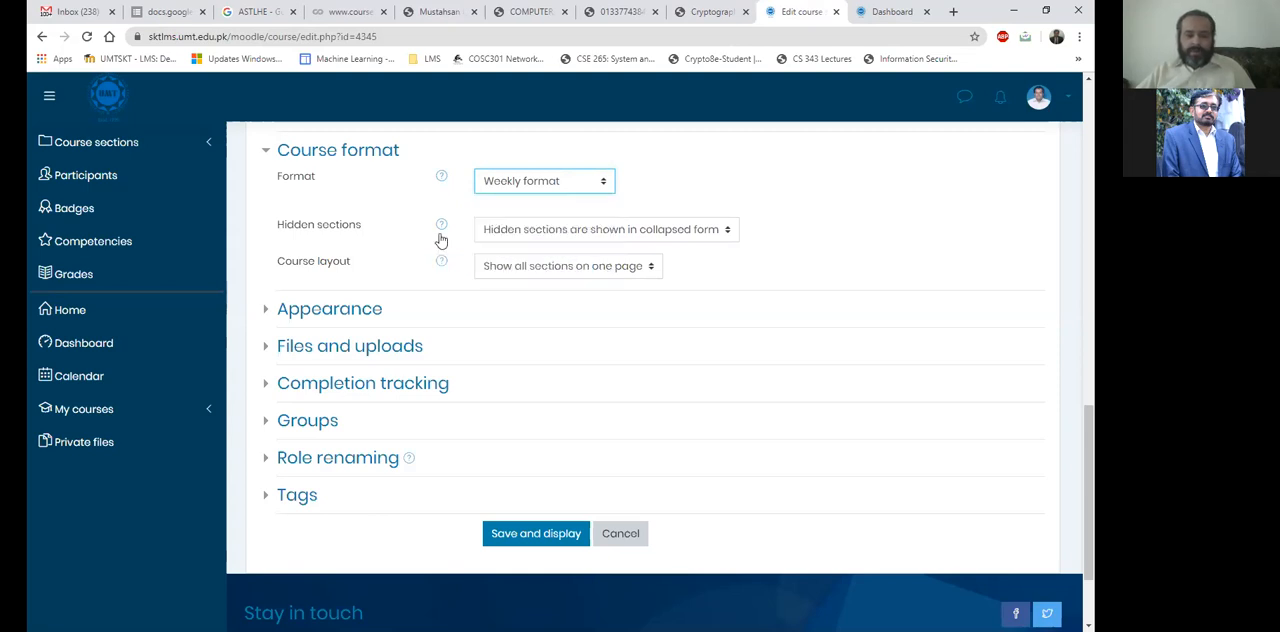
left_click(562, 238)
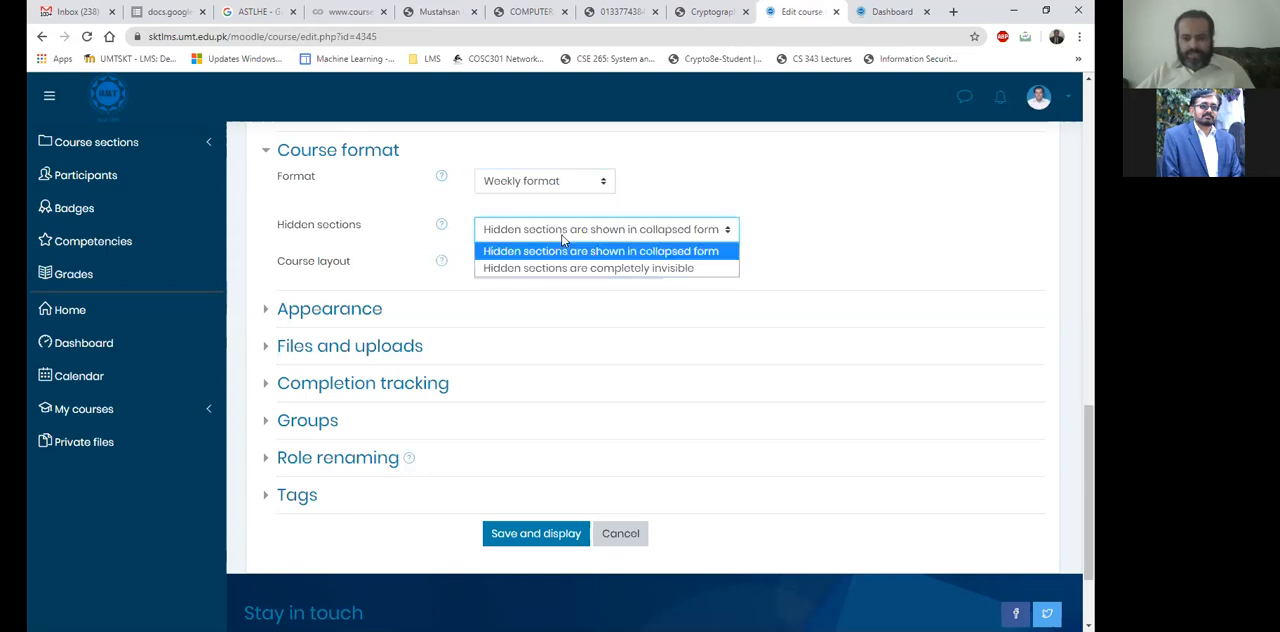
left_click(562, 238)
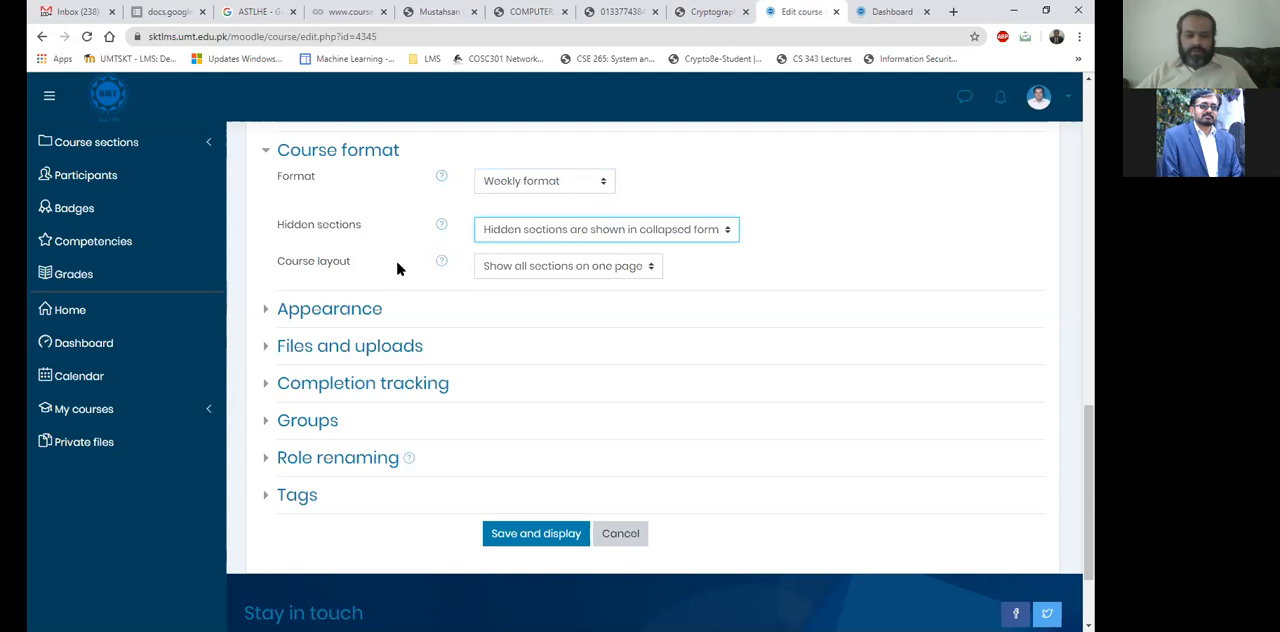
left_click(557, 276)
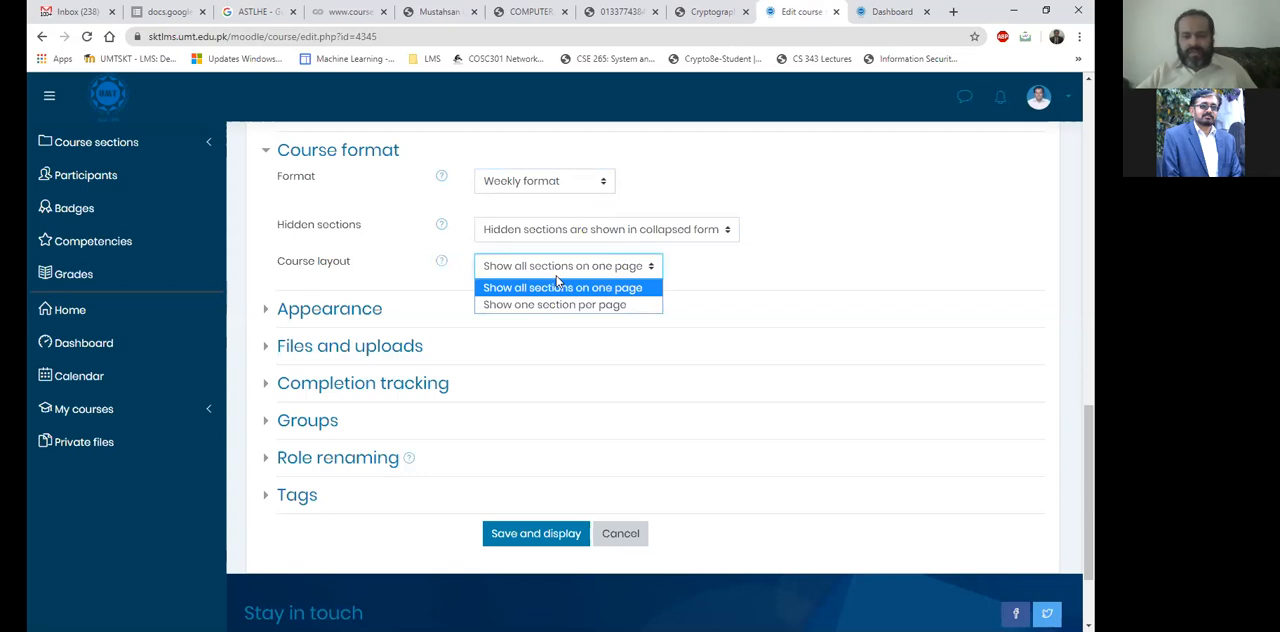
left_click(556, 279)
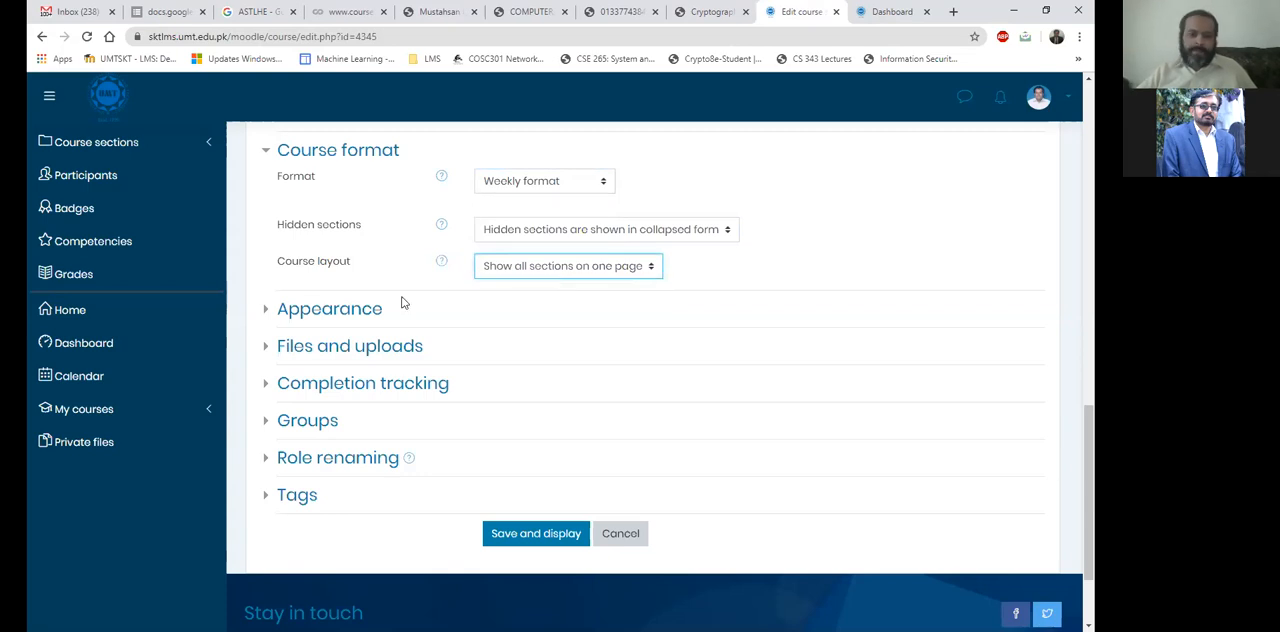
Expand the Appearance section to view its settings and recheck the list of available course formats.
left_click(325, 309)
scroll(555, 340, "down", 1)
scroll(540, 250, "down", 2)
scroll(606, 377, "up", 3)
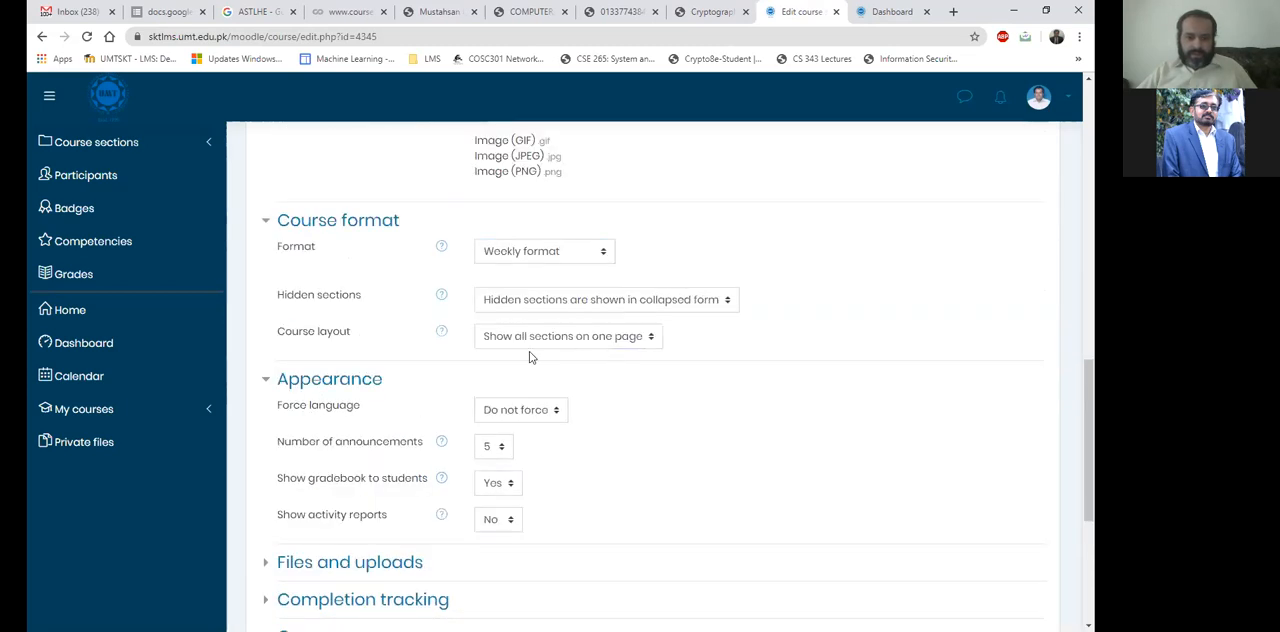
left_click(551, 257)
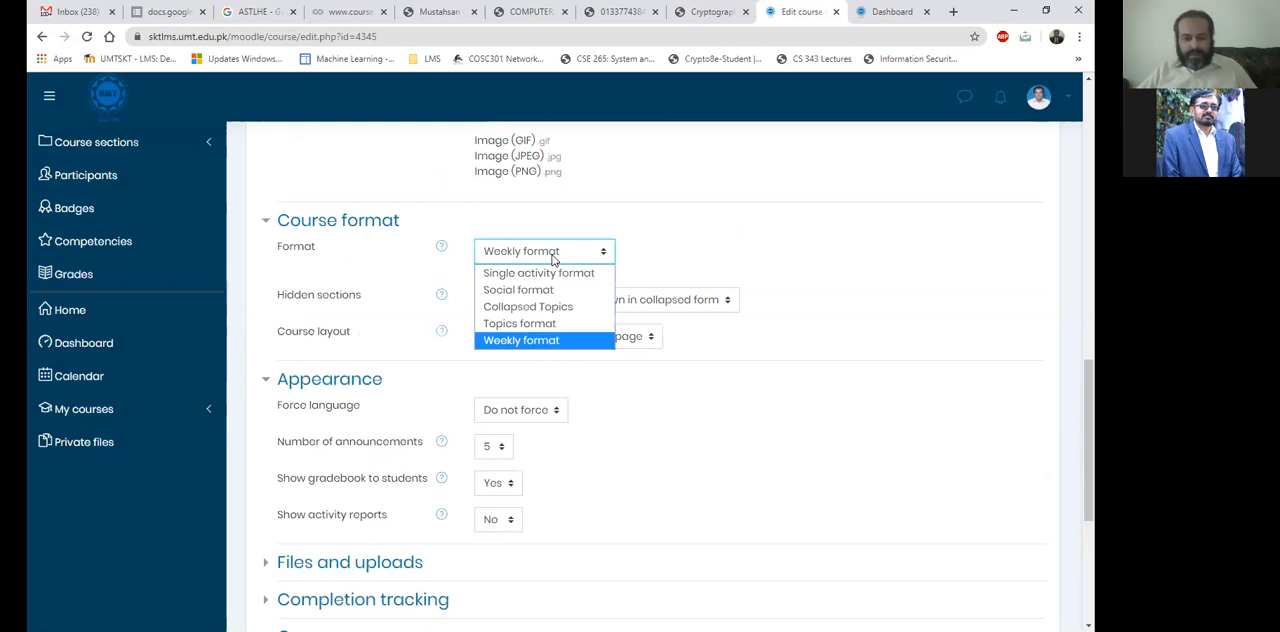
left_click(553, 255)
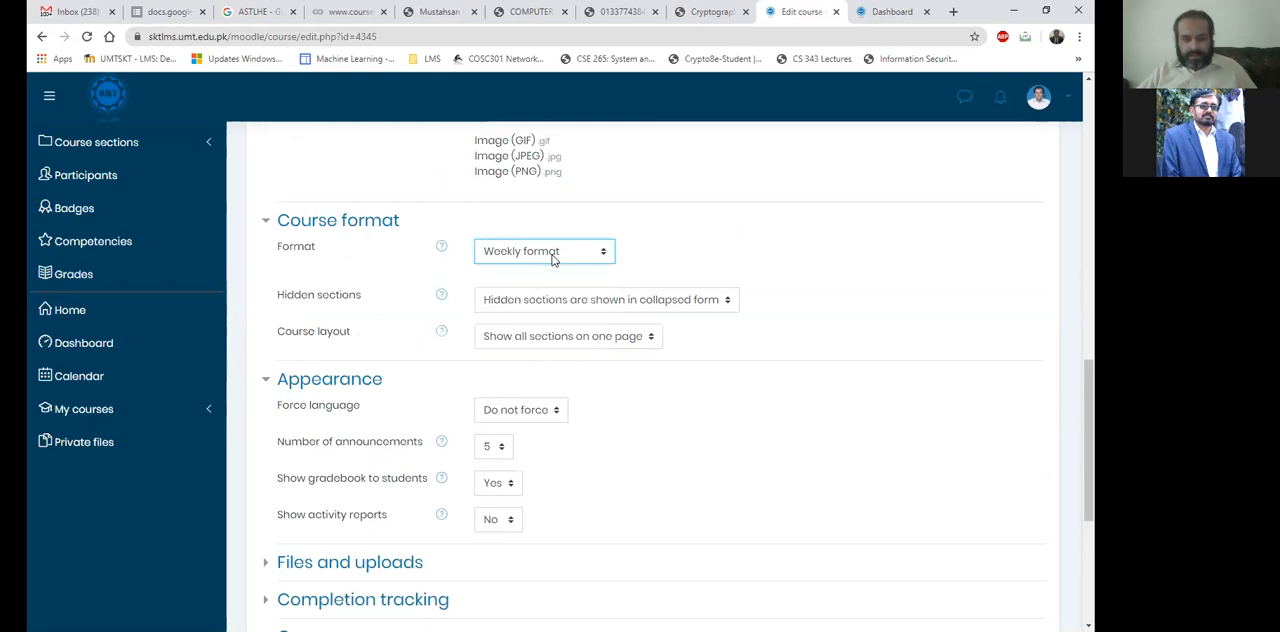
Go back to the IS-Course main page and reopen its Edit settings page.
scroll(551, 257, "up", 15)
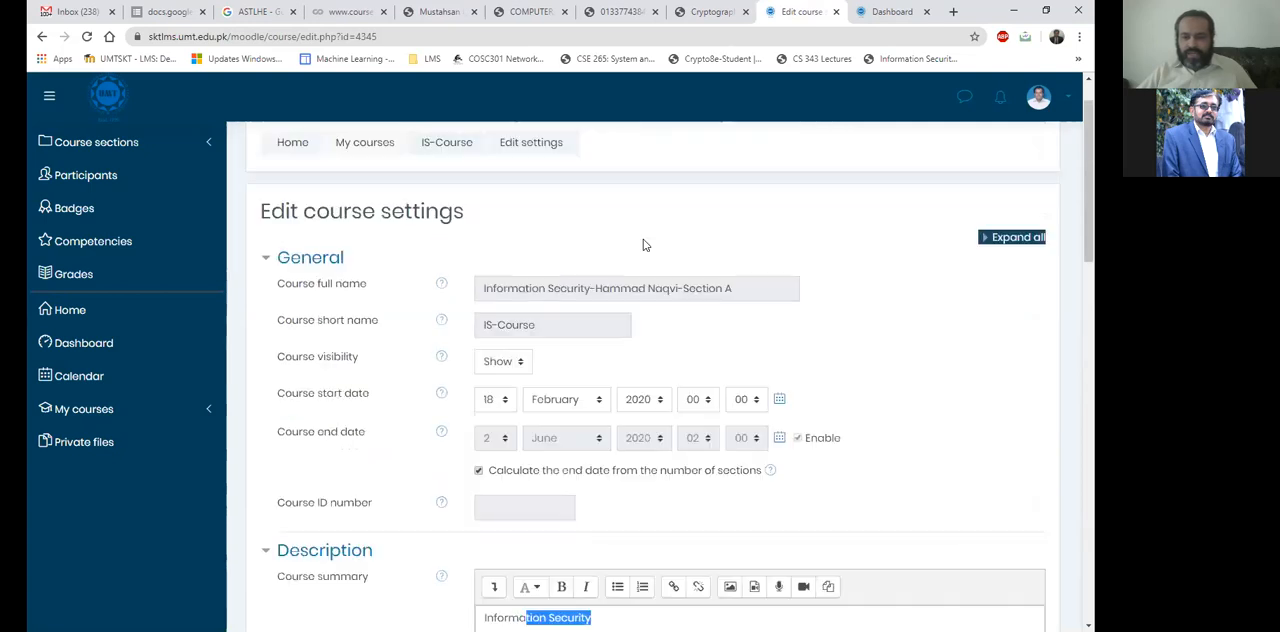
scroll(969, 195, "up", 1)
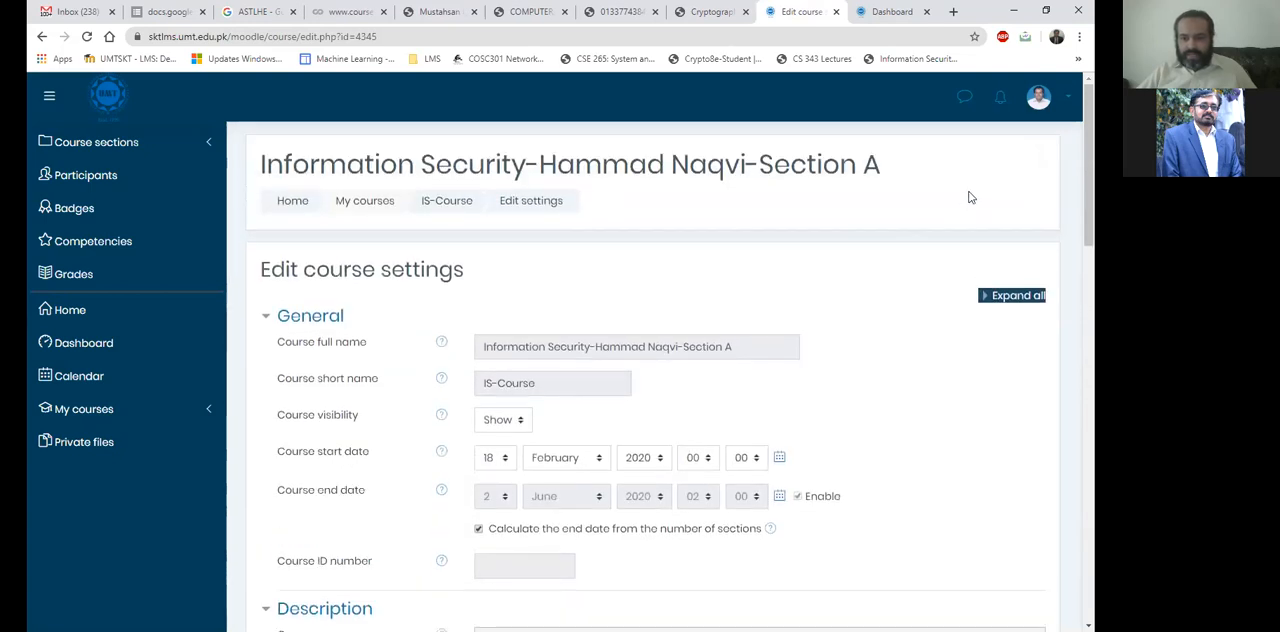
left_click(455, 200)
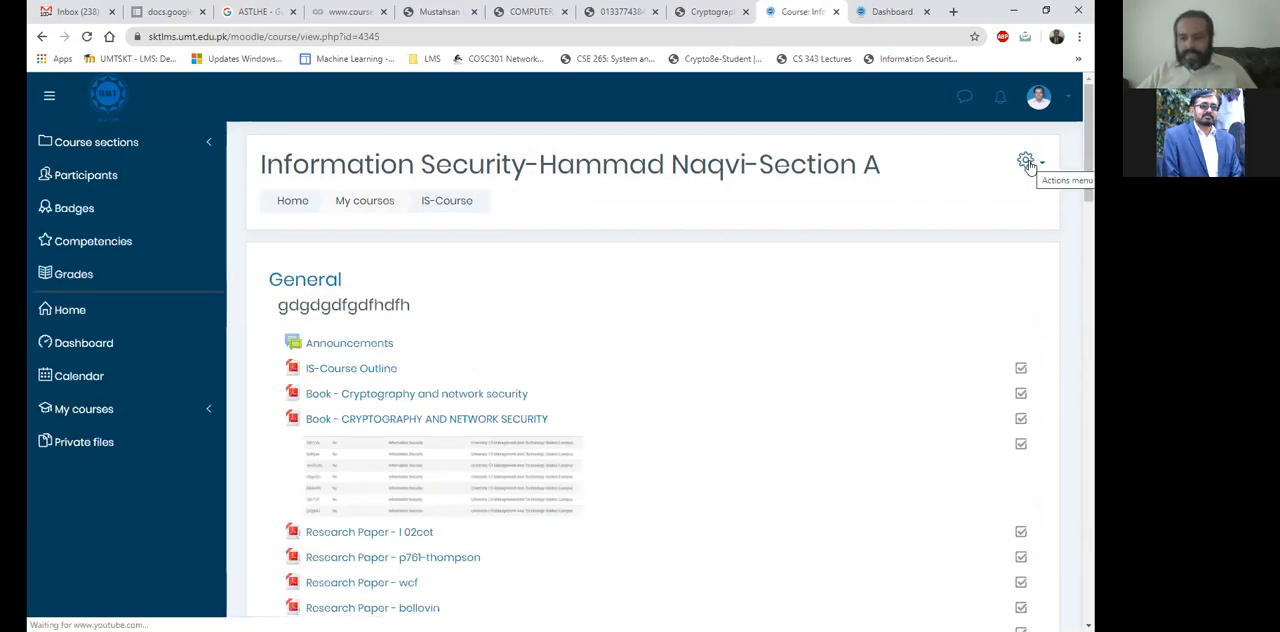
left_click(1027, 163)
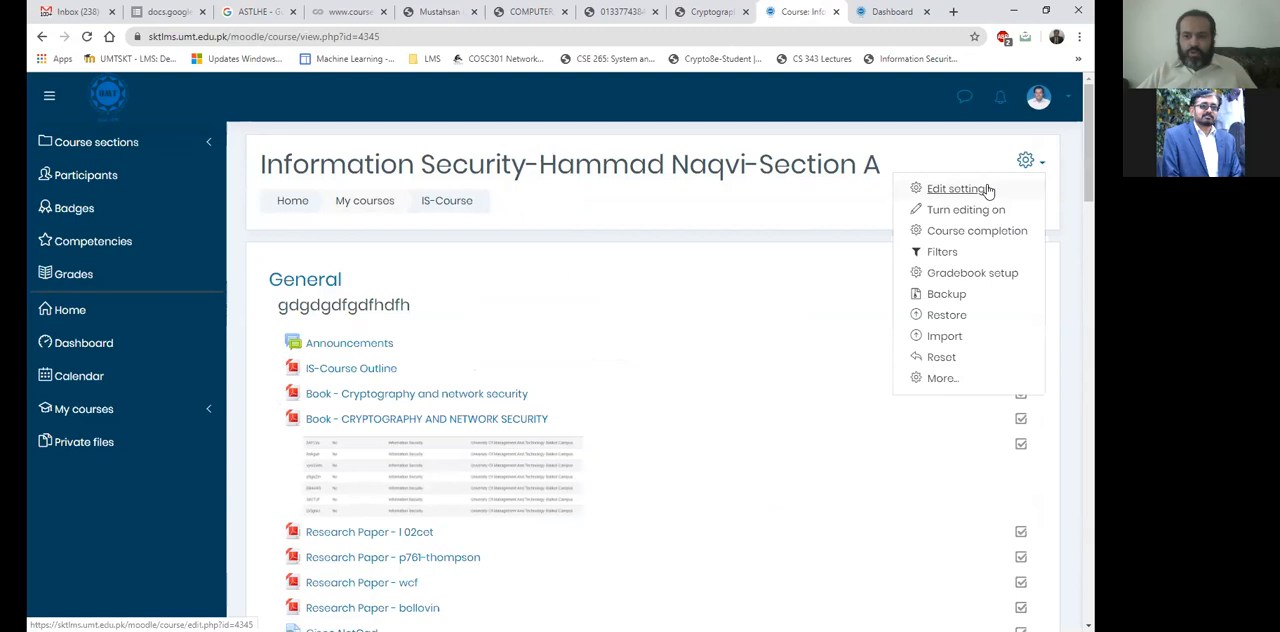
left_click(955, 188)
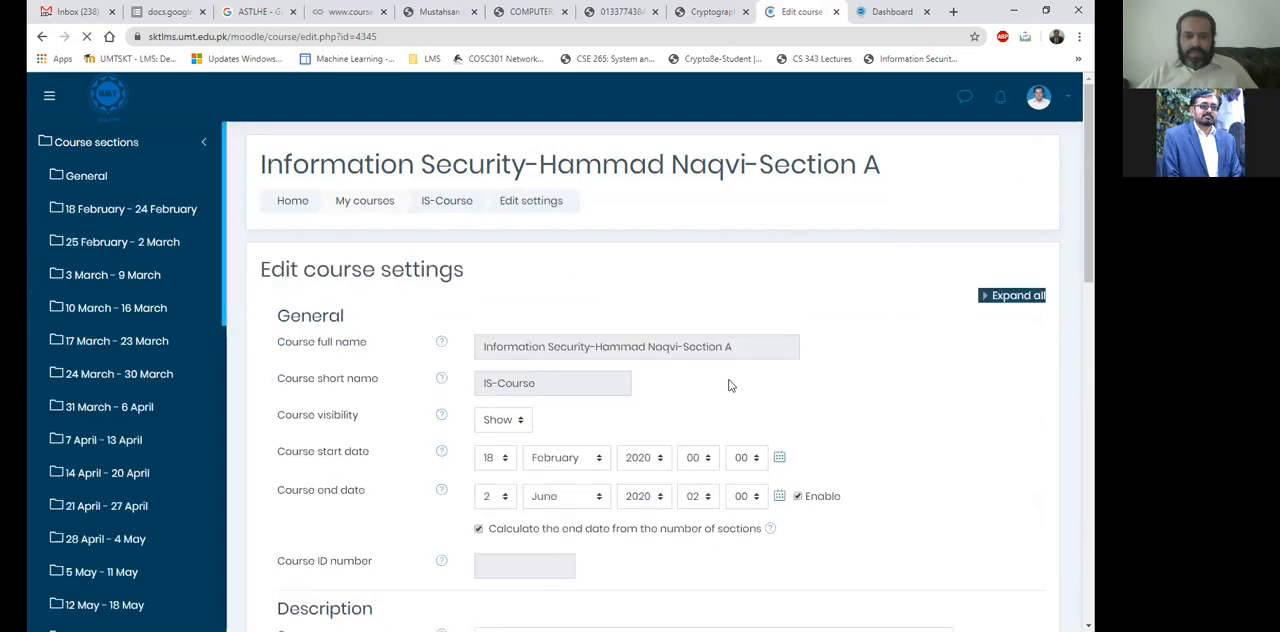
Review the course summary text and course image, and expand the Course format section to view its settings.
scroll(730, 386, "down", 2)
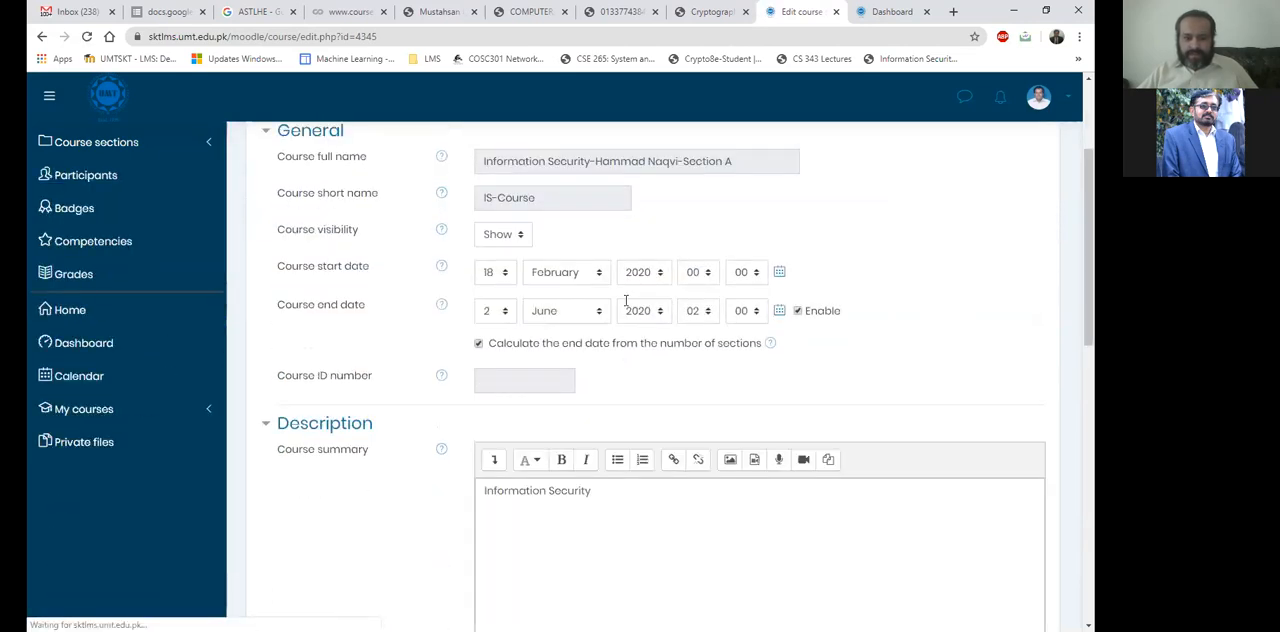
scroll(626, 300, "down", 3)
left_click_drag(614, 243, 488, 250)
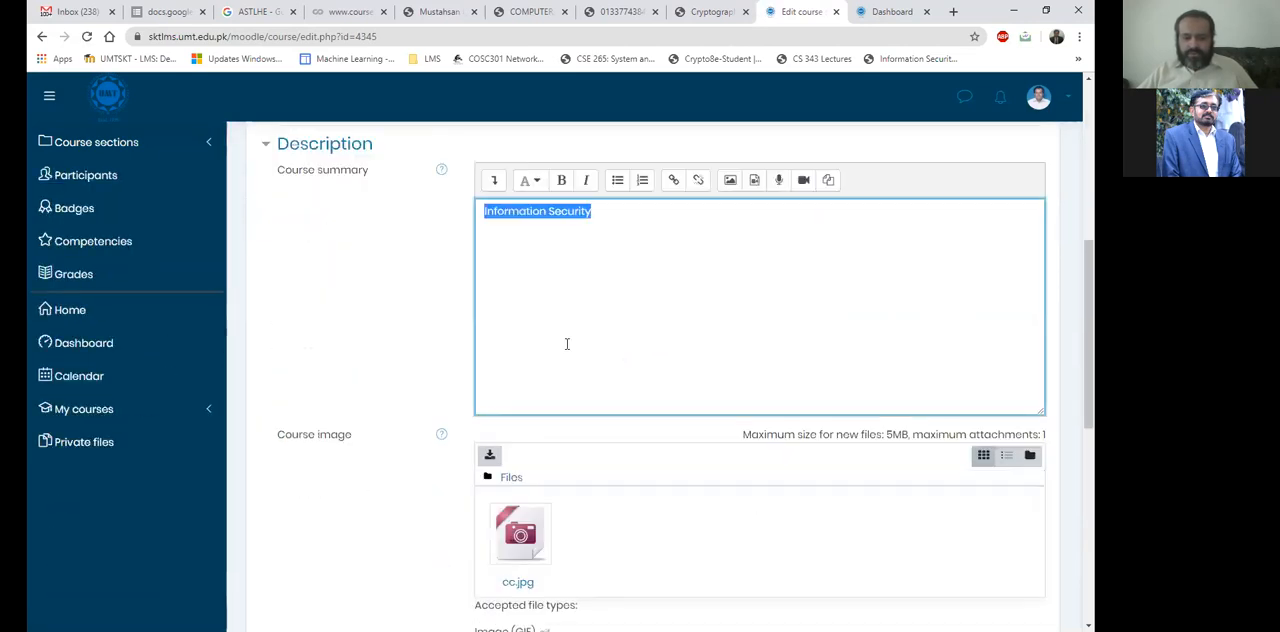
scroll(312, 308, "down", 2)
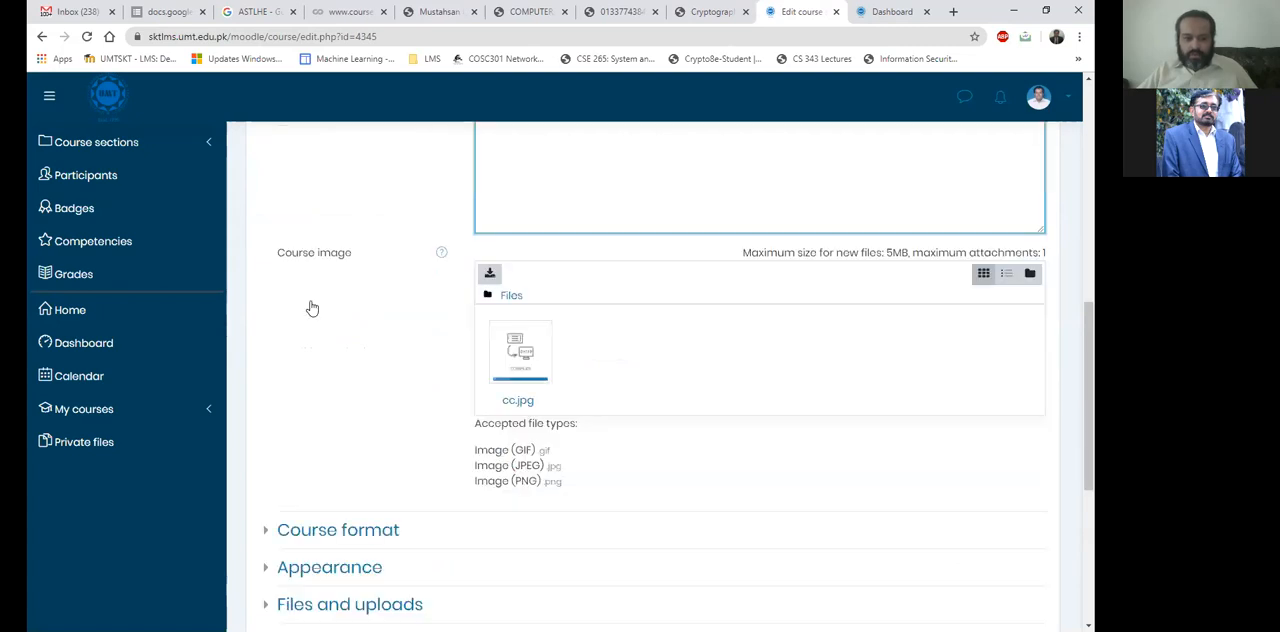
scroll(312, 308, "down", 3)
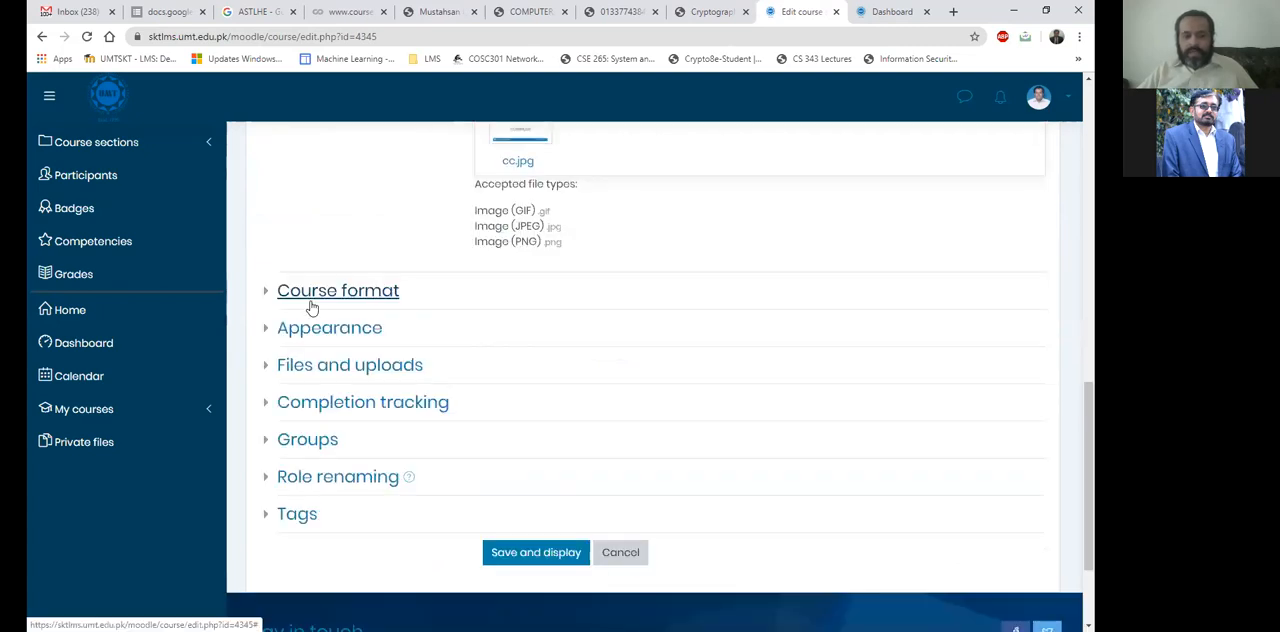
left_click(312, 298)
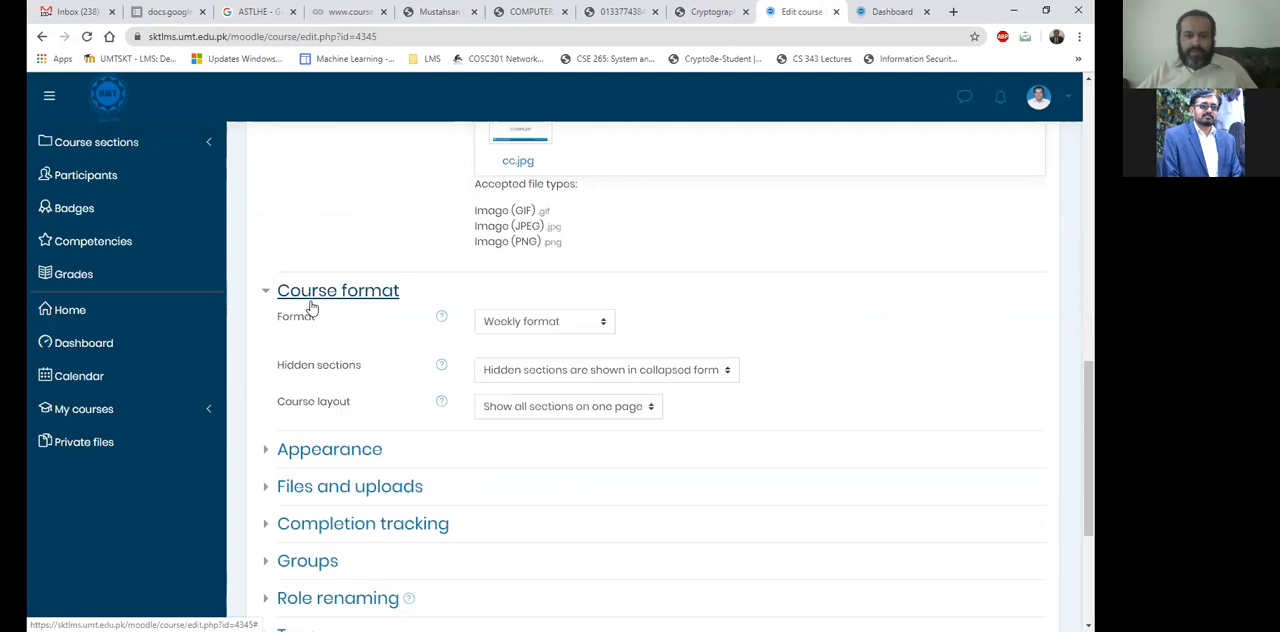
scroll(536, 258, "down", 1)
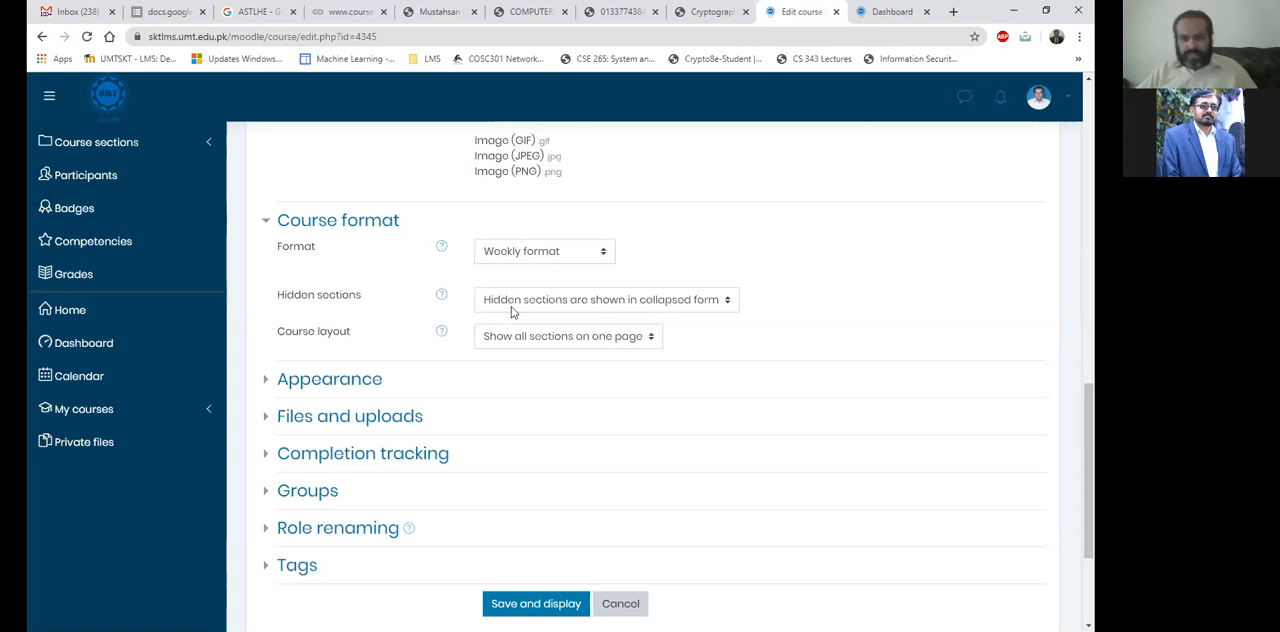
Open the IS-Course page in a new browser tab and switch to it from the course settings.
scroll(449, 310, "up", 15)
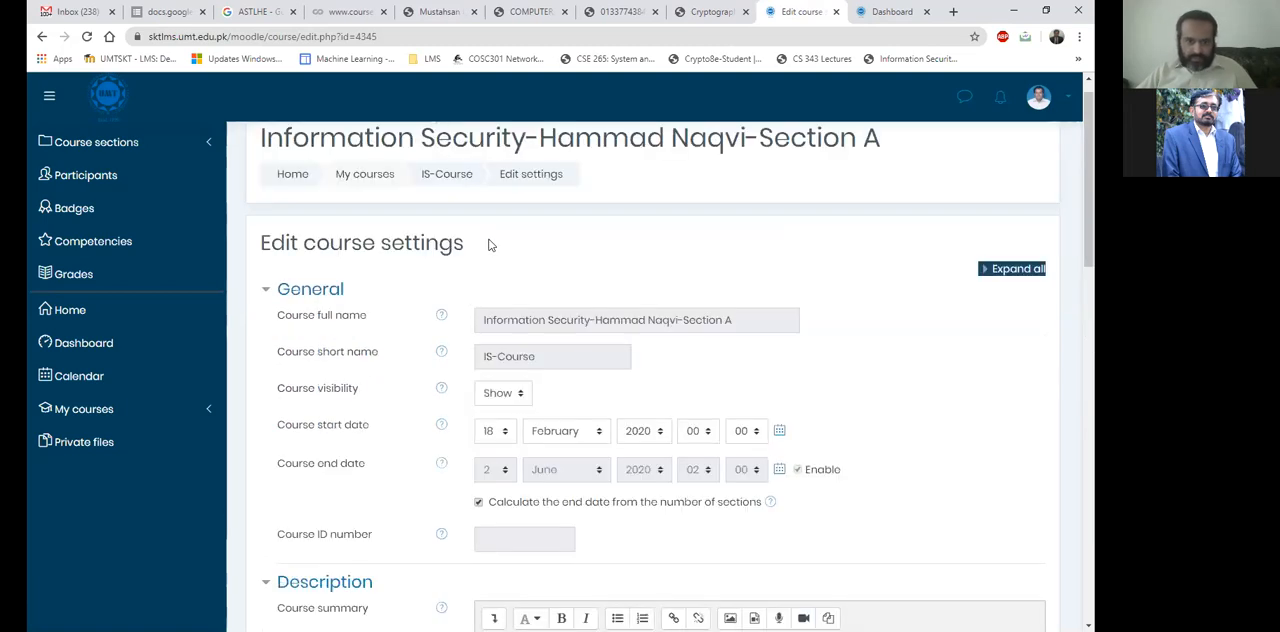
right_click(462, 211)
left_click(470, 215)
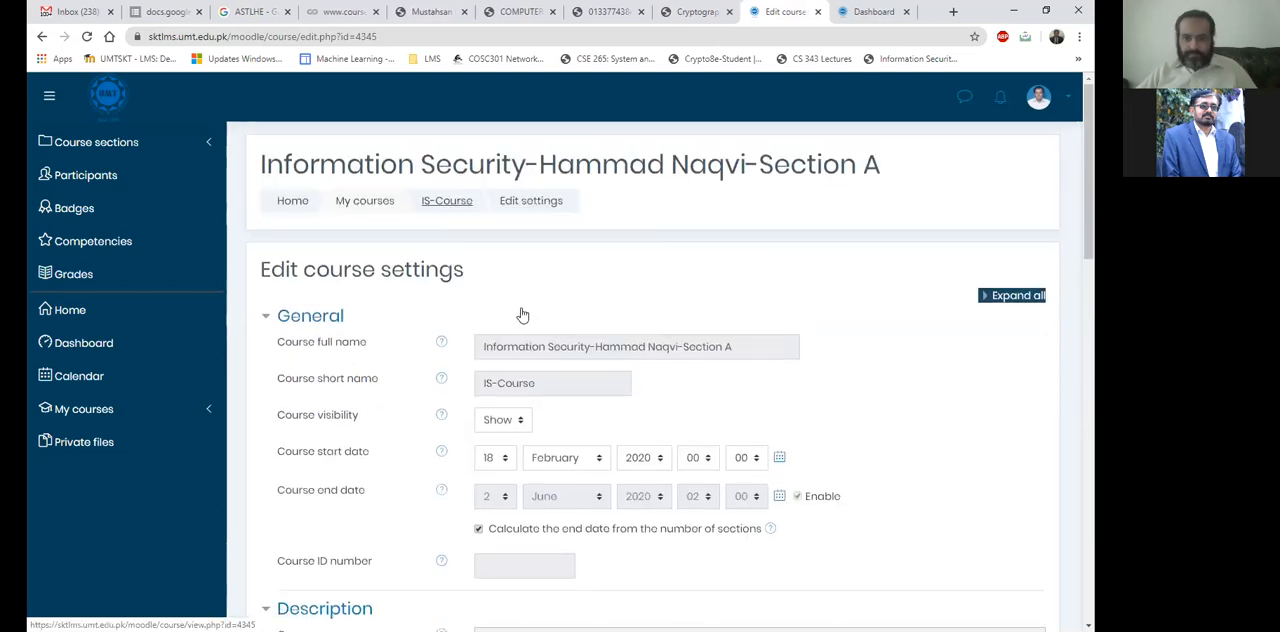
scroll(521, 314, "down", 15)
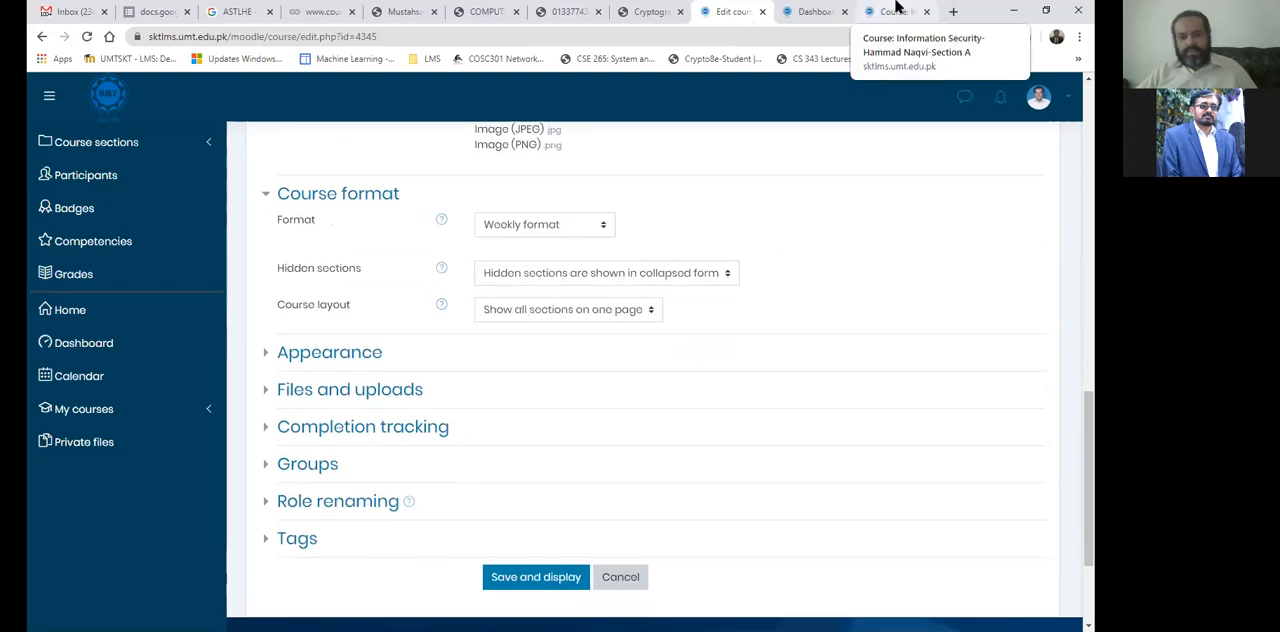
left_click(897, 8)
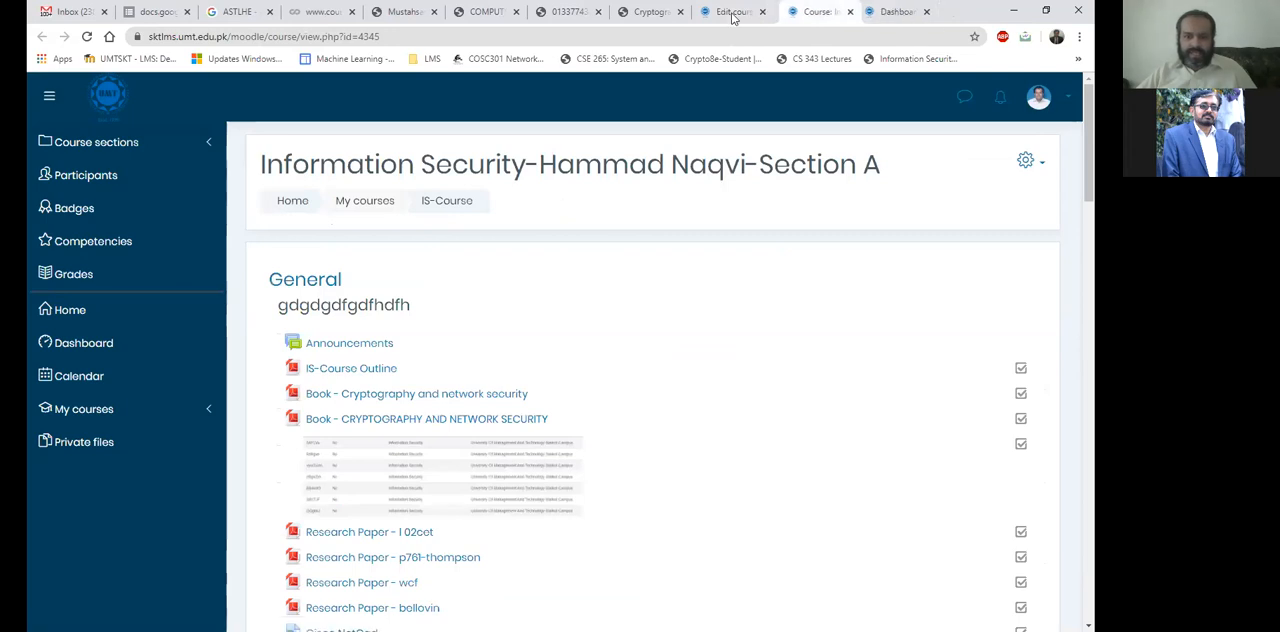
left_click(733, 12)
key("ctrl+Tab")
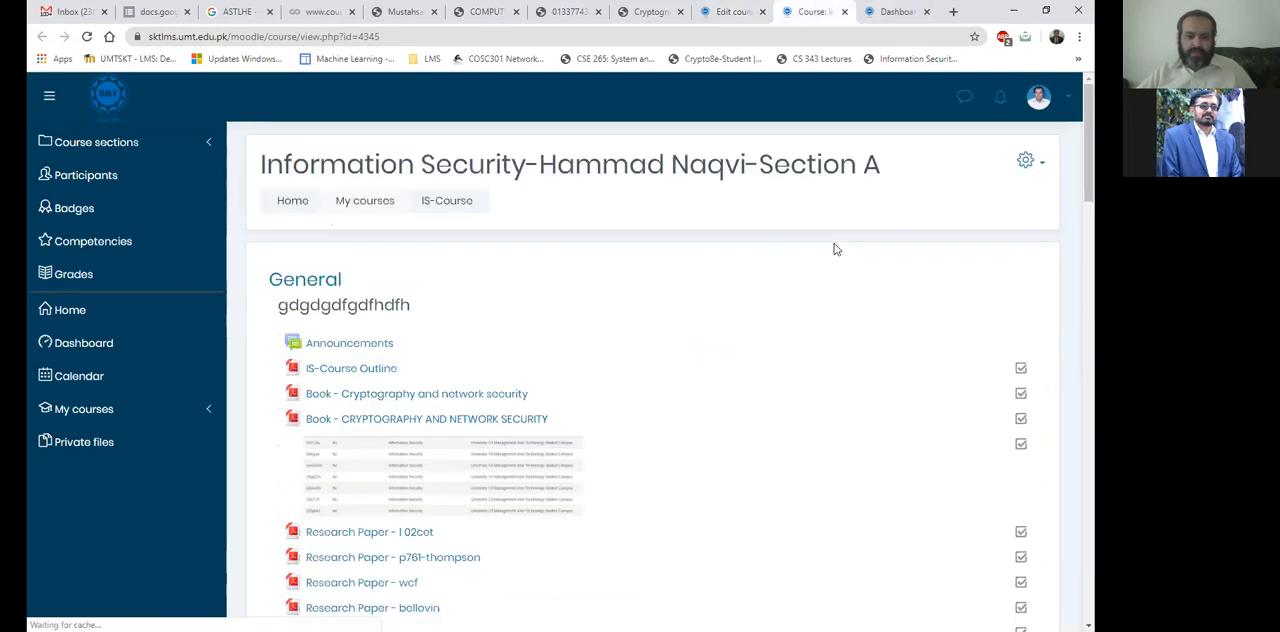
Examine how the course page is divided into dated weekly sections, from 18 February - 24 February to 26 May - 1 June.
scroll(362, 233, "down", 6)
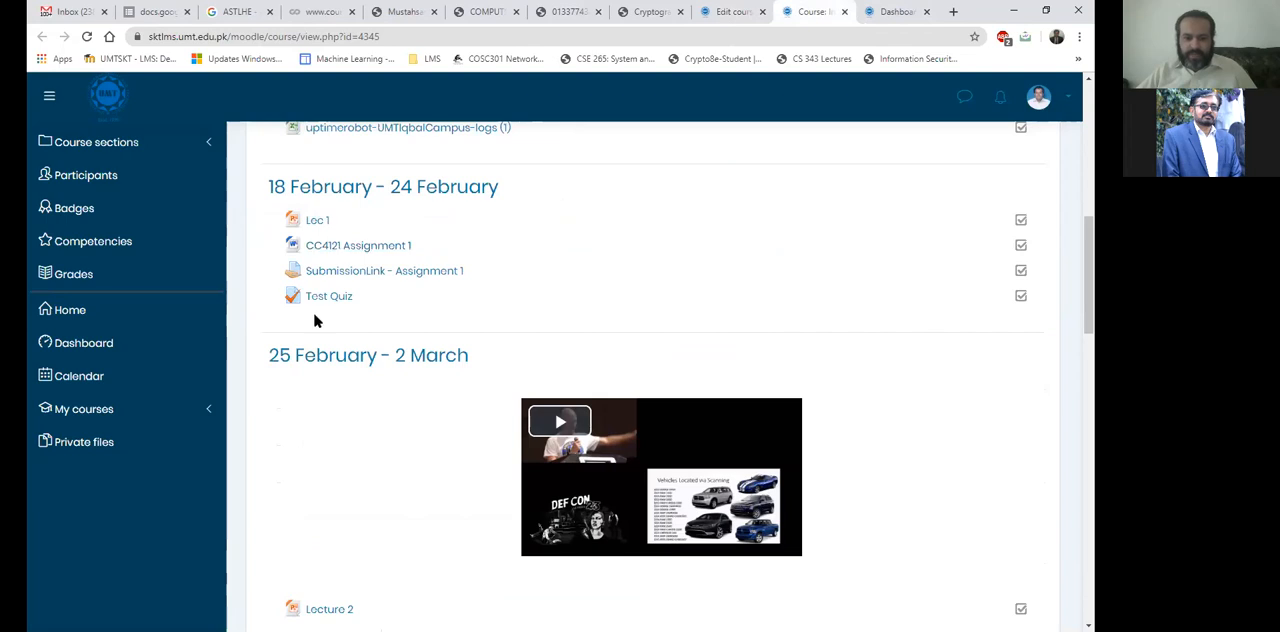
scroll(314, 320, "down", 2)
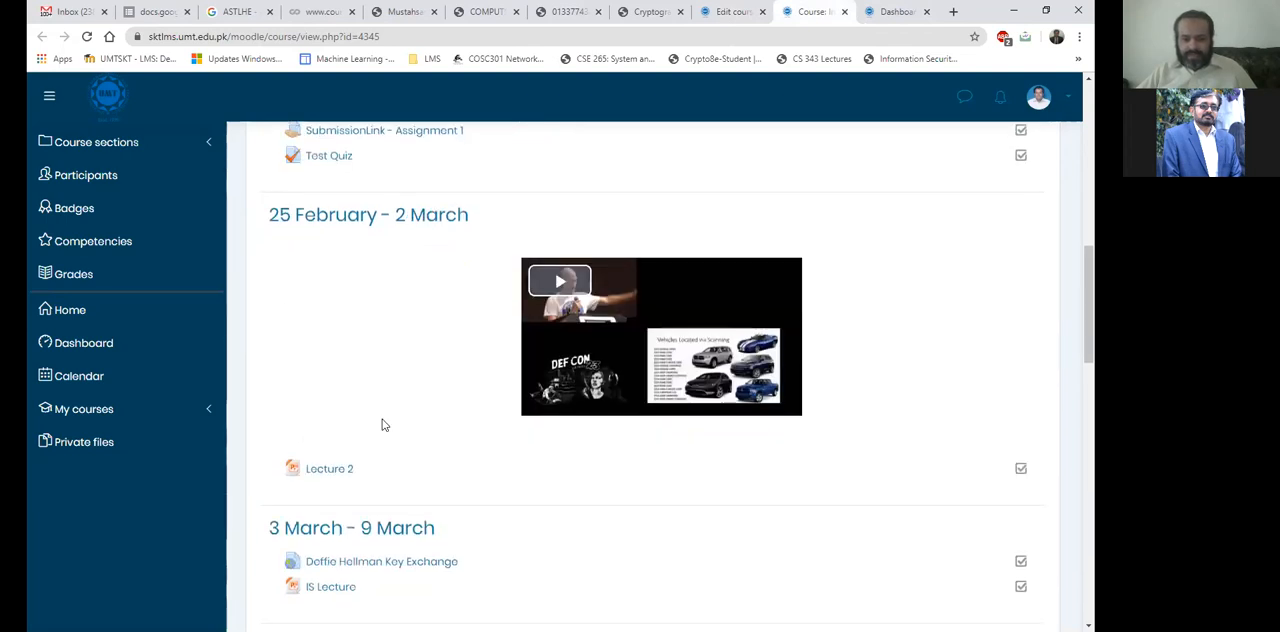
scroll(424, 310, "down", 3)
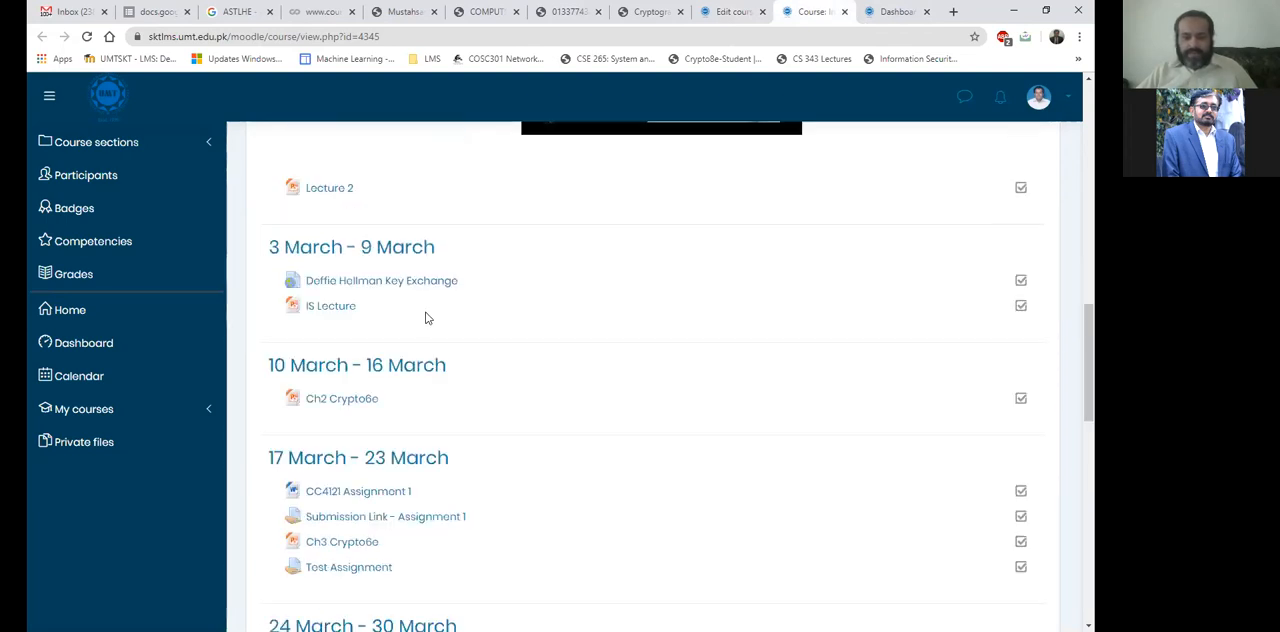
scroll(425, 318, "down", 8)
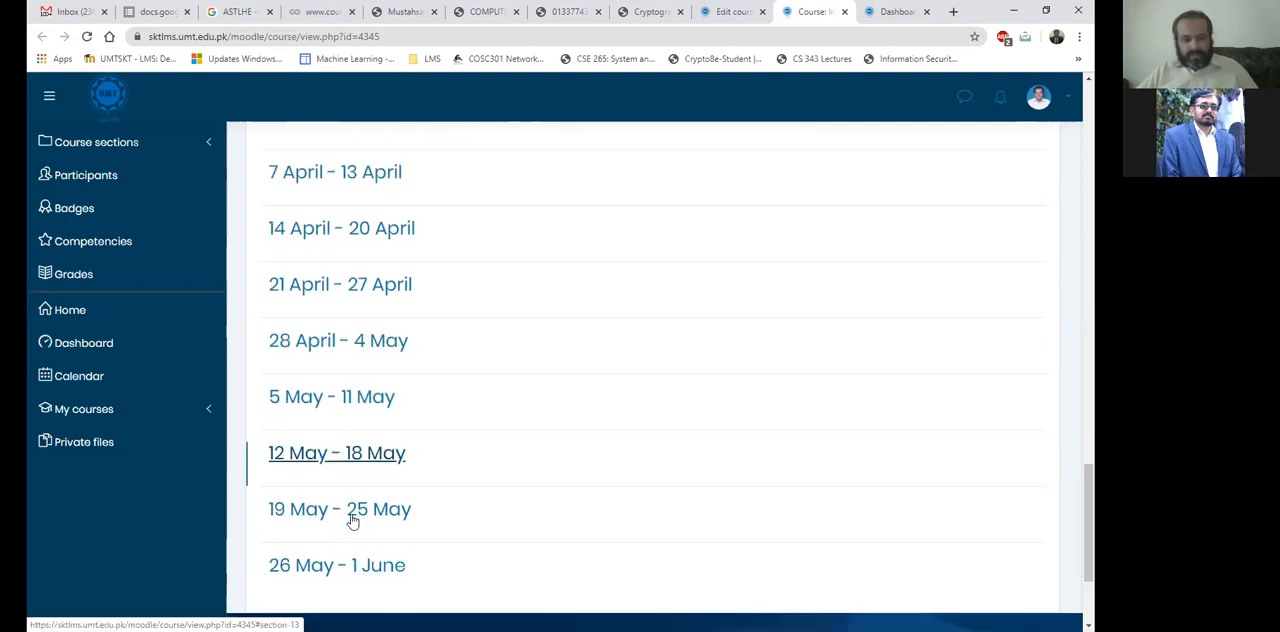
scroll(360, 360, "up", 2)
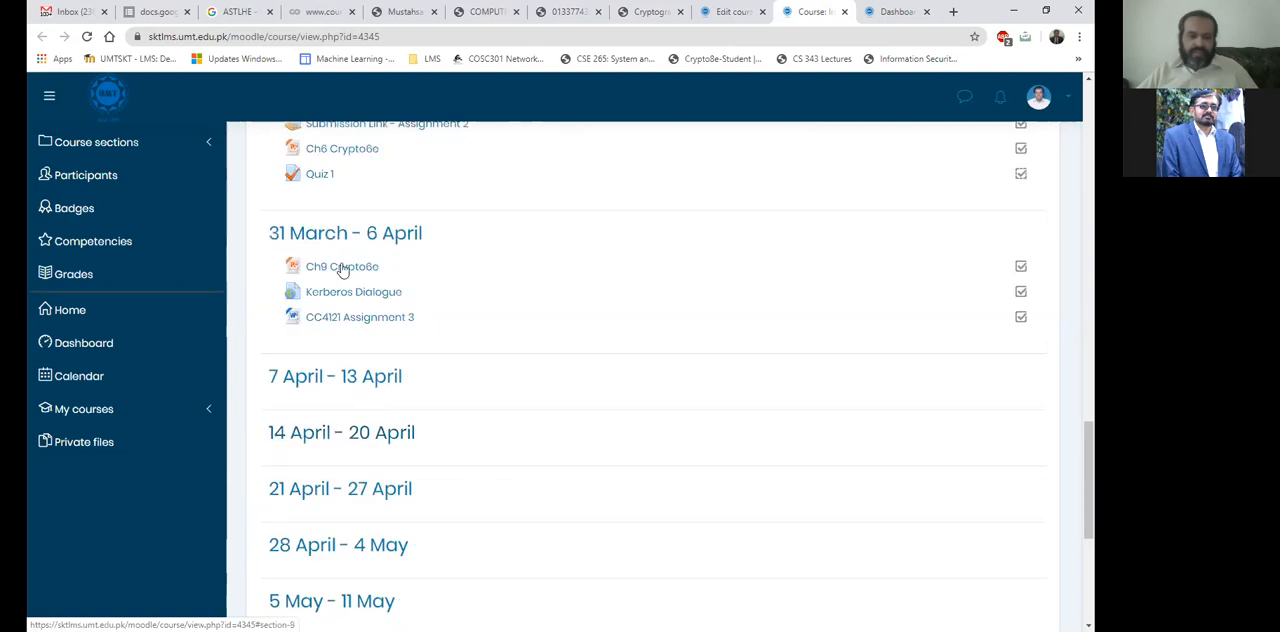
scroll(647, 261, "up", 2)
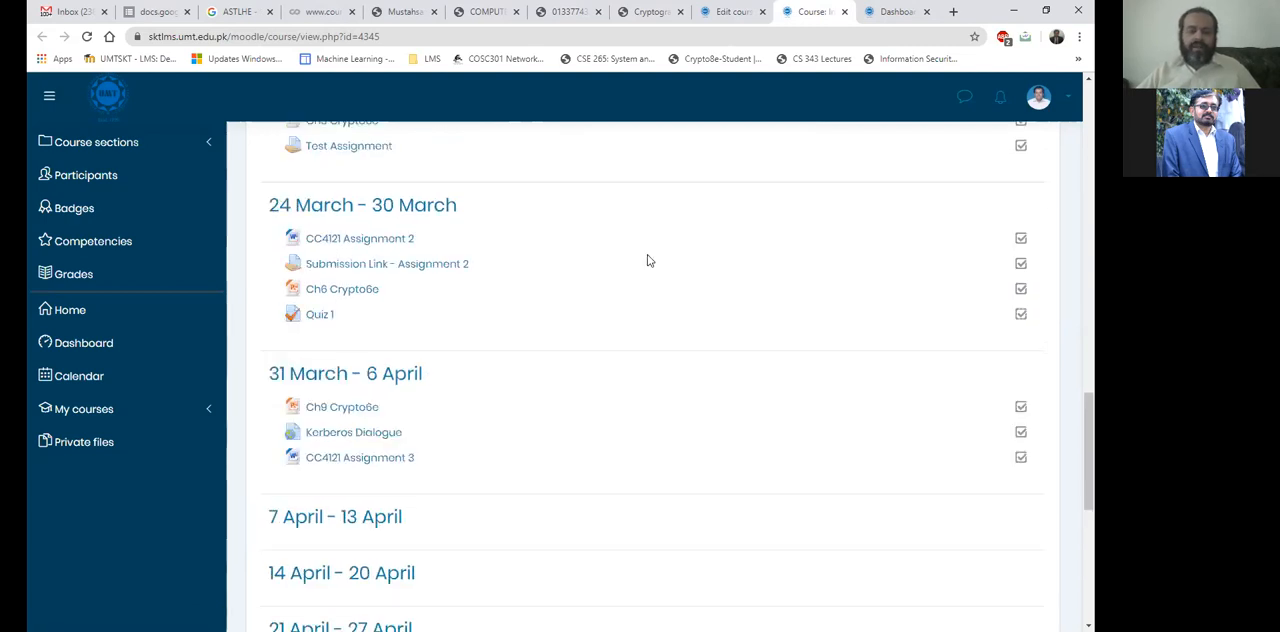
scroll(647, 261, "up", 1)
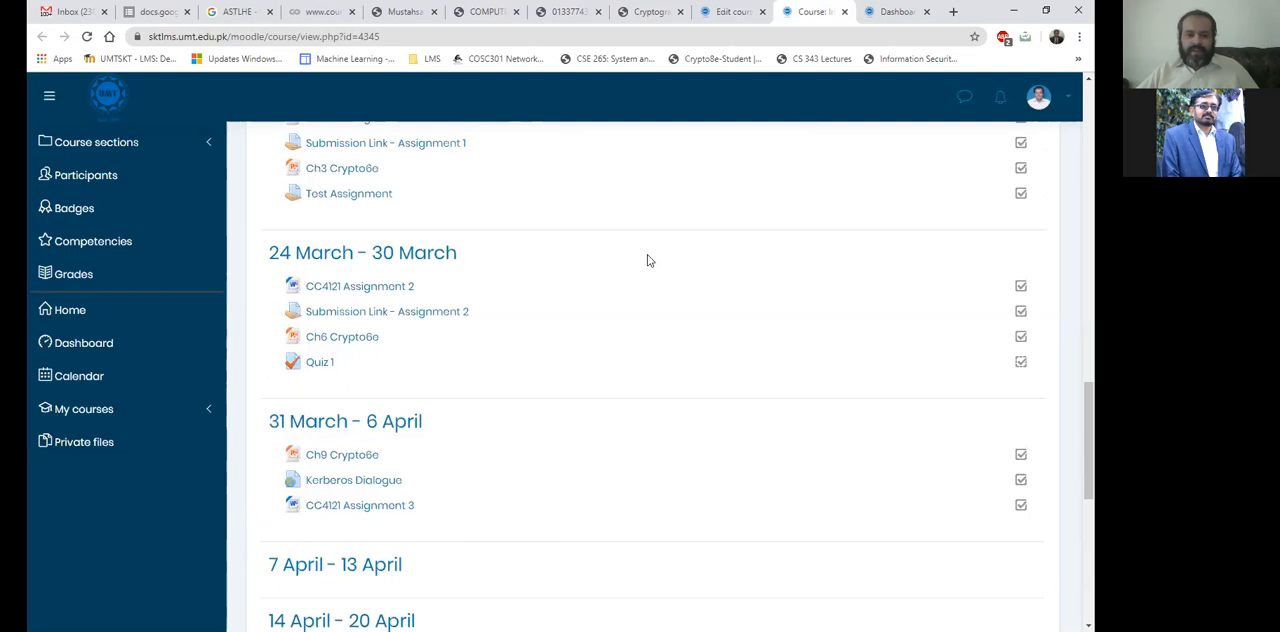
scroll(647, 261, "up", 3)
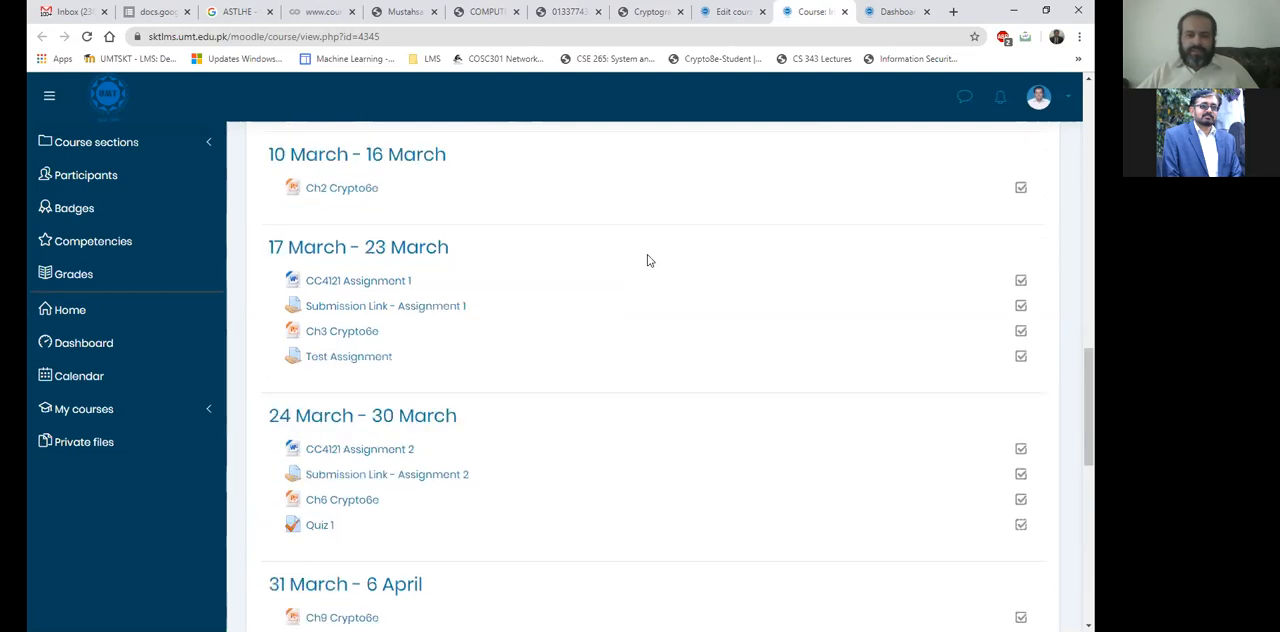
Compare the top of the course page with the Course format settings in the Edit course settings browser tab.
scroll(647, 261, "up", 5)
scroll(647, 261, "up", 10)
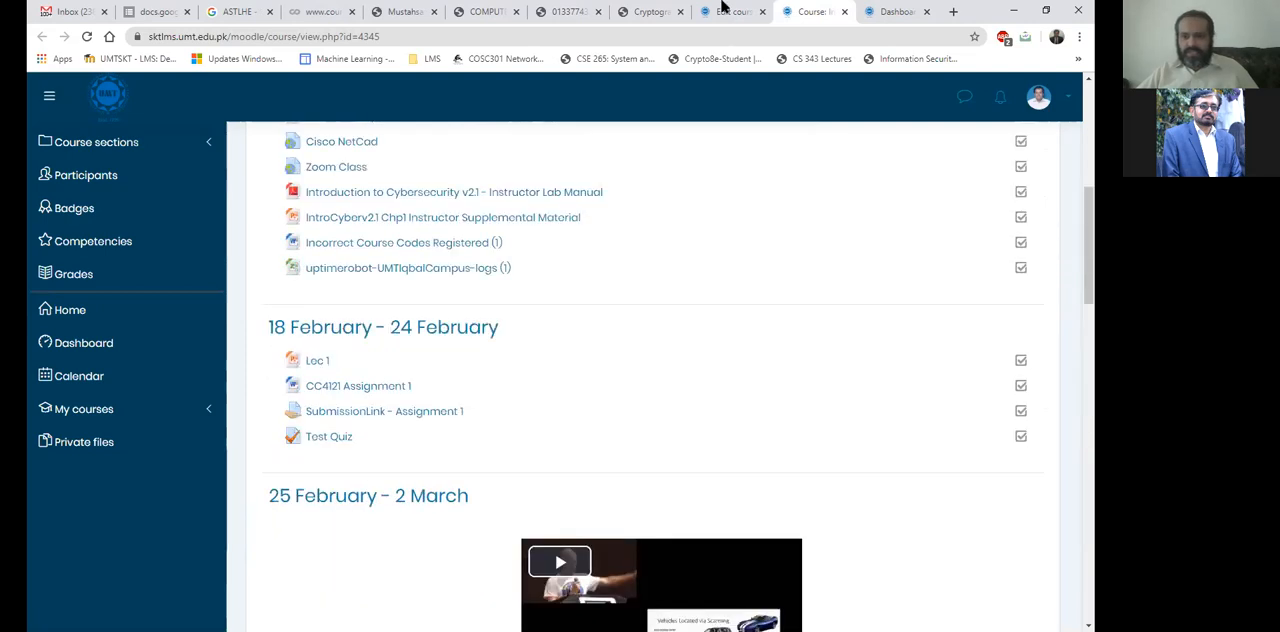
scroll(720, 6, "up", 8)
left_click(718, 6)
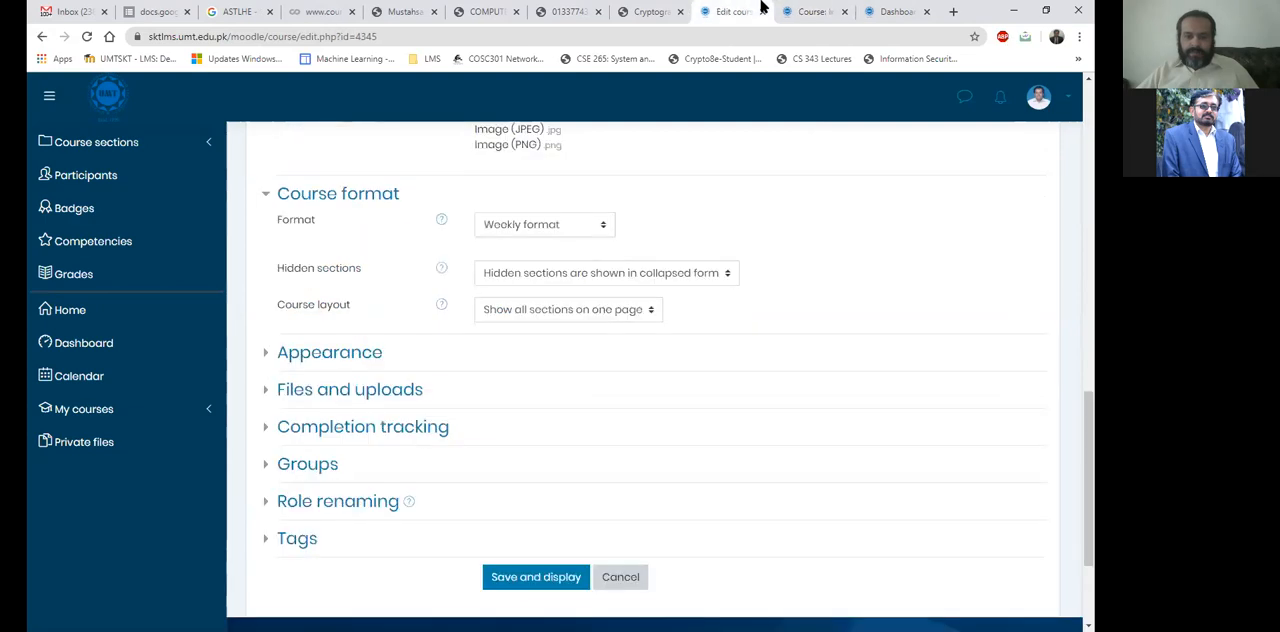
left_click(828, 6)
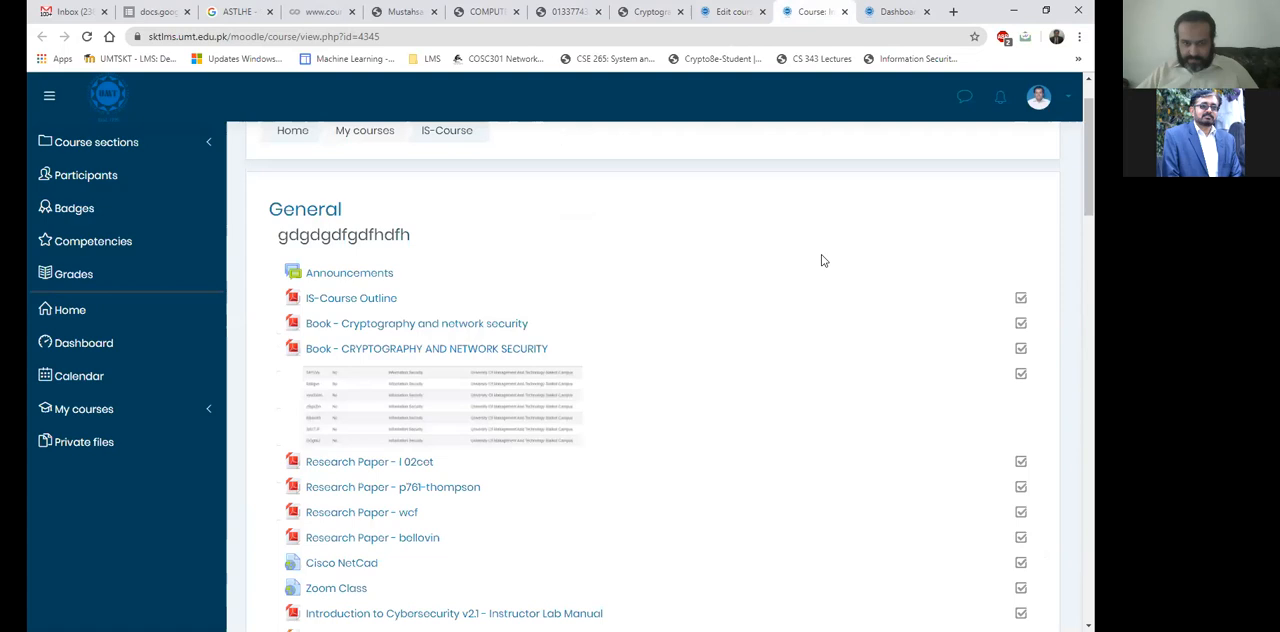
Examine the course page's General resources and the weekly sections from 18 February - 24 February to 10 March - 16 March.
scroll(823, 262, "down", 1)
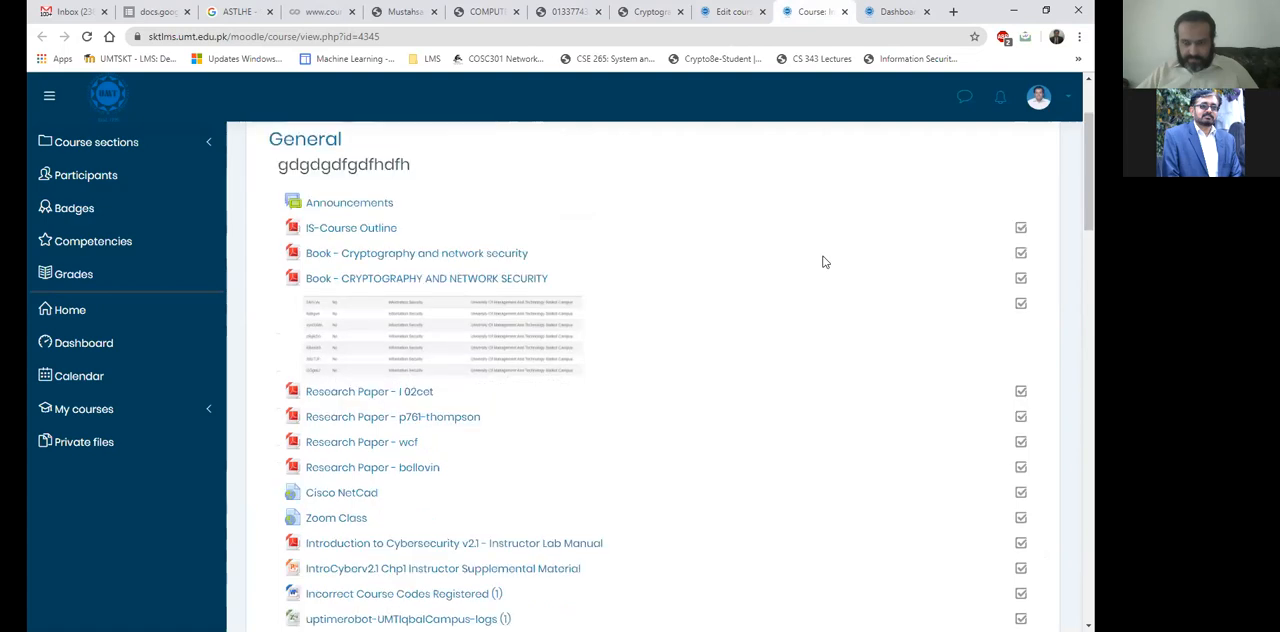
scroll(823, 262, "down", 2)
scroll(823, 262, "down", 3)
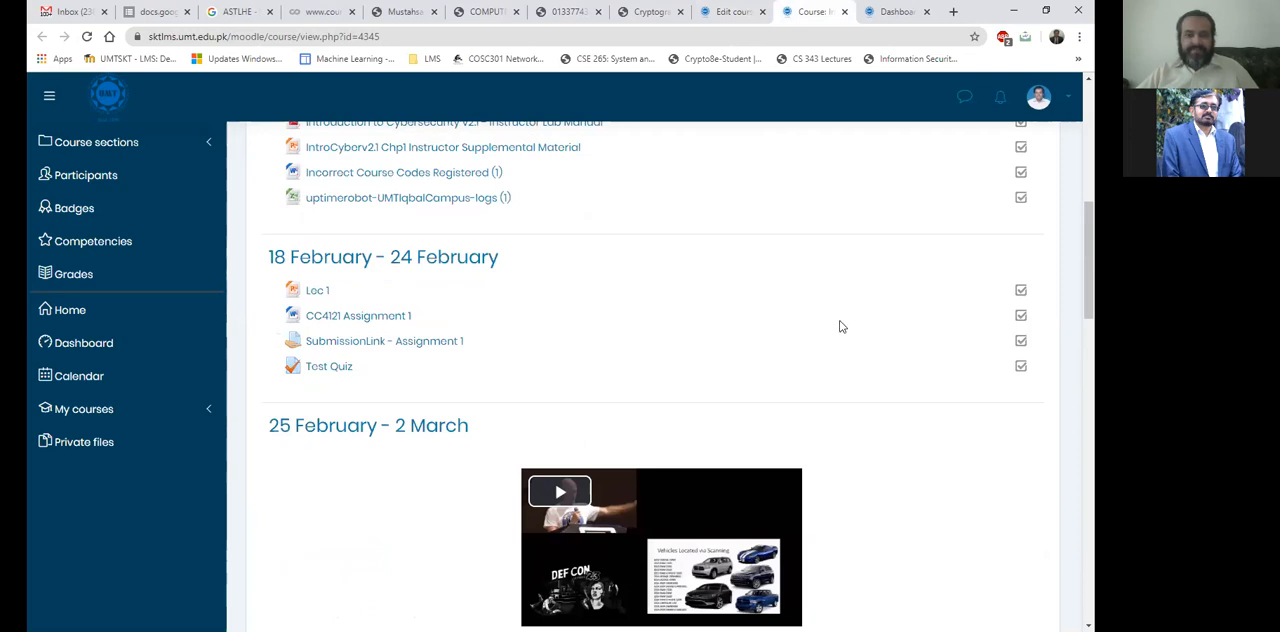
scroll(832, 311, "down", 1)
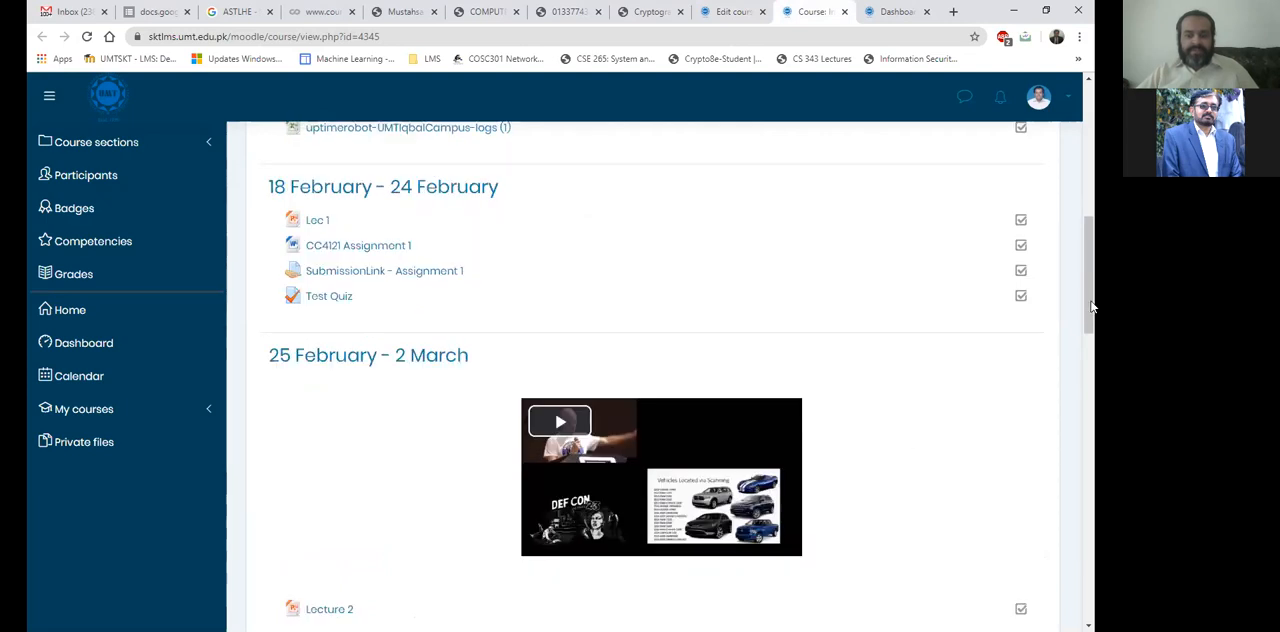
scroll(1092, 316, "down", 1)
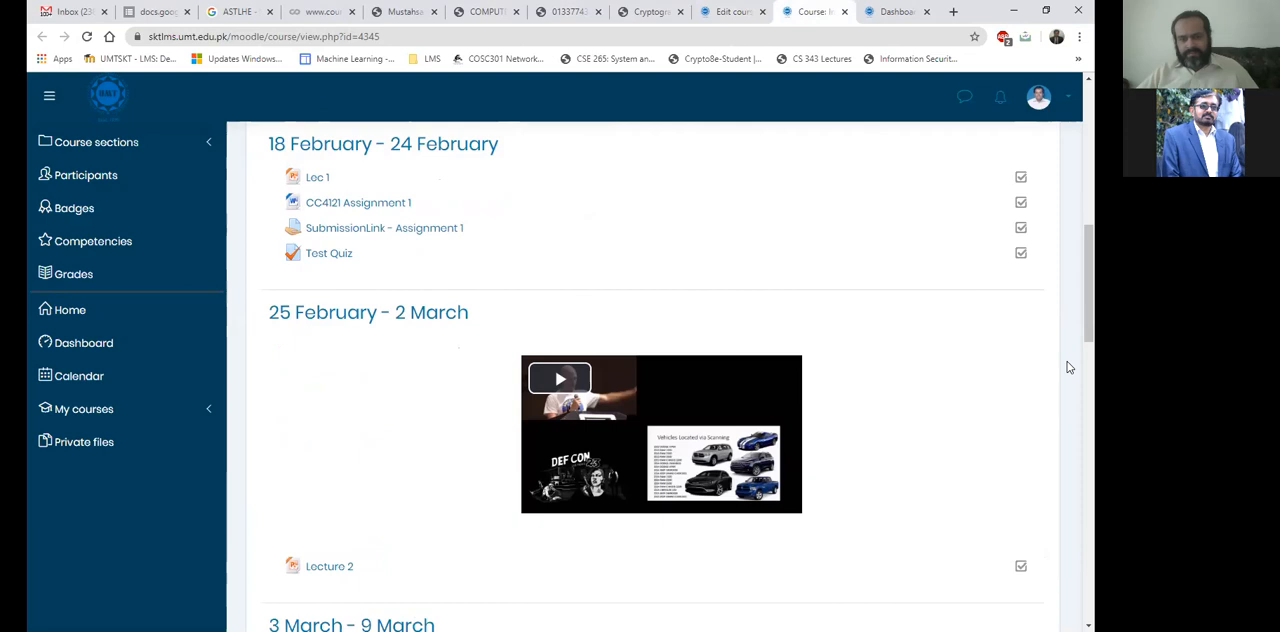
scroll(1067, 368, "down", 3)
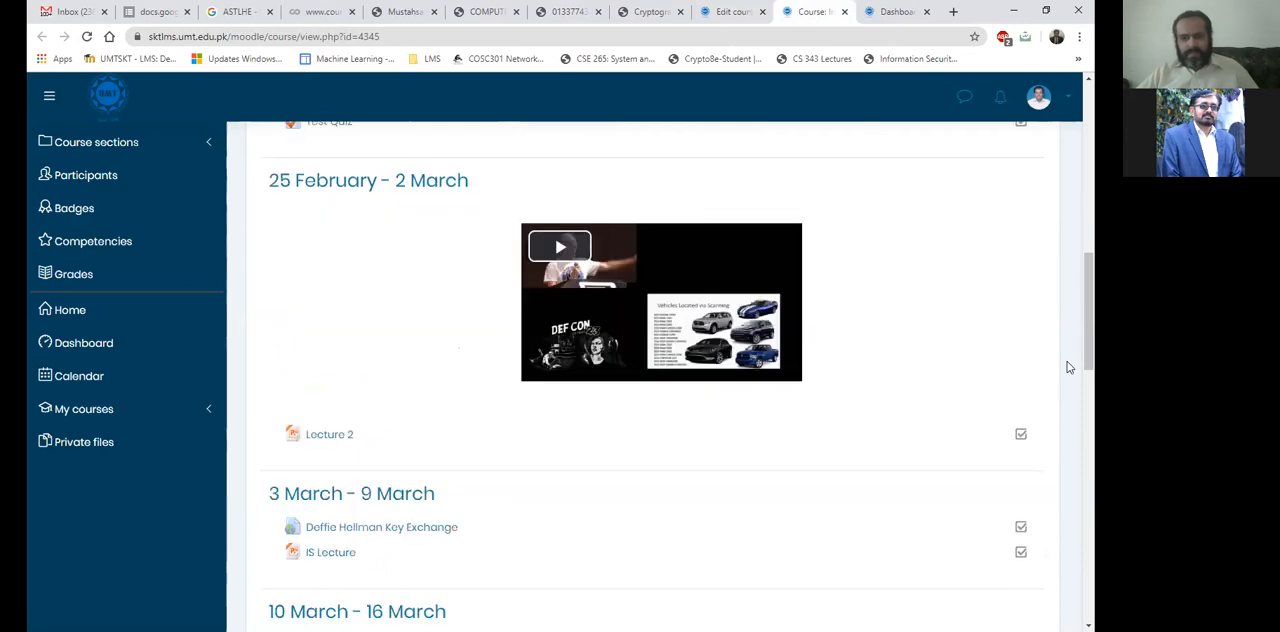
scroll(1067, 368, "down", 1)
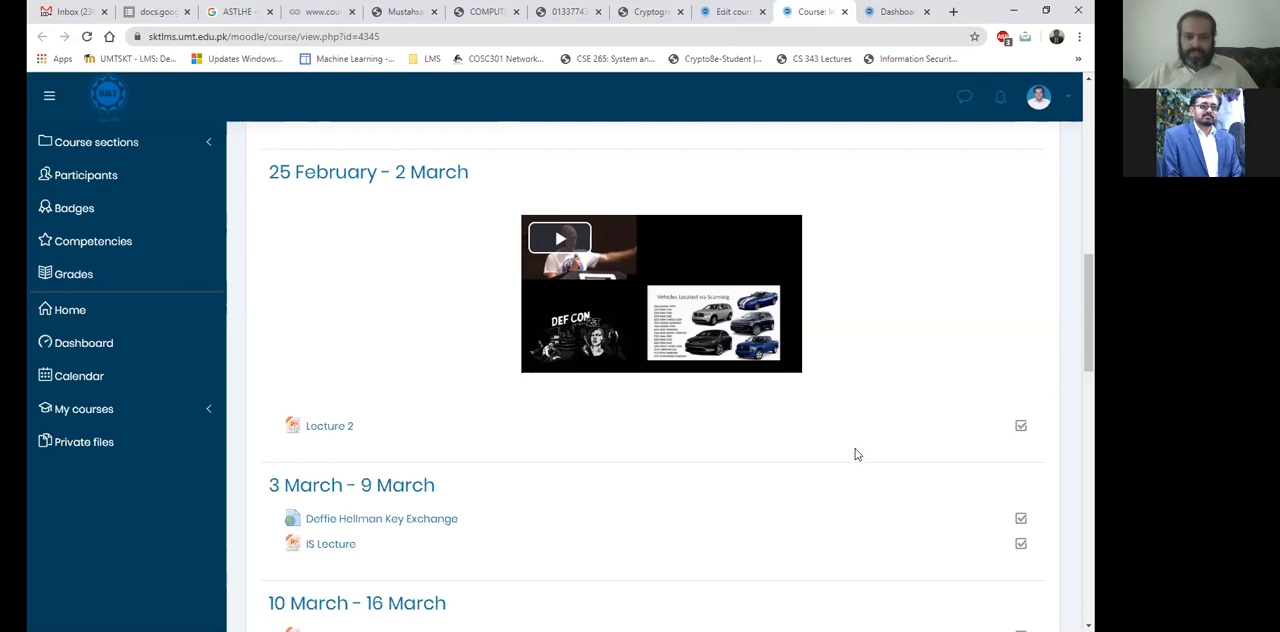
scroll(852, 455, "down", 1)
scroll(846, 452, "up", 1)
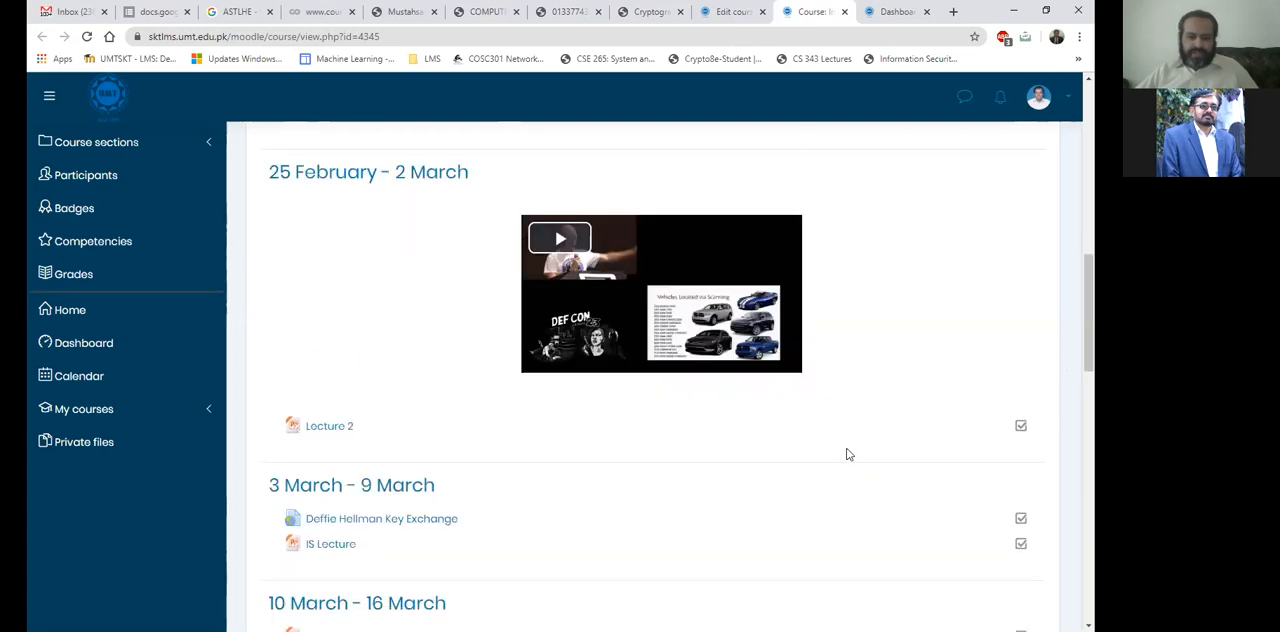
Return to the Edit course settings browser tab and expand the Appearance section to review its options.
left_click(730, 11)
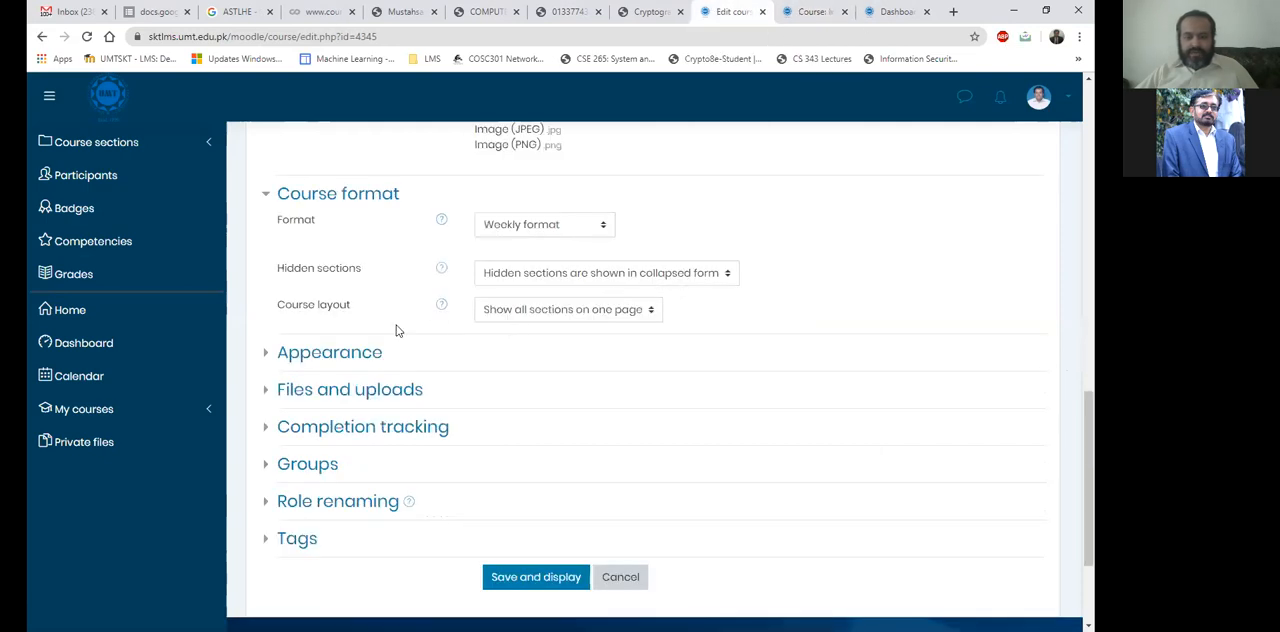
left_click(337, 351)
scroll(337, 350, "down", 2)
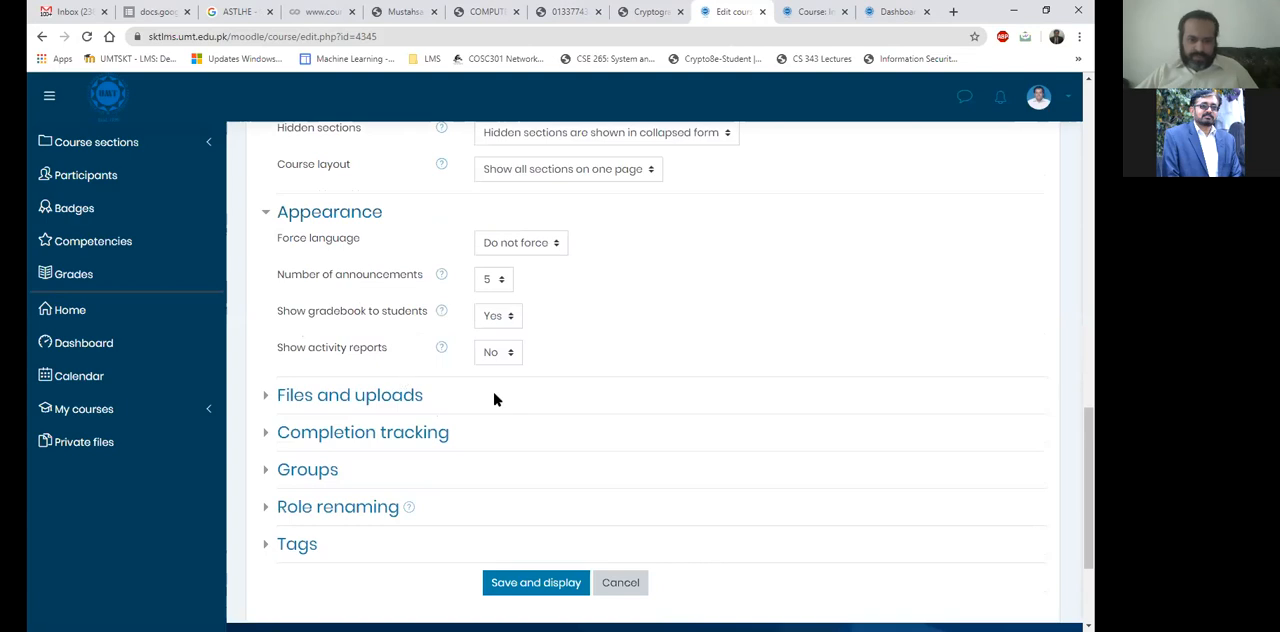
Expand Files and uploads, review the Maximum upload size choices and select Site upload limit (5MB).
left_click(368, 395)
scroll(366, 391, "down", 3)
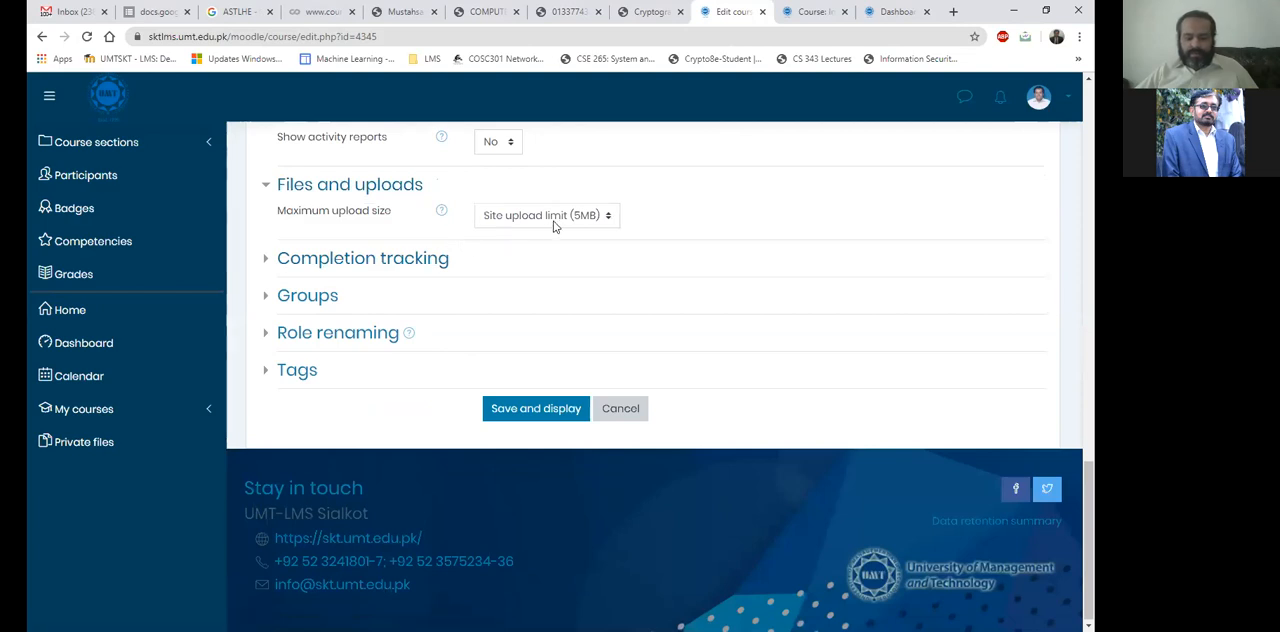
left_click(553, 218)
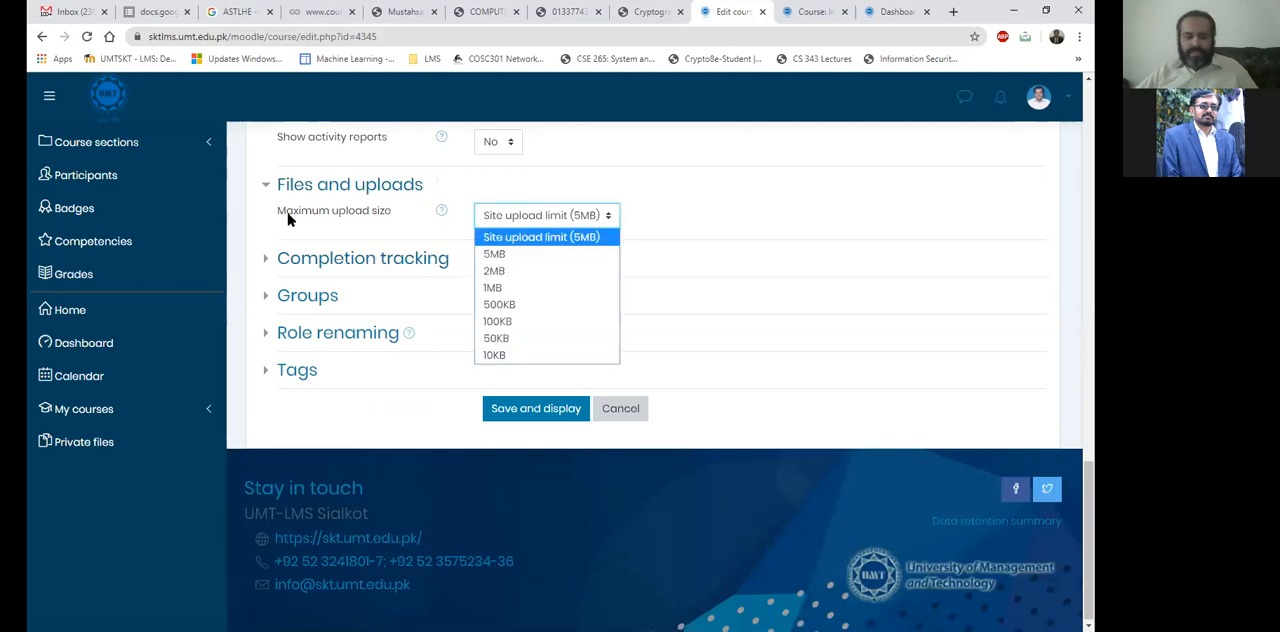
left_click(336, 222)
left_click_drag(287, 213, 392, 222)
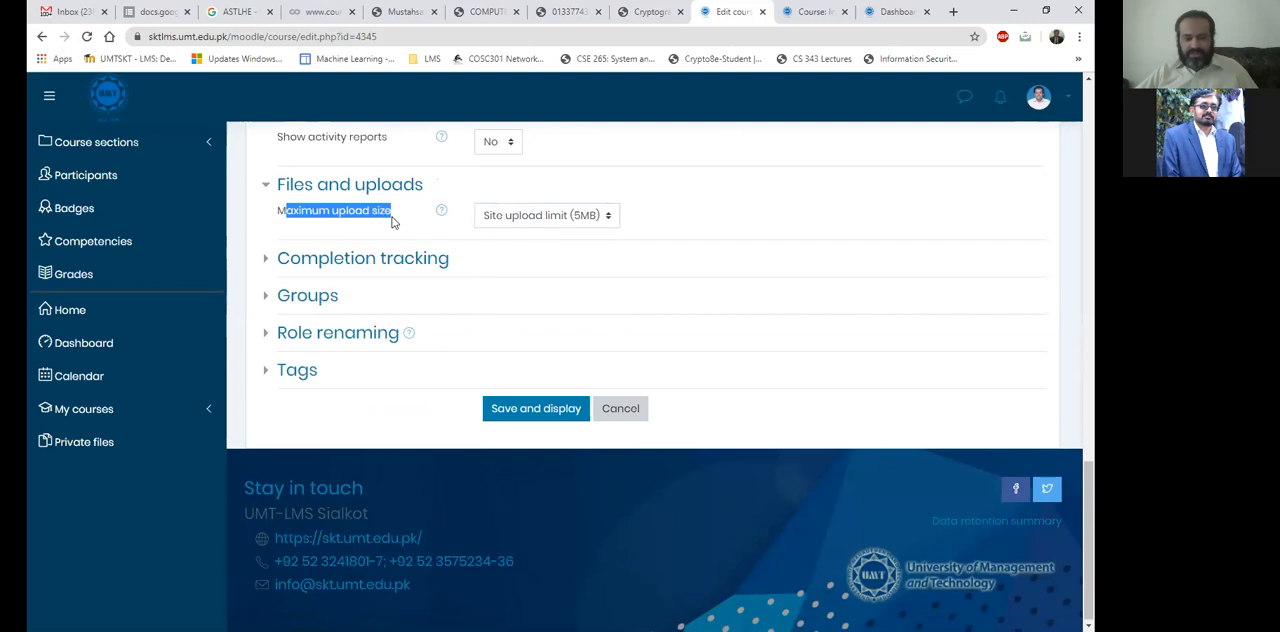
left_click(392, 222)
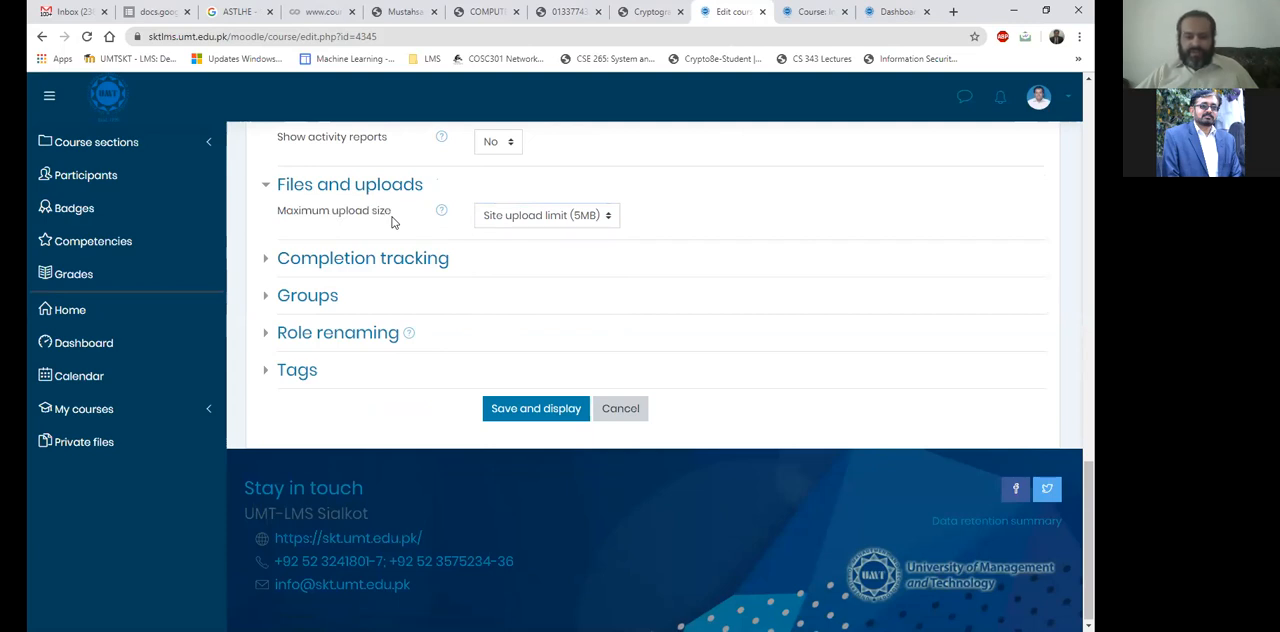
left_click(522, 219)
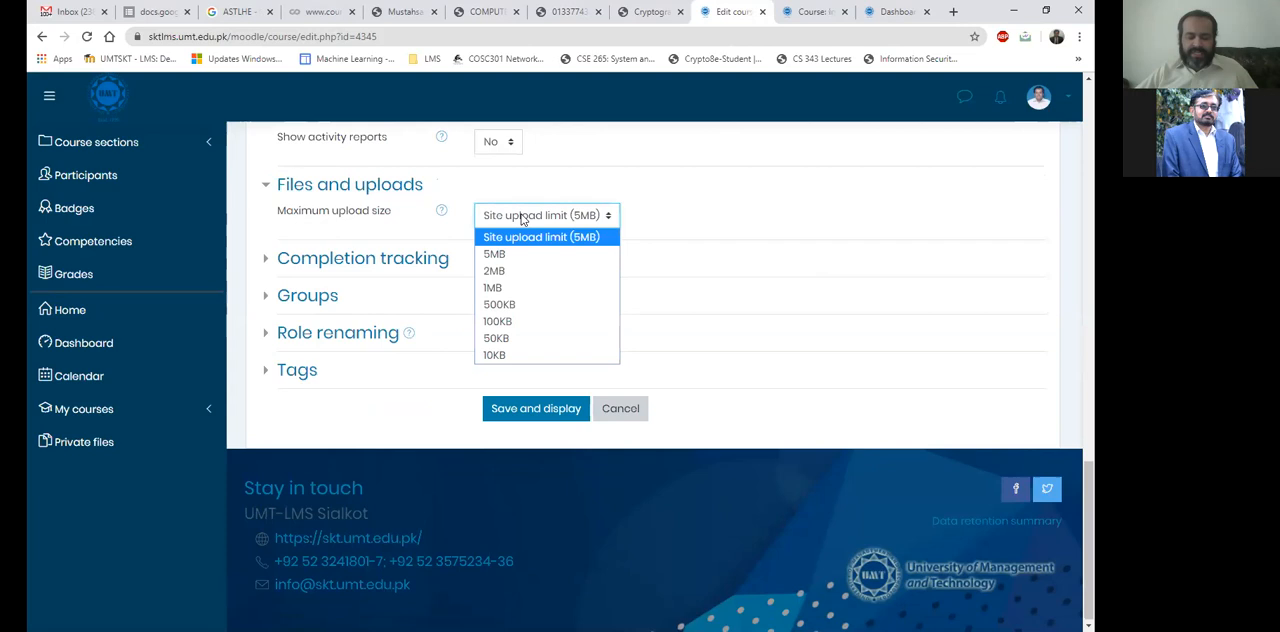
left_click(585, 240)
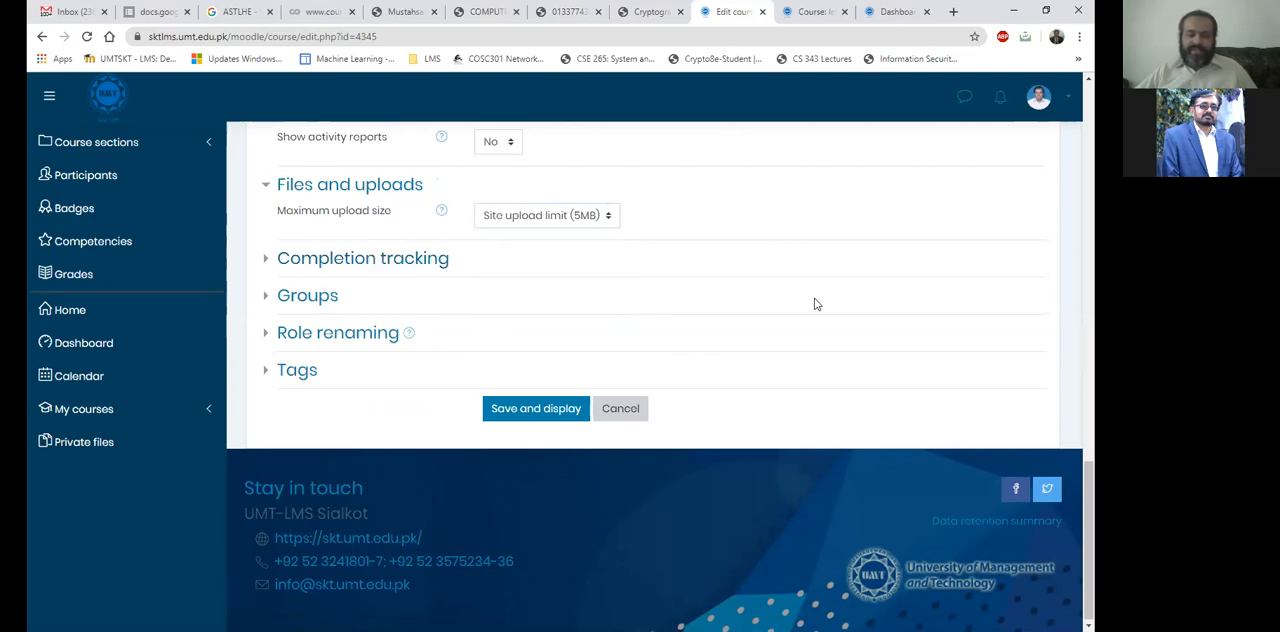
Review the Completion tracking, Groups, Role renaming and Tags settings, and return to the course page.
left_click(381, 259)
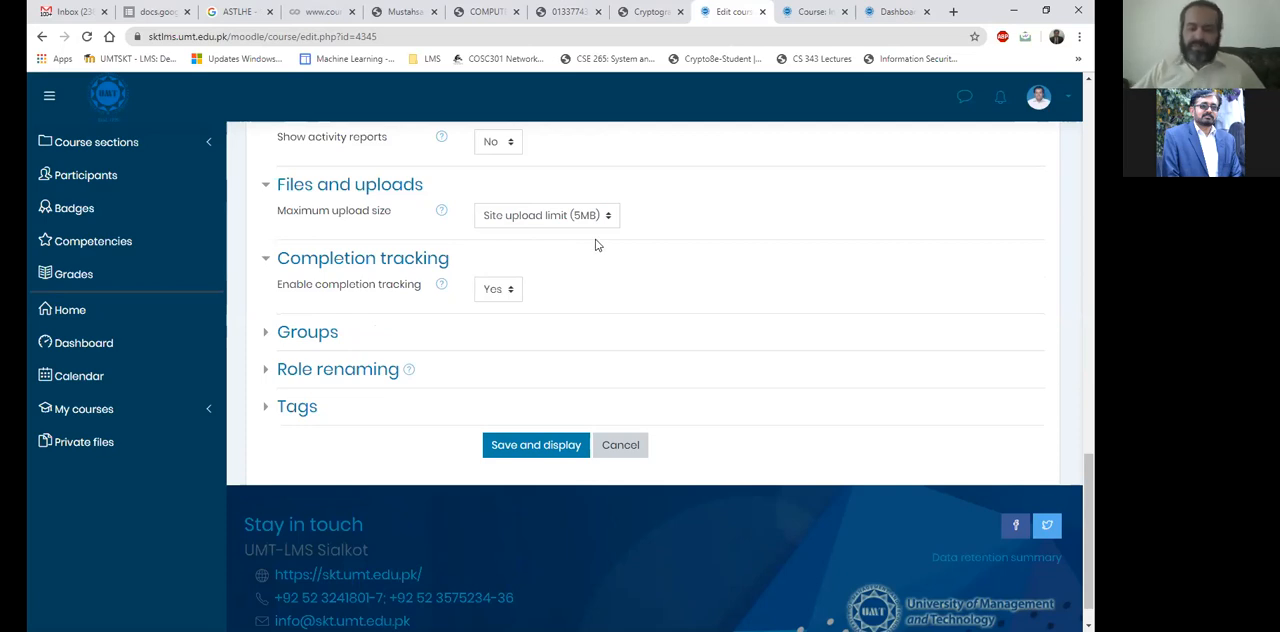
left_click(299, 362)
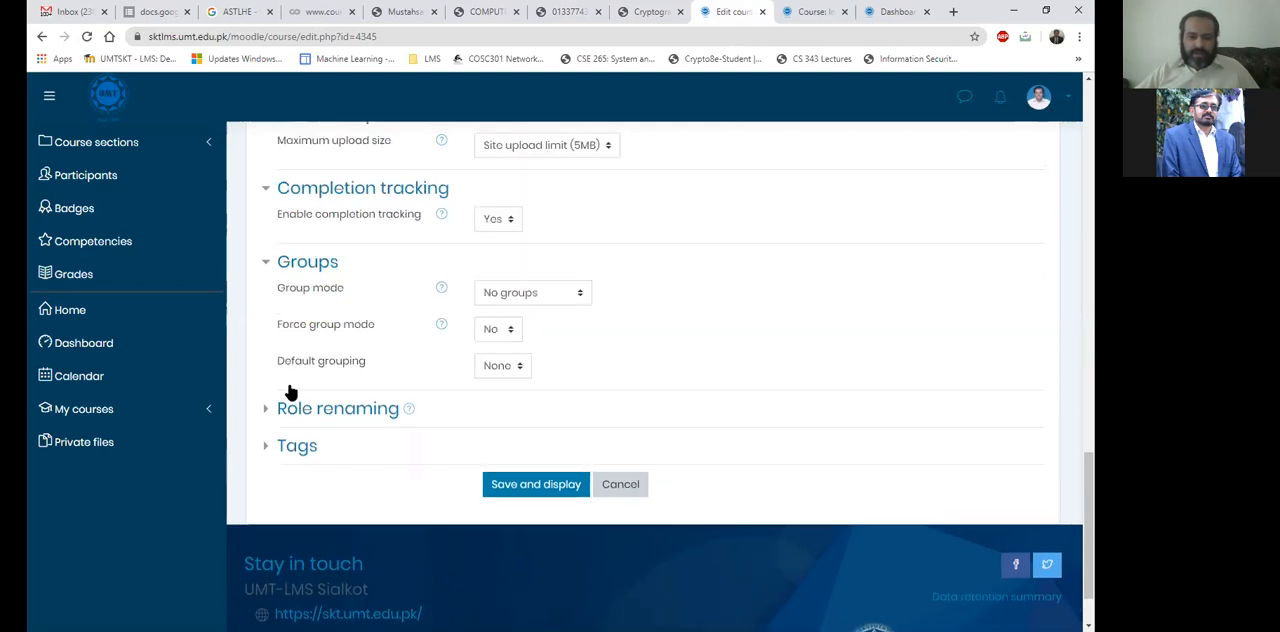
scroll(328, 344, "down", 1)
left_click(328, 344)
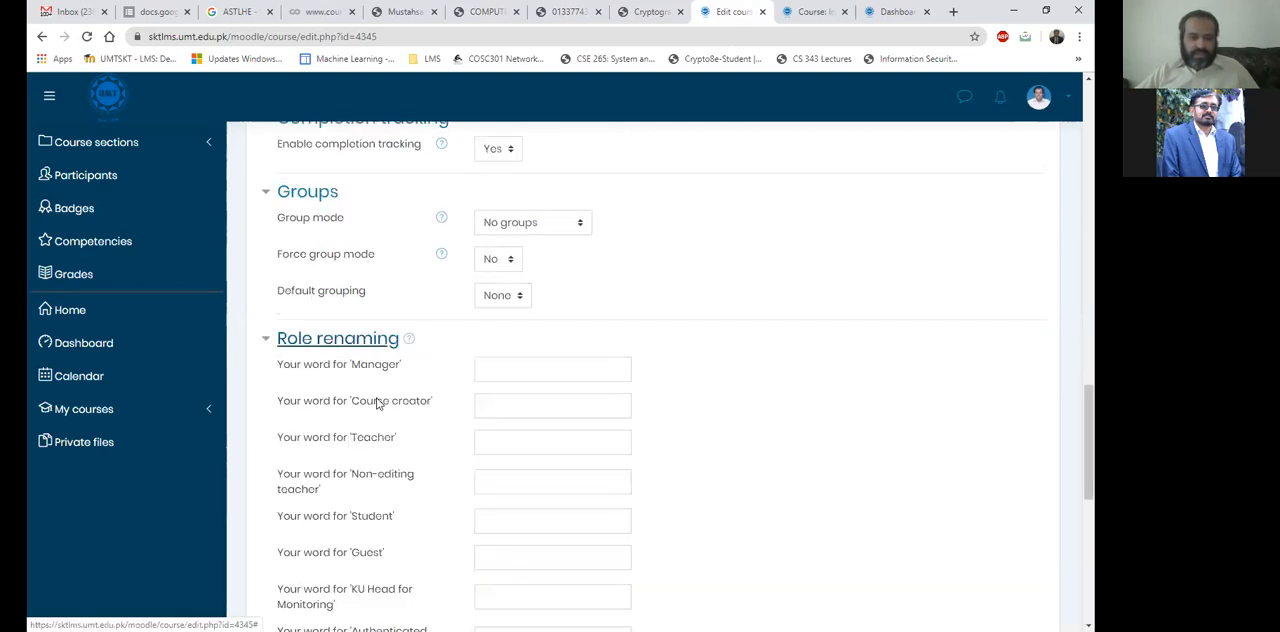
scroll(471, 320, "down", 4)
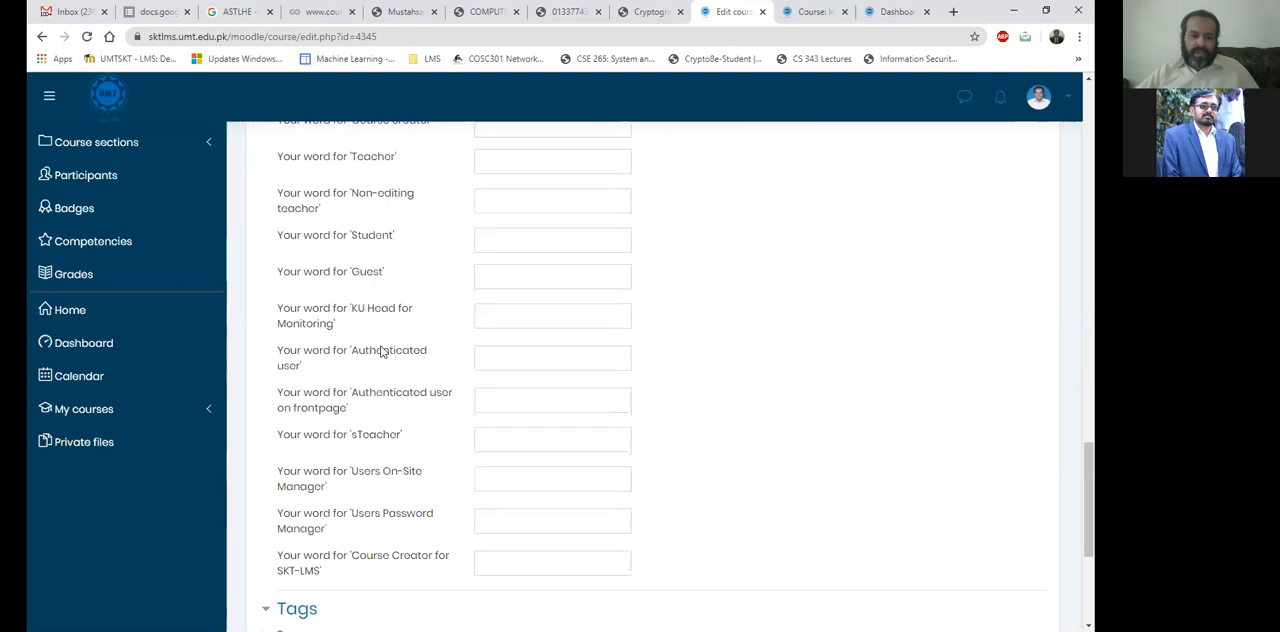
scroll(409, 363, "down", 5)
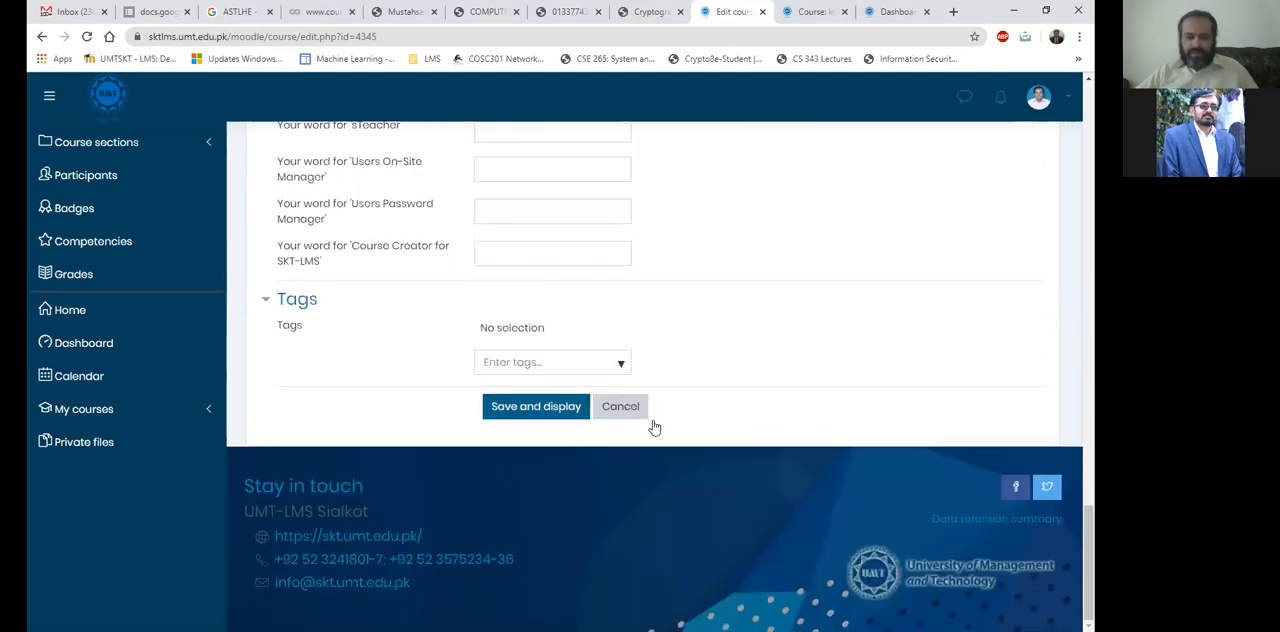
scroll(638, 341, "up", 20)
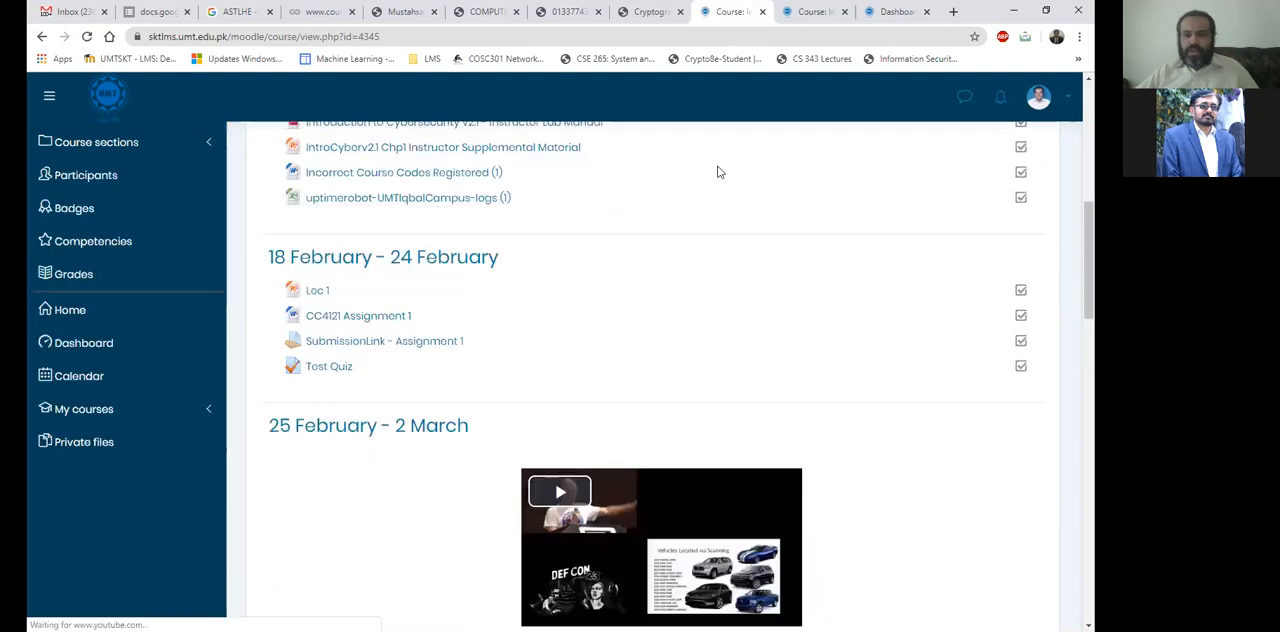
Open the Dashboard in the second course browser tab and review the summary text under the past Programming Fundamentals SE course.
left_click(818, 8)
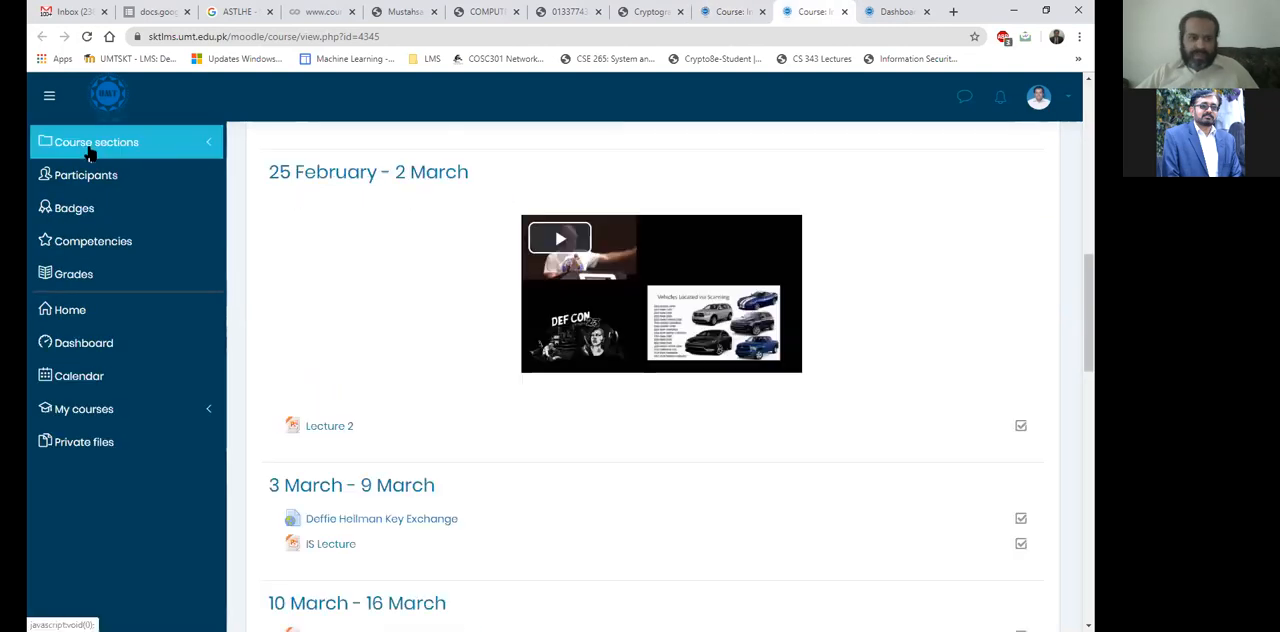
left_click(119, 107)
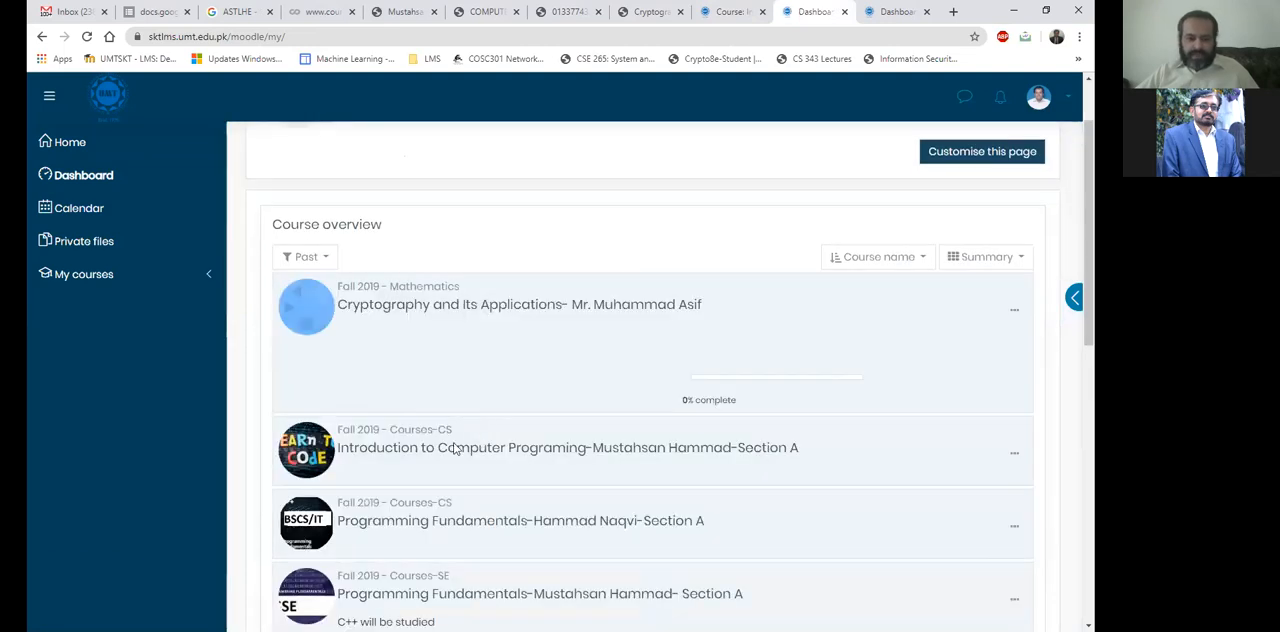
scroll(465, 420, "down", 2)
triple_click(364, 416)
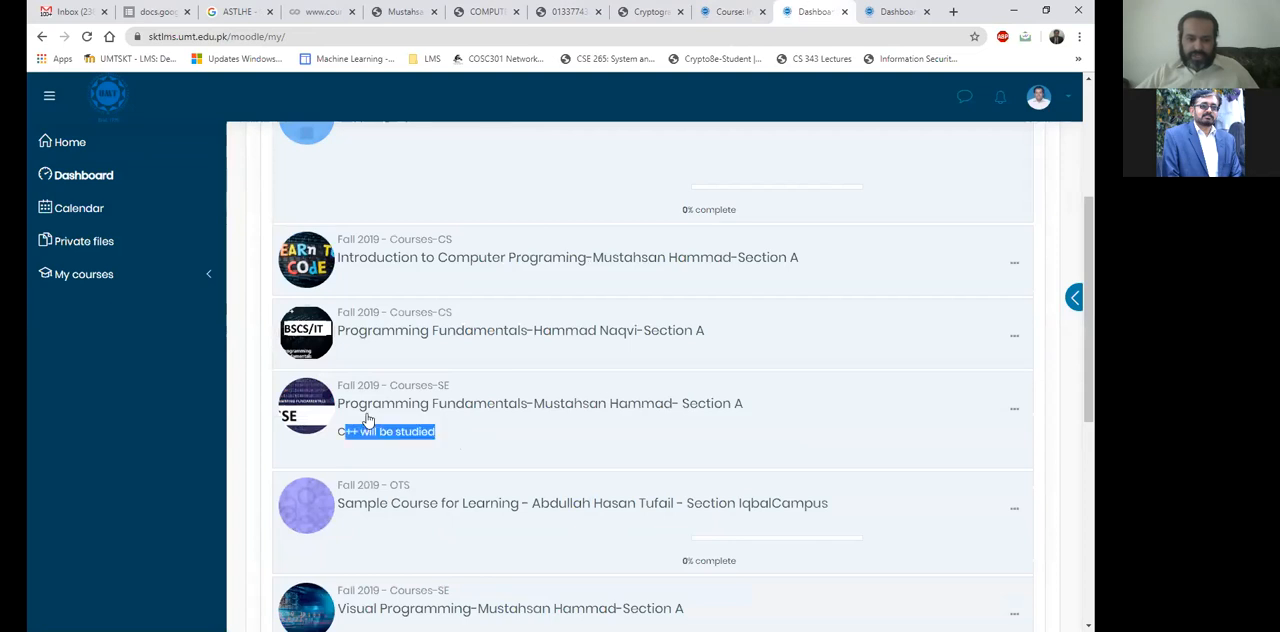
Filter the course overview to In progress courses and highlight the summary text of the Spring 2020 Information Security course.
scroll(306, 290, "up", 2)
left_click(305, 277)
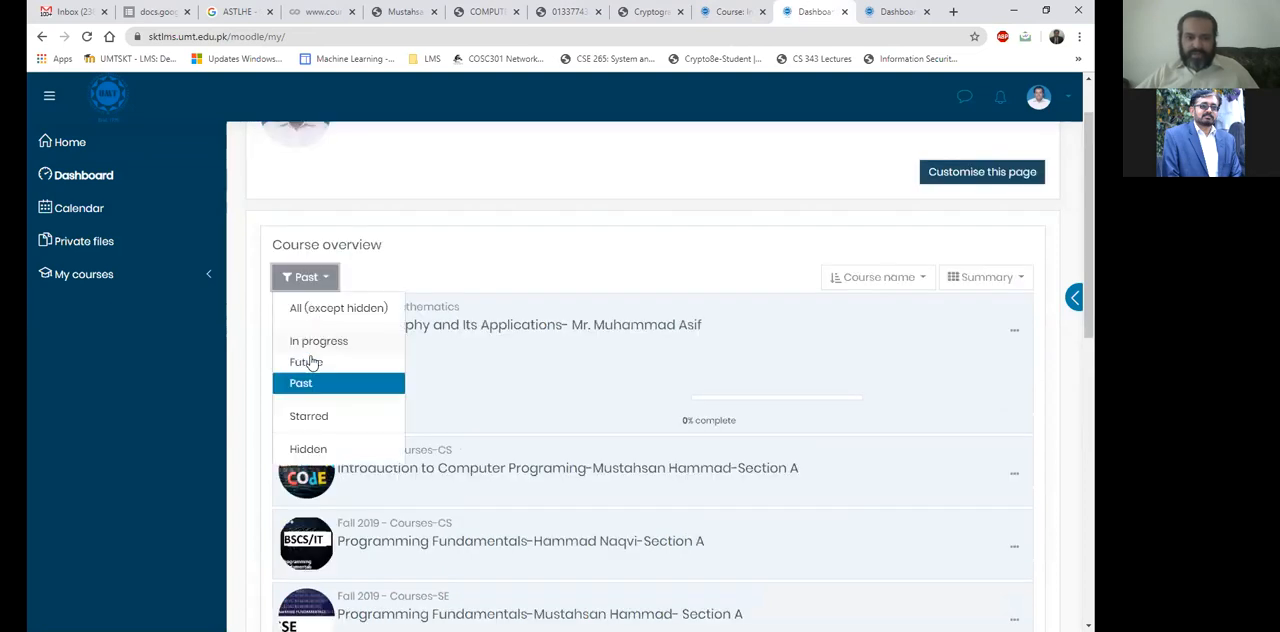
left_click(389, 349)
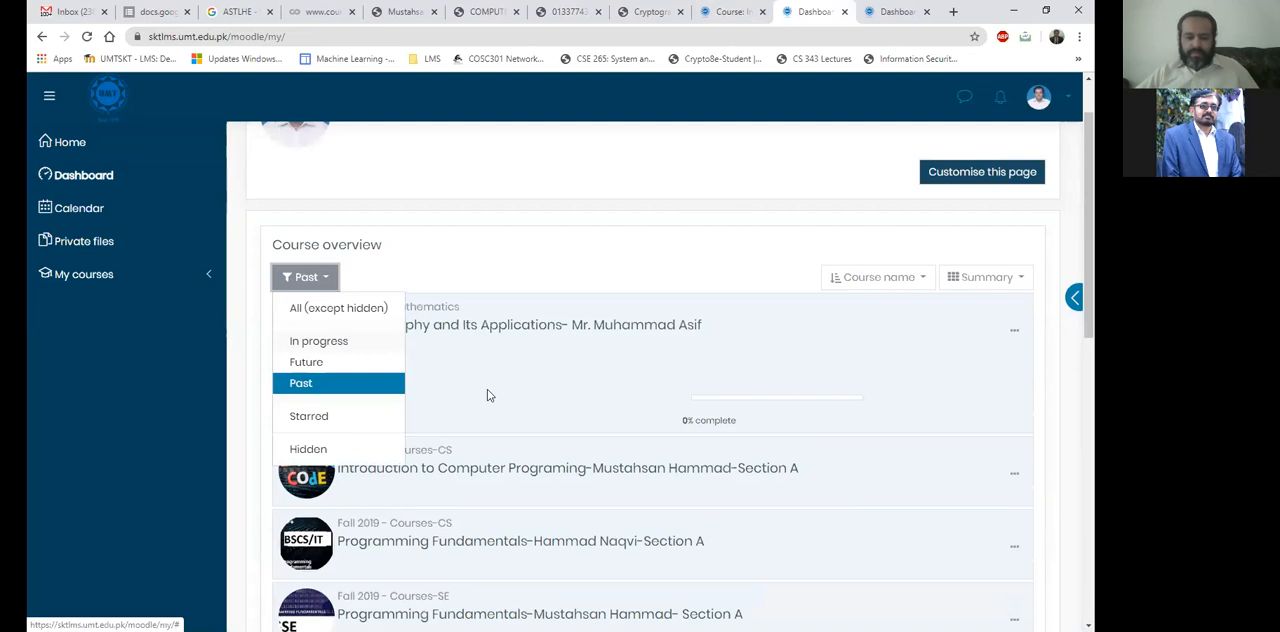
scroll(482, 428, "down", 3)
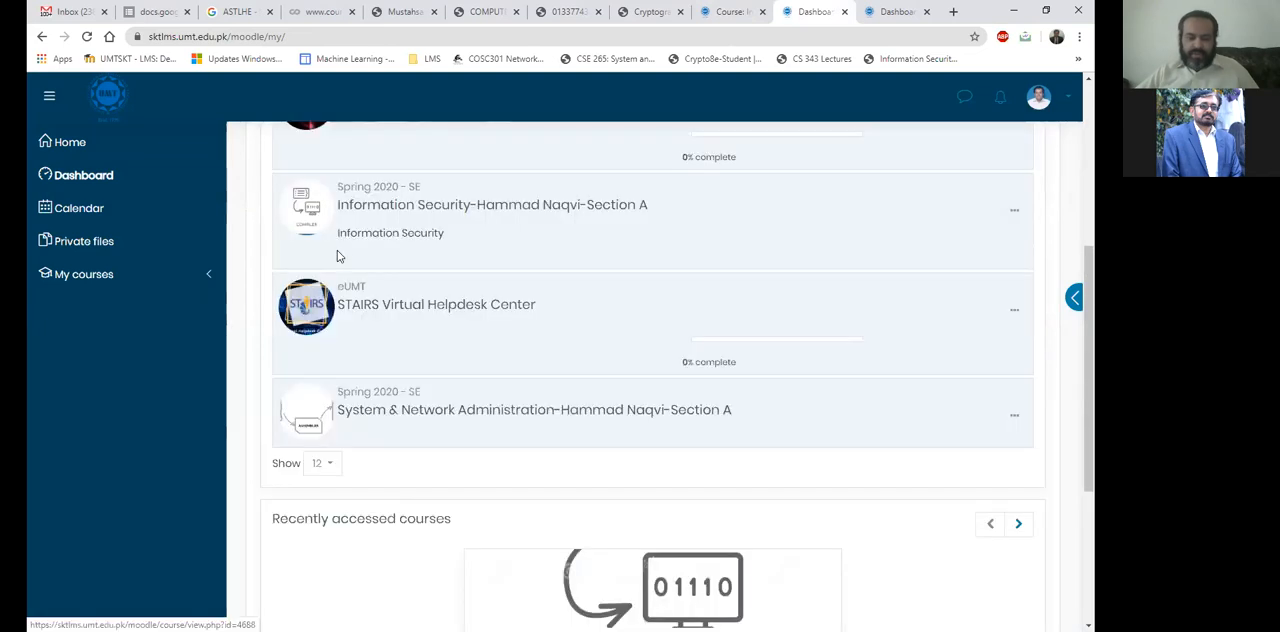
triple_click(343, 253)
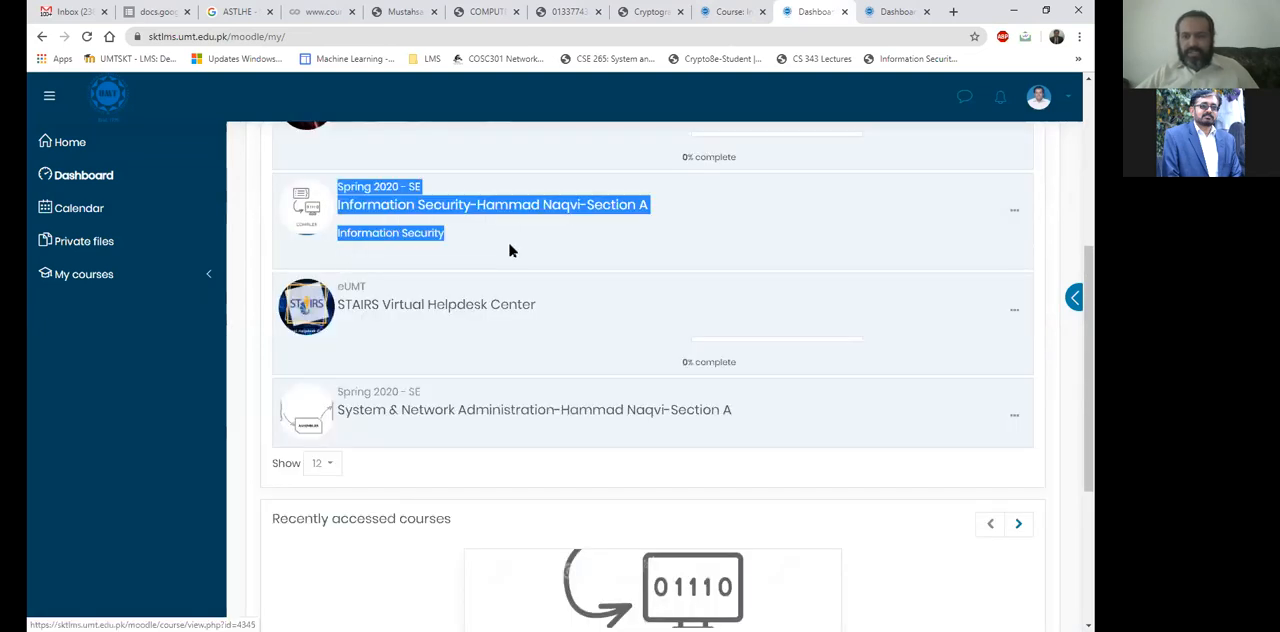
scroll(510, 250, "up", 1)
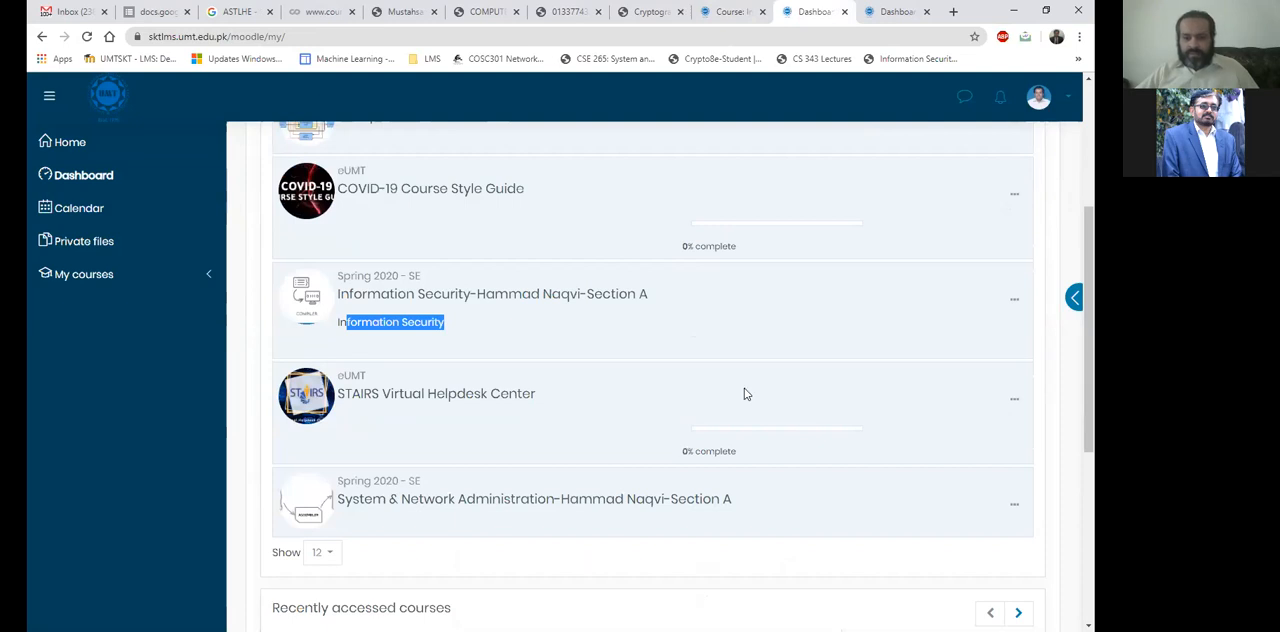
Switch back to the course page's browser tab and review the resources listed in the General section.
key("ctrl+shift+Tab")
scroll(745, 395, "up", 5)
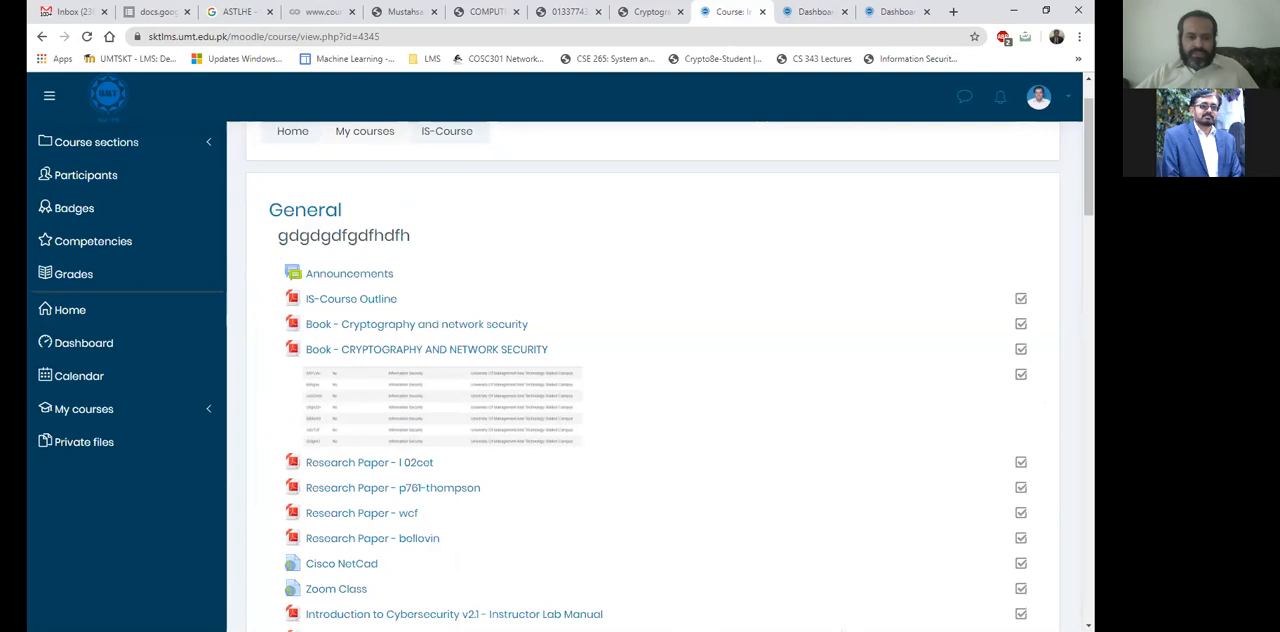
scroll(434, 477, "down", 1)
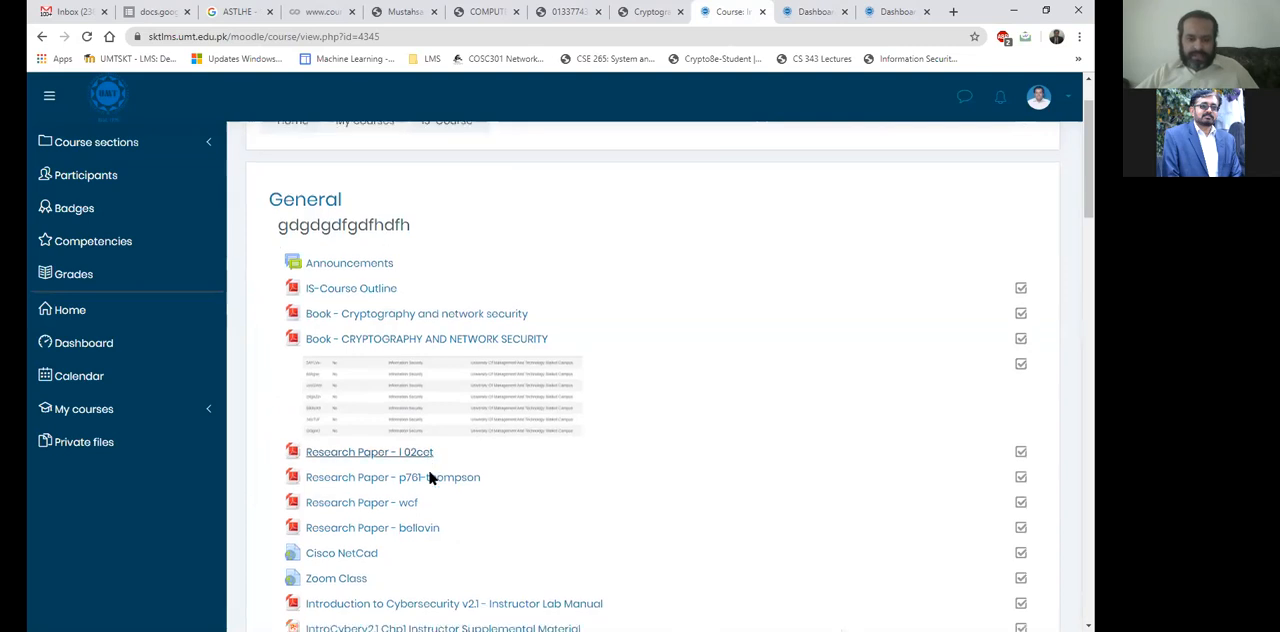
scroll(540, 320, "down", 1)
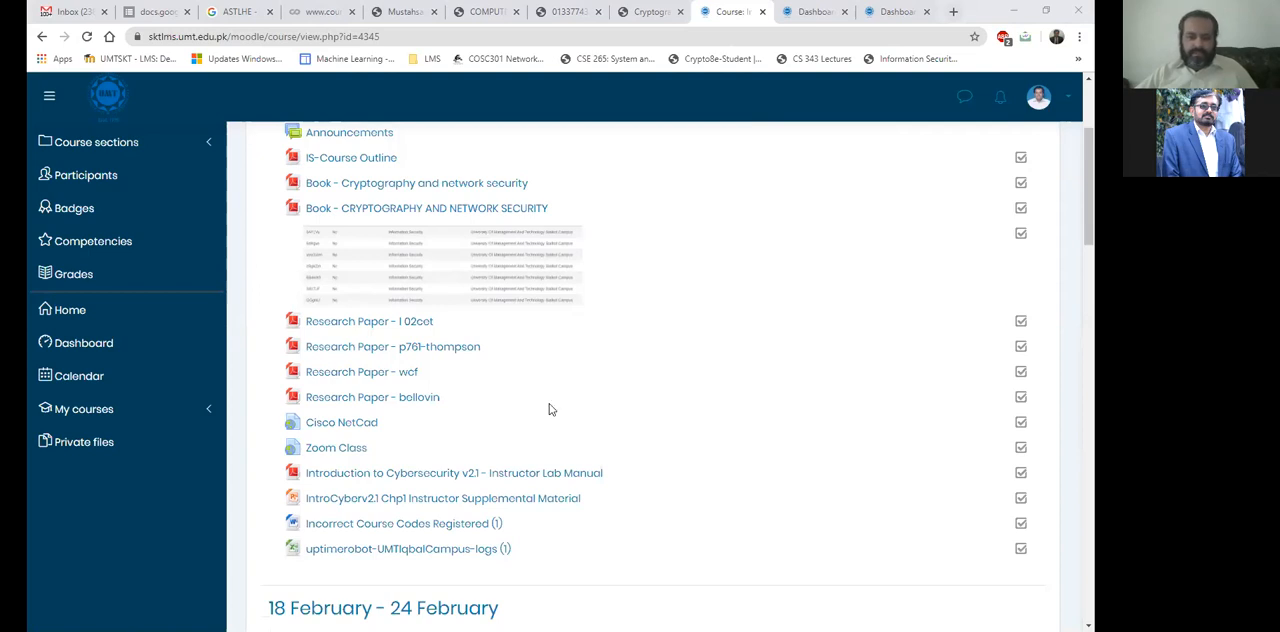
Highlight the summary text beneath the General section heading on the course page.
scroll(549, 409, "up", 1)
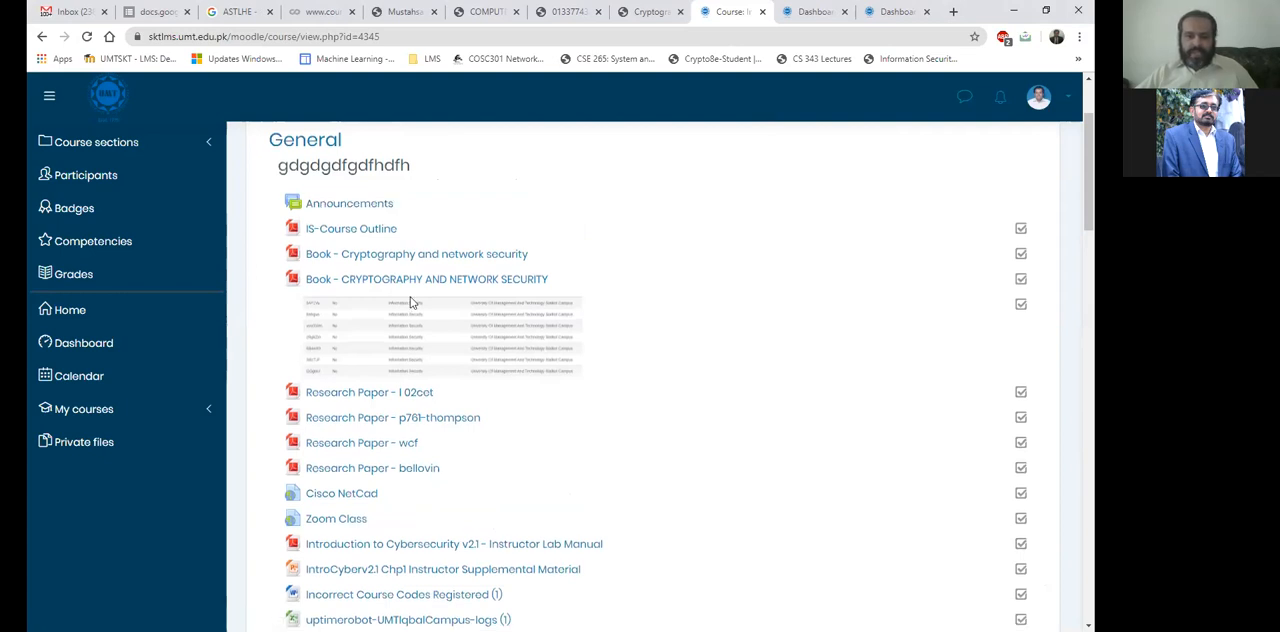
scroll(410, 300, "up", 2)
left_click_drag(278, 307, 424, 311)
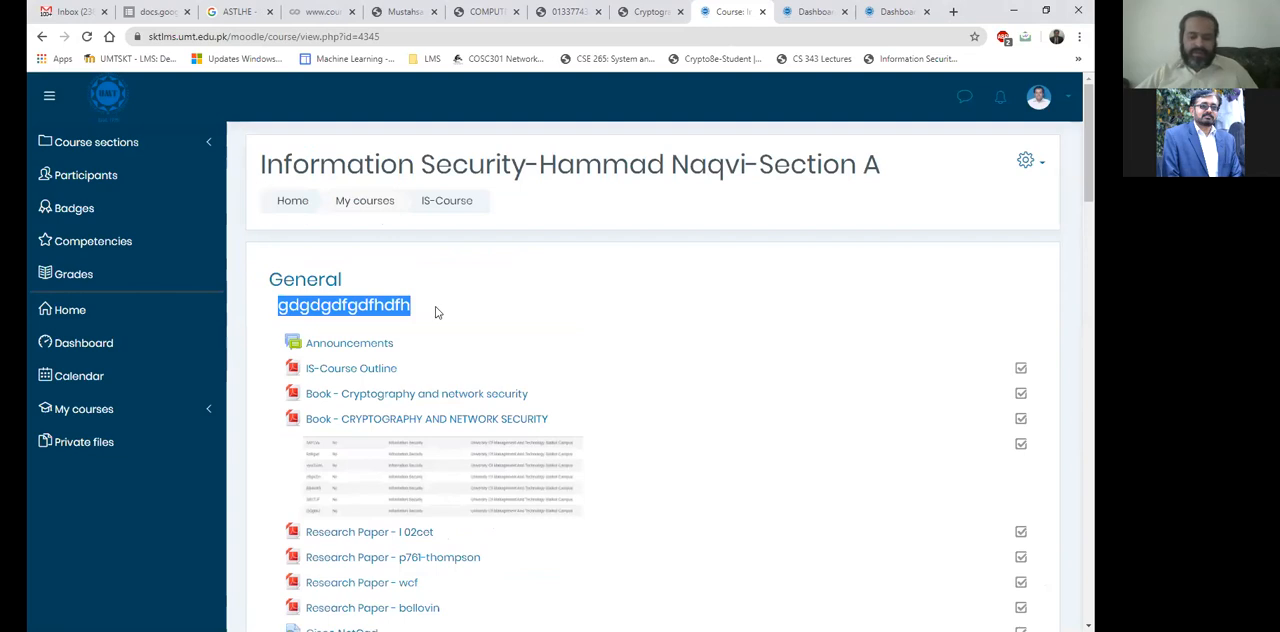
left_click(334, 307)
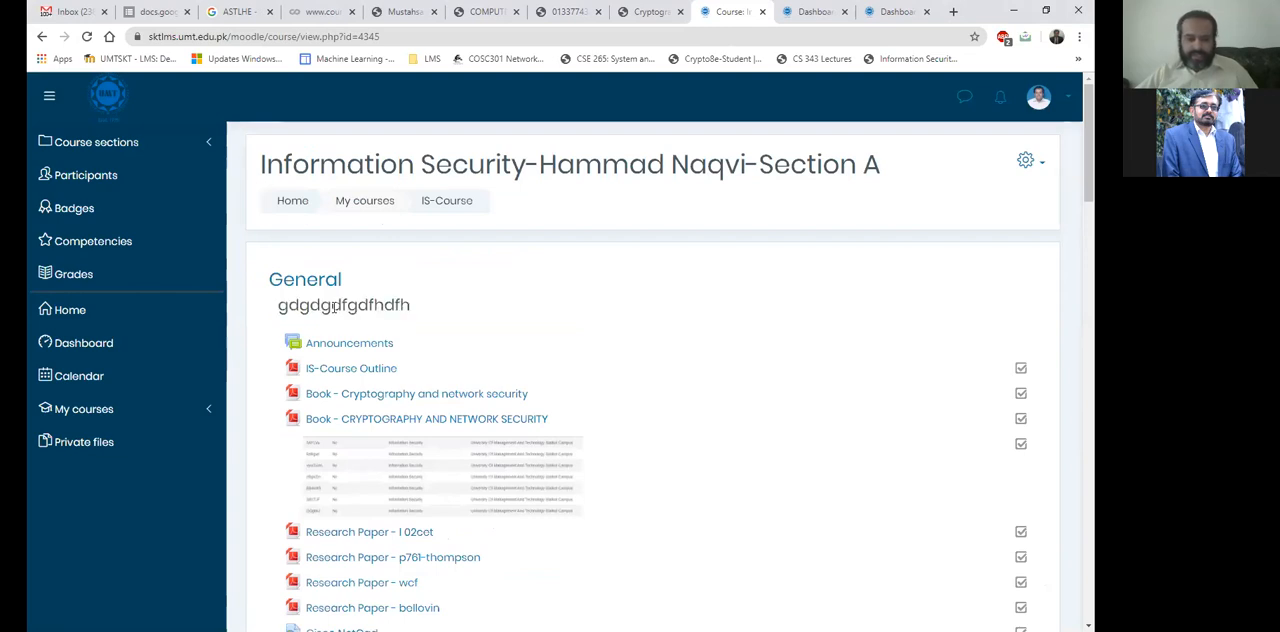
double_click(279, 307)
left_click_drag(296, 311, 283, 315)
scroll(283, 314, "down", 1)
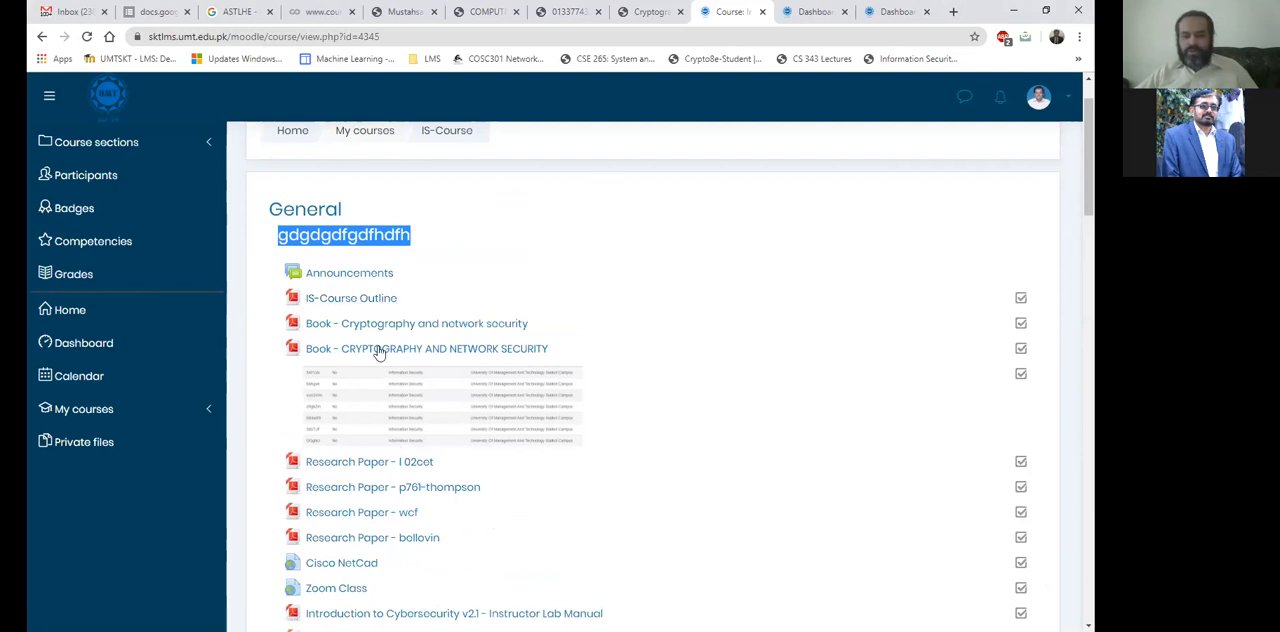
left_click(281, 236)
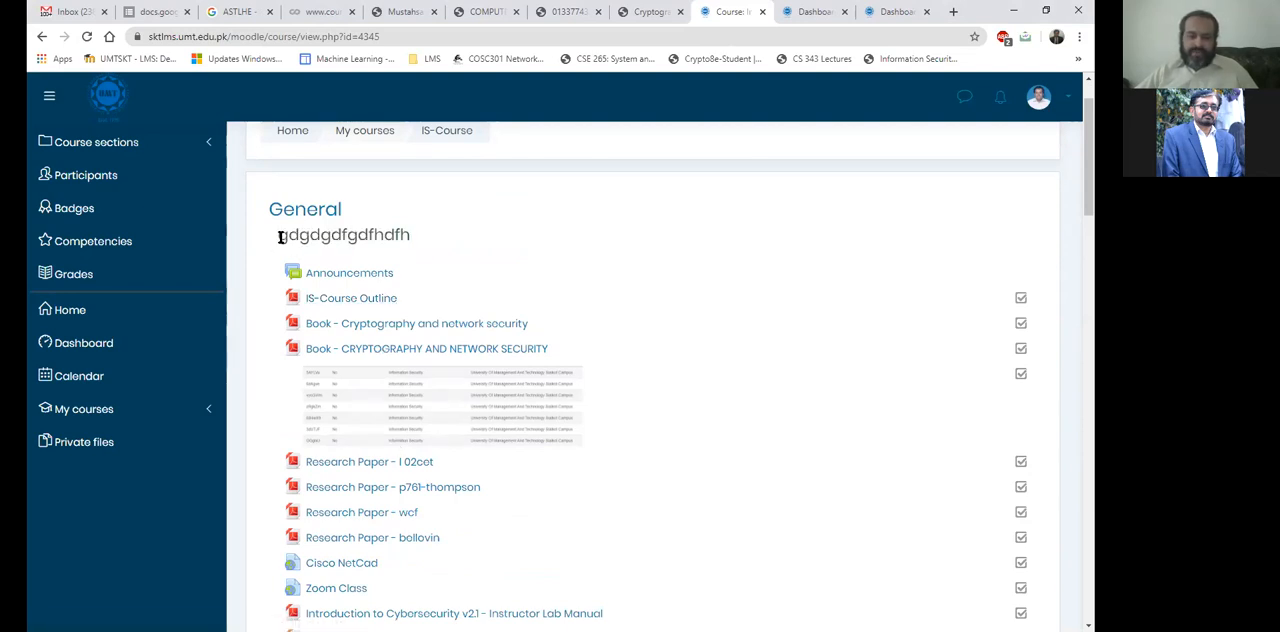
left_click_drag(281, 236, 424, 246)
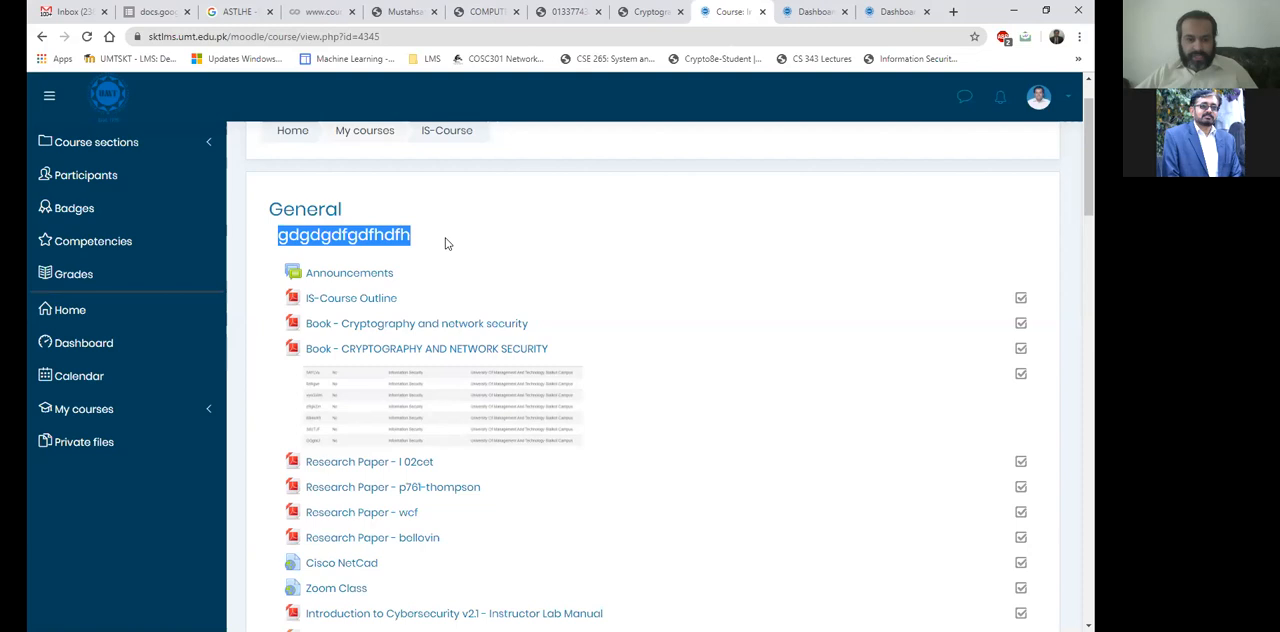
scroll(447, 244, "up", 1)
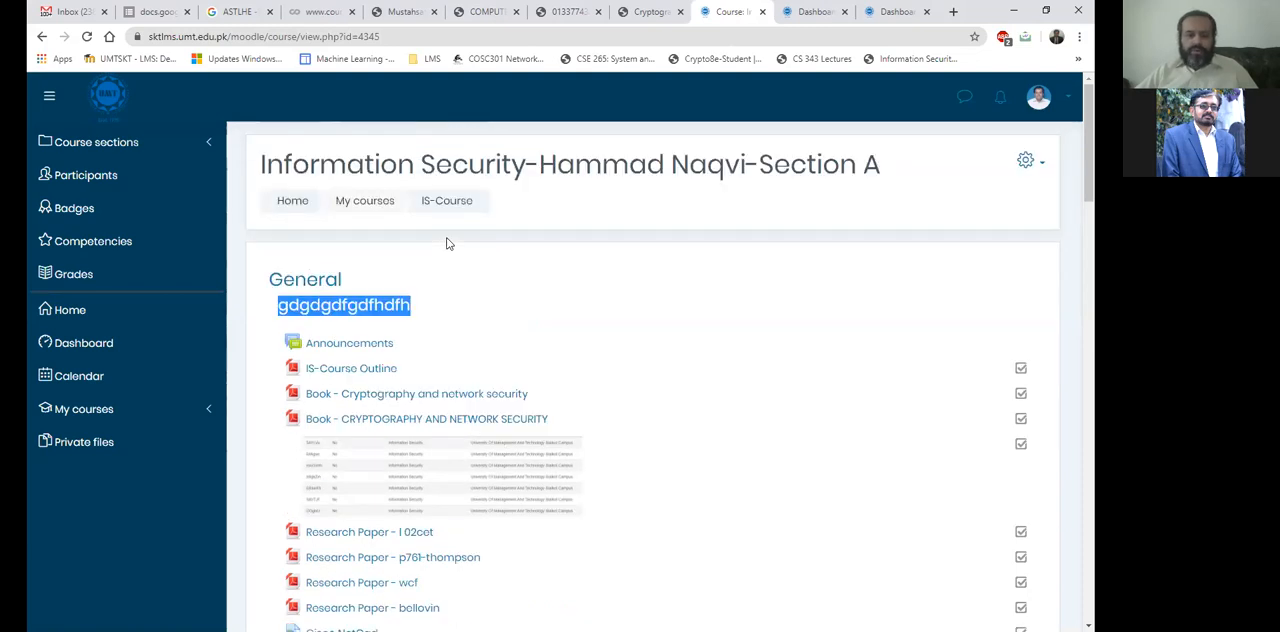
Look through the course page's weekly sections down to 26 May - 1 June and return to the course header.
scroll(447, 244, "down", 10)
scroll(423, 257, "up", 2)
scroll(423, 257, "down", 5)
scroll(423, 260, "down", 7)
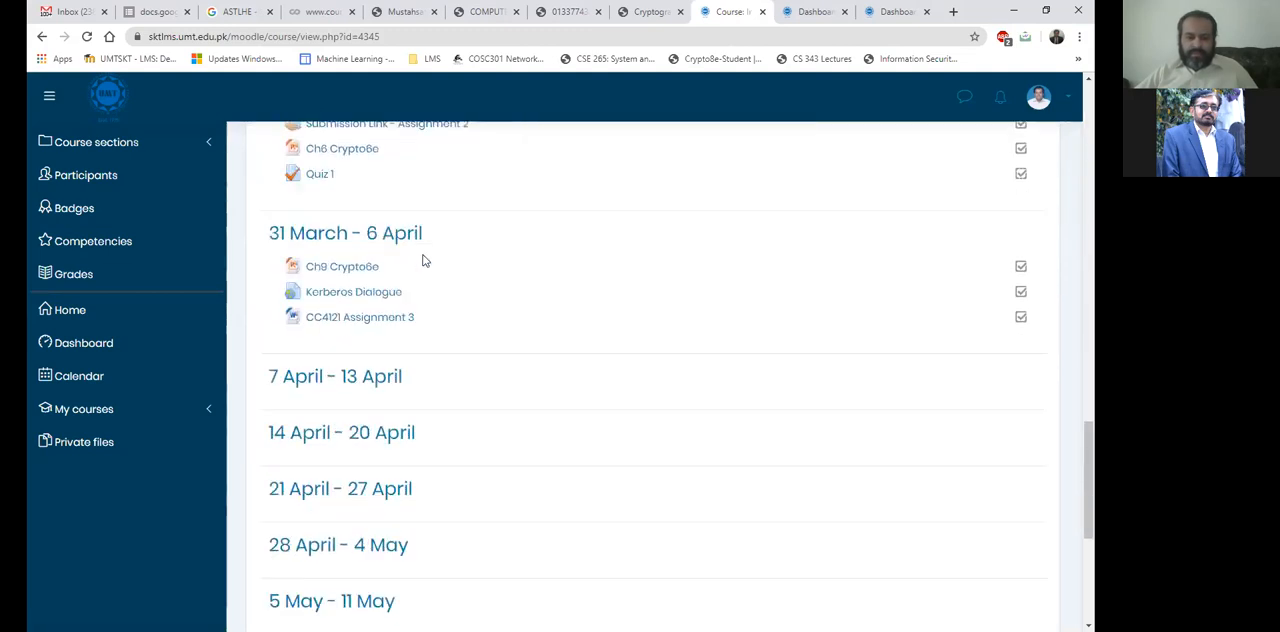
scroll(423, 260, "down", 2)
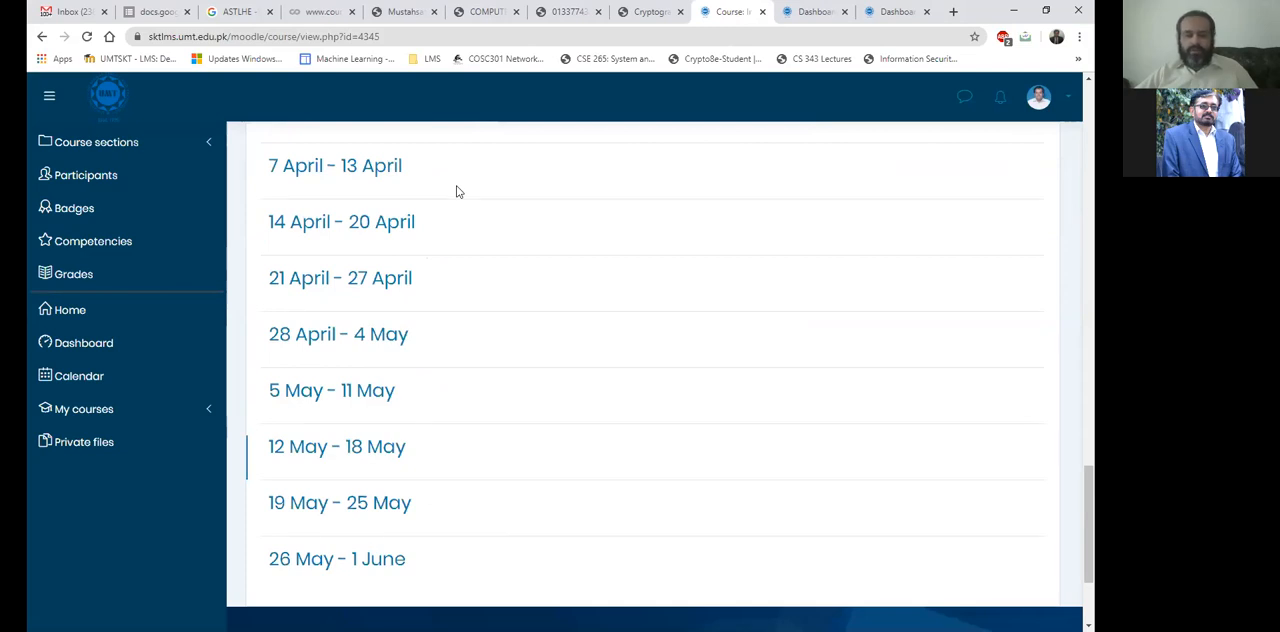
scroll(456, 191, "up", 20)
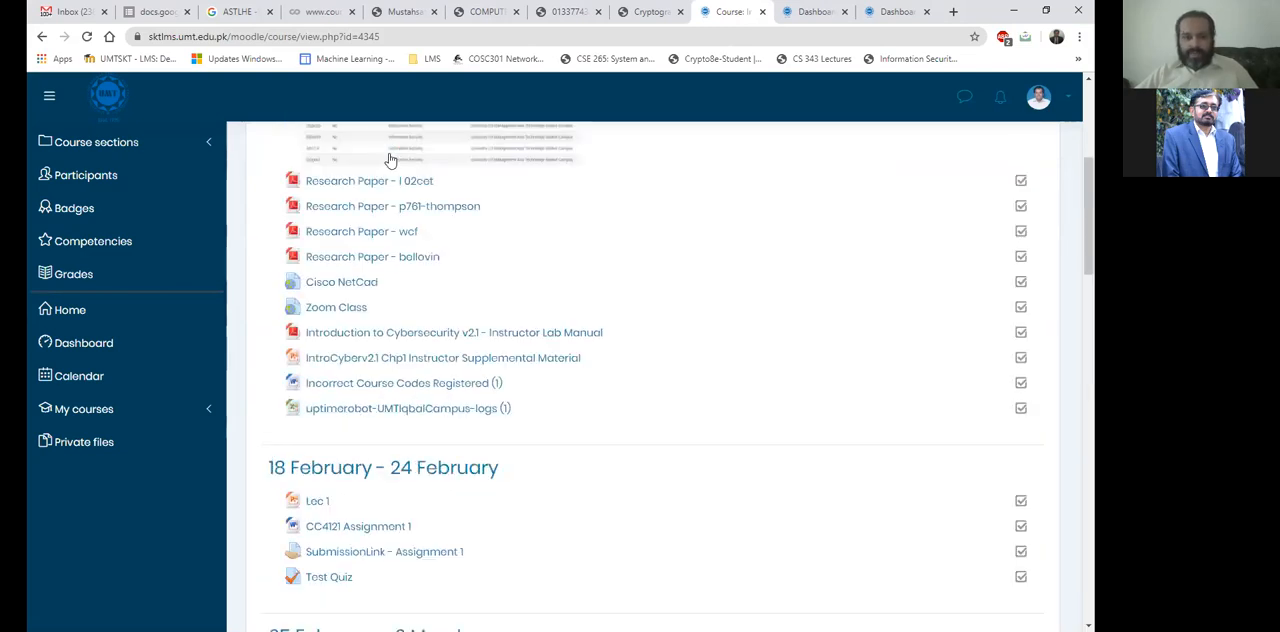
scroll(390, 199, "up", 4)
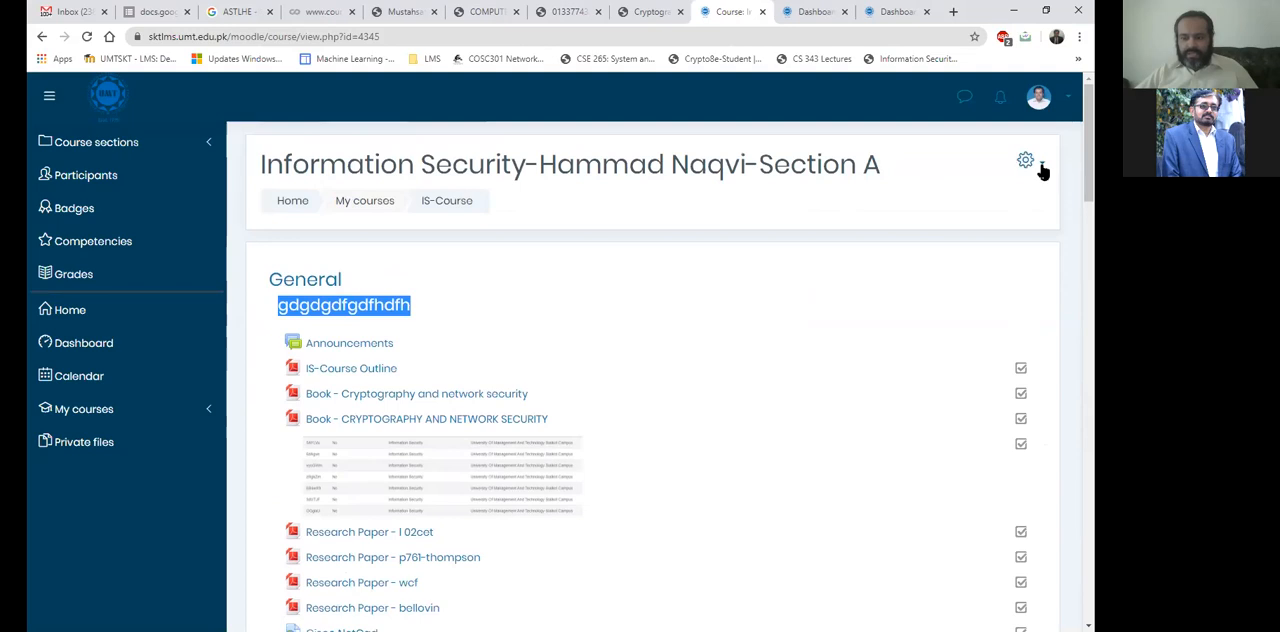
scroll(892, 370, "down", 1)
scroll(449, 415, "down", 20)
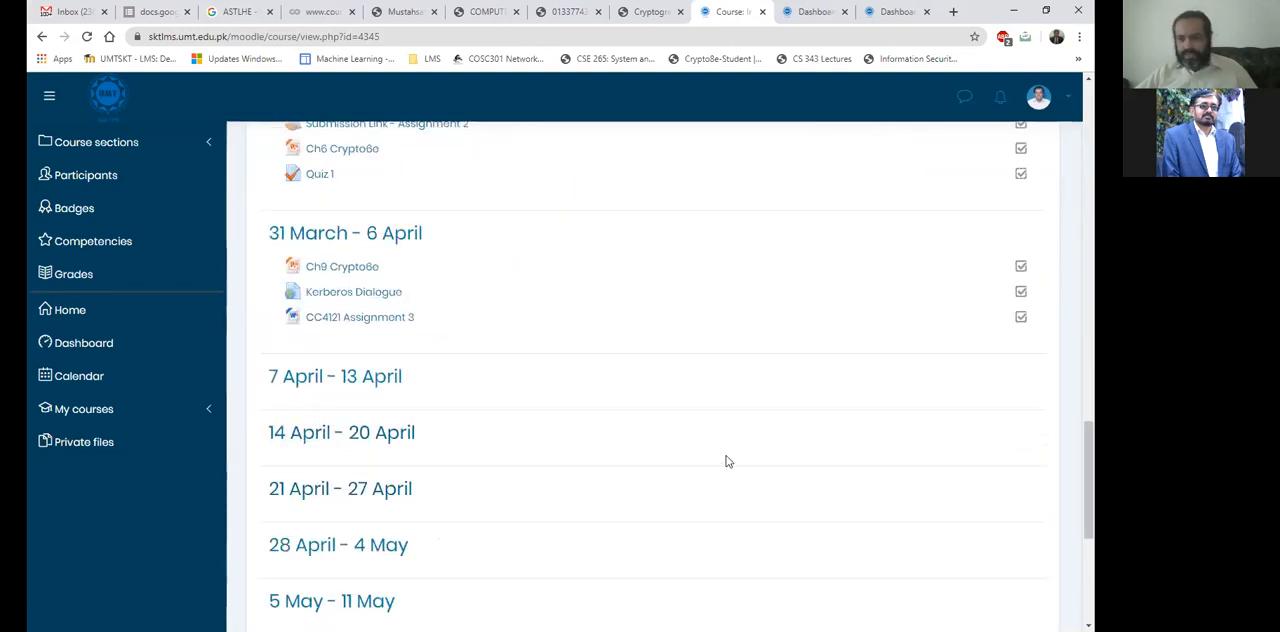
scroll(943, 287, "up", 20)
scroll(646, 292, "up", 3)
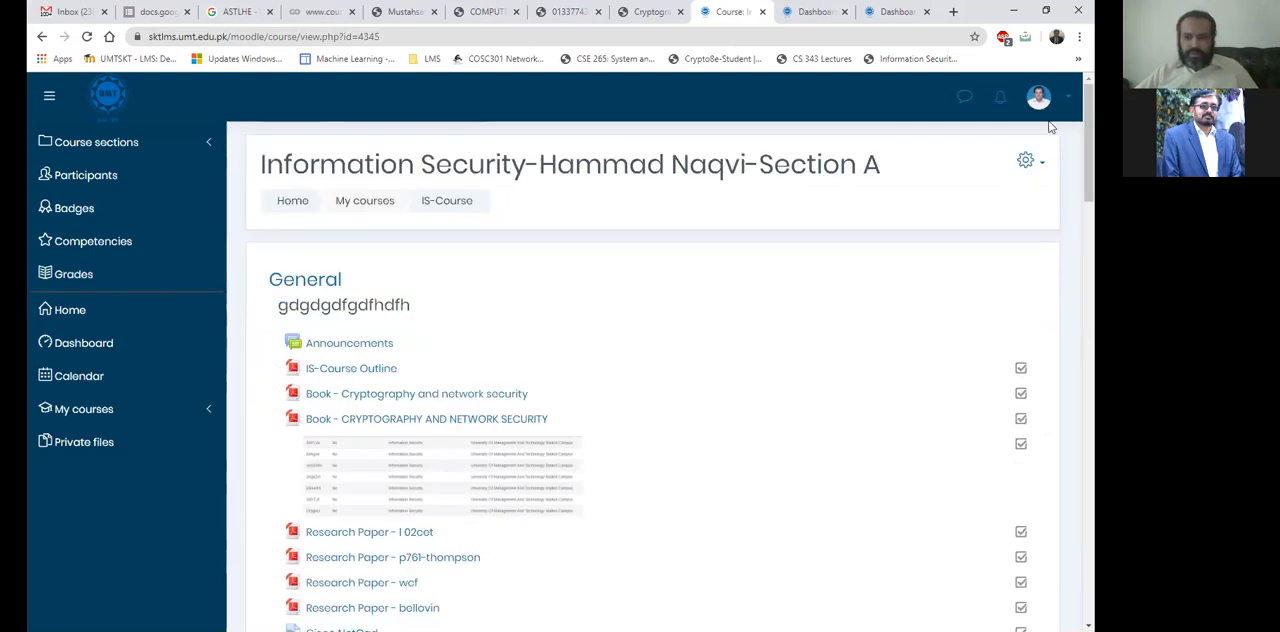
Turn on editing for the course, and open the 7 April - 13 April section's name for editing without renaming it.
left_click(1028, 161)
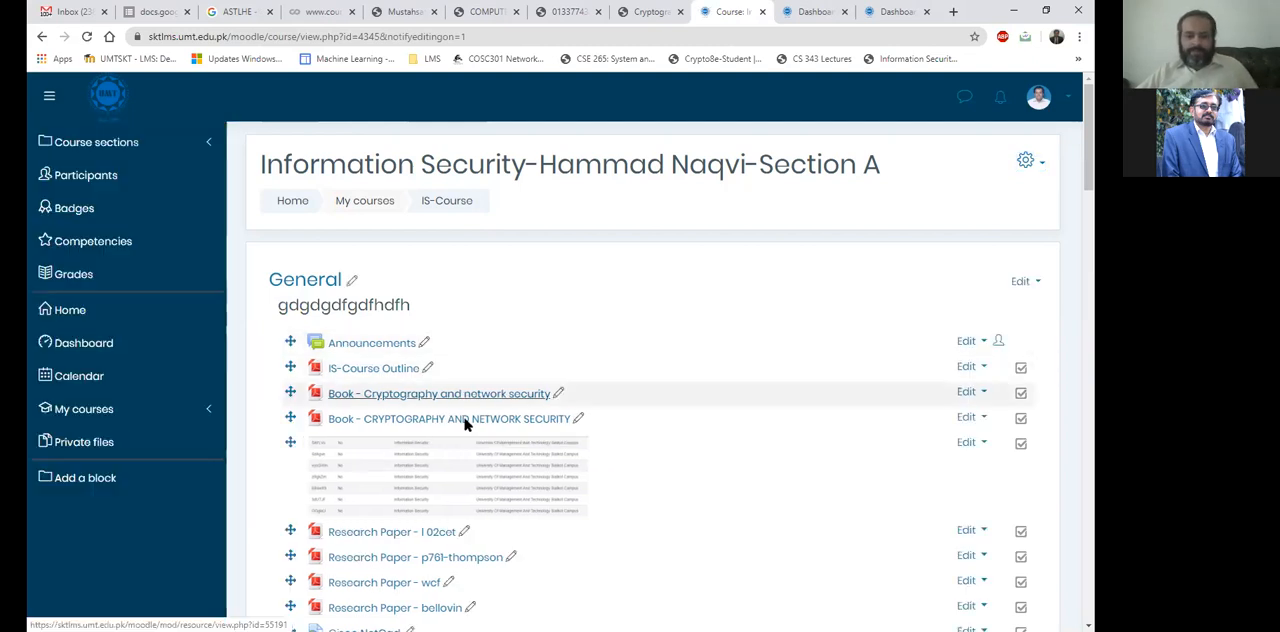
scroll(465, 422, "down", 5)
scroll(465, 425, "down", 10)
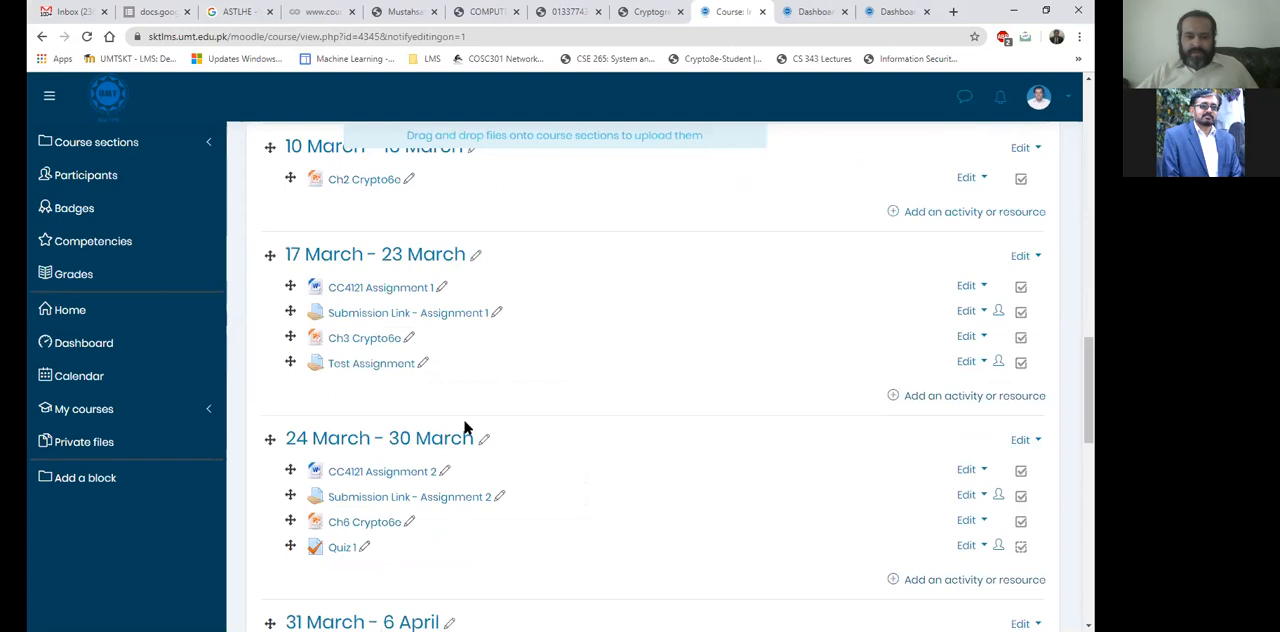
scroll(422, 368, "down", 2)
scroll(455, 227, "down", 4)
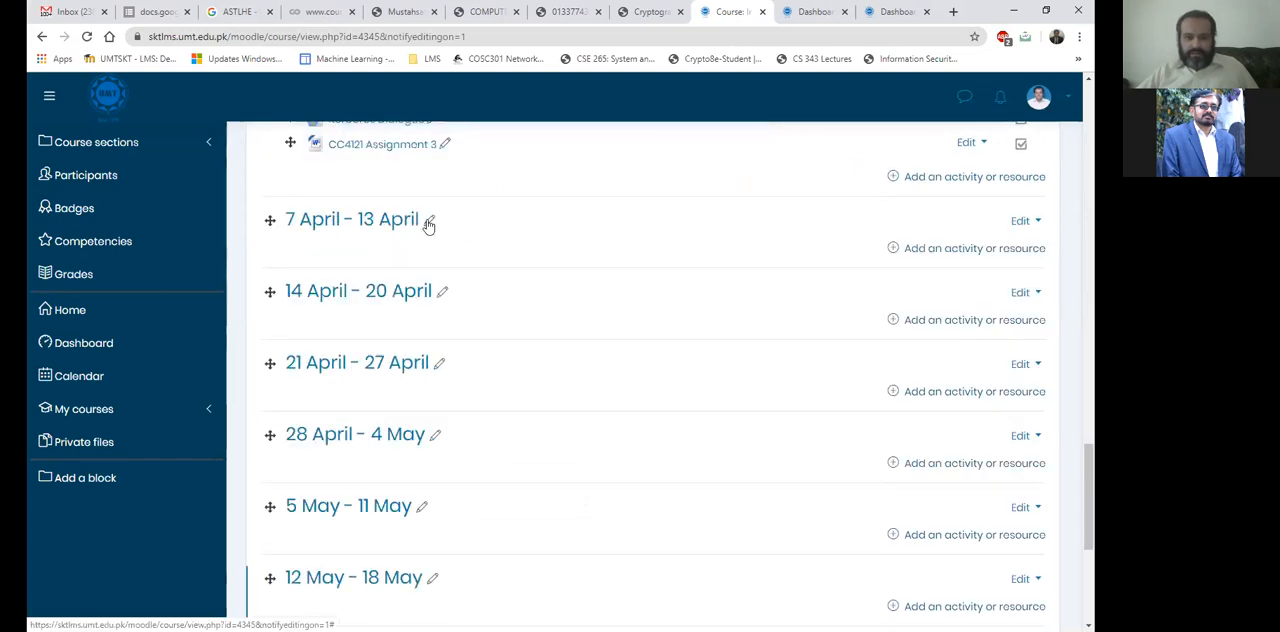
left_click(429, 219)
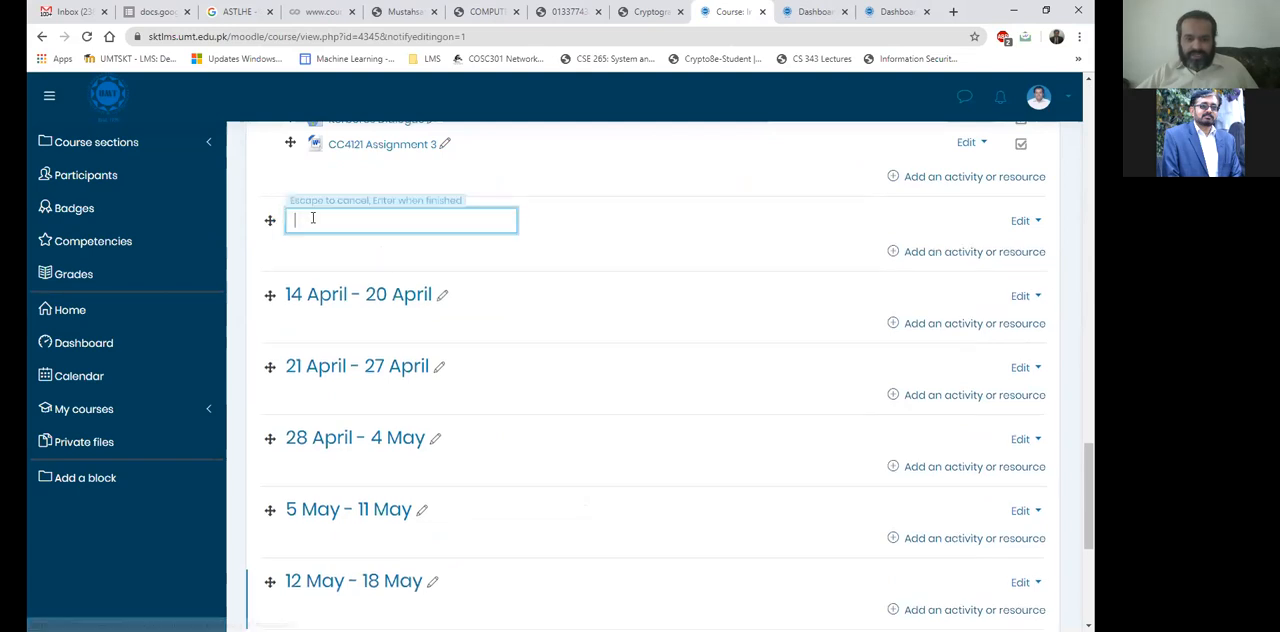
key("Escape")
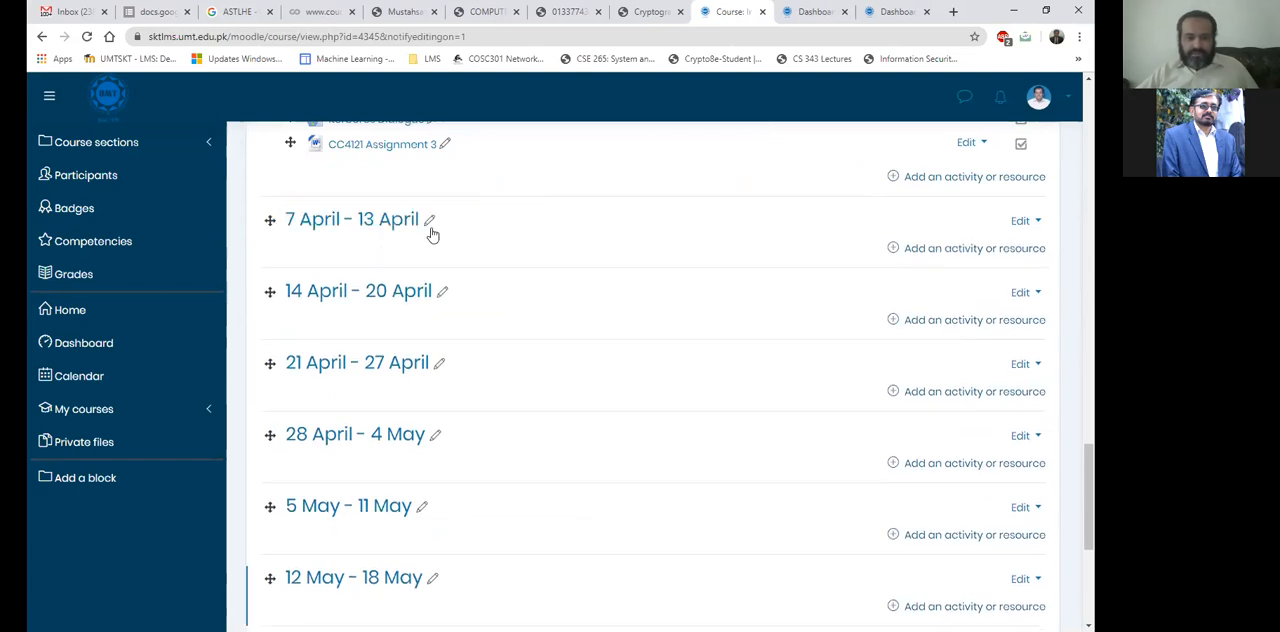
Edit the 7 April - 13 April week, set its summary to "Midterm time at 1300PST", and save the changes.
left_click(1031, 222)
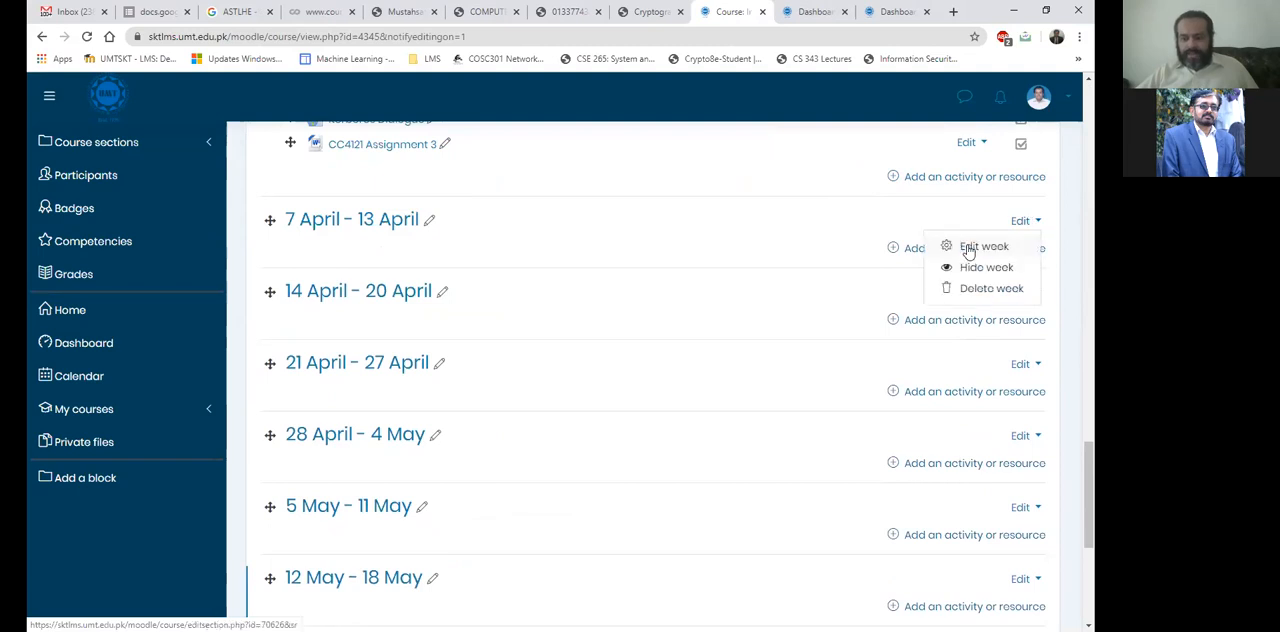
left_click(968, 250)
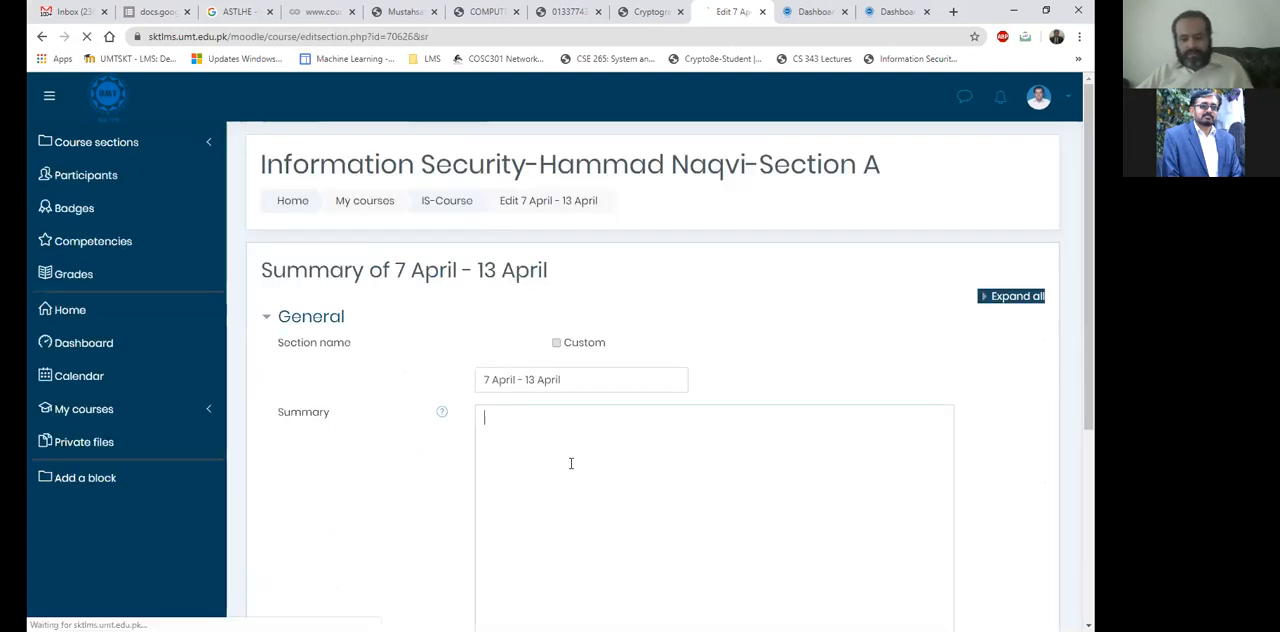
type("Midter")
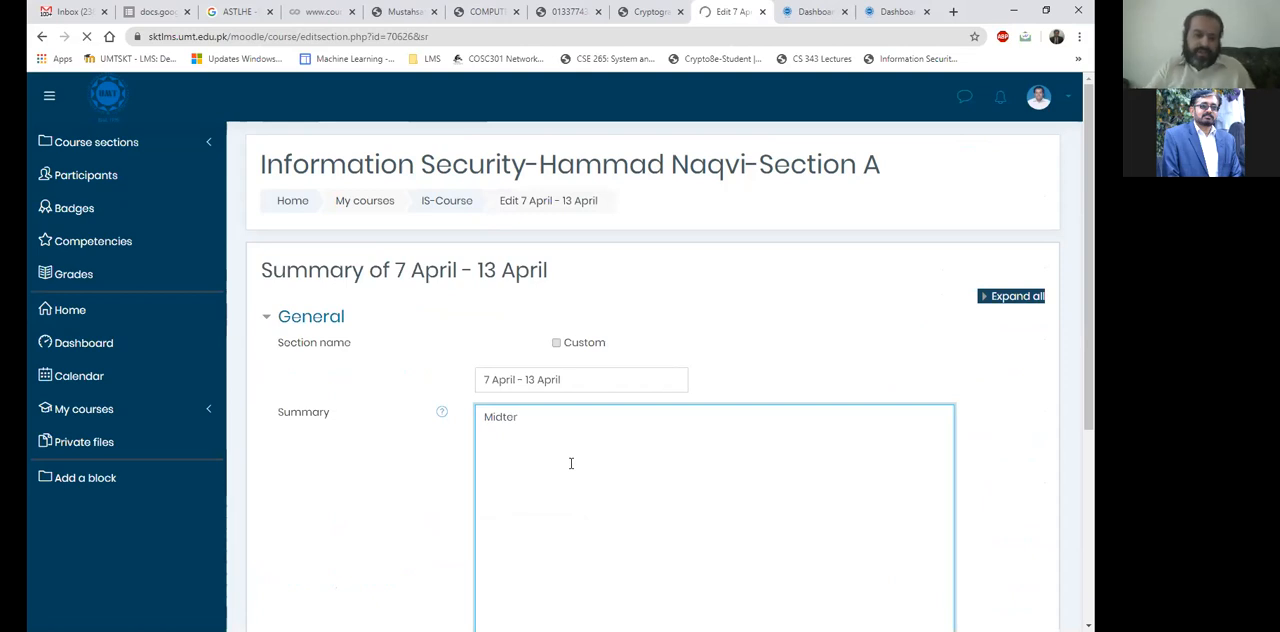
scroll(569, 466, "down", 3)
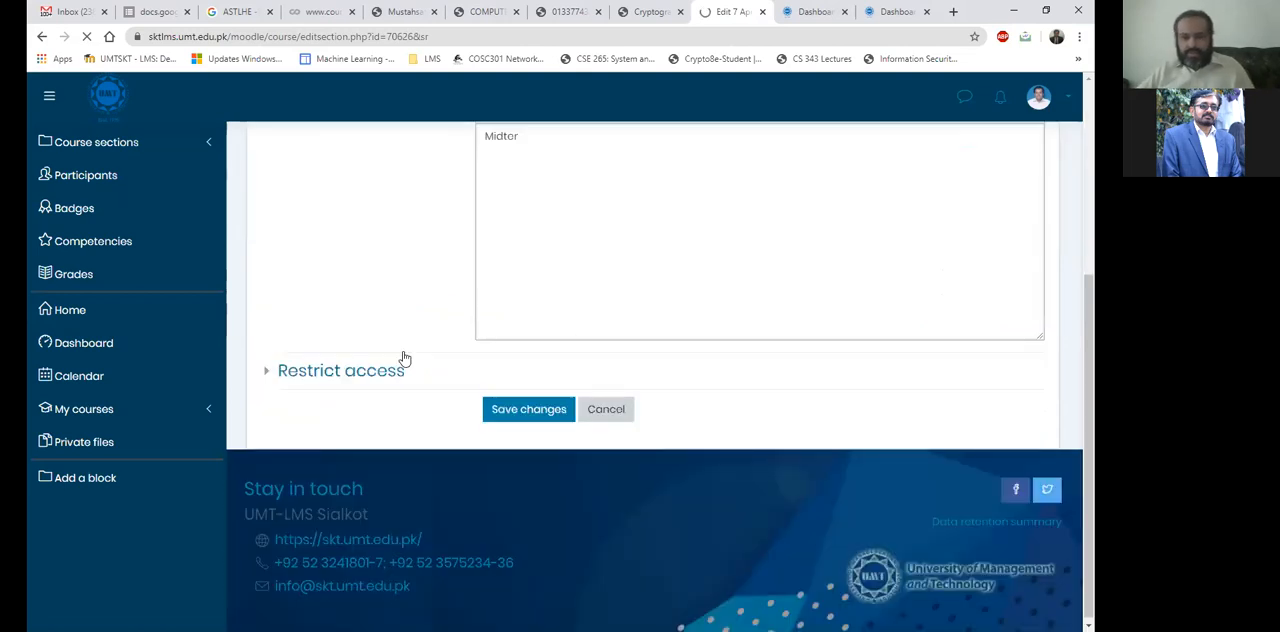
left_click(599, 147)
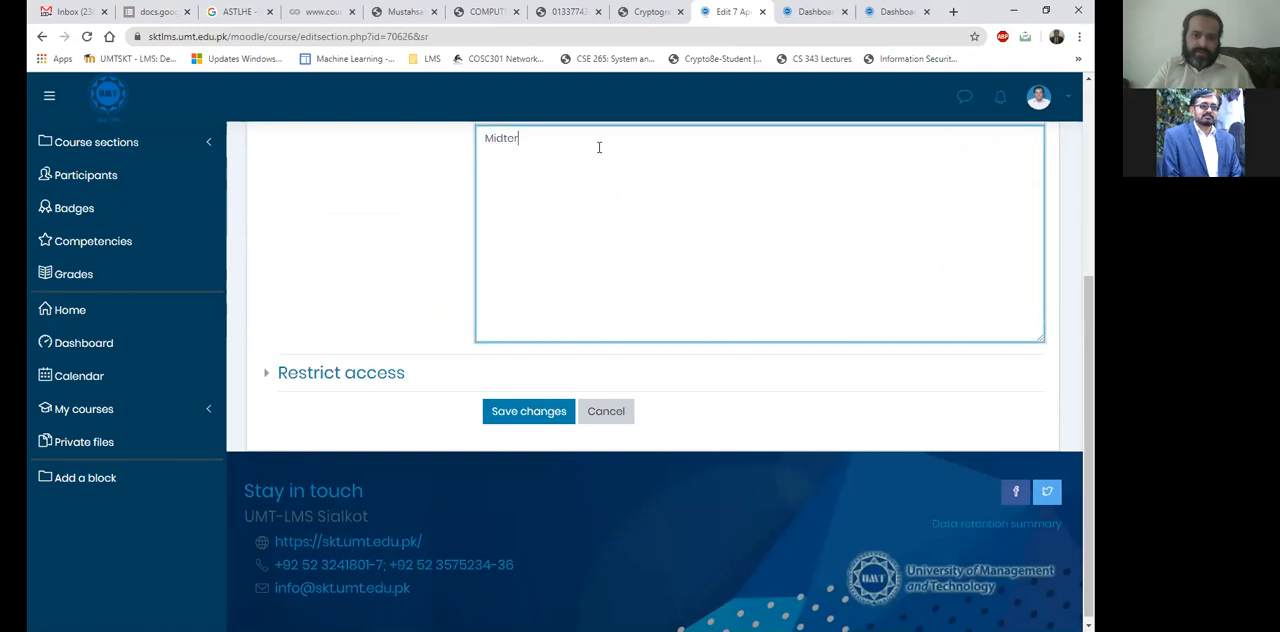
type("m time at ")
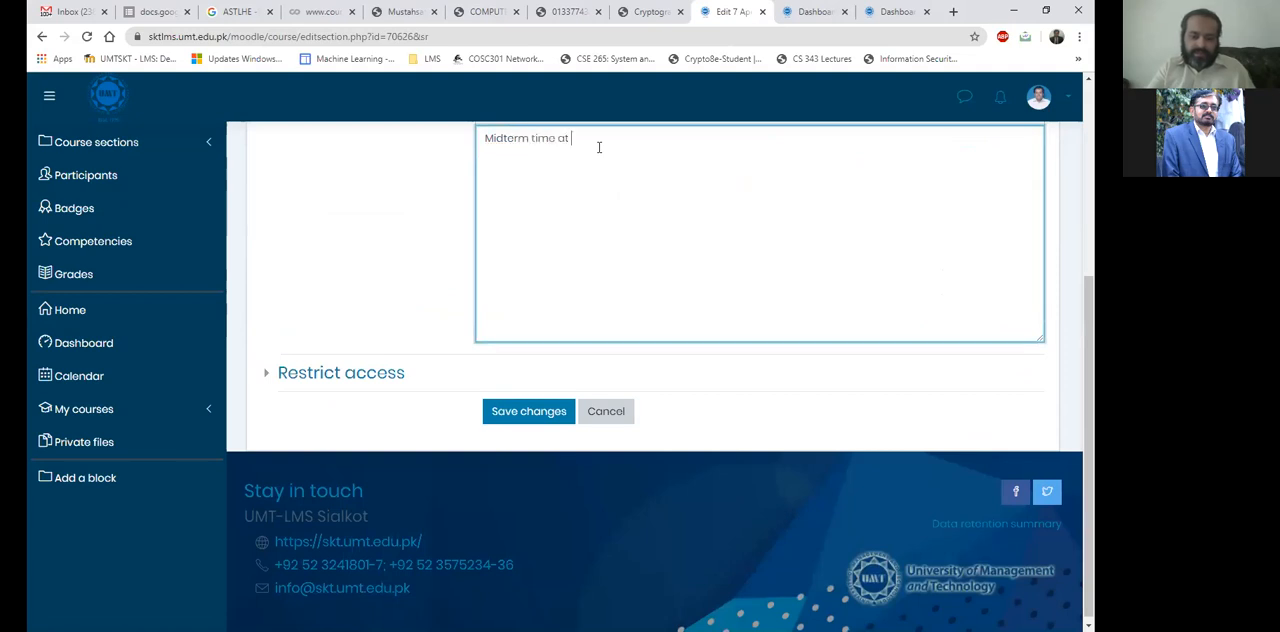
type("1300P")
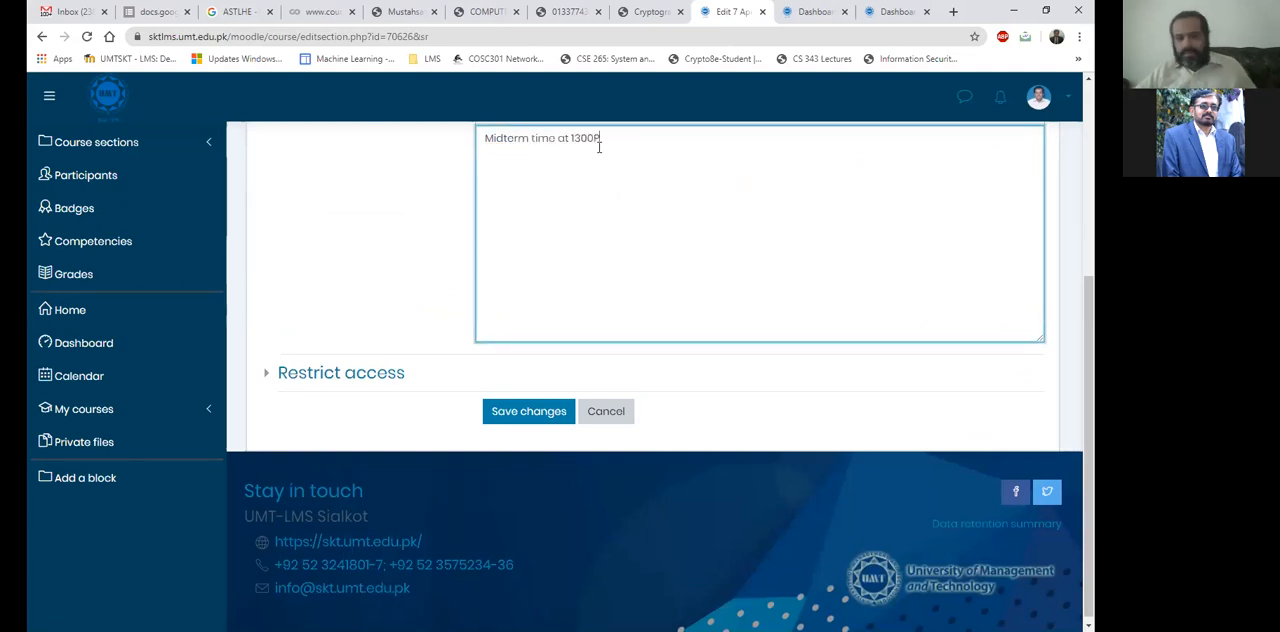
type("ST")
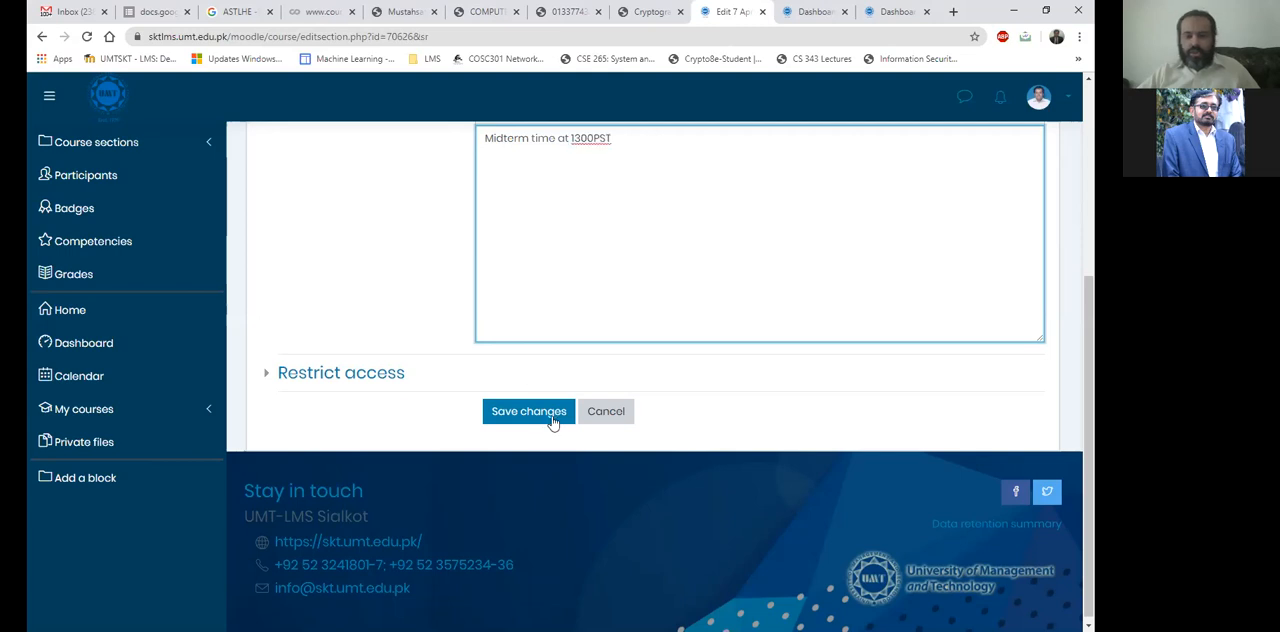
left_click(529, 411)
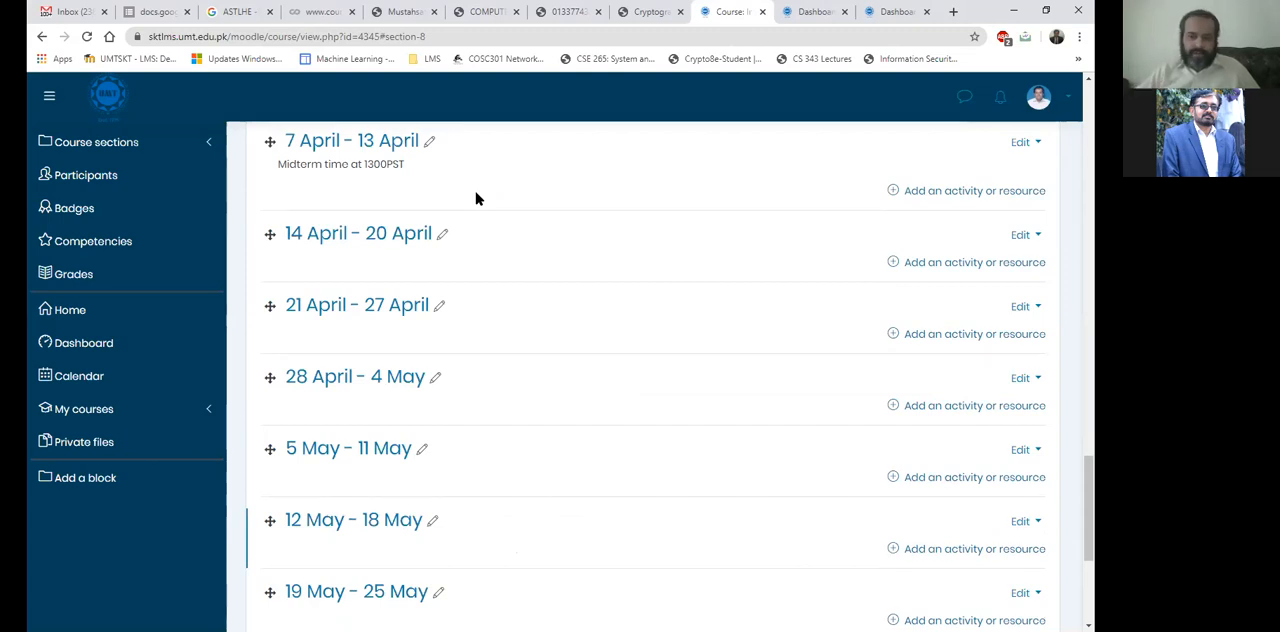
Highlight the midterm summary text under the 7 April - 13 April section on the course page.
scroll(476, 198, "up", 2)
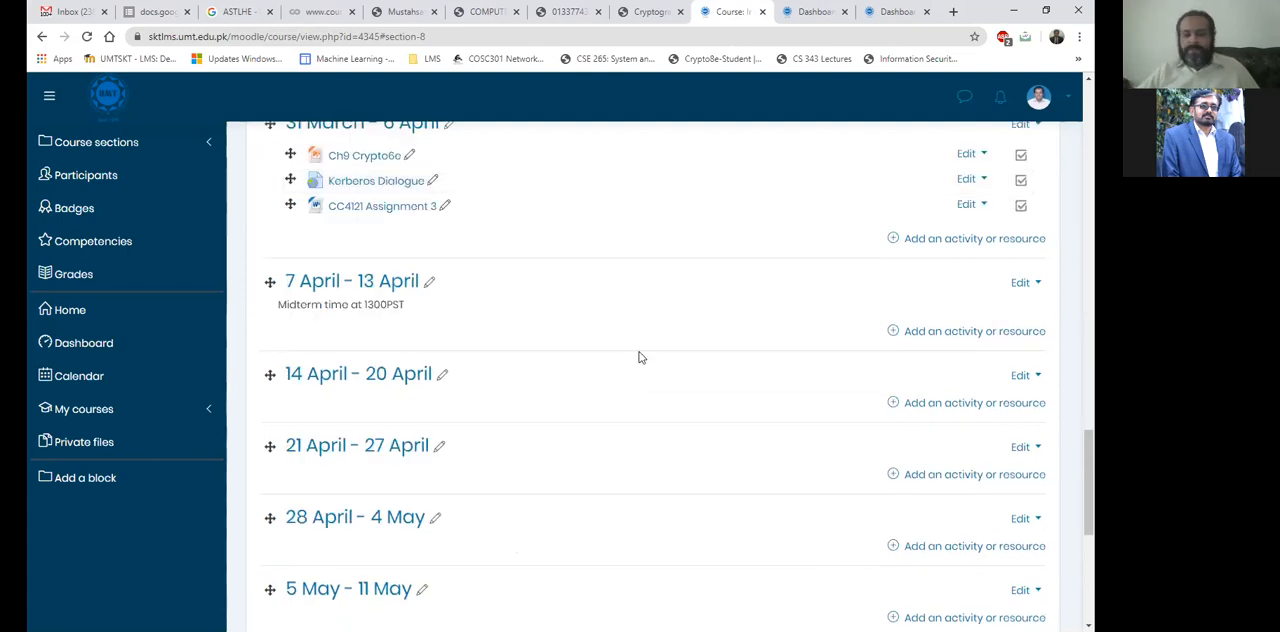
scroll(466, 403, "up", 1)
scroll(424, 381, "up", 1)
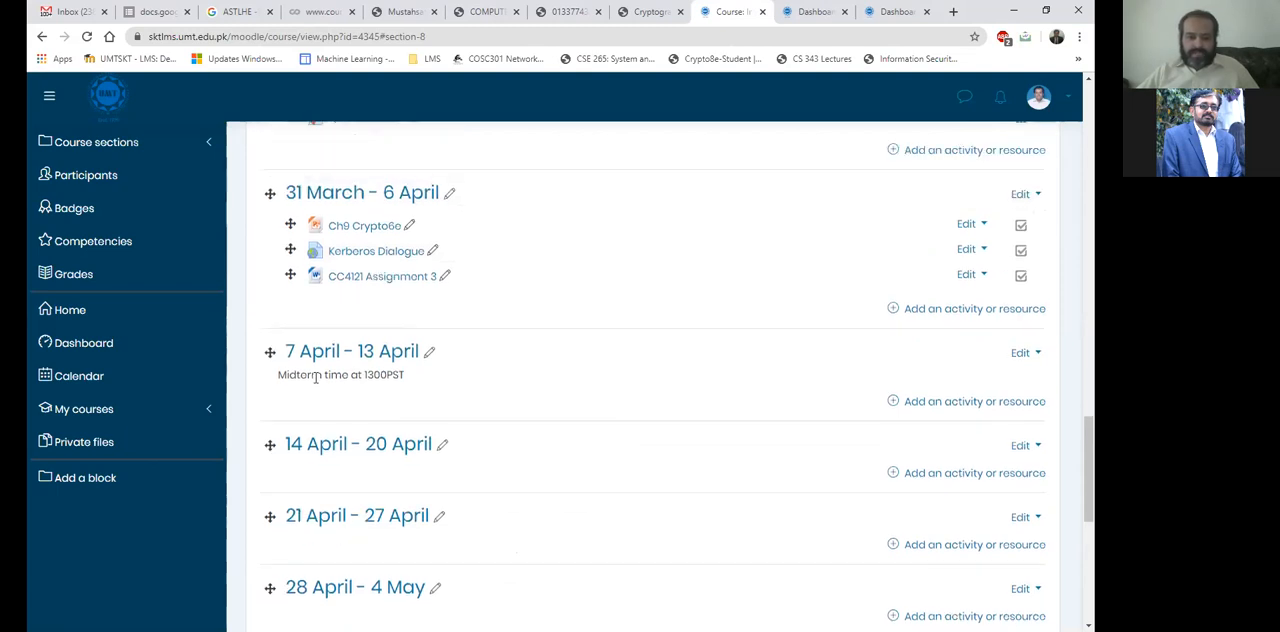
left_click_drag(275, 376, 440, 394)
left_click(436, 385)
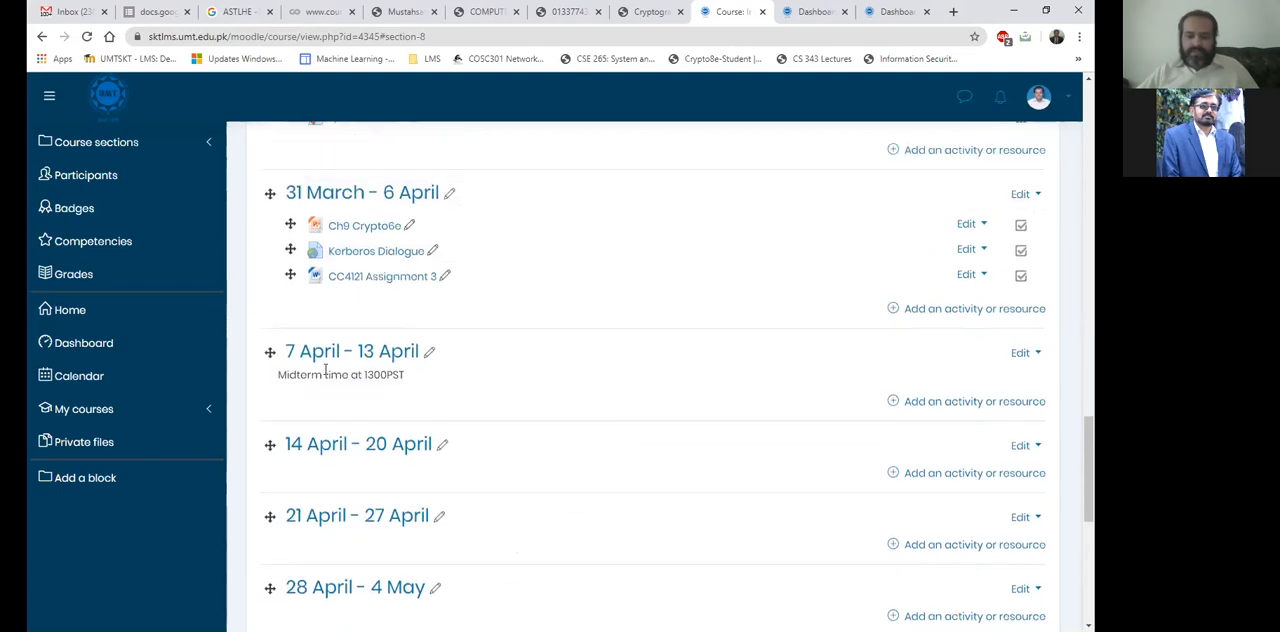
left_click_drag(275, 376, 420, 378)
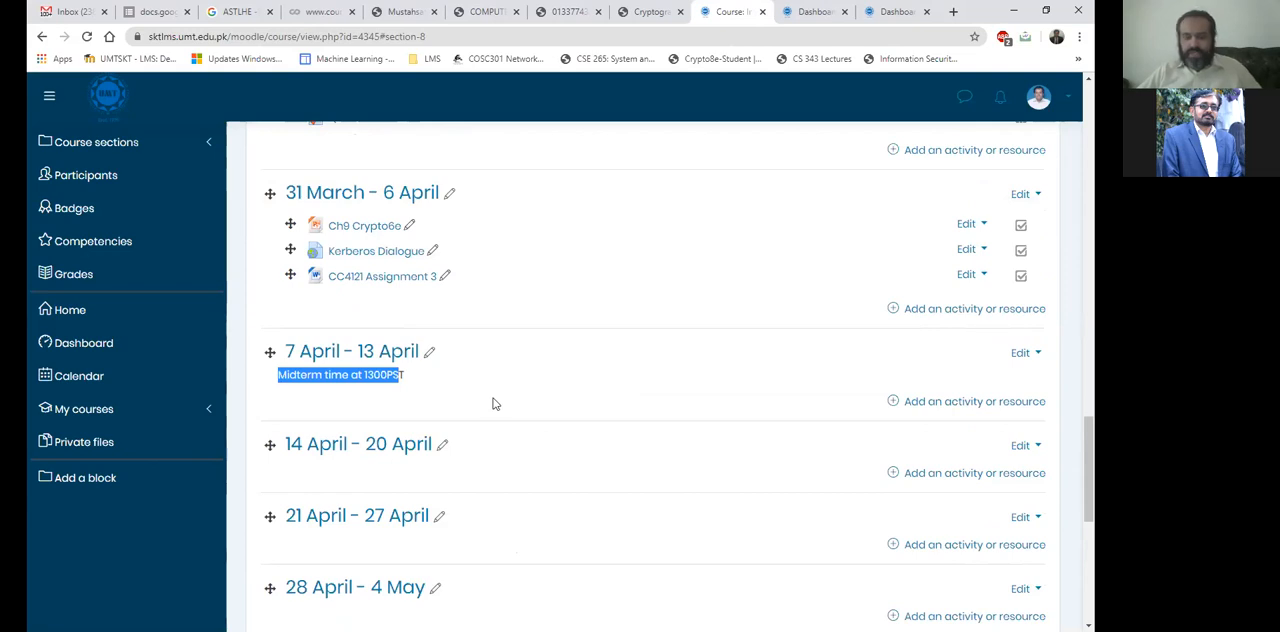
Return to the General section and review its resources with their editing controls.
scroll(492, 403, "up", 3)
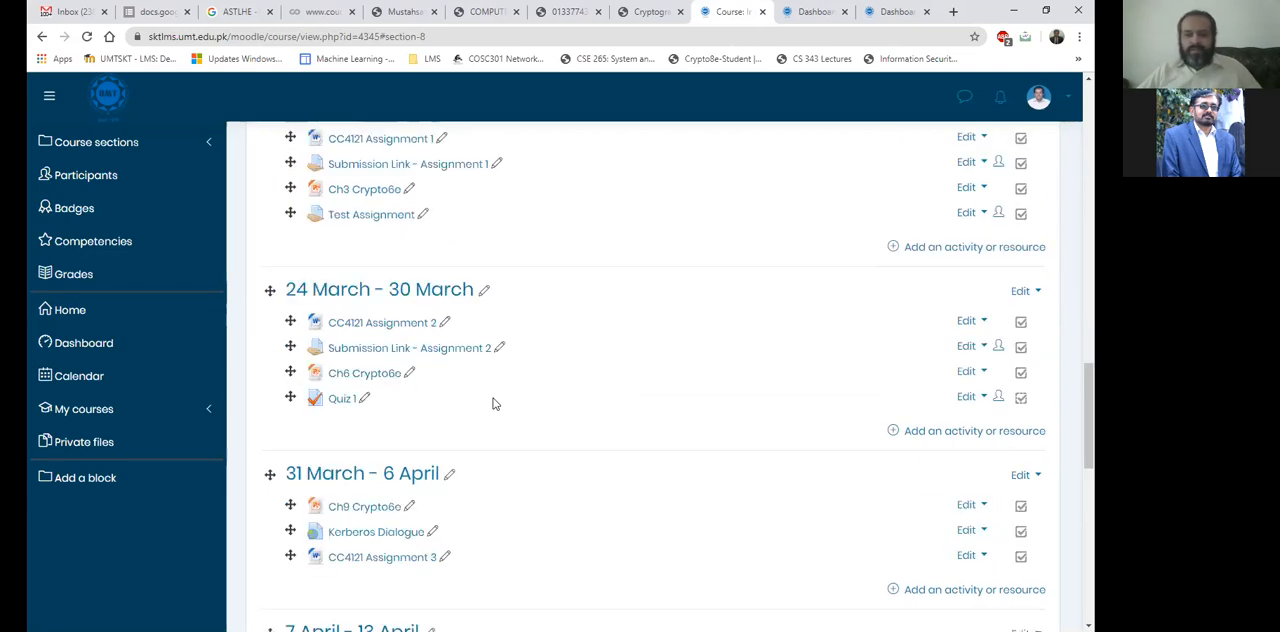
scroll(495, 404, "up", 10)
scroll(500, 405, "up", 15)
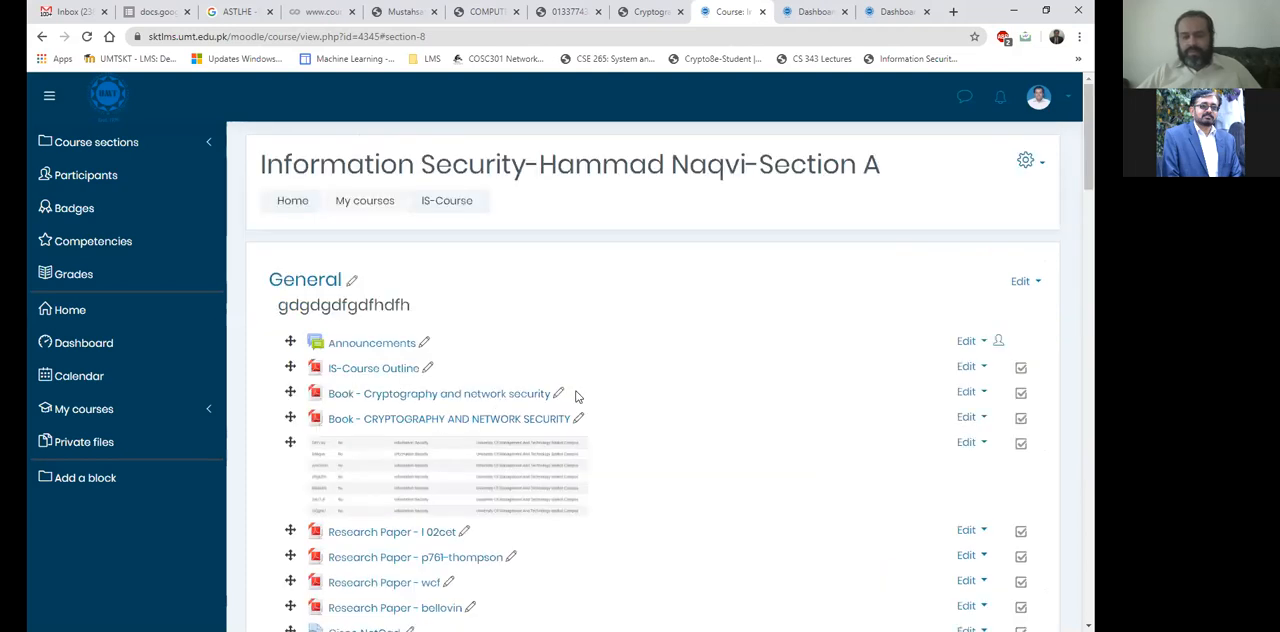
scroll(578, 400, "down", 2)
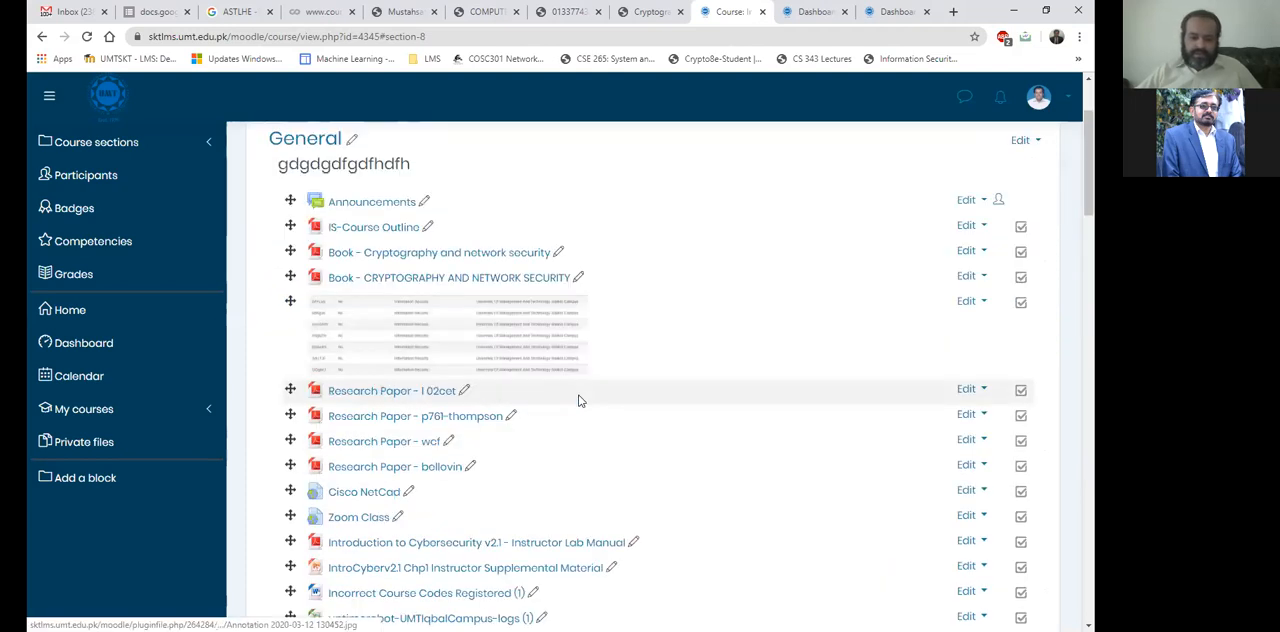
scroll(578, 400, "down", 1)
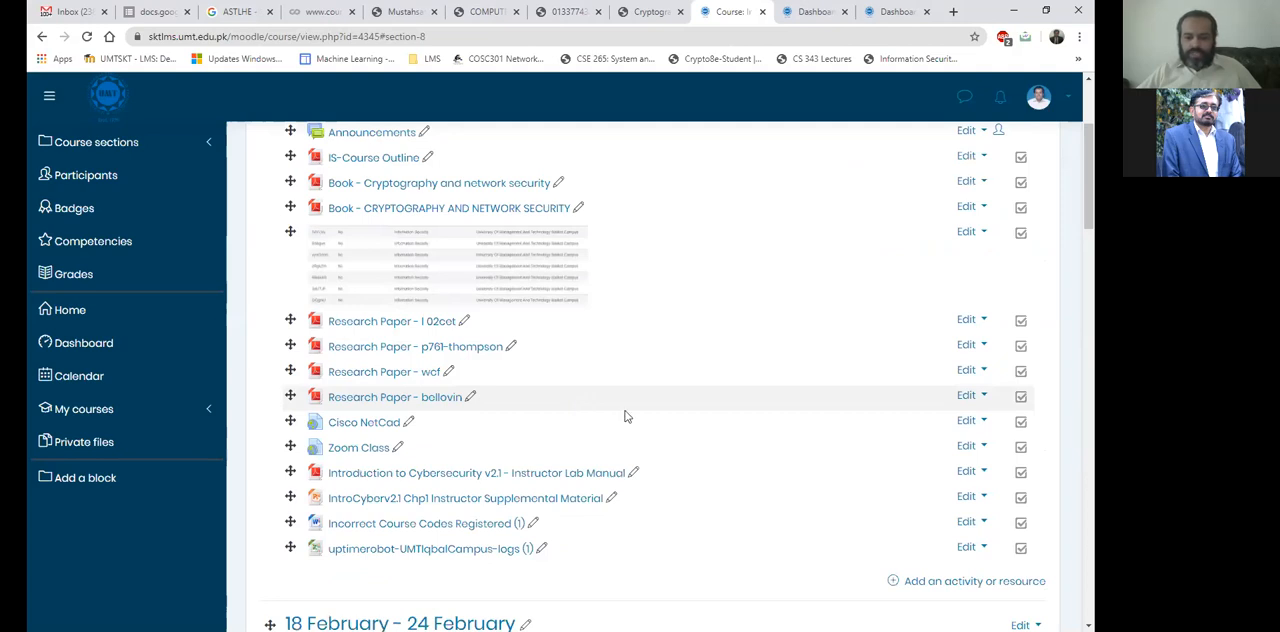
Reduce the browser window's size, then open the General section's activity and resource chooser and close it without adding anything.
scroll(625, 416, "down", 2)
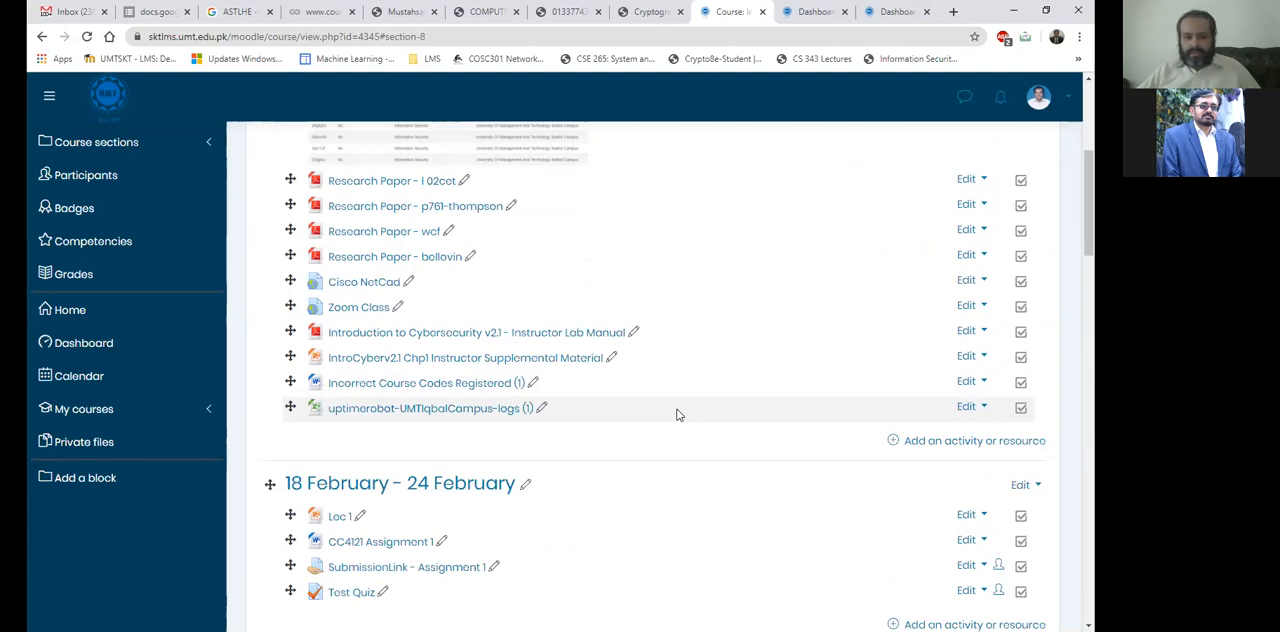
scroll(677, 414, "up", 4)
scroll(677, 414, "down", 2)
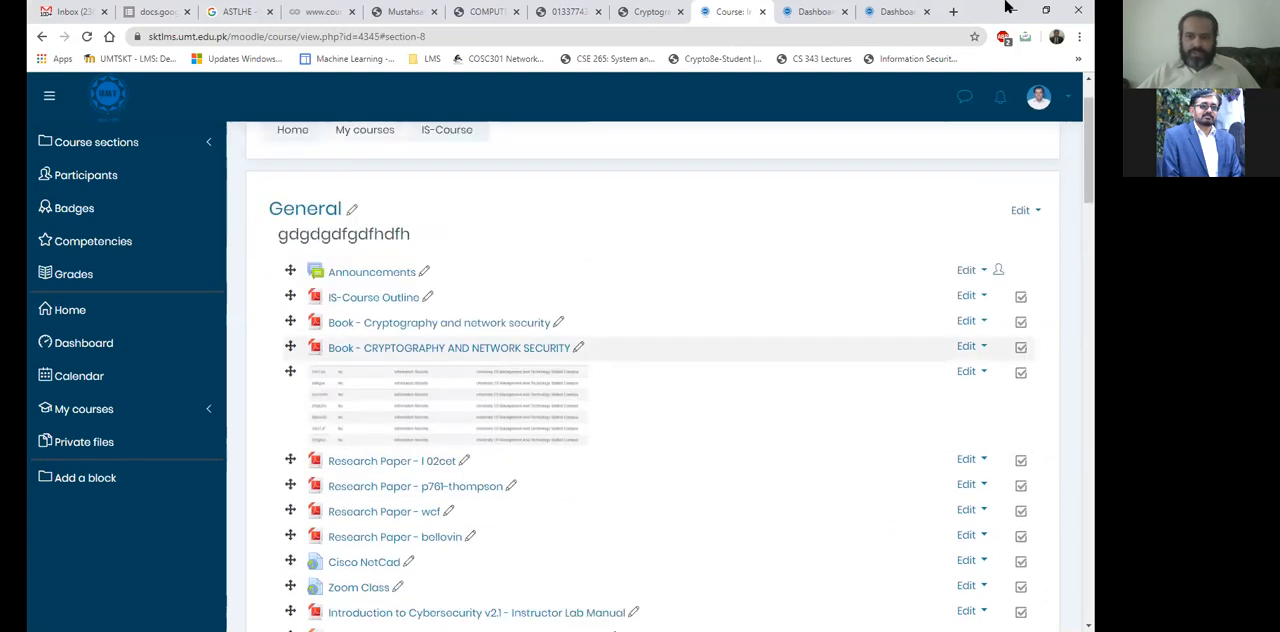
left_click(1047, 20)
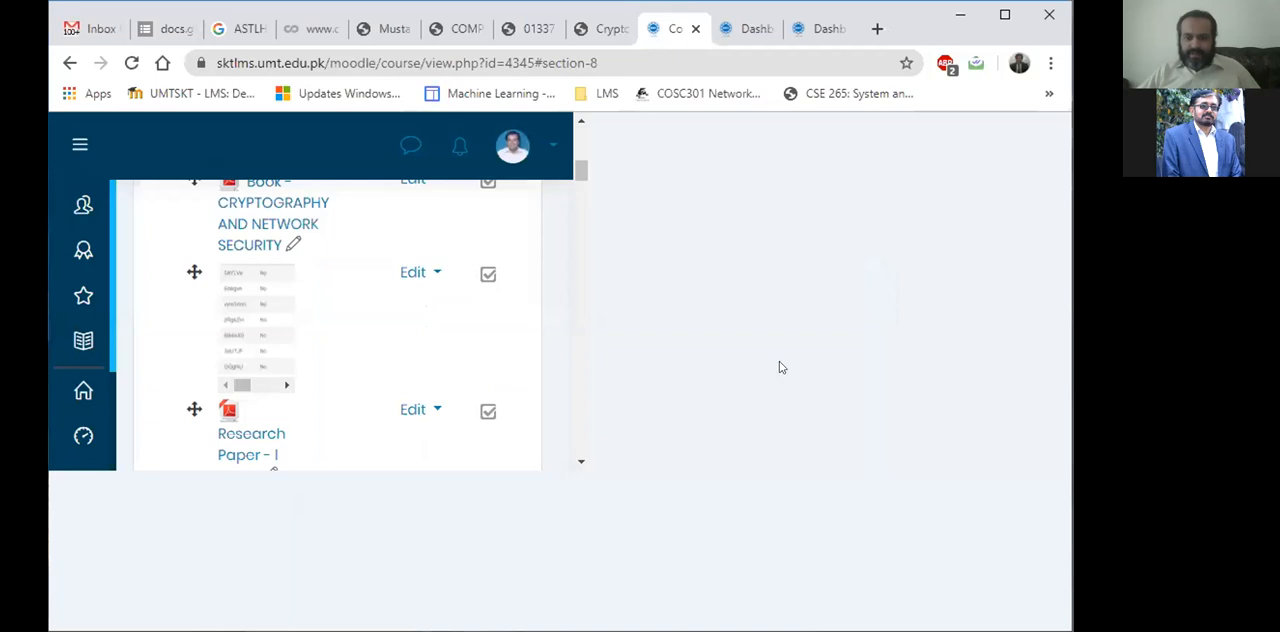
scroll(273, 543, "down", 2)
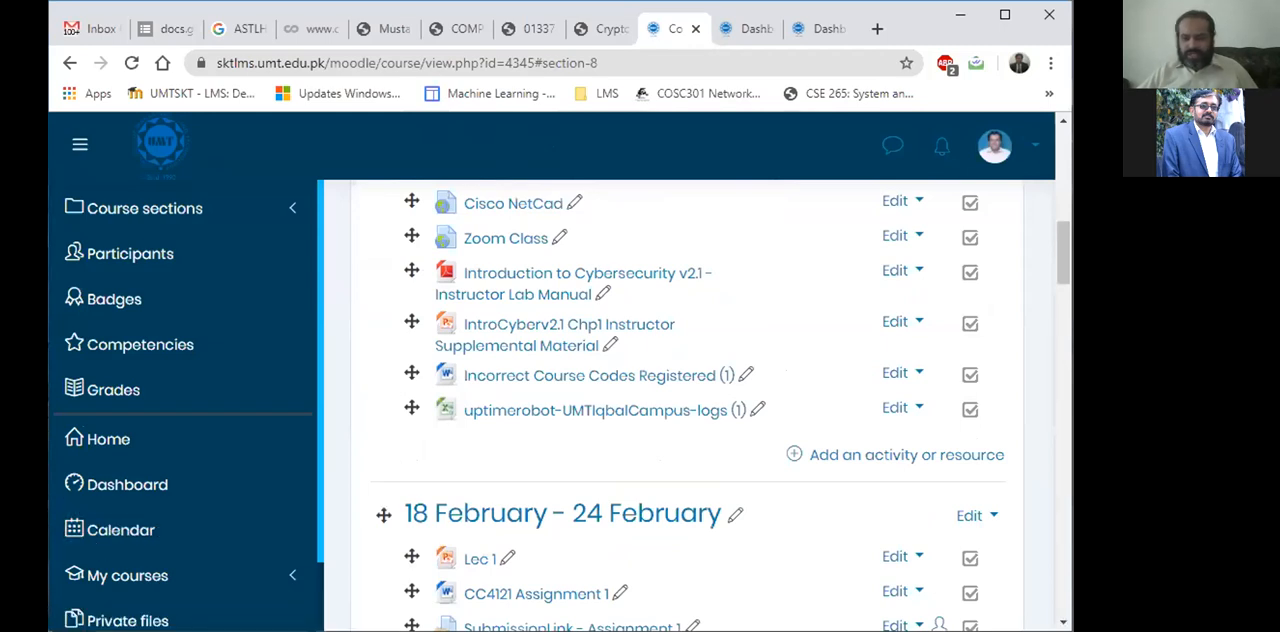
left_click(838, 455)
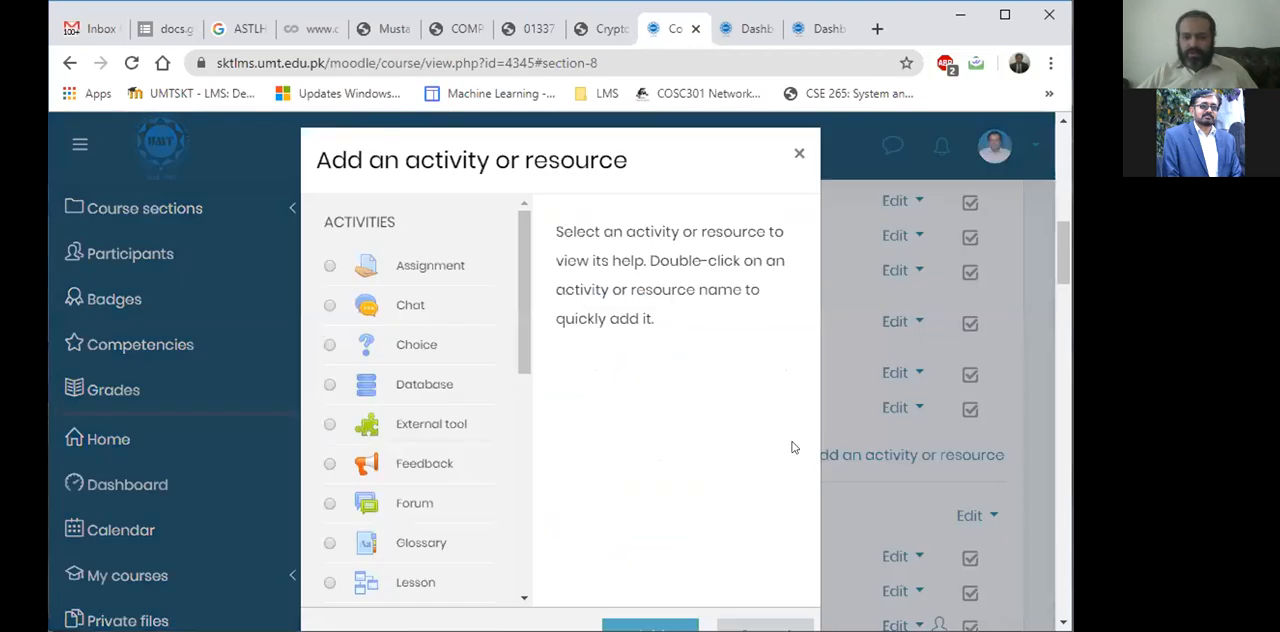
left_click(799, 157)
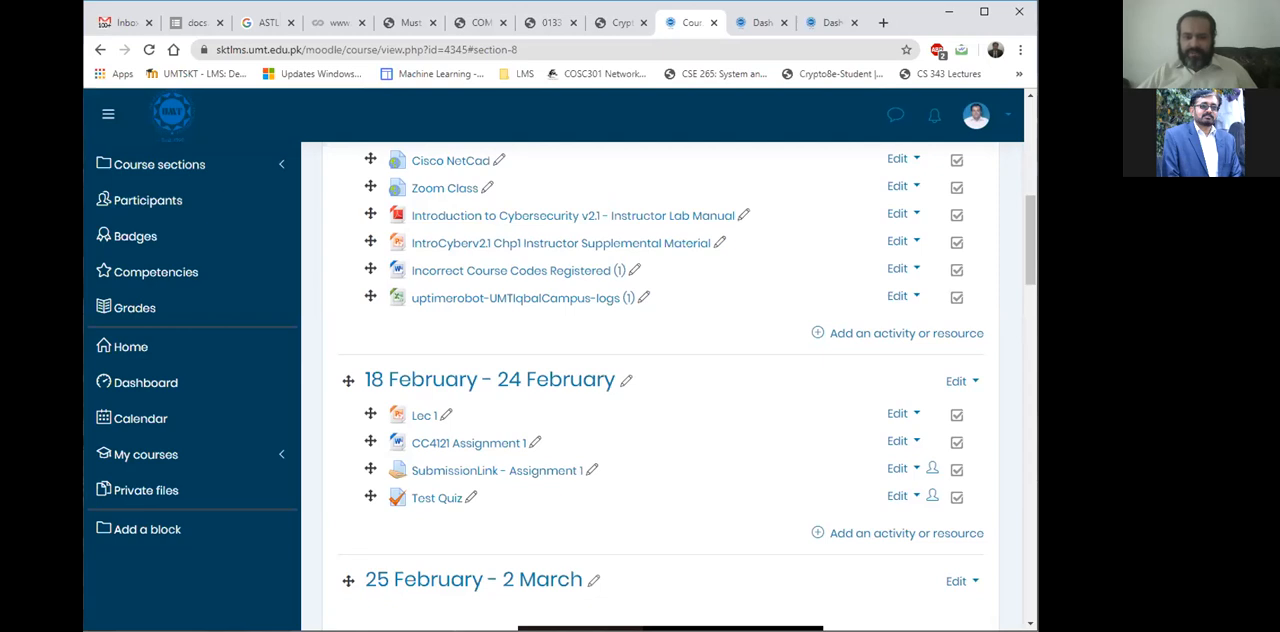
Upload the Word file doc to the end of the General section and rename it "Research Paper".
left_click_drag(670, 628, 605, 318)
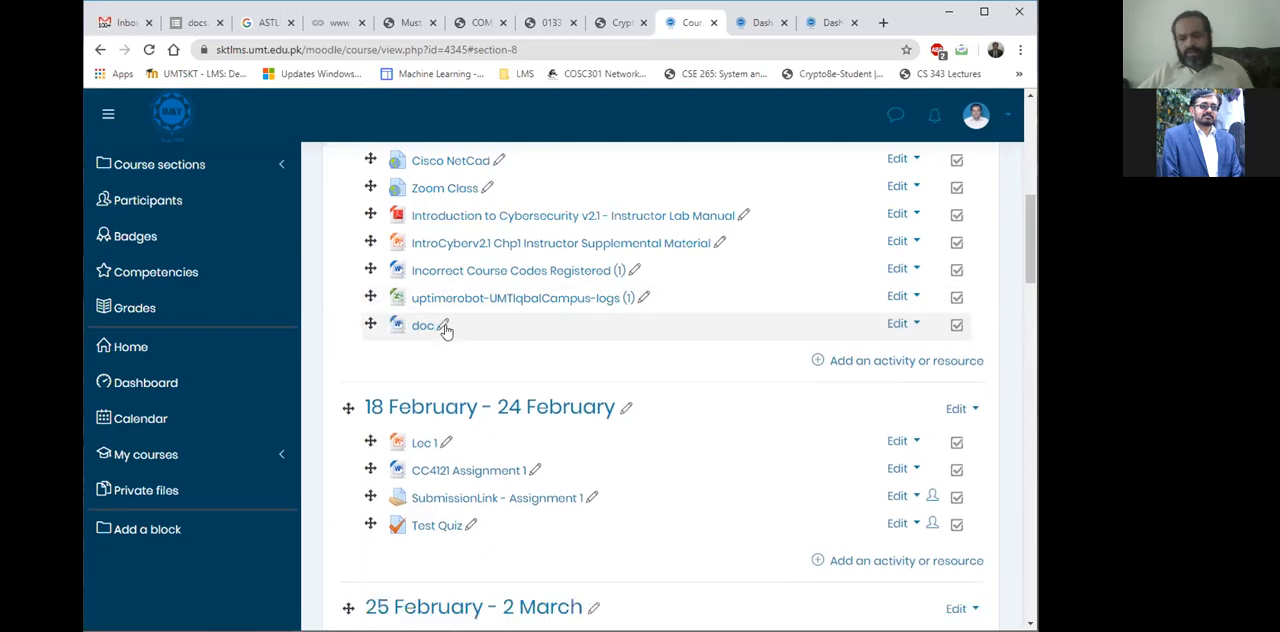
left_click(444, 327)
type("Ros")
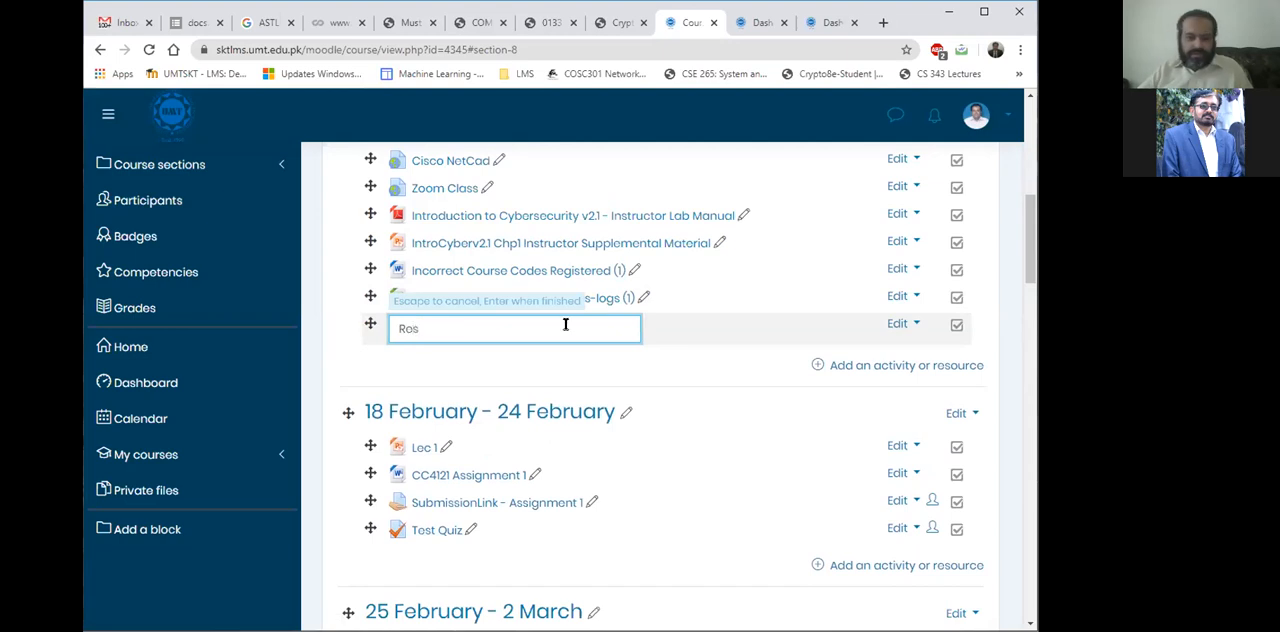
type("o")
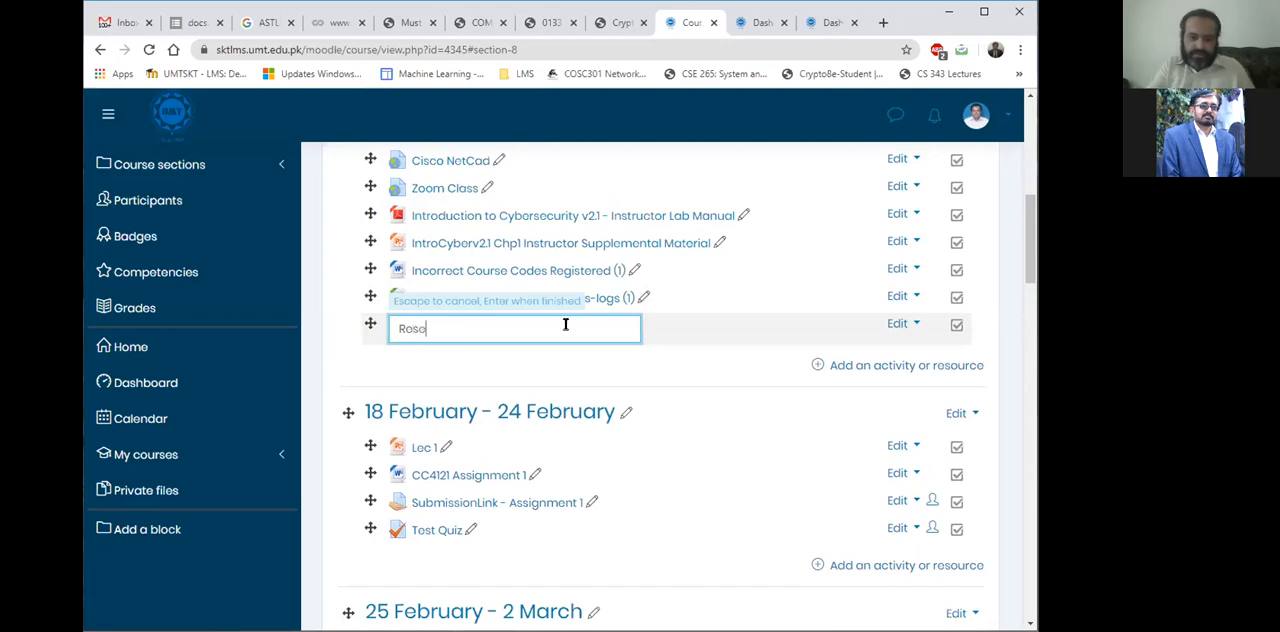
type("arch P")
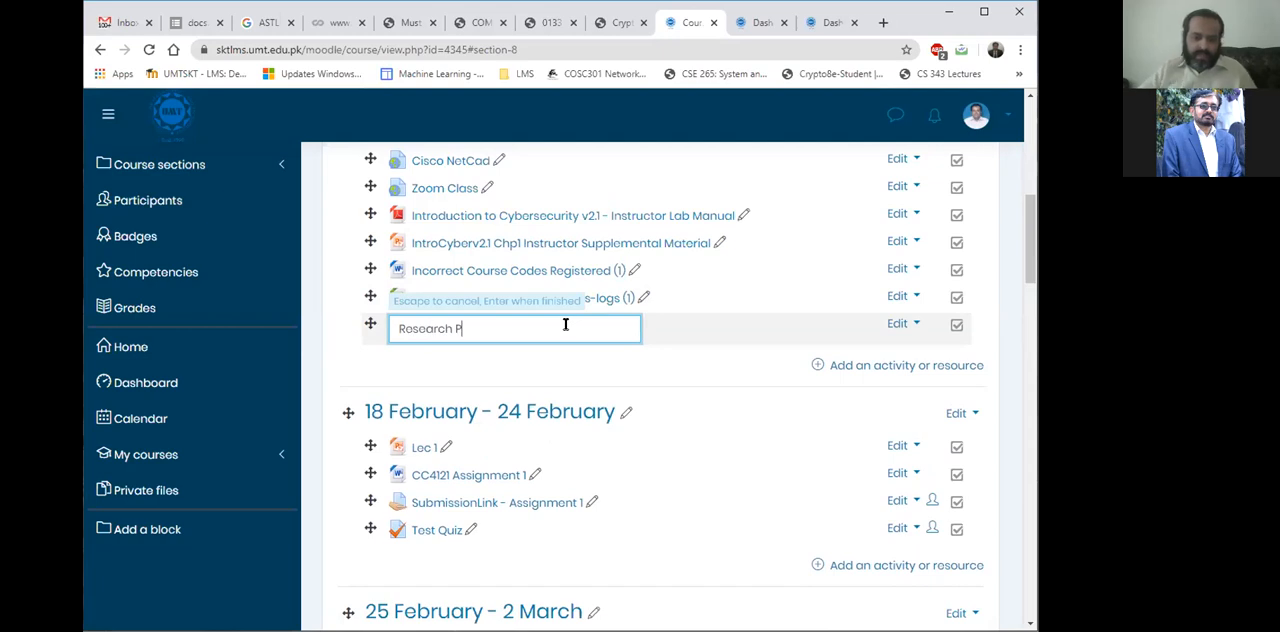
type("aper")
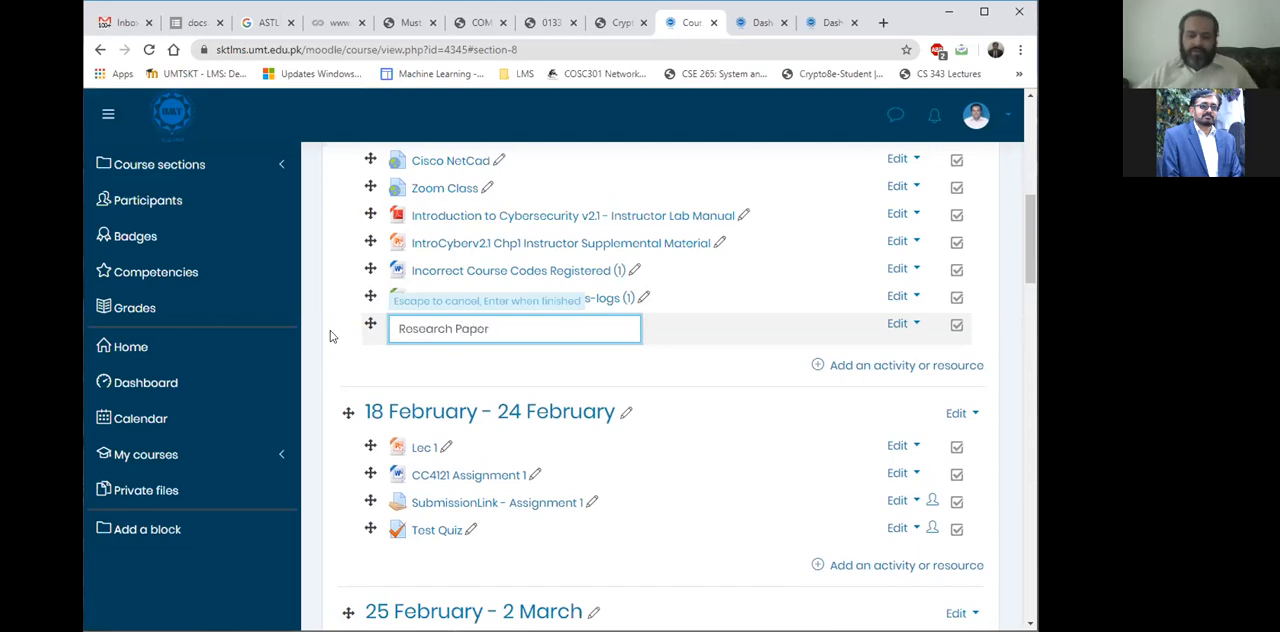
key("Return")
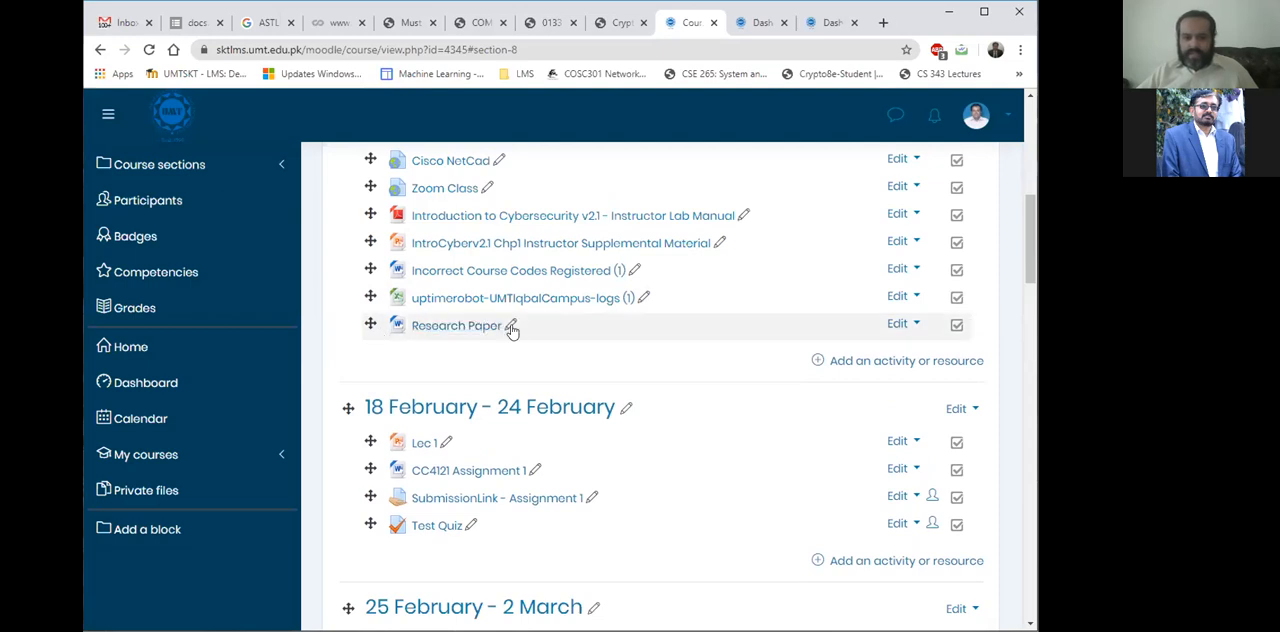
Open the 25 February - 2 March week for editing, examine the video embedded in its summary, and cancel without saving.
scroll(512, 314, "up", 4)
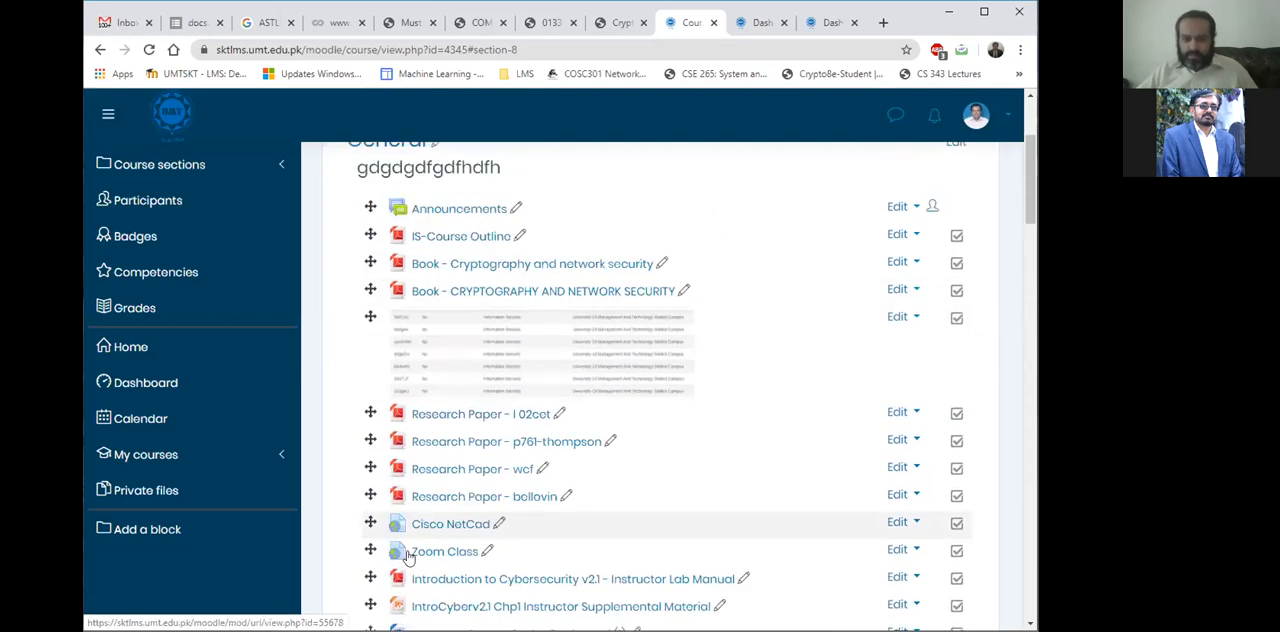
scroll(897, 143, "down", 2)
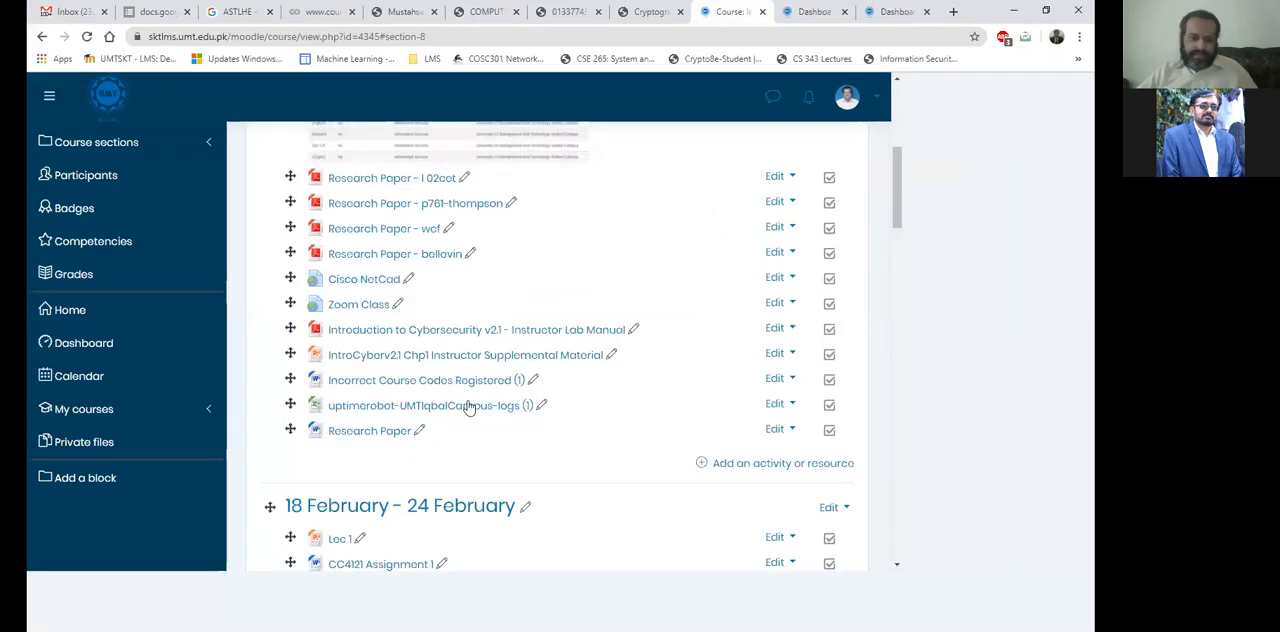
scroll(475, 420, "down", 2)
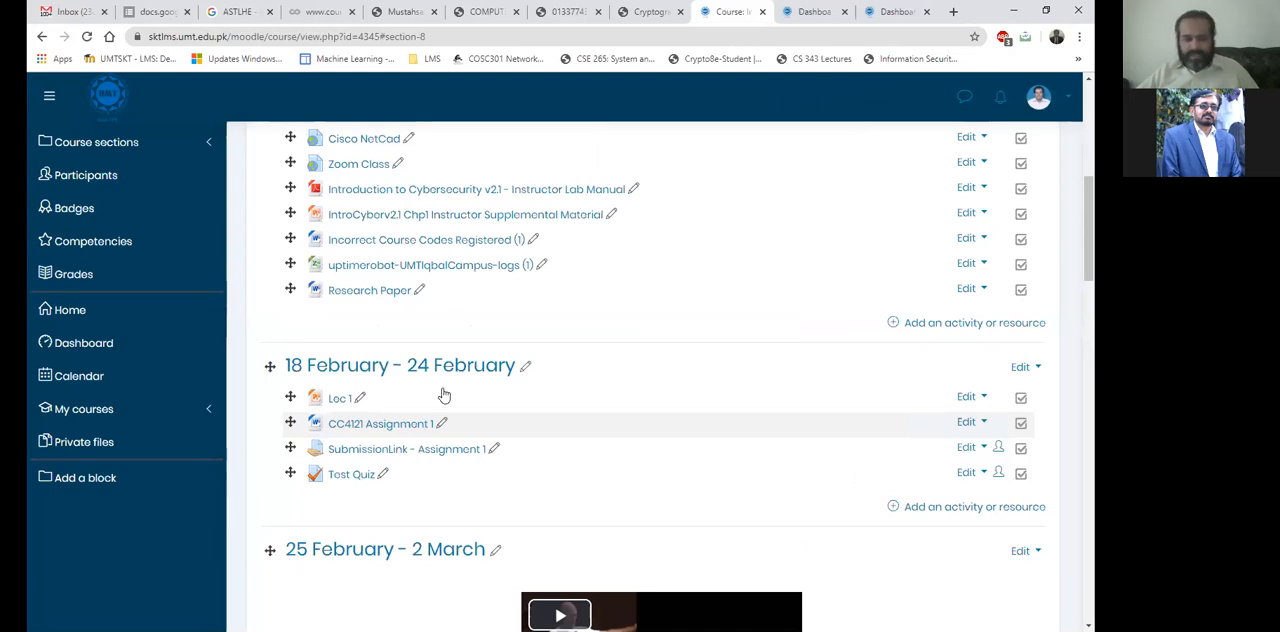
scroll(497, 440, "down", 1)
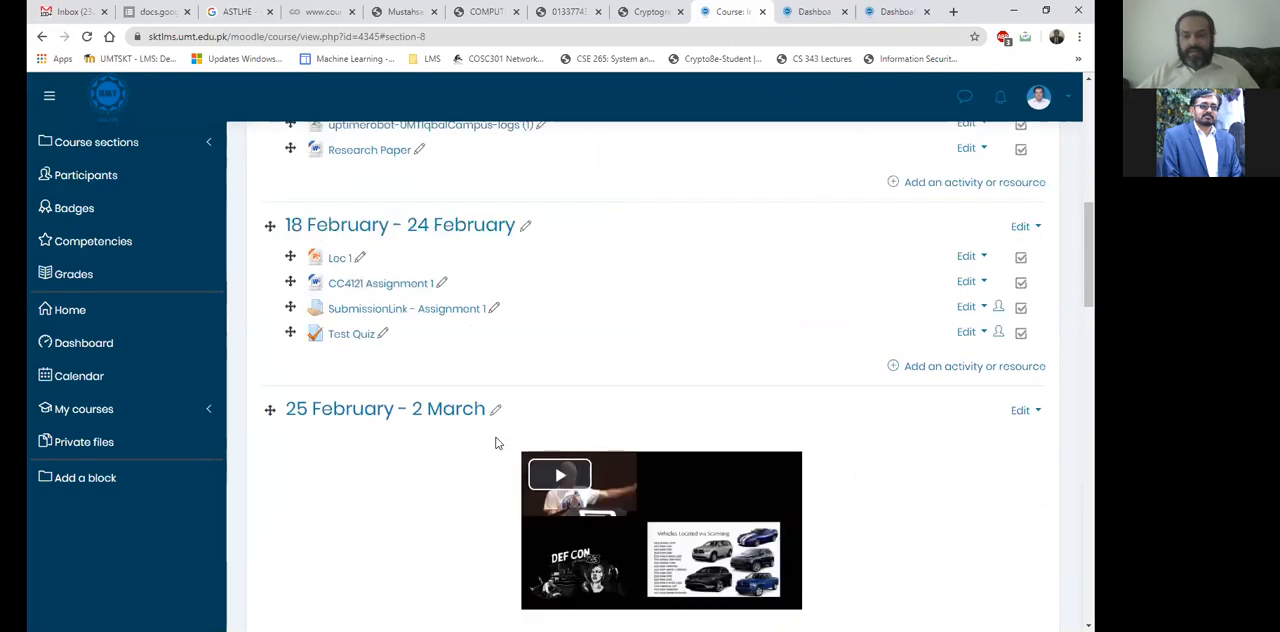
scroll(490, 430, "down", 1)
scroll(530, 266, "down", 1)
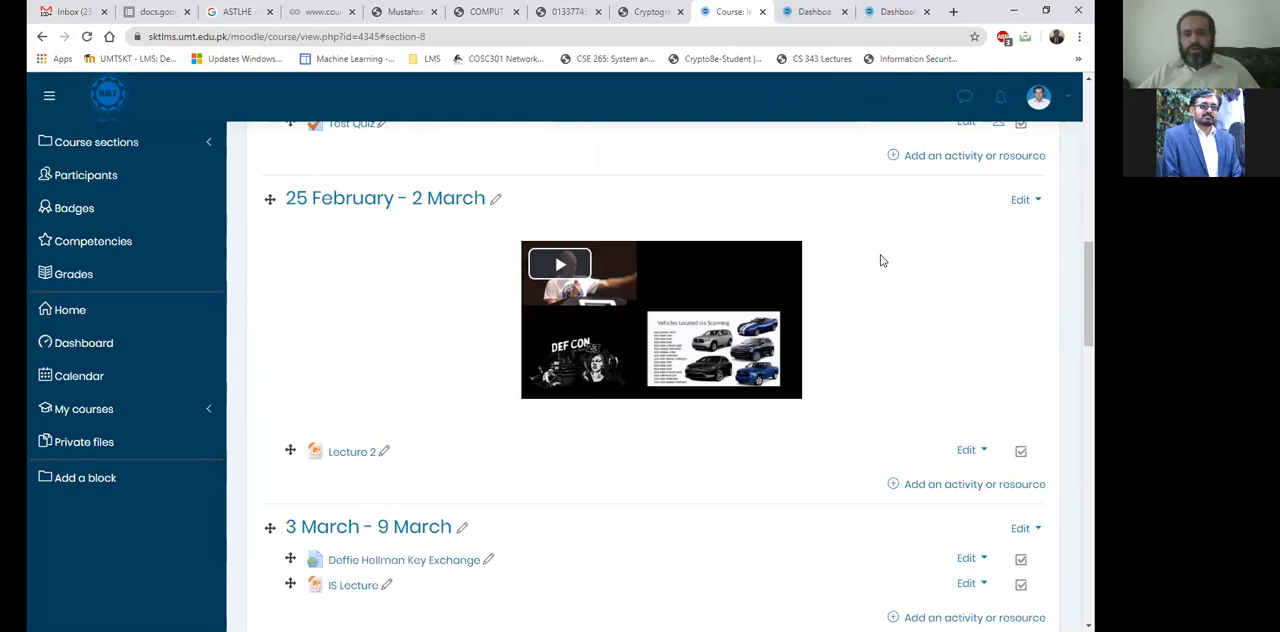
left_click(1035, 202)
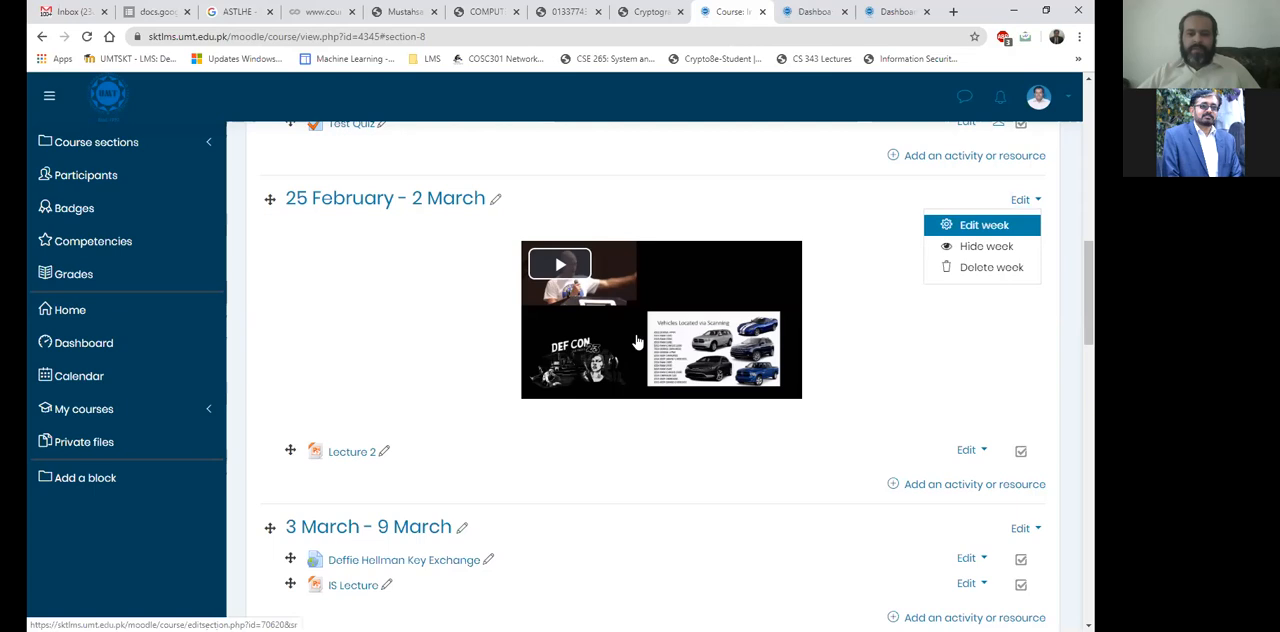
key("Return")
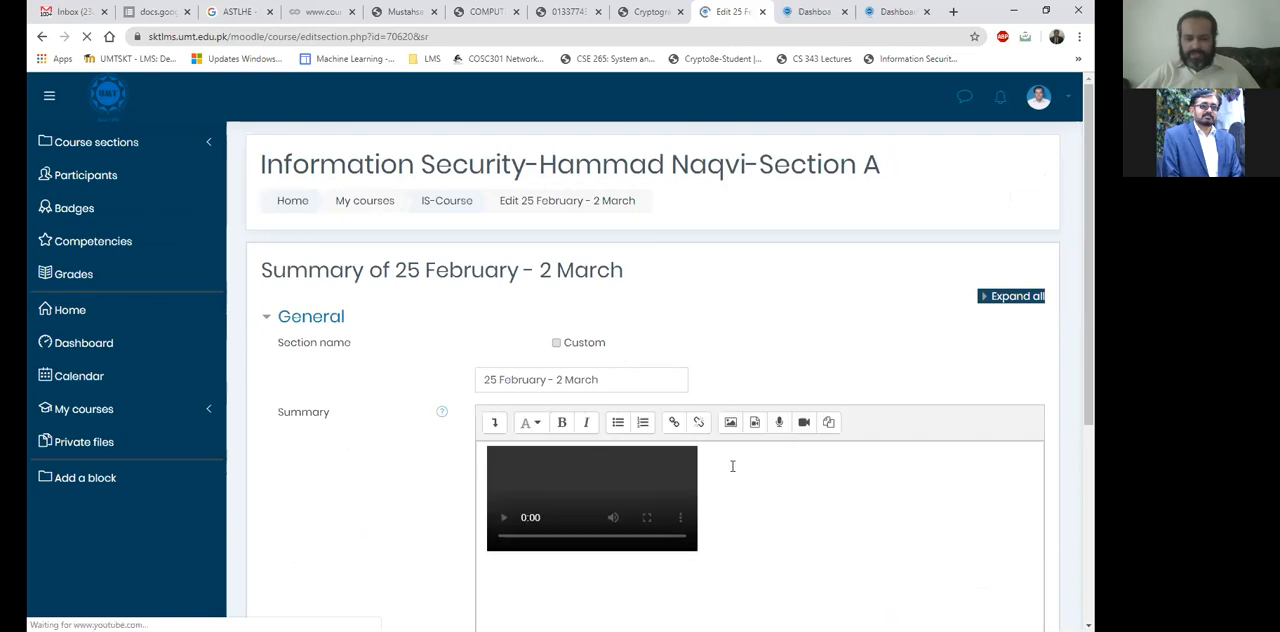
scroll(732, 466, "down", 1)
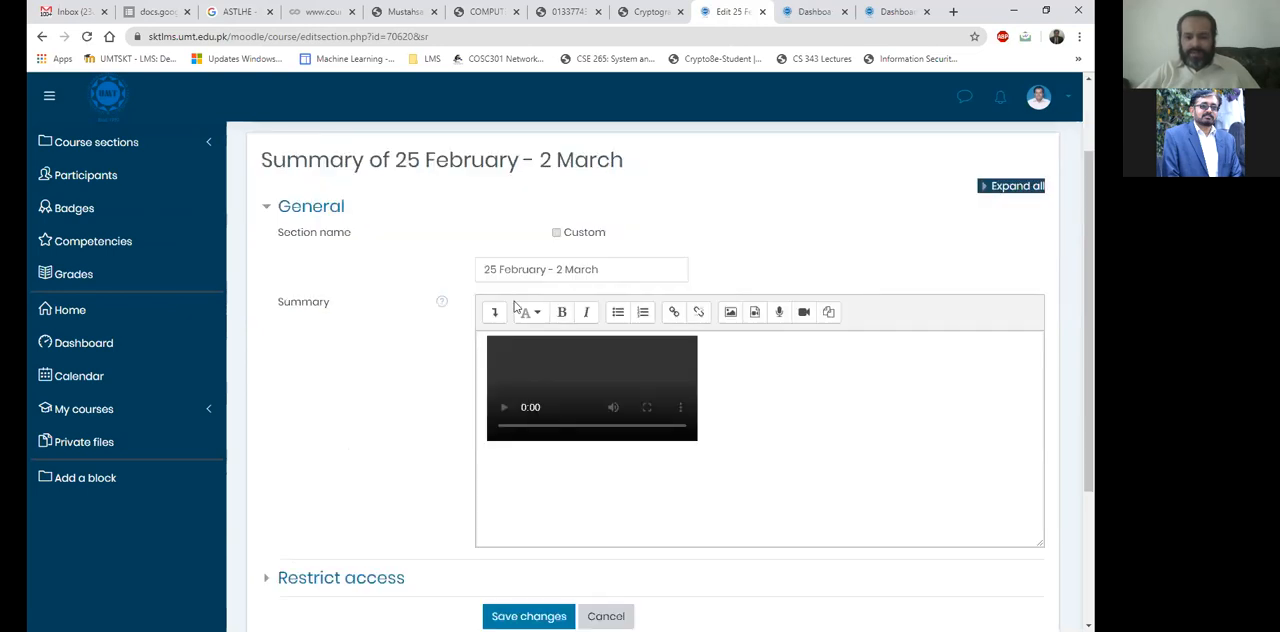
scroll(478, 234, "down", 1)
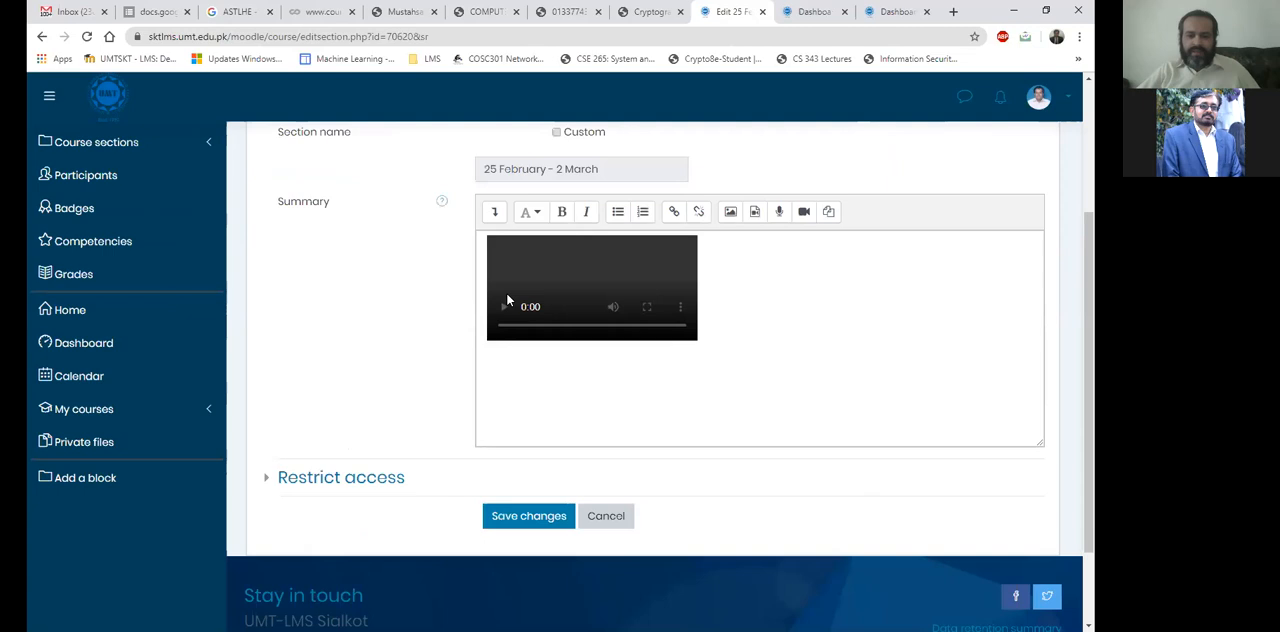
left_click(752, 276)
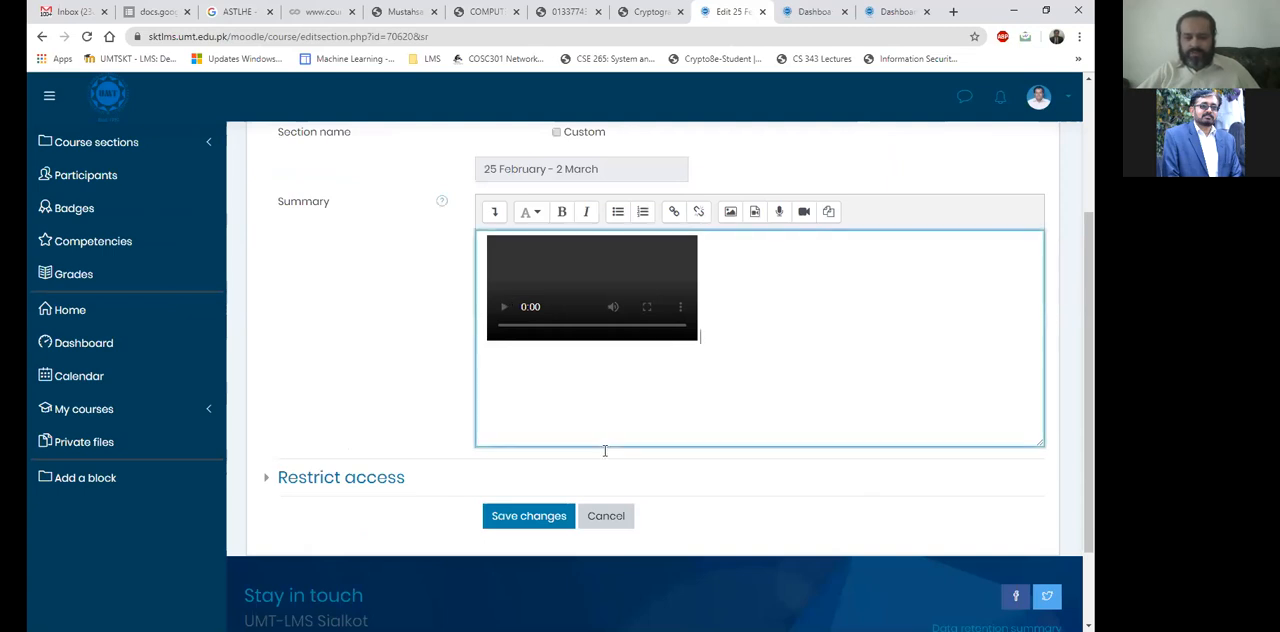
left_click(620, 524)
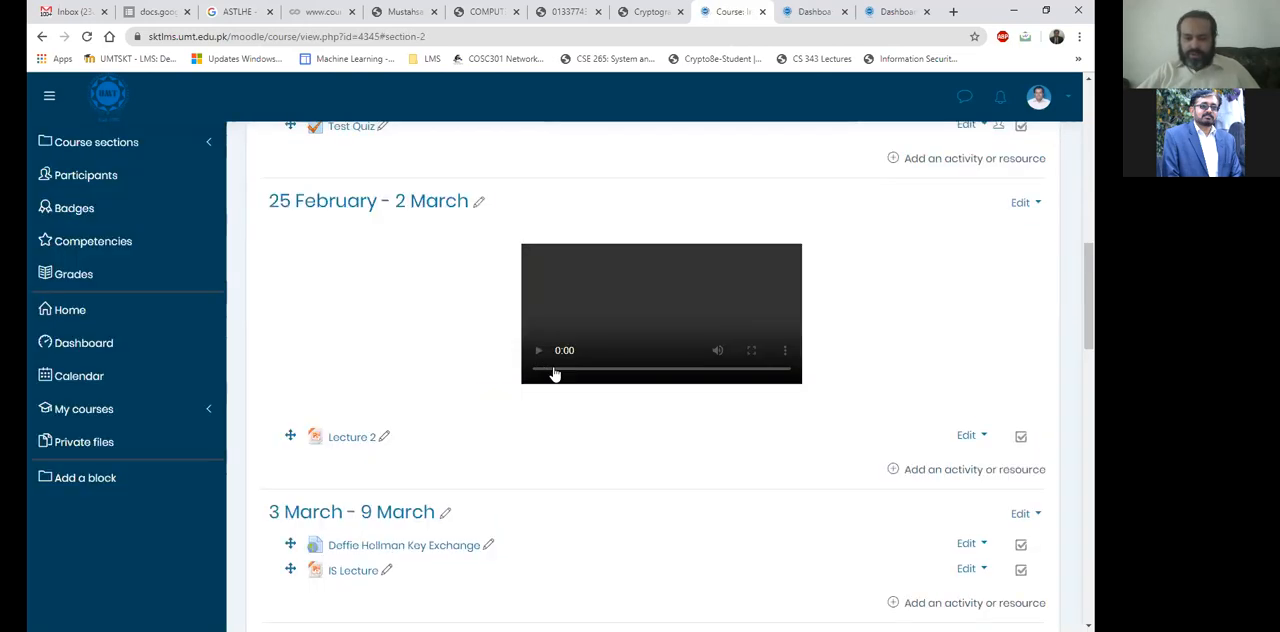
View the embedded video in the 25 February - 2 March section, and check the Notepad topic list before returning to the course page.
left_click(557, 218)
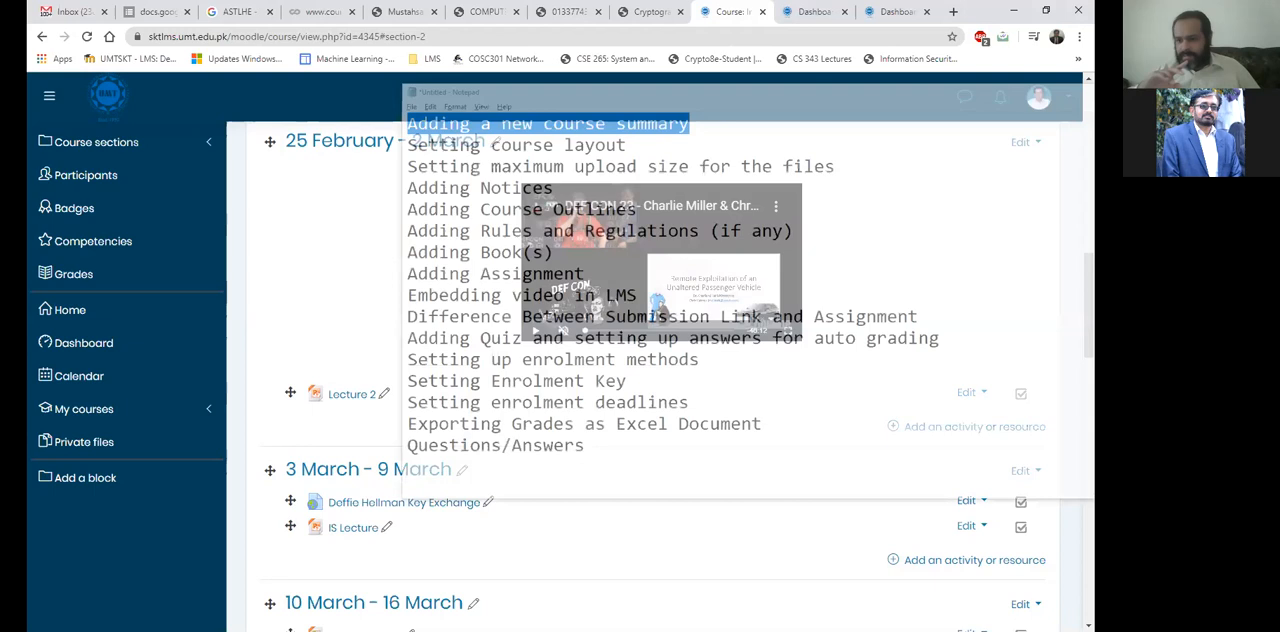
key("alt+Tab")
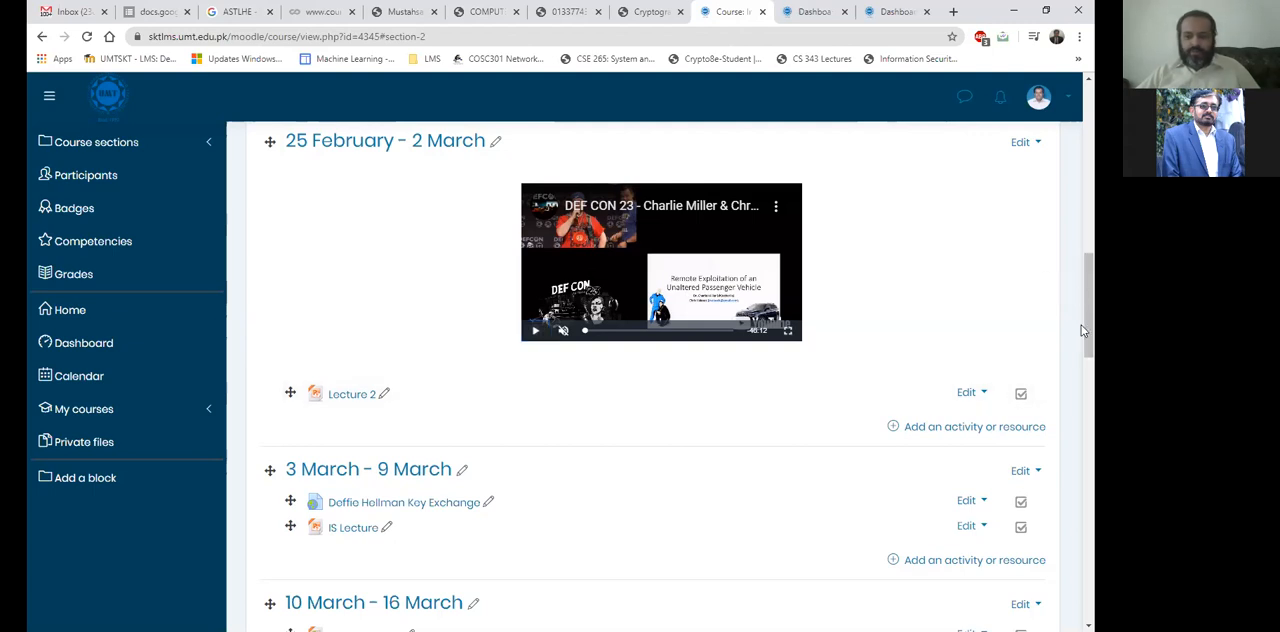
left_click_drag(1088, 326, 1081, 316)
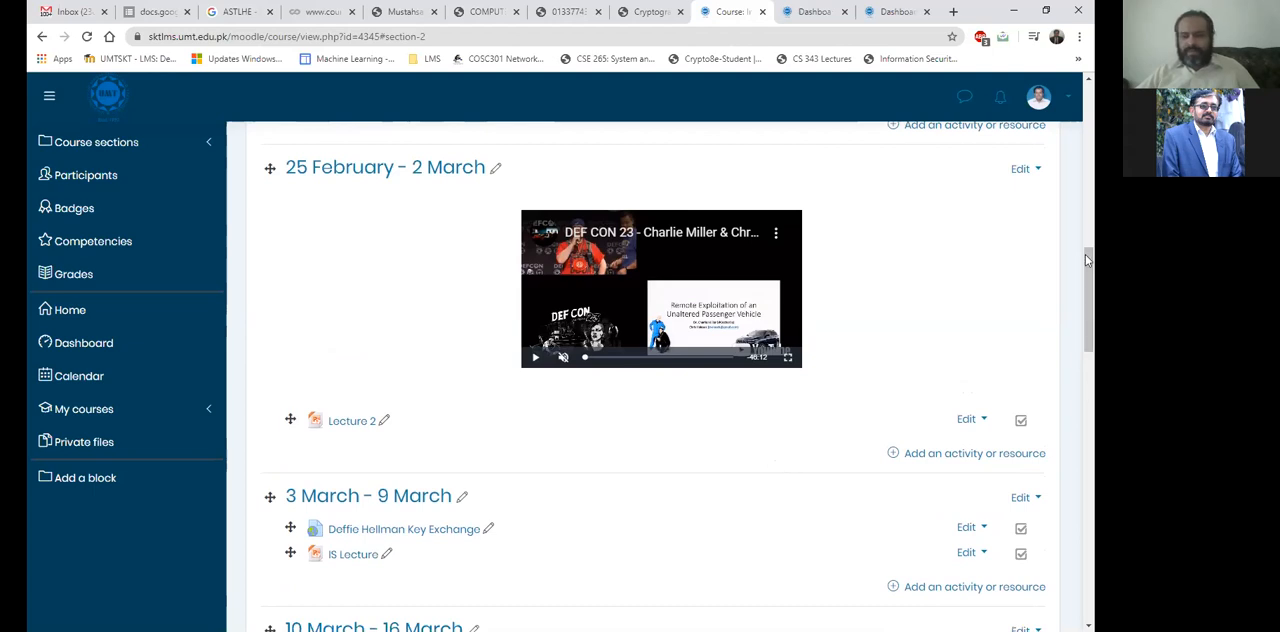
left_click_drag(1087, 260, 1087, 264)
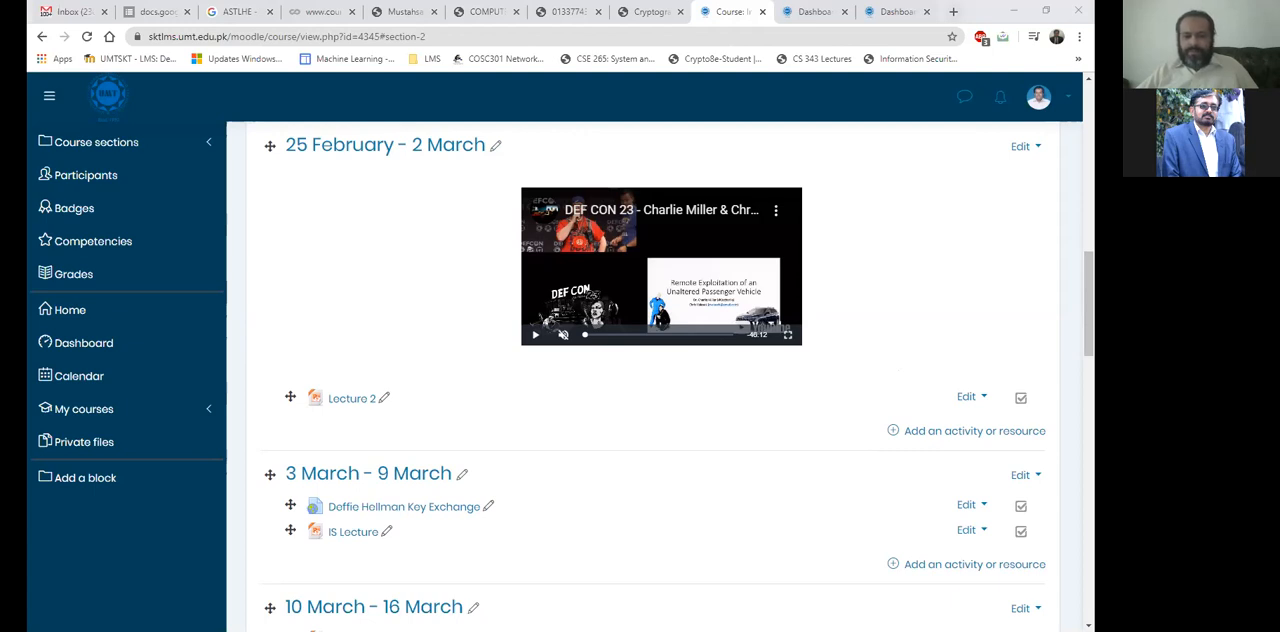
left_click(616, 358)
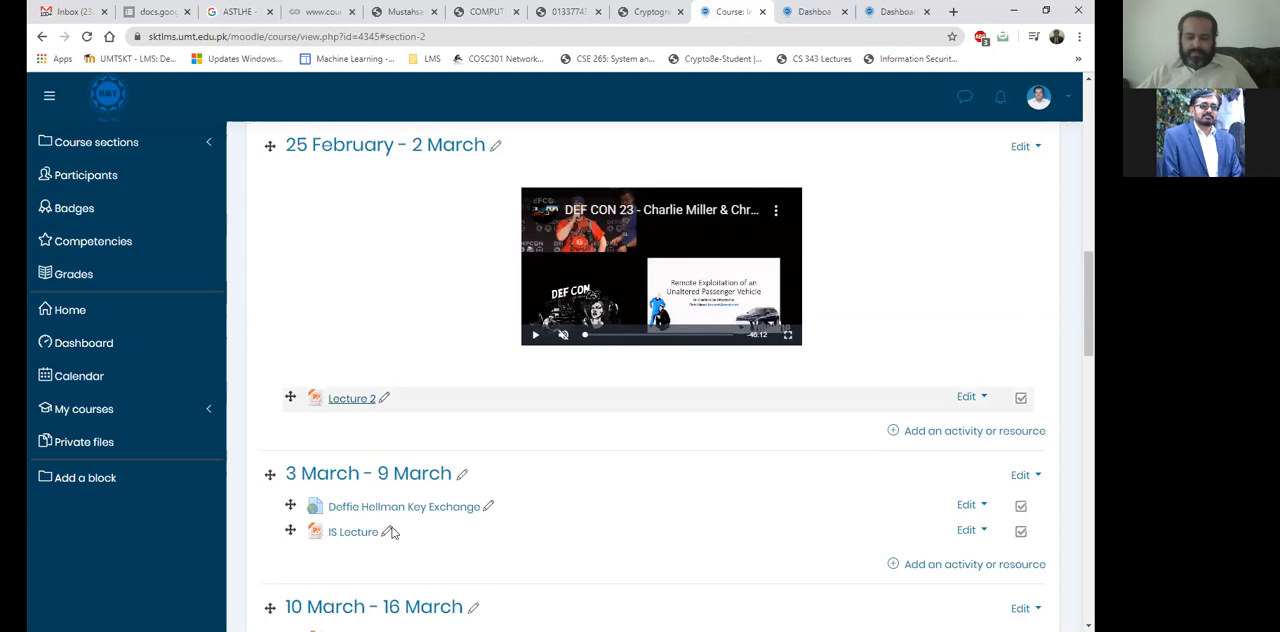
Review the lectures, assignments, submission links and quiz in the weekly sections from 3 March through April.
scroll(617, 491, "down", 3)
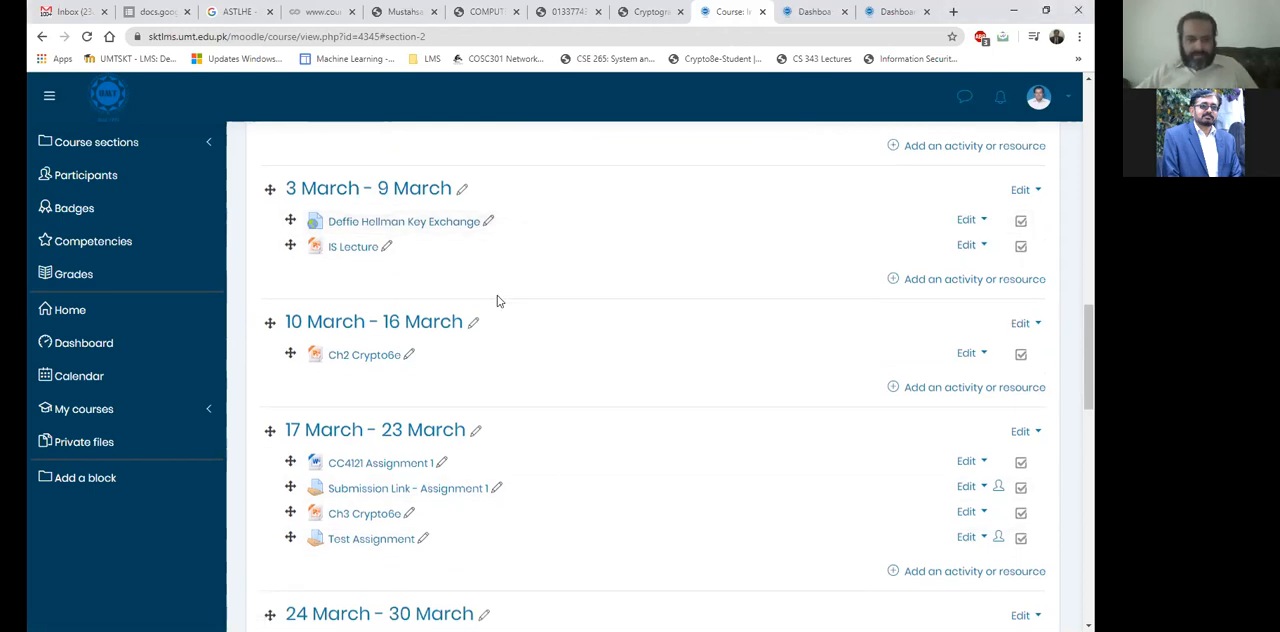
scroll(497, 300, "down", 3)
scroll(497, 300, "down", 2)
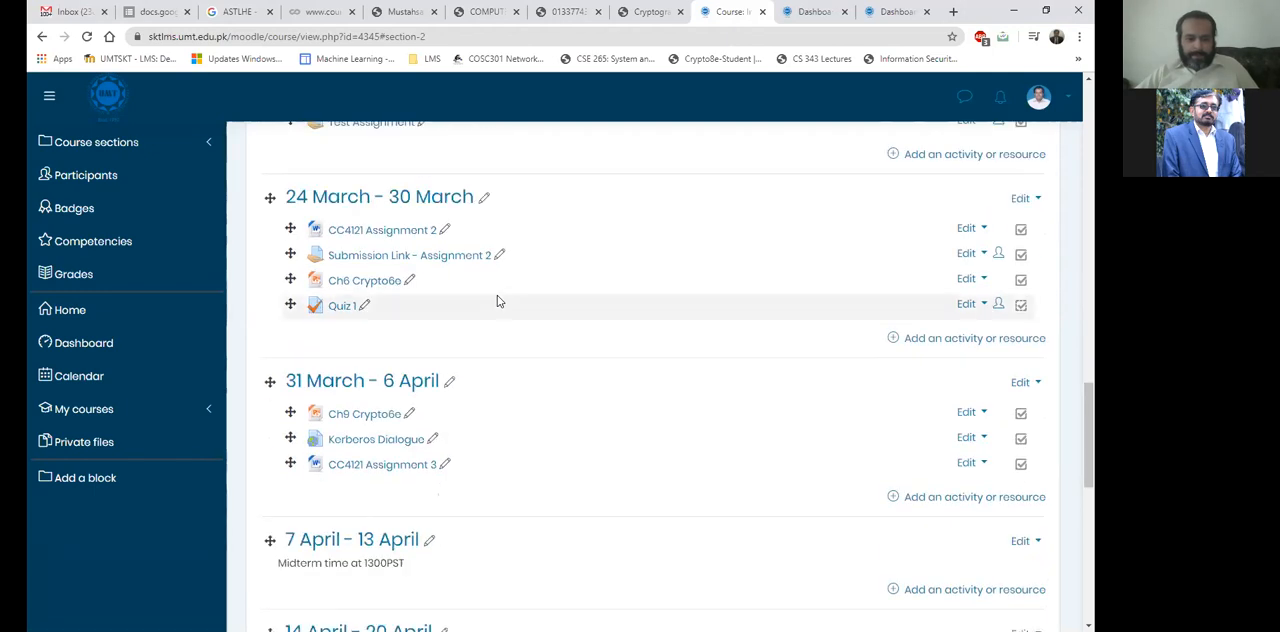
scroll(371, 380, "down", 2)
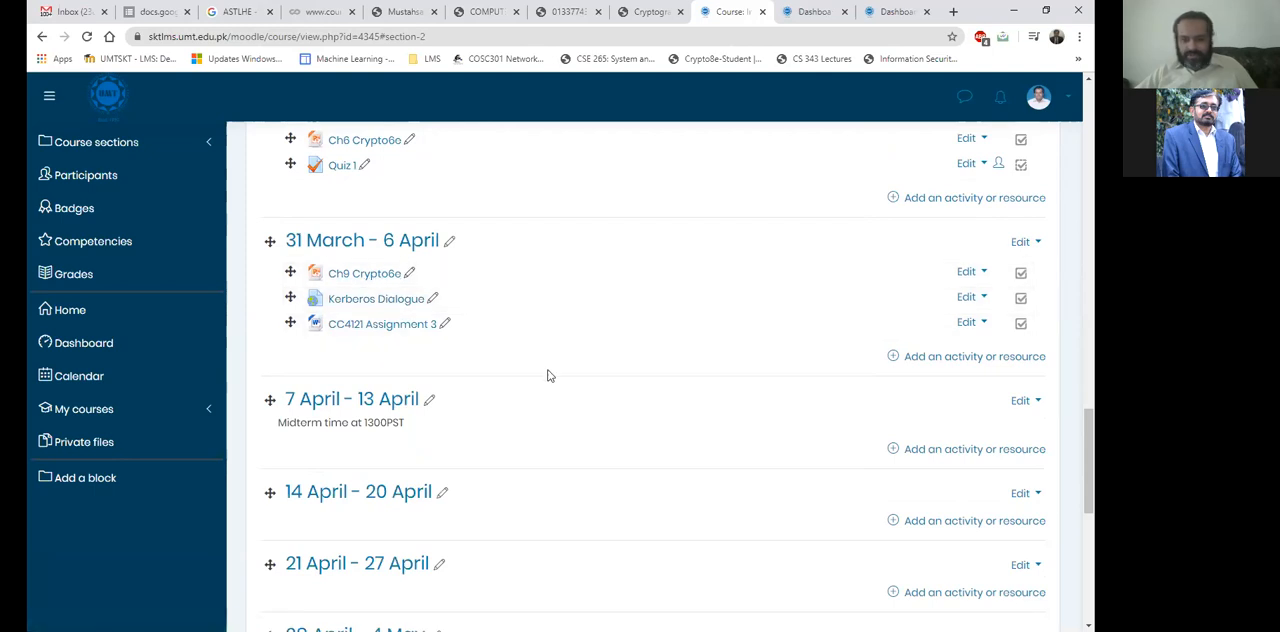
Delete the Test Quiz from the 18 February - 24 February section and confirm the deletion.
scroll(547, 375, "up", 15)
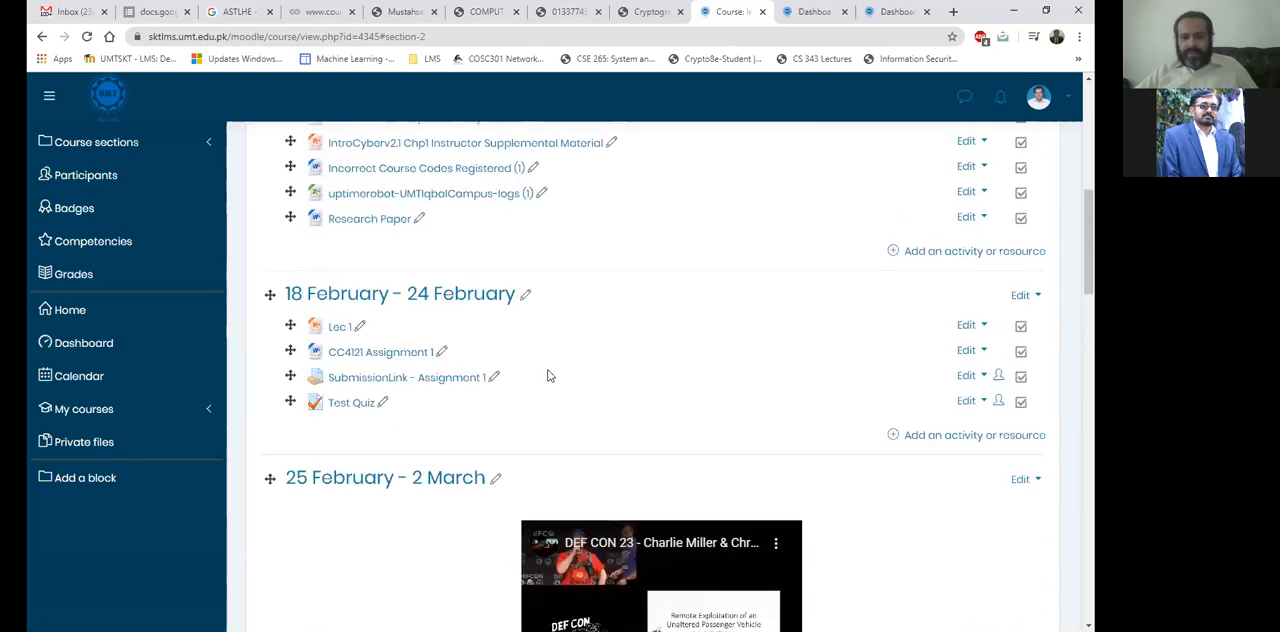
scroll(547, 375, "up", 5)
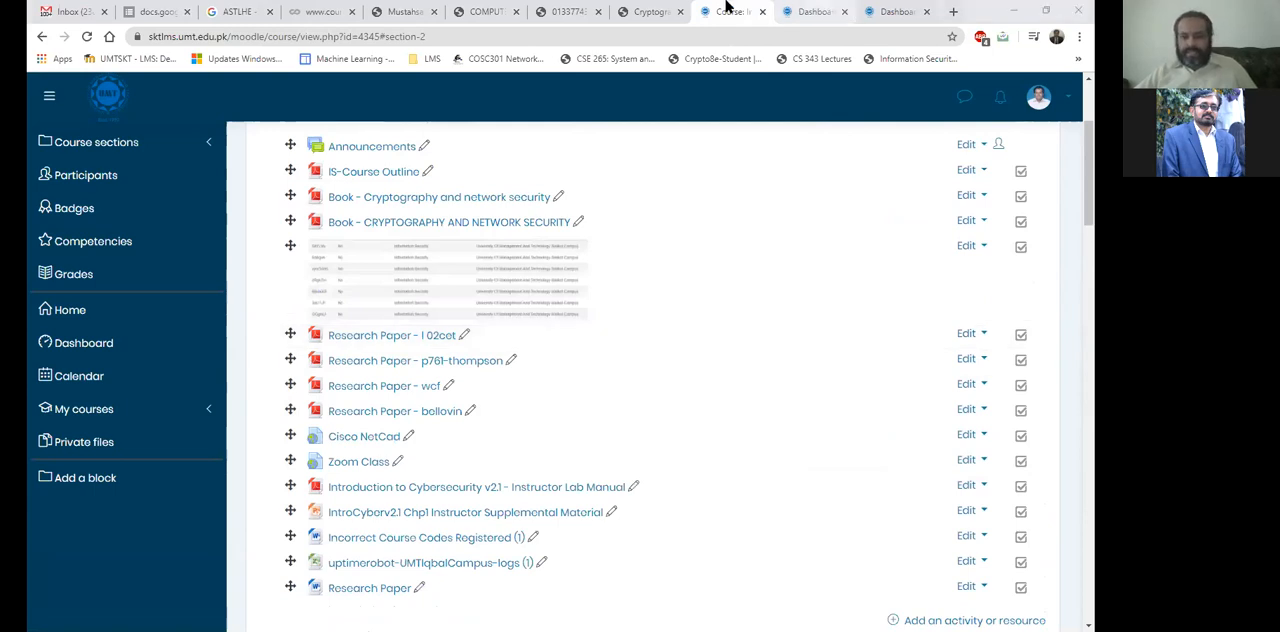
scroll(797, 277, "down", 5)
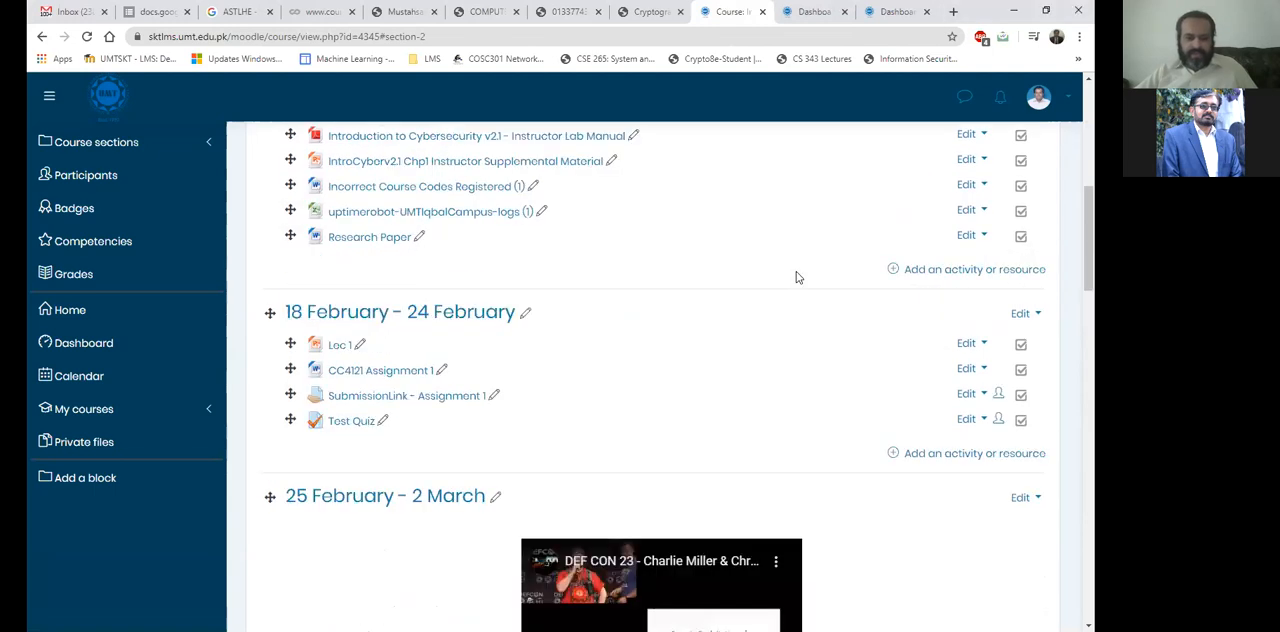
left_click(972, 419)
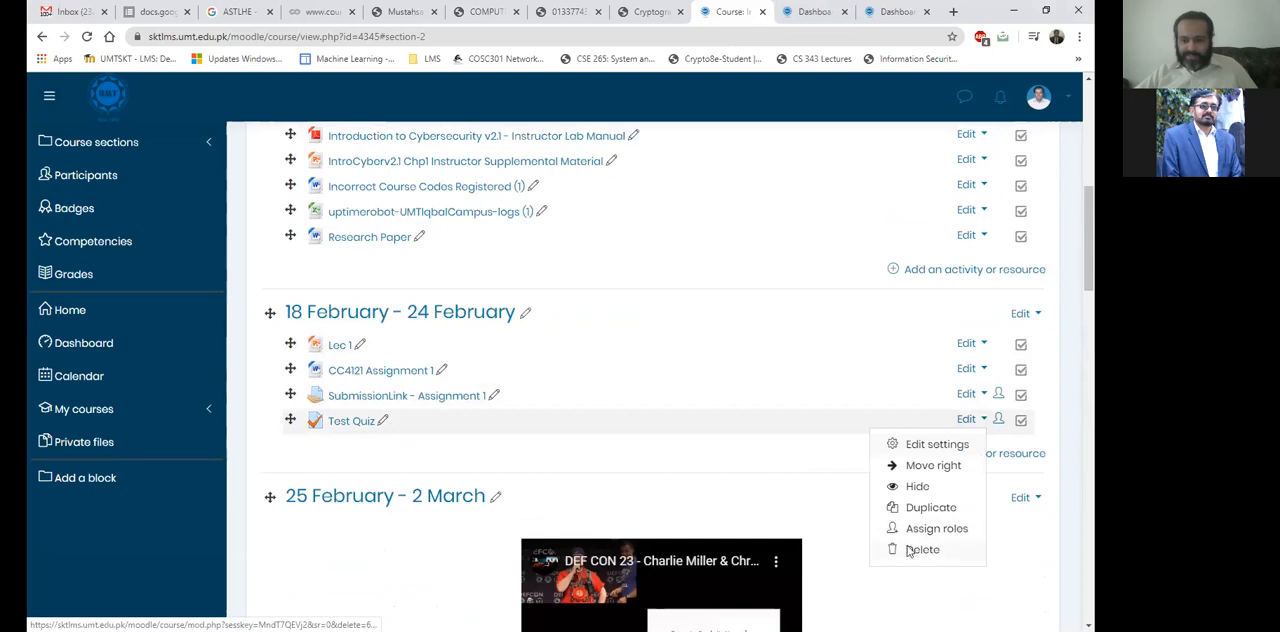
key("Escape")
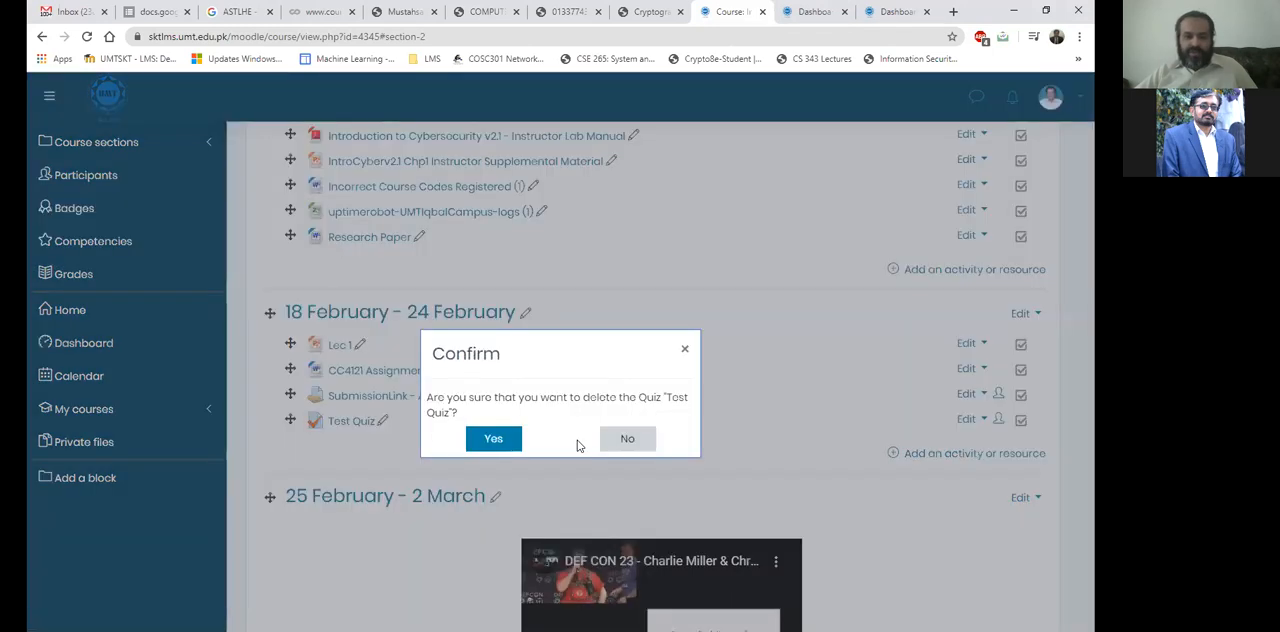
left_click(493, 439)
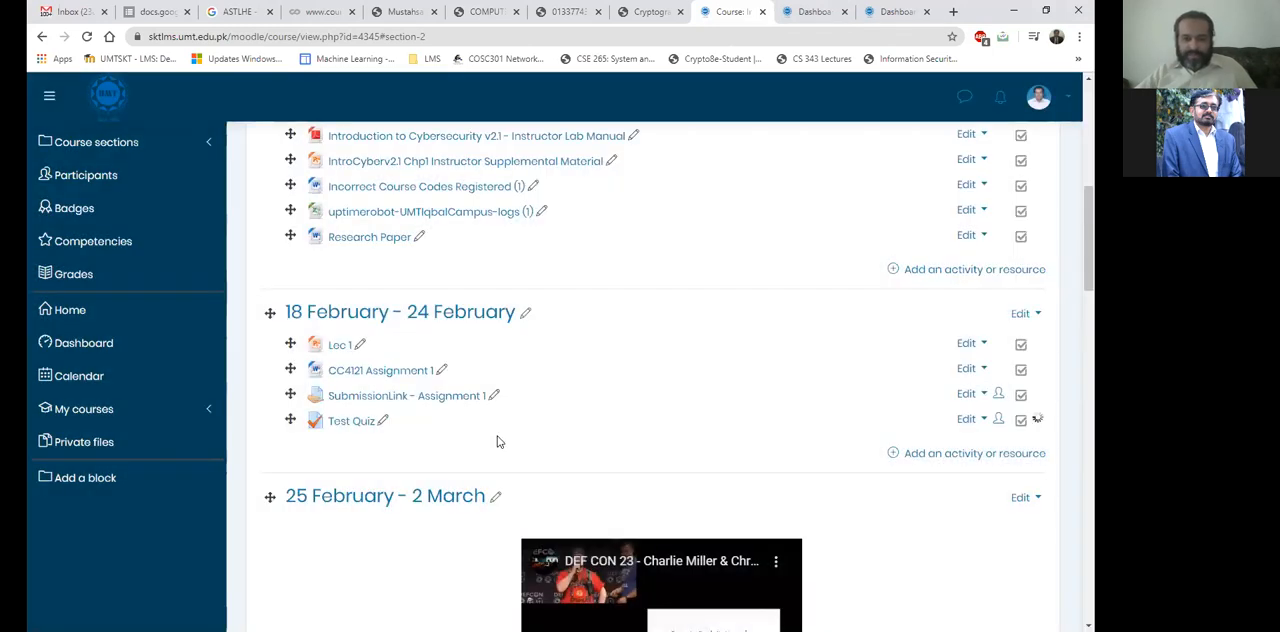
Delete the Test Assignment from the 17 March - 23 March section and confirm the deletion.
scroll(497, 439, "down", 7)
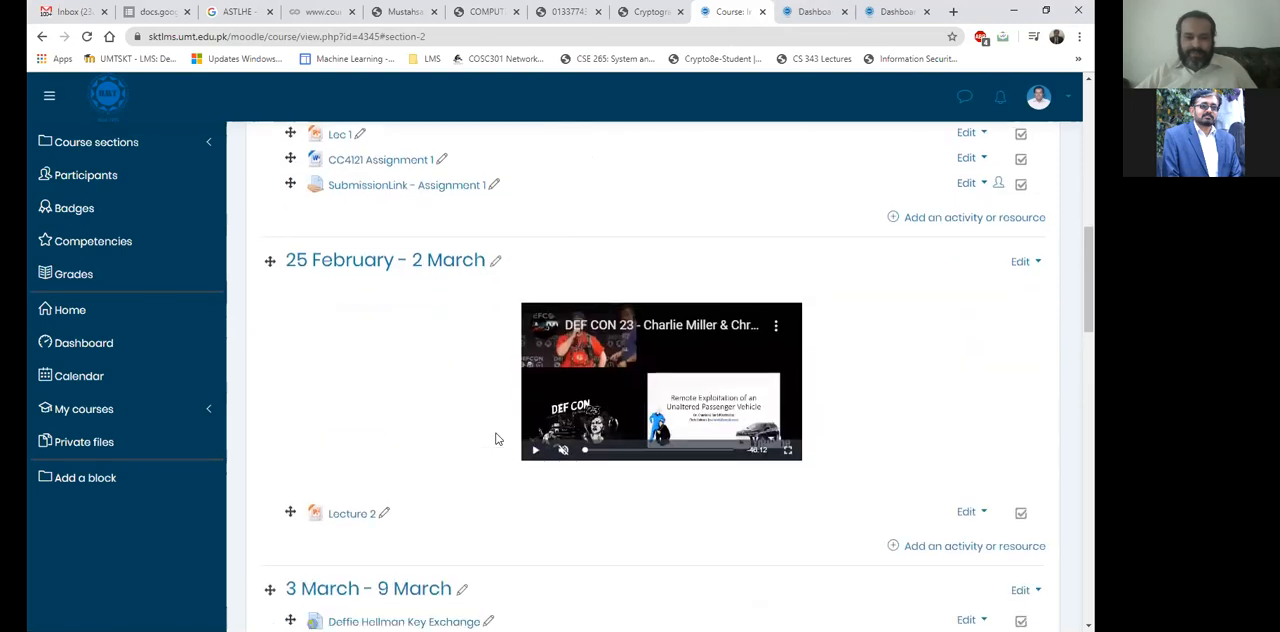
scroll(497, 439, "down", 4)
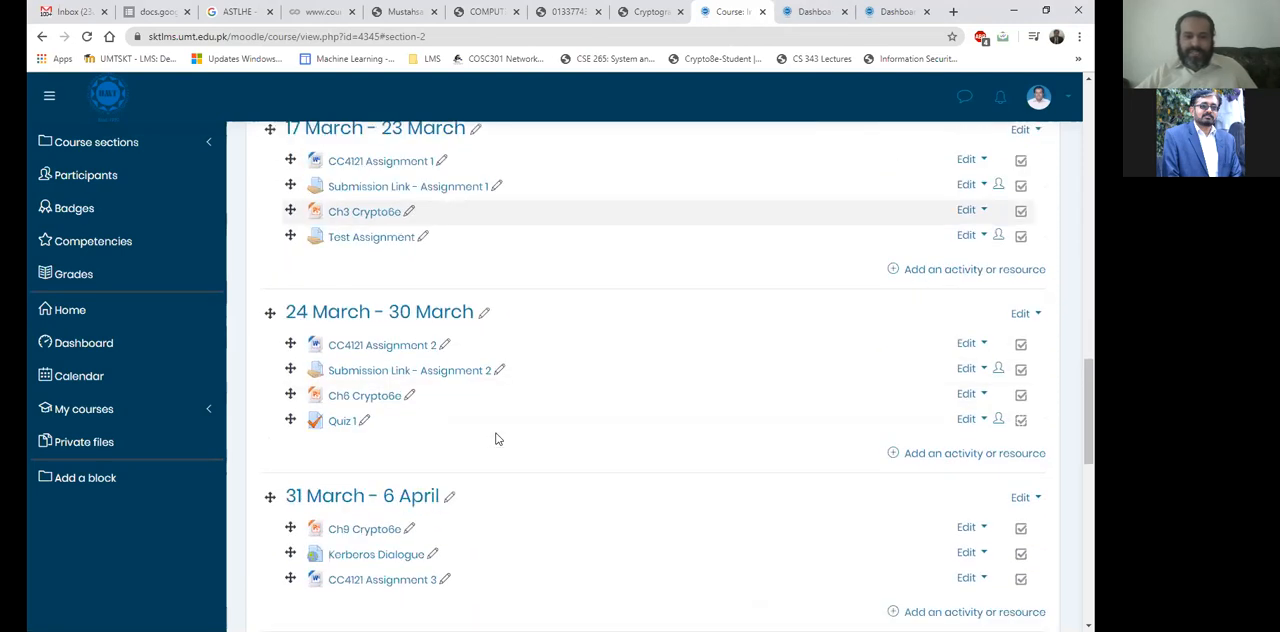
left_click(966, 236)
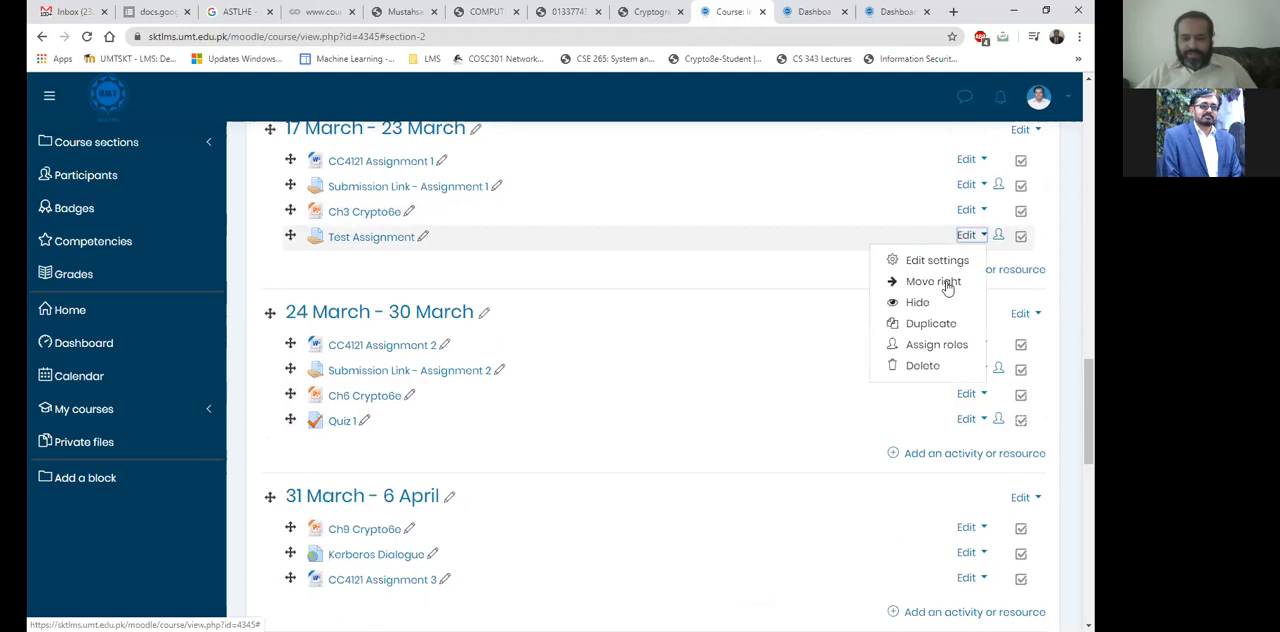
left_click(922, 365)
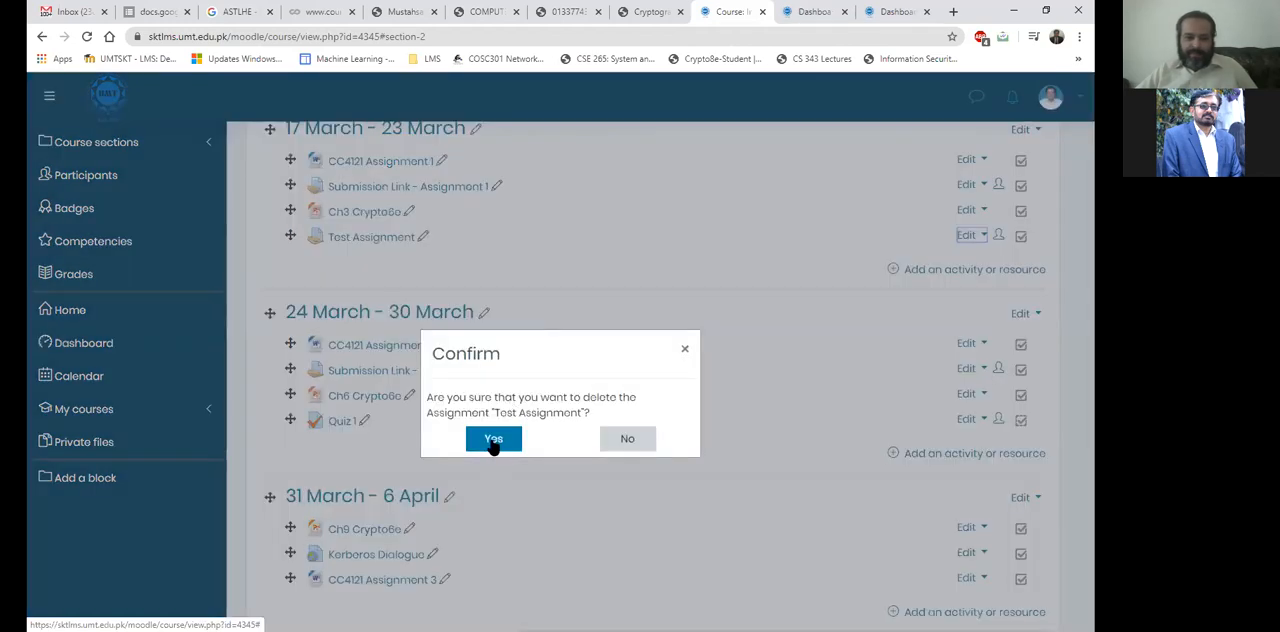
left_click(493, 441)
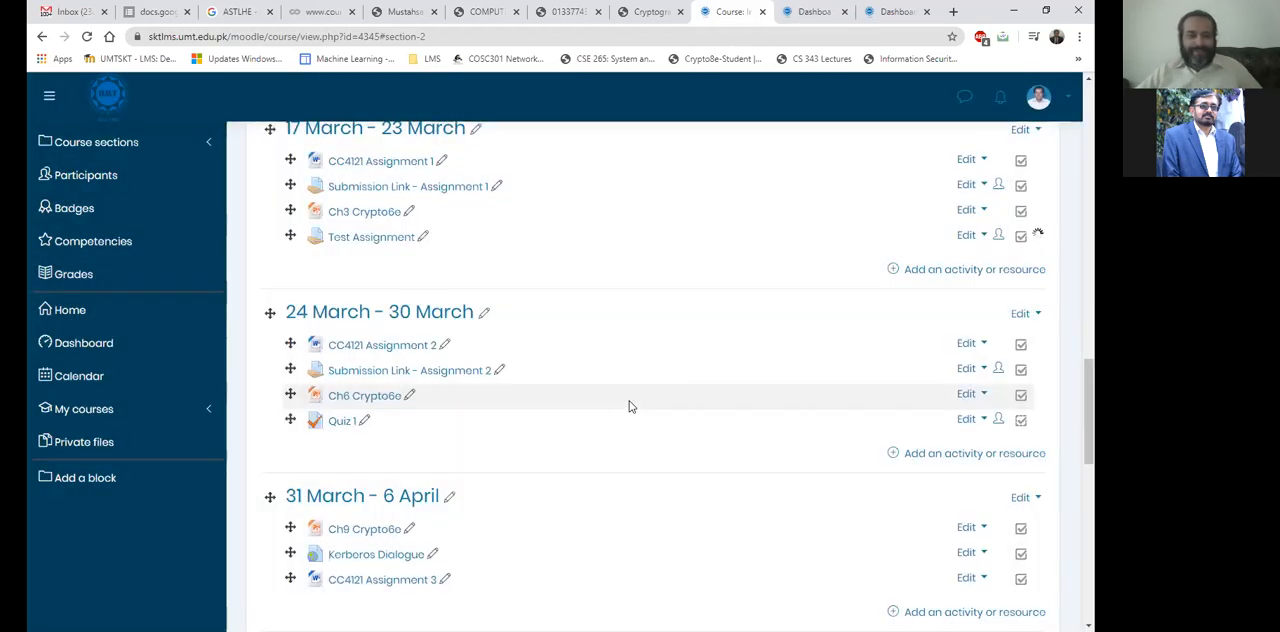
Review the lecture, assignment file and submission link in the 18 February - 24 February section.
scroll(629, 406, "up", 12)
scroll(629, 406, "up", 2)
scroll(629, 404, "down", 1)
scroll(632, 405, "down", 3)
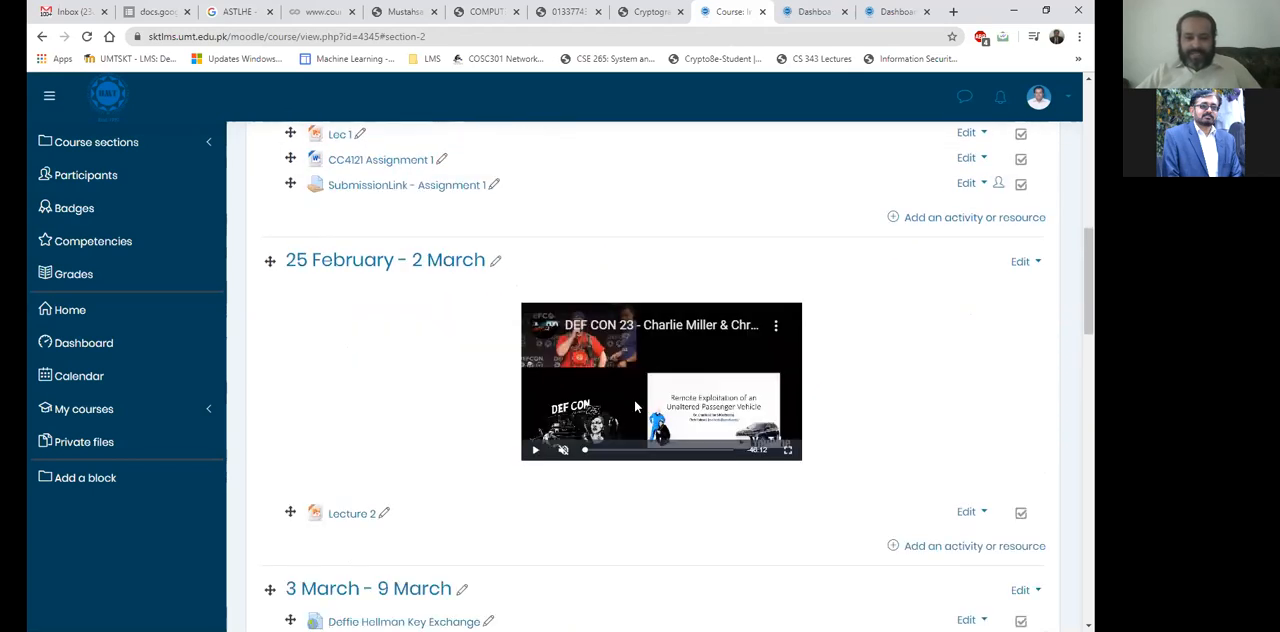
scroll(634, 401, "up", 4)
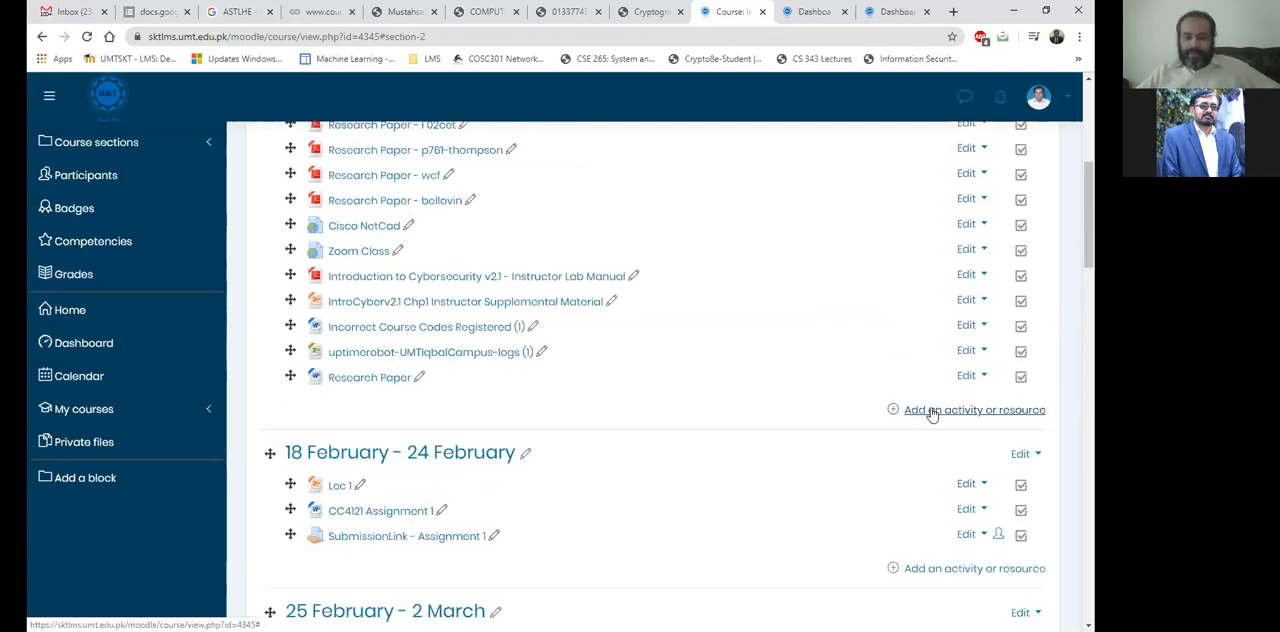
scroll(400, 387, "down", 1)
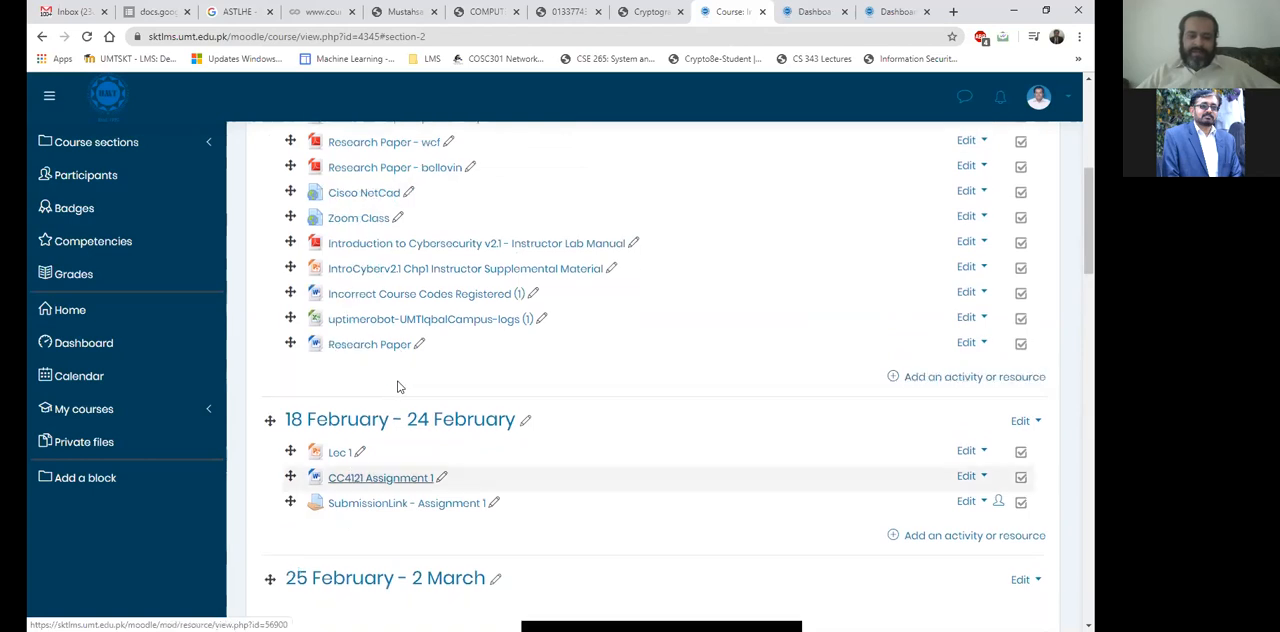
scroll(394, 374, "down", 1)
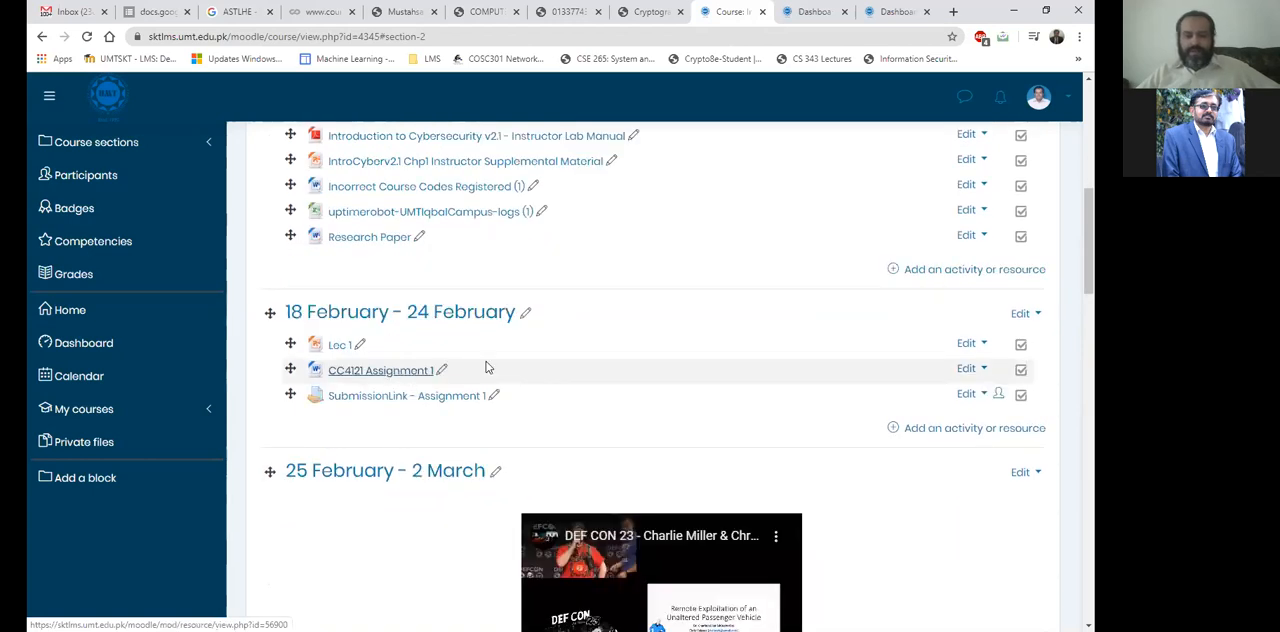
scroll(489, 368, "down", 1)
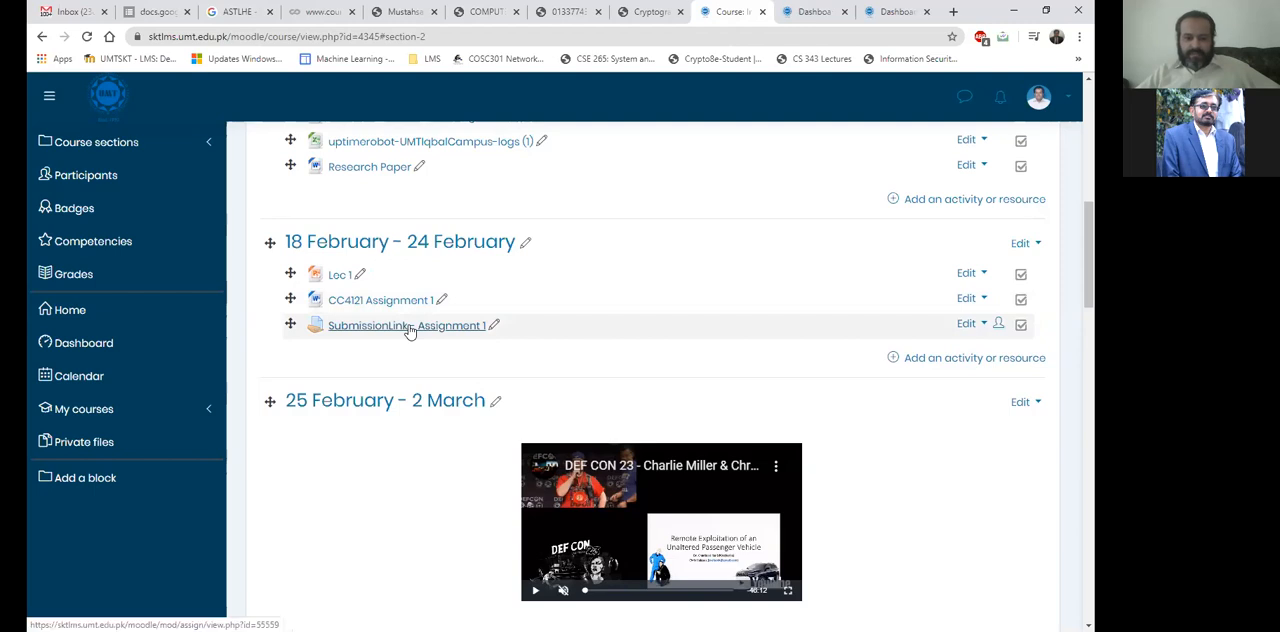
Add a new Assignment activity to the General section and name it "Test".
scroll(920, 363, "up", 1)
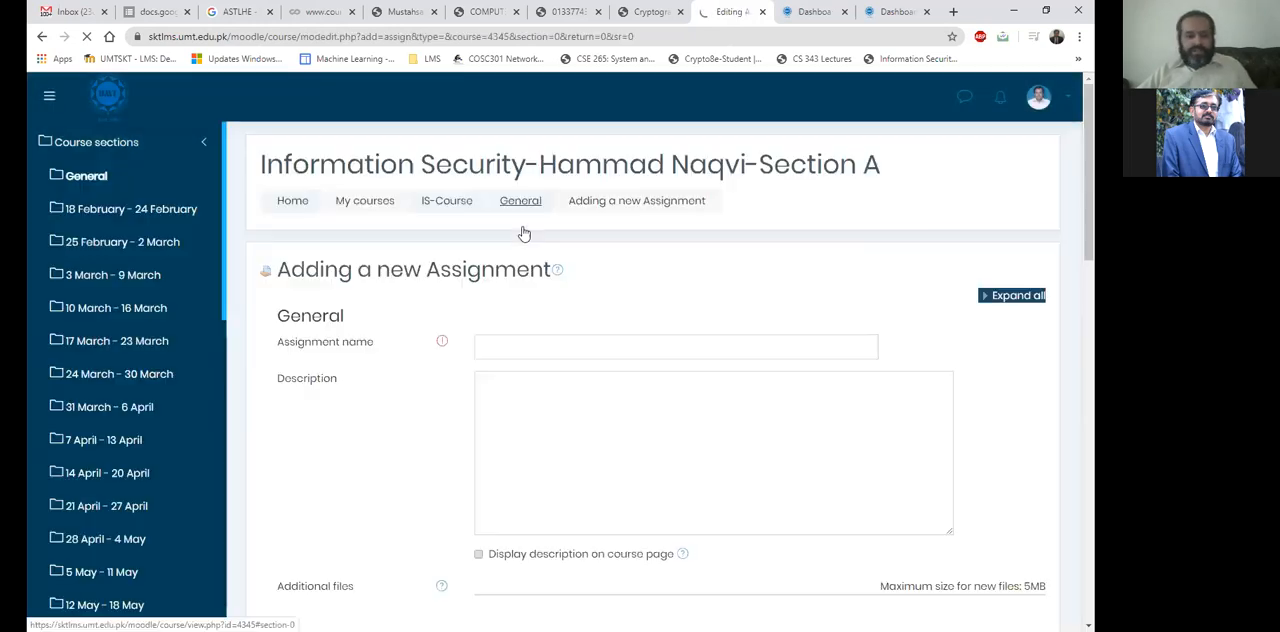
left_click(554, 340)
type("To")
type("st")
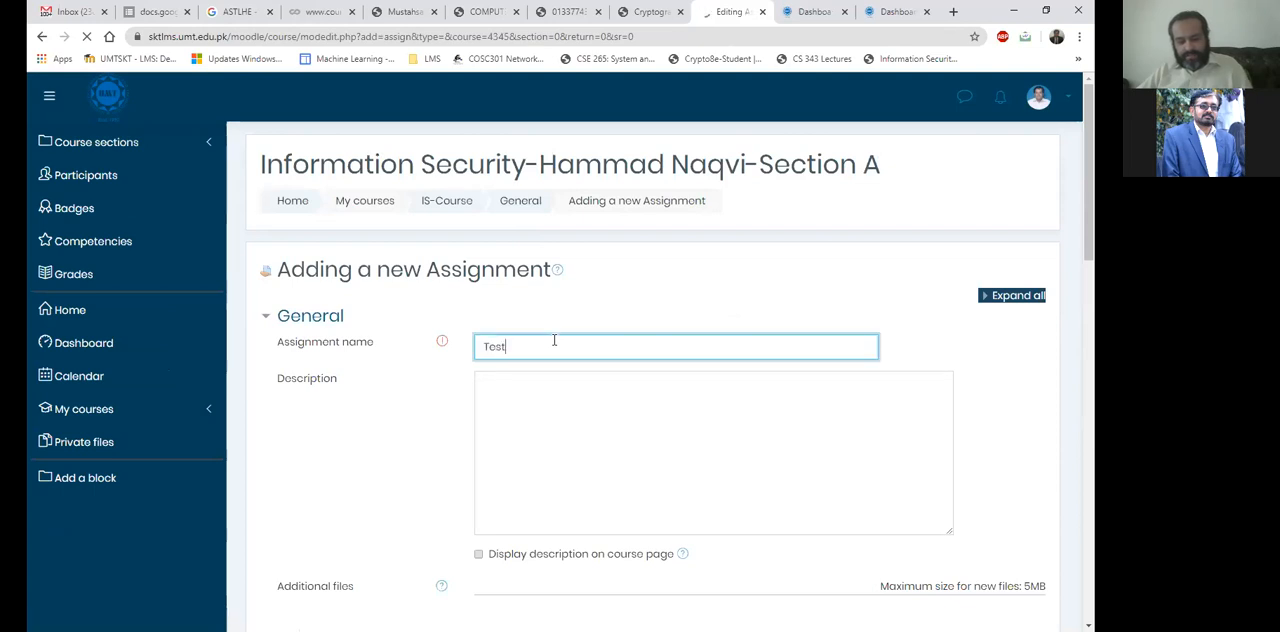
scroll(668, 280, "down", 6)
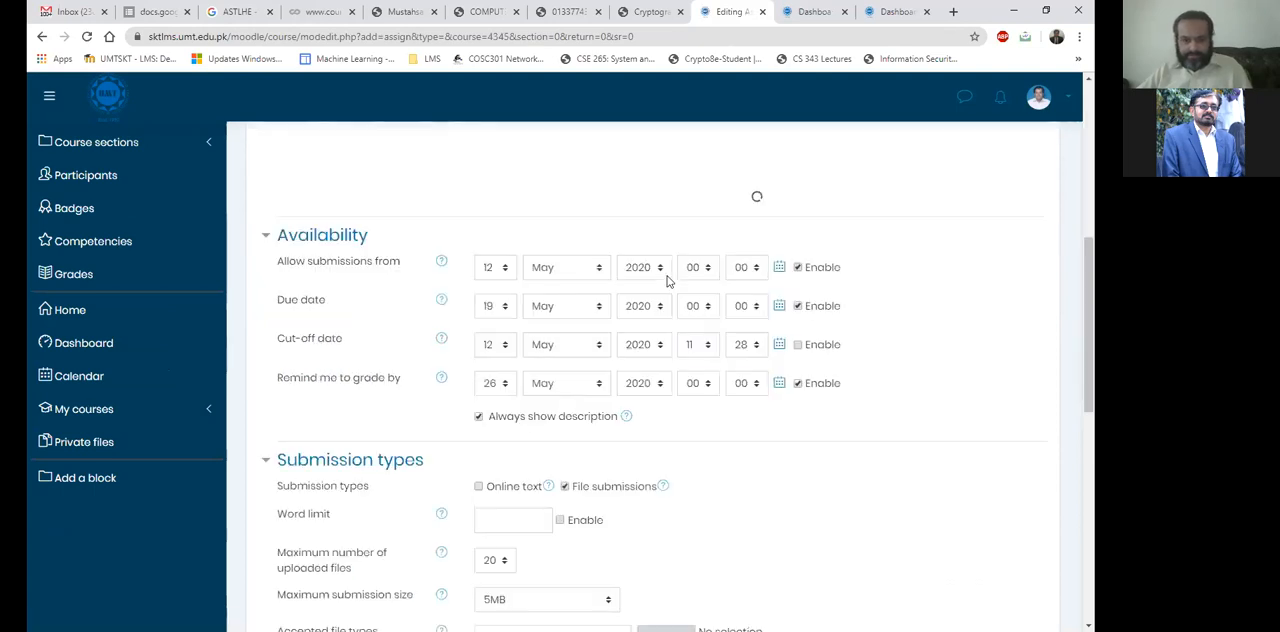
scroll(594, 345, "up", 6)
left_click(593, 350)
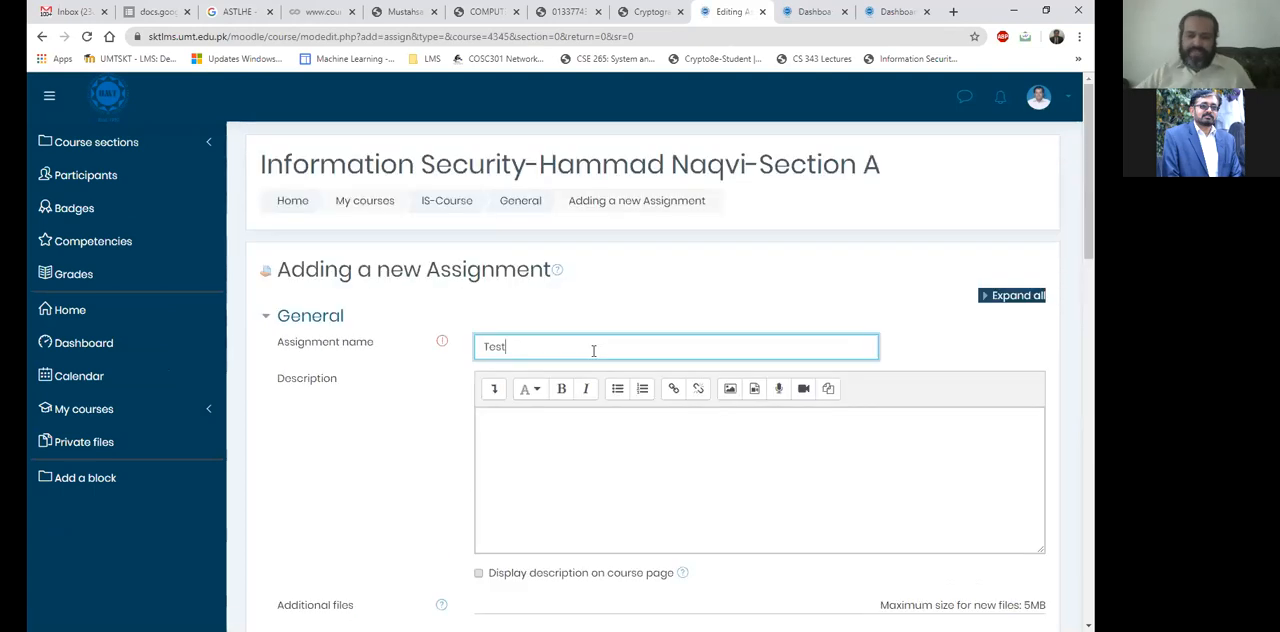
Examine the new assignment's description, additional files, availability dates and submission type settings.
left_click(573, 427)
scroll(562, 423, "down", 1)
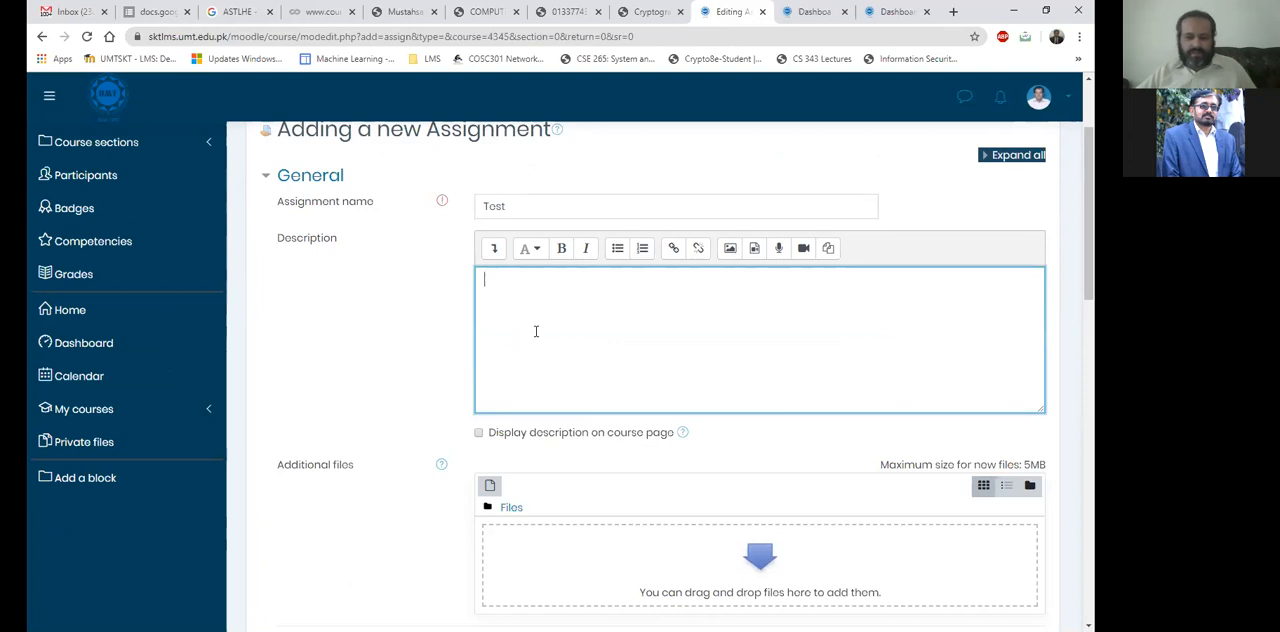
scroll(536, 338, "down", 2)
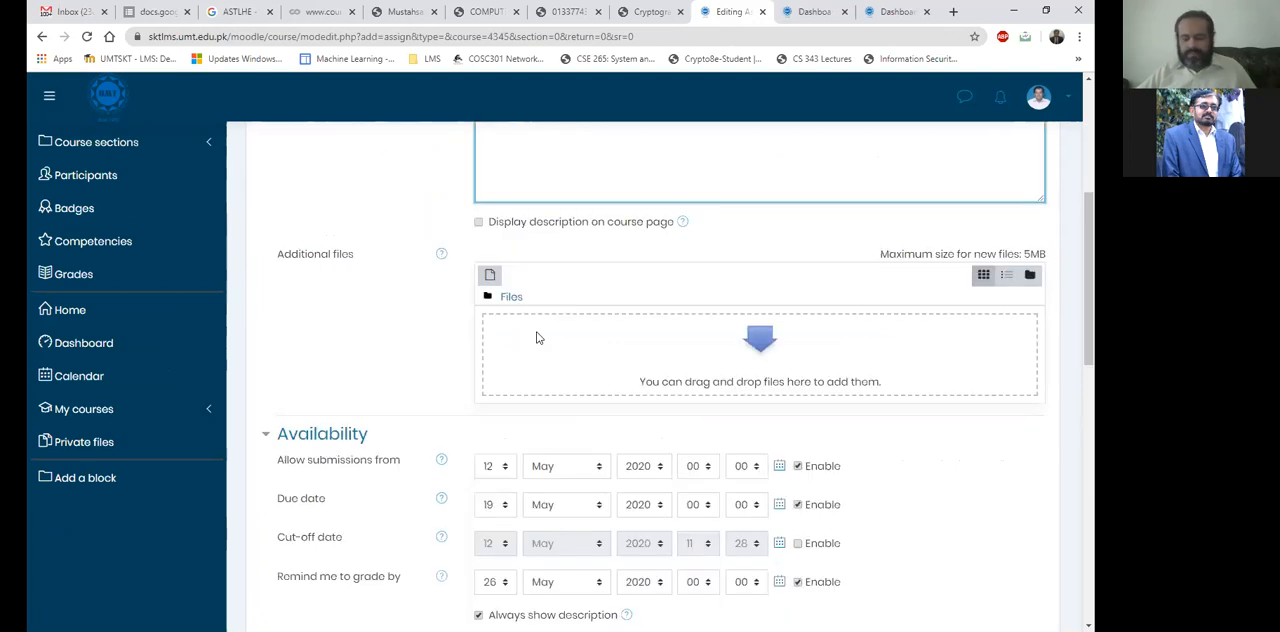
scroll(690, 300, "up", 2)
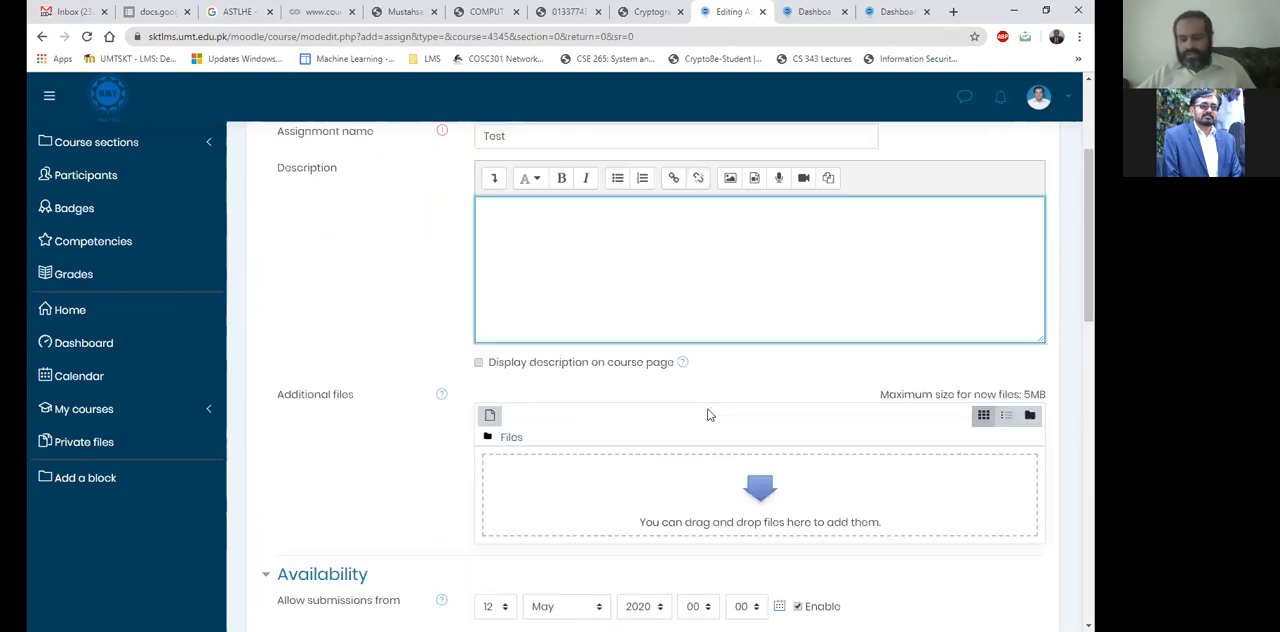
scroll(715, 423, "down", 1)
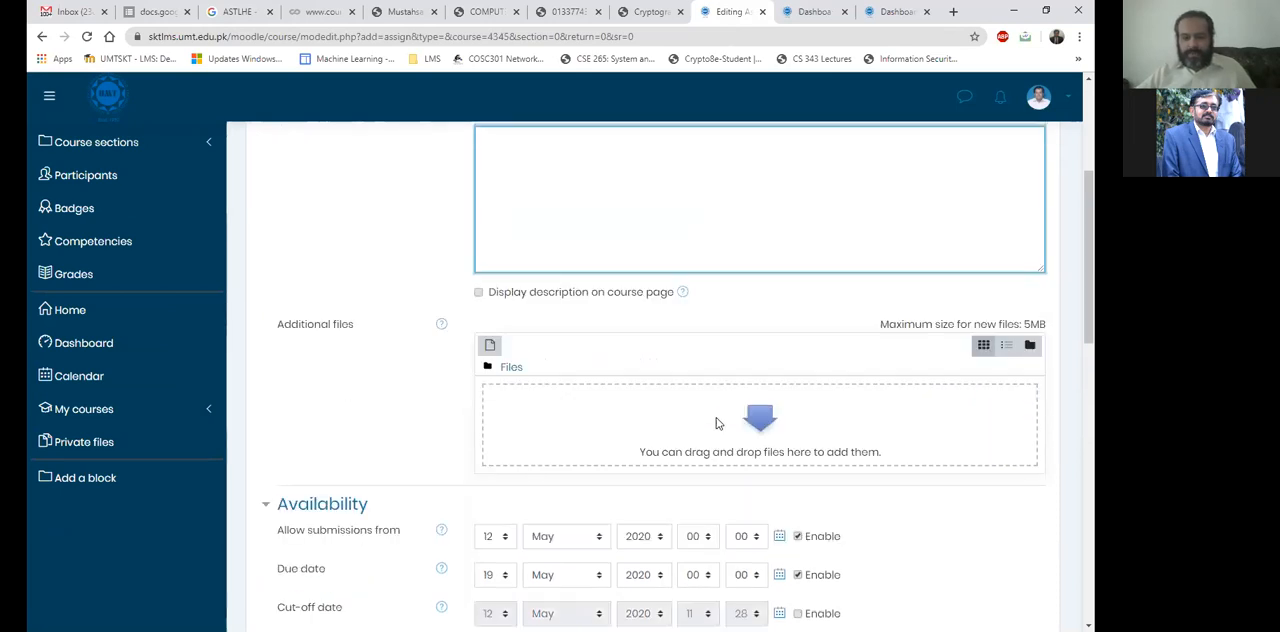
scroll(716, 423, "down", 4)
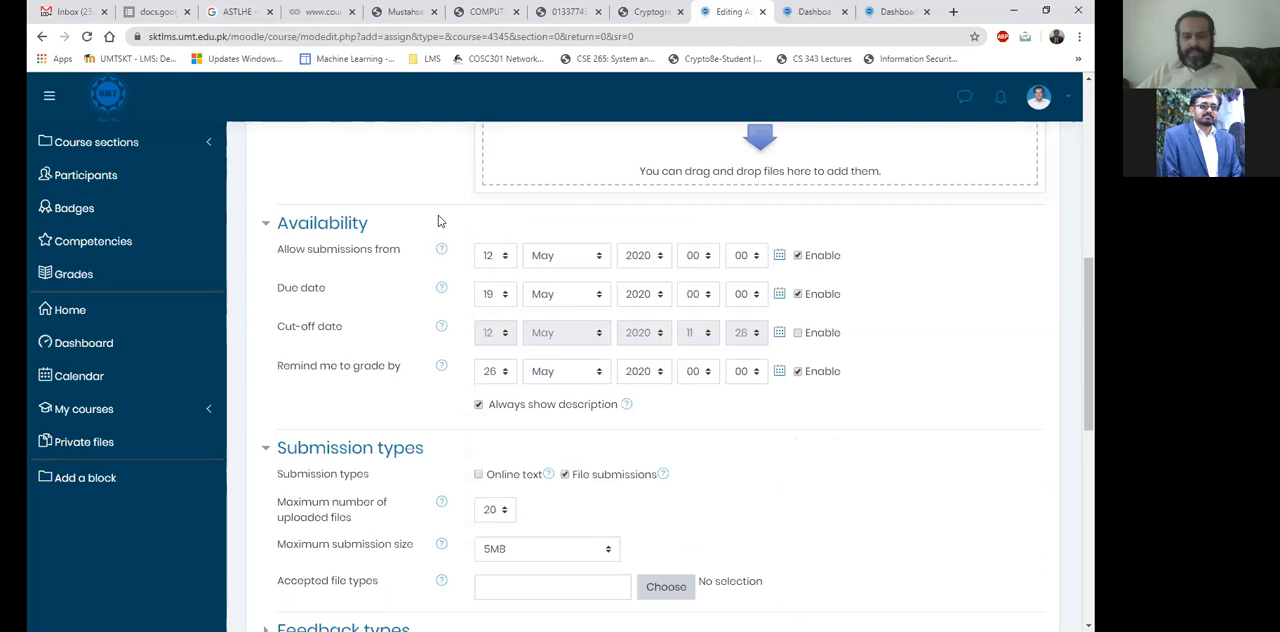
scroll(455, 243, "down", 3)
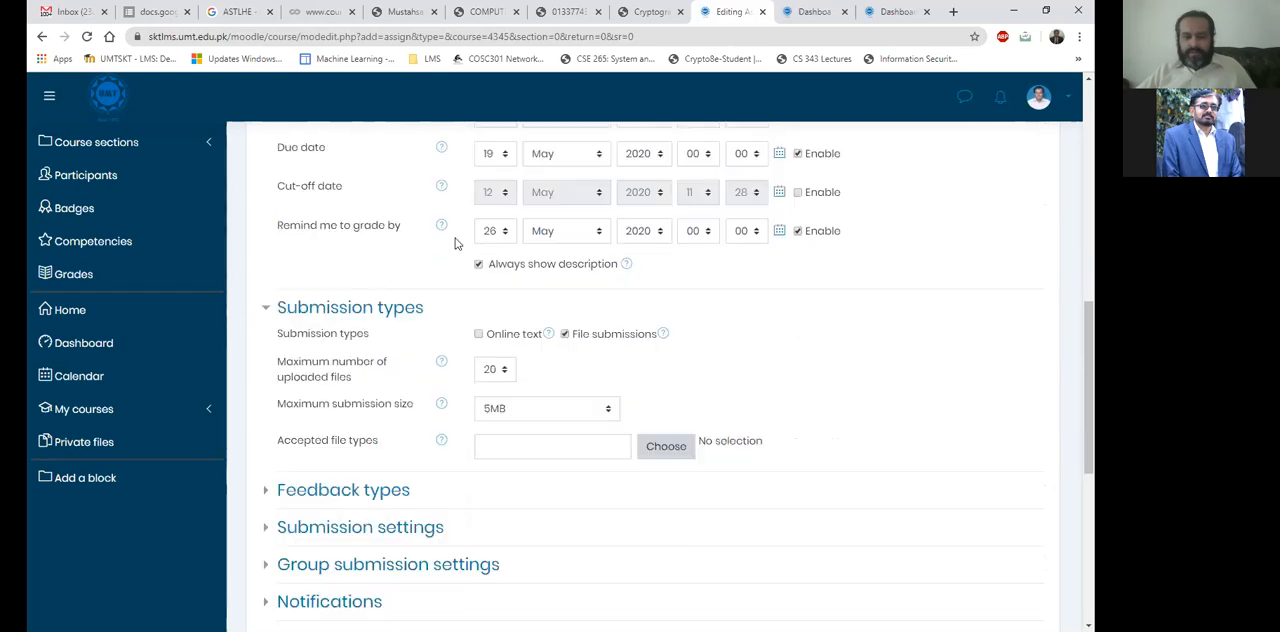
scroll(455, 243, "up", 1)
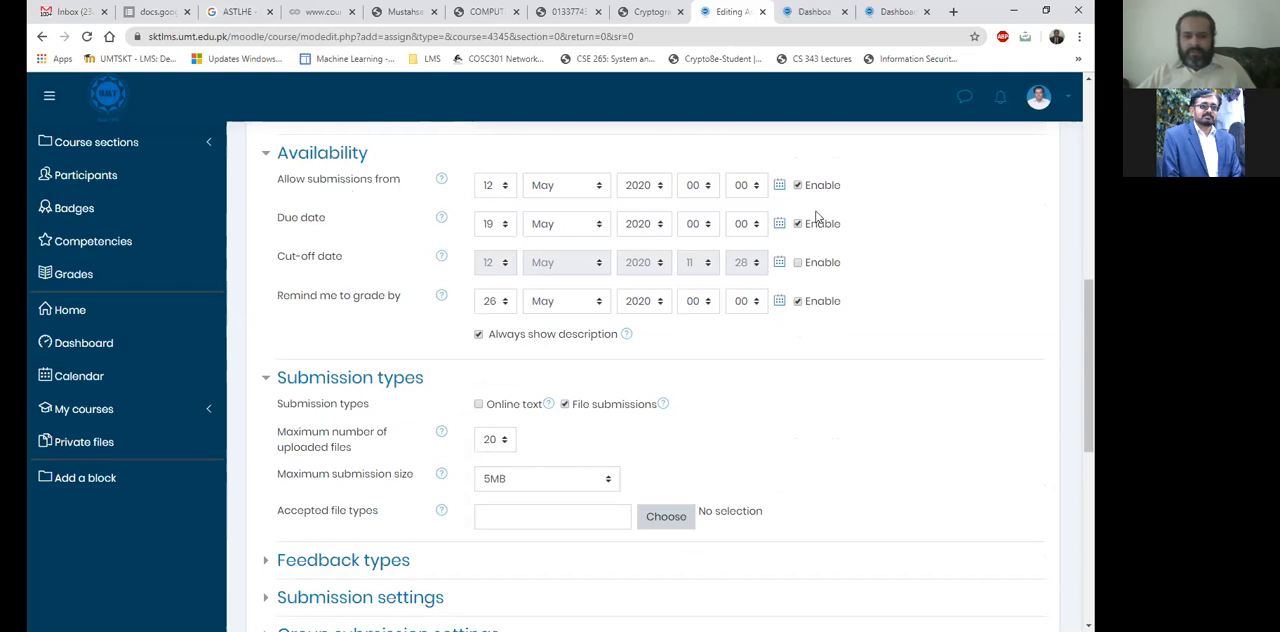
Enable the assignment's cut-off date and set it to 20 May 2020 at 00:00.
left_click(812, 266)
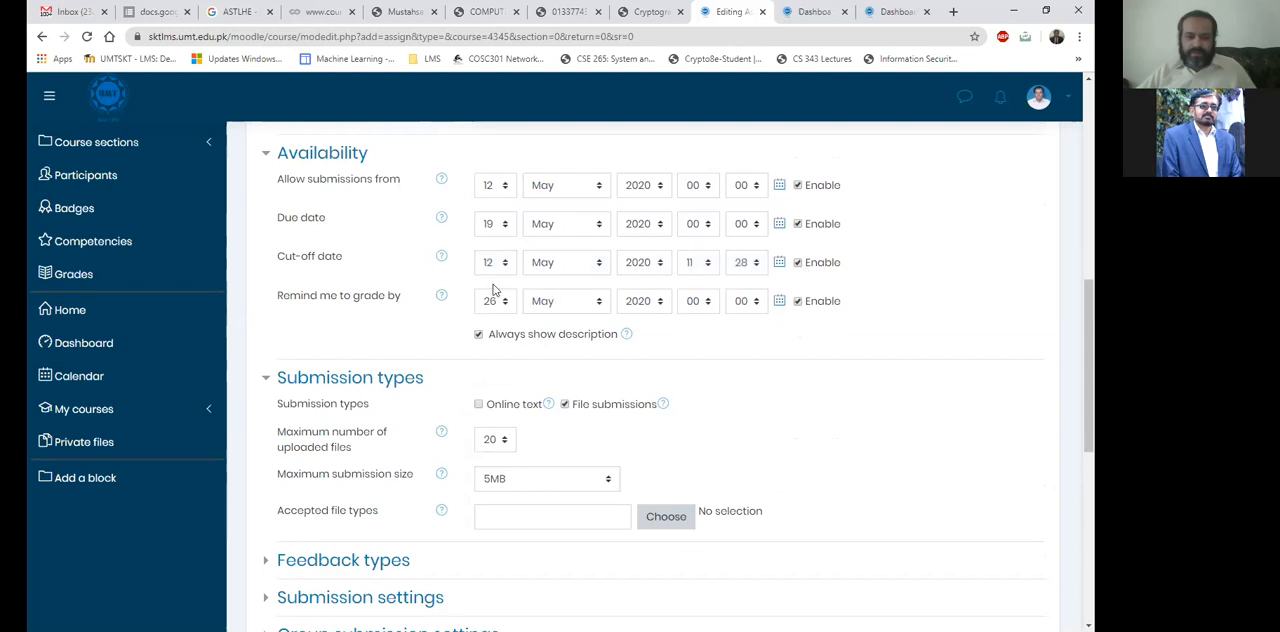
left_click(490, 262)
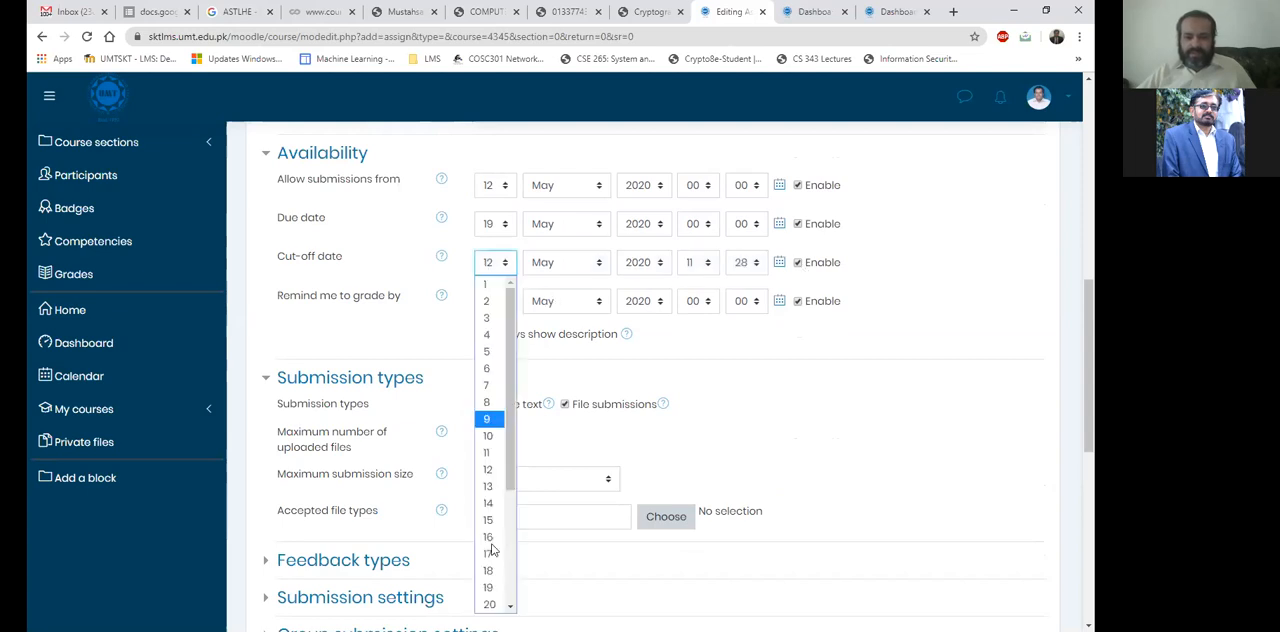
left_click(489, 590)
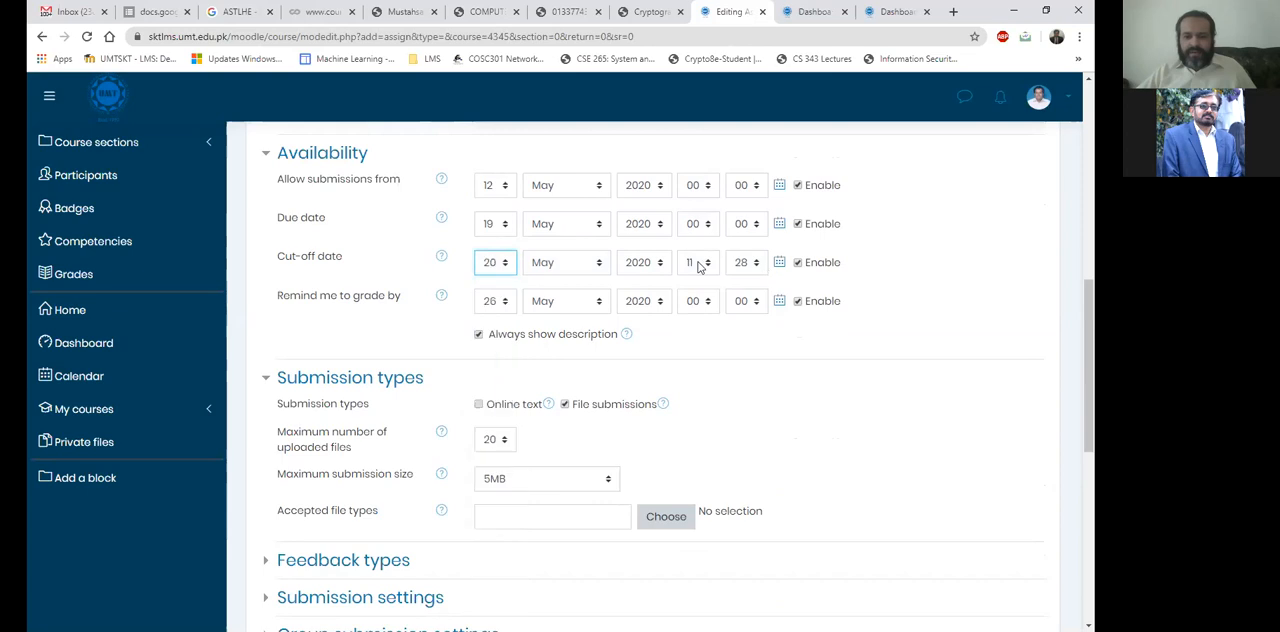
left_click(700, 266)
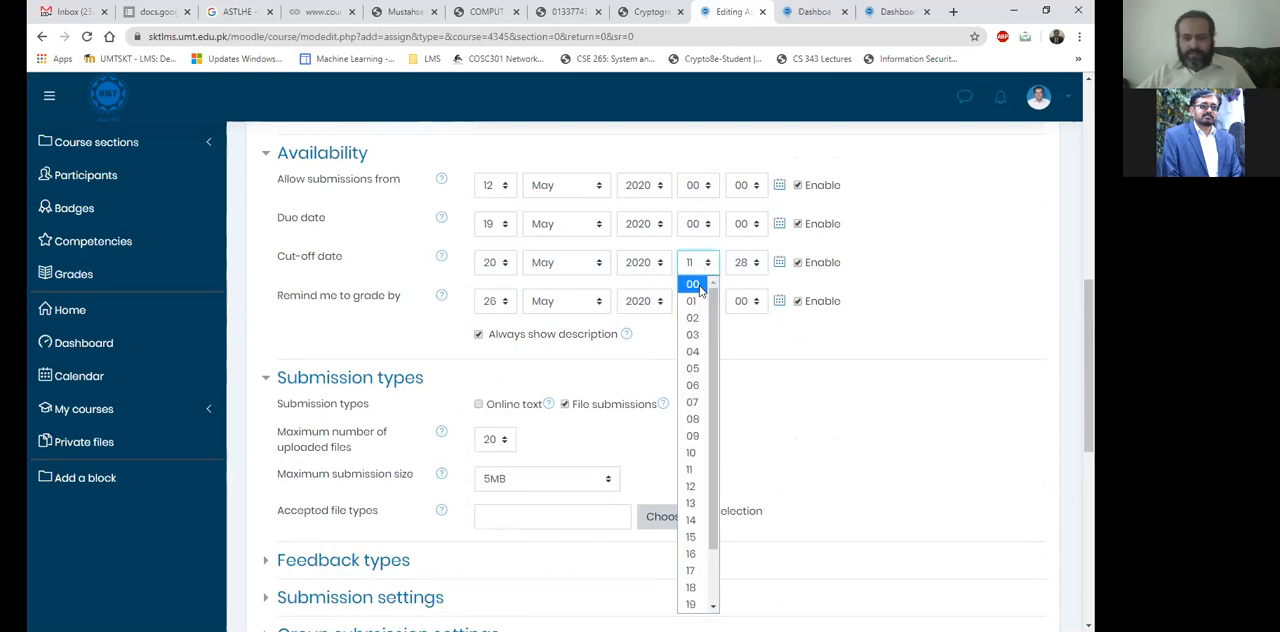
left_click(702, 288)
left_click(740, 262)
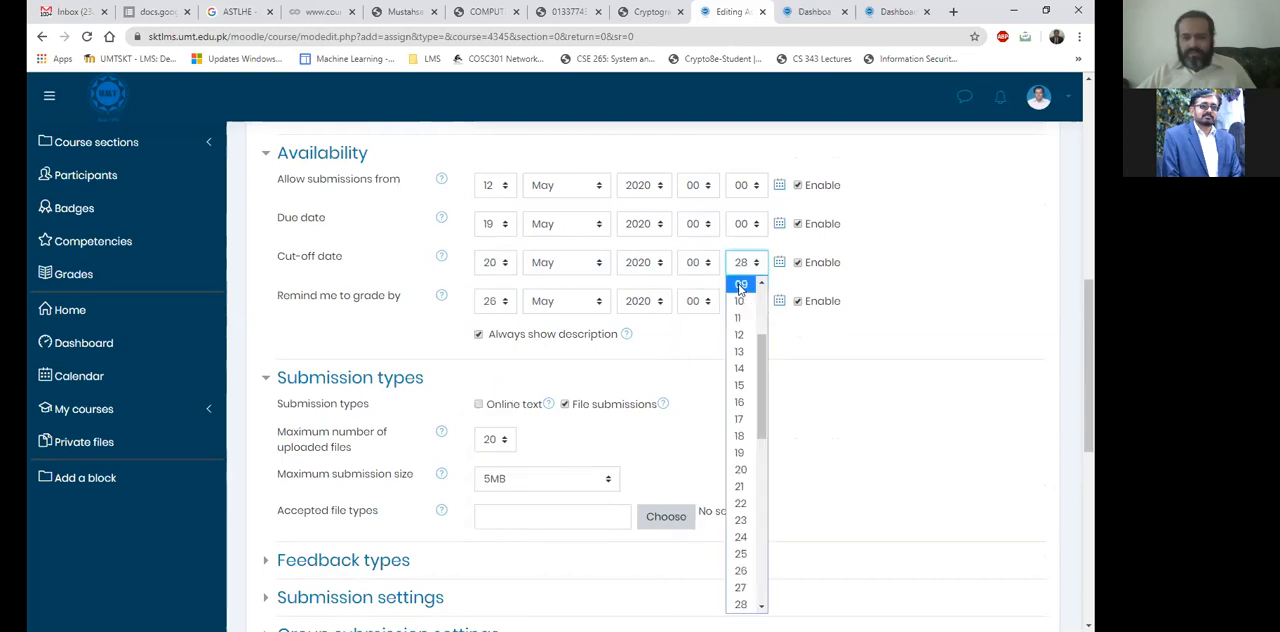
scroll(742, 300, "up", 5)
key("Return")
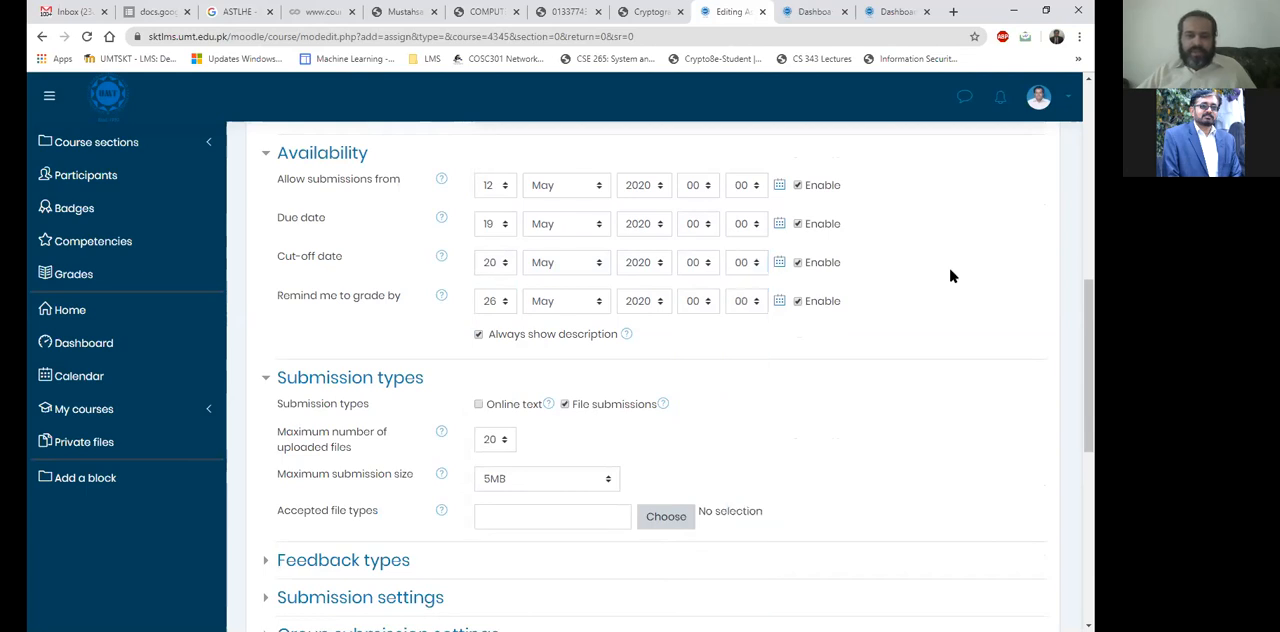
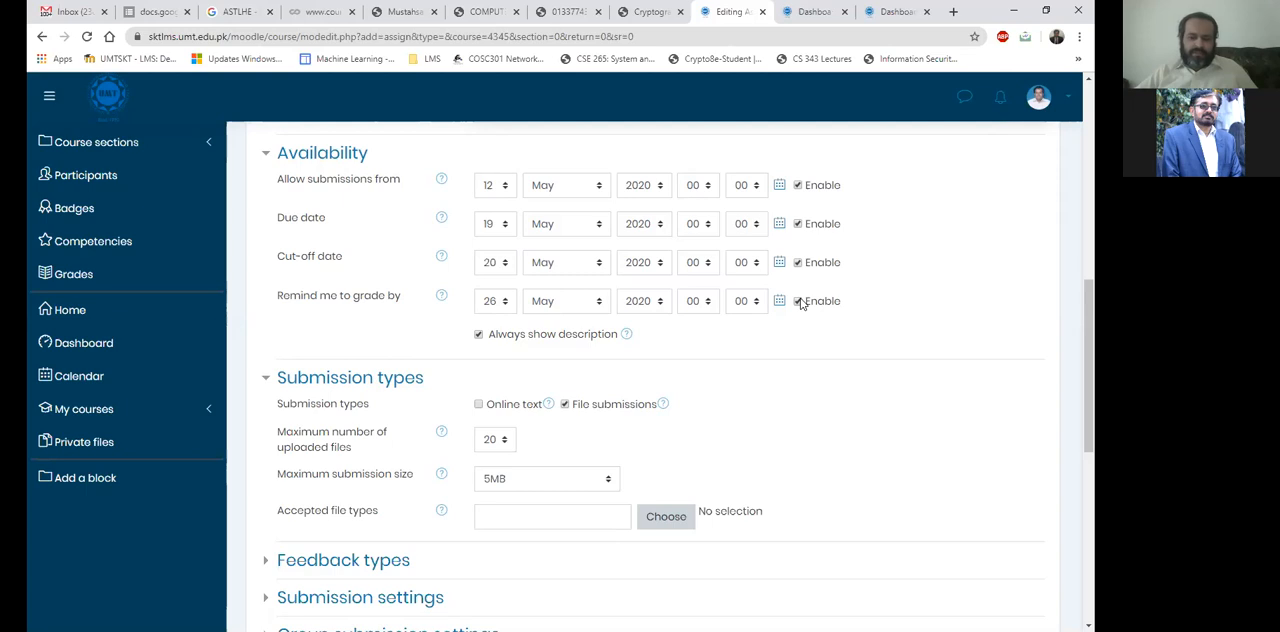
Switch the assignment to online text submissions only, enable a 500-word limit and read the word limit's help.
scroll(551, 409, "down", 3)
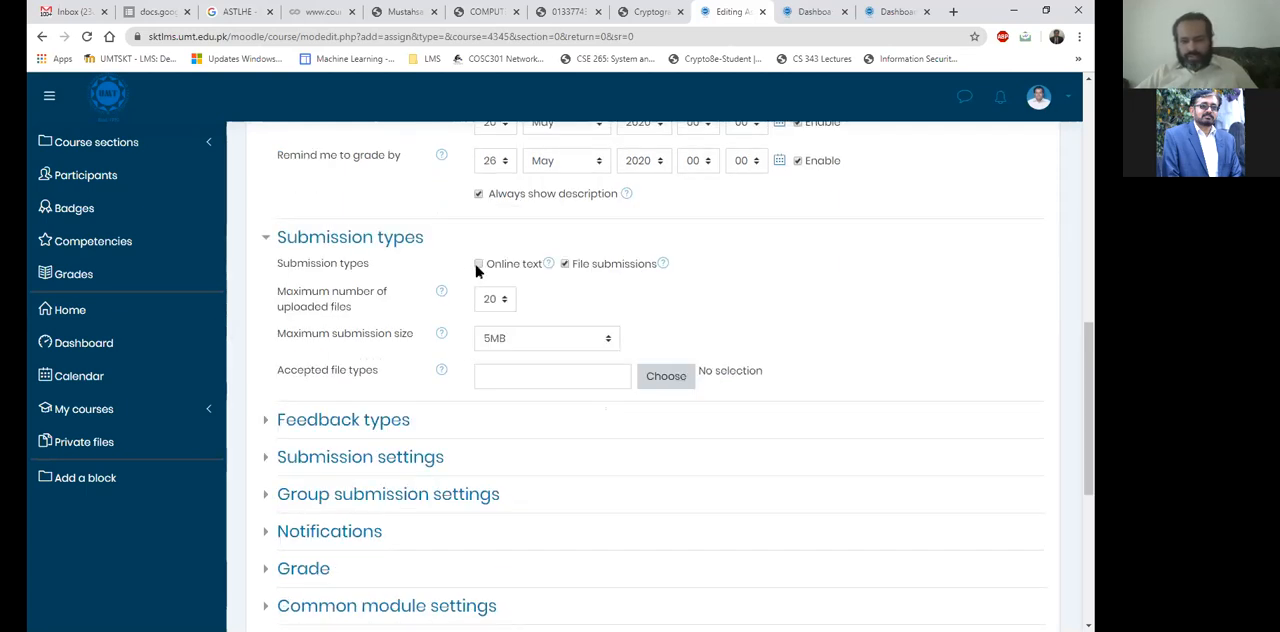
left_click(478, 265)
left_click(478, 265)
left_click(565, 264)
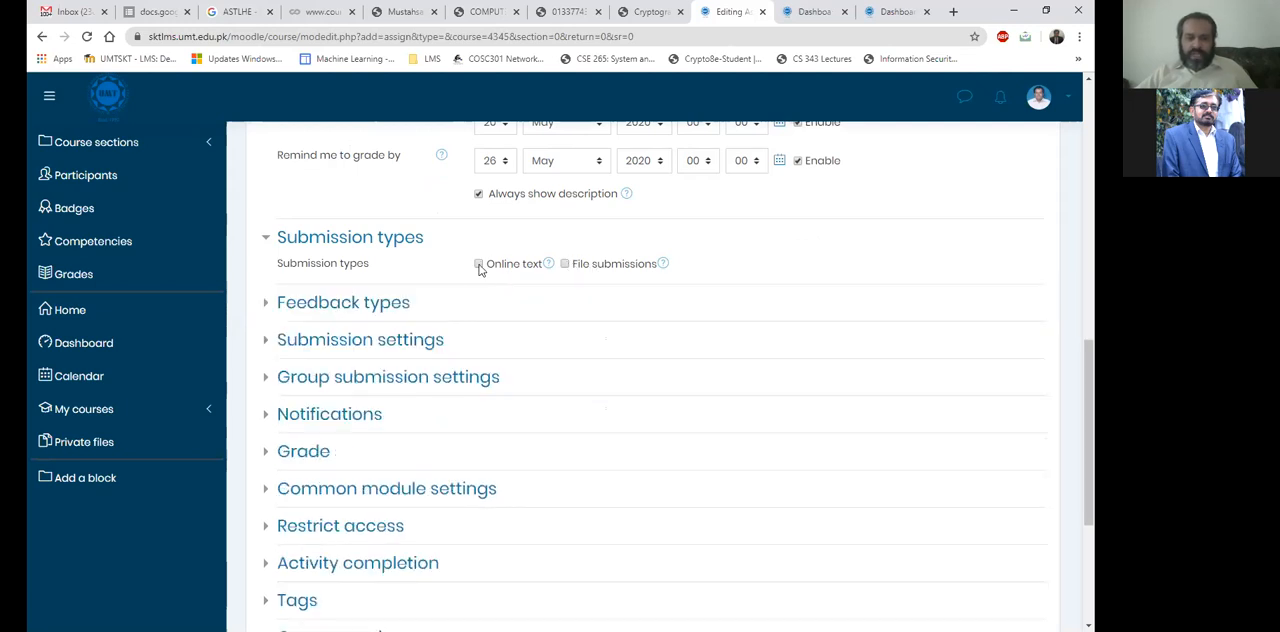
left_click(479, 264)
left_click(560, 298)
left_click(523, 300)
type("500")
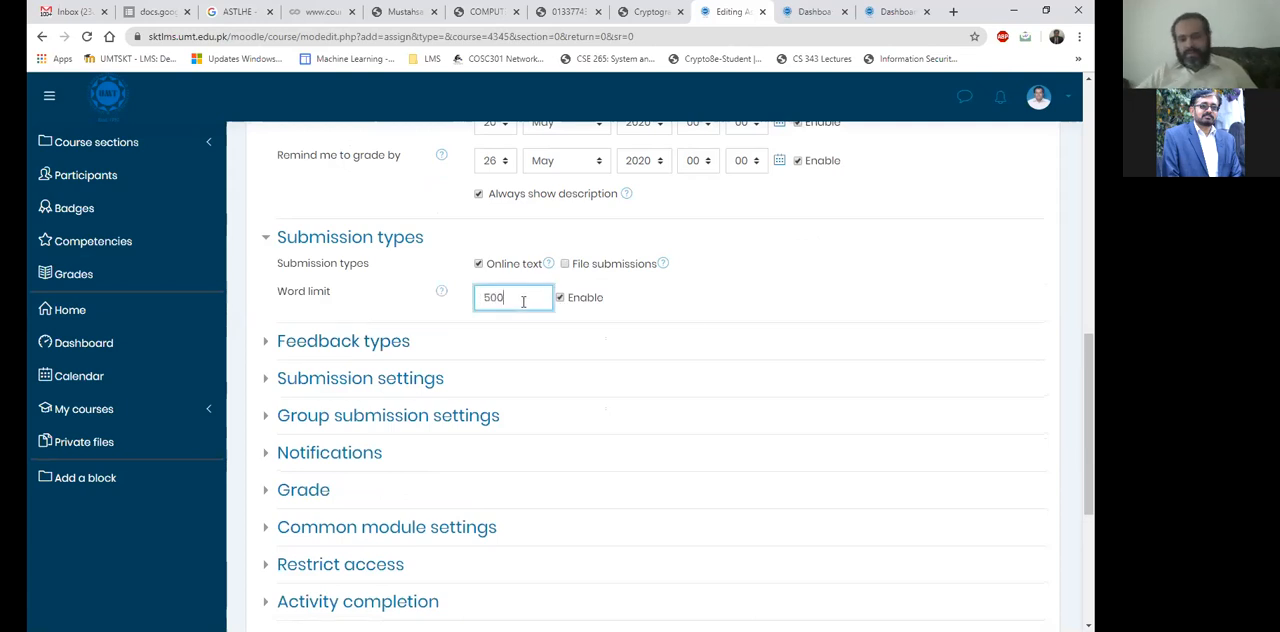
left_click(439, 296)
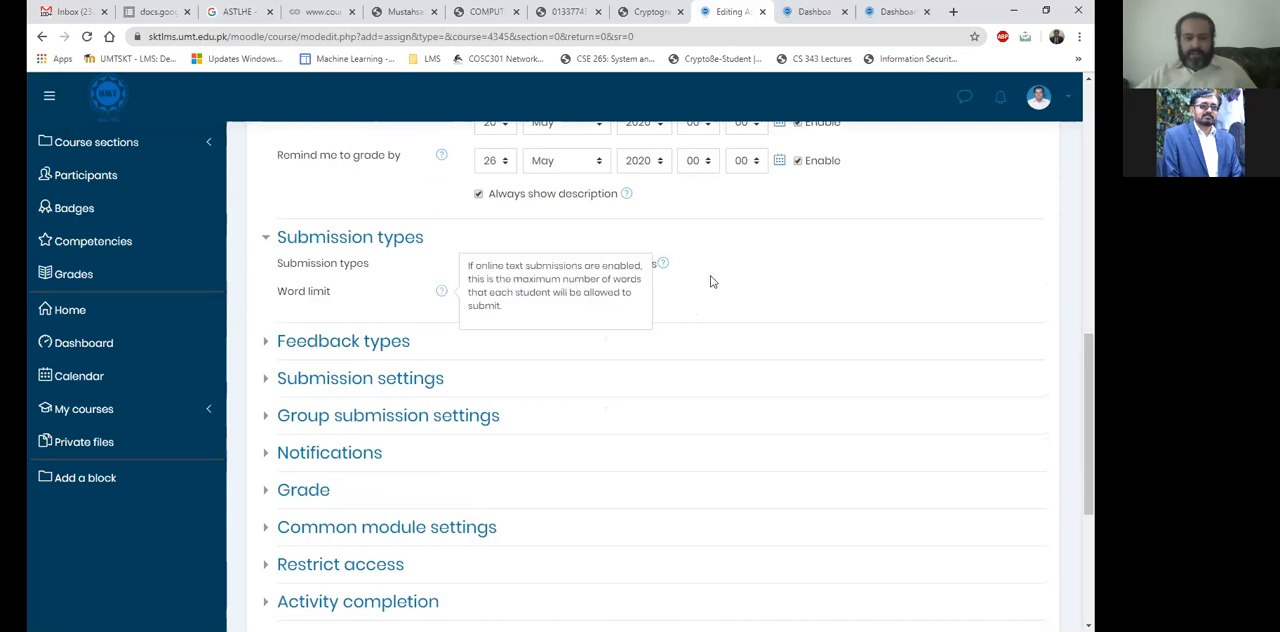
left_click(663, 305)
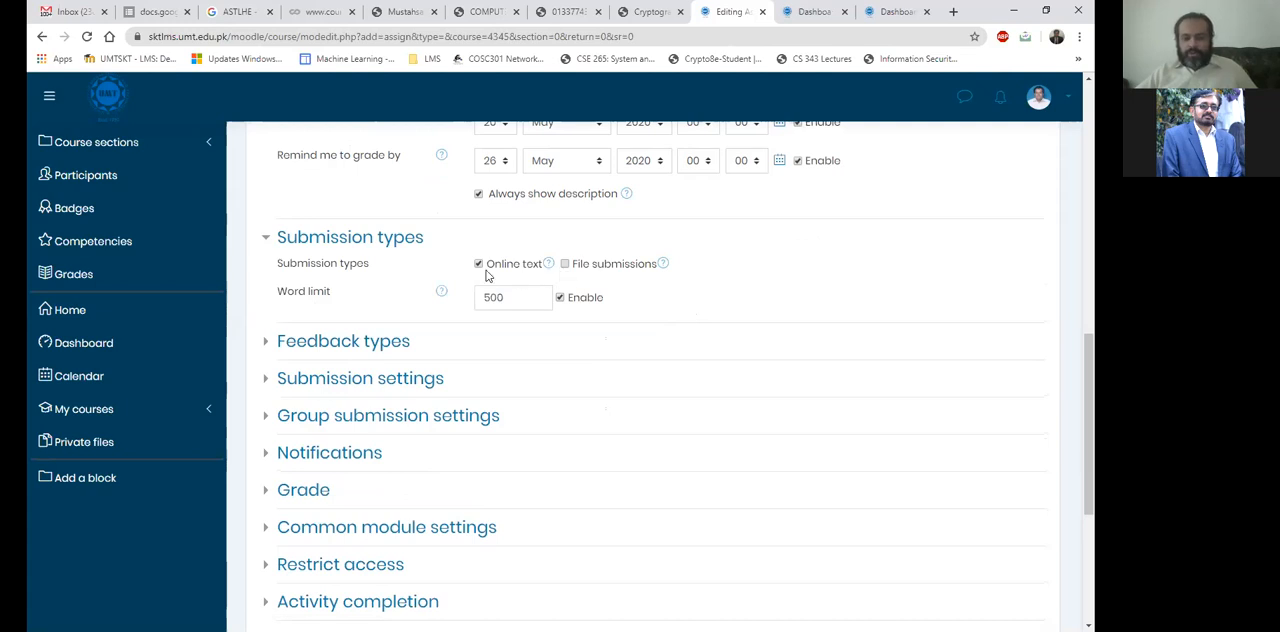
Switch the submission type back to file submissions only and set the maximum number of uploaded files to 1.
left_click(531, 266)
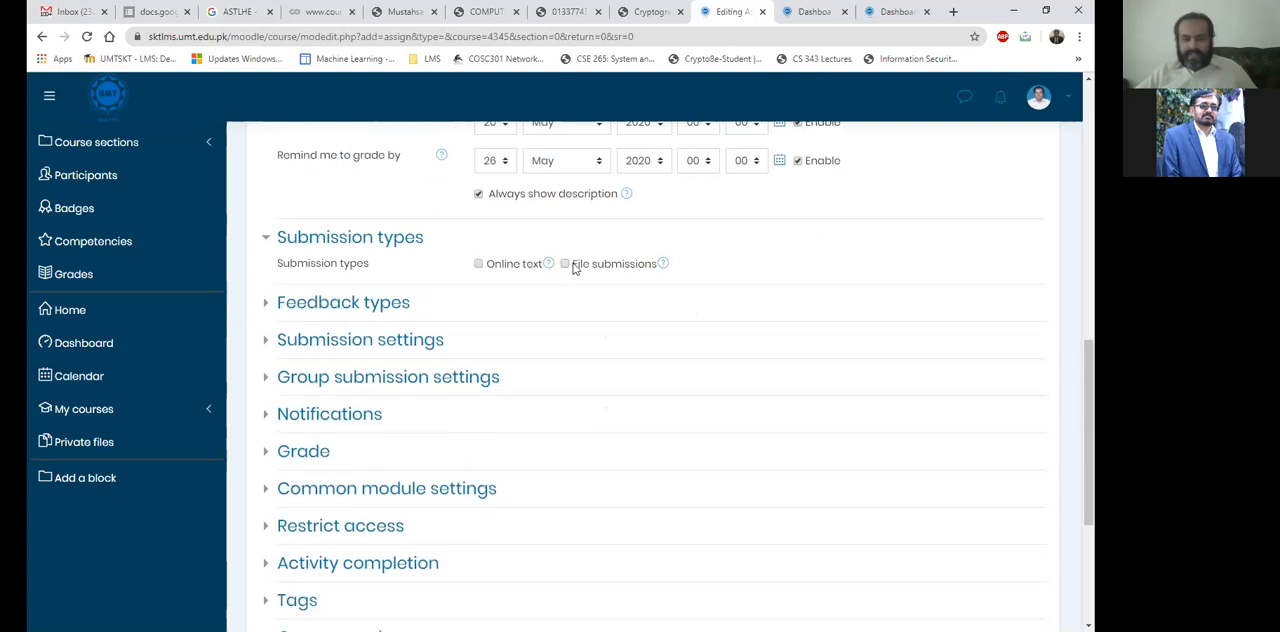
left_click(569, 264)
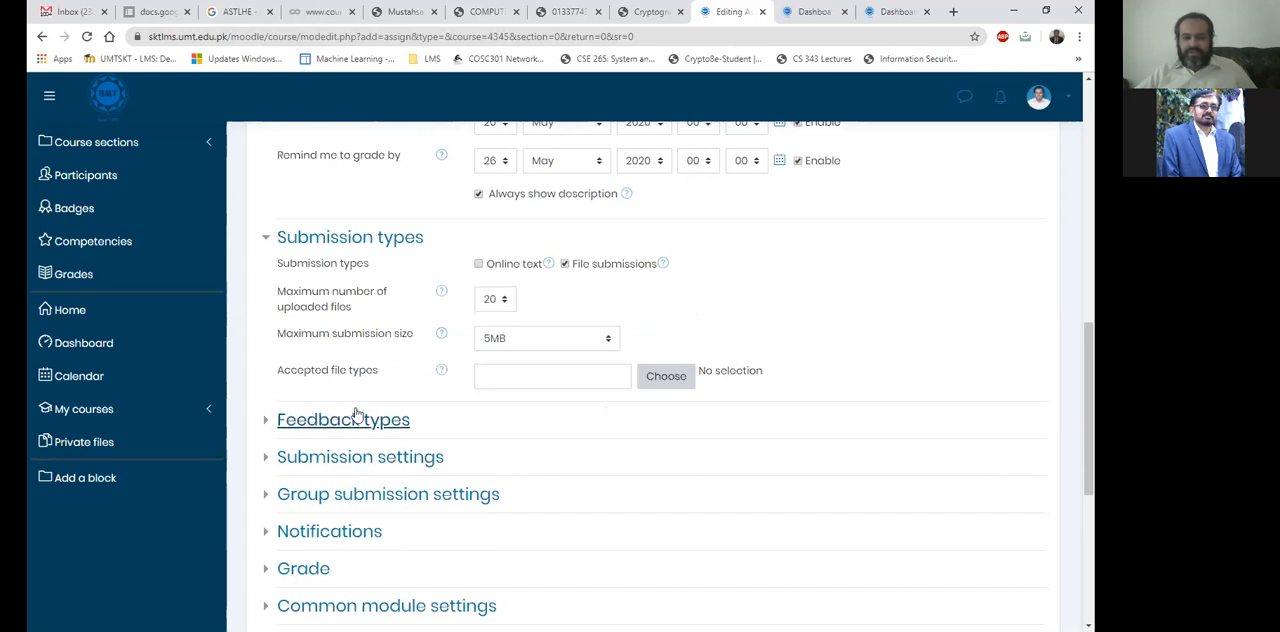
left_click(487, 305)
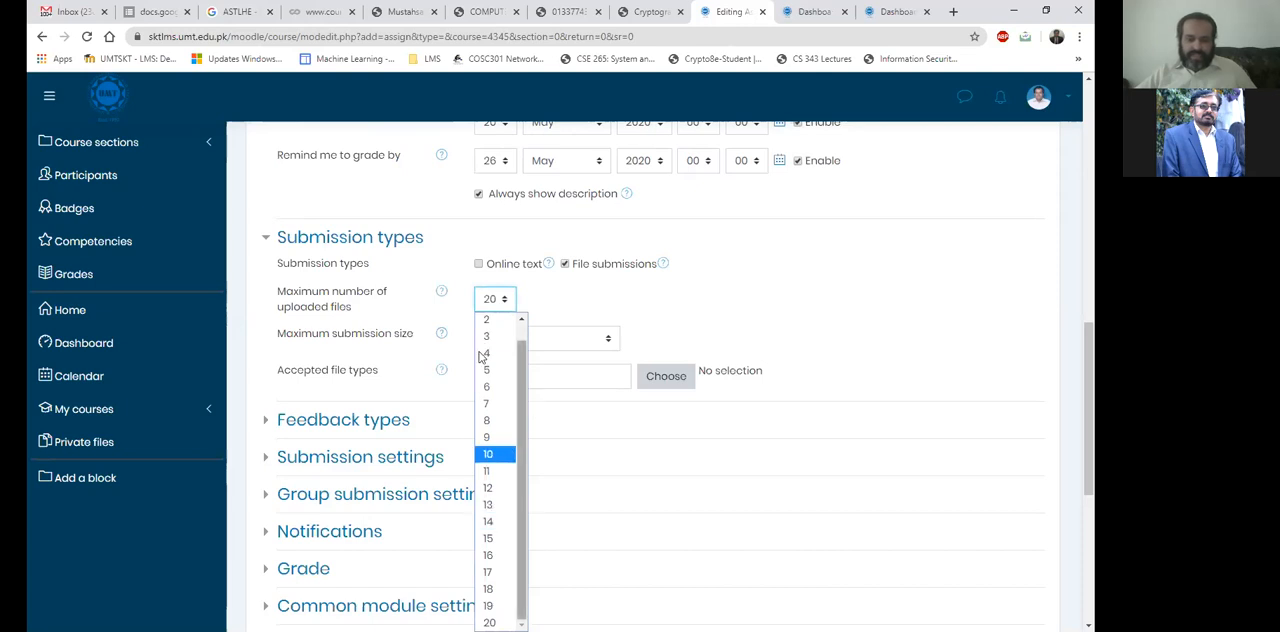
scroll(483, 355, "up", 1)
left_click(486, 320)
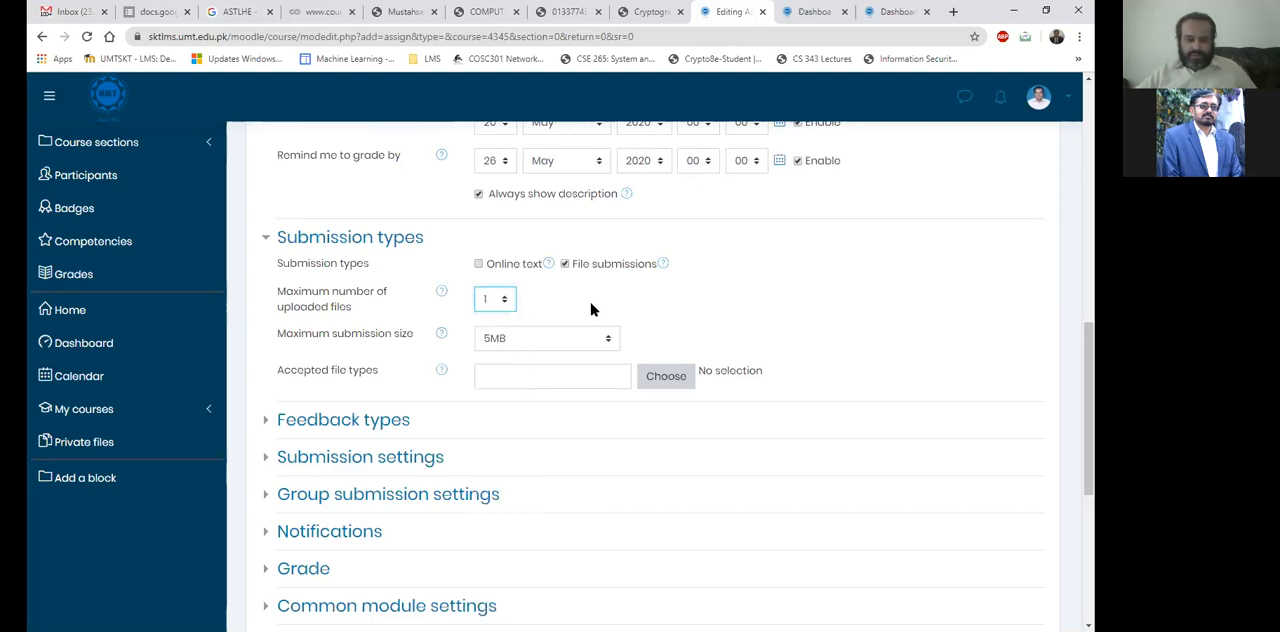
left_click(597, 308)
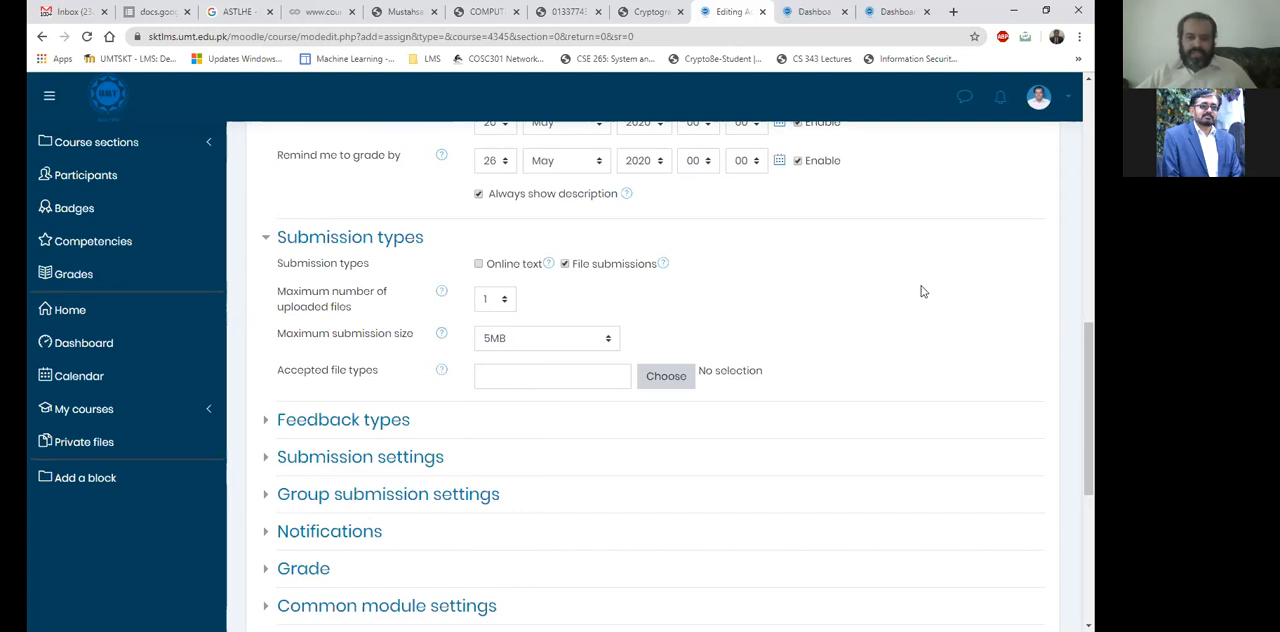
Review the available maximum submission size options for the assignment.
scroll(922, 291, "down", 1)
scroll(922, 291, "up", 1)
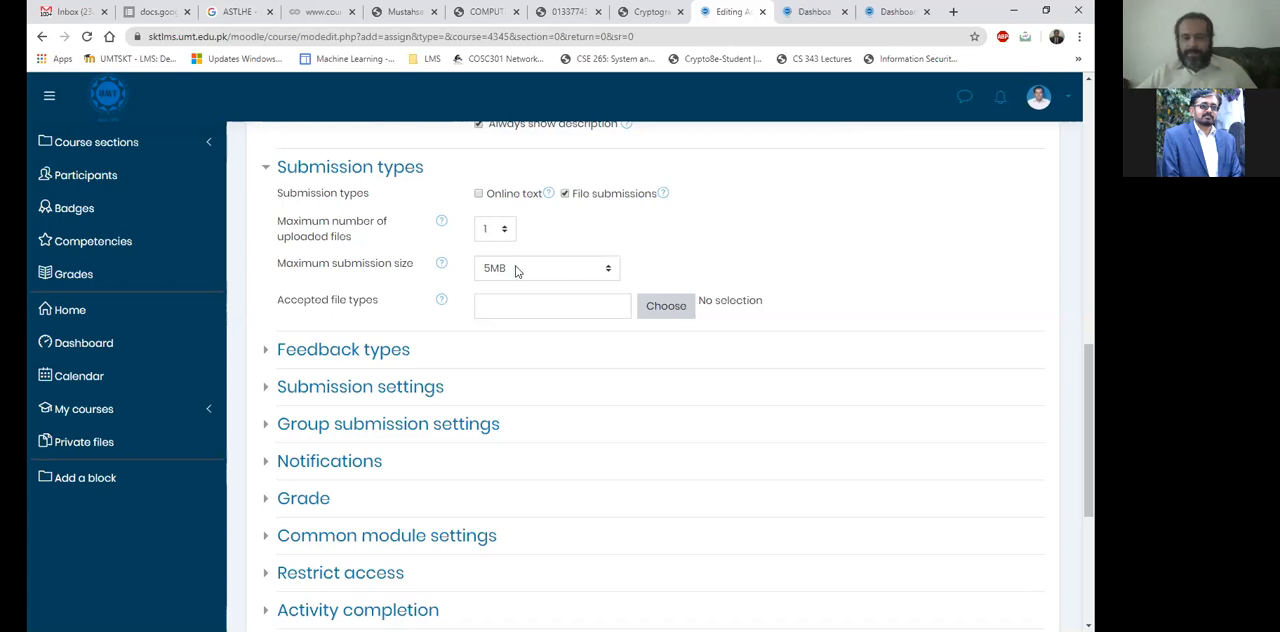
left_click(516, 271)
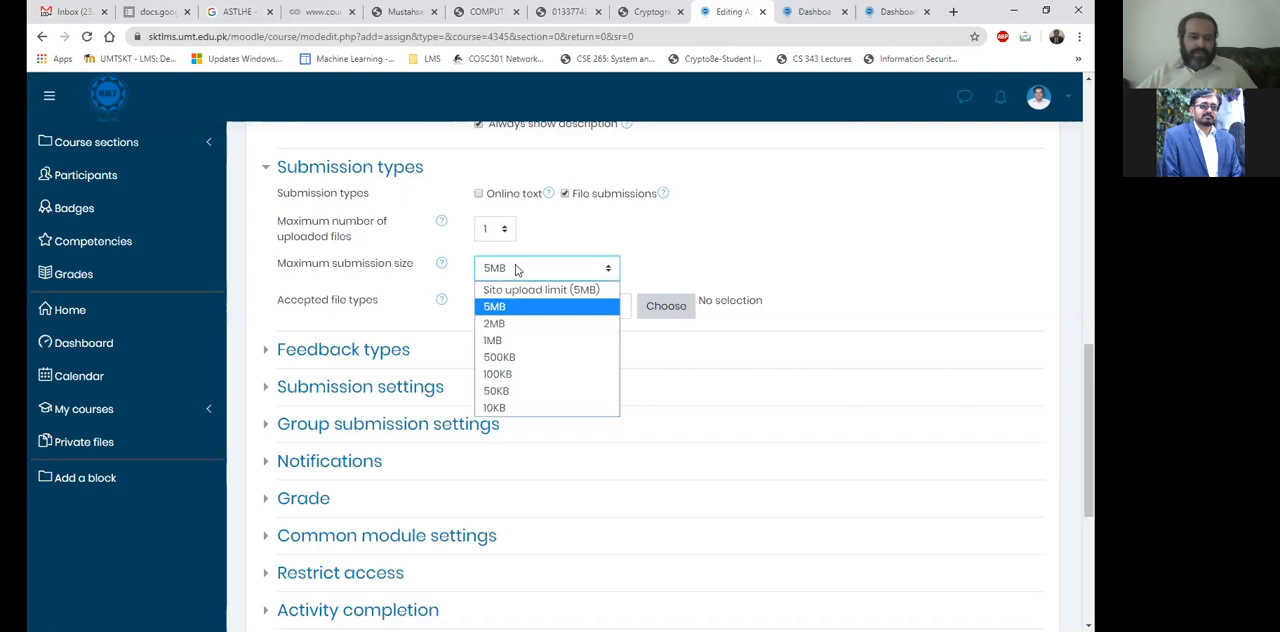
left_click(516, 270)
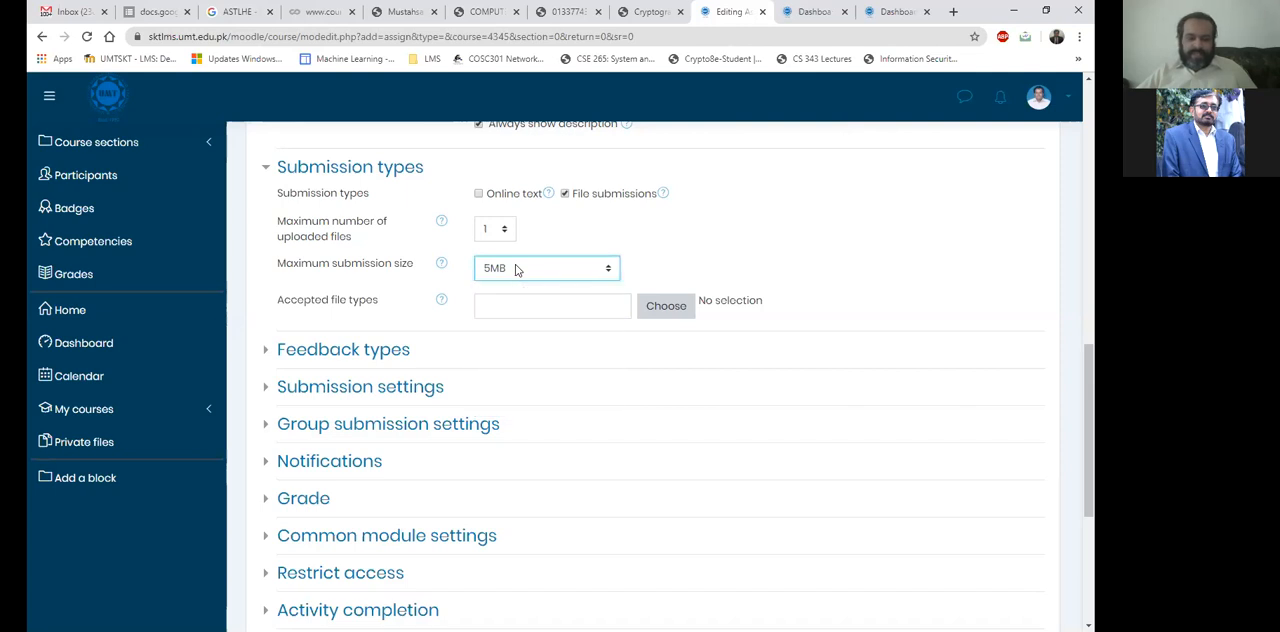
Mark Archive files as an accepted file type, look through the remaining file types and discard the selection.
left_click(655, 309)
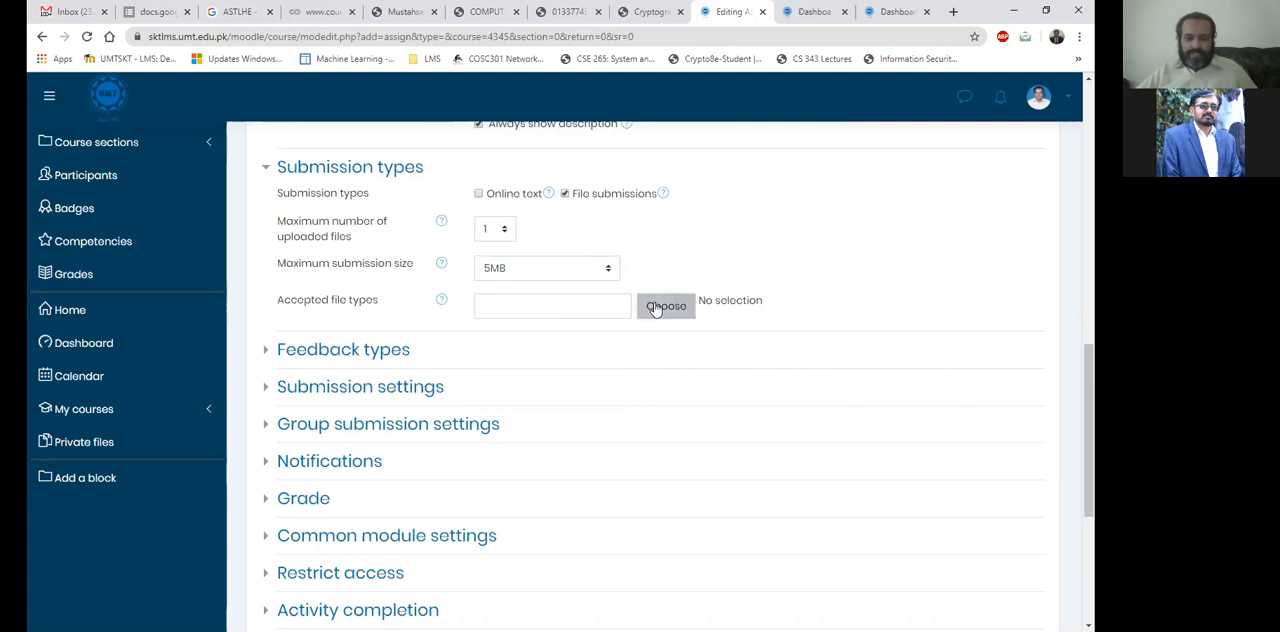
left_click(554, 310)
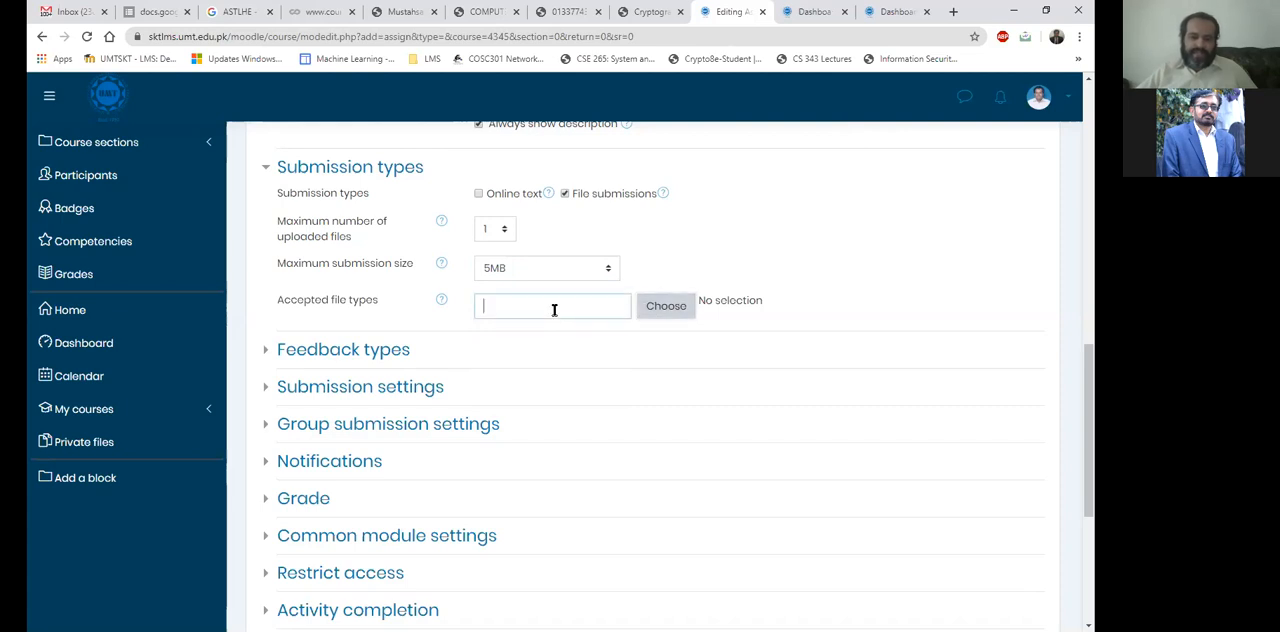
left_click(678, 310)
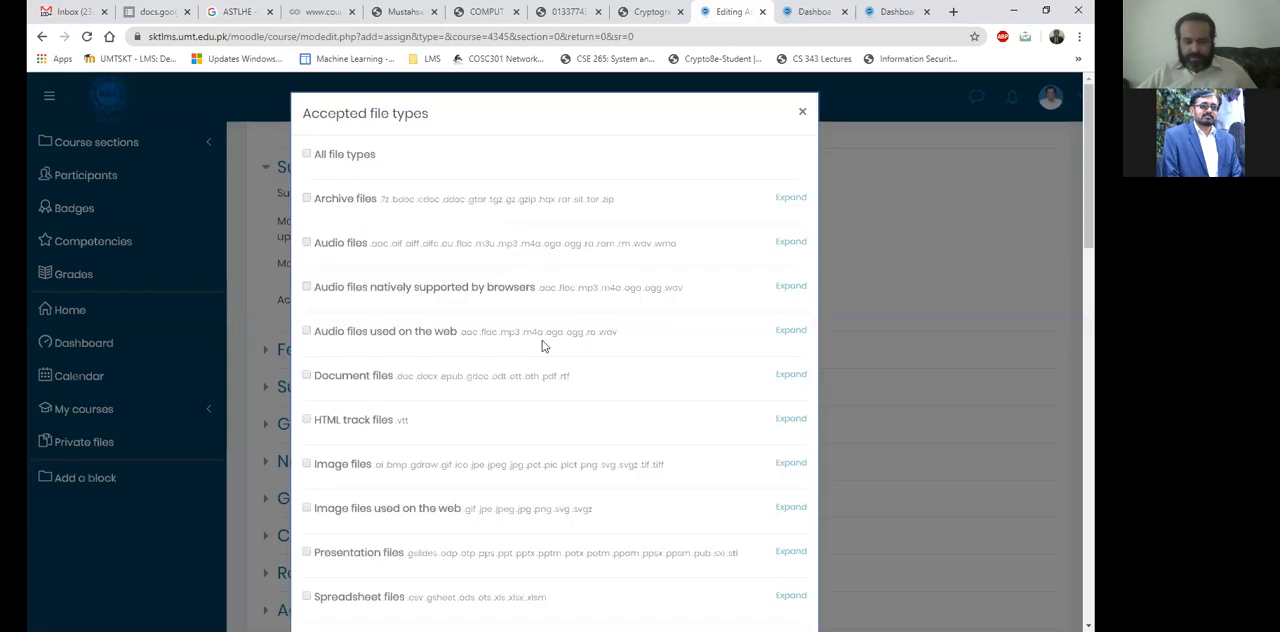
left_click(307, 200)
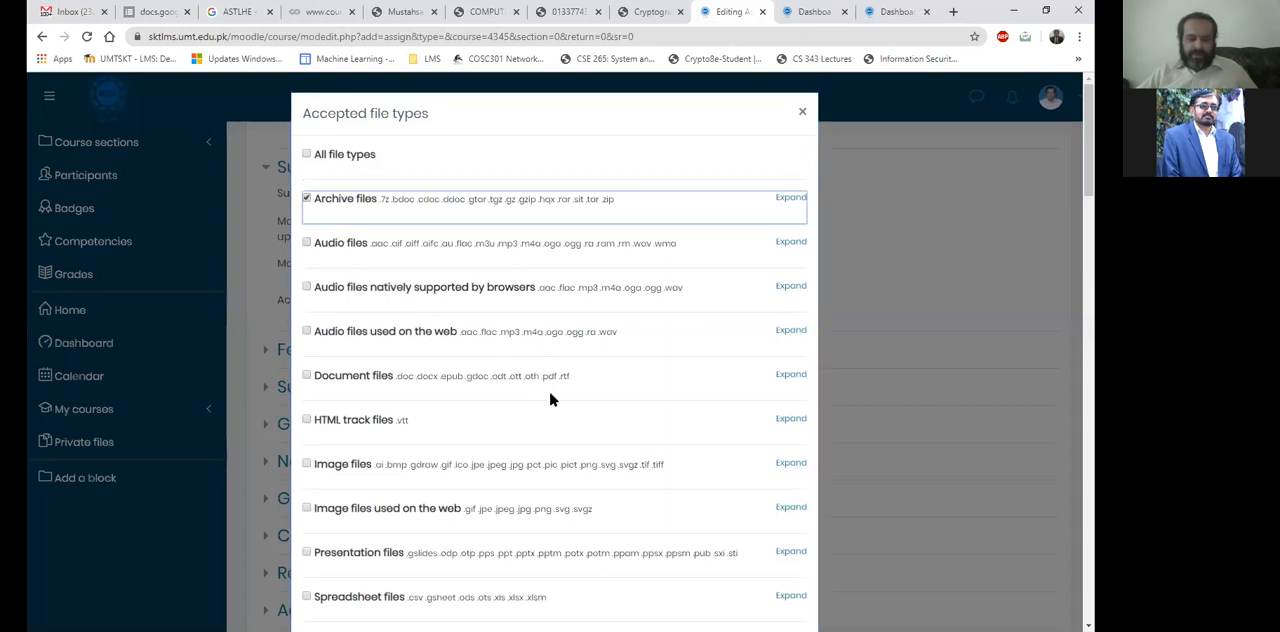
scroll(428, 466, "down", 2)
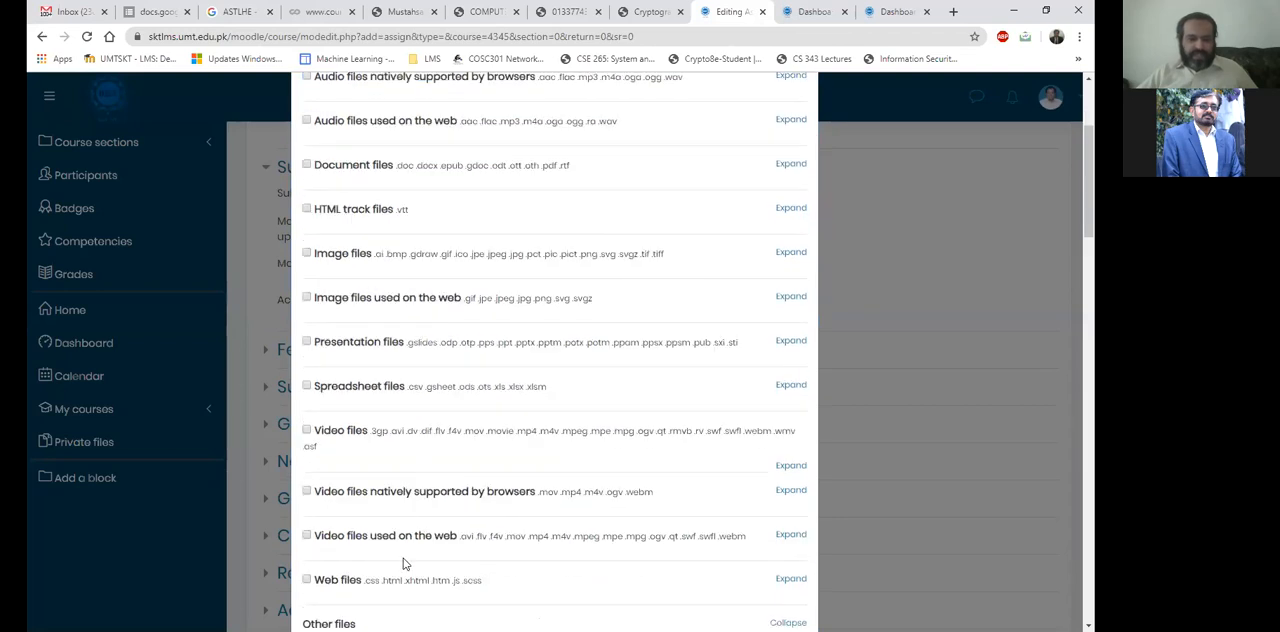
scroll(403, 562, "down", 2)
scroll(403, 562, "down", 3)
scroll(403, 562, "up", 4)
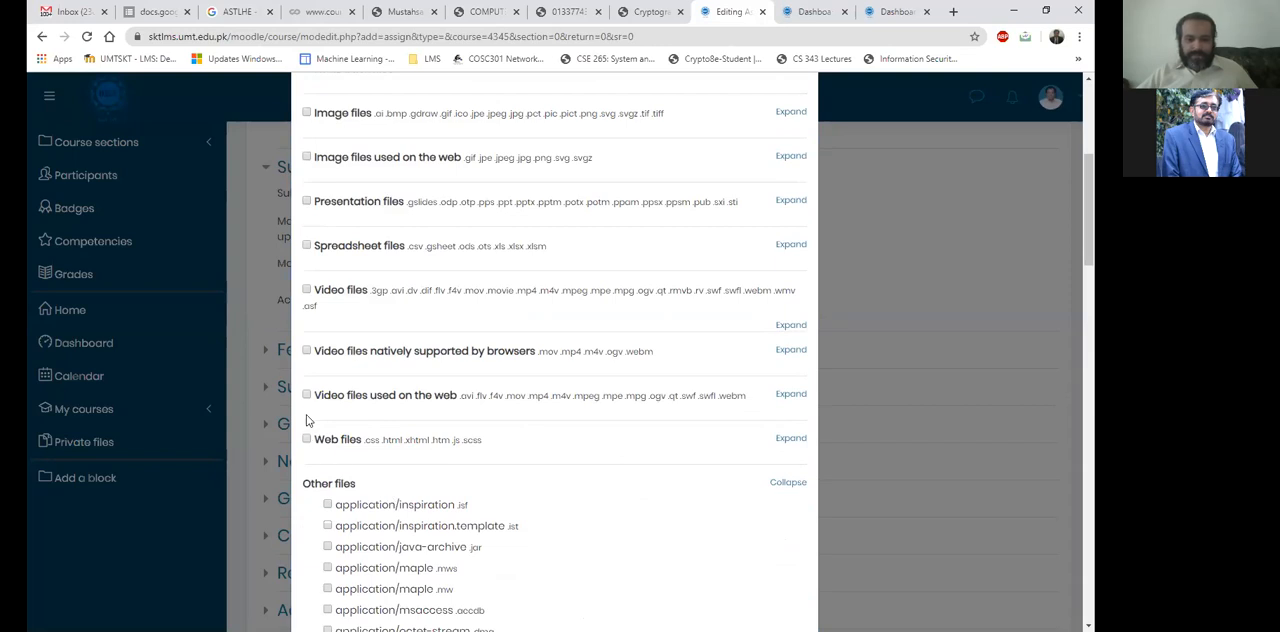
scroll(310, 425, "down", 8)
scroll(312, 428, "down", 10)
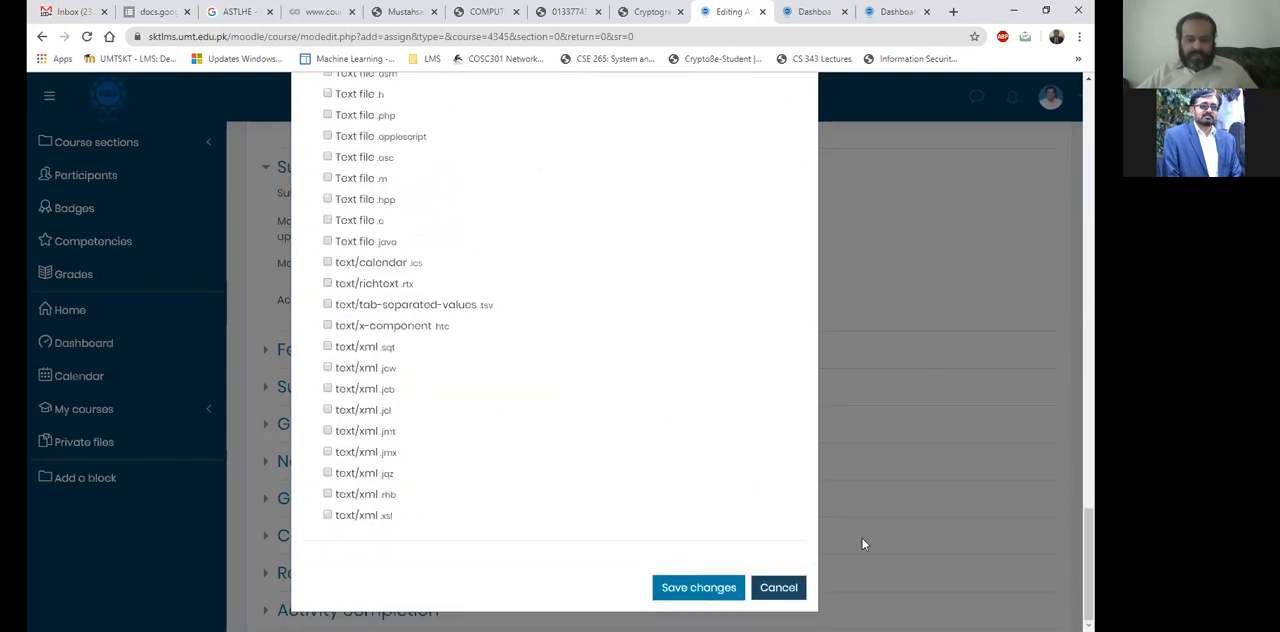
left_click(786, 587)
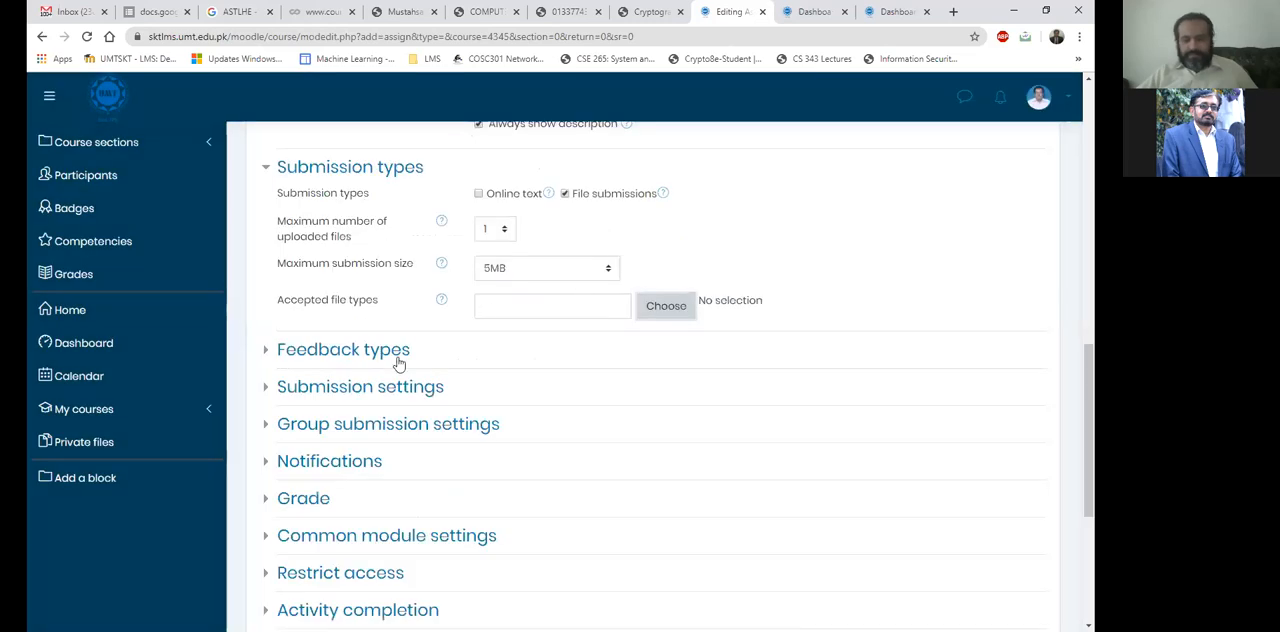
Expand the assignment's feedback types and review them along with the remaining settings sections.
left_click(366, 358)
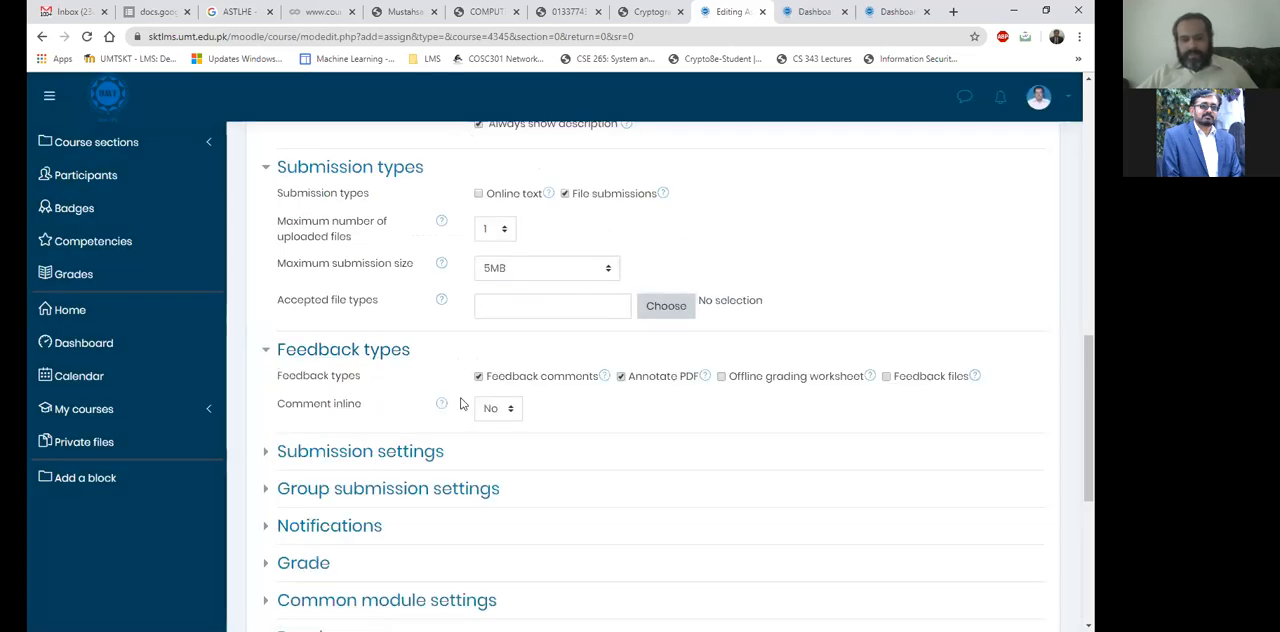
scroll(455, 400, "down", 2)
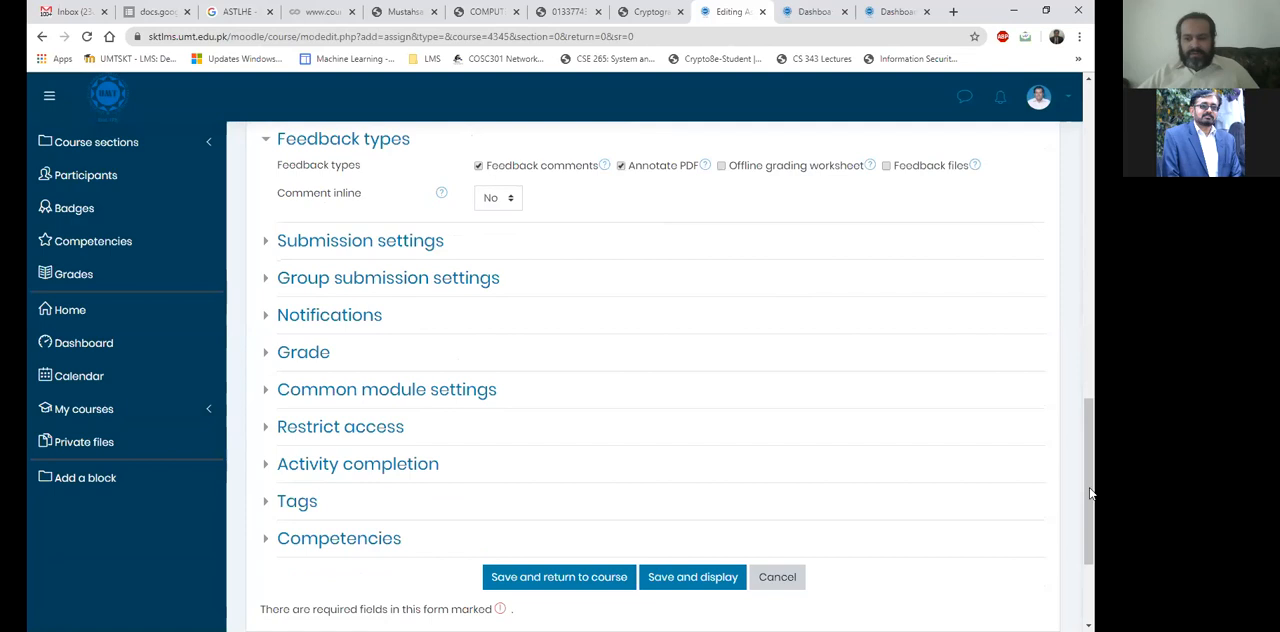
scroll(654, 380, "down", 1)
scroll(654, 380, "up", 1)
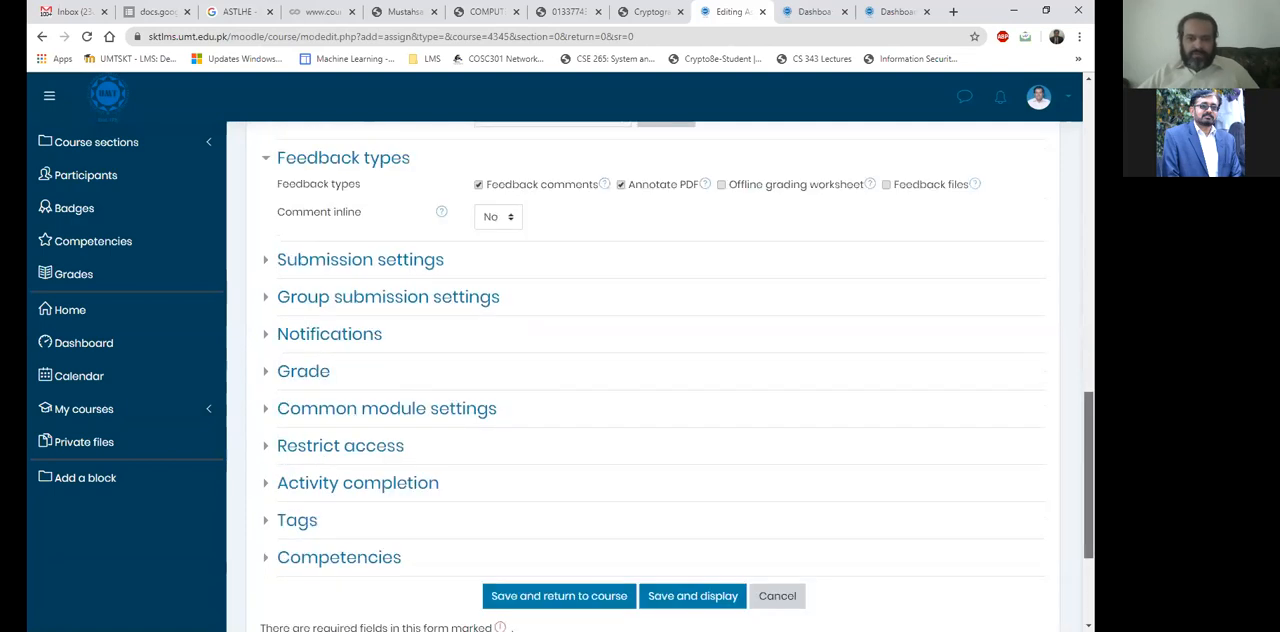
scroll(660, 376, "down", 1)
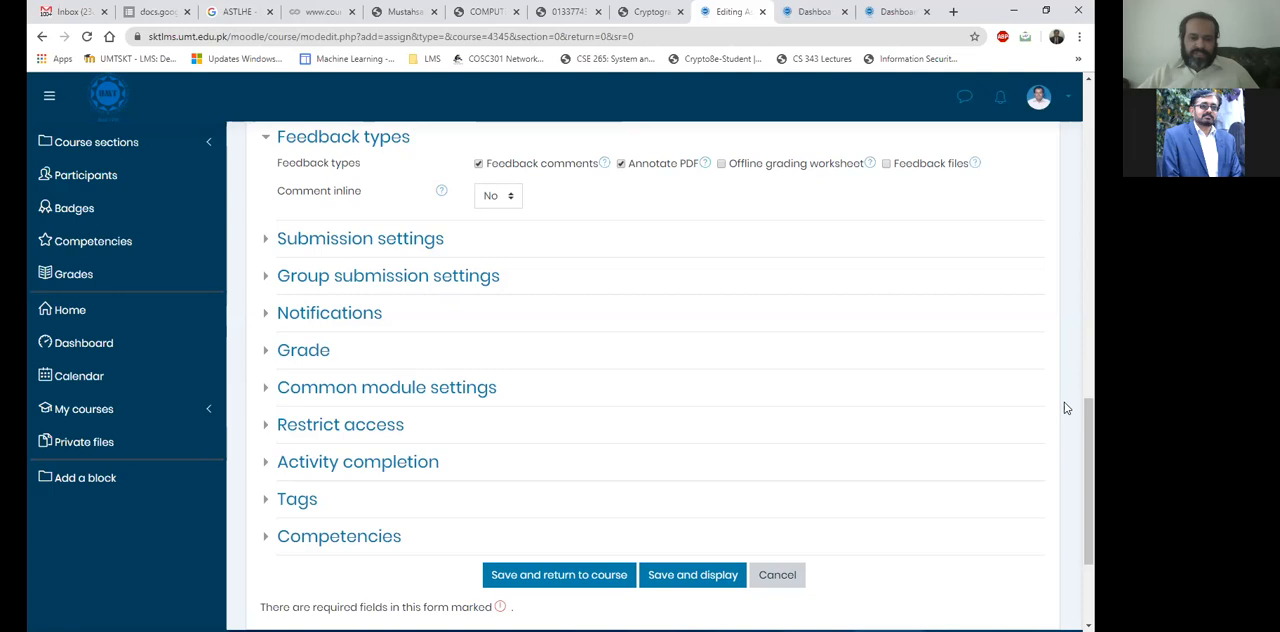
In the submission settings, require students to click the submit button and to accept the submission statement.
left_click(337, 244)
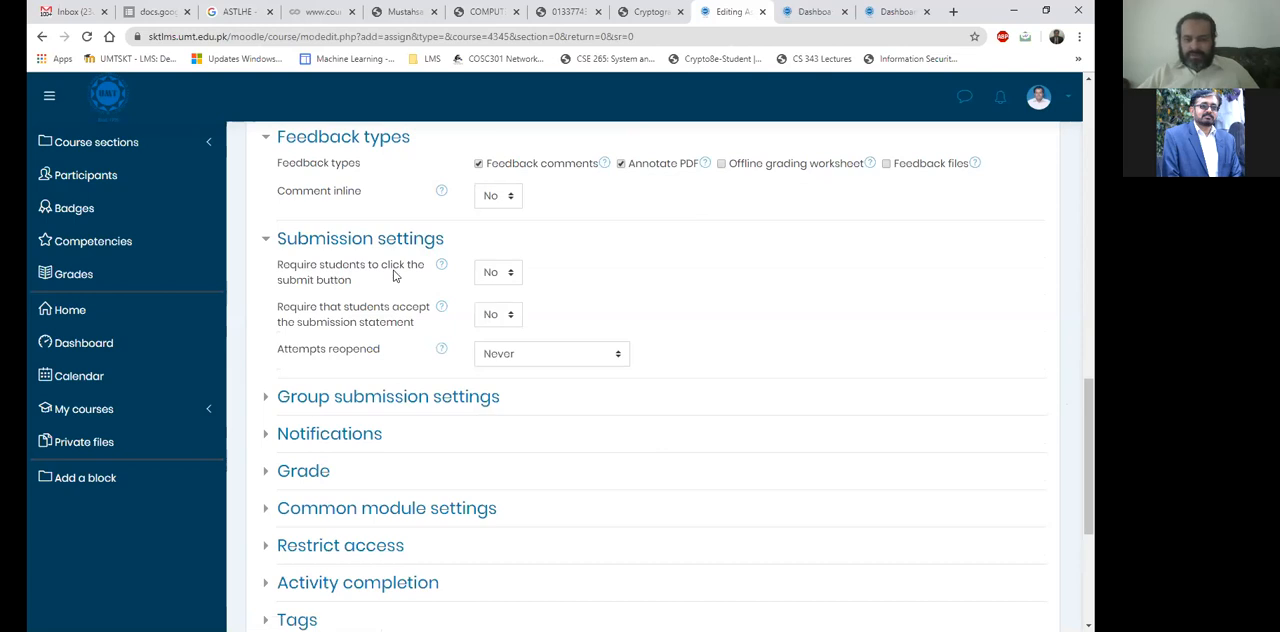
left_click(497, 273)
left_click(493, 312)
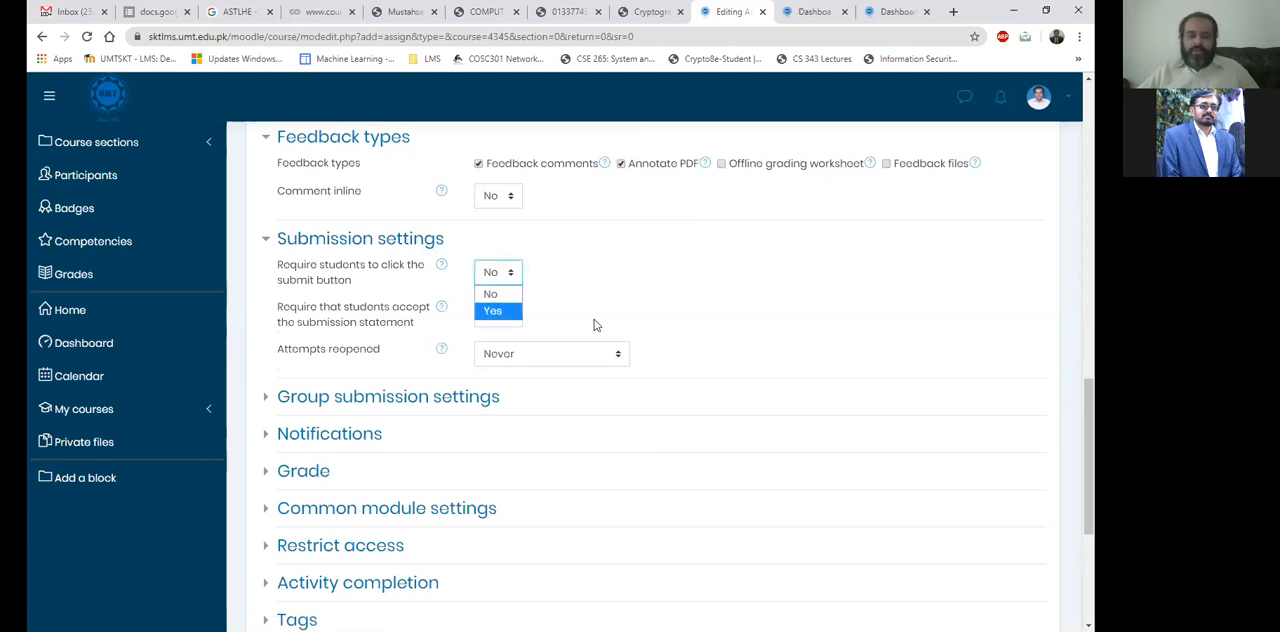
left_click(595, 323)
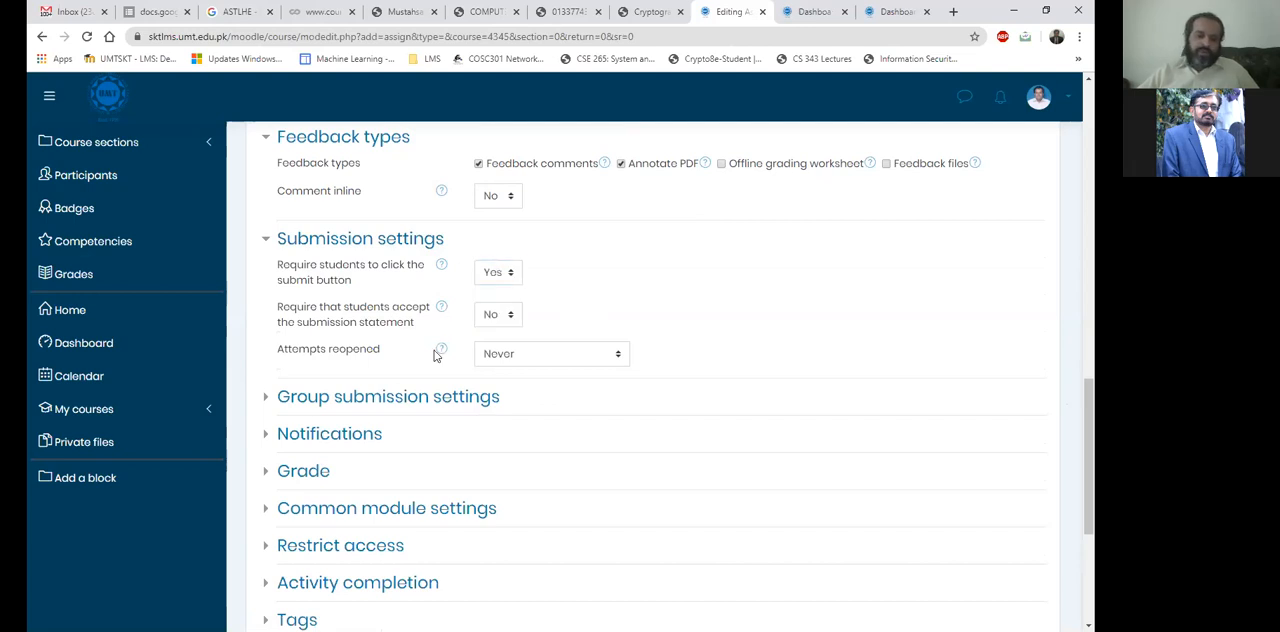
left_click(495, 318)
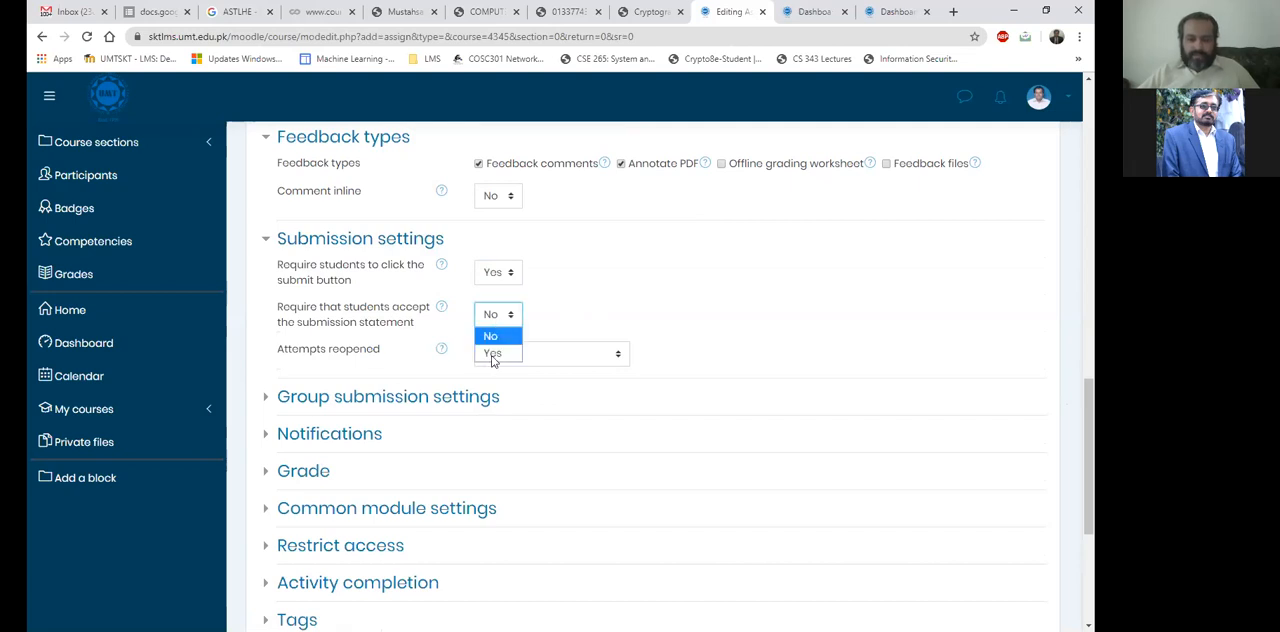
key("Return")
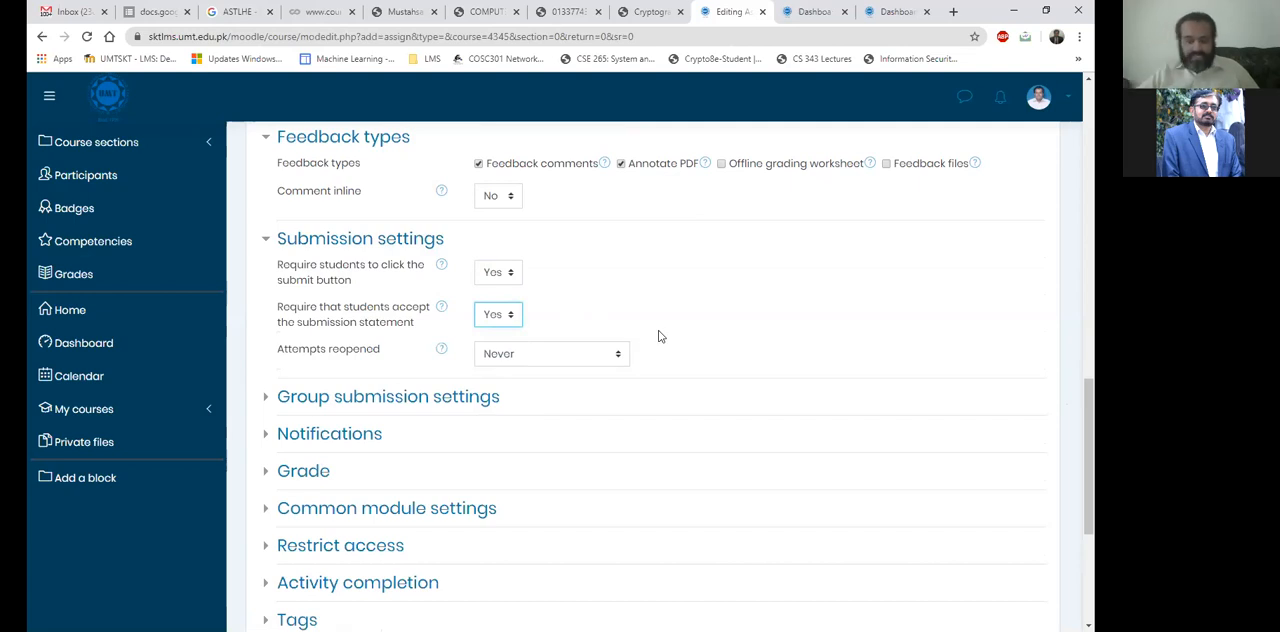
Examine the options for reopening attempts in the submission settings.
scroll(333, 211, "down", 2)
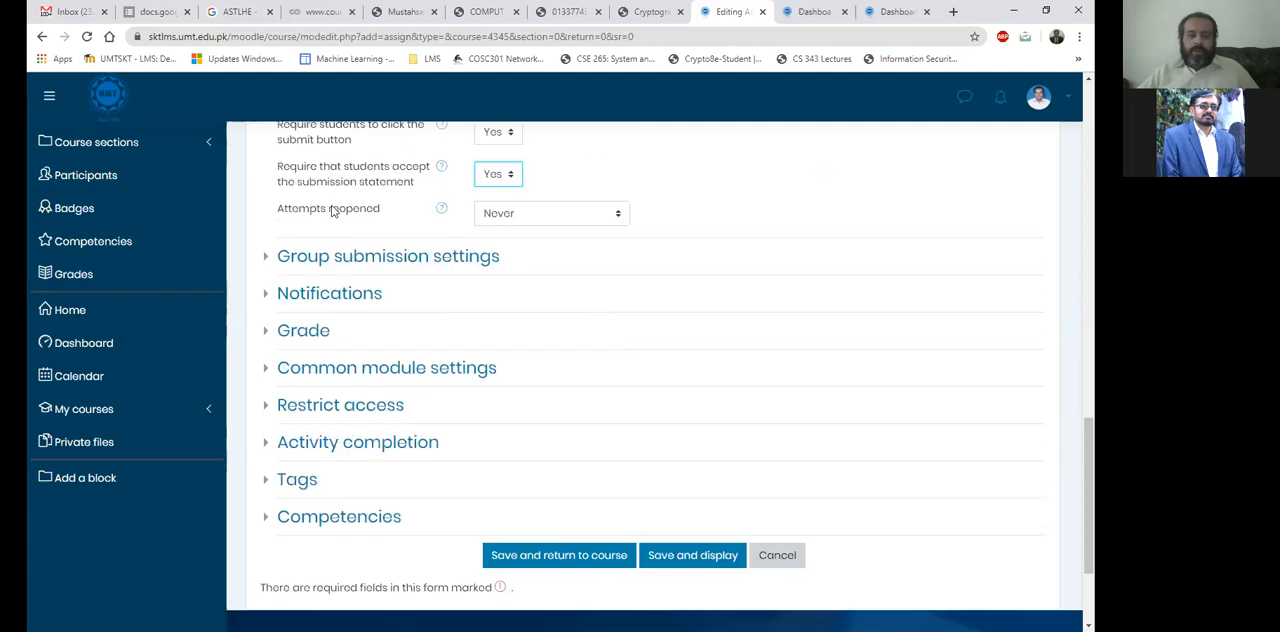
left_click(530, 223)
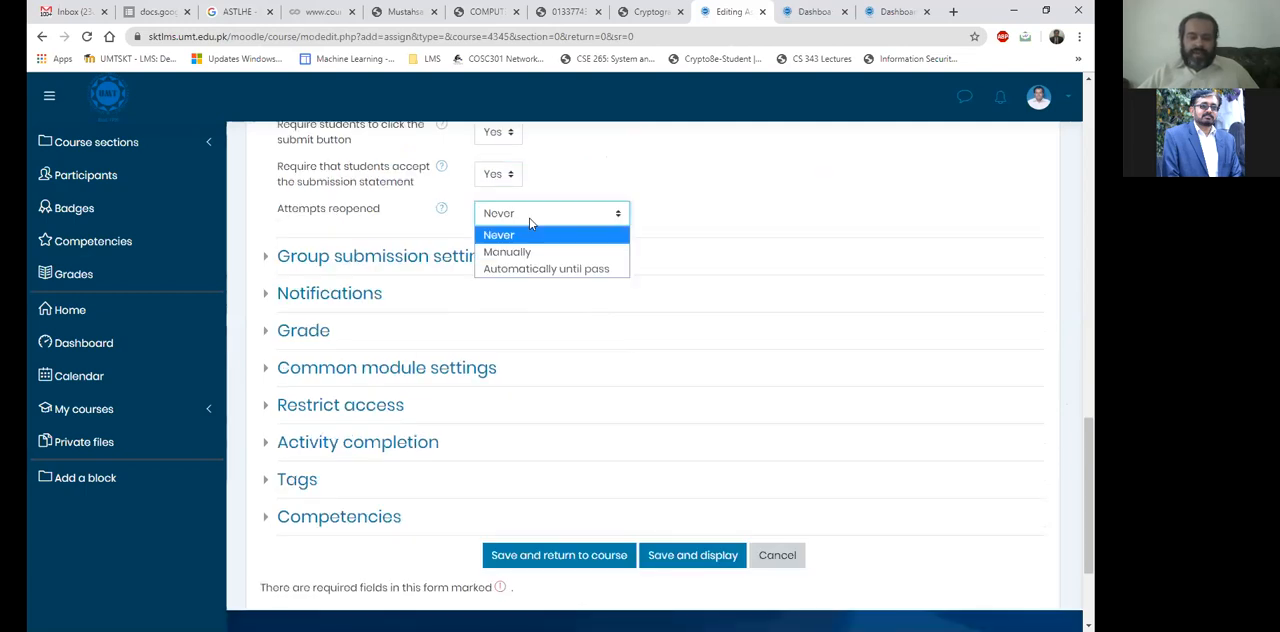
left_click(771, 211)
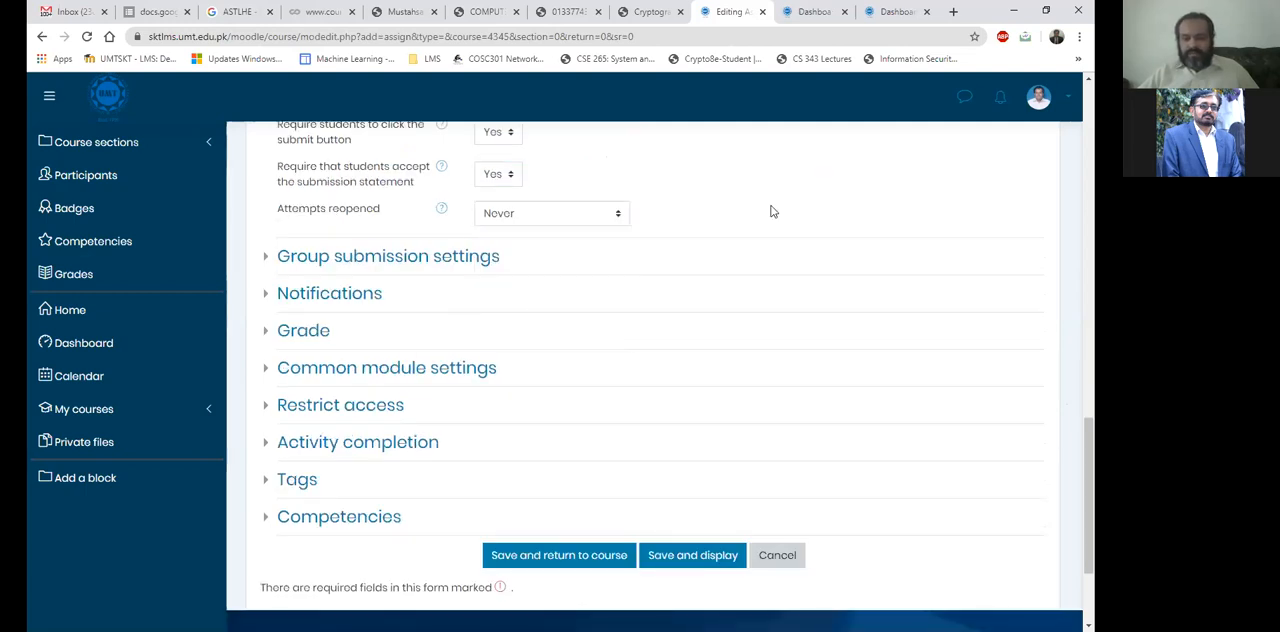
scroll(771, 211, "up", 1)
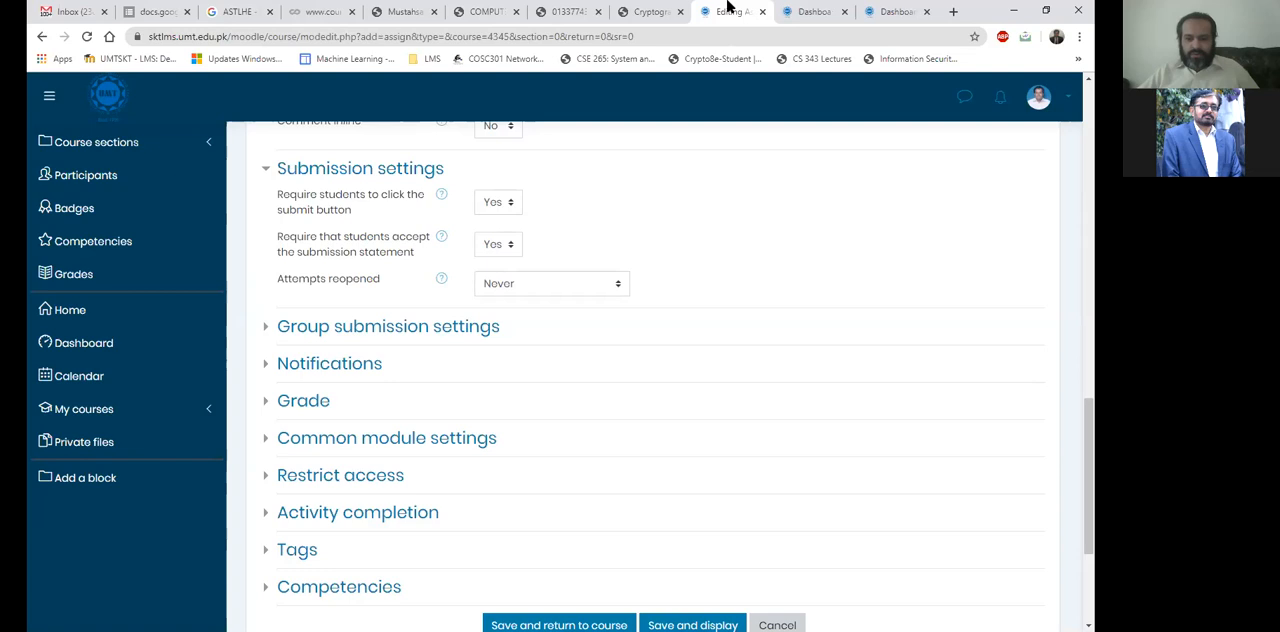
scroll(728, 180, "up", 1)
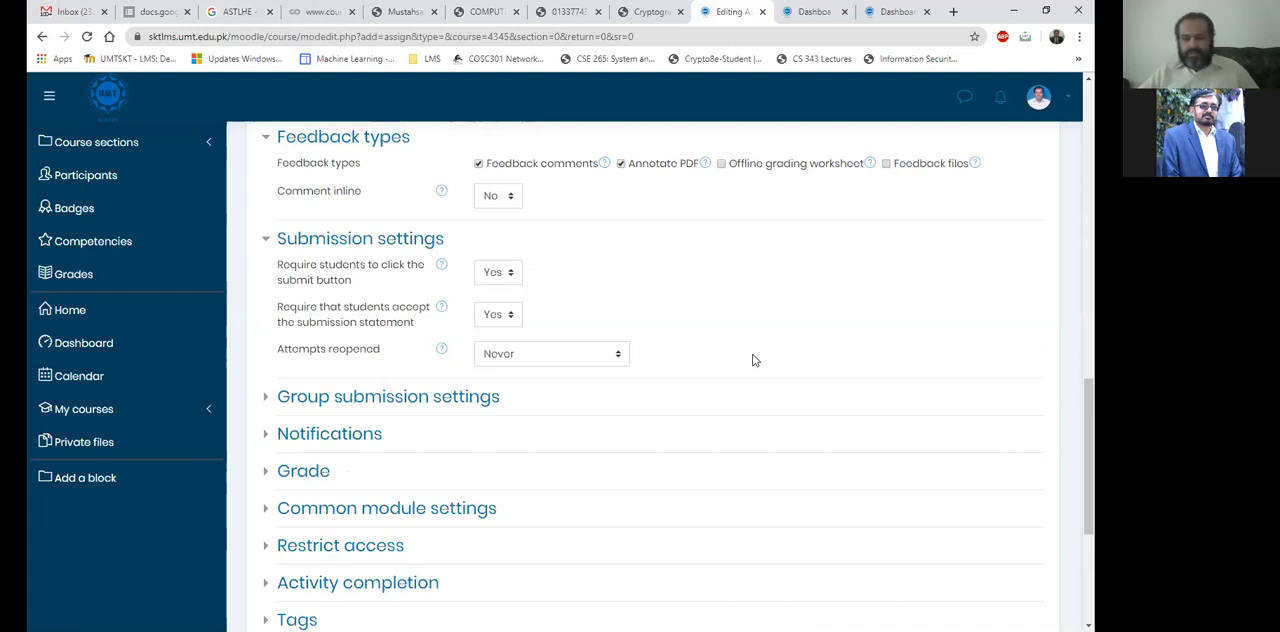
Try the Manually option for reopening attempts, and set it back to Never.
left_click(524, 366)
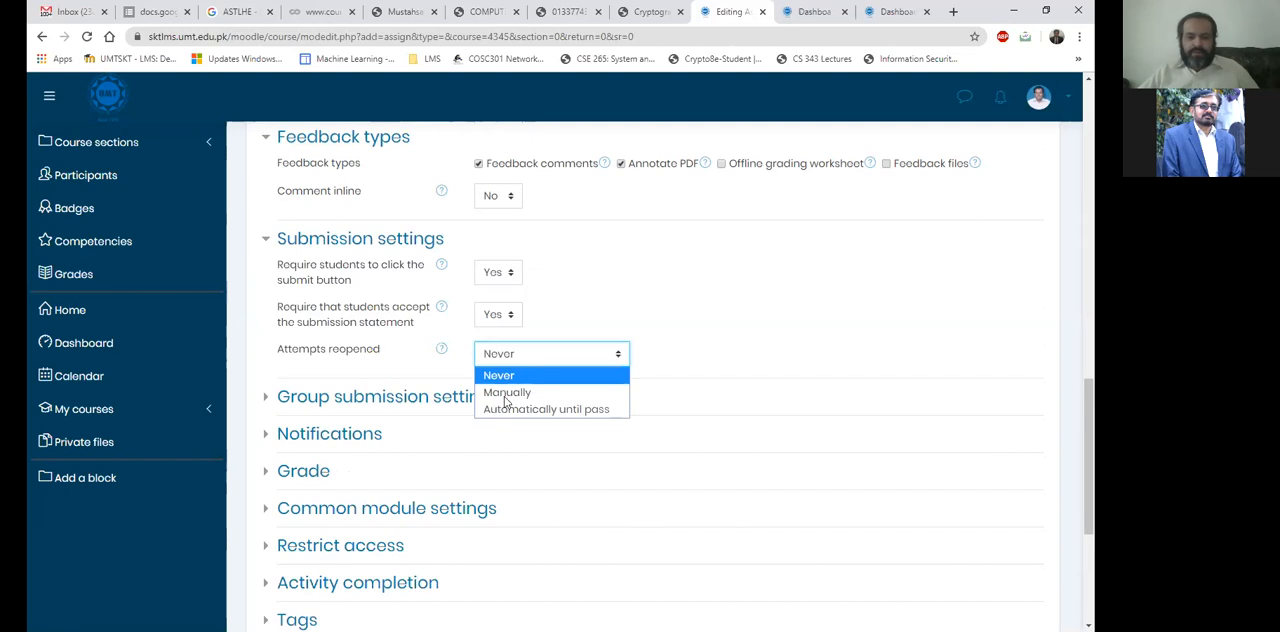
left_click(584, 371)
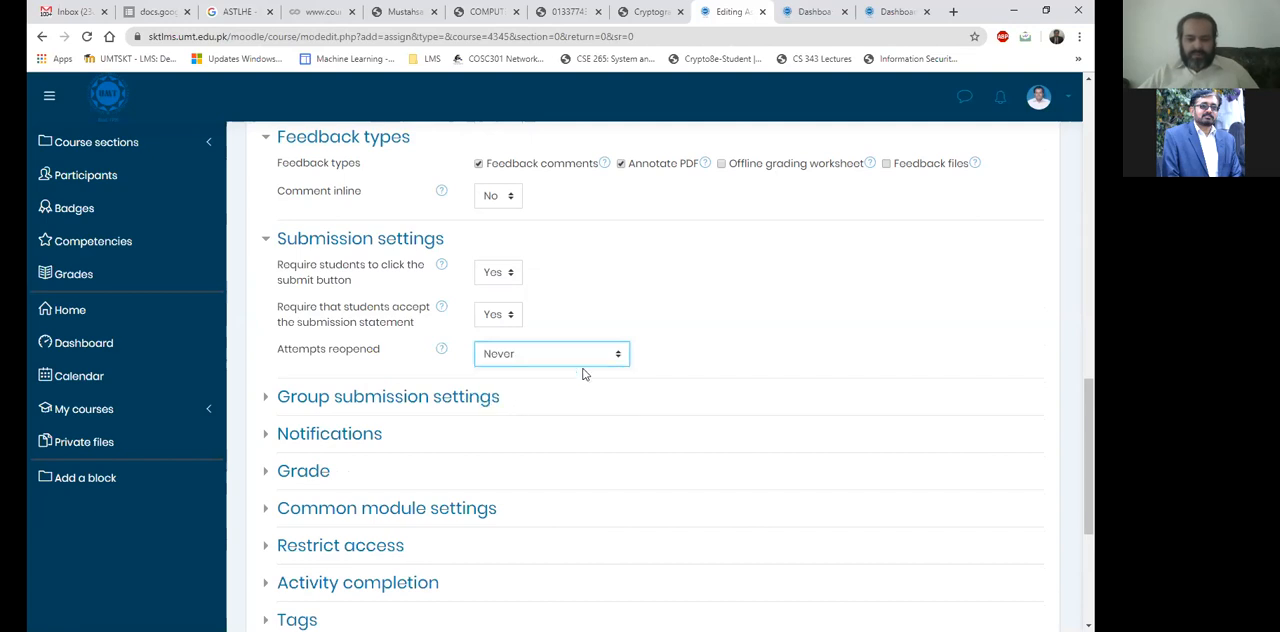
left_click(482, 396)
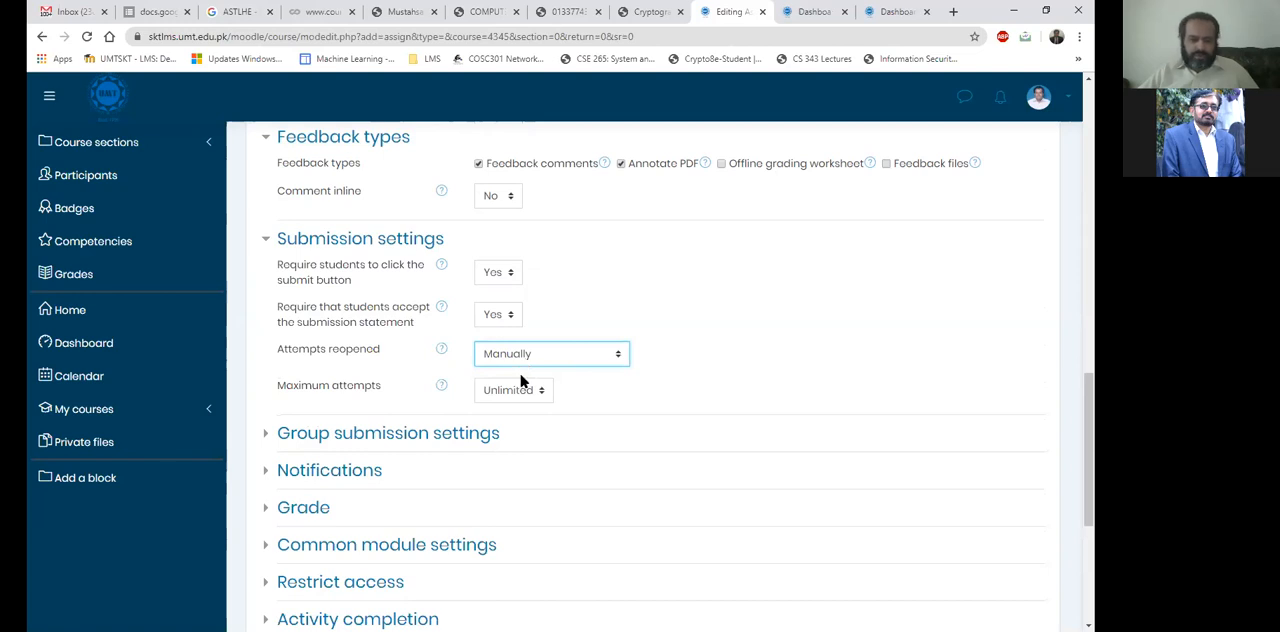
left_click(520, 362)
left_click(478, 374)
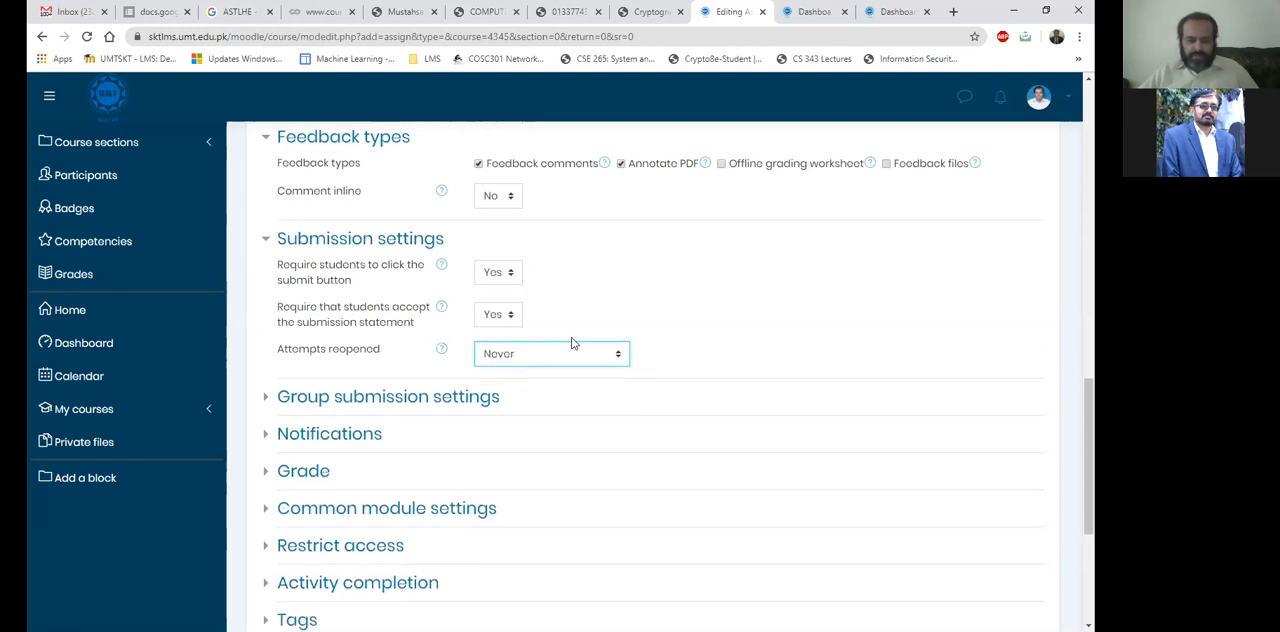
Expand the group submission and notification settings, and set the default for "Notify students" to No.
scroll(388, 340, "down", 1)
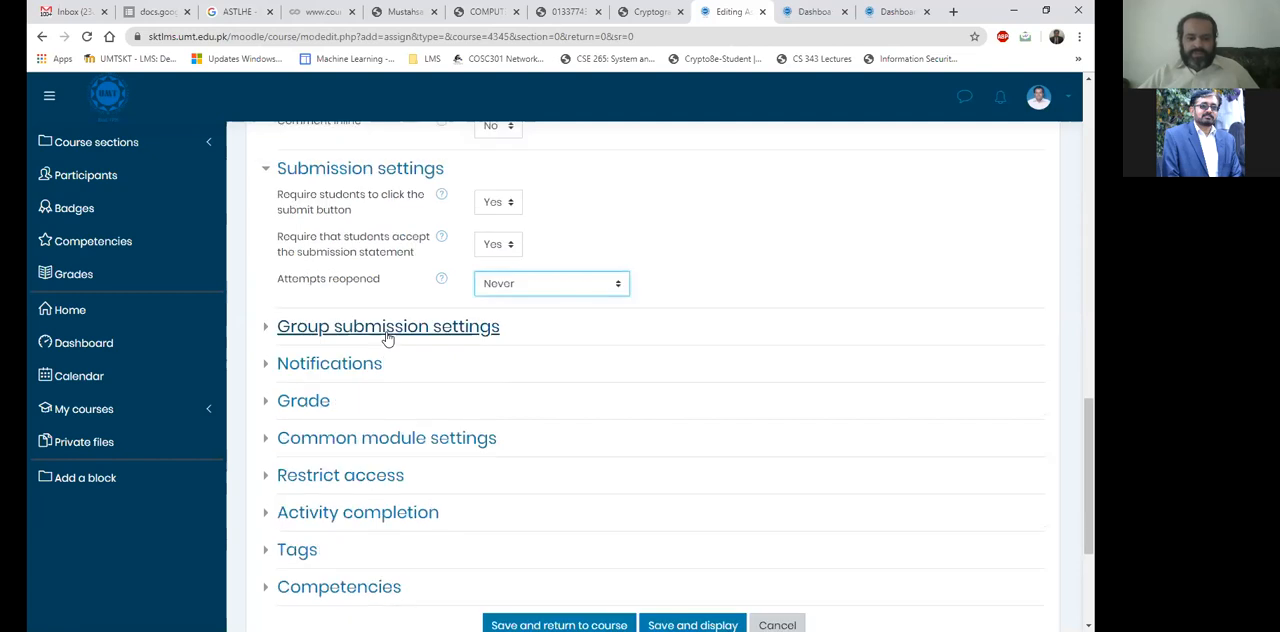
left_click(388, 330)
scroll(388, 340, "down", 2)
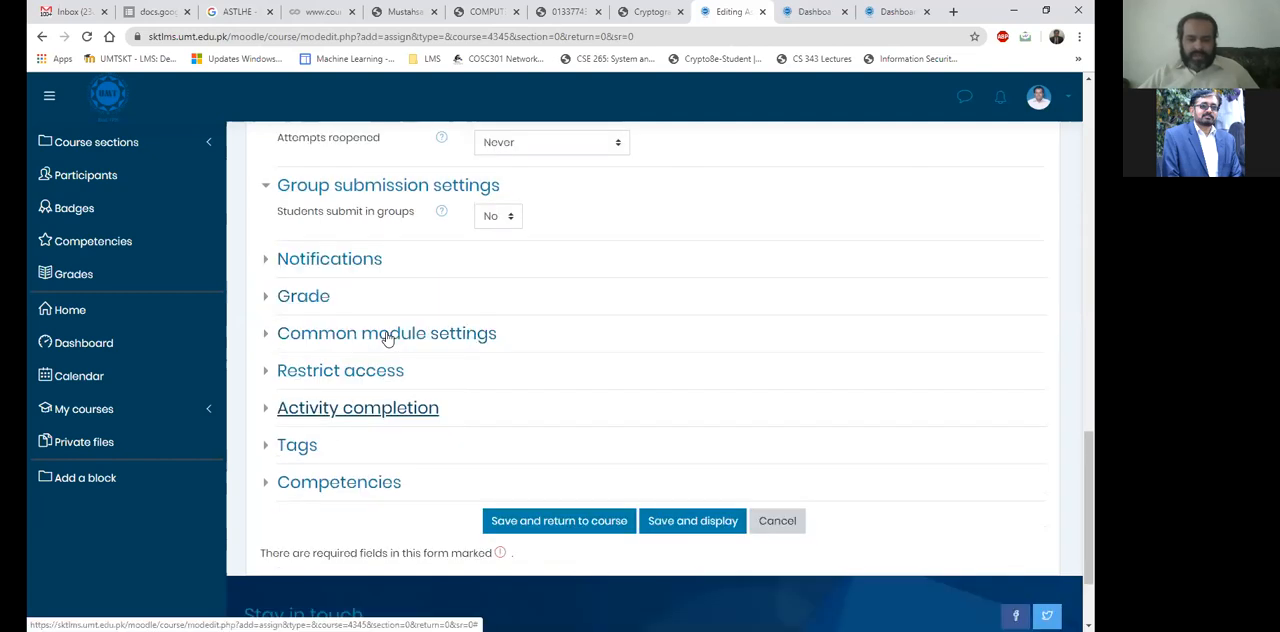
left_click(355, 266)
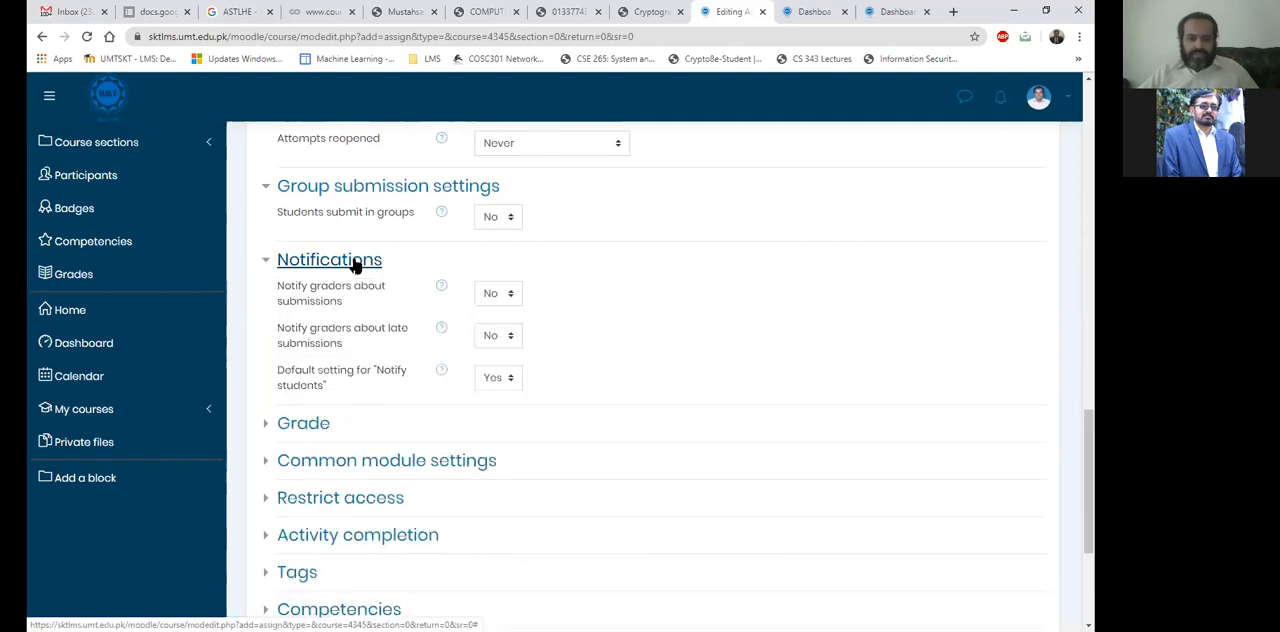
scroll(355, 266, "down", 2)
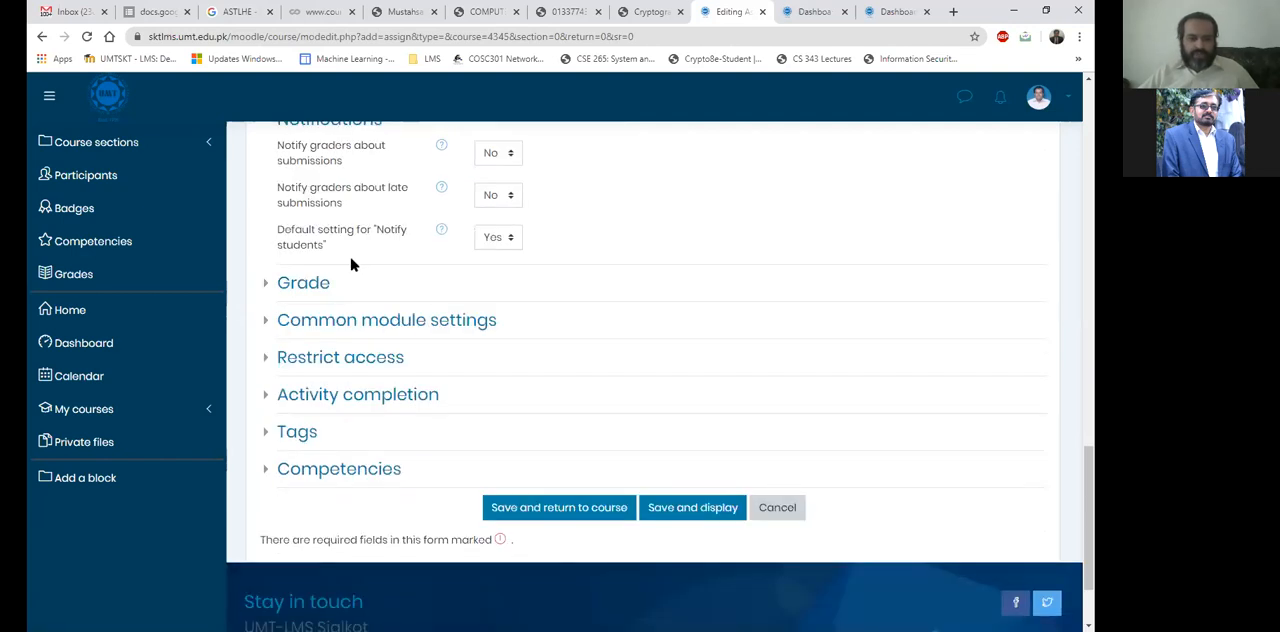
scroll(497, 350, "up", 2)
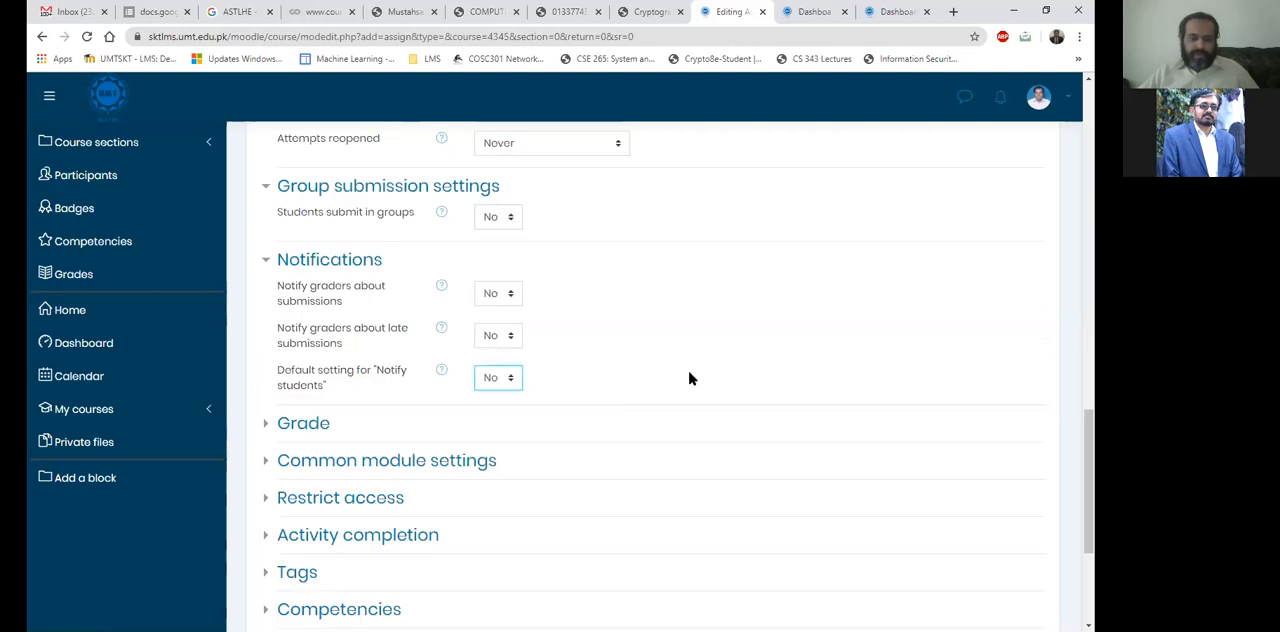
Expand the assignment's grade settings and set the maximum grade to 20.
scroll(346, 326, "down", 2)
left_click(318, 285)
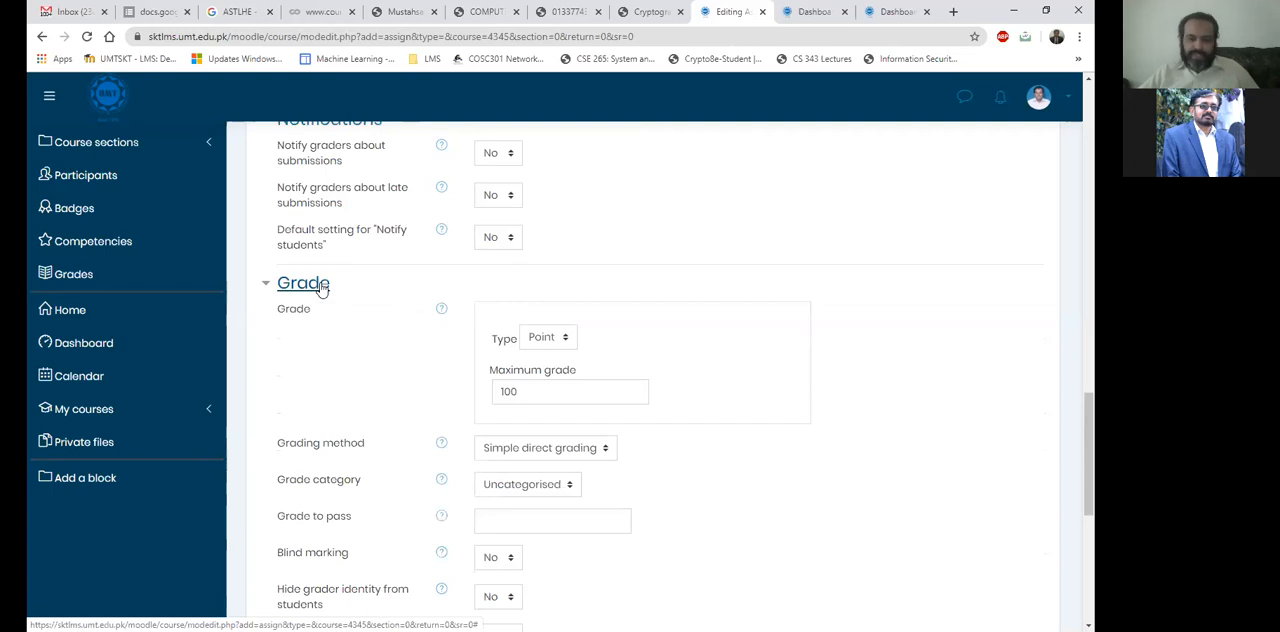
scroll(338, 250, "down", 1)
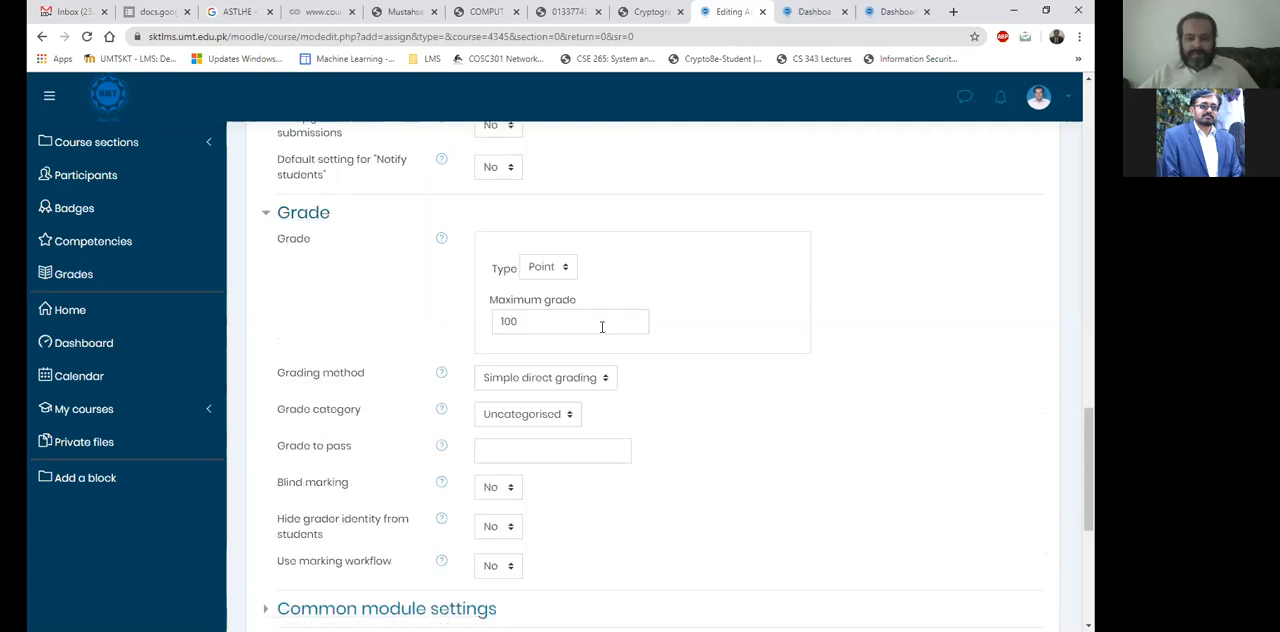
double_click(498, 328)
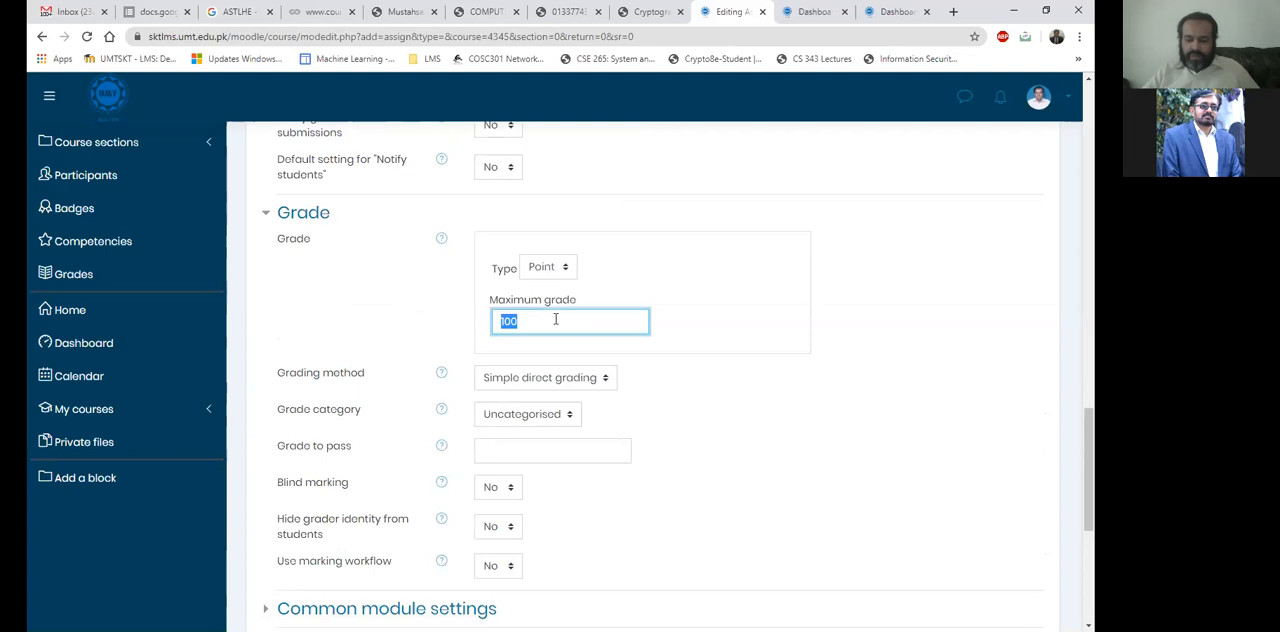
type("20")
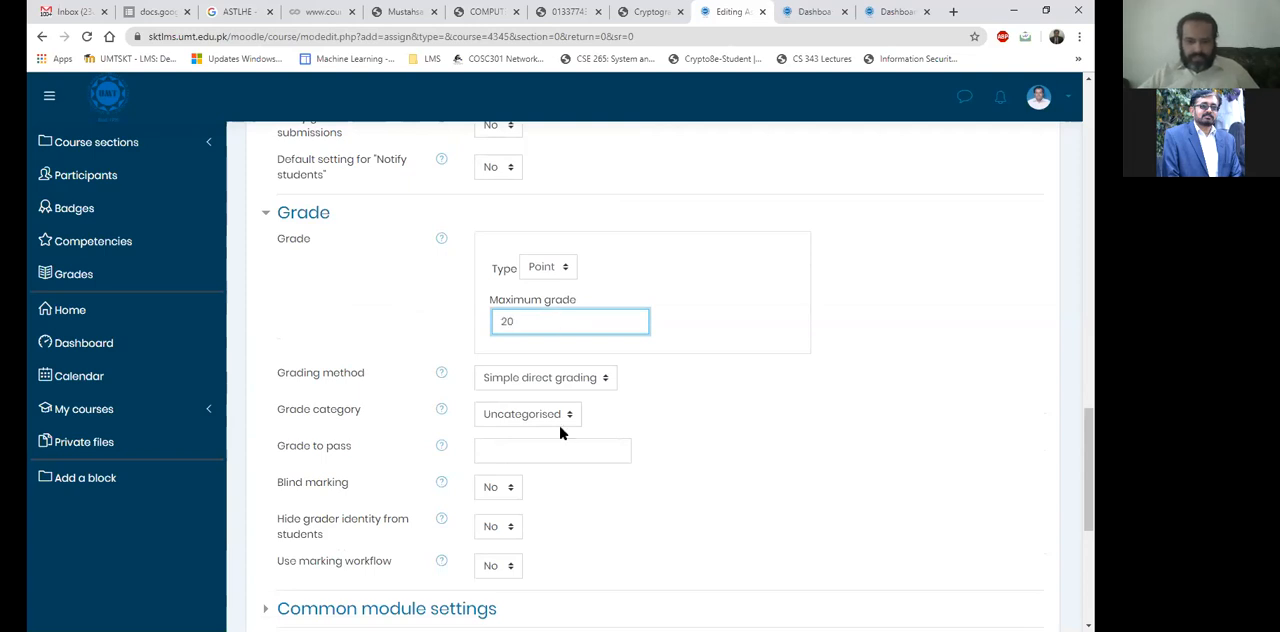
Expand the sections from Common module settings through Competencies for review, and save the assignment, returning to the course.
scroll(352, 338, "down", 3)
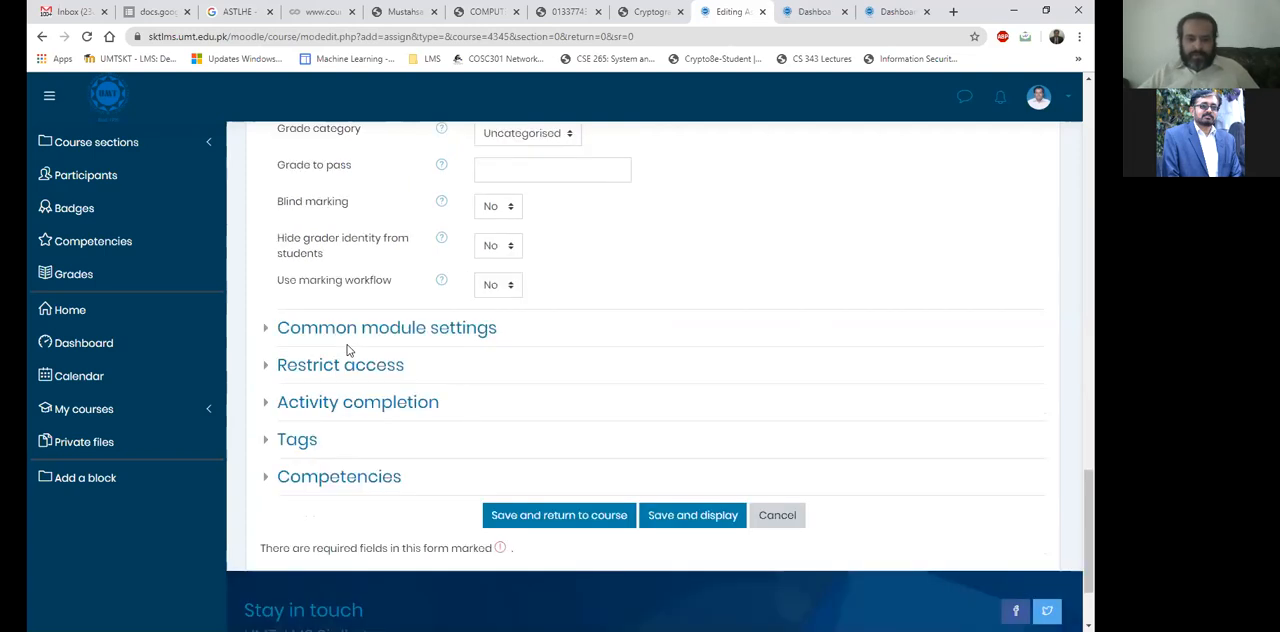
left_click(346, 326)
left_click(352, 352)
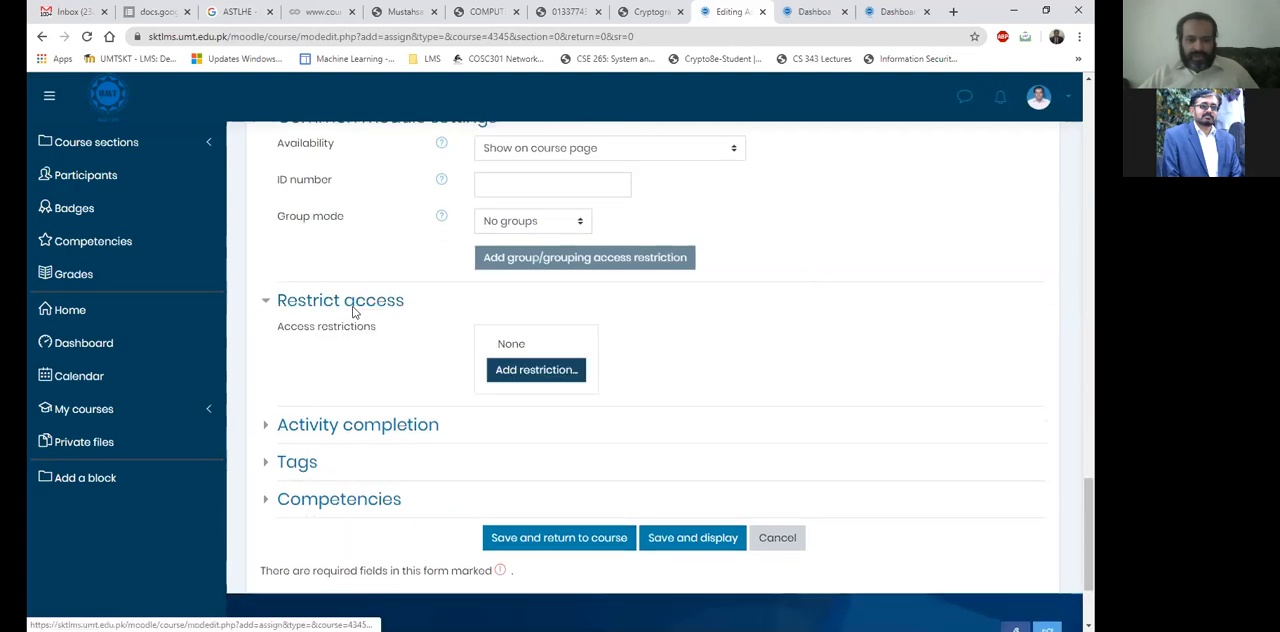
left_click(305, 421)
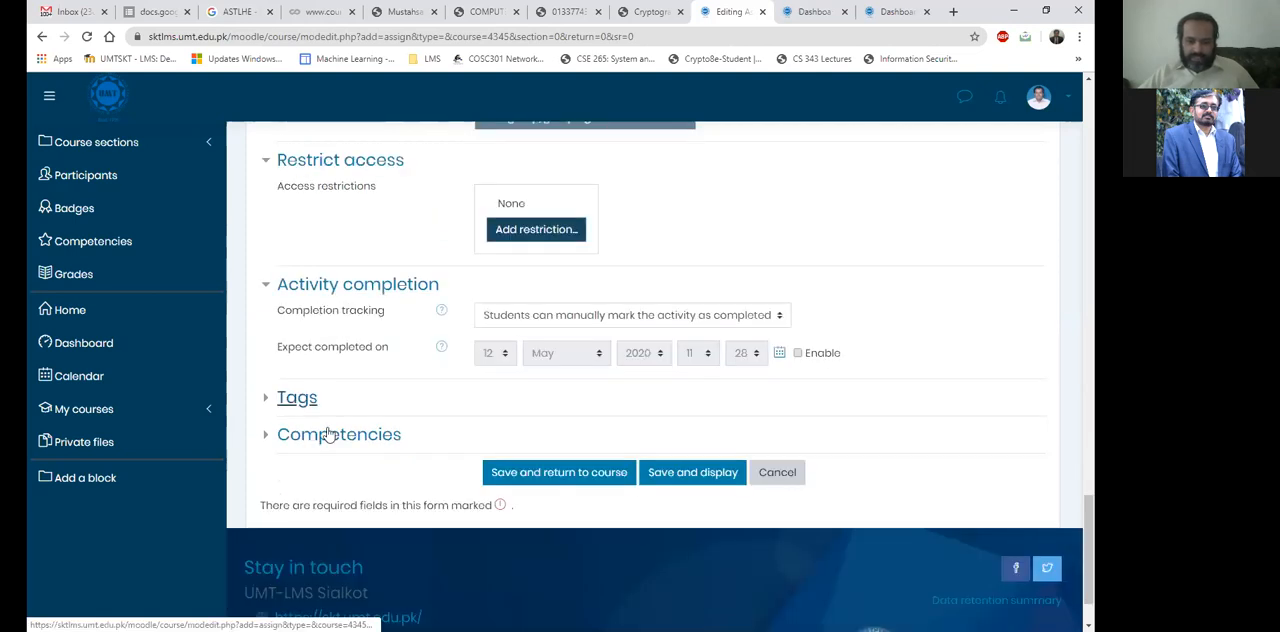
left_click(302, 399)
scroll(343, 448, "down", 2)
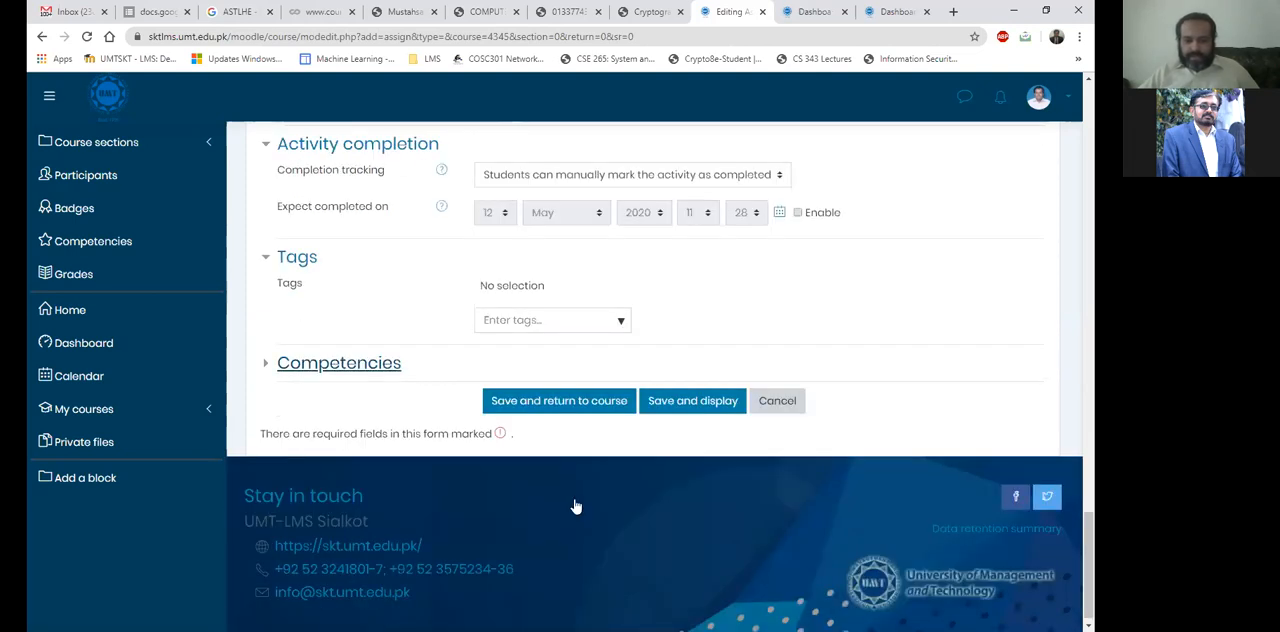
key("Return")
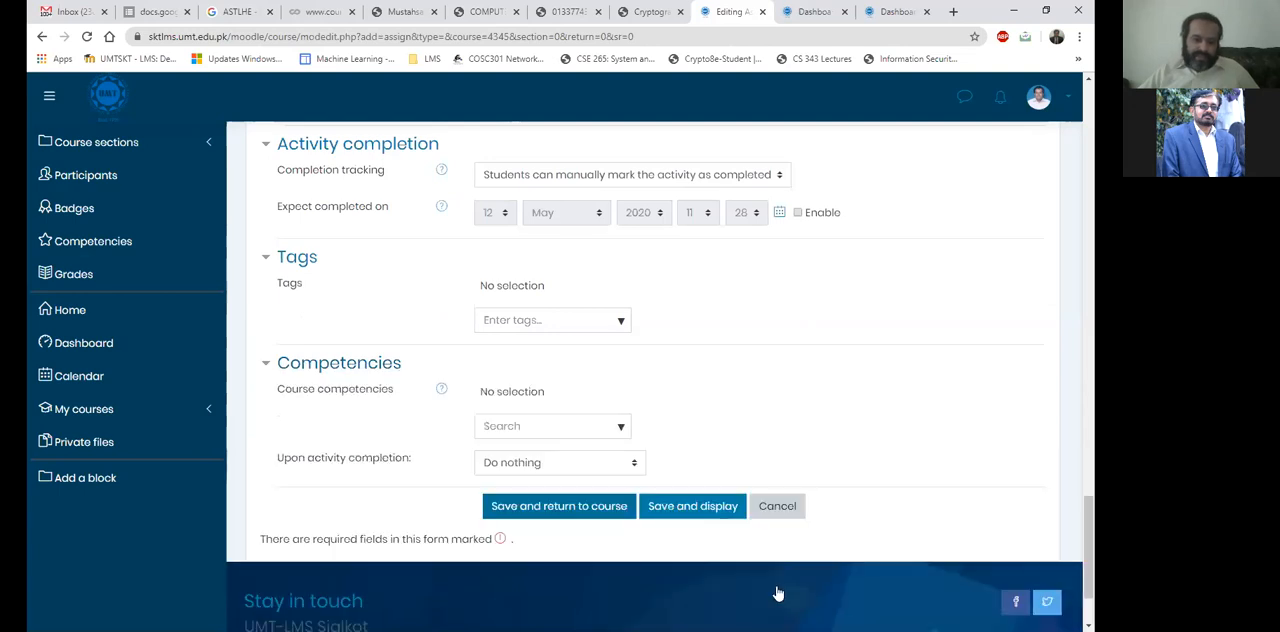
left_click(729, 506)
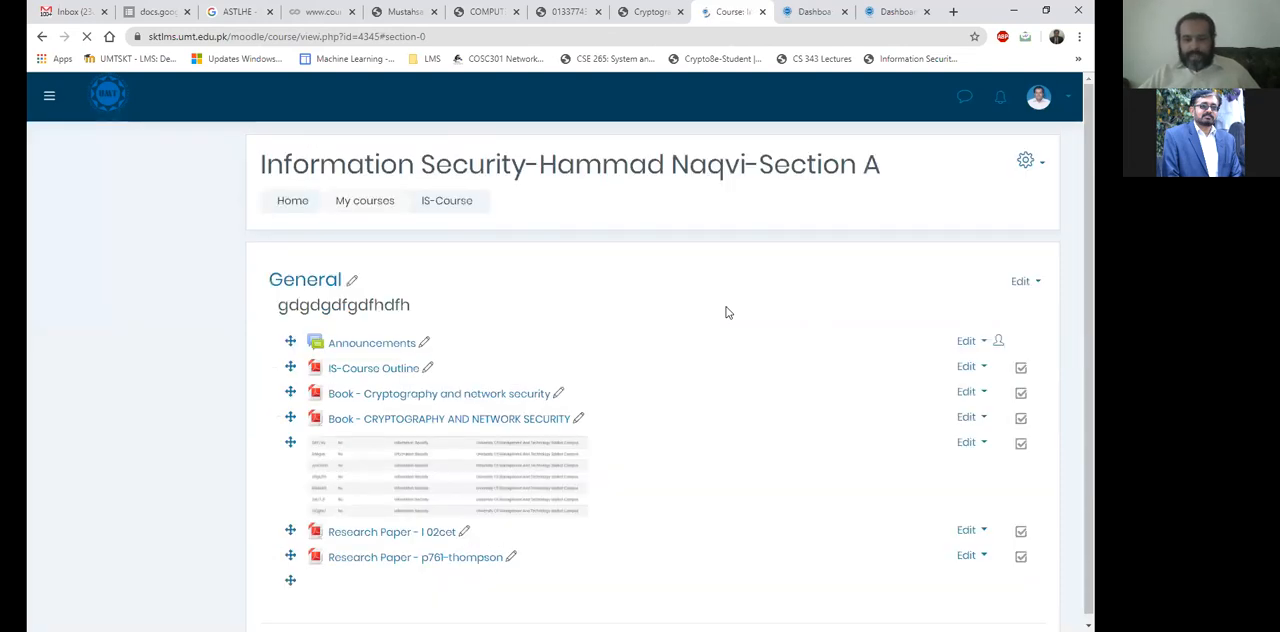
Look over the course page to find the Test assignment in the General section and compare the weekly sections below it.
scroll(724, 479, "down", 2)
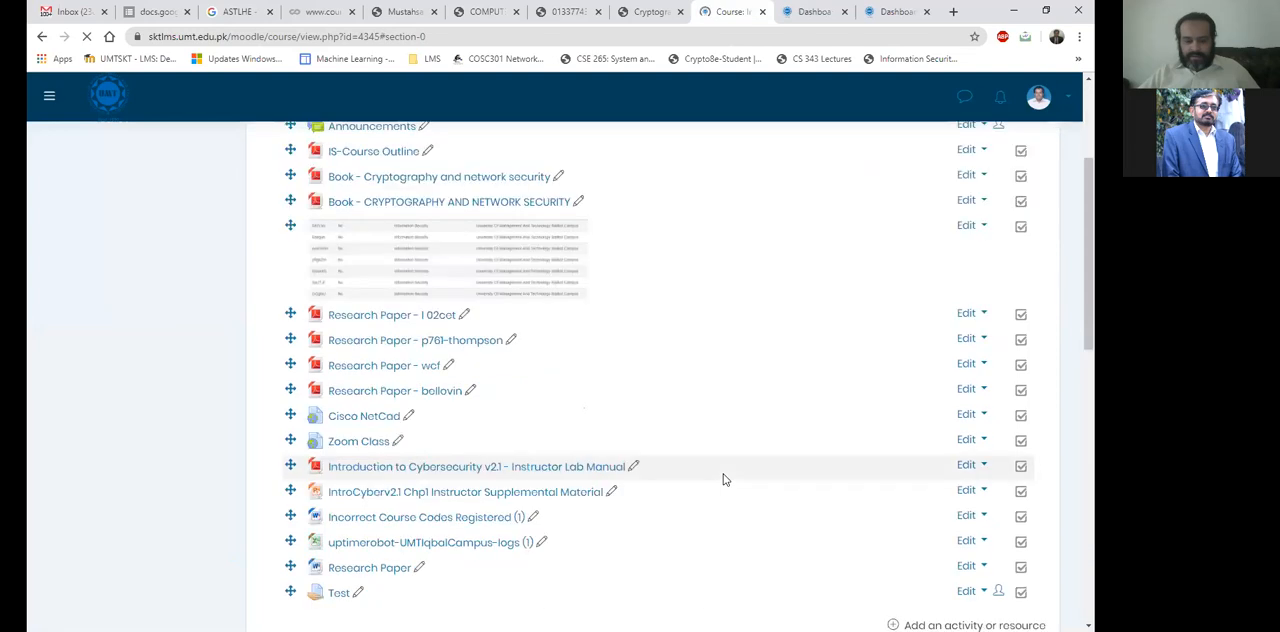
scroll(724, 479, "down", 2)
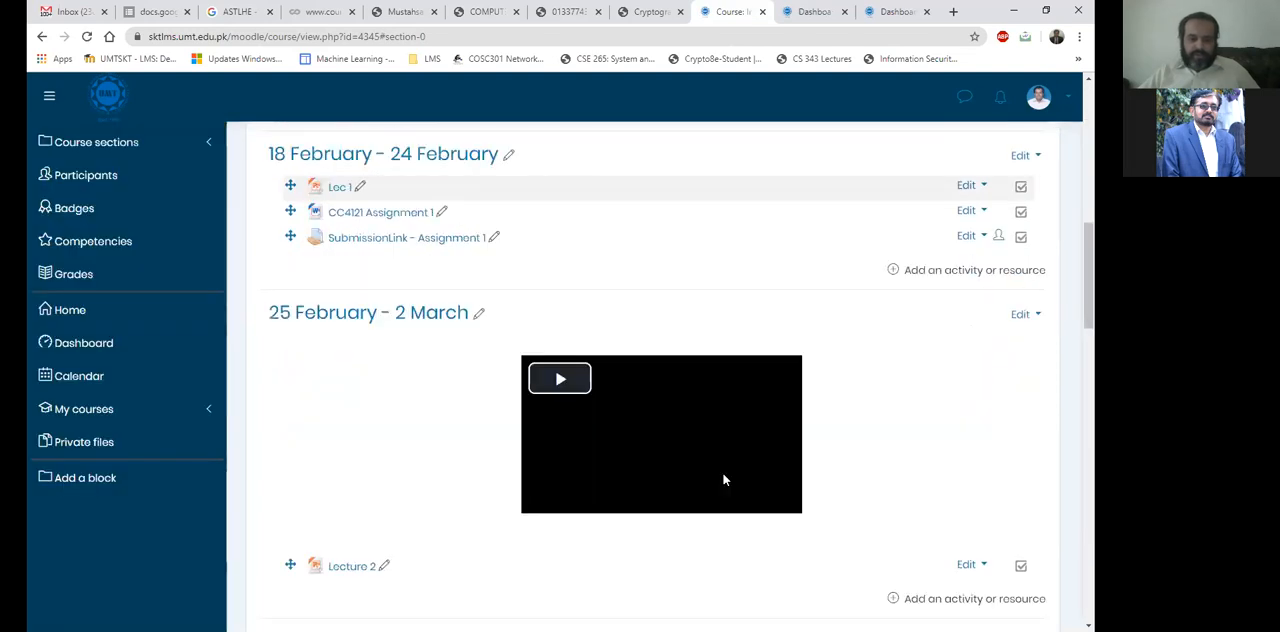
scroll(335, 421, "up", 2)
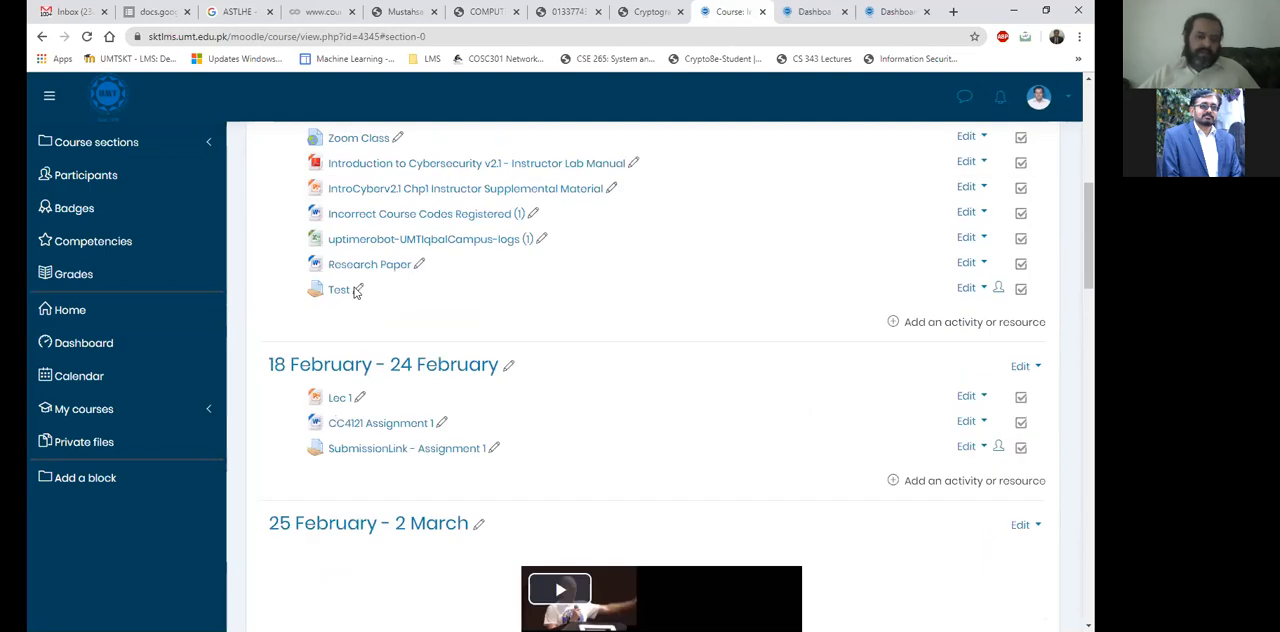
scroll(379, 373, "up", 2)
scroll(324, 352, "down", 1)
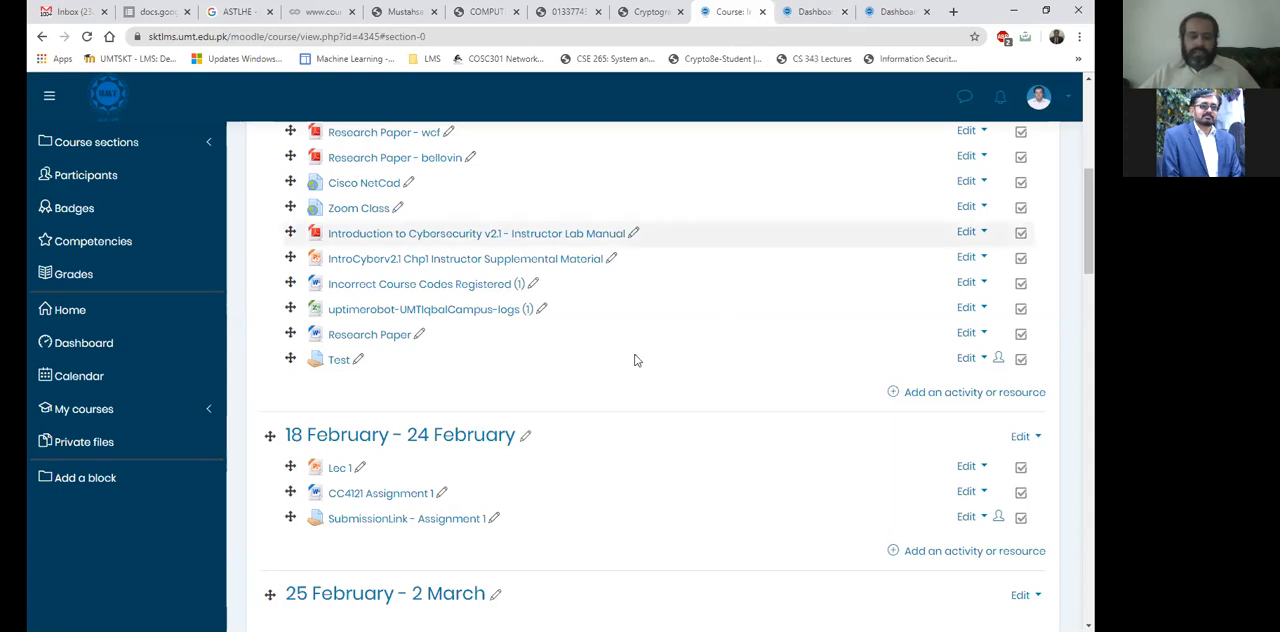
scroll(513, 386, "down", 2)
scroll(510, 386, "up", 4)
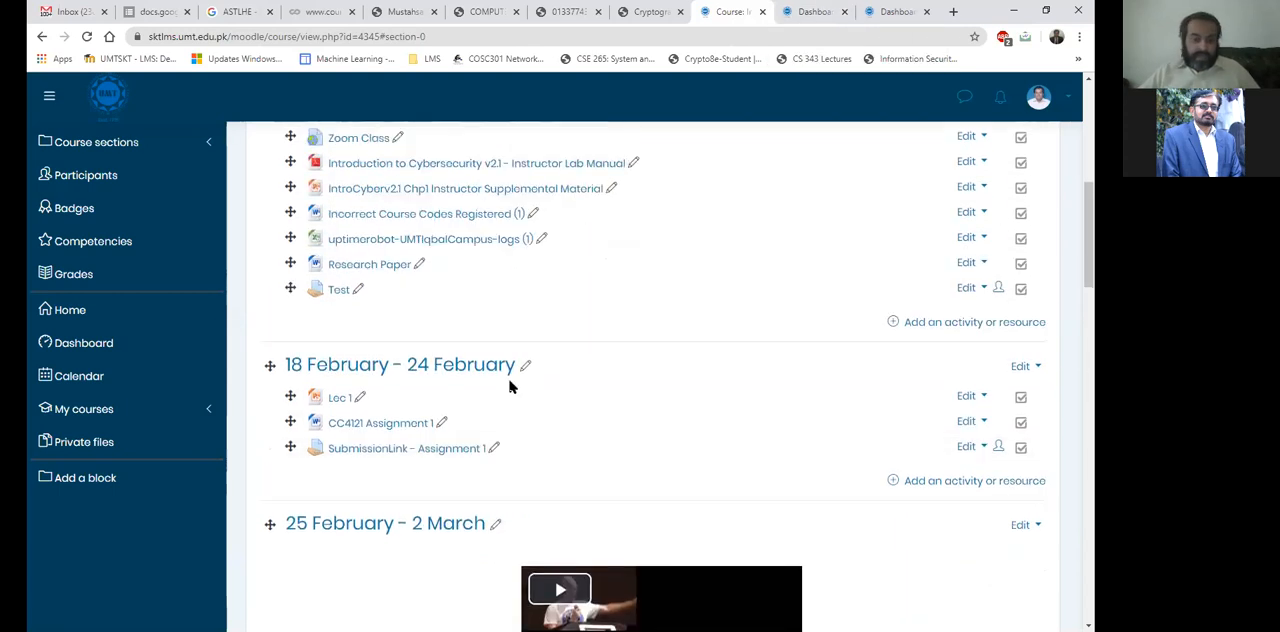
scroll(510, 386, "down", 1)
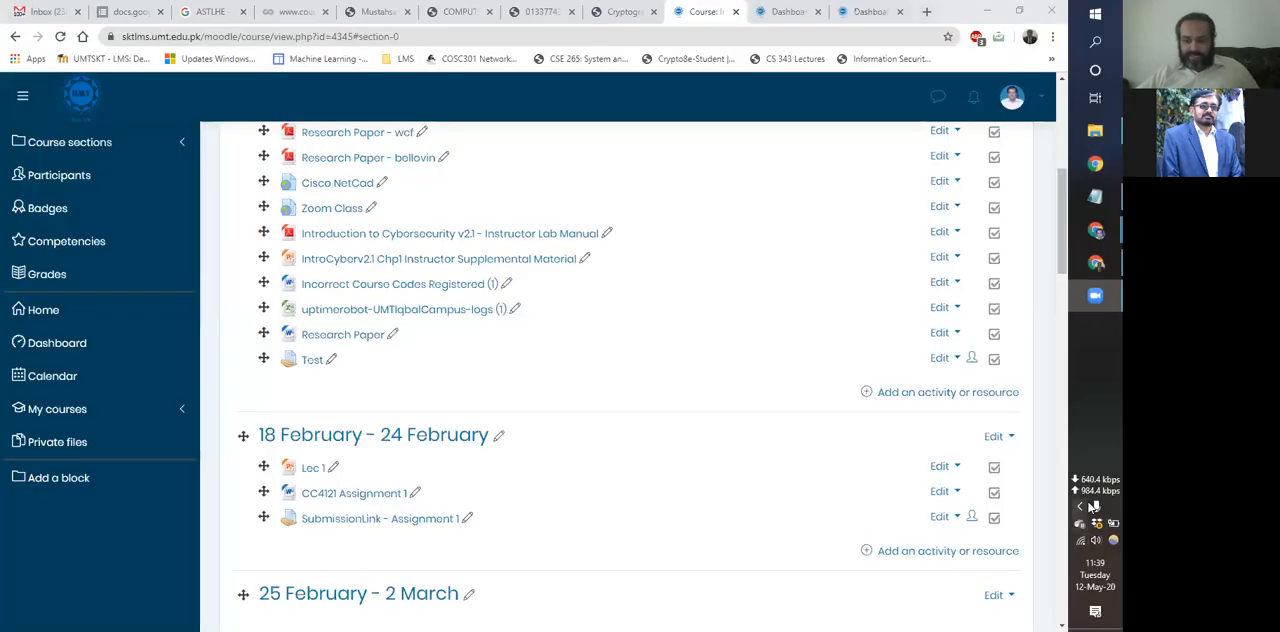
left_click(1080, 507)
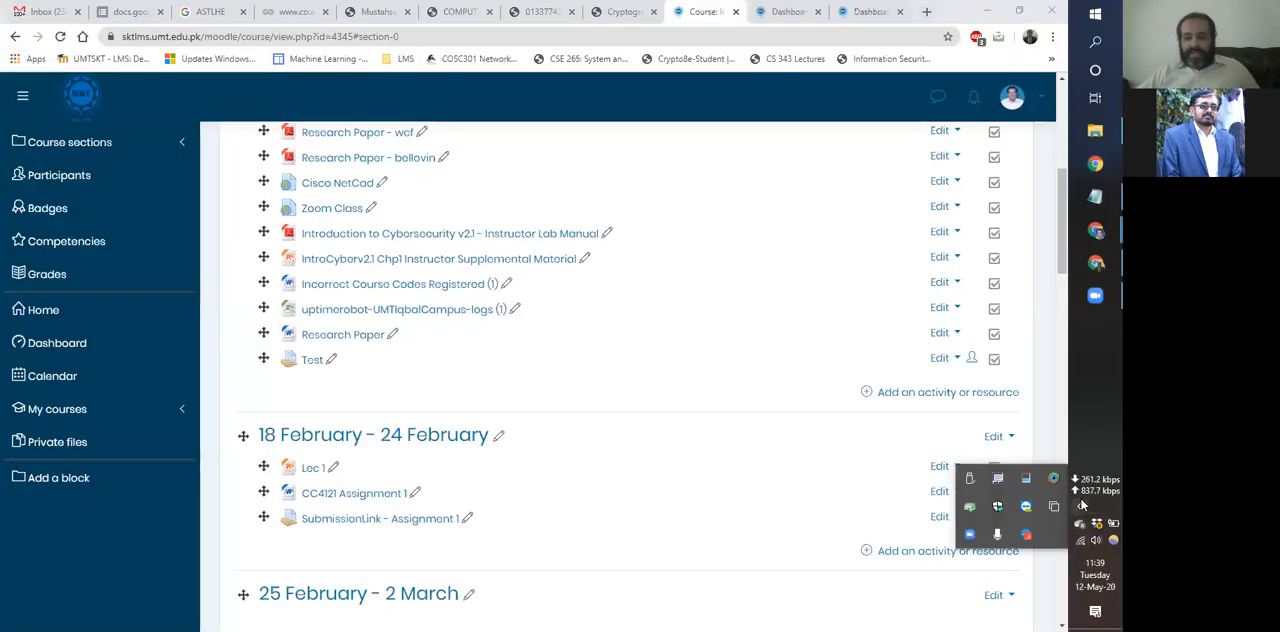
left_click(1077, 408)
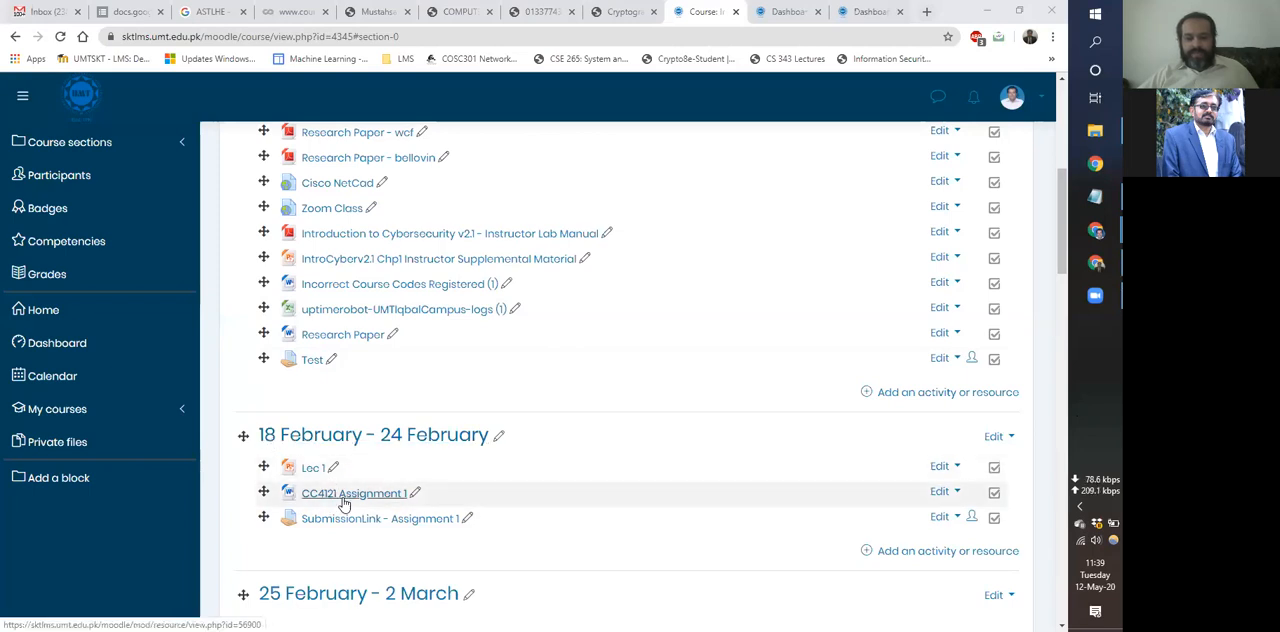
Open SubmissionLink - Assignment 1 in the 18 February - 24 February section, examine its grading summary and return to the course page.
scroll(343, 491, "down", 1)
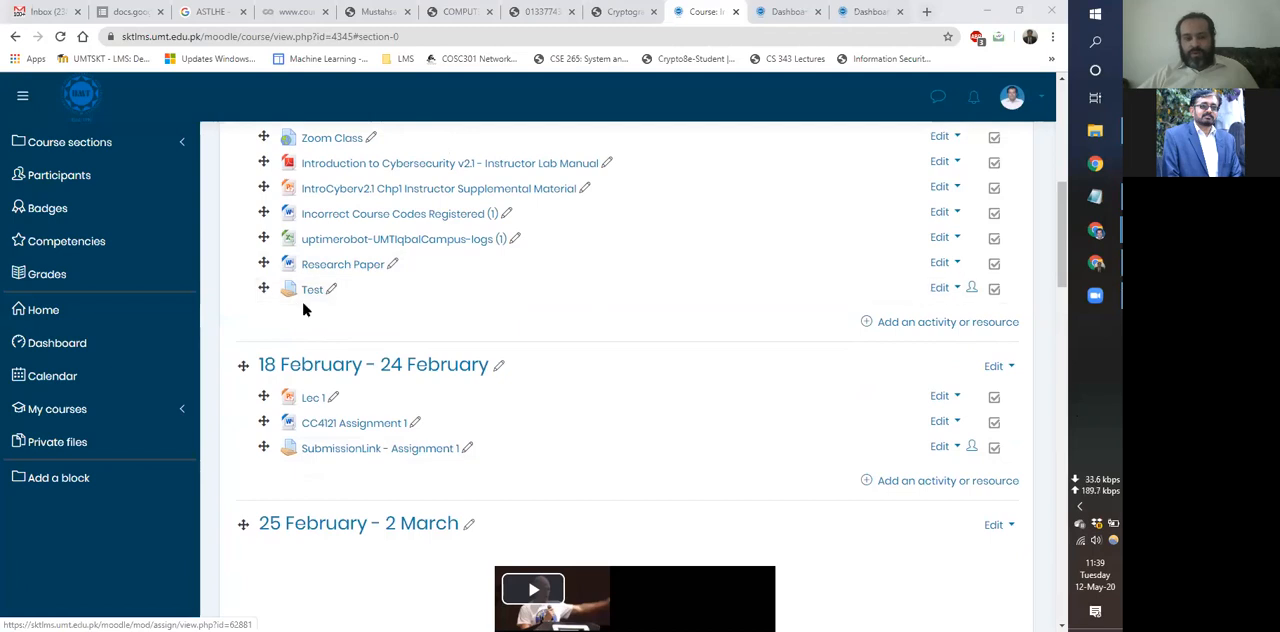
left_click(343, 449)
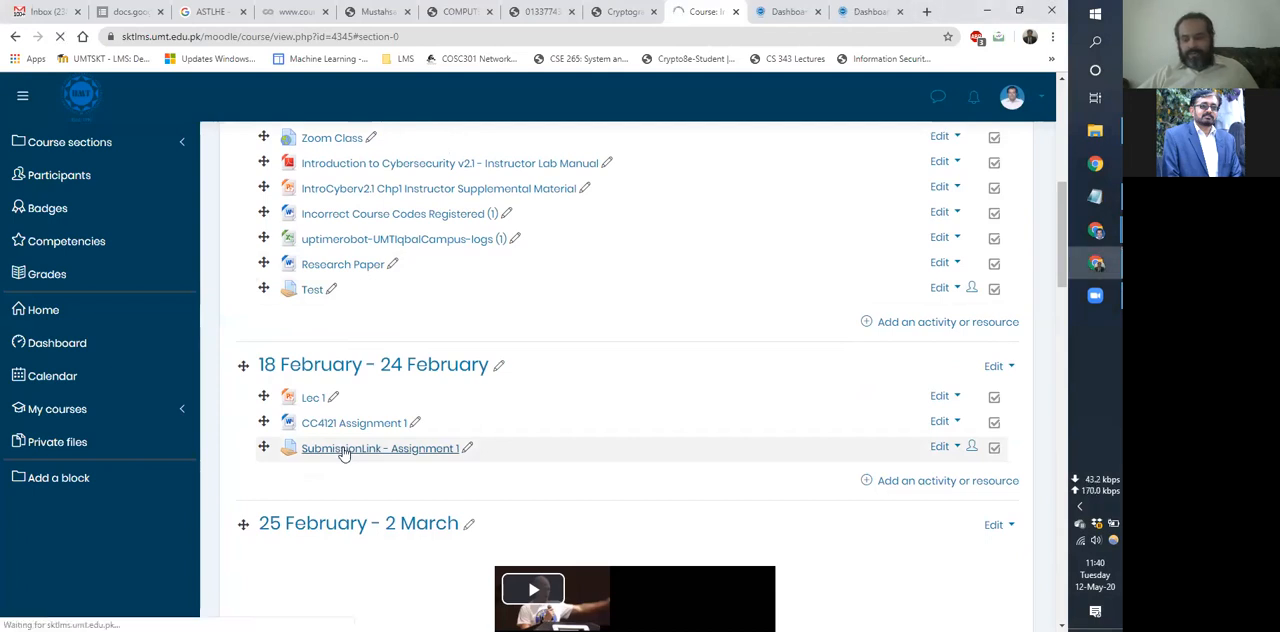
left_click(1081, 508)
scroll(526, 429, "down", 3)
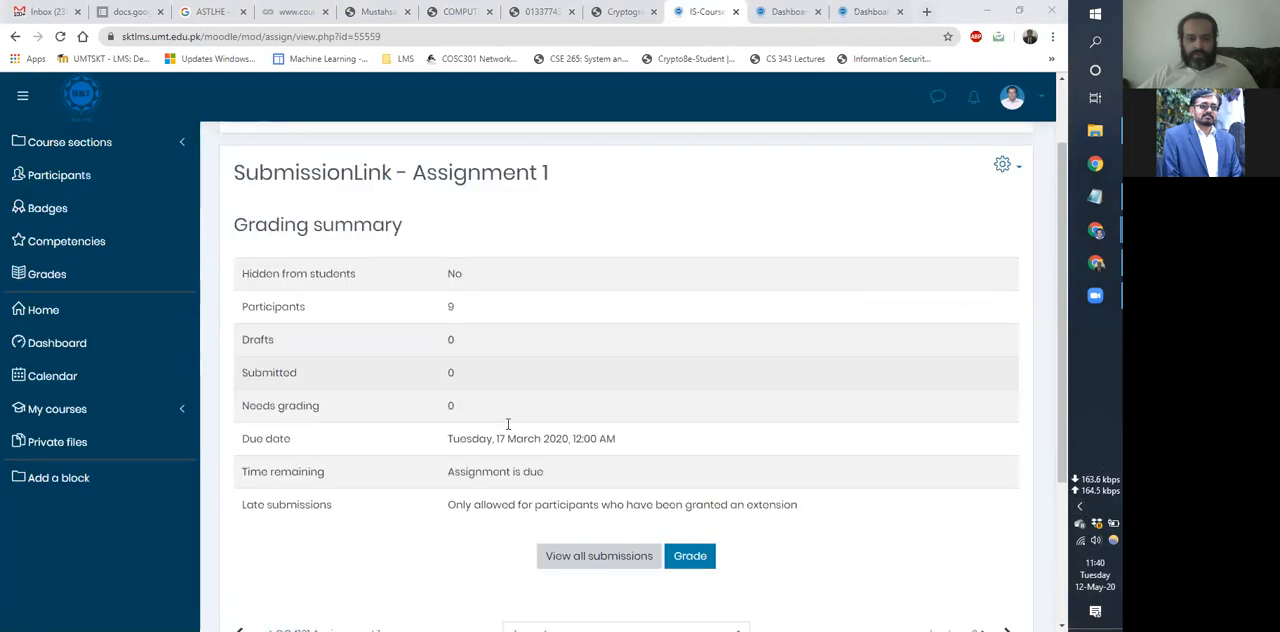
scroll(508, 428, "down", 5)
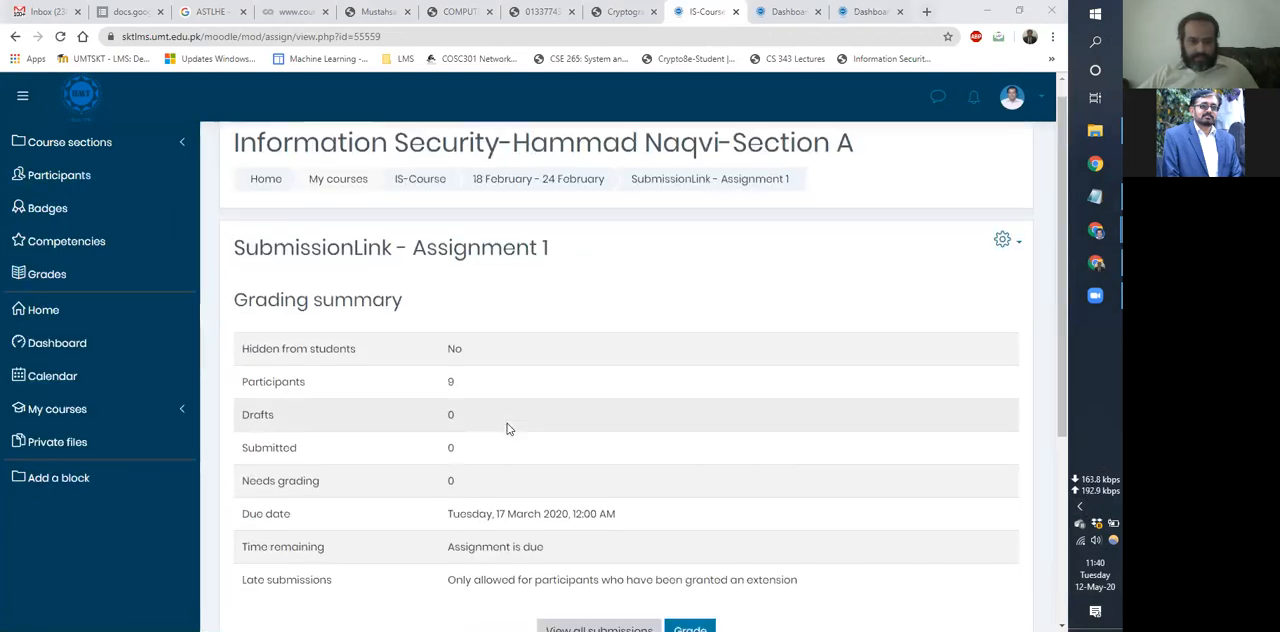
scroll(508, 425, "up", 3)
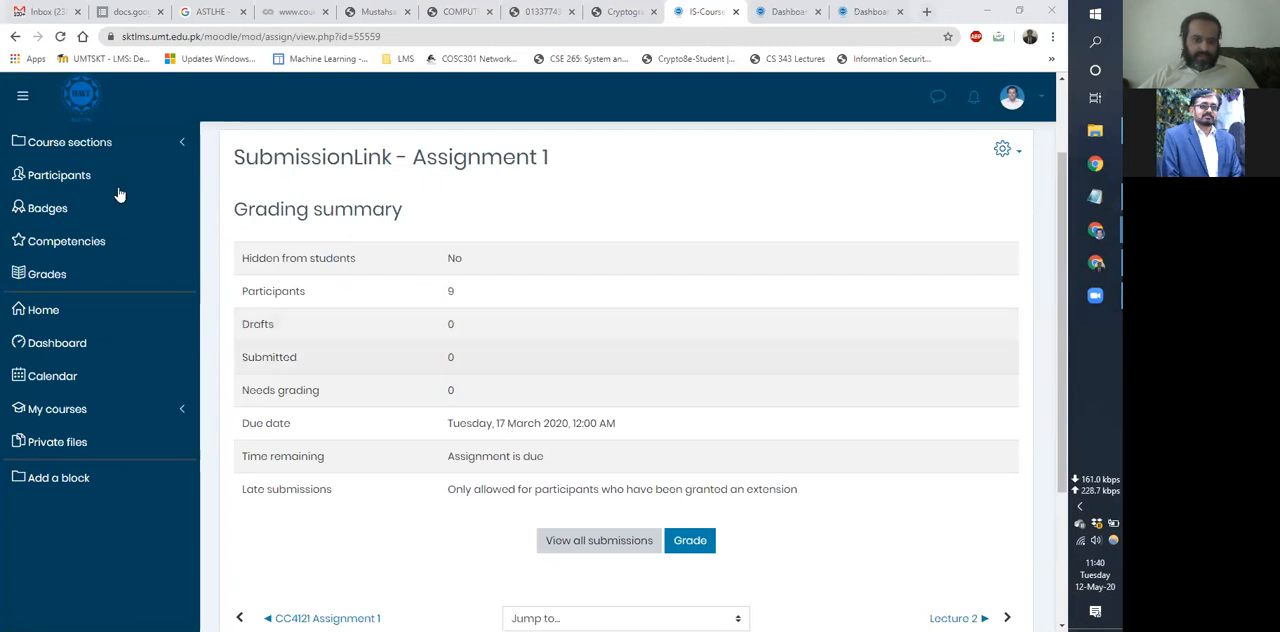
left_click_drag(423, 363, 458, 392)
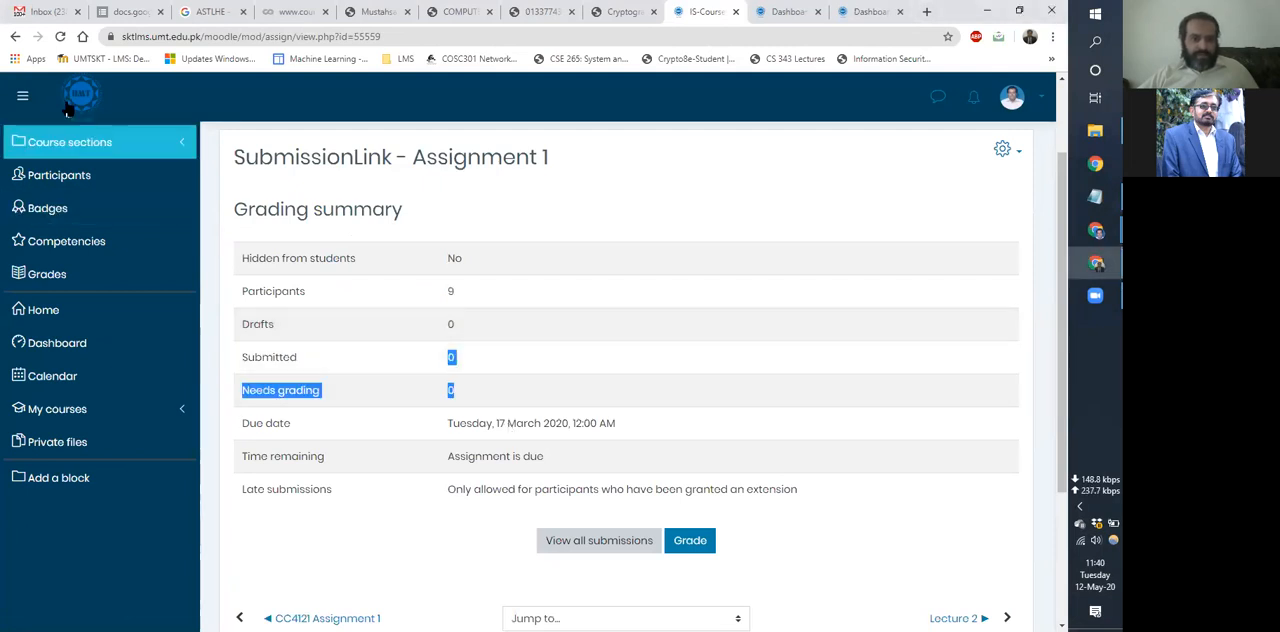
left_click(15, 37)
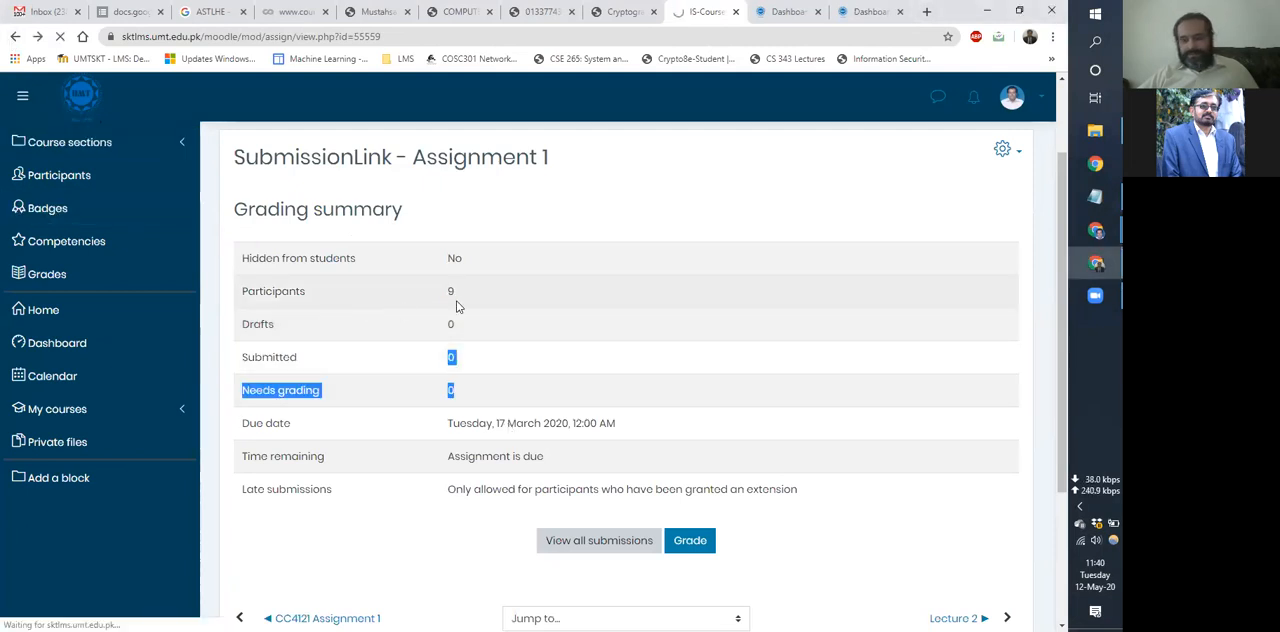
scroll(459, 307, "down", 3)
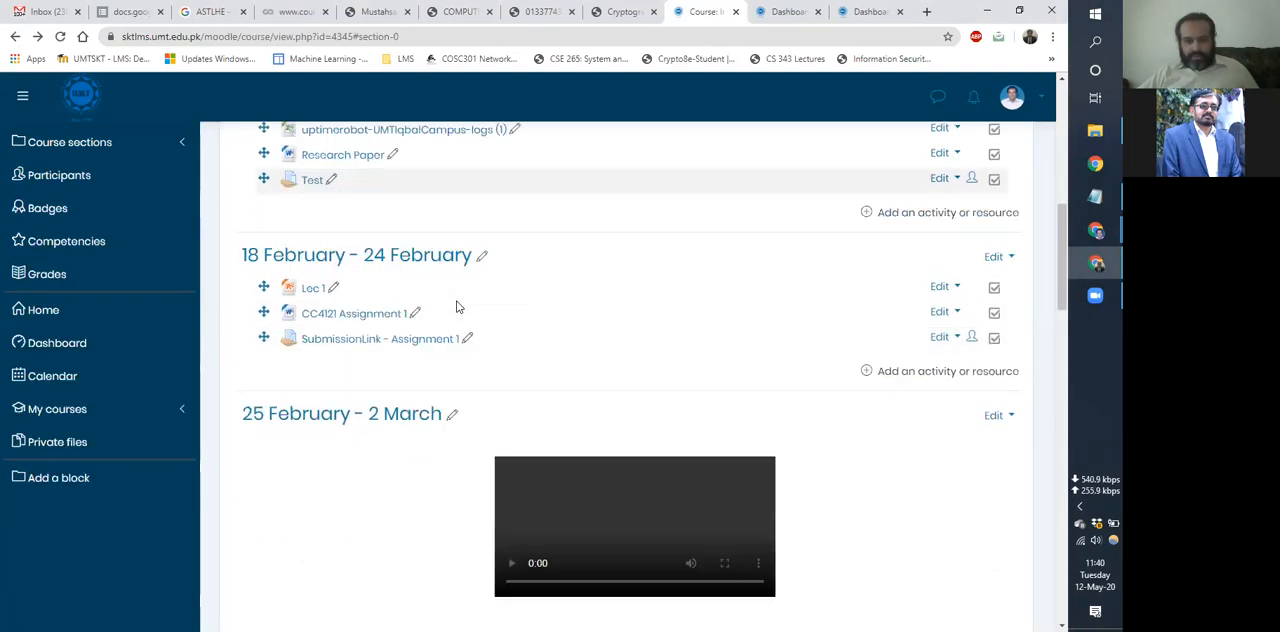
Open Submission Link - Assignment 1 in the 17 March - 23 March section and examine its grading summary.
scroll(456, 307, "down", 7)
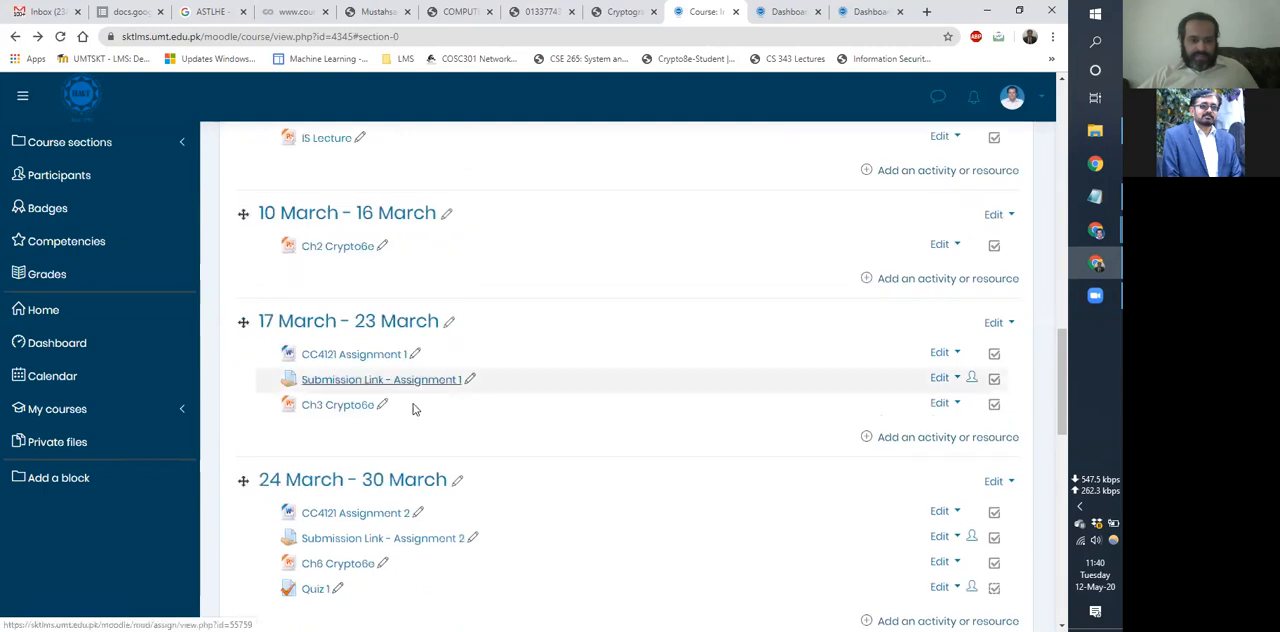
scroll(378, 400, "down", 6)
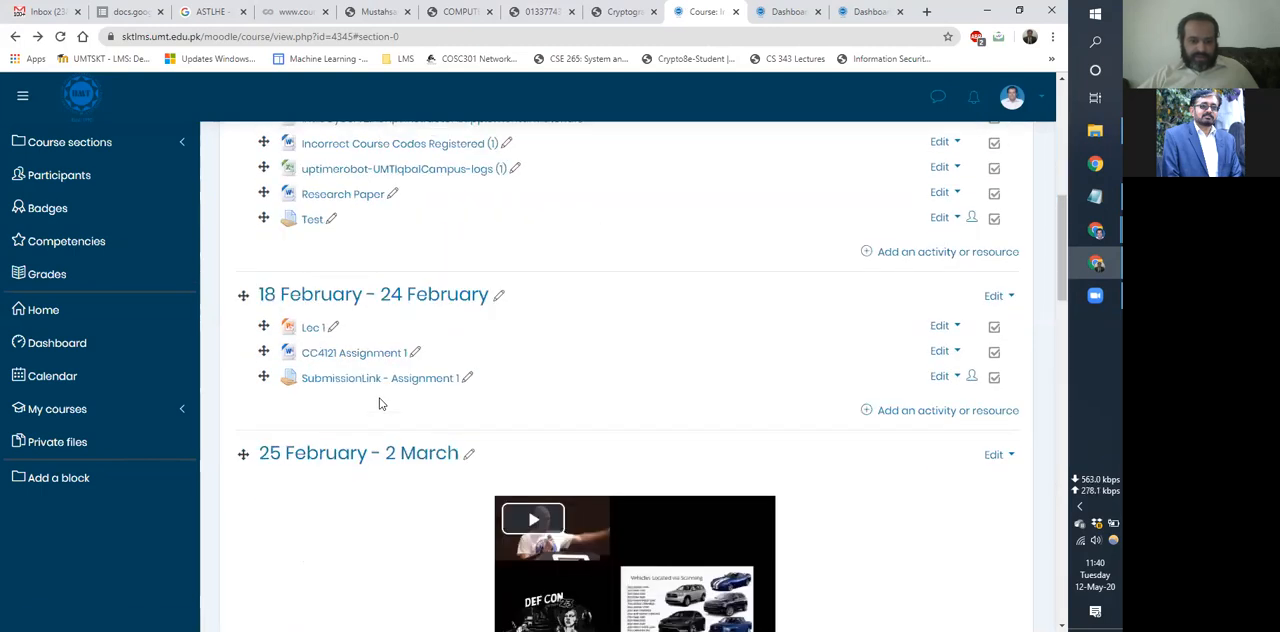
scroll(379, 403, "down", 5)
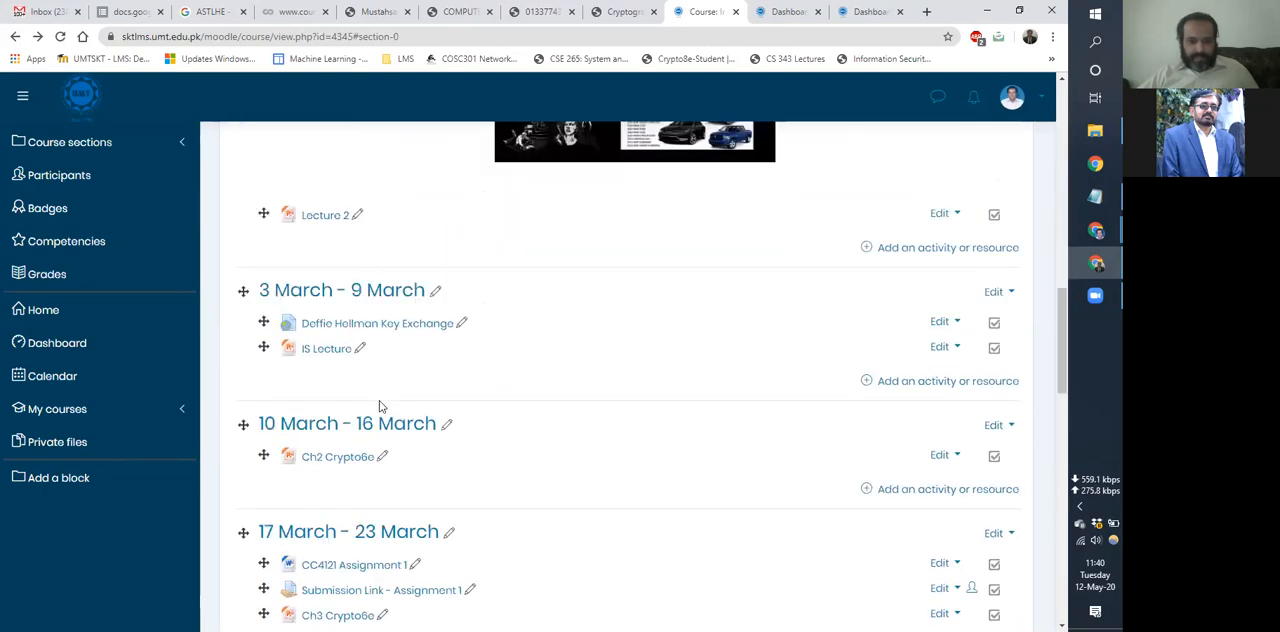
scroll(380, 405, "down", 3)
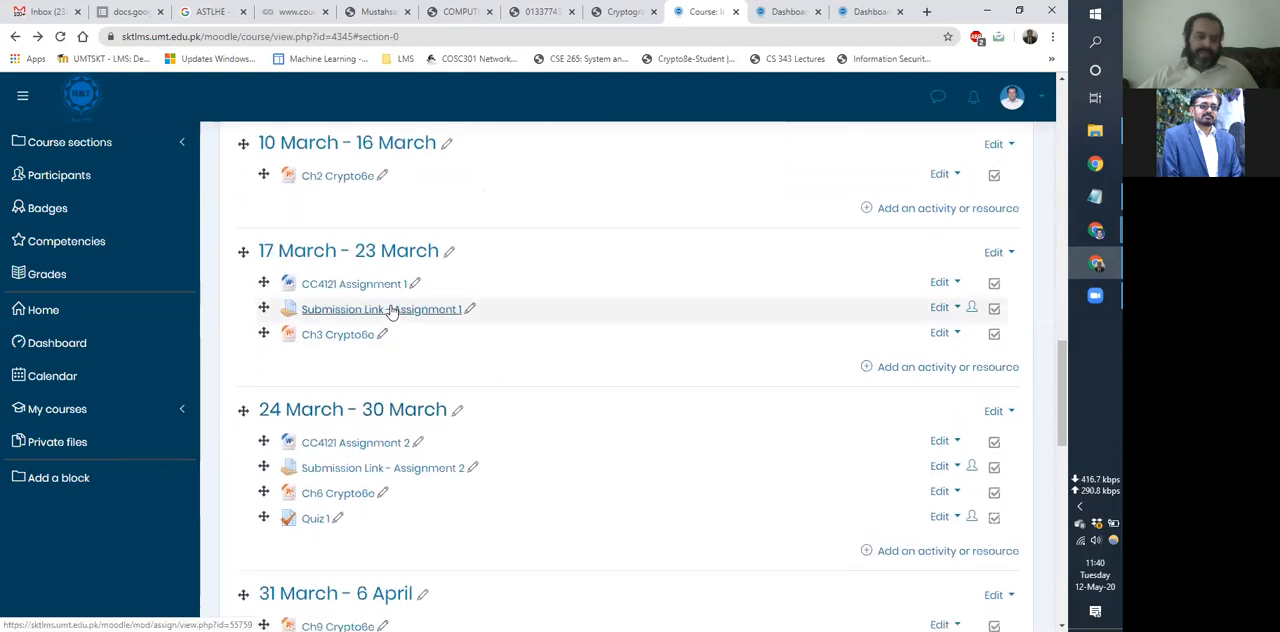
scroll(400, 325, "up", 8)
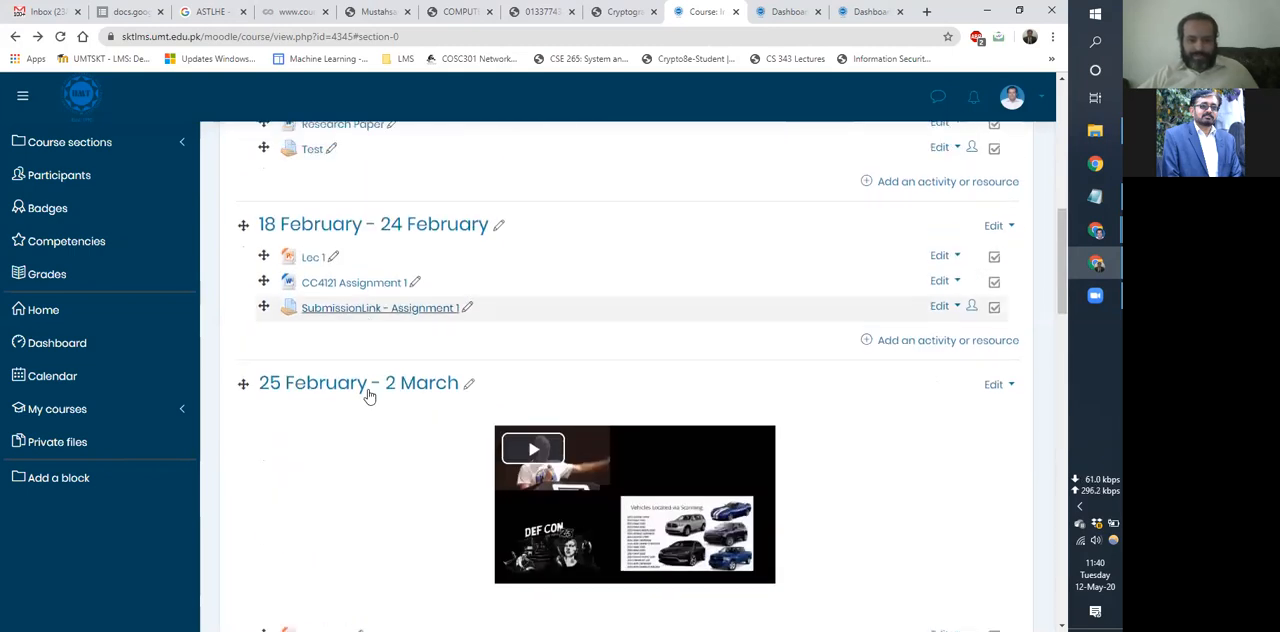
scroll(369, 396, "down", 6)
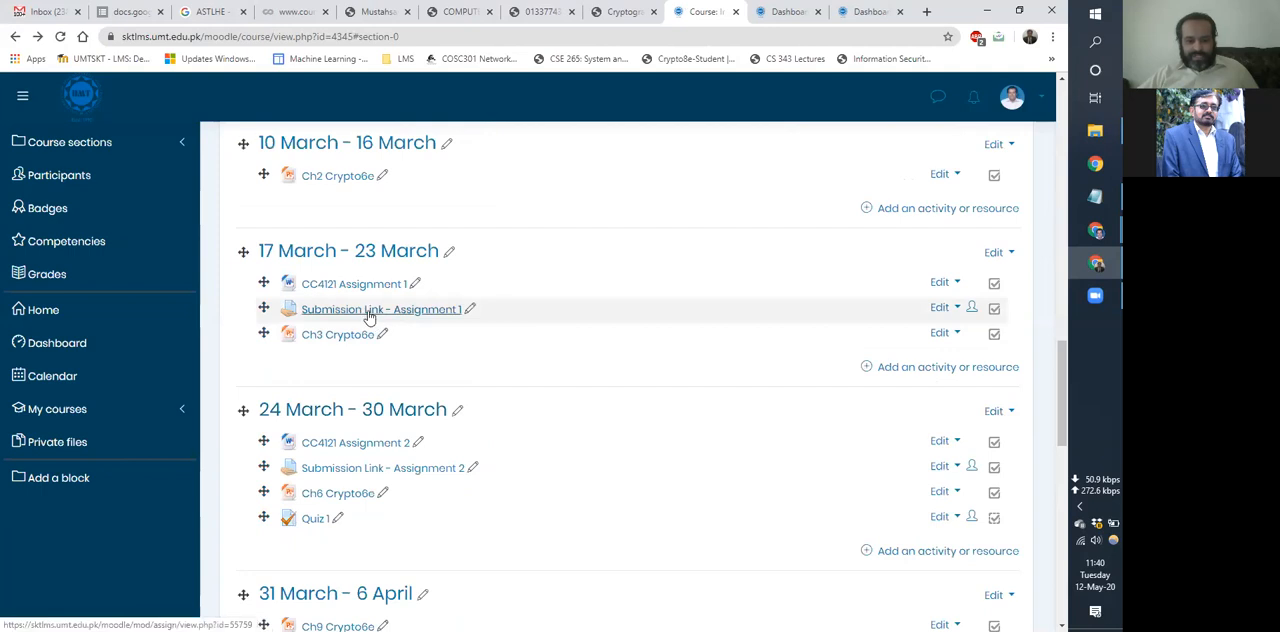
left_click(366, 314)
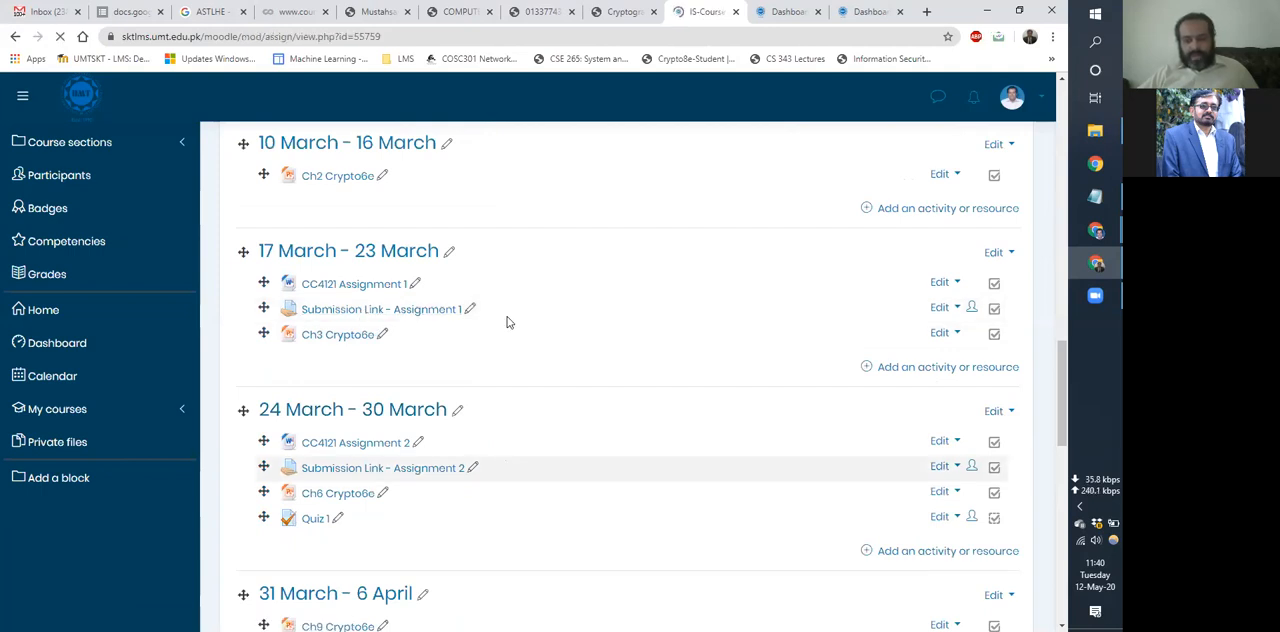
scroll(420, 437, "down", 3)
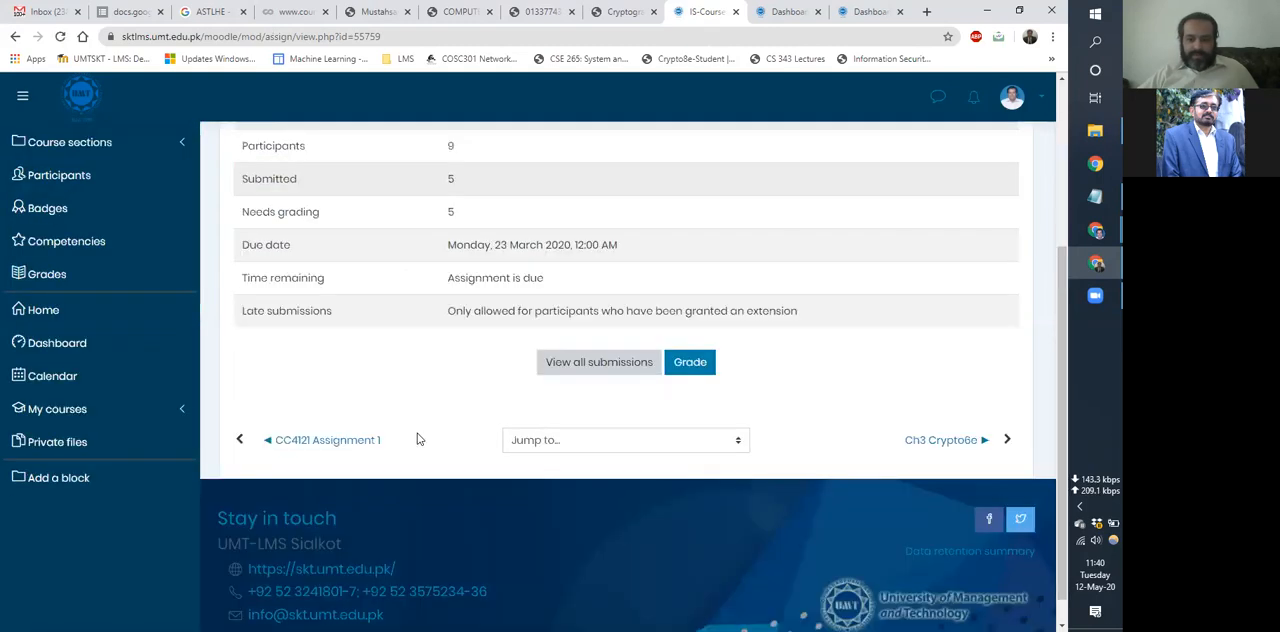
View all submissions for the assignment, then check the first listed student's grading page and return to the submissions table.
left_click(595, 348)
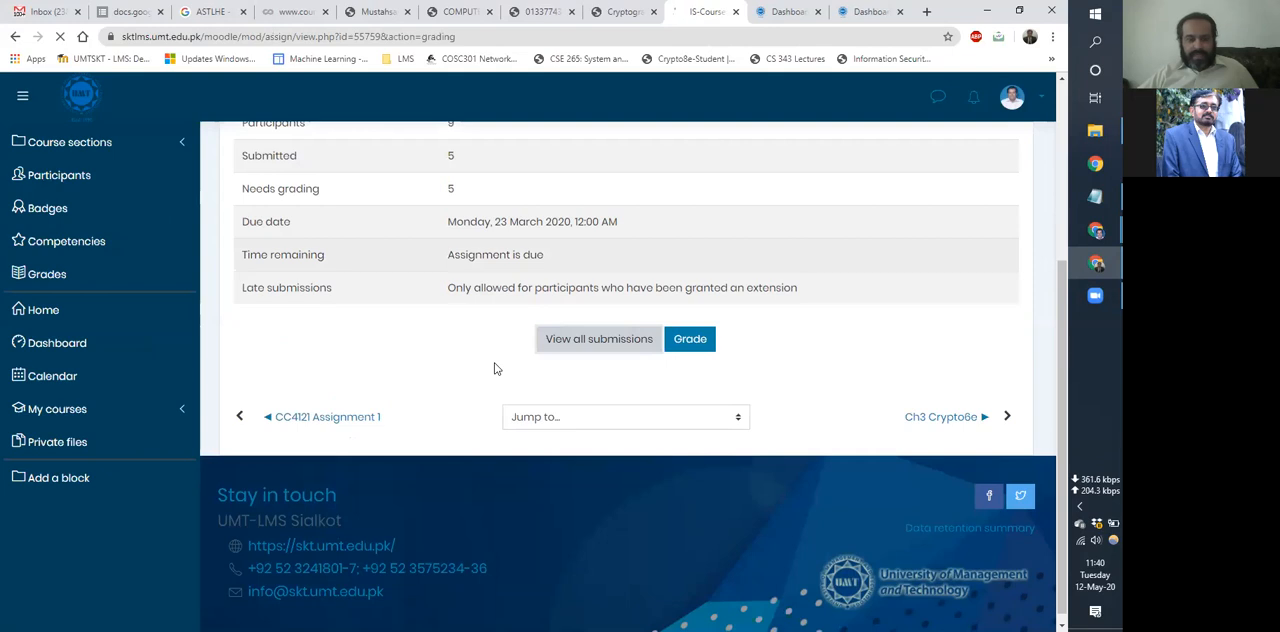
scroll(490, 398, "down", 2)
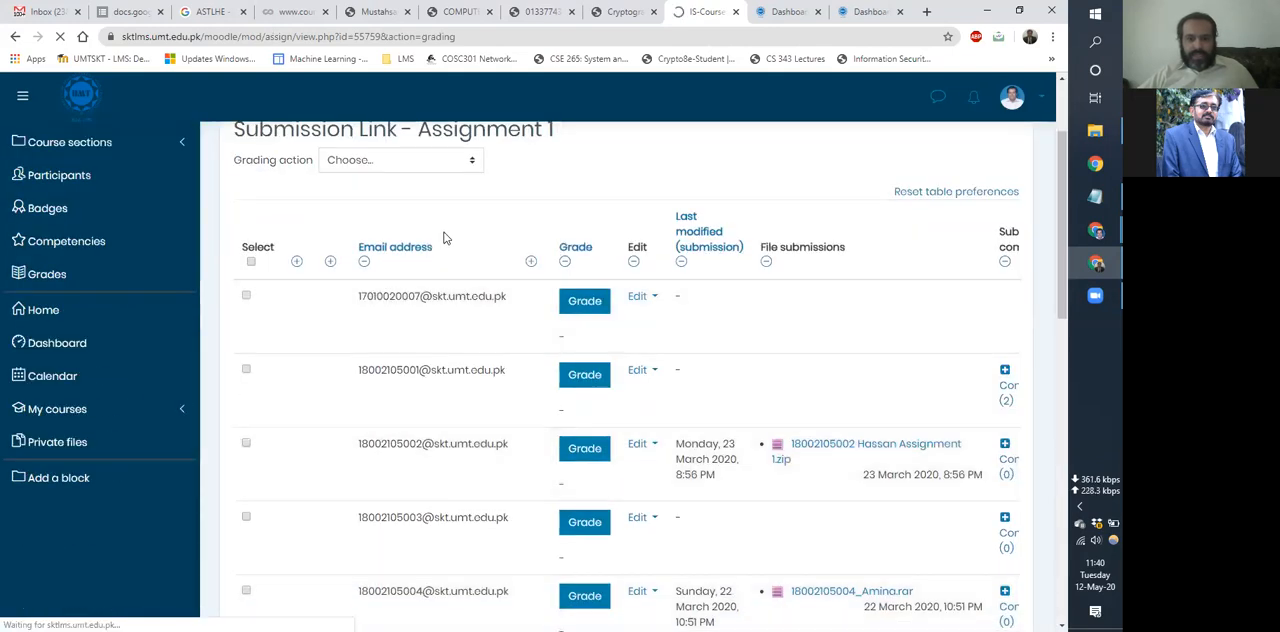
scroll(610, 375, "up", 1)
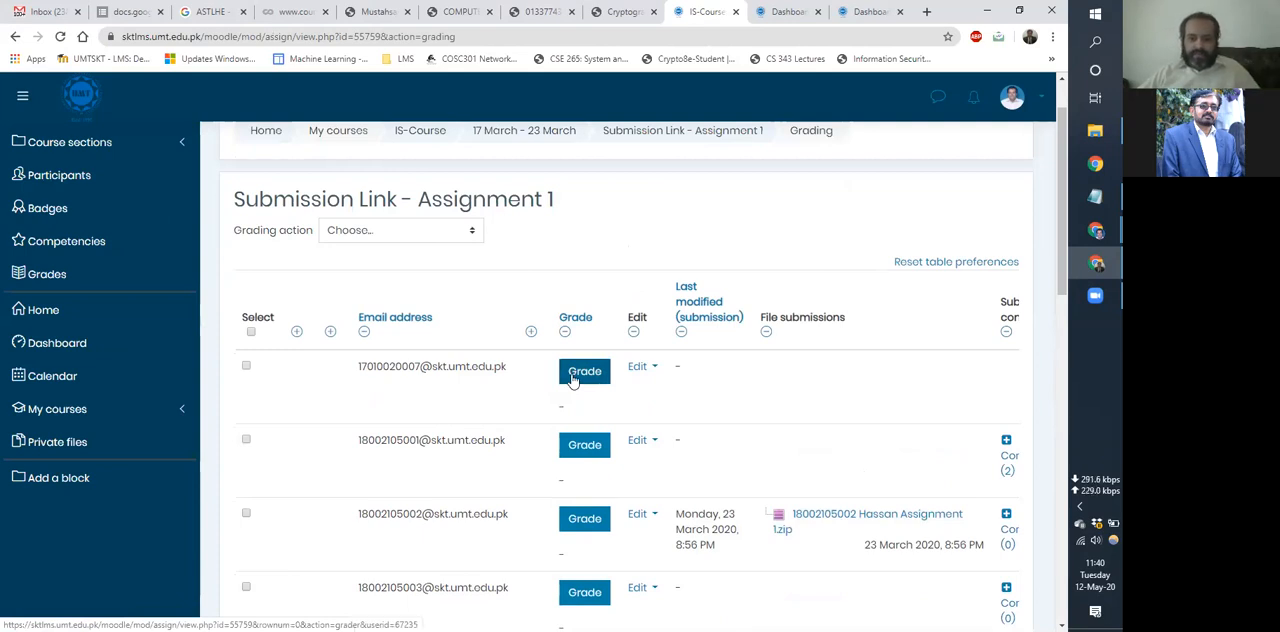
left_click(576, 384)
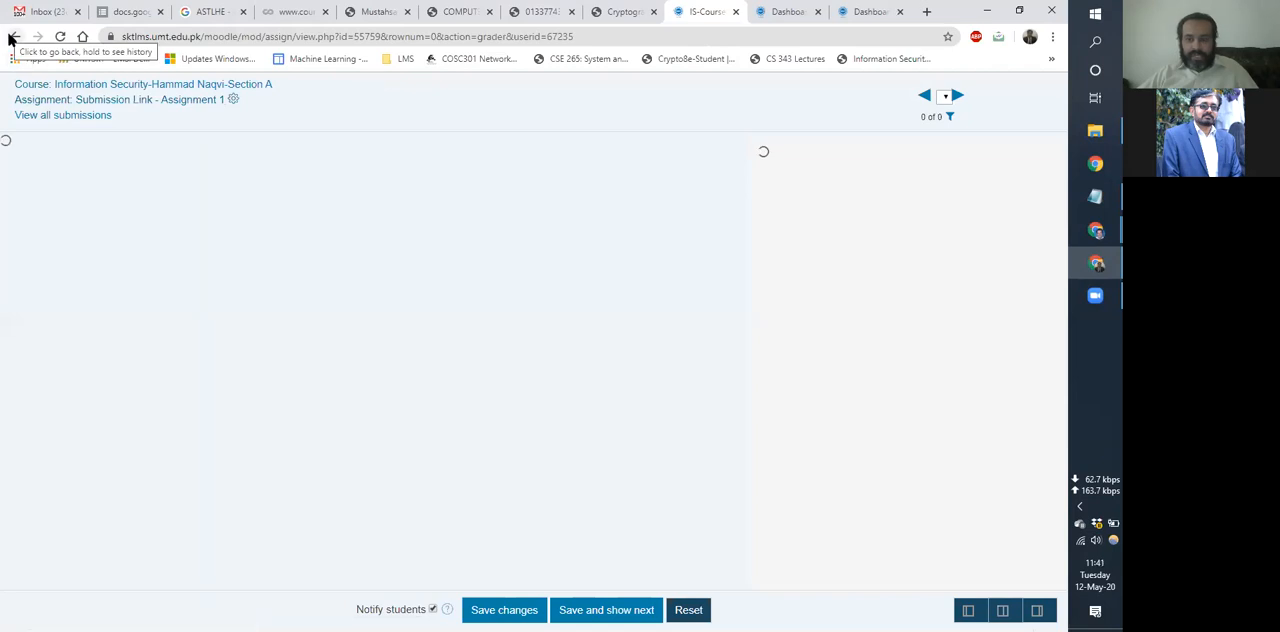
left_click(12, 37)
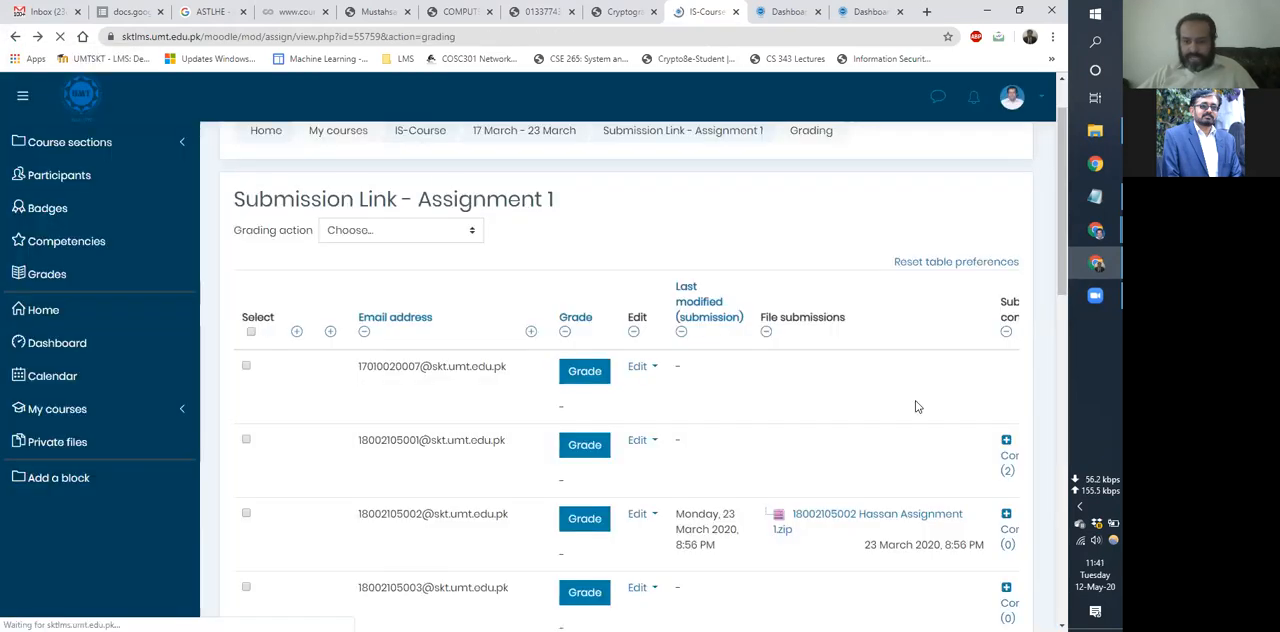
Open the third listed student's grading page, examine the submission and grade fields, and return to the submissions table.
scroll(600, 375, "down", 2)
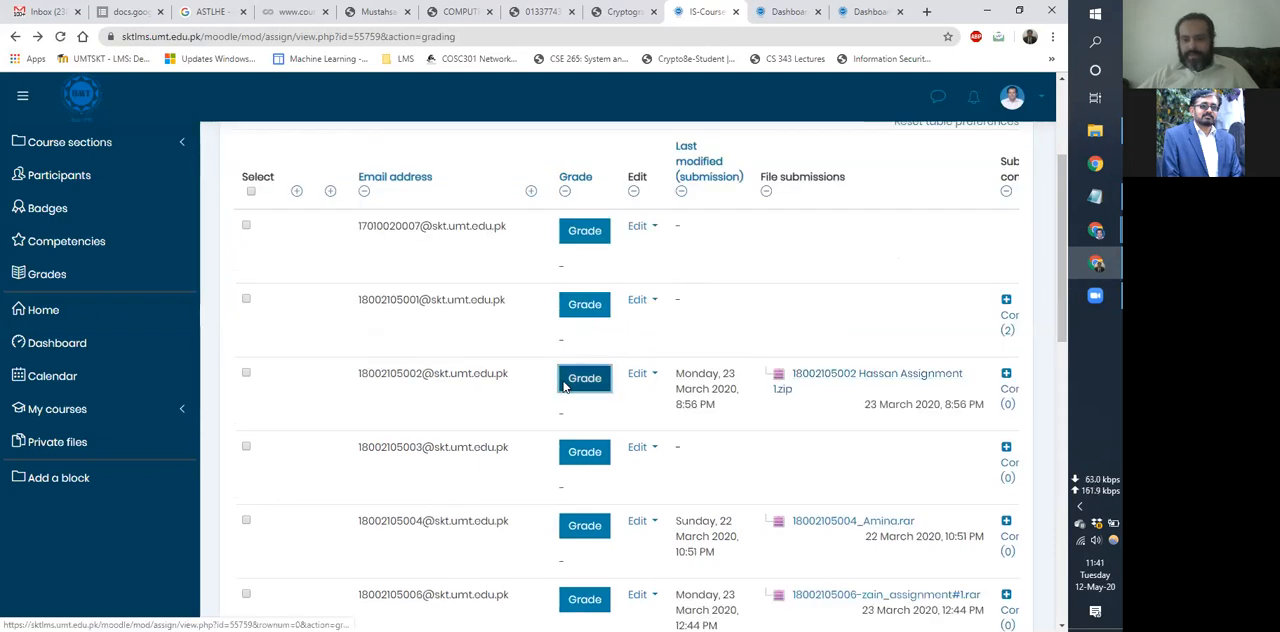
left_click(584, 378)
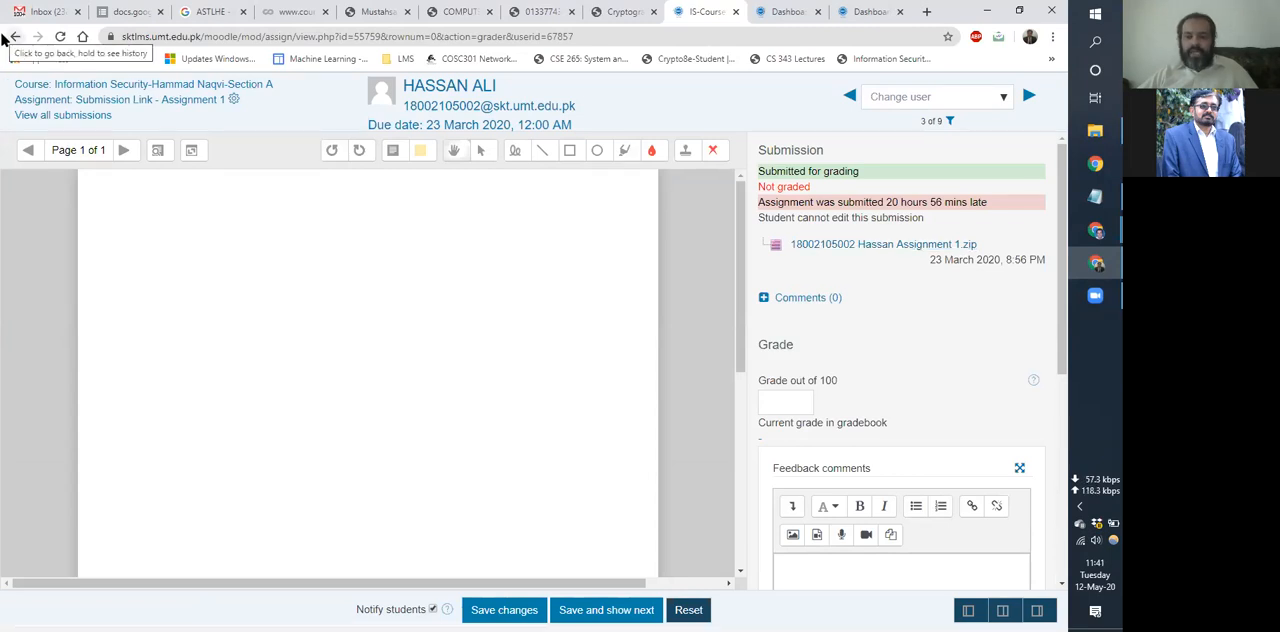
left_click(6, 36)
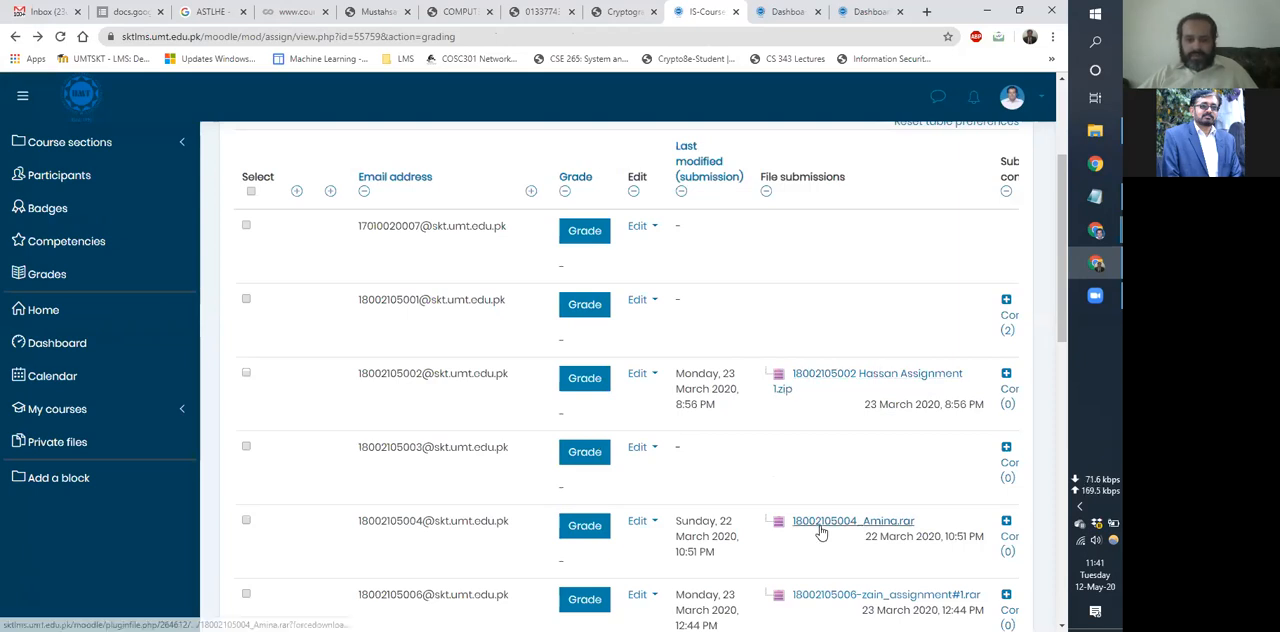
Examine the Grading action options, including Download all submissions, and look through the students' submission dates and files.
scroll(416, 304, "up", 2)
left_click(410, 302)
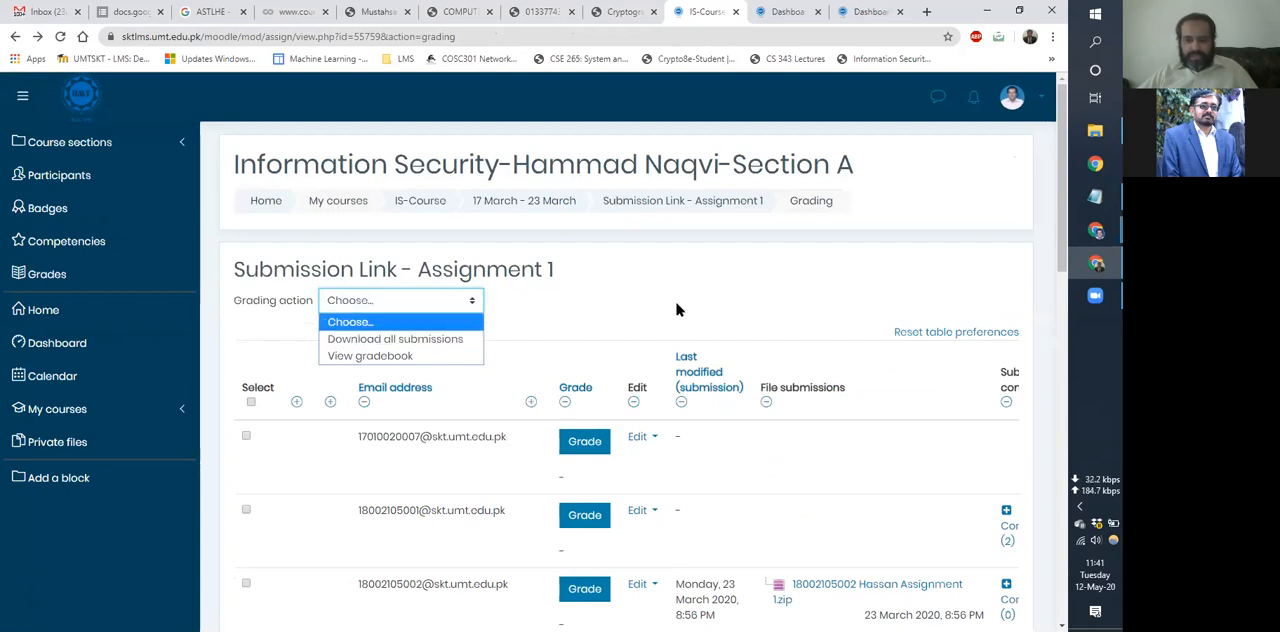
scroll(910, 537, "down", 1)
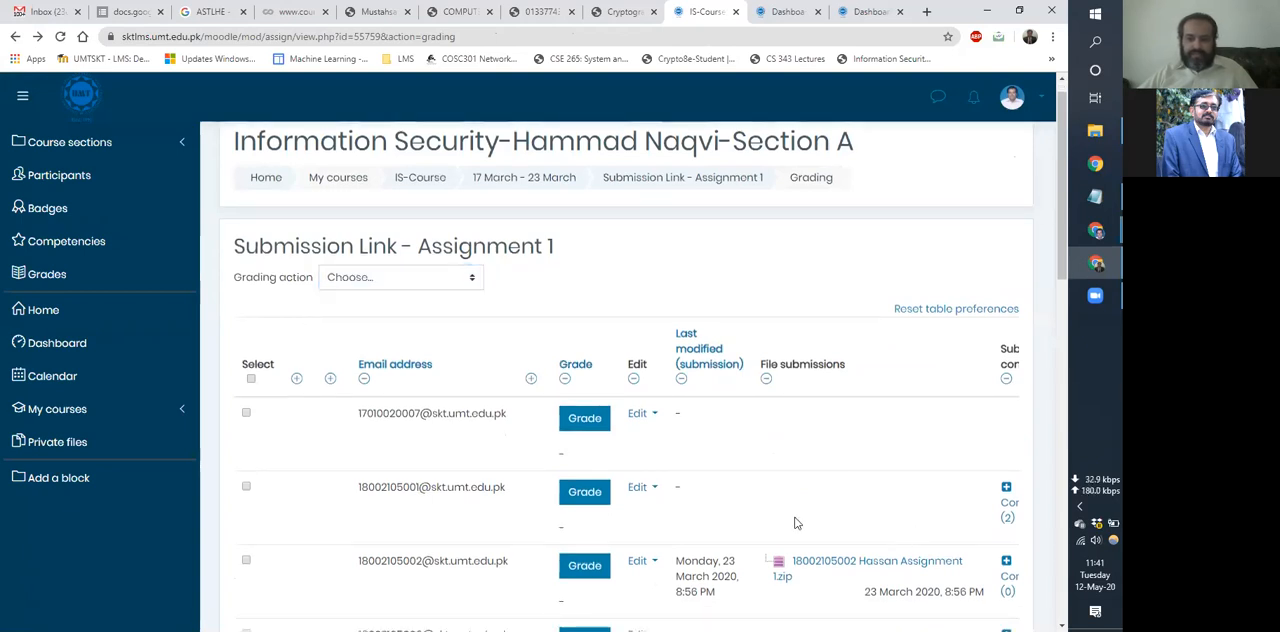
scroll(801, 546, "down", 2)
scroll(801, 546, "down", 2)
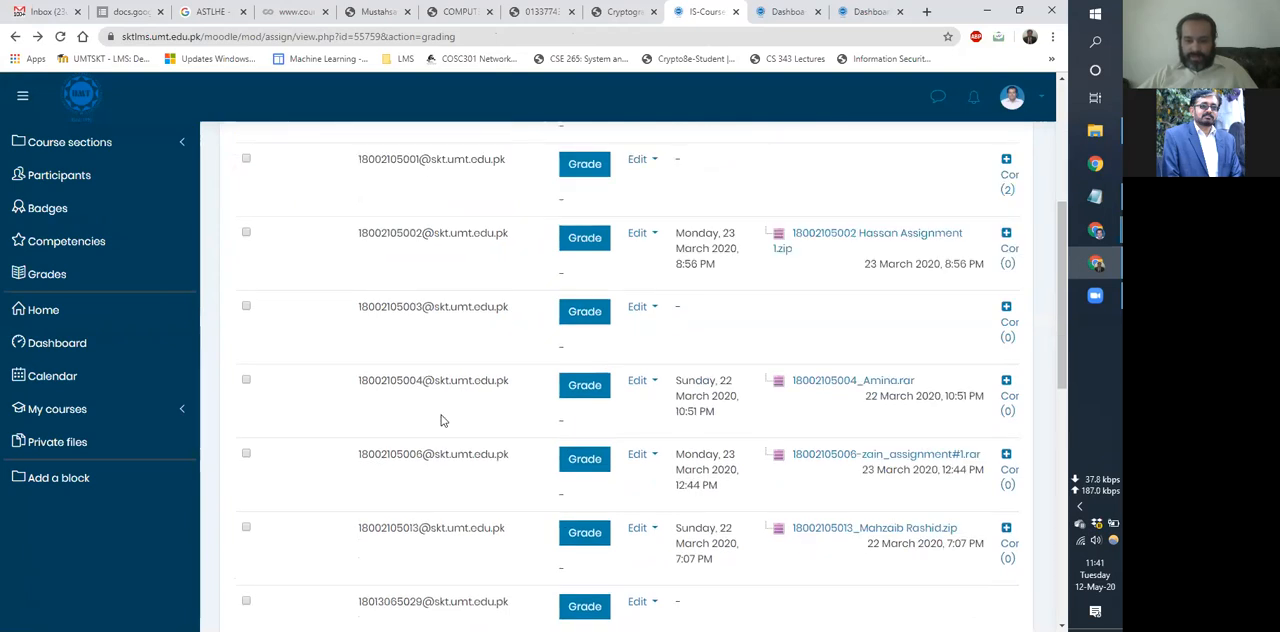
scroll(443, 421, "up", 5)
scroll(607, 307, "down", 1)
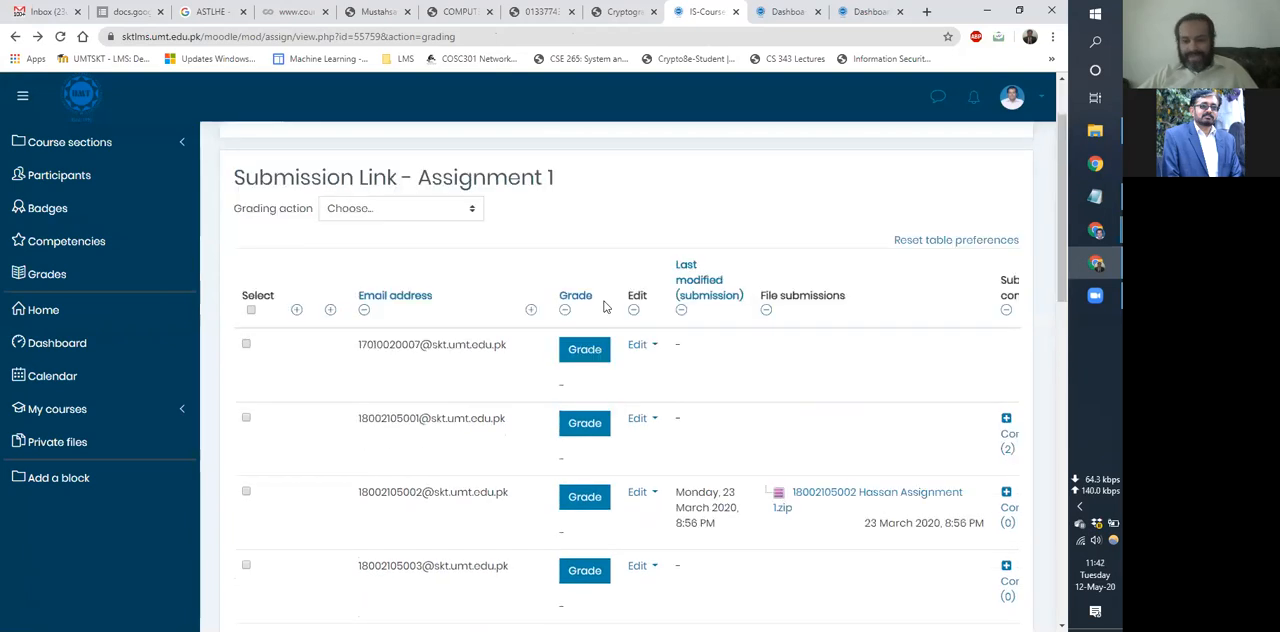
scroll(766, 319, "down", 2)
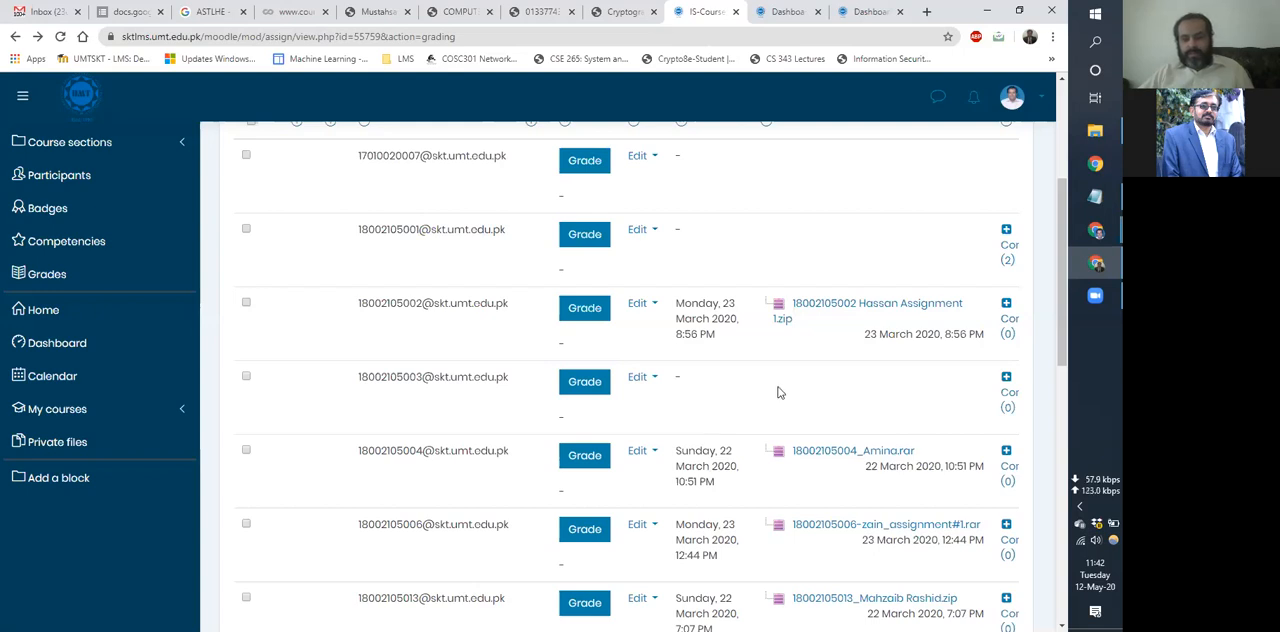
scroll(486, 380, "up", 2)
scroll(320, 297, "up", 3)
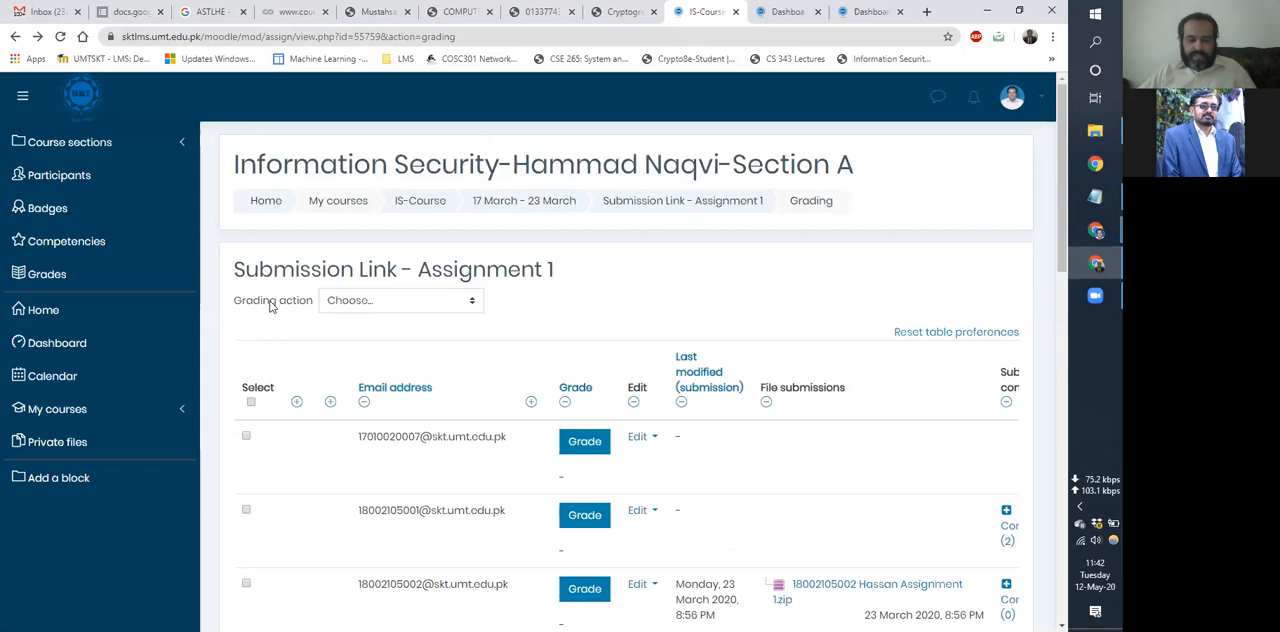
left_click(384, 301)
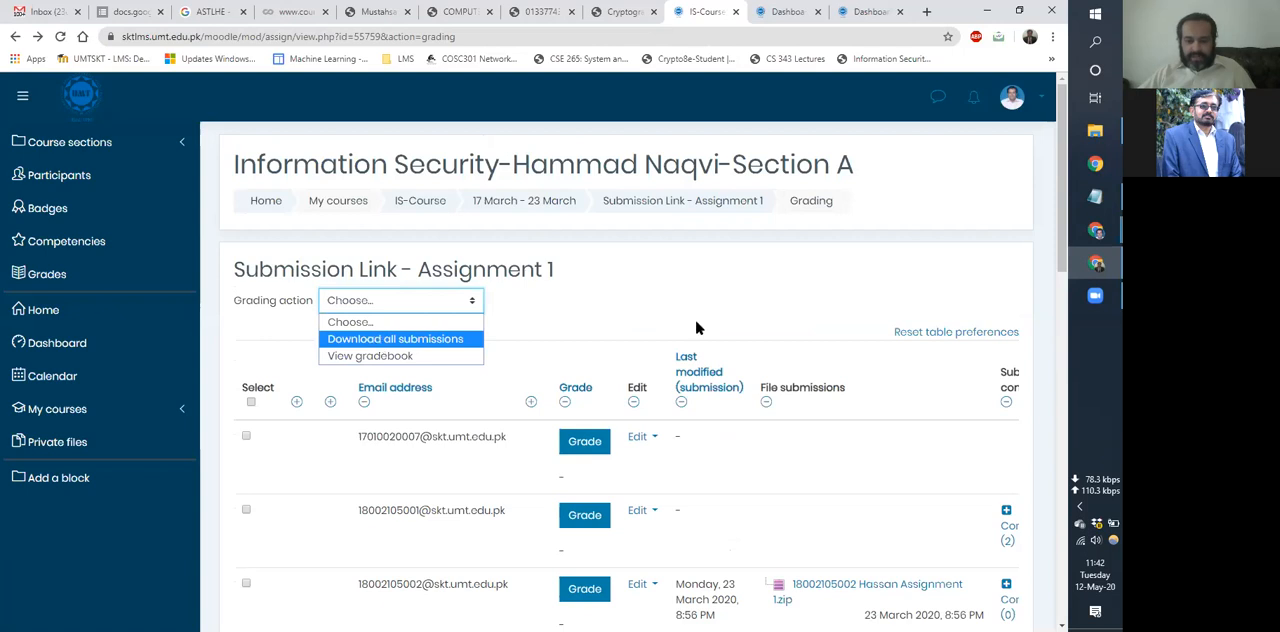
left_click(760, 293)
Highlight the first listed student's email address and look over the other students' rows in the submissions table.
scroll(762, 293, "down", 3)
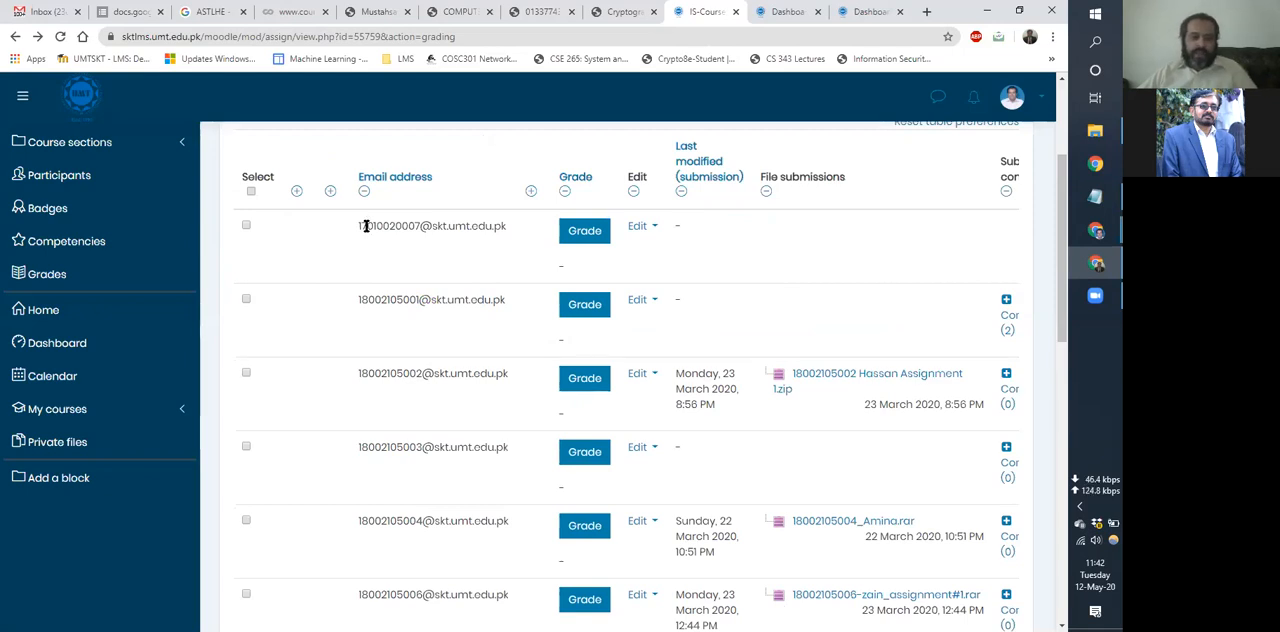
left_click_drag(360, 228, 515, 226)
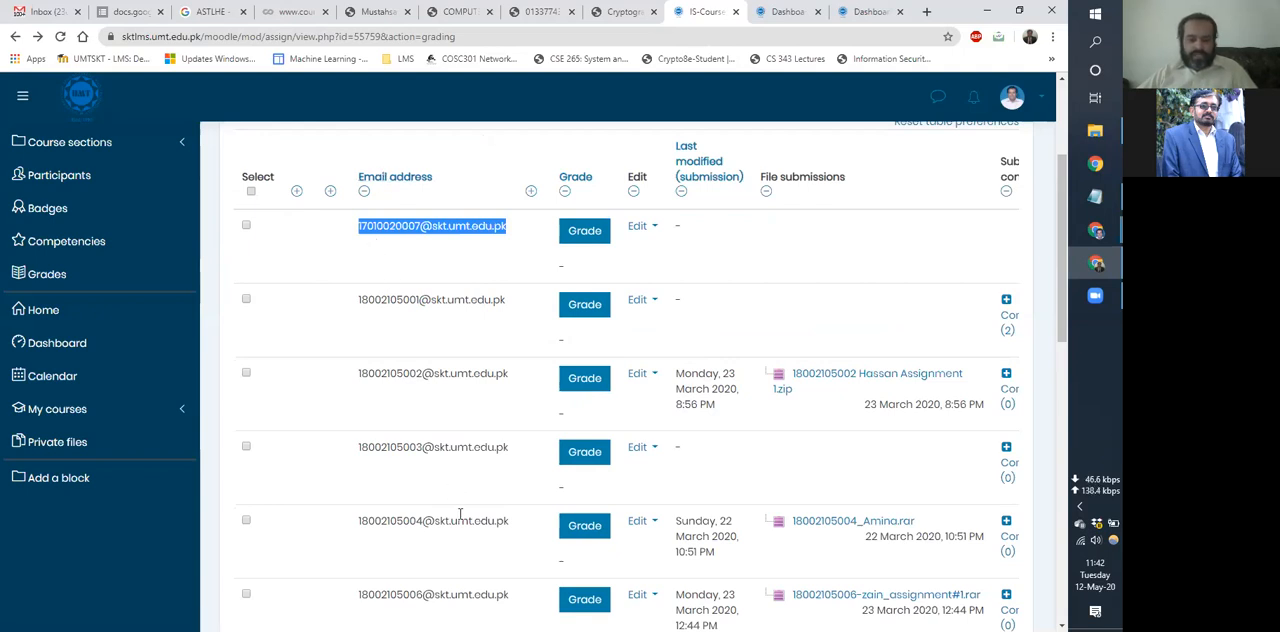
scroll(460, 512, "down", 1)
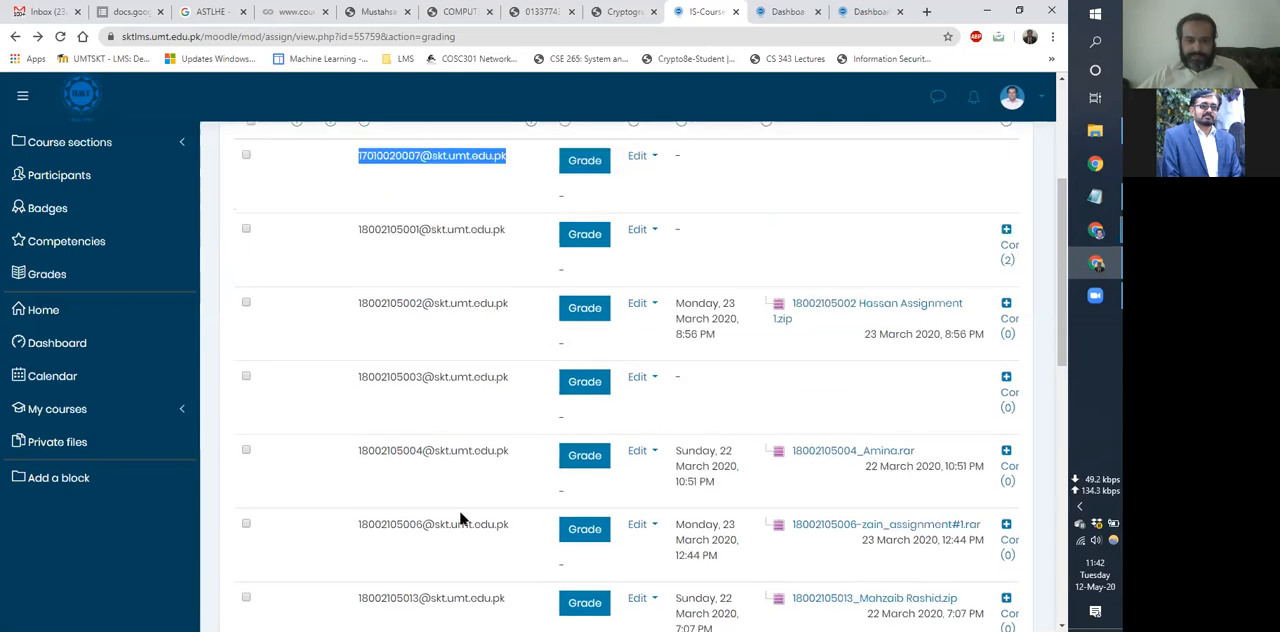
scroll(448, 249, "up", 1)
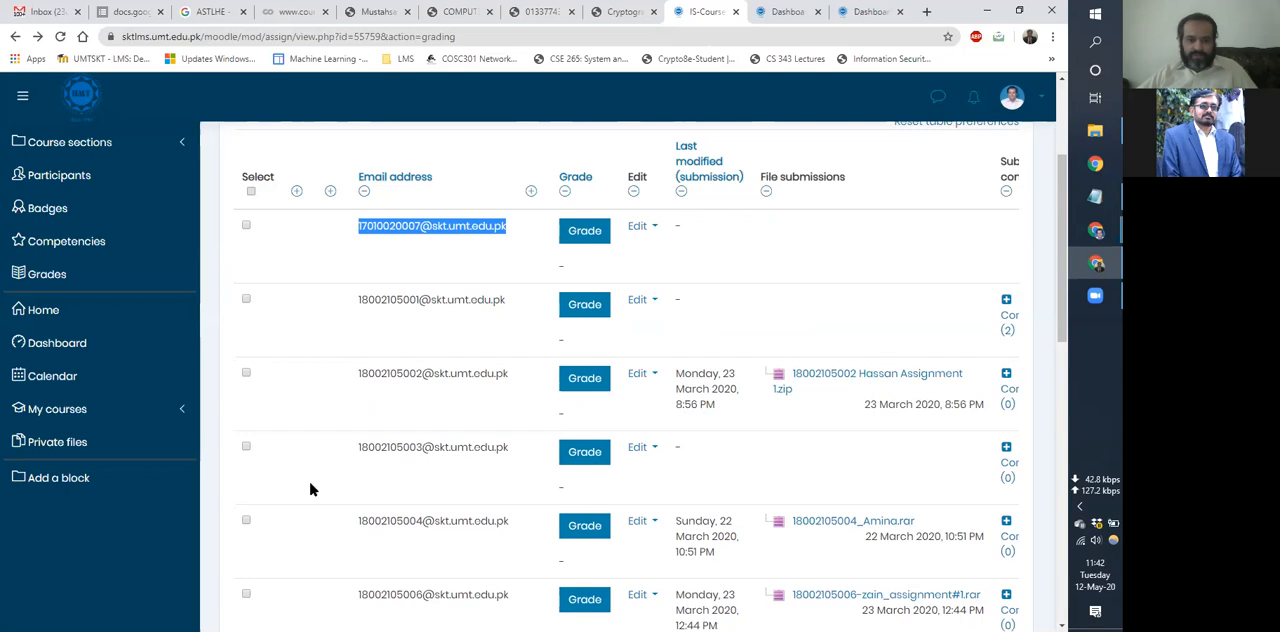
scroll(354, 311, "up", 3)
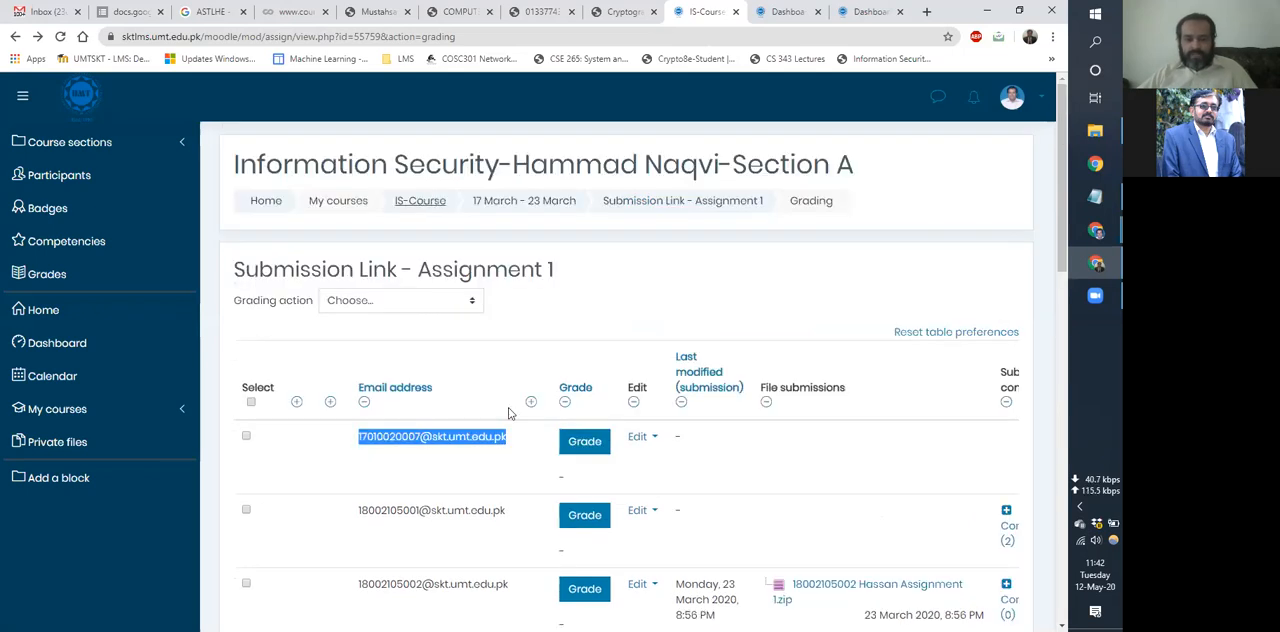
scroll(584, 315, "down", 2)
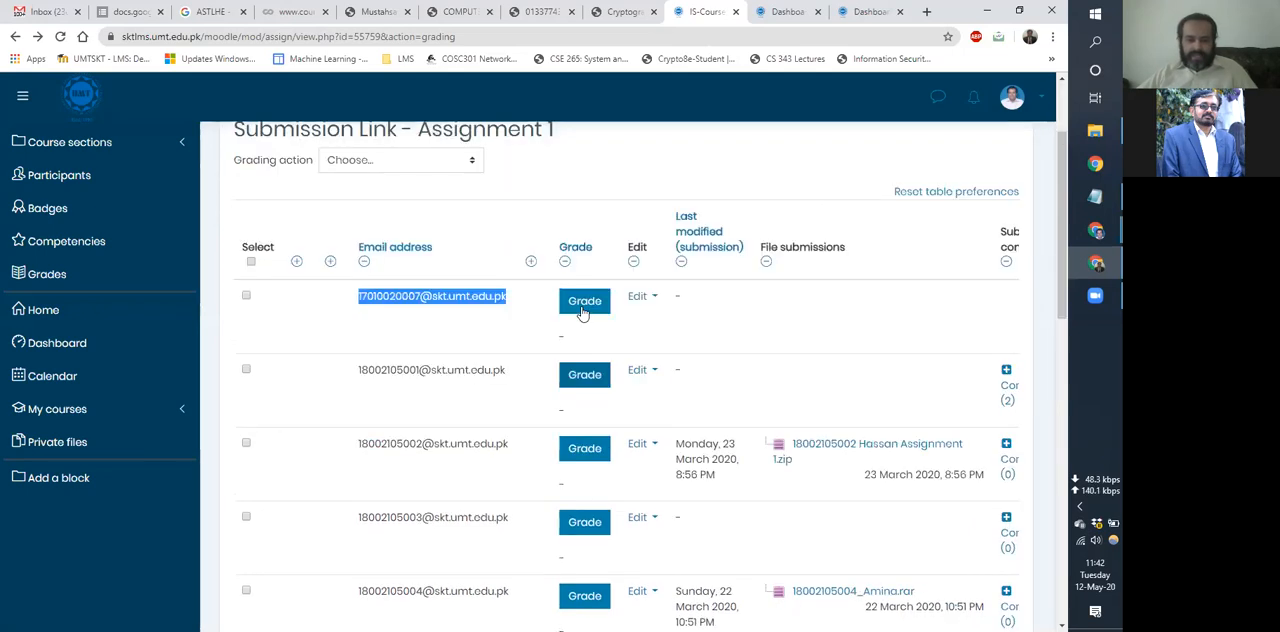
Open the third listed student's grading page and enter a grade of 100.
left_click(583, 306)
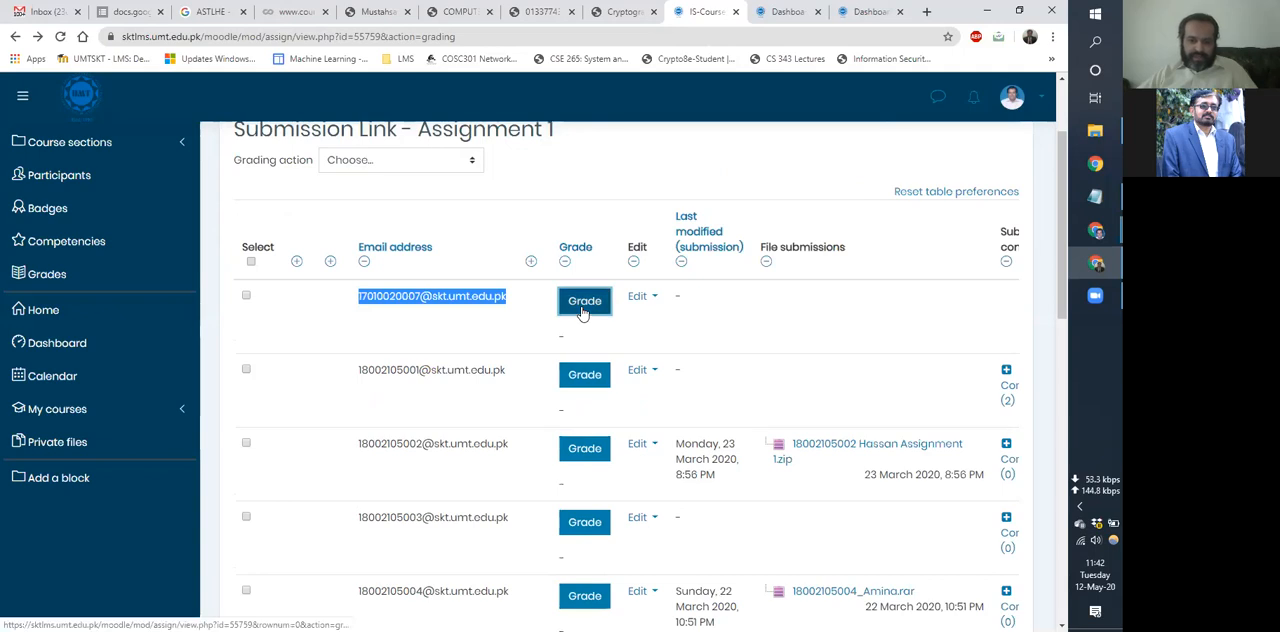
left_click(572, 449)
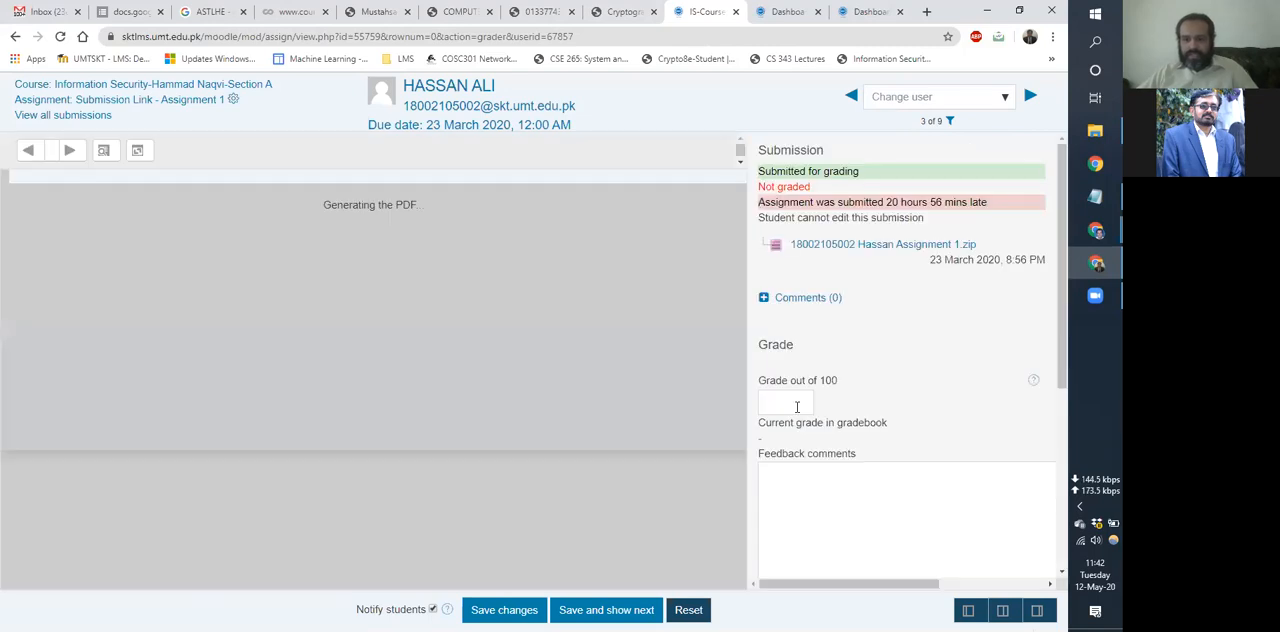
left_click(797, 406)
type("100")
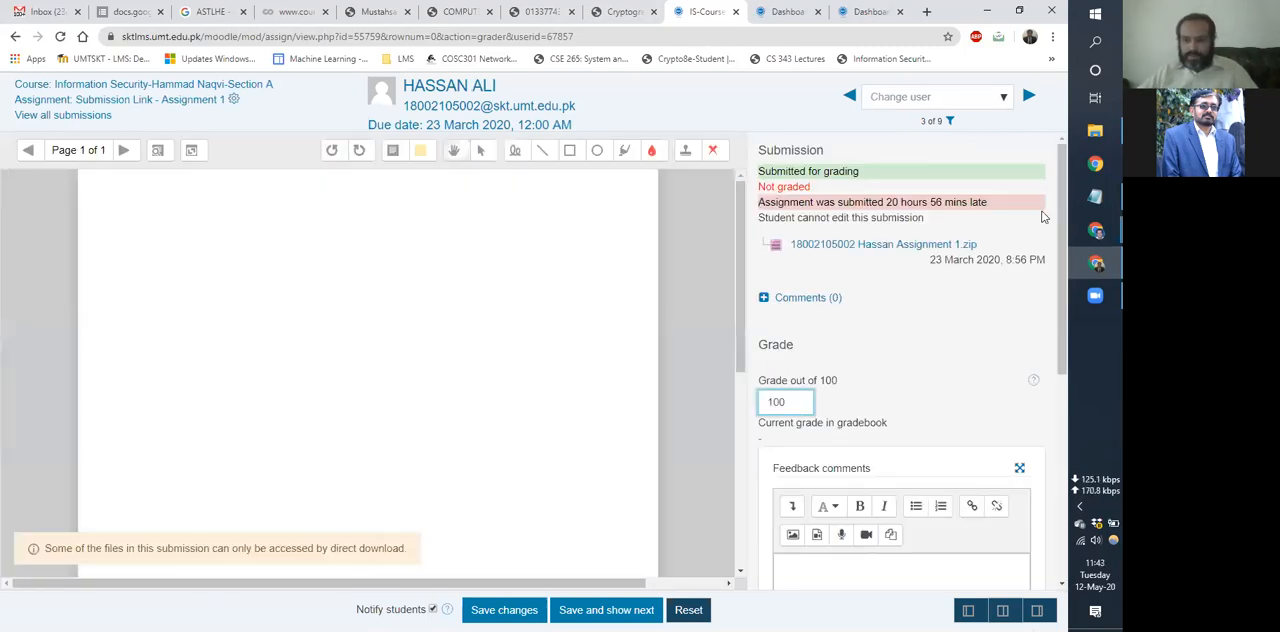
Examine the feedback comments and attempt settings for the third listed student, and leave the grading page without saving.
scroll(875, 549, "down", 2)
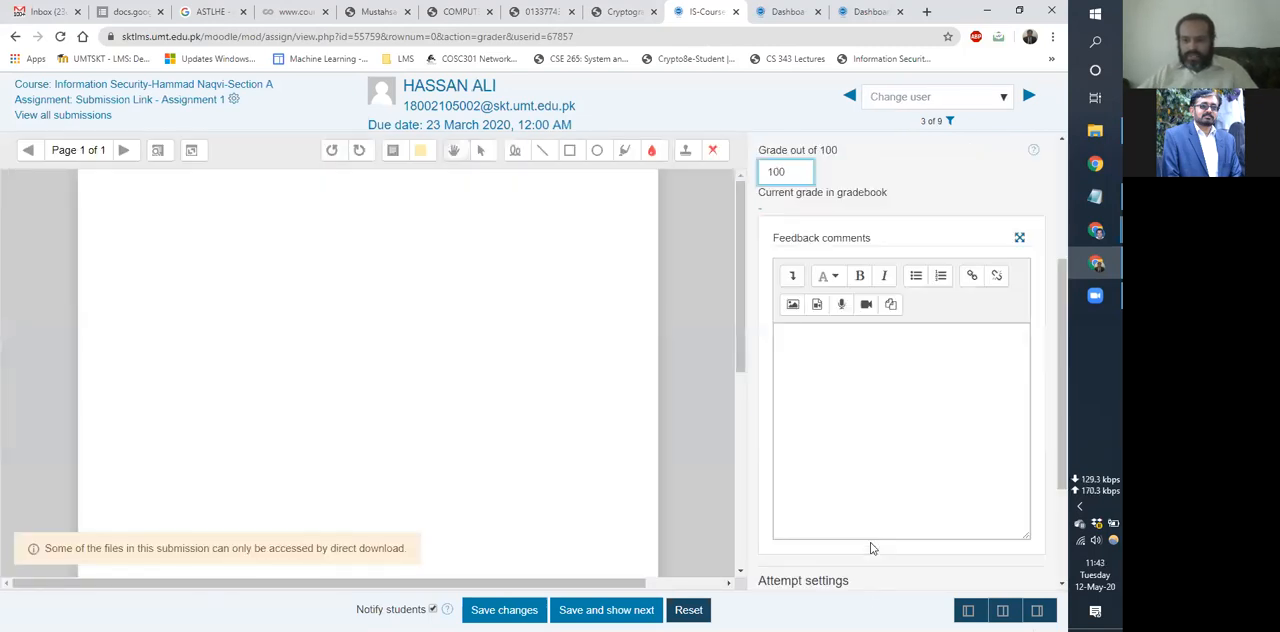
scroll(866, 561, "down", 2)
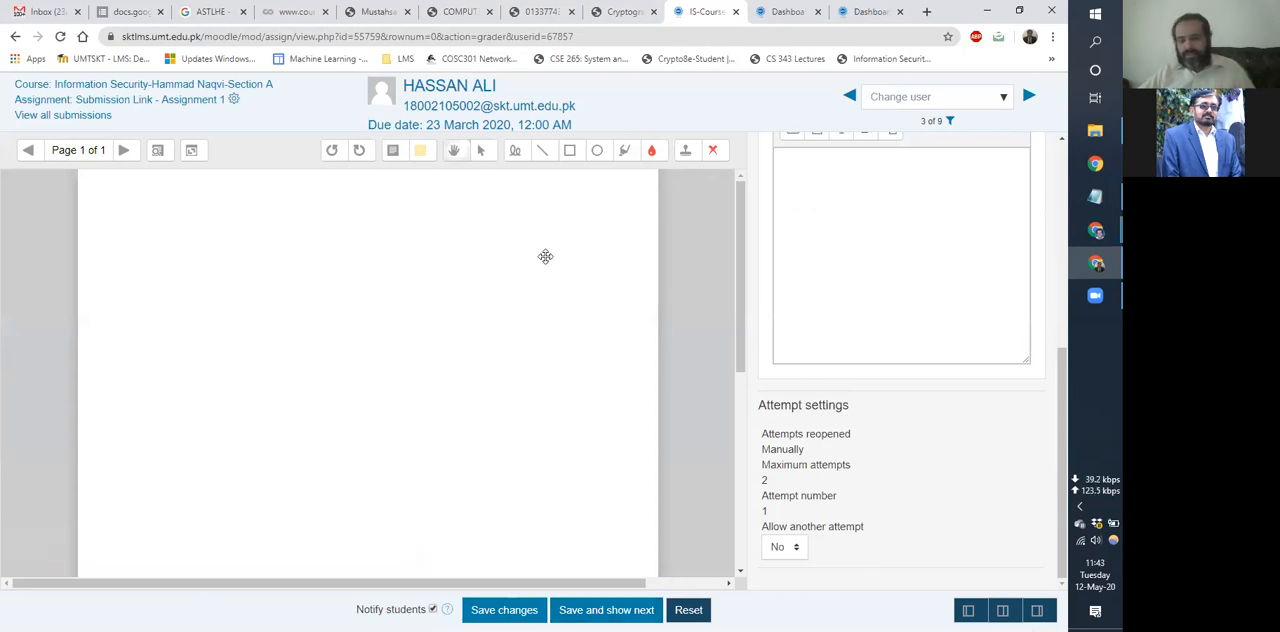
left_click(13, 37)
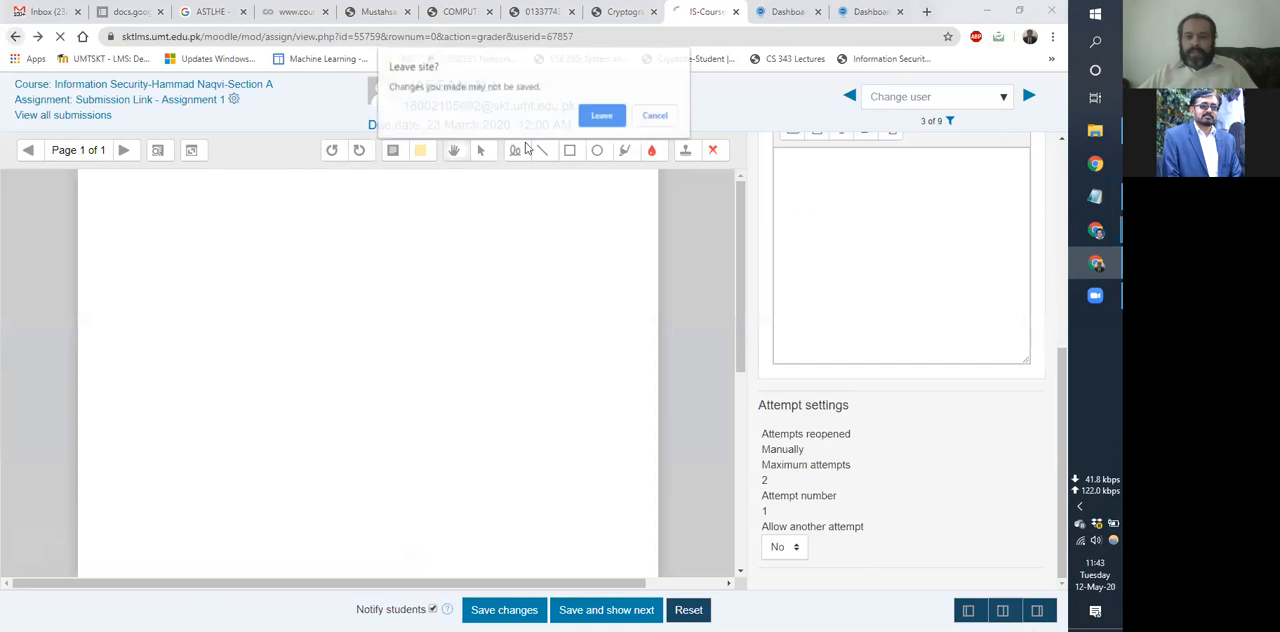
left_click(601, 117)
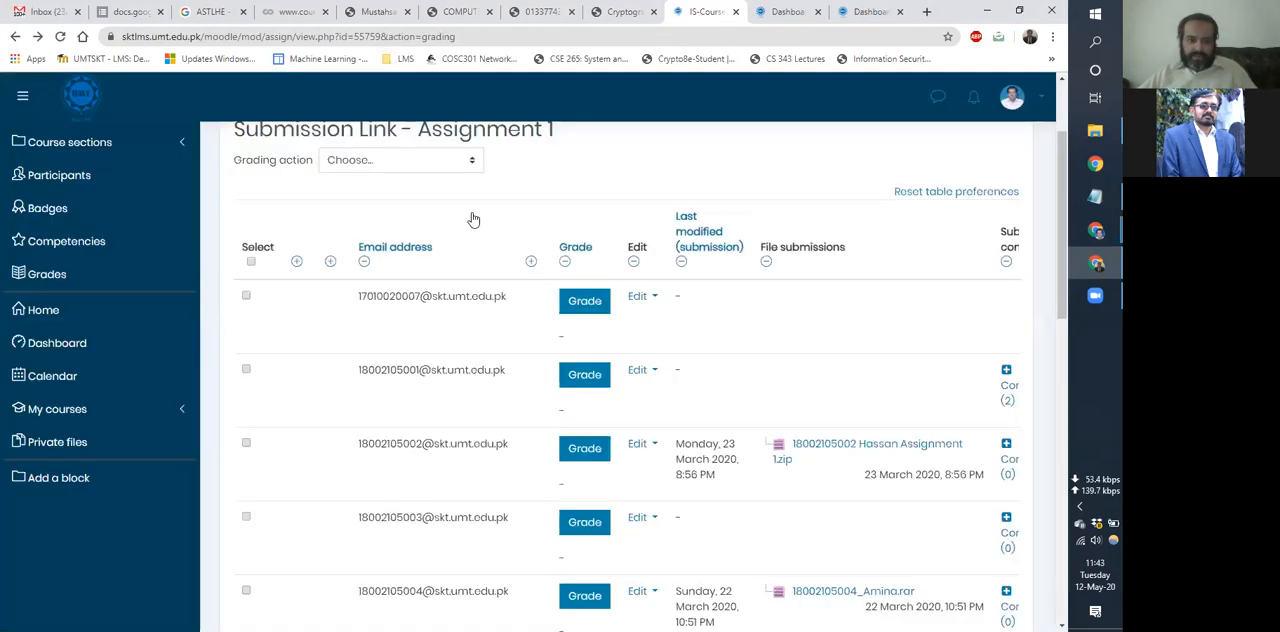
Return to the IS-Course page and open the question bank's questions through the full course administration page.
scroll(425, 215, "up", 2)
left_click(423, 208)
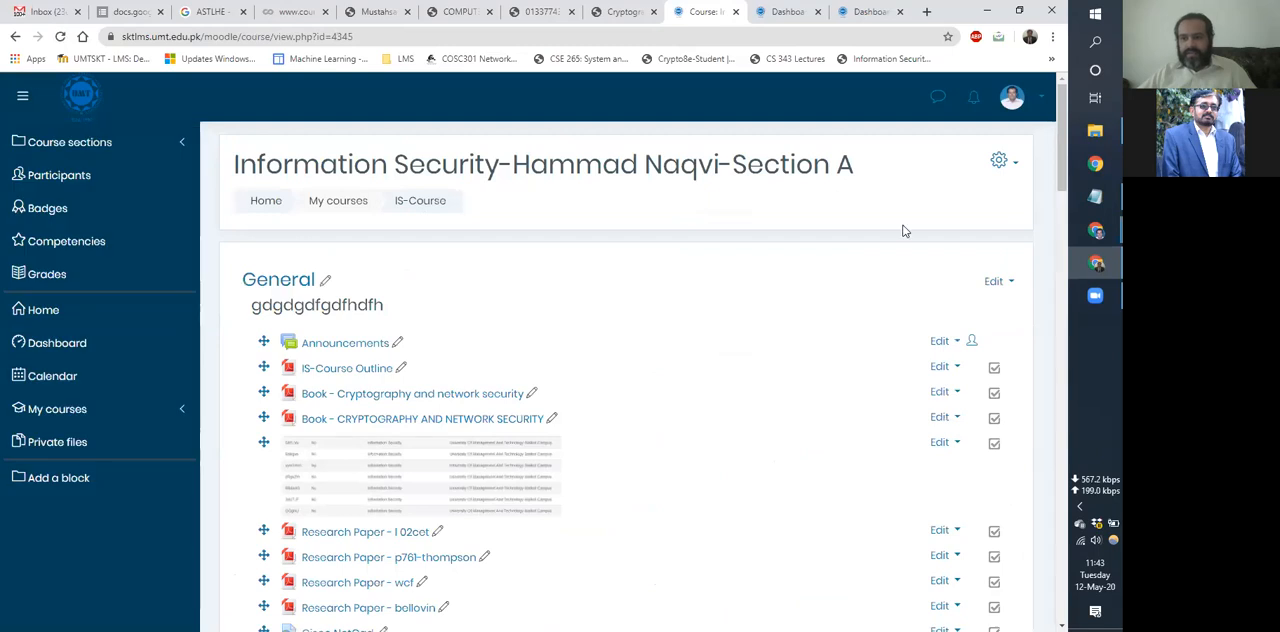
left_click(998, 160)
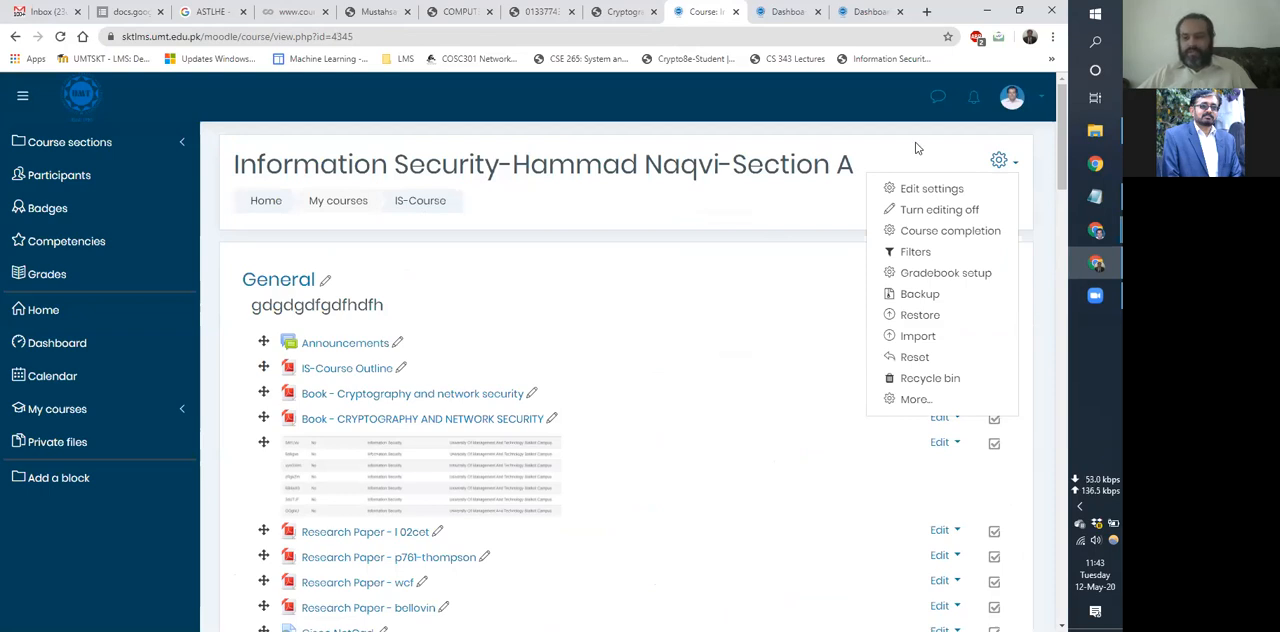
left_click(995, 162)
left_click(995, 162)
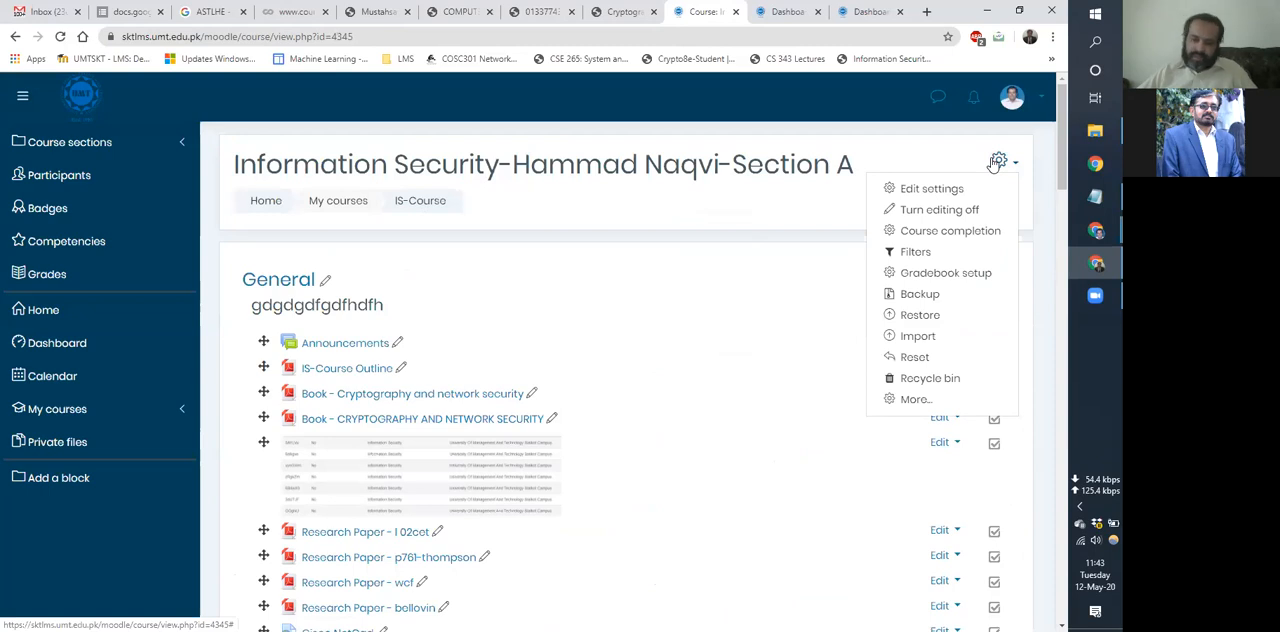
left_click(915, 400)
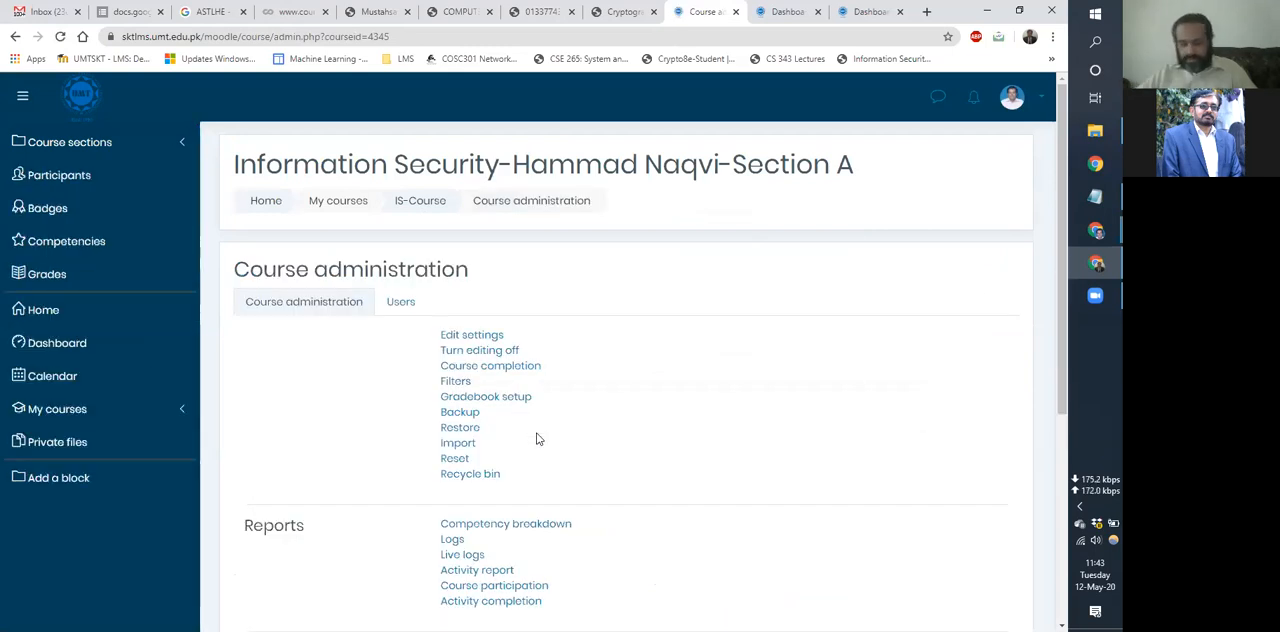
scroll(536, 438, "down", 3)
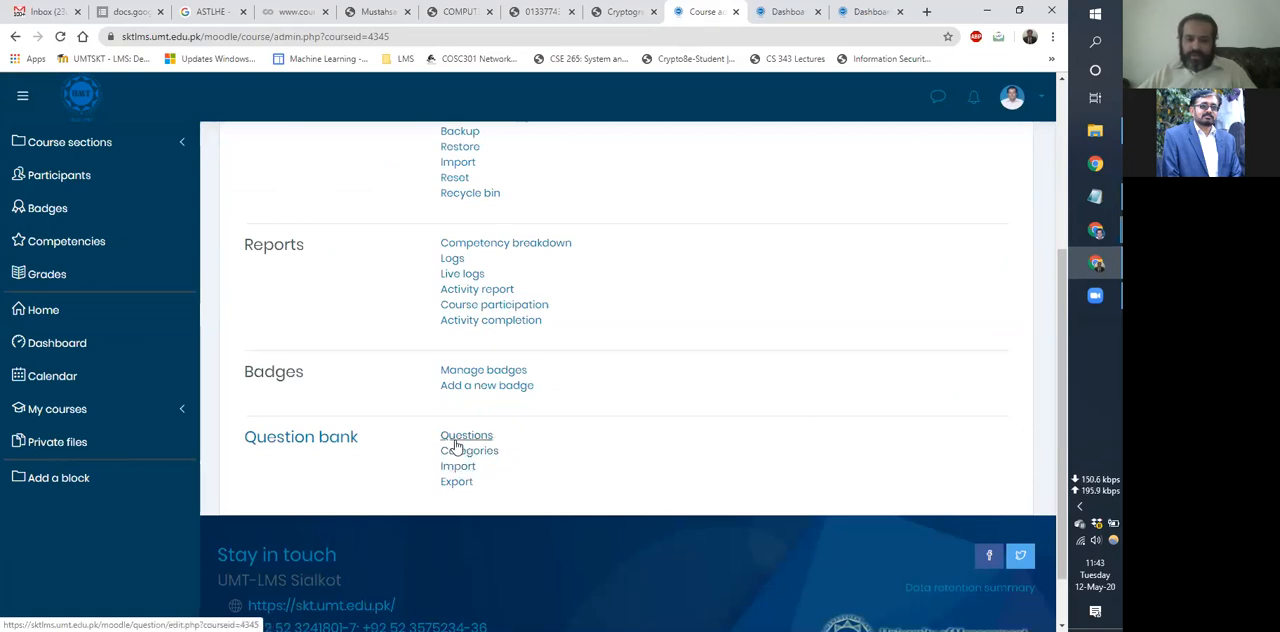
left_click(458, 437)
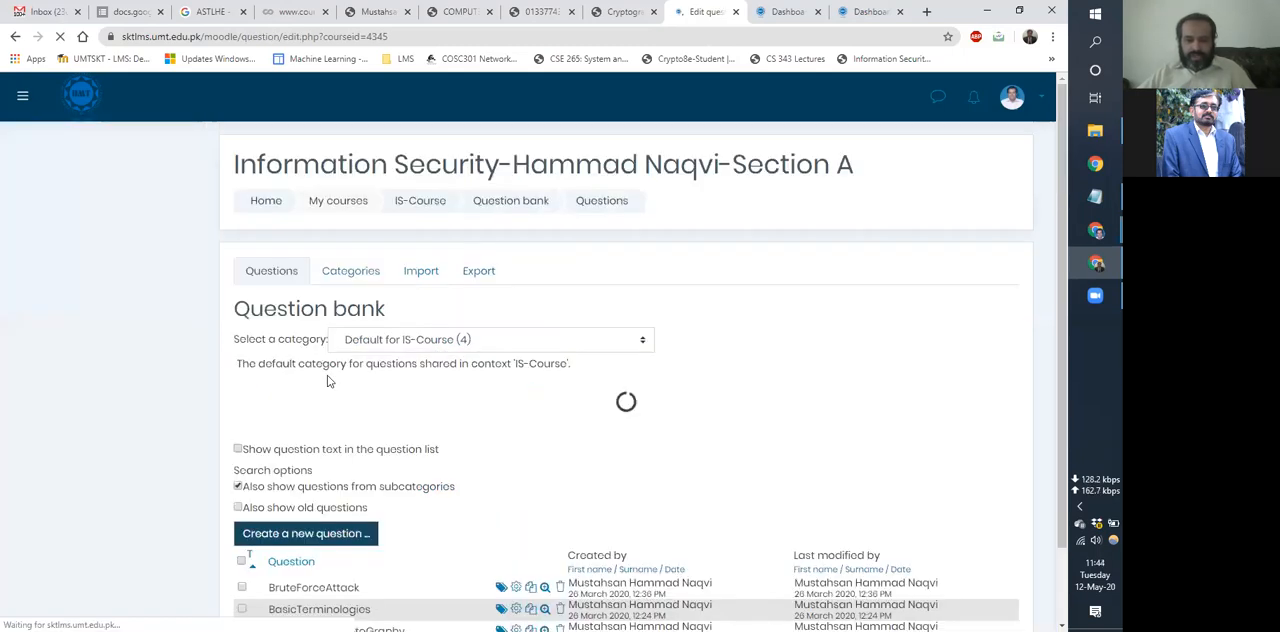
scroll(328, 380, "down", 2)
left_click(328, 330)
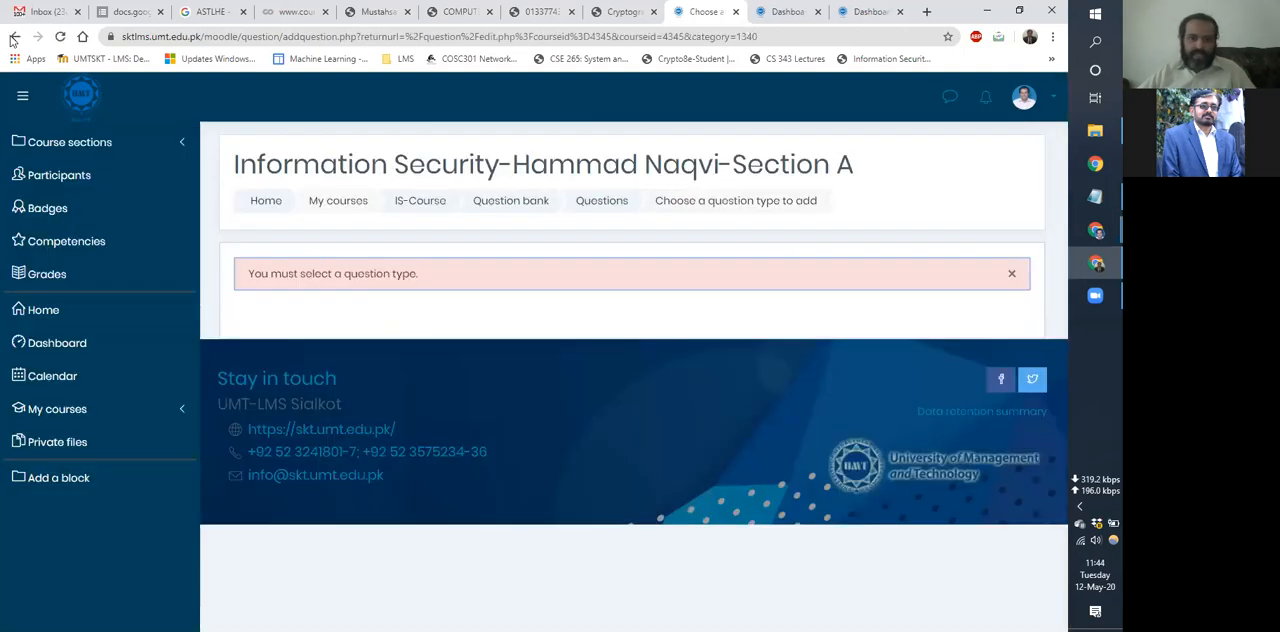
left_click(14, 37)
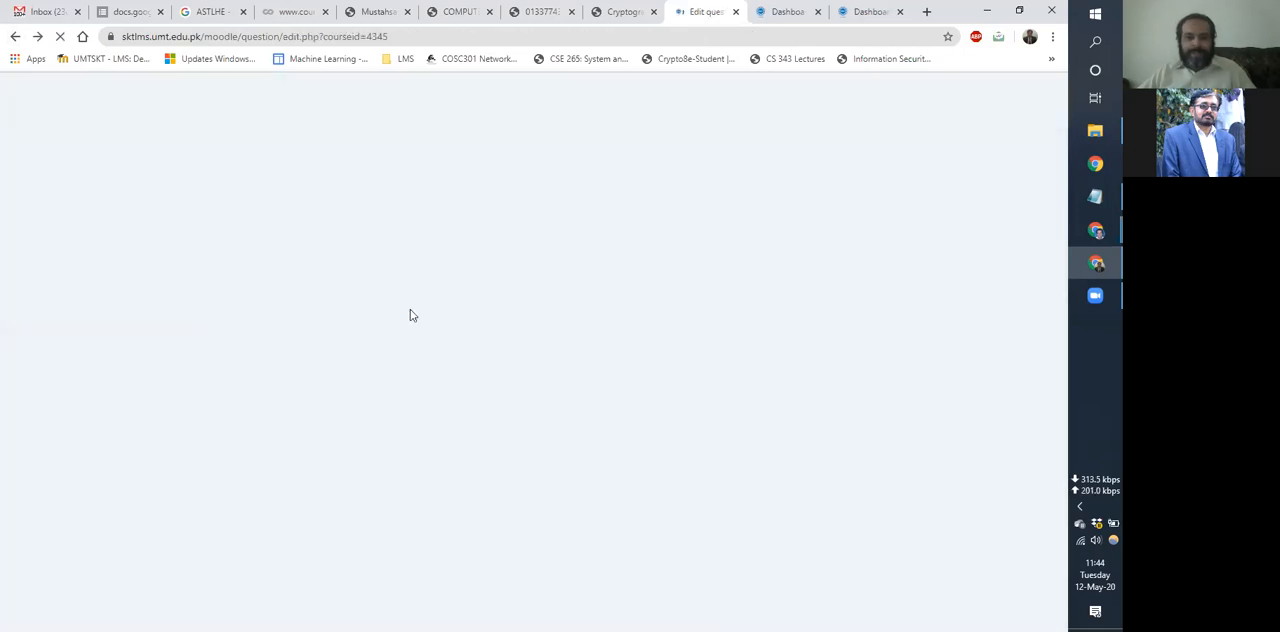
Look through the available question types in the question bank and start adding a Multiple choice question.
scroll(337, 501, "up", 2)
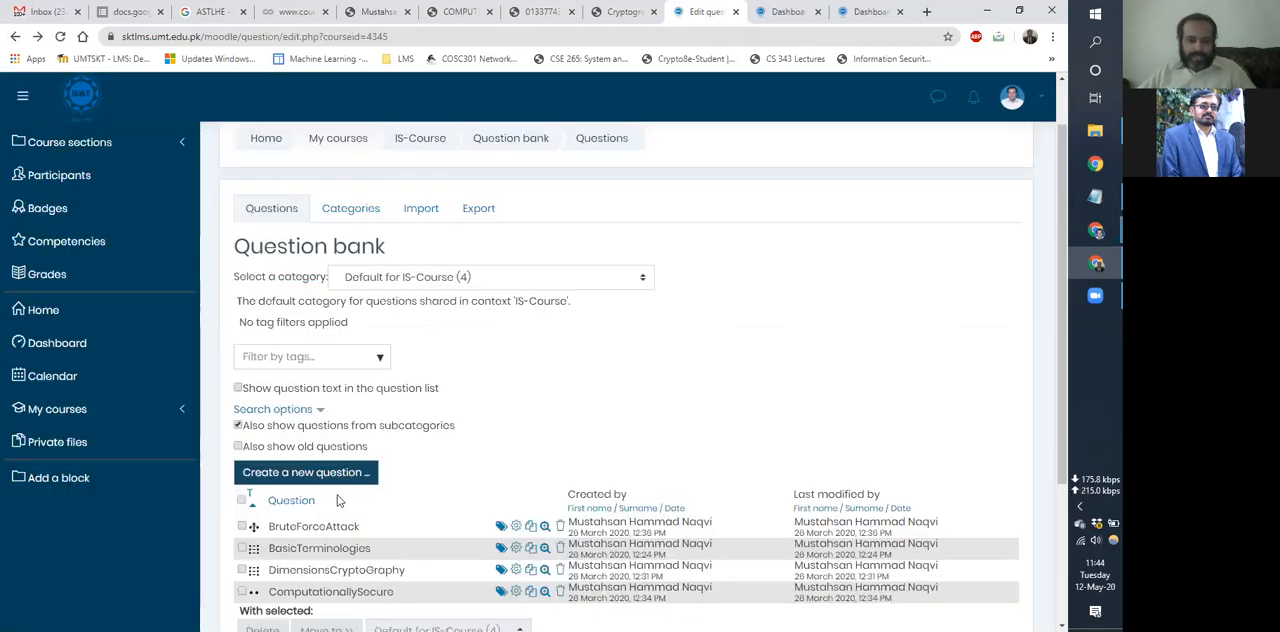
left_click(316, 480)
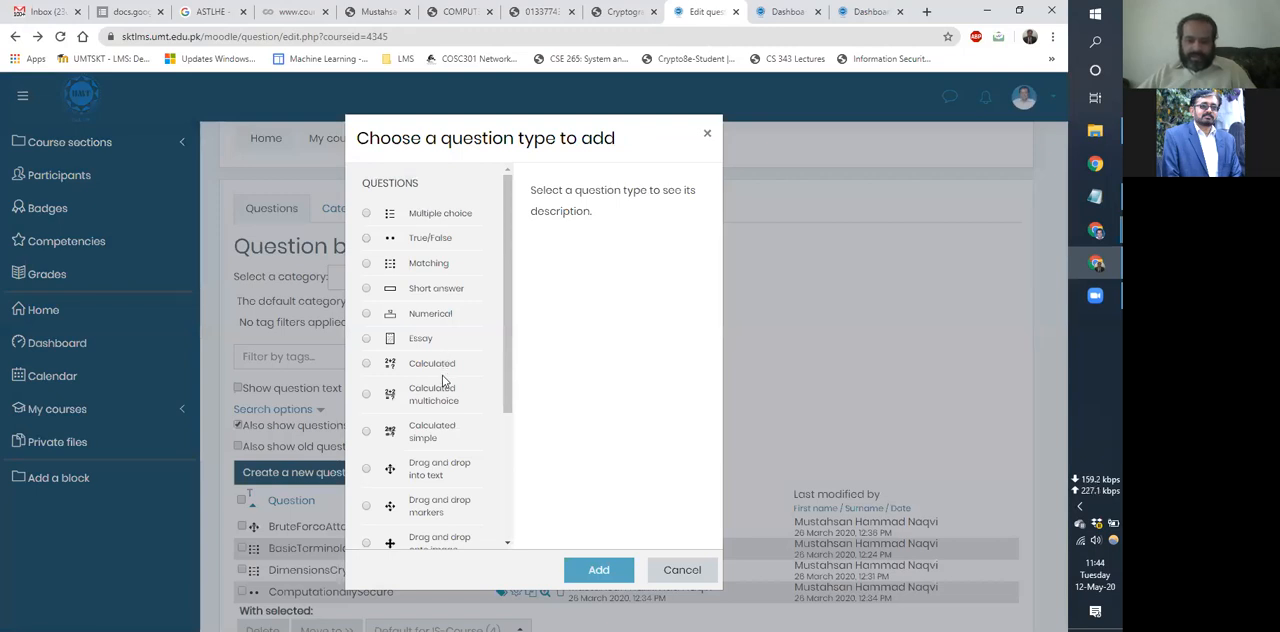
scroll(444, 380, "down", 3)
scroll(444, 380, "up", 3)
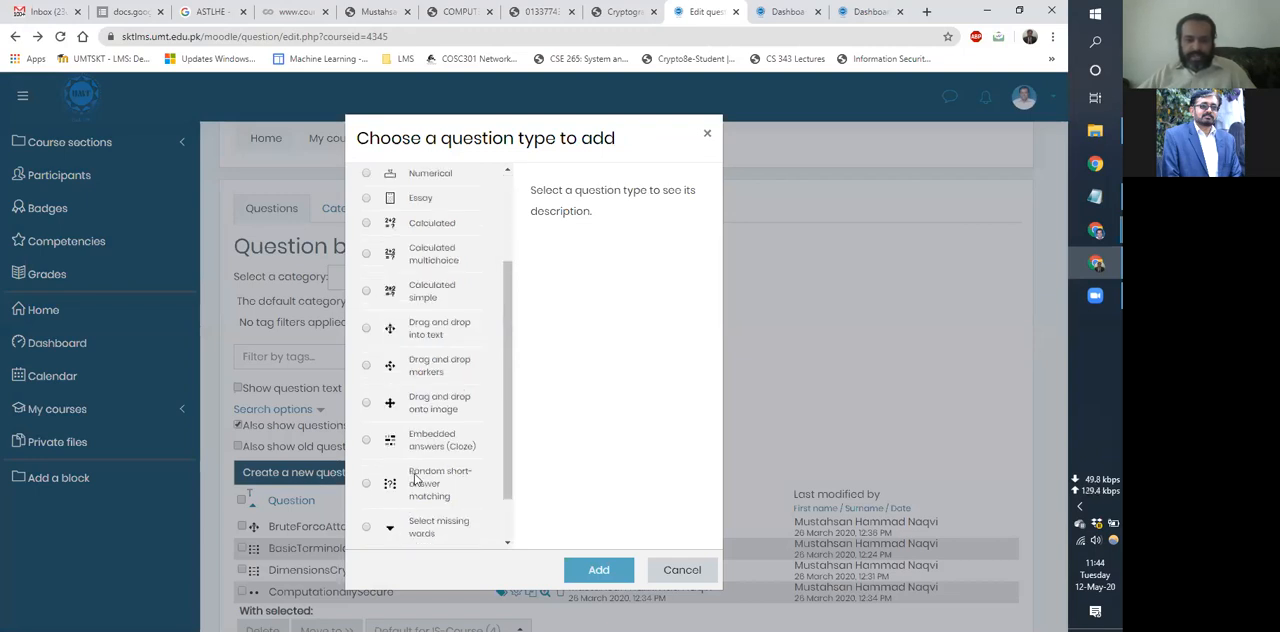
scroll(415, 477, "down", 1)
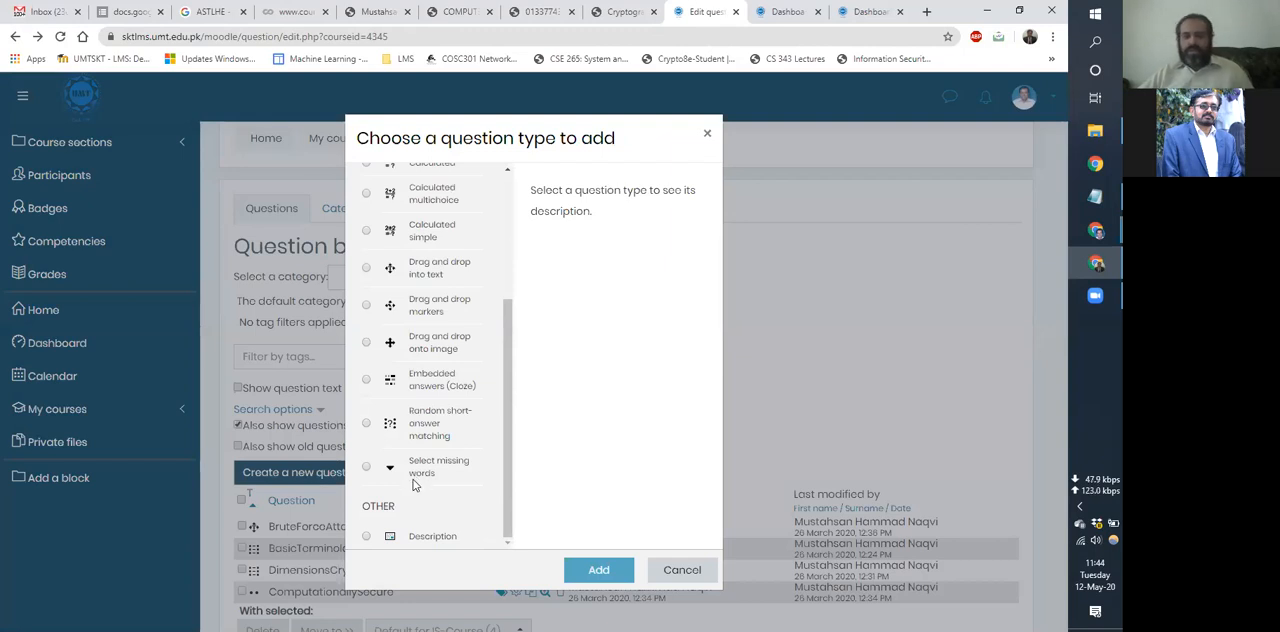
scroll(445, 272, "up", 3)
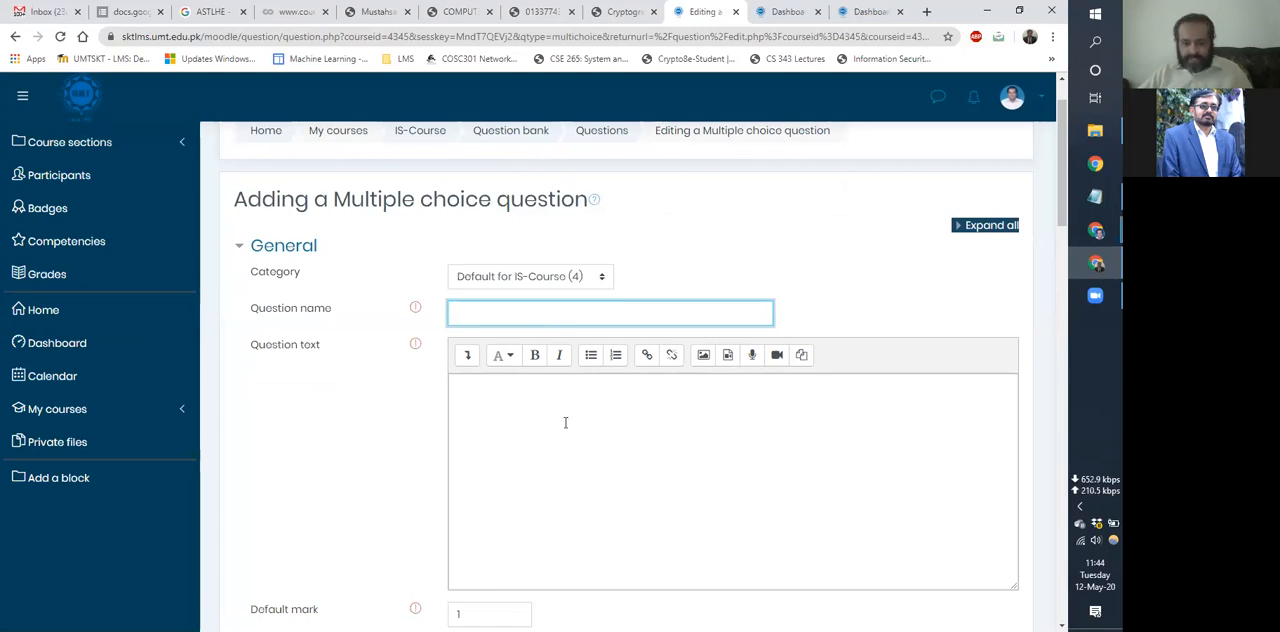
Enter "gdfgdfg" as the question text and "dasdas" as the question name.
left_click(620, 474)
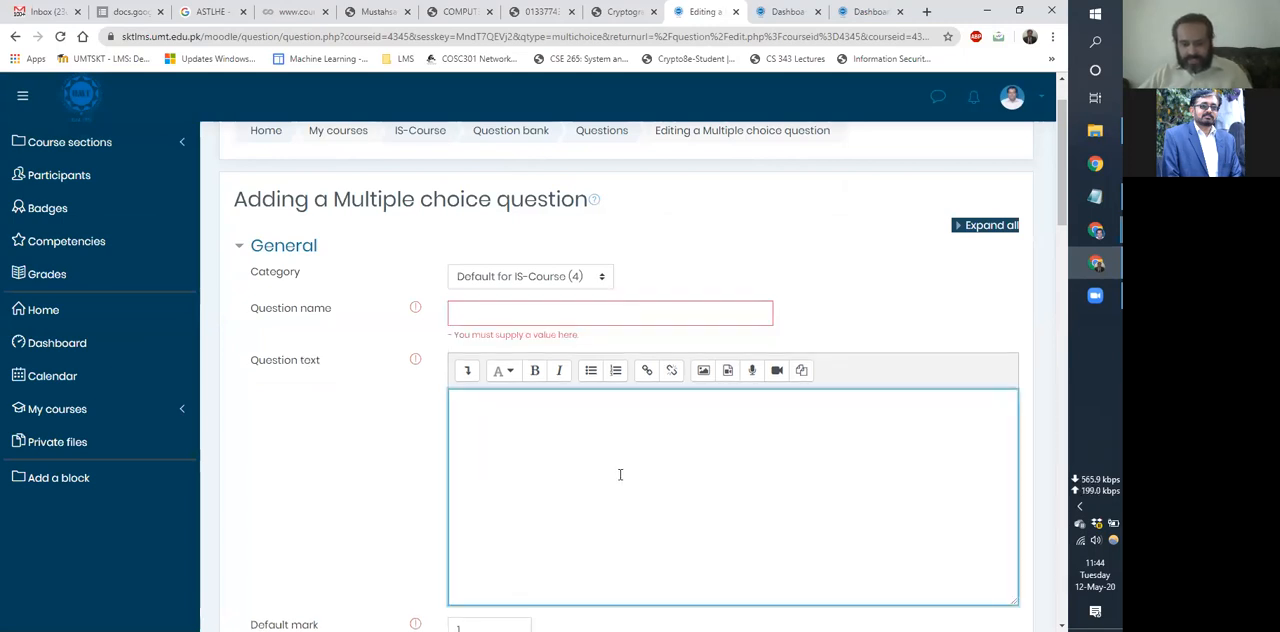
type("gdfgdfg")
left_click(550, 316)
type("ddsdsd")
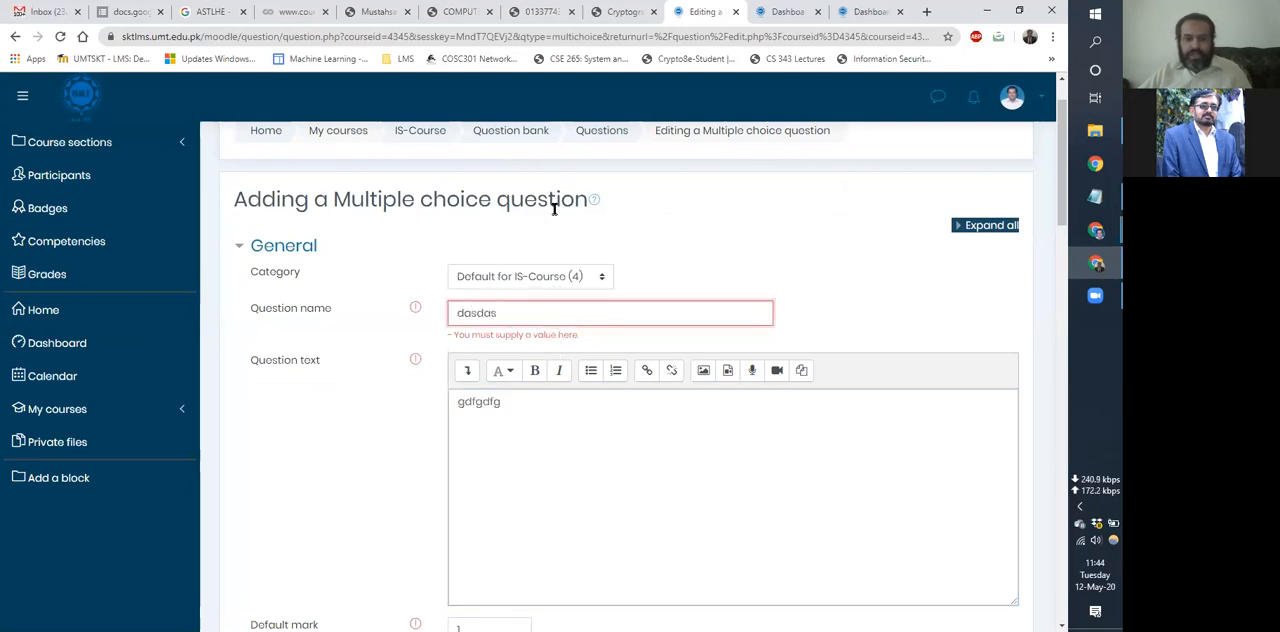
Clear the default combined feedback texts for correct, partially correct and incorrect responses in the Multiple choice question.
scroll(472, 251, "down", 4)
scroll(472, 251, "down", 1)
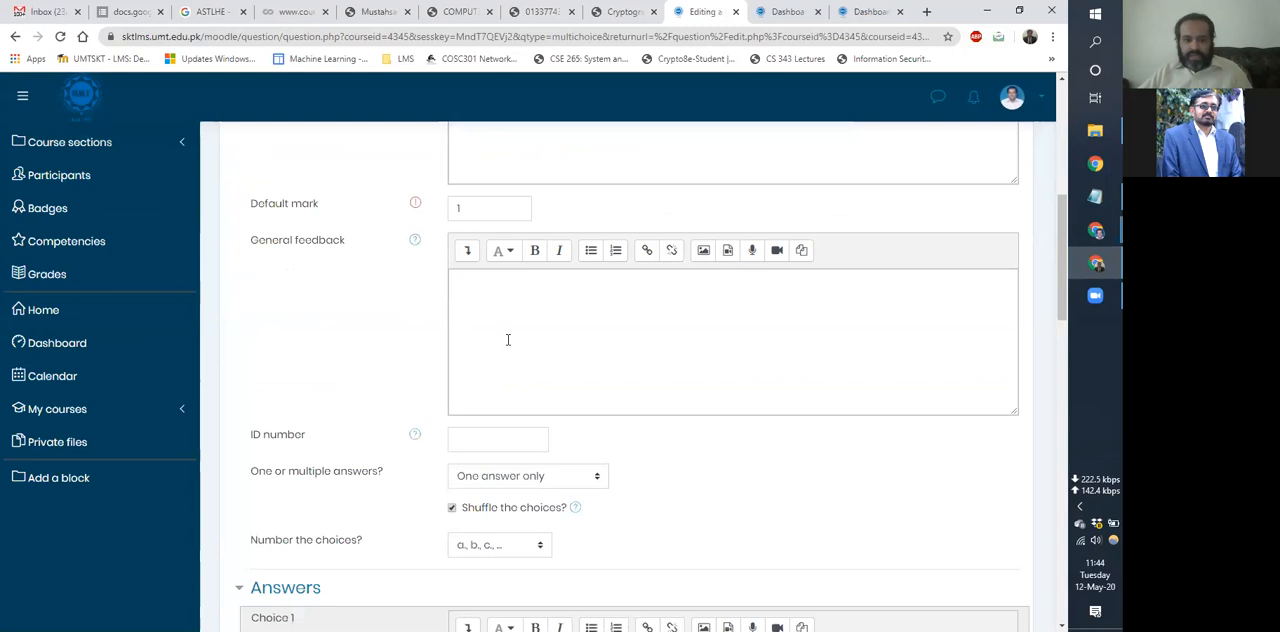
scroll(492, 332, "down", 2)
scroll(492, 330, "down", 4)
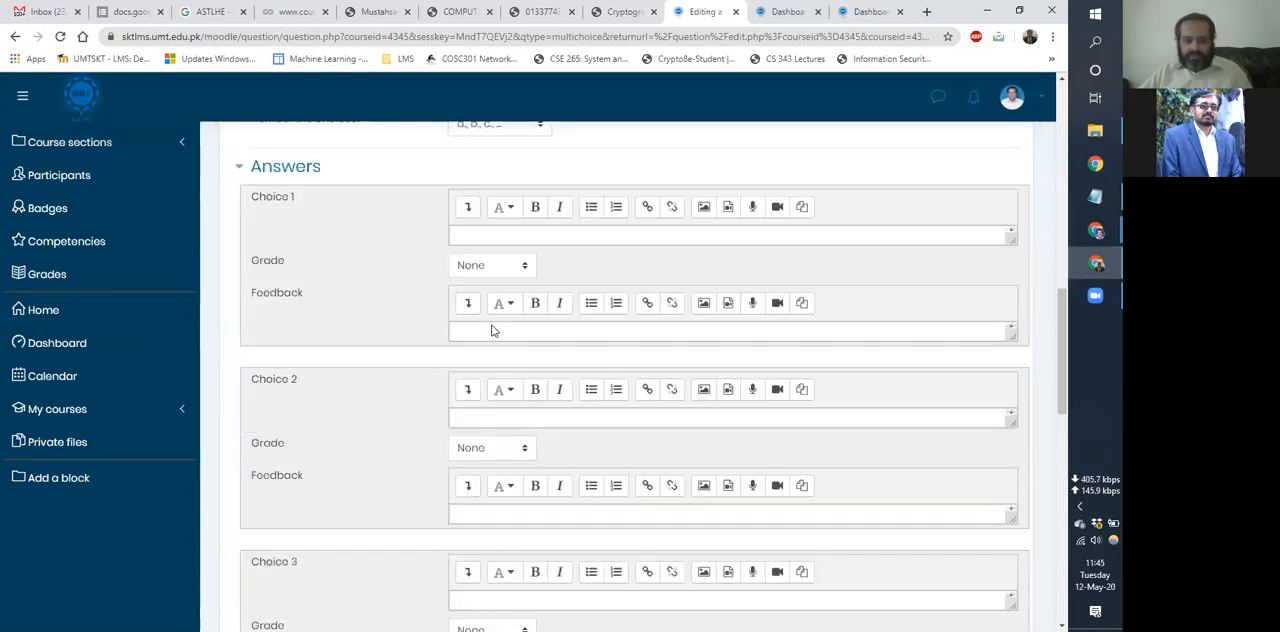
scroll(343, 254, "down", 10)
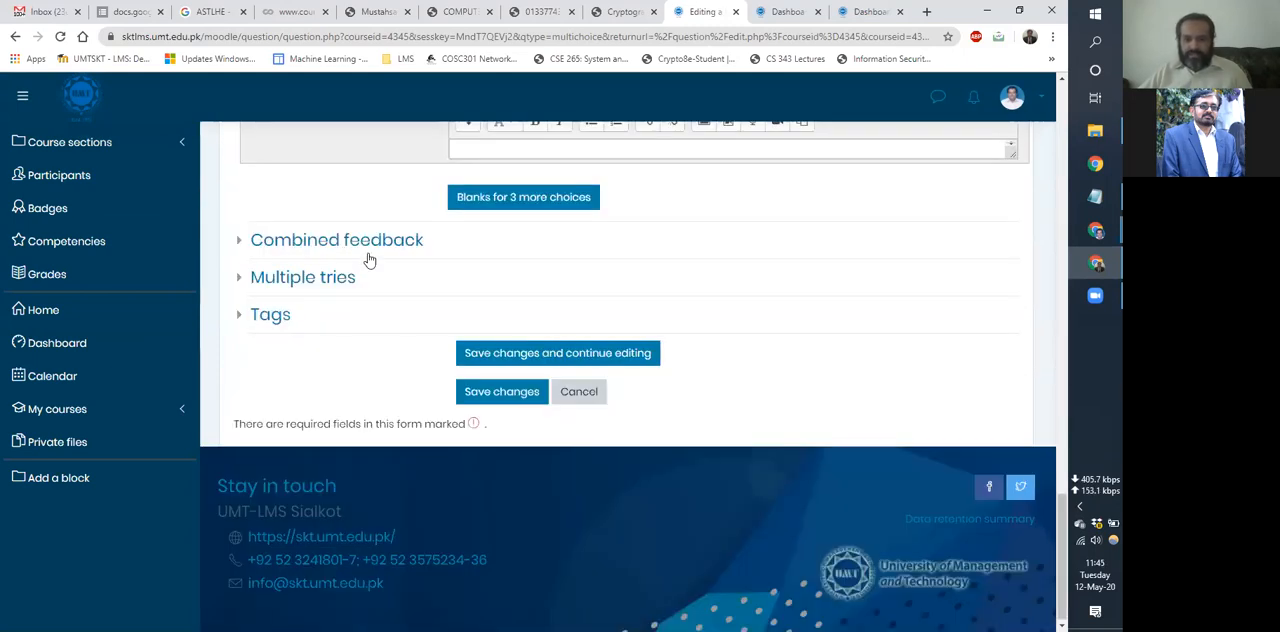
left_click(368, 258)
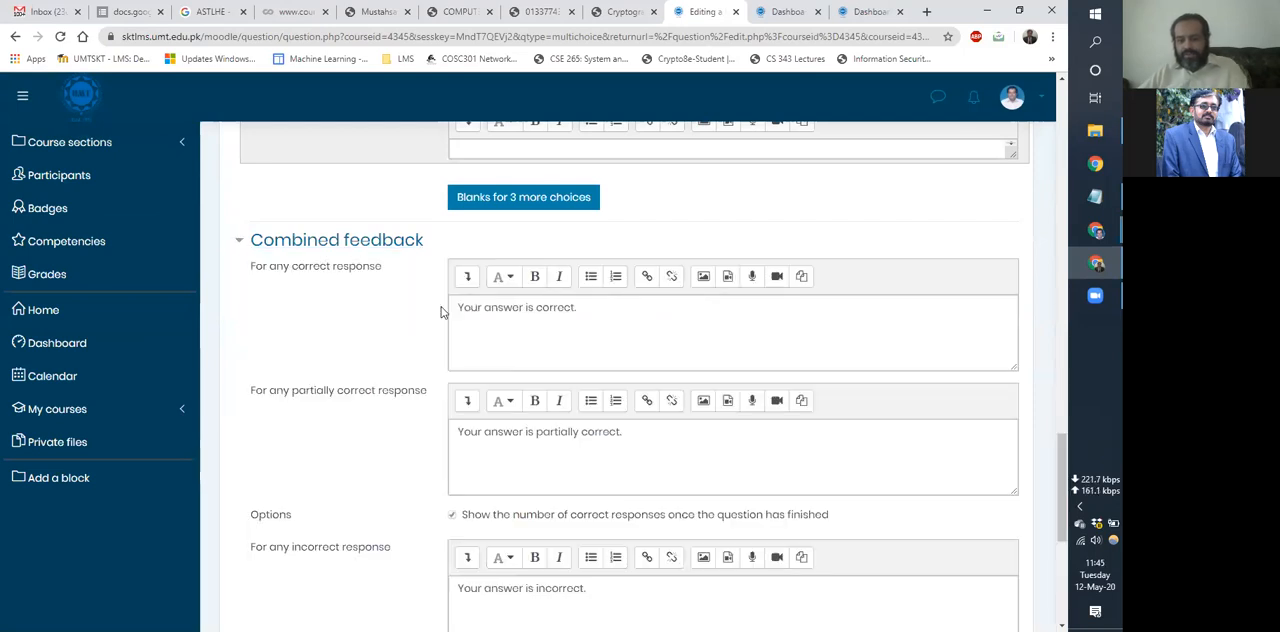
triple_click(441, 311)
key("BackSpace")
left_click_drag(664, 428, 438, 431)
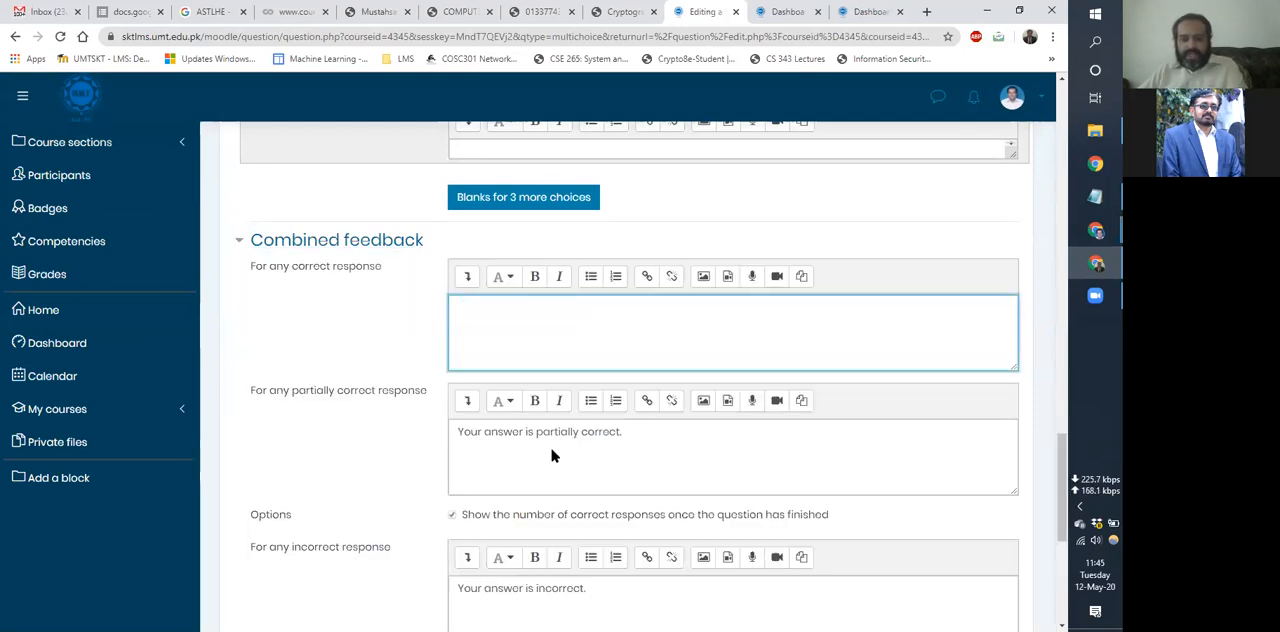
key("BackSpace")
scroll(609, 317, "down", 3)
scroll(609, 318, "down", 1)
left_click_drag(609, 318, 383, 328)
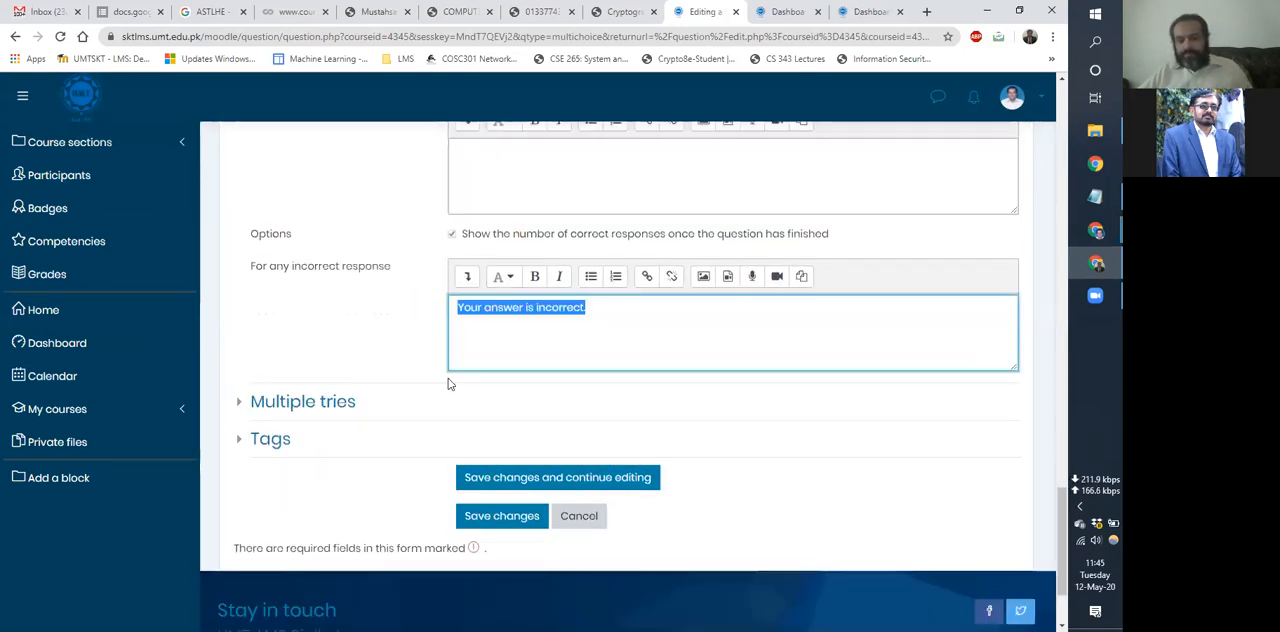
key("BackSpace")
Examine the Multiple tries penalty and hint options, and cancel adding the Multiple choice question.
scroll(448, 397, "up", 1)
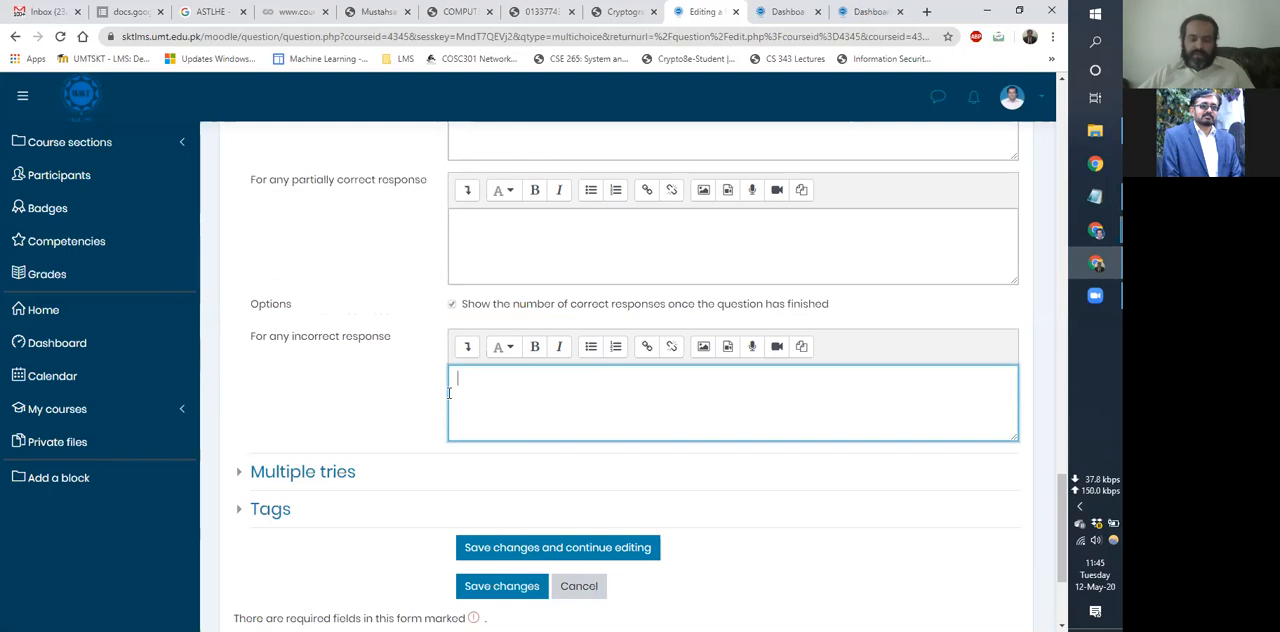
left_click(310, 472)
scroll(311, 484, "down", 4)
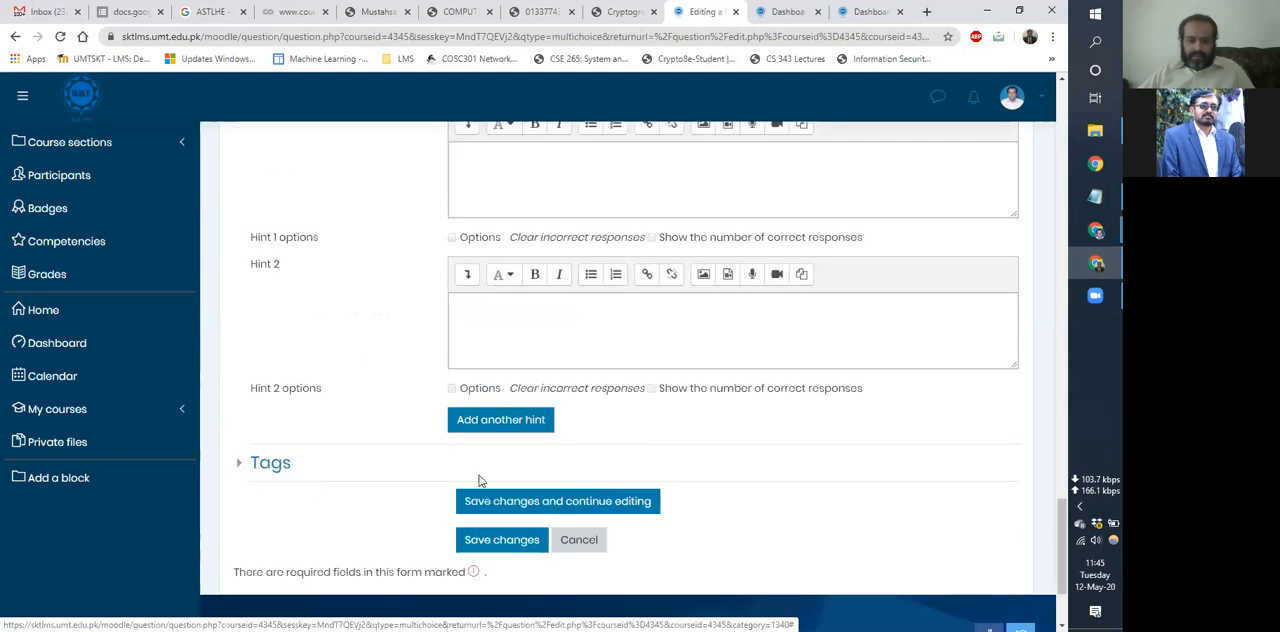
scroll(575, 401, "down", 2)
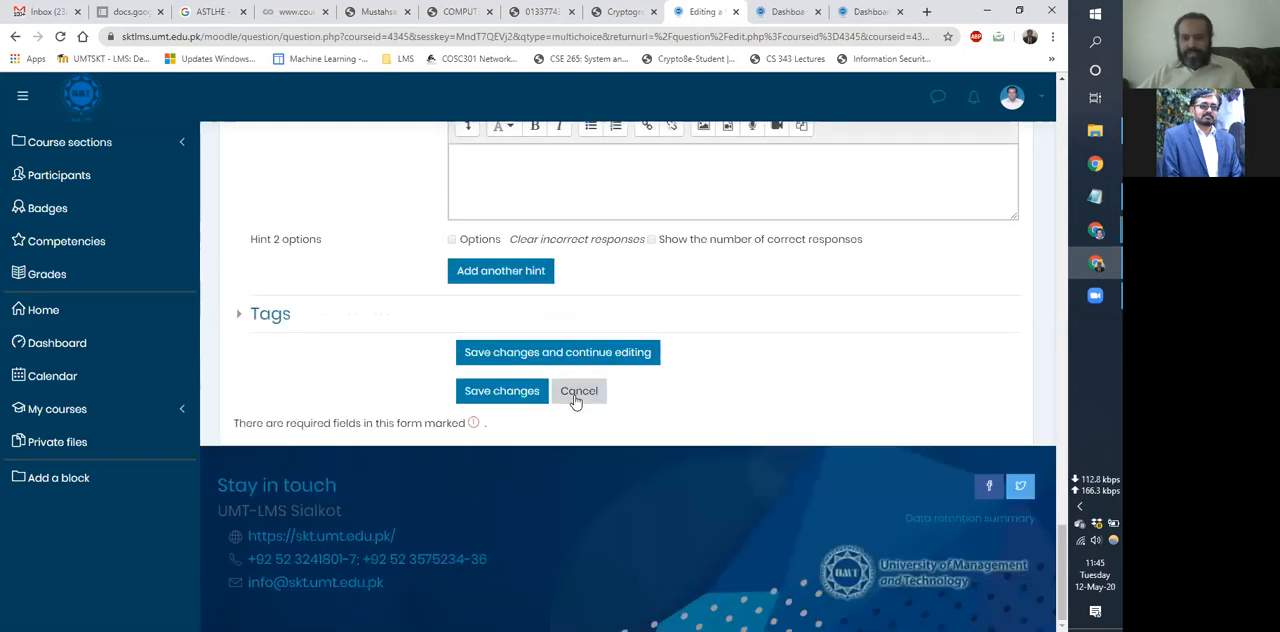
left_click(578, 391)
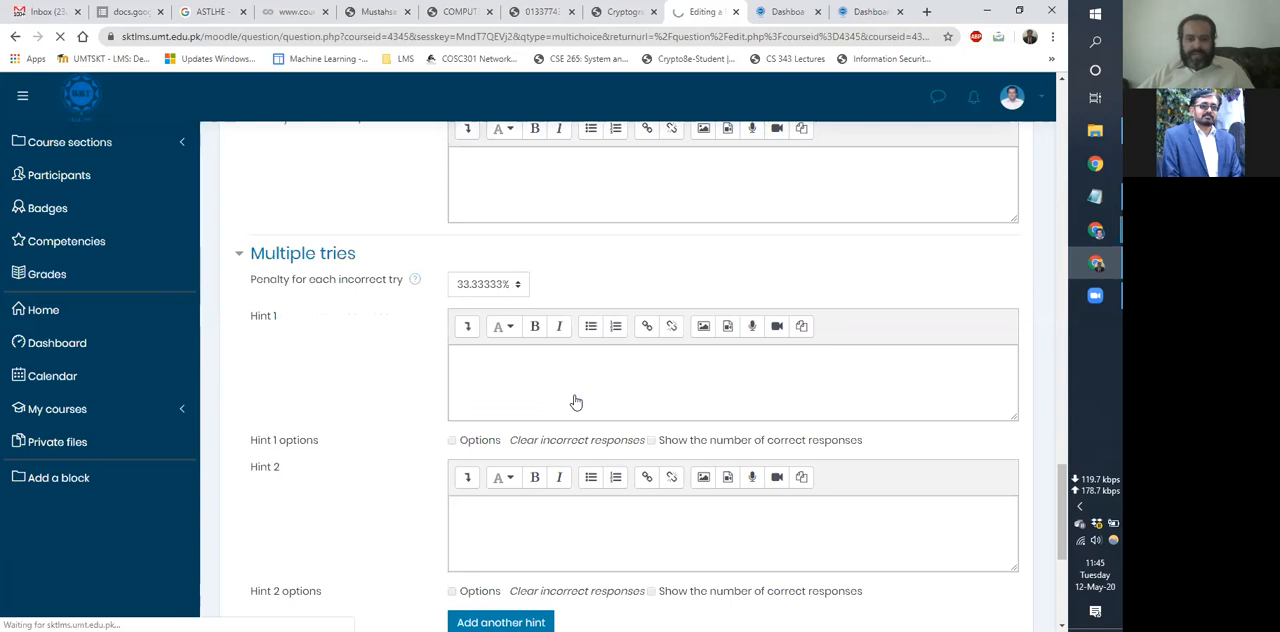
scroll(575, 401, "up", 6)
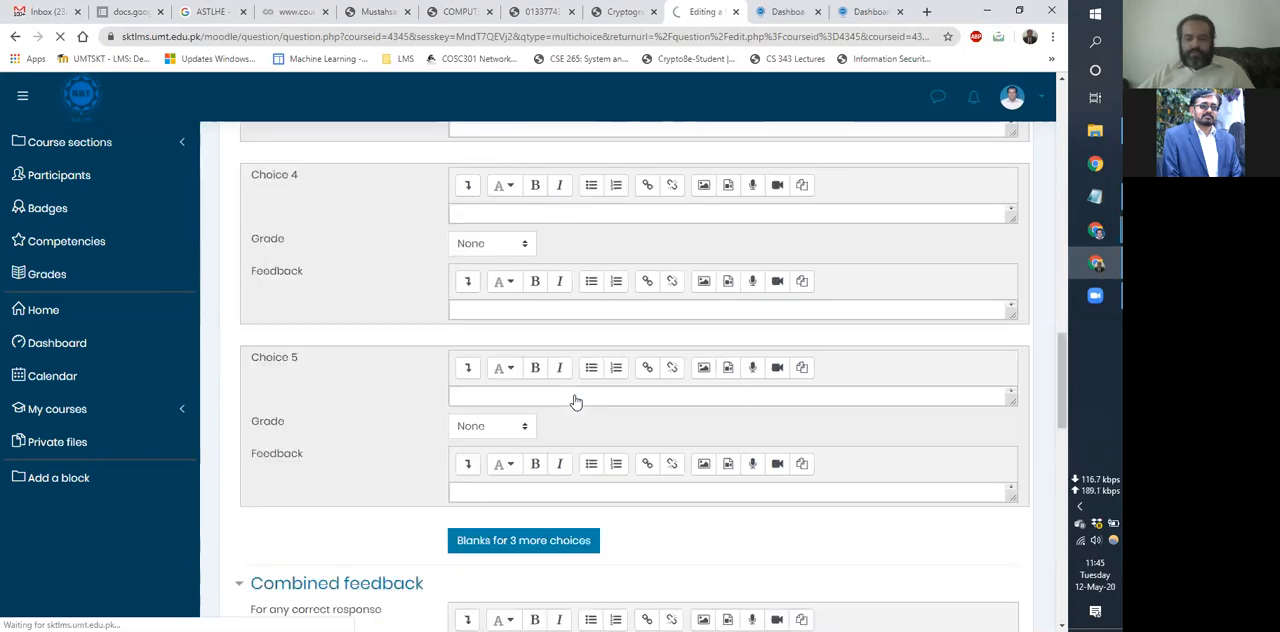
scroll(575, 401, "up", 10)
scroll(575, 401, "up", 10)
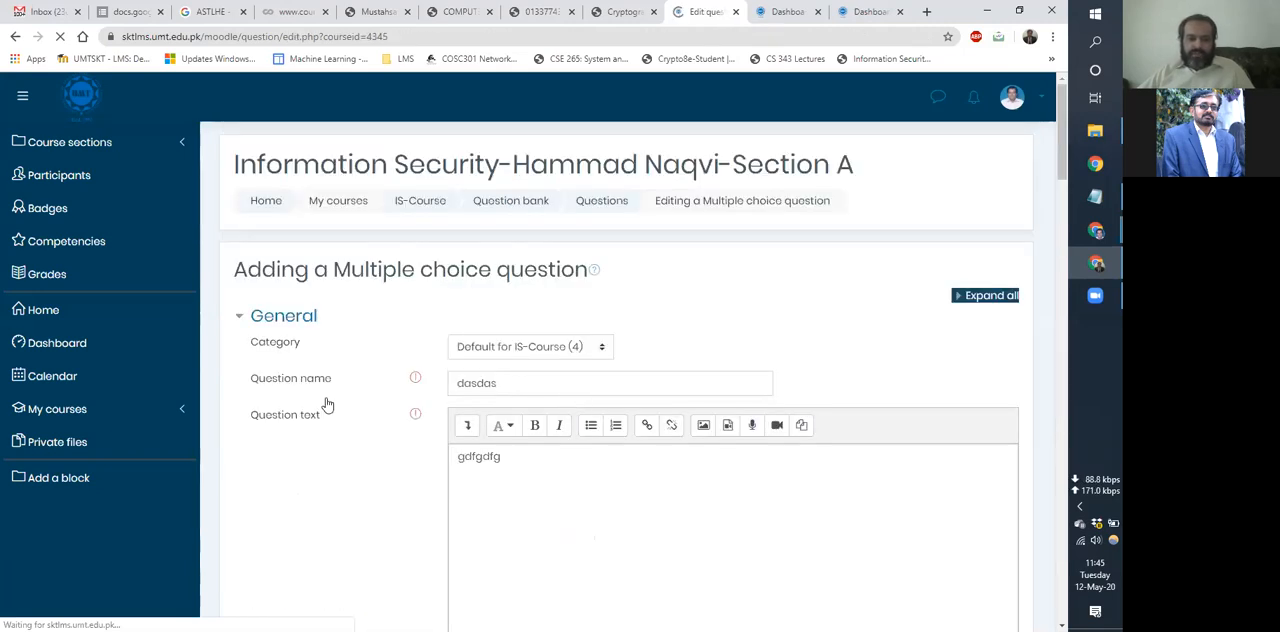
Start adding another Multiple choice question in the Default for IS-Course category of the question bank.
scroll(327, 404, "down", 1)
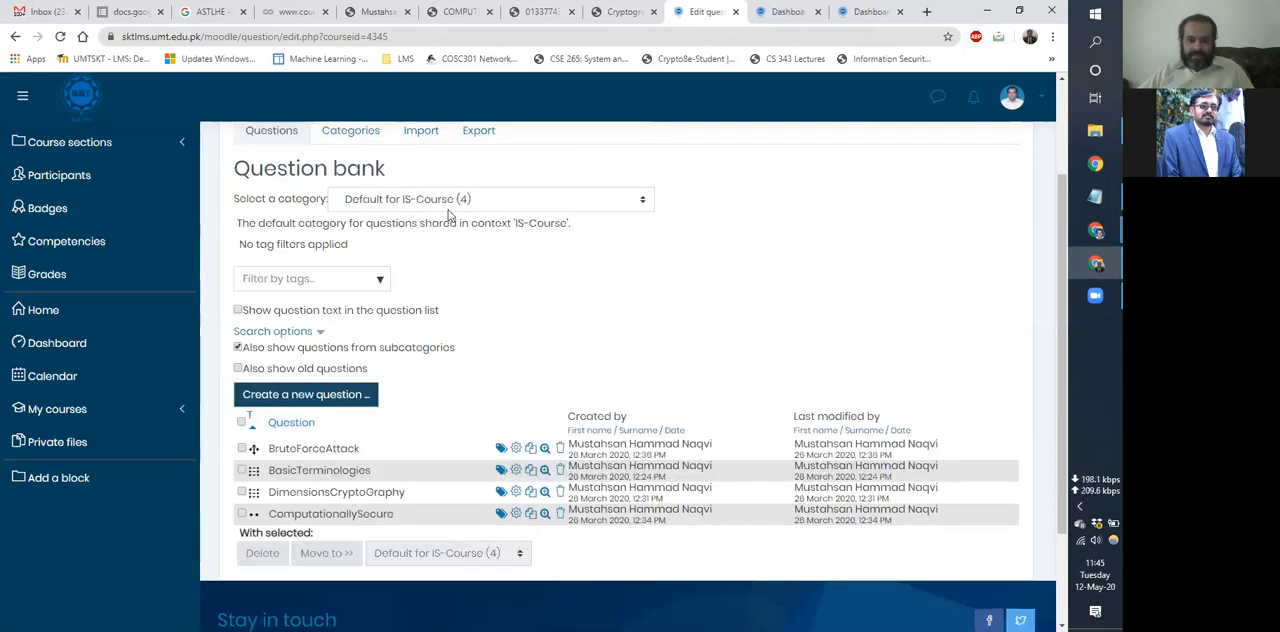
left_click(305, 394)
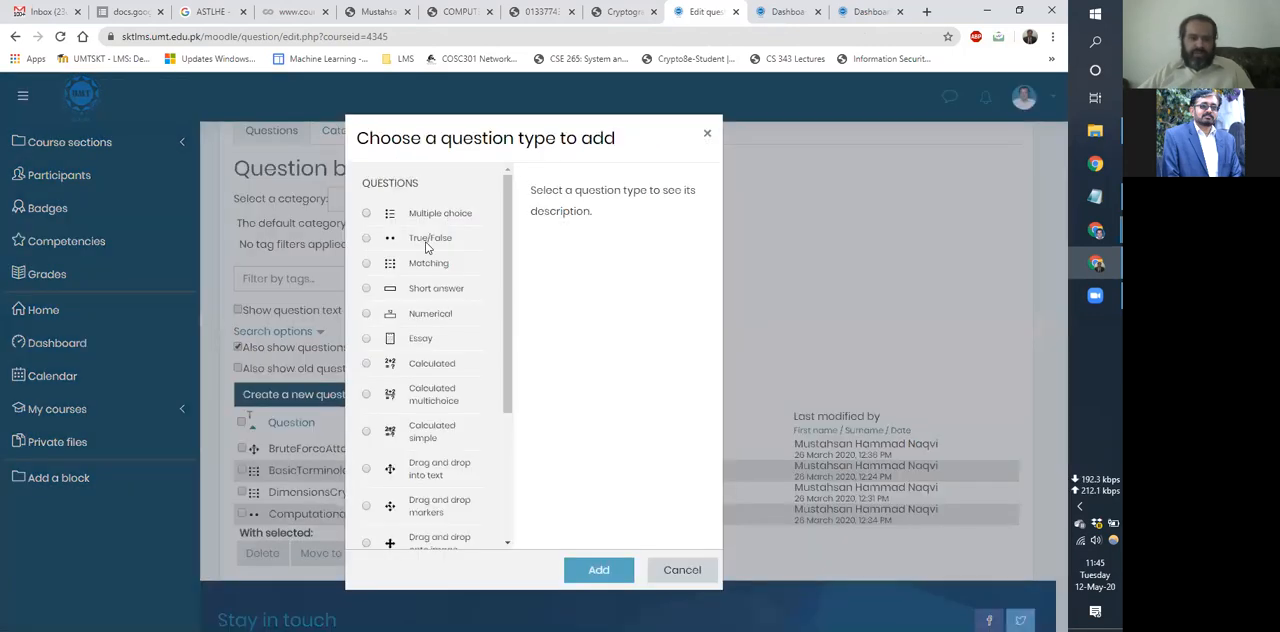
left_click(598, 572)
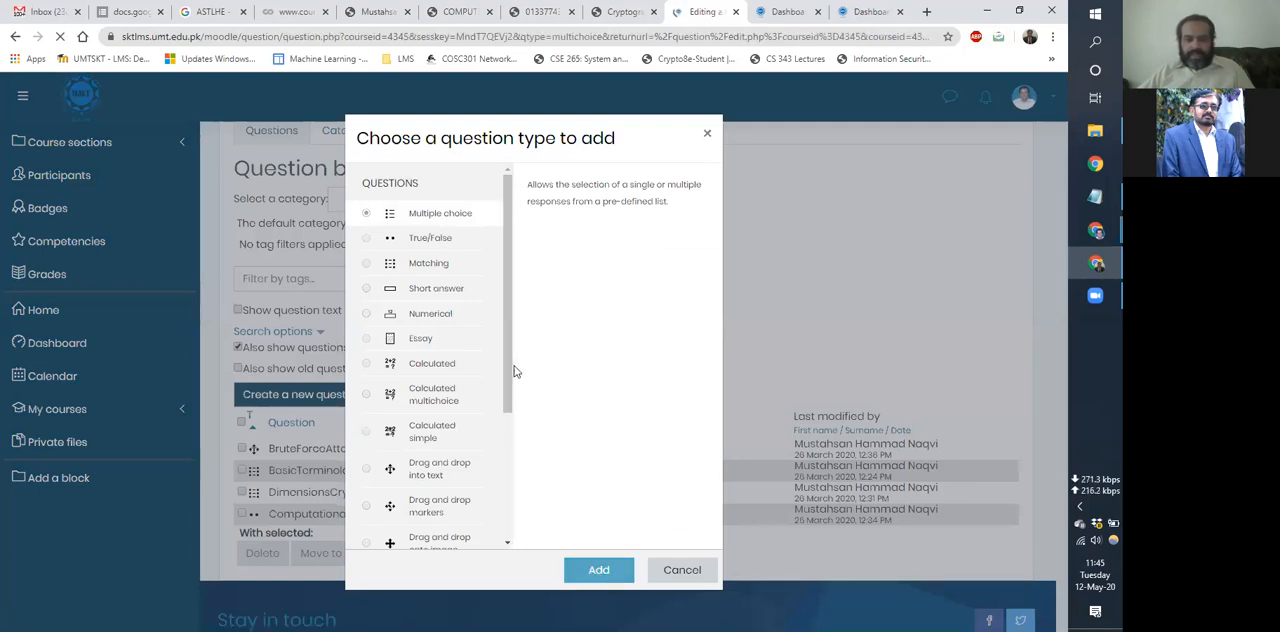
scroll(514, 372, "down", 6)
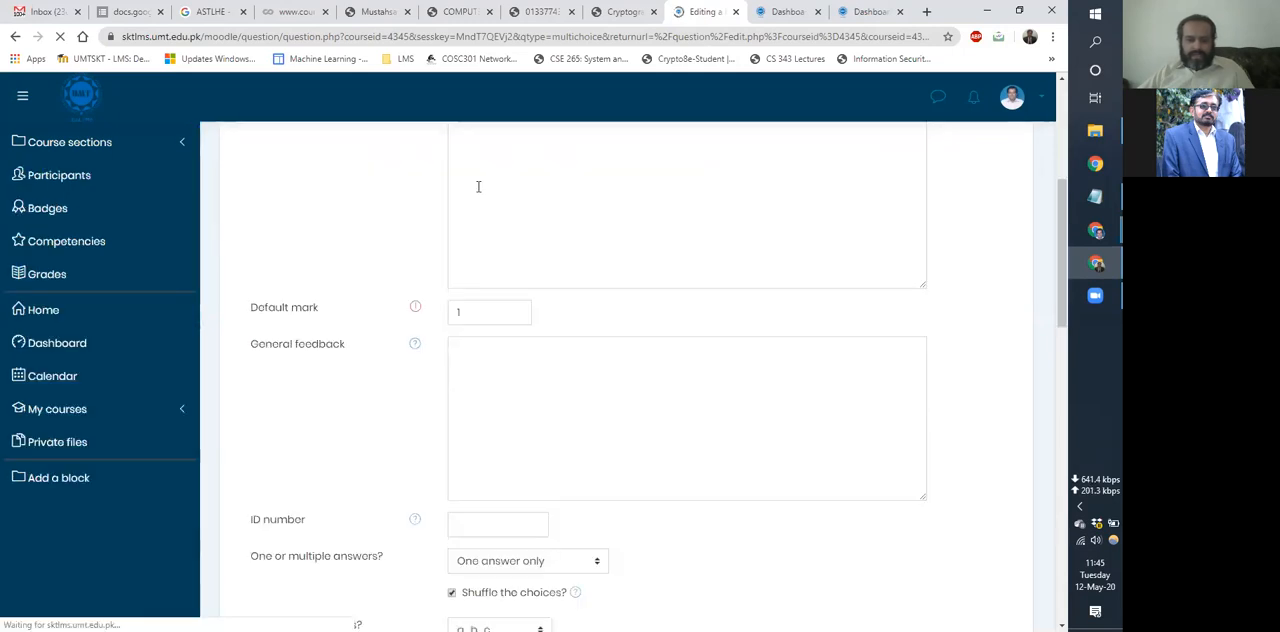
Expand the Combined feedback settings of the new Multiple choice question and examine the default text for each response type.
scroll(494, 280, "down", 10)
scroll(516, 216, "up", 3)
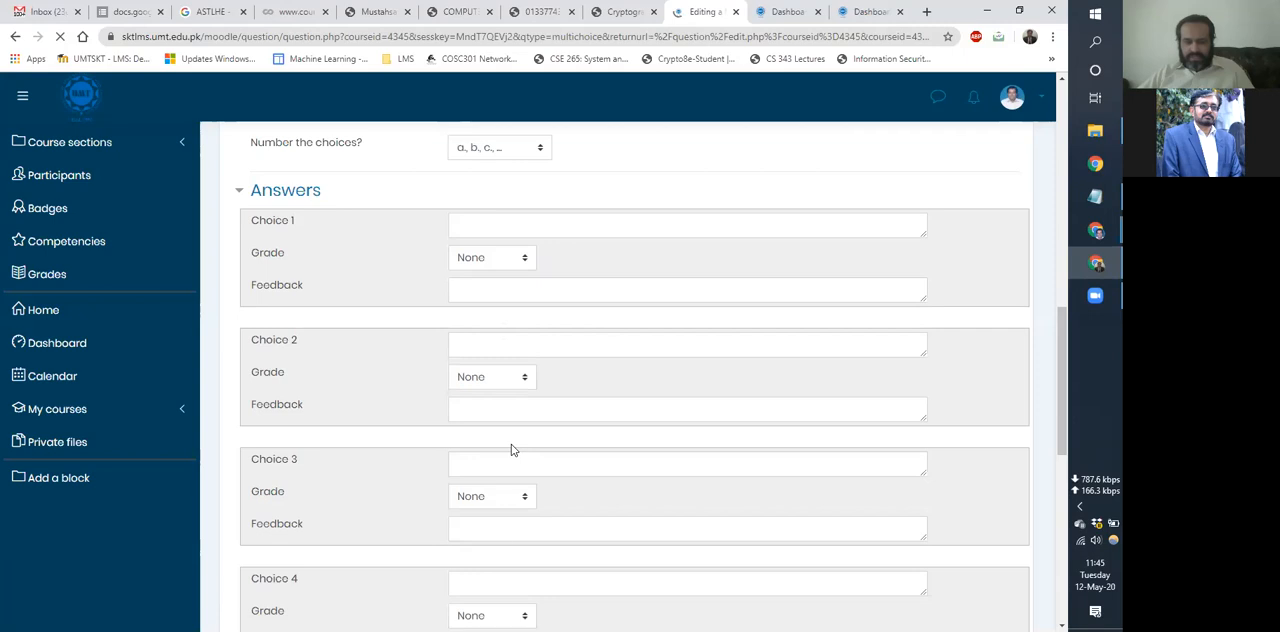
scroll(494, 400, "down", 2)
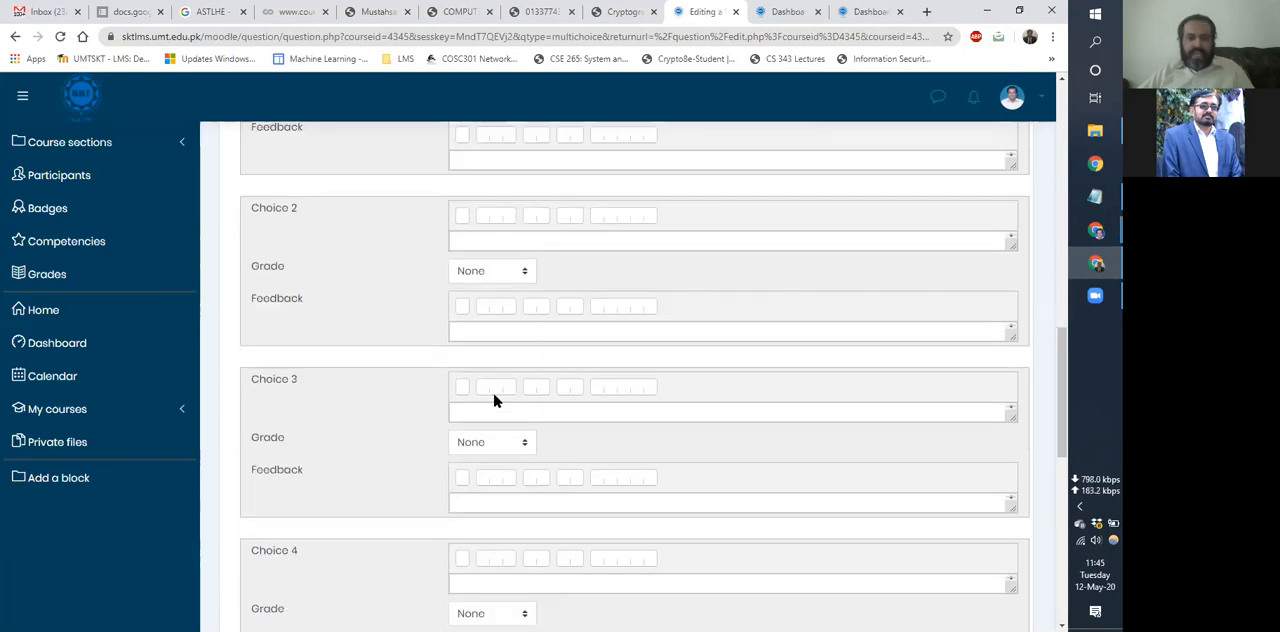
scroll(494, 400, "down", 5)
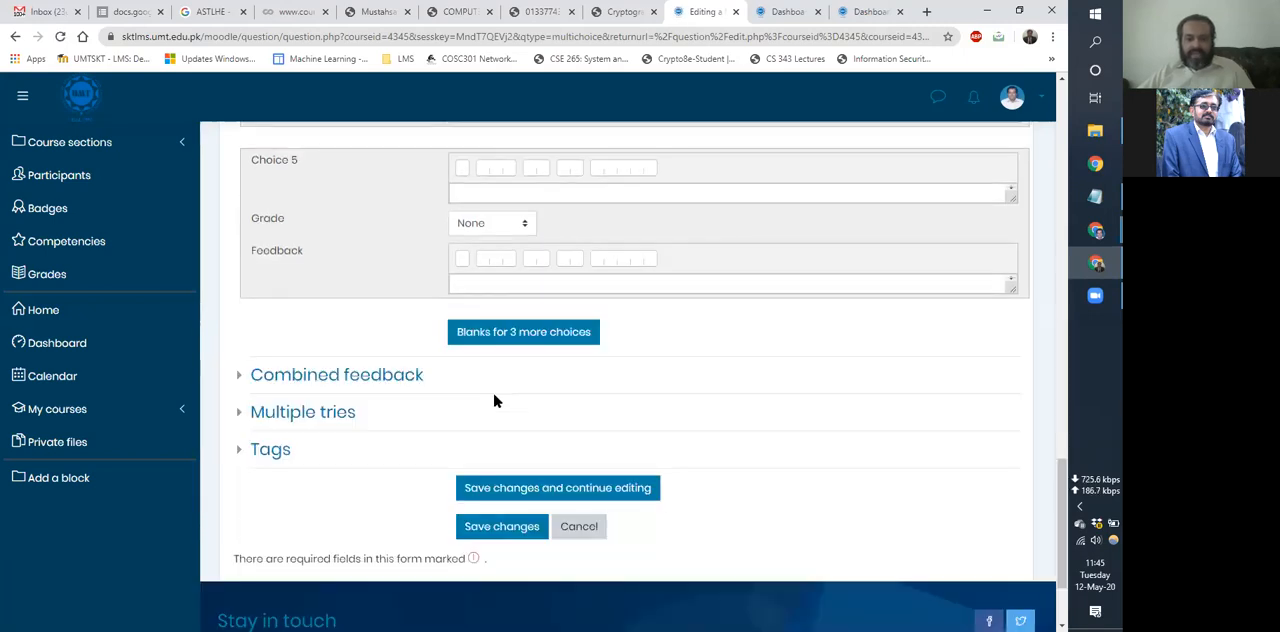
left_click(292, 398)
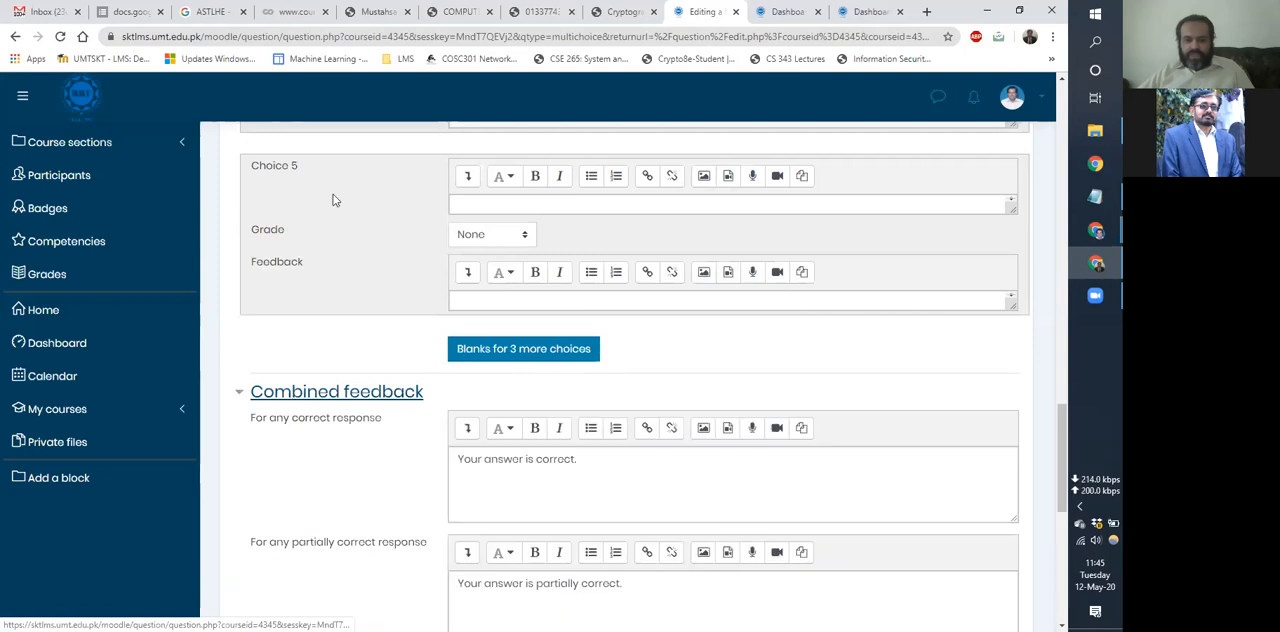
scroll(295, 218, "down", 2)
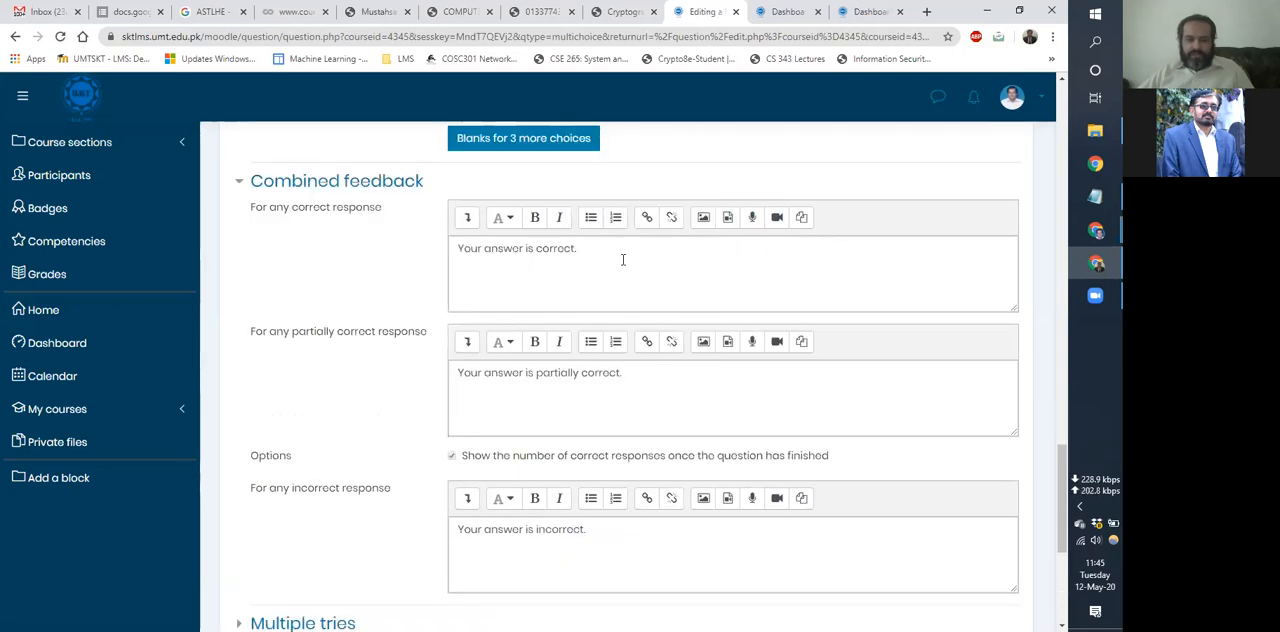
triple_click(440, 258)
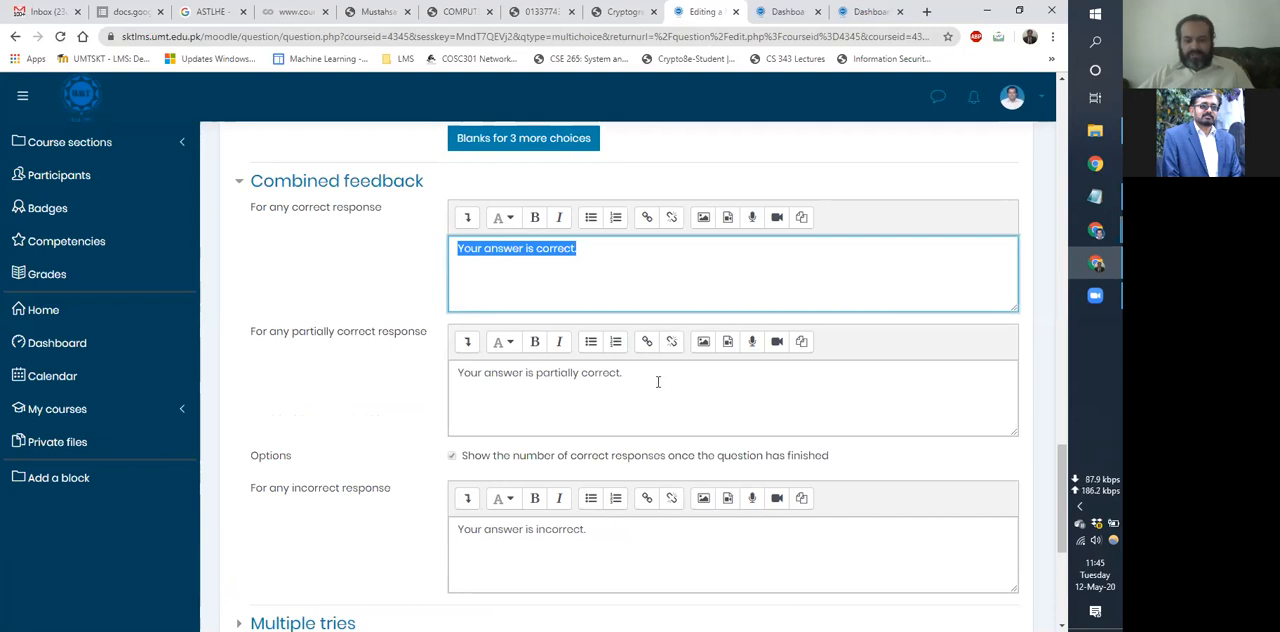
left_click_drag(657, 381, 422, 403)
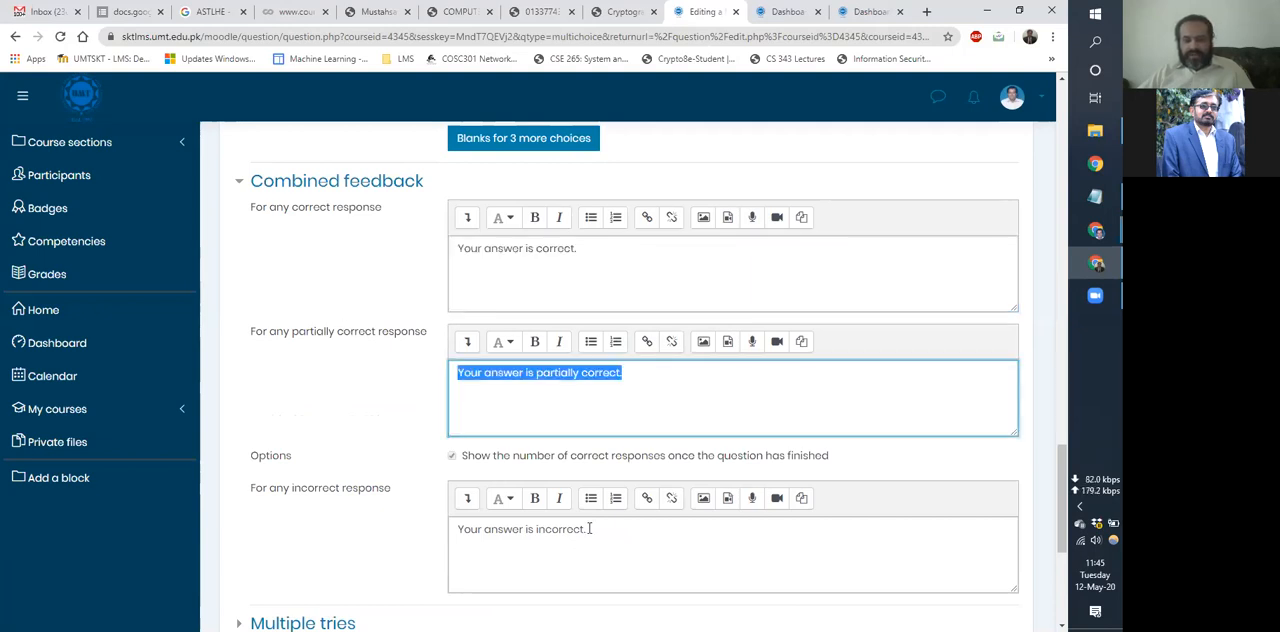
left_click_drag(620, 533, 408, 540)
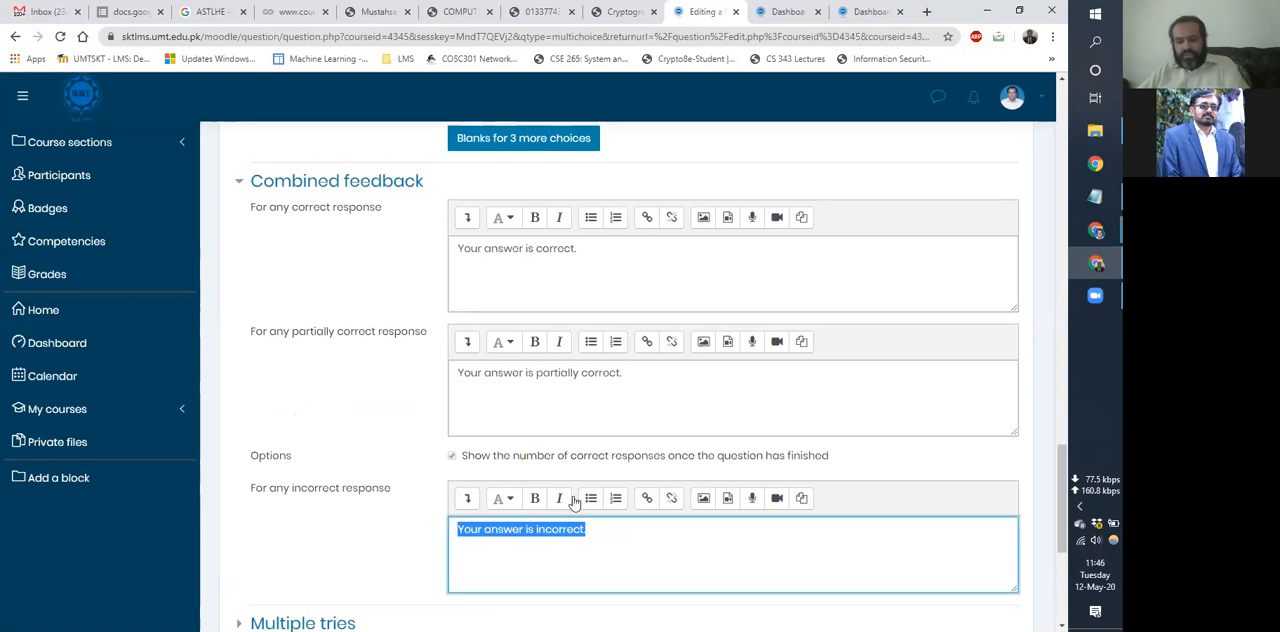
Clear the default feedback texts for incorrect, partially correct and correct responses.
key("BackSpace")
left_click_drag(646, 376, 426, 403)
key("BackSpace")
left_click_drag(612, 254, 343, 308)
key("BackSpace")
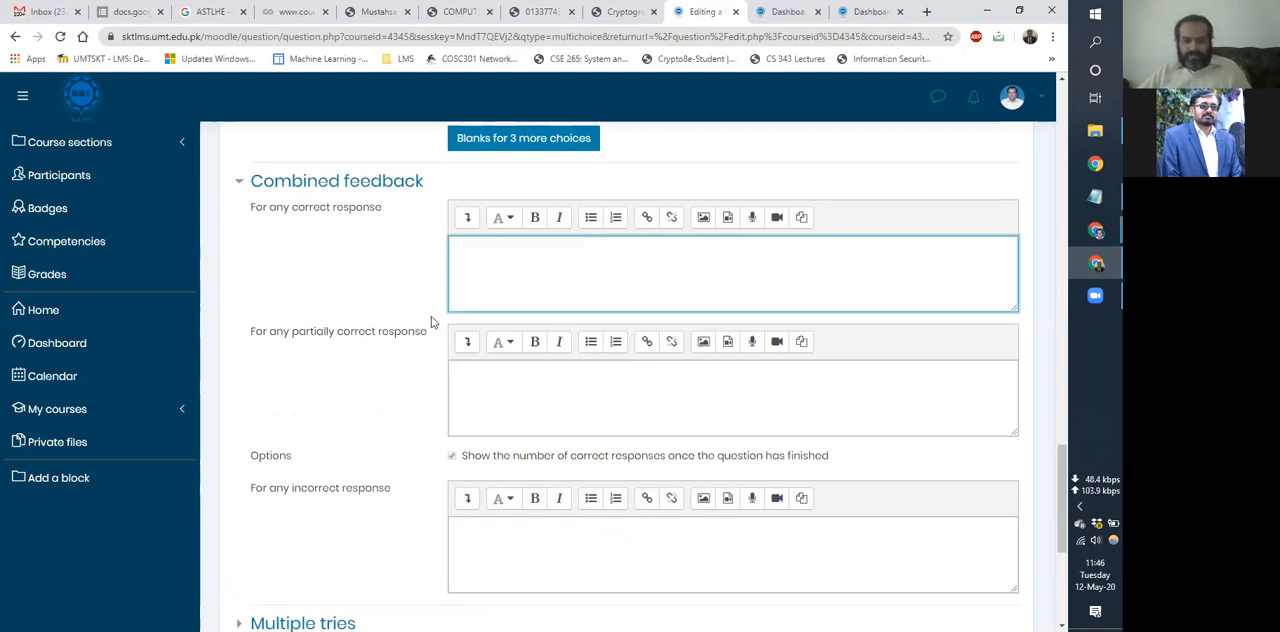
Enter "fgsdgdfg" as the correct-response feedback and "fsdf" as the partially-correct feedback, and undo both entries.
type("fgsdgdfg")
key("Tab")
key("Tab")
type("fsdf")
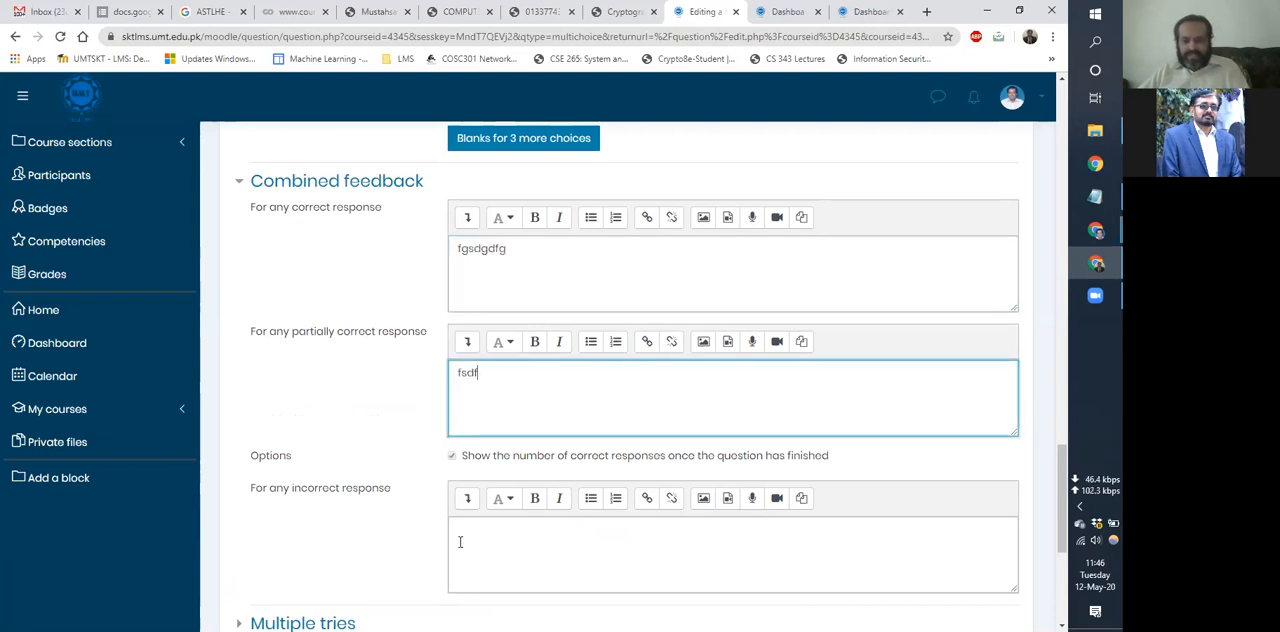
left_click(460, 542)
key("ctrl+z")
key("ctrl+z")
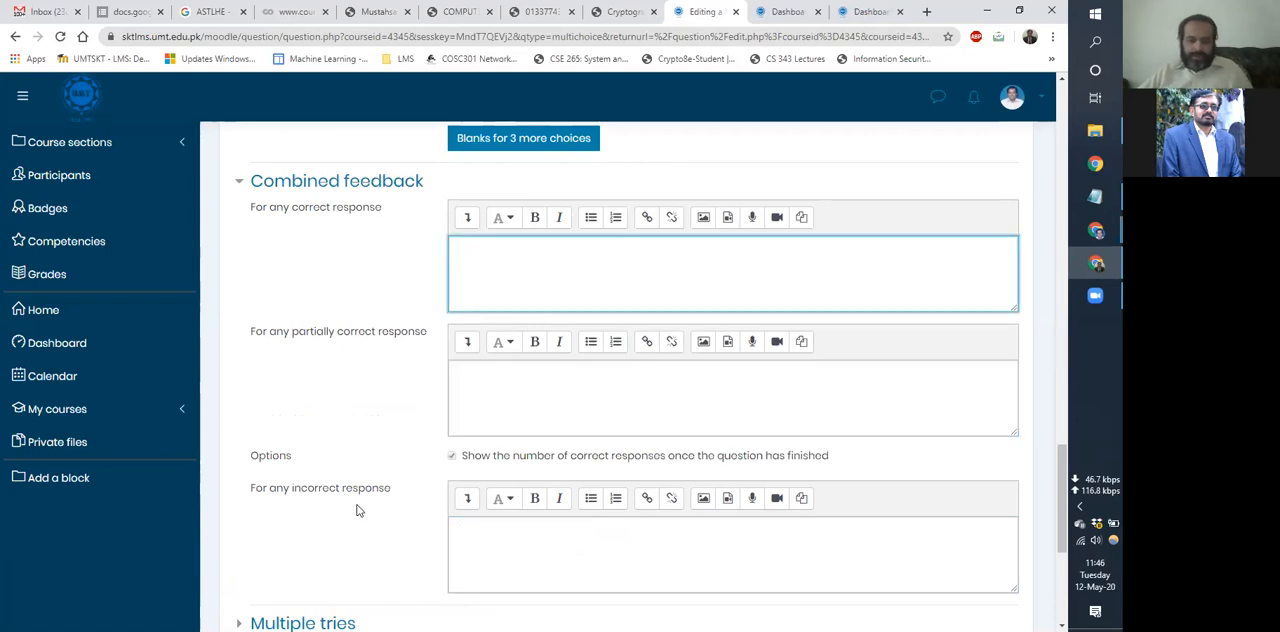
Cancel adding the Multiple choice question and return to the question bank.
scroll(358, 511, "down", 3)
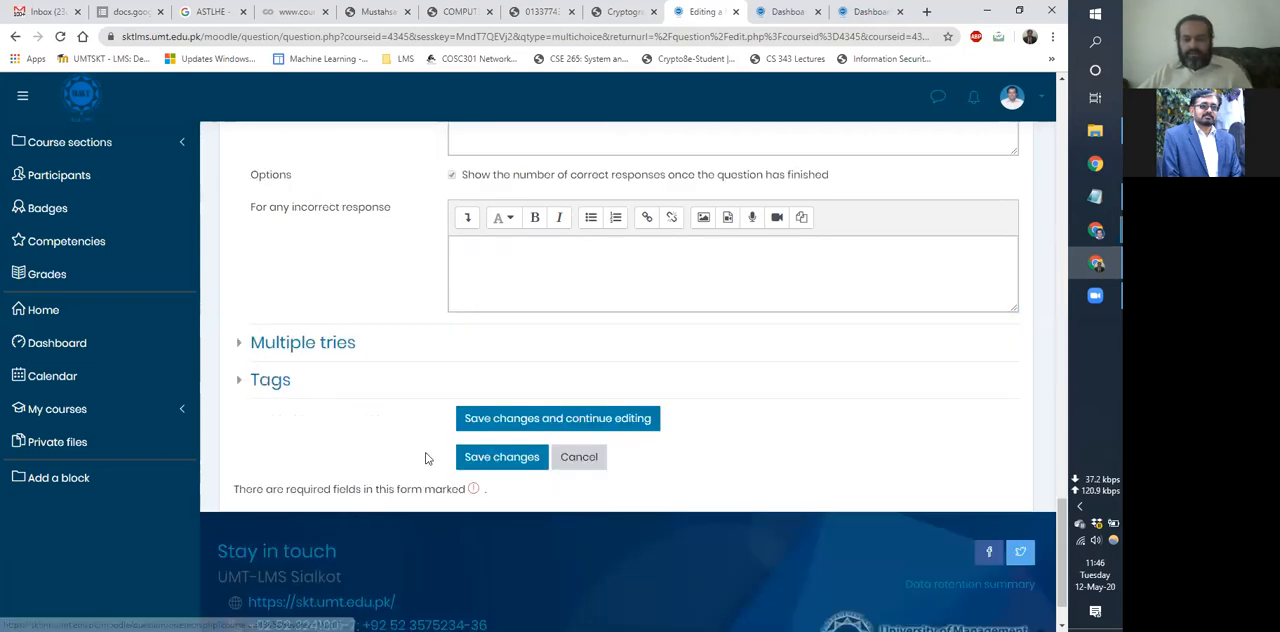
left_click(580, 457)
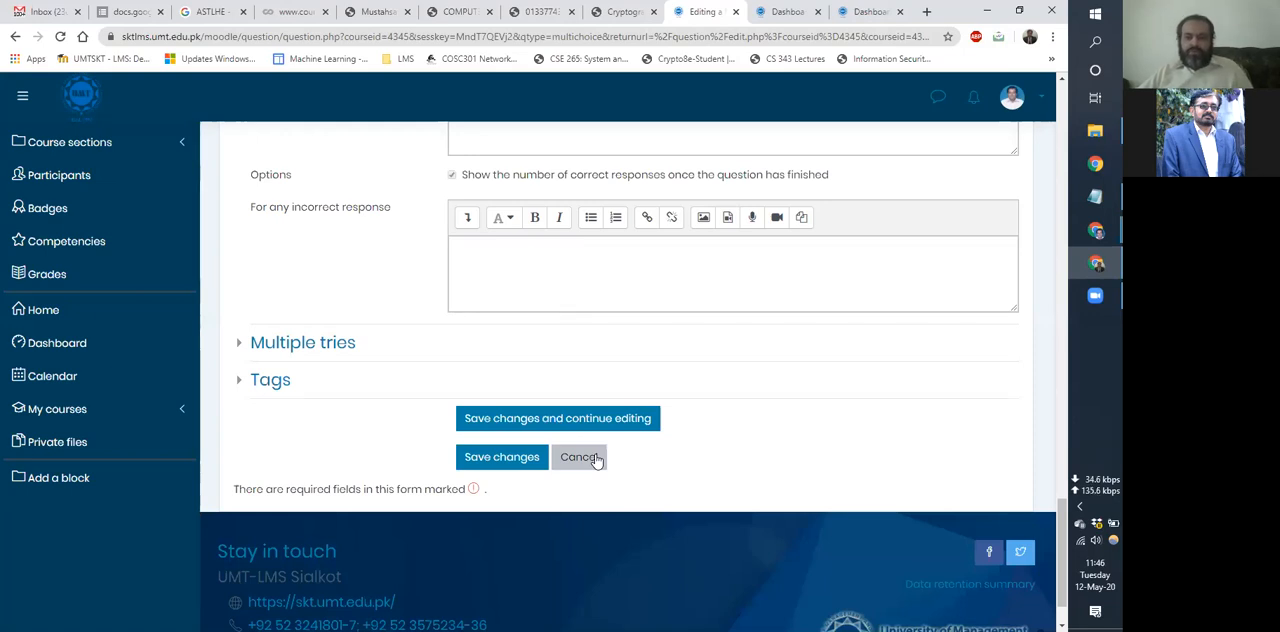
scroll(596, 457, "down", 1)
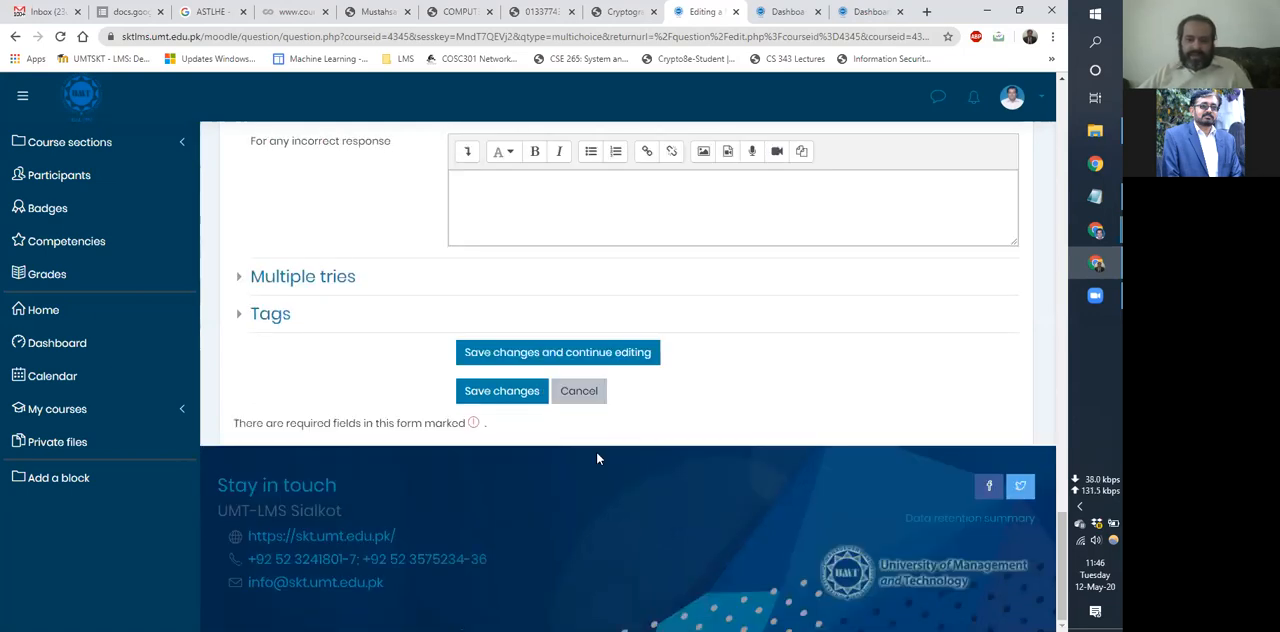
left_click(582, 398)
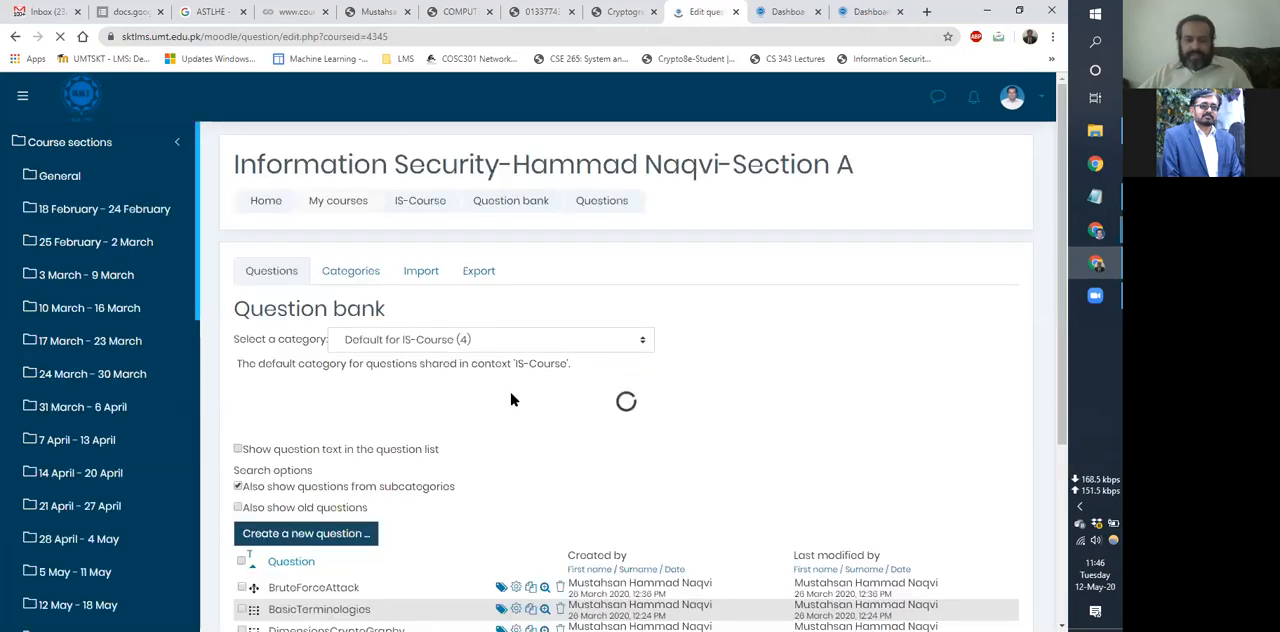
Open the question bank's import page and choose Aiken format as the file format.
scroll(511, 400, "down", 3)
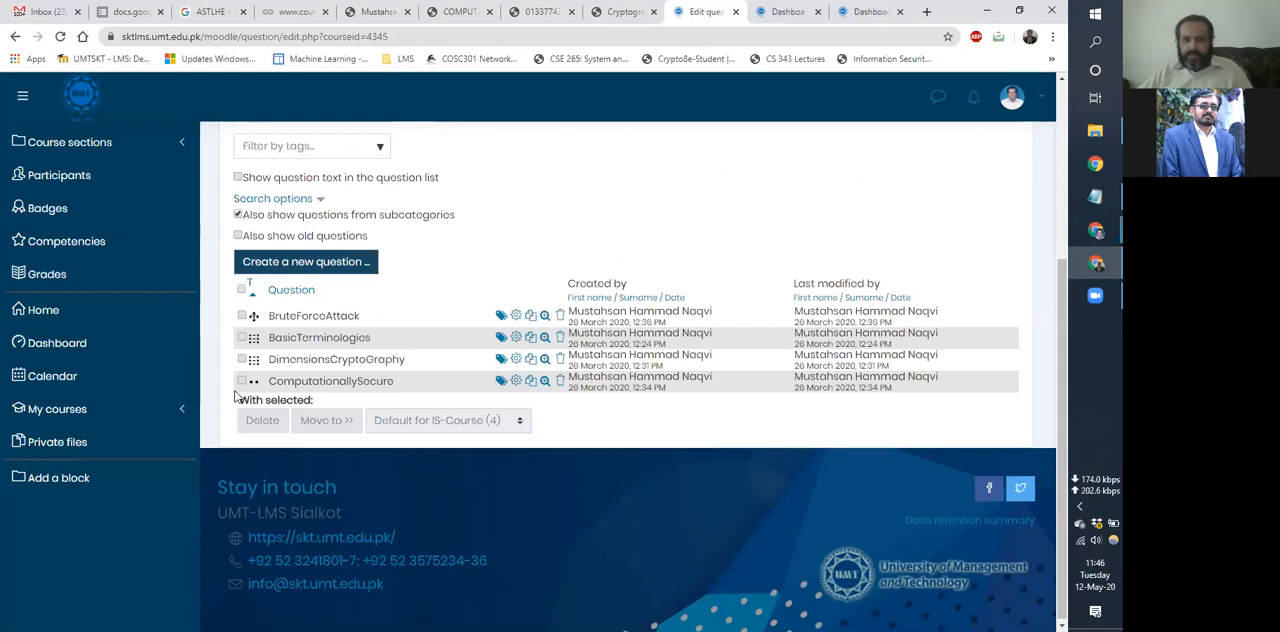
scroll(237, 397, "up", 3)
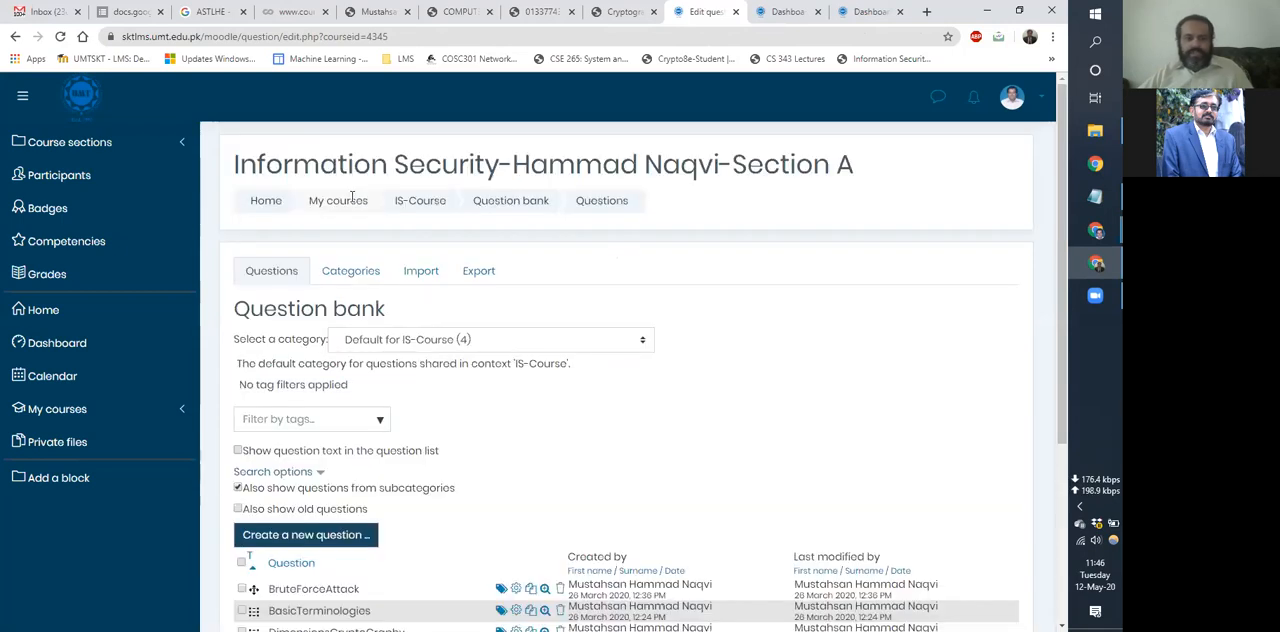
left_click(418, 274)
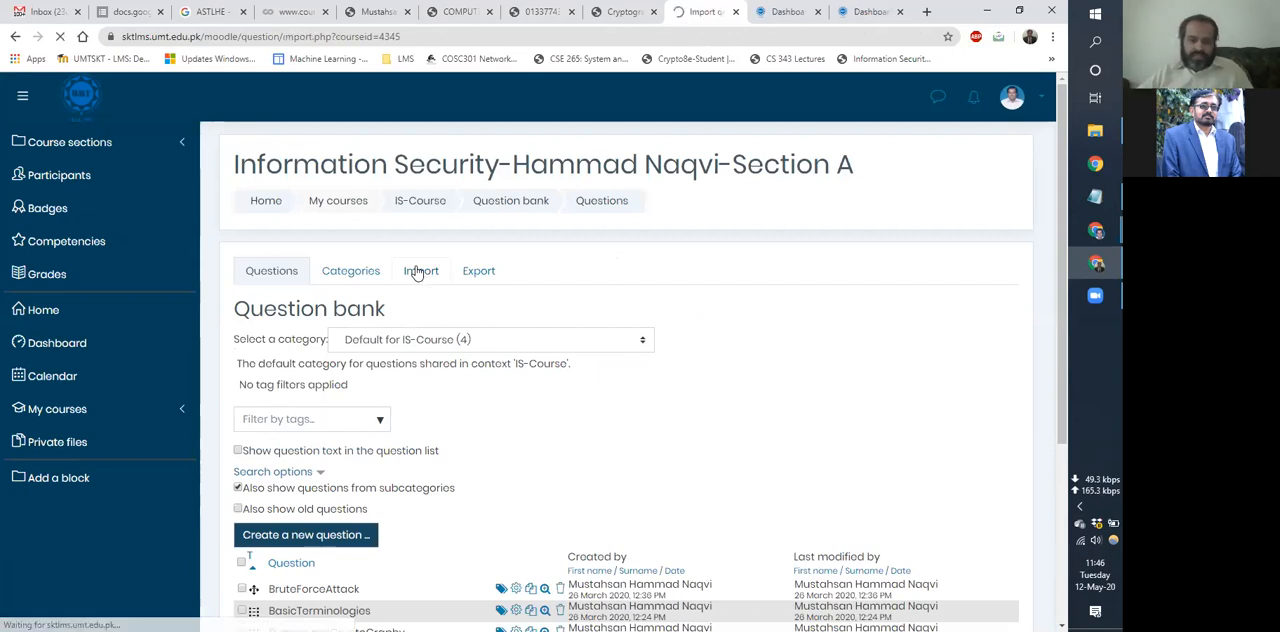
scroll(462, 250, "down", 2)
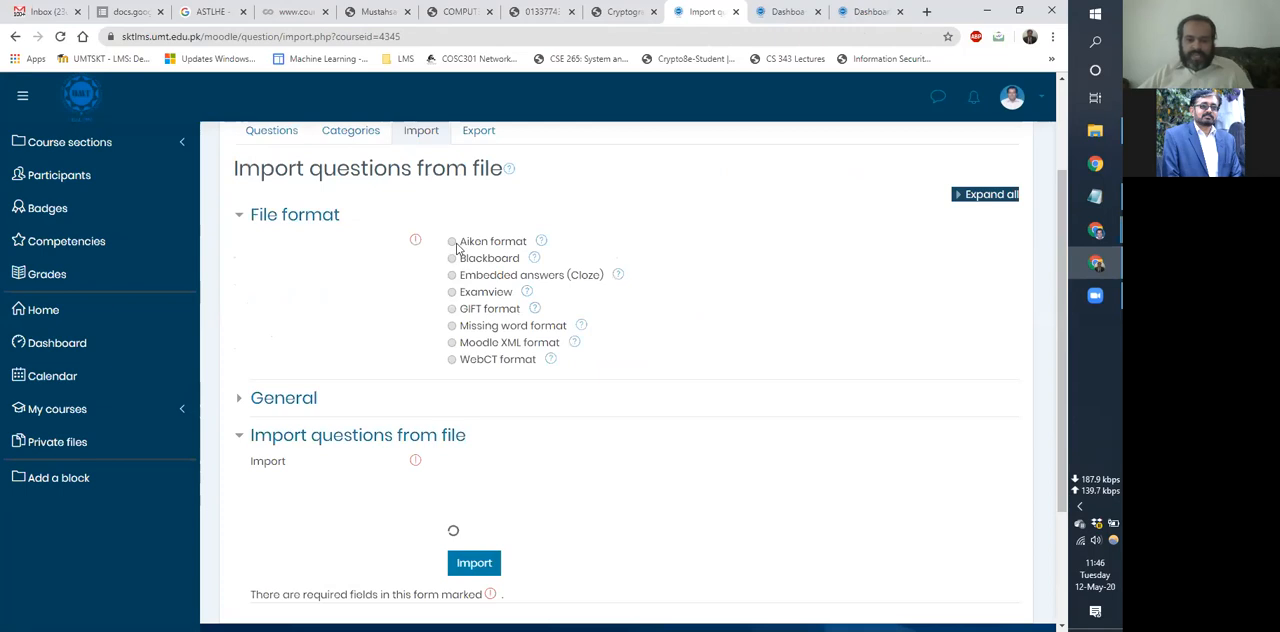
left_click(531, 243)
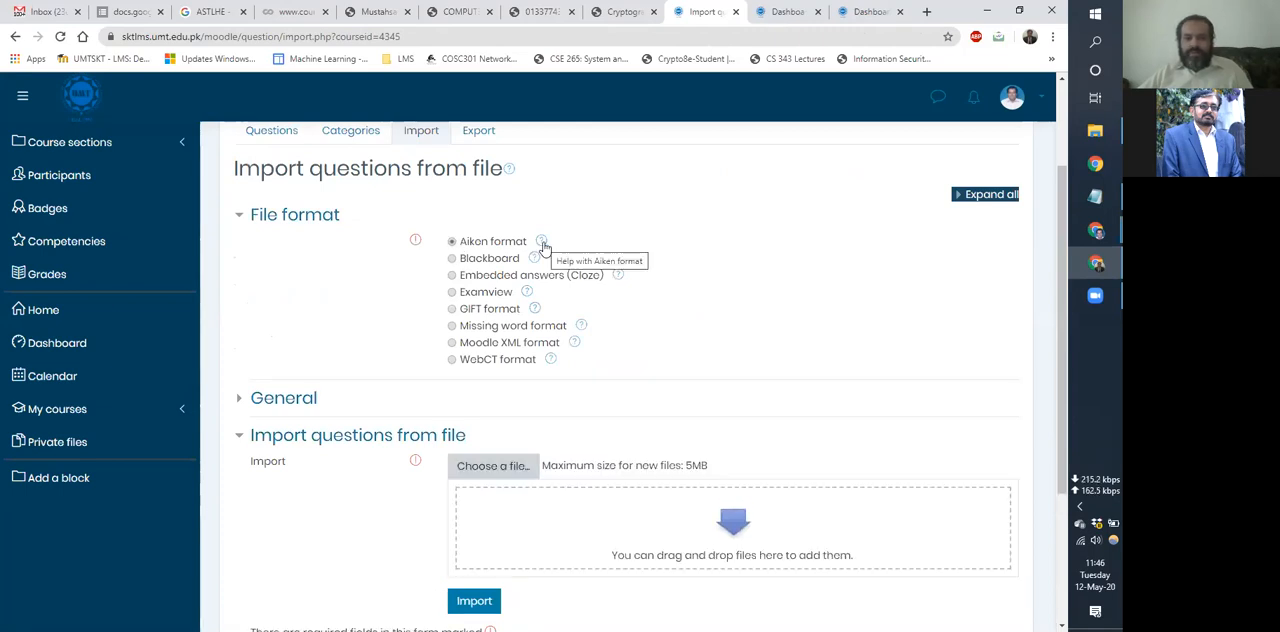
Open the full Moodle documentation on the Aiken format from its help, leaving the import page.
left_click(542, 243)
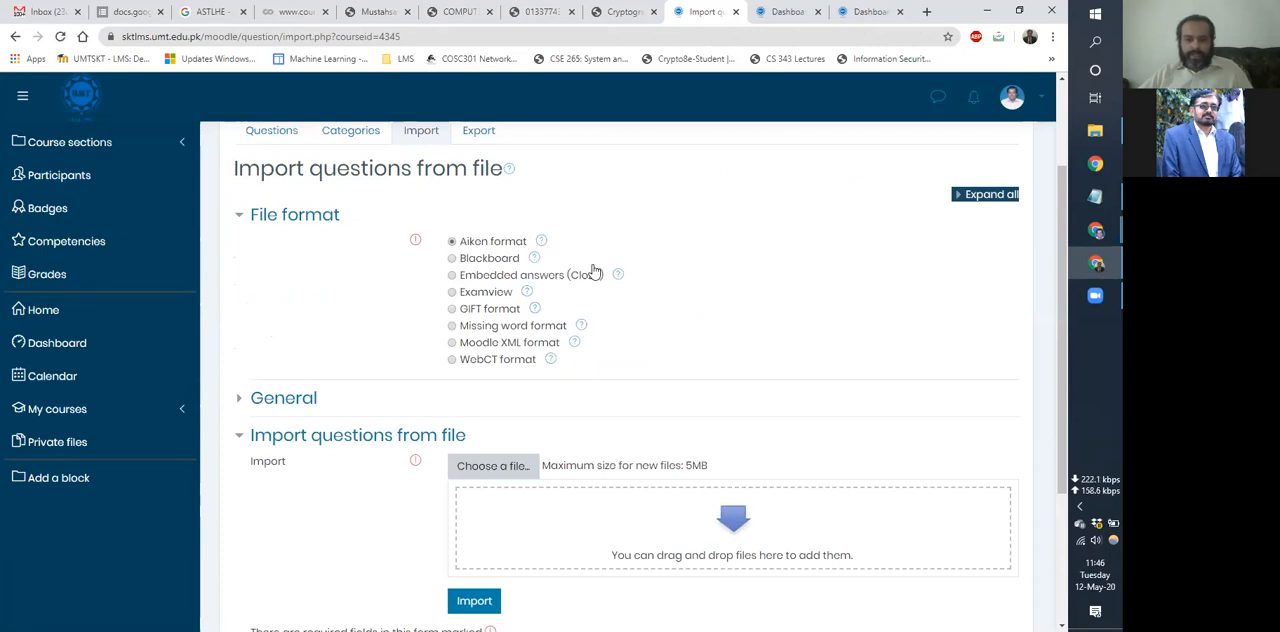
key("F5")
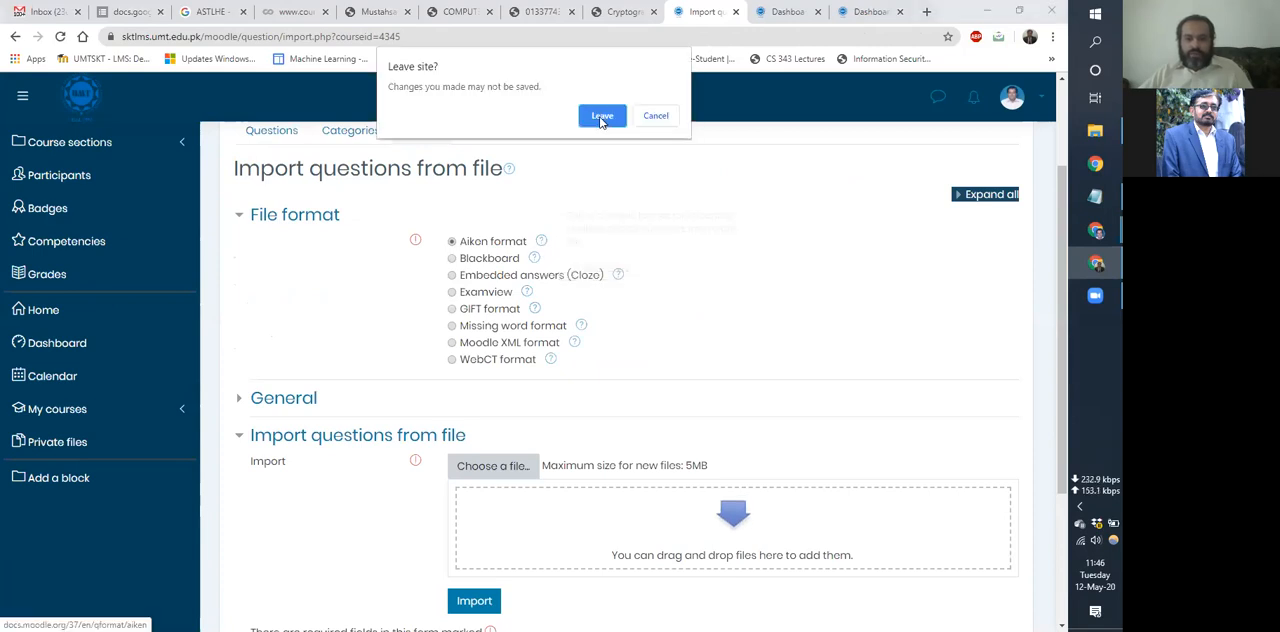
left_click(606, 117)
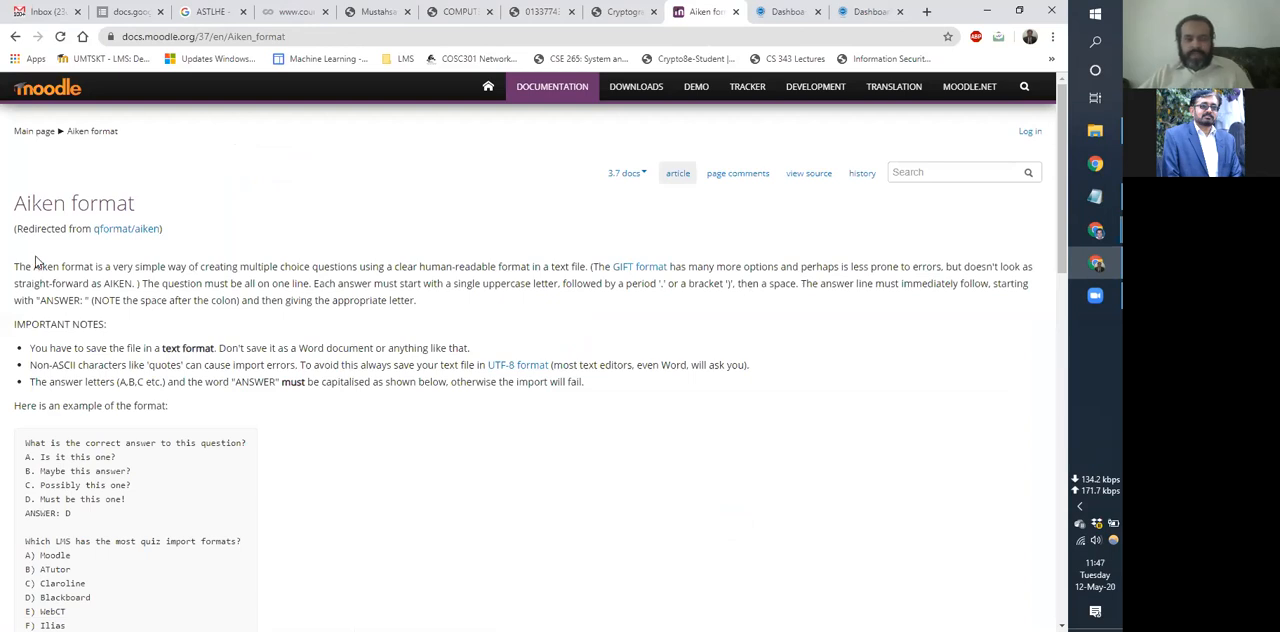
Examine the first Aiken example's question line, answer options and ANSWER line in the documentation.
scroll(20, 304, "down", 2)
left_click_drag(25, 302, 257, 306)
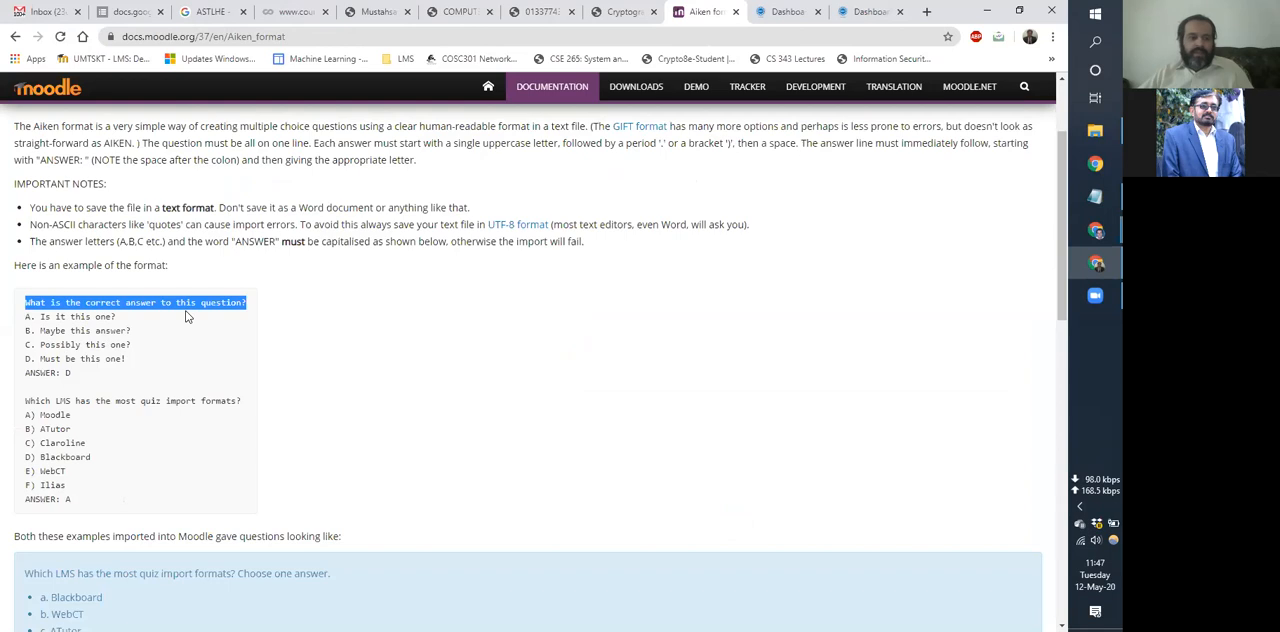
left_click(28, 317)
left_click_drag(44, 316, 92, 358)
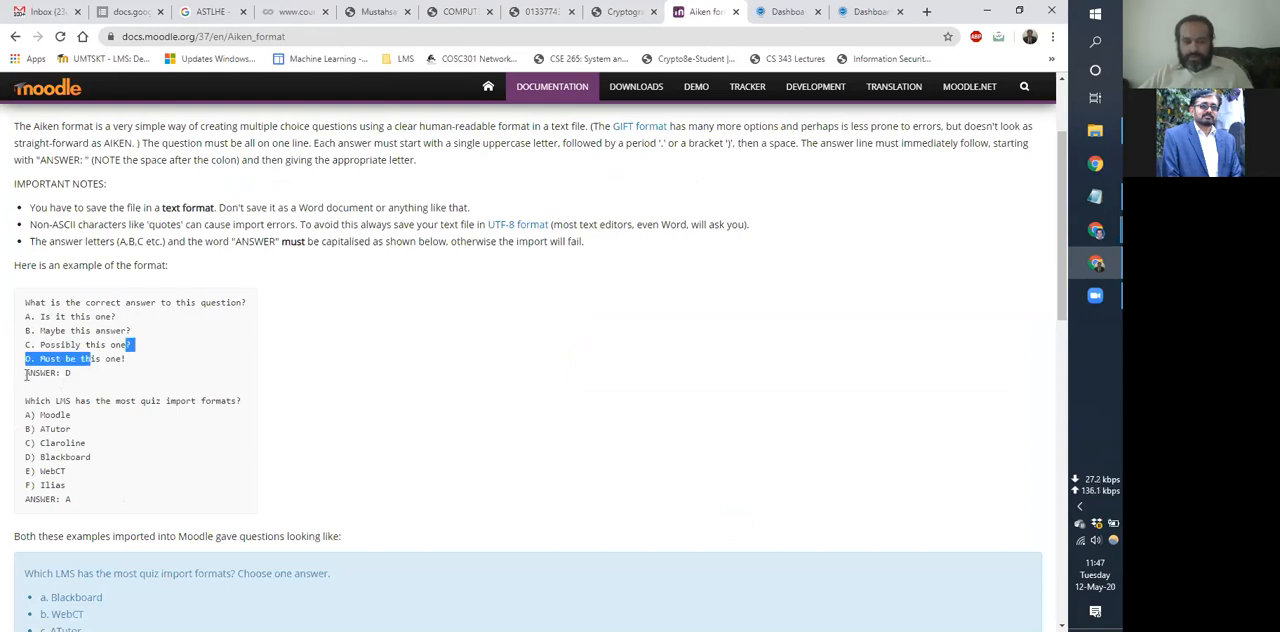
left_click(26, 374)
left_click(51, 374, "shift")
key("shift+Right")
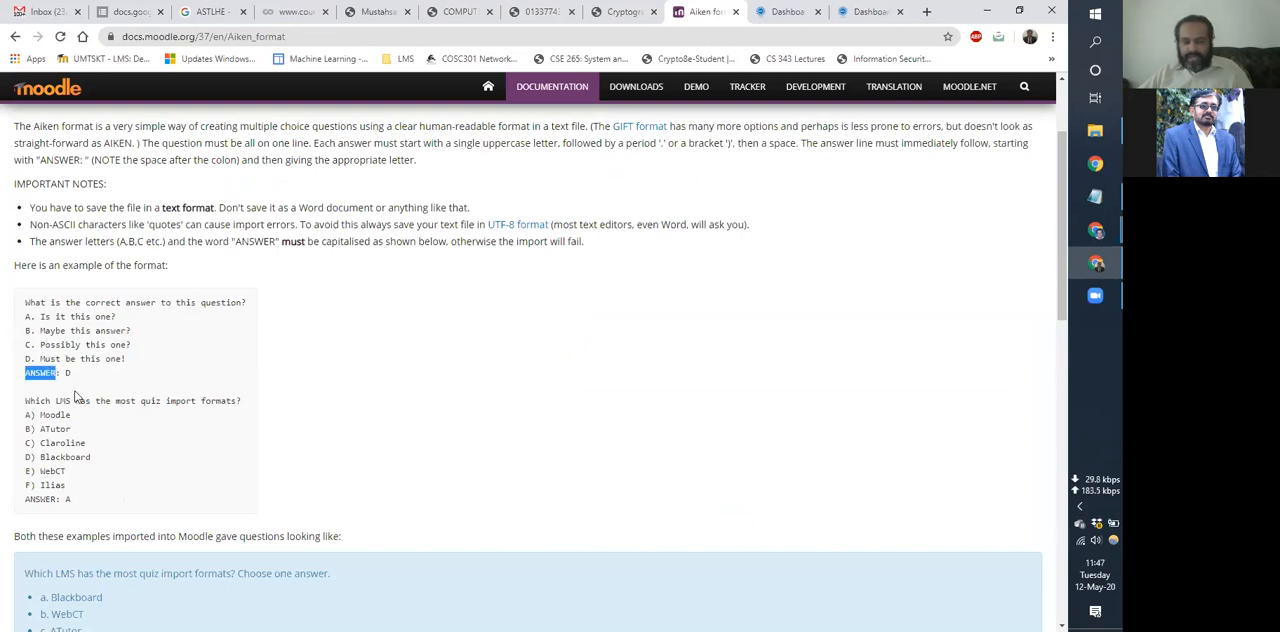
double_click(68, 372)
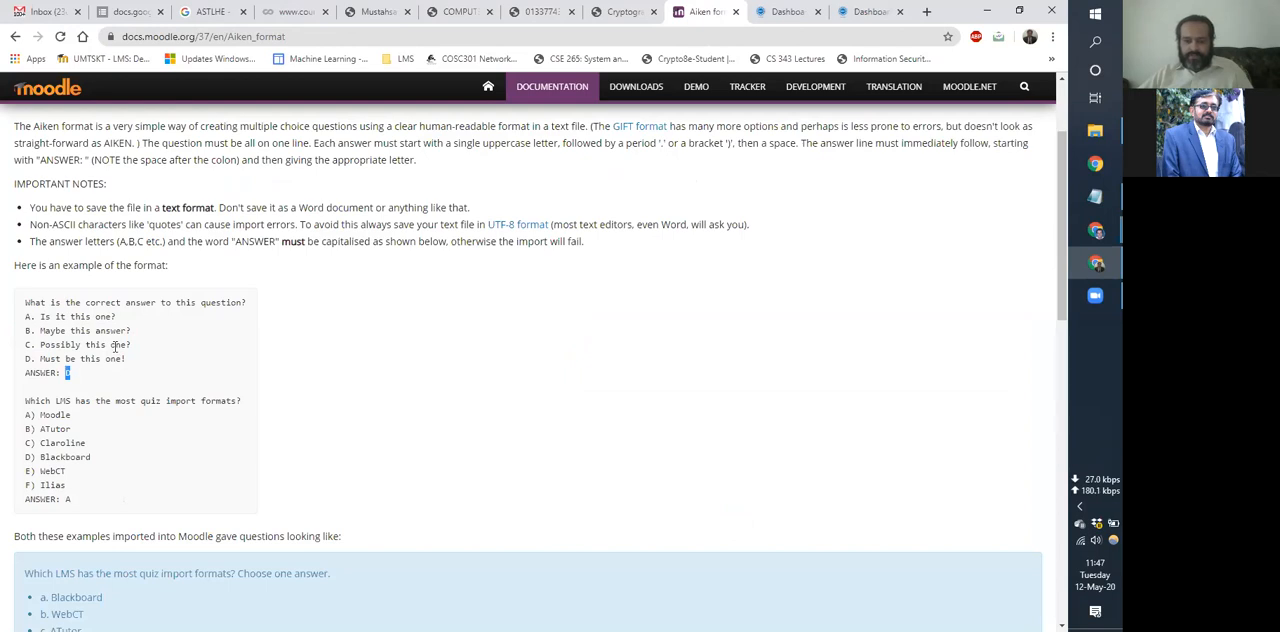
Examine the option lettering, the complete two-question Aiken example and the note about saving the text file in UTF-8 format.
left_click(29, 320)
left_click(31, 352, "shift")
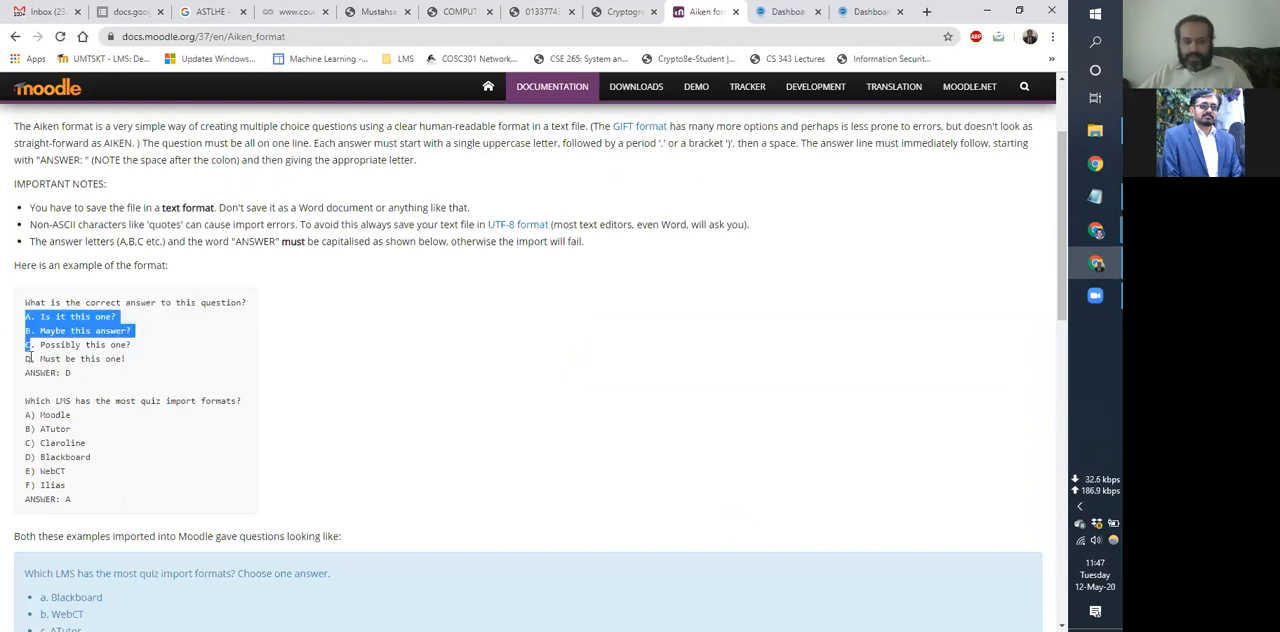
left_click(30, 357, "shift")
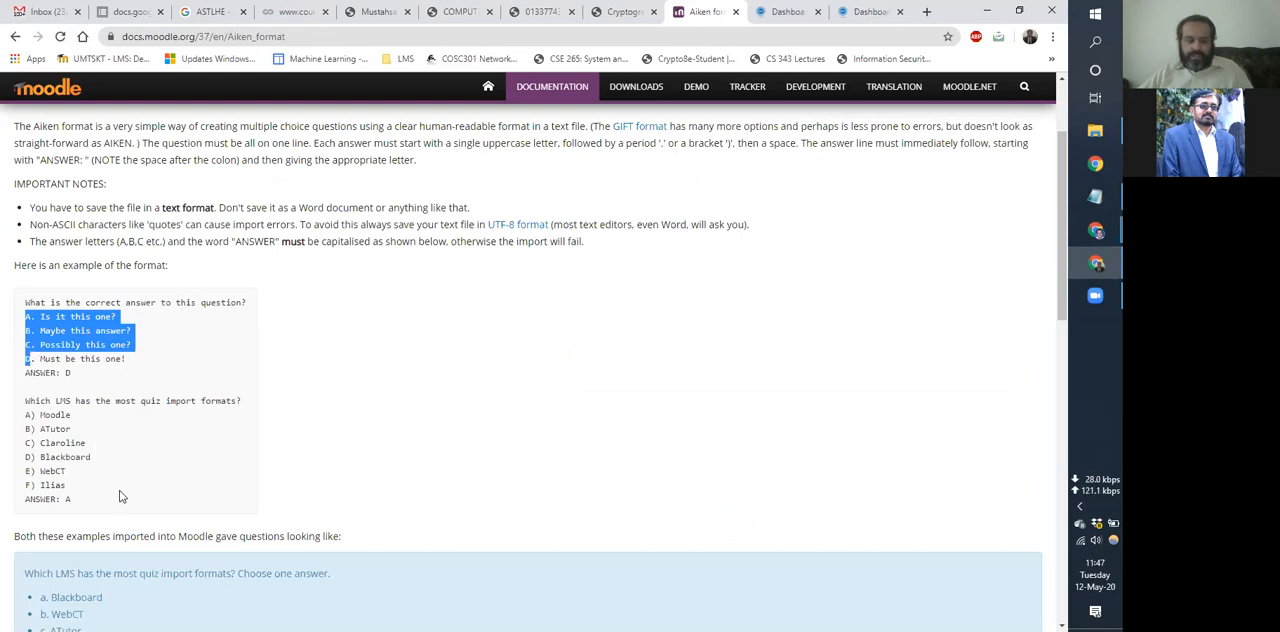
left_click(98, 373)
left_click_drag(20, 307, 107, 508)
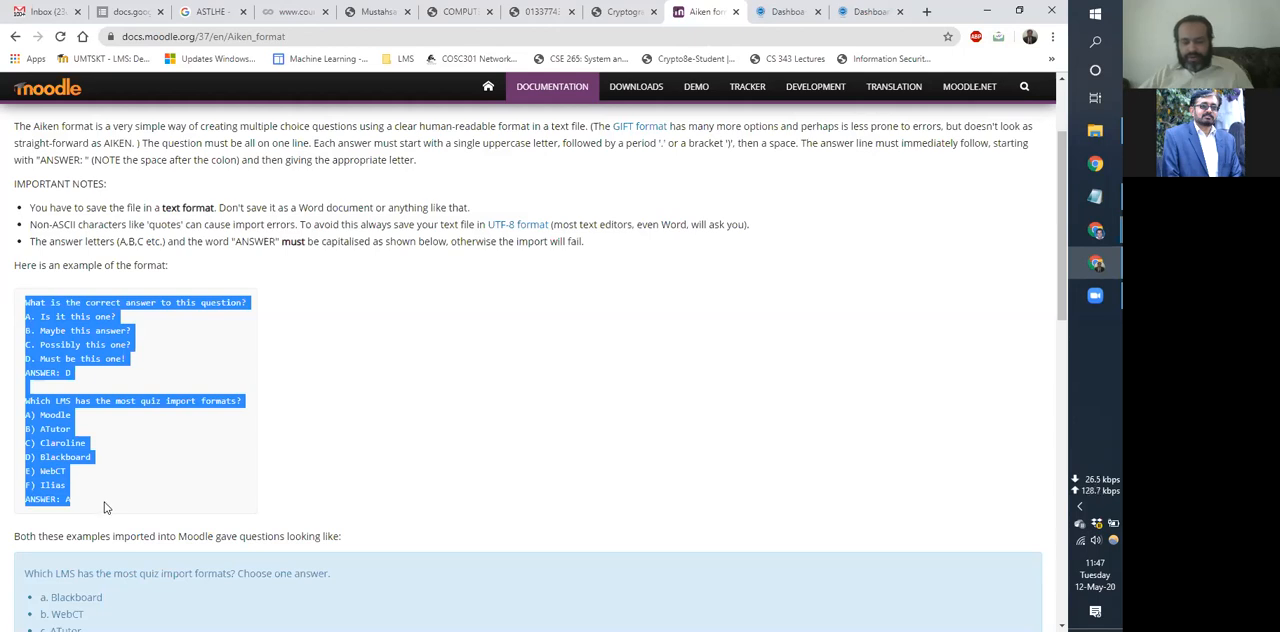
left_click(417, 403)
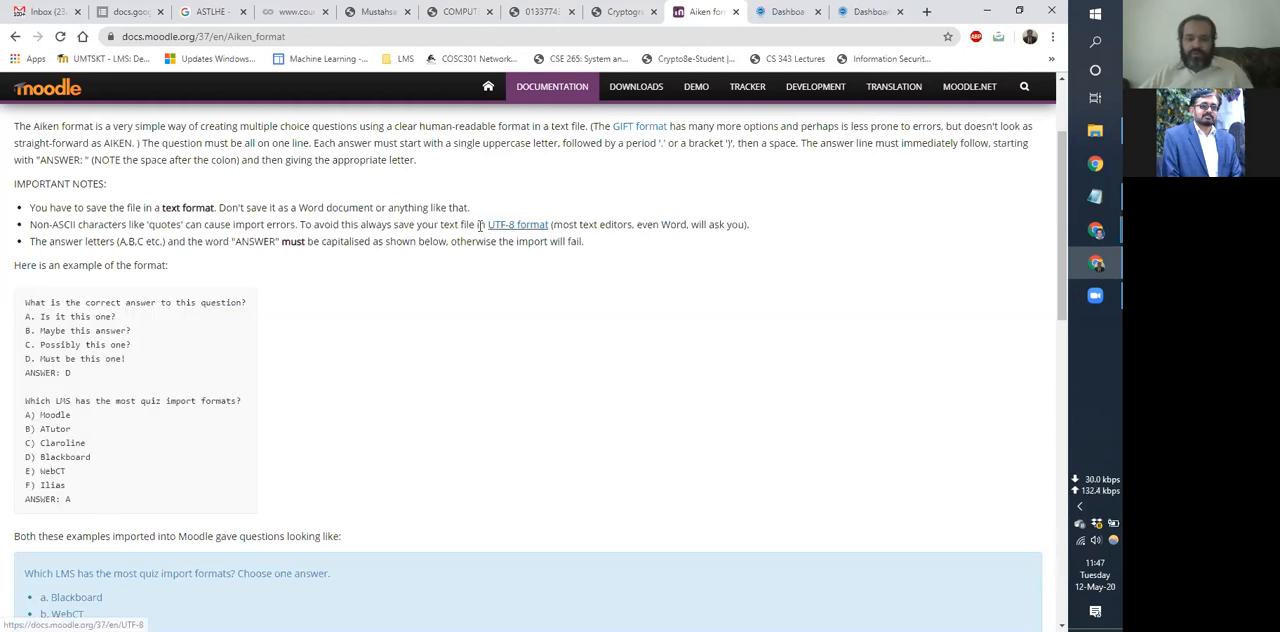
left_click_drag(485, 227, 551, 226)
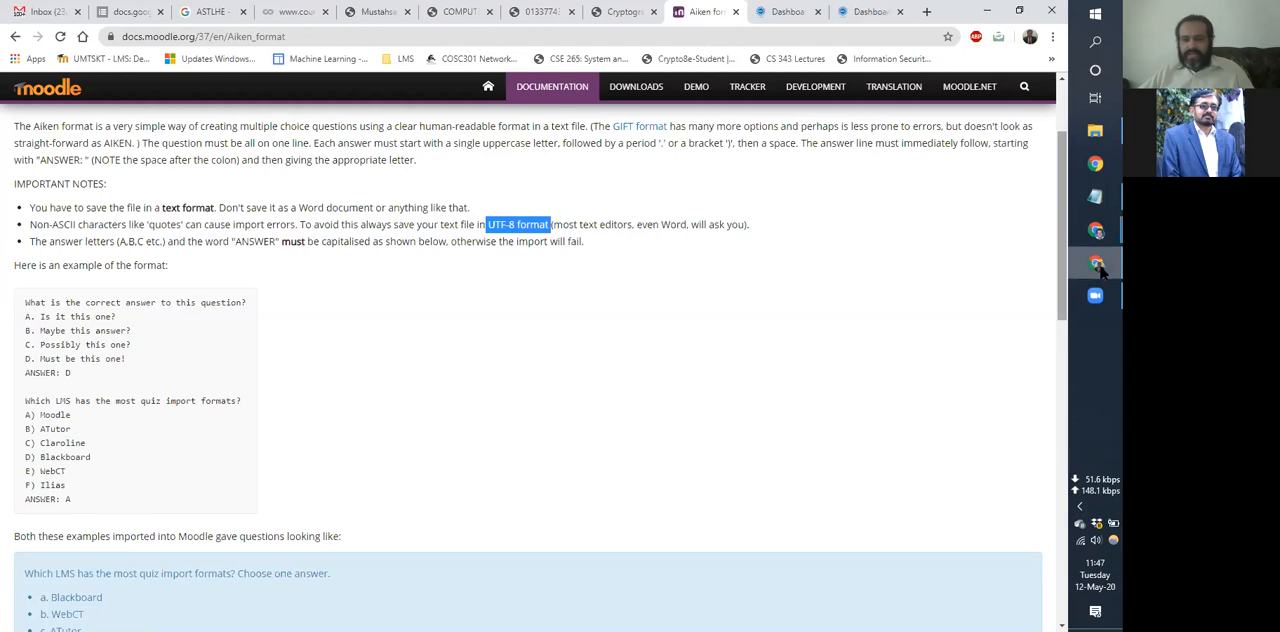
left_click(527, 291)
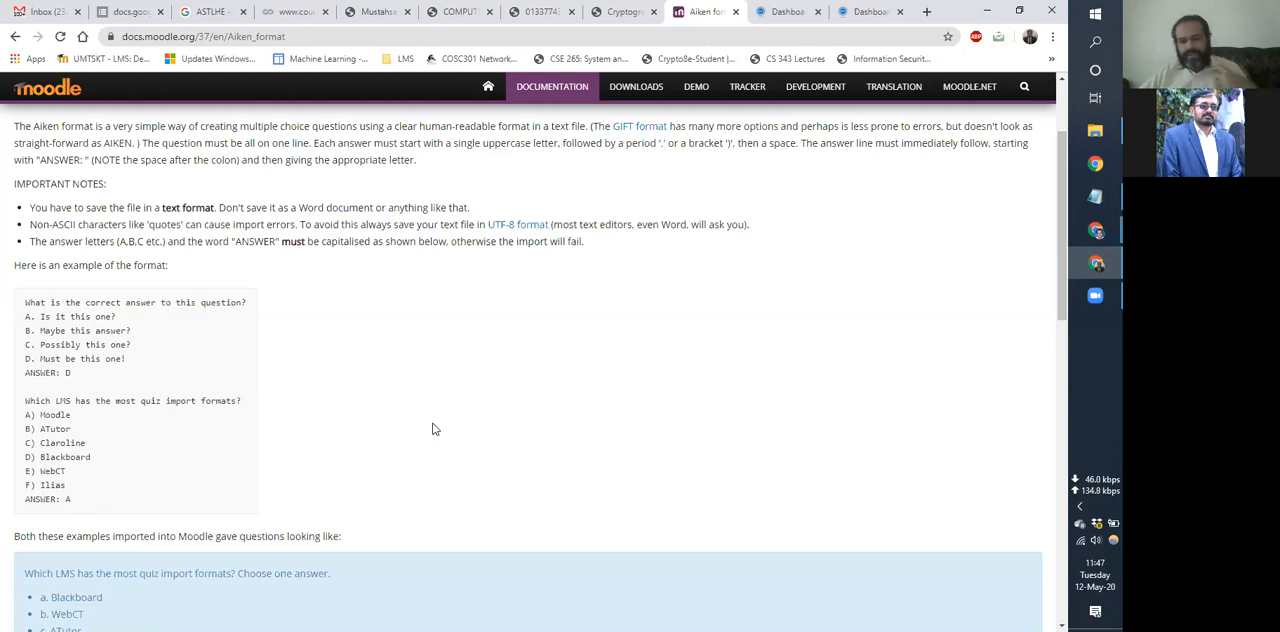
Switch to Notepad and check the encoding choices, including UTF-8, for saving a text file, without saving it.
left_click(1094, 196)
left_click(159, 96)
left_click(156, 80)
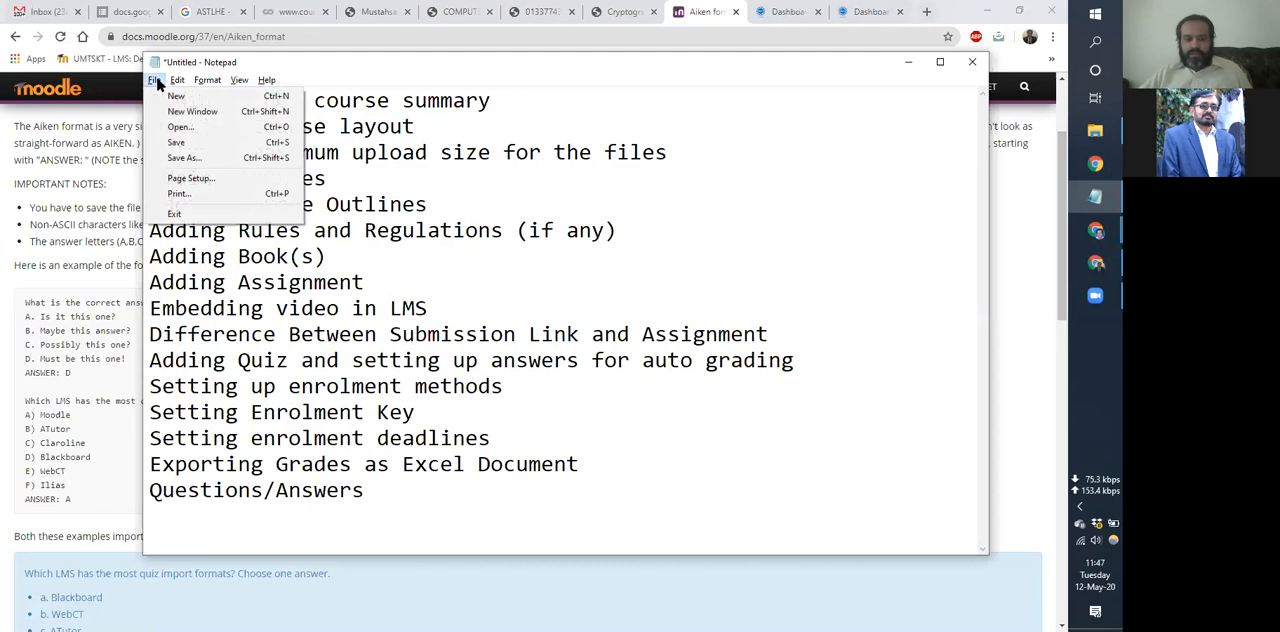
left_click(178, 160)
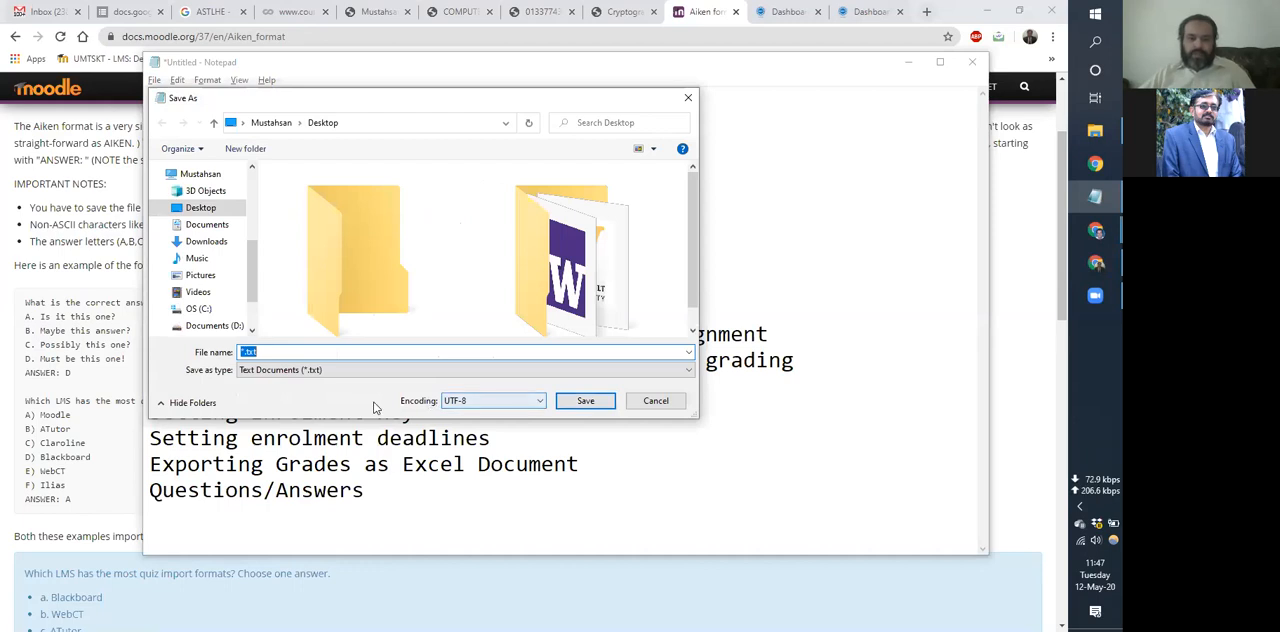
left_click(530, 401)
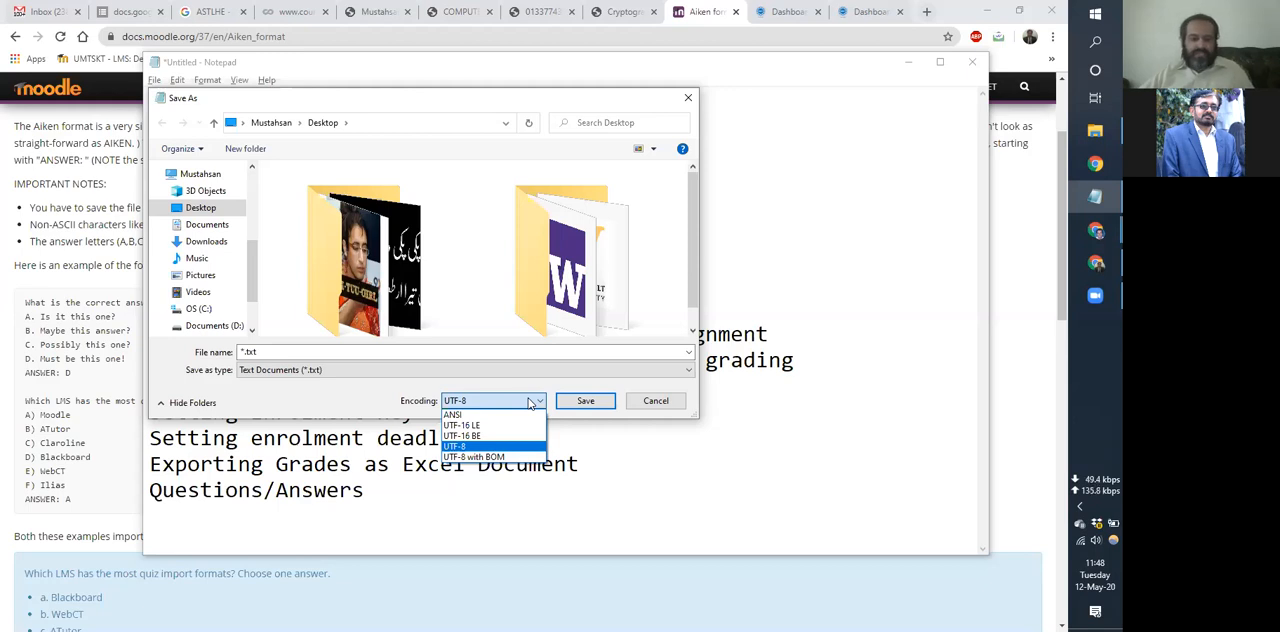
left_click(531, 403)
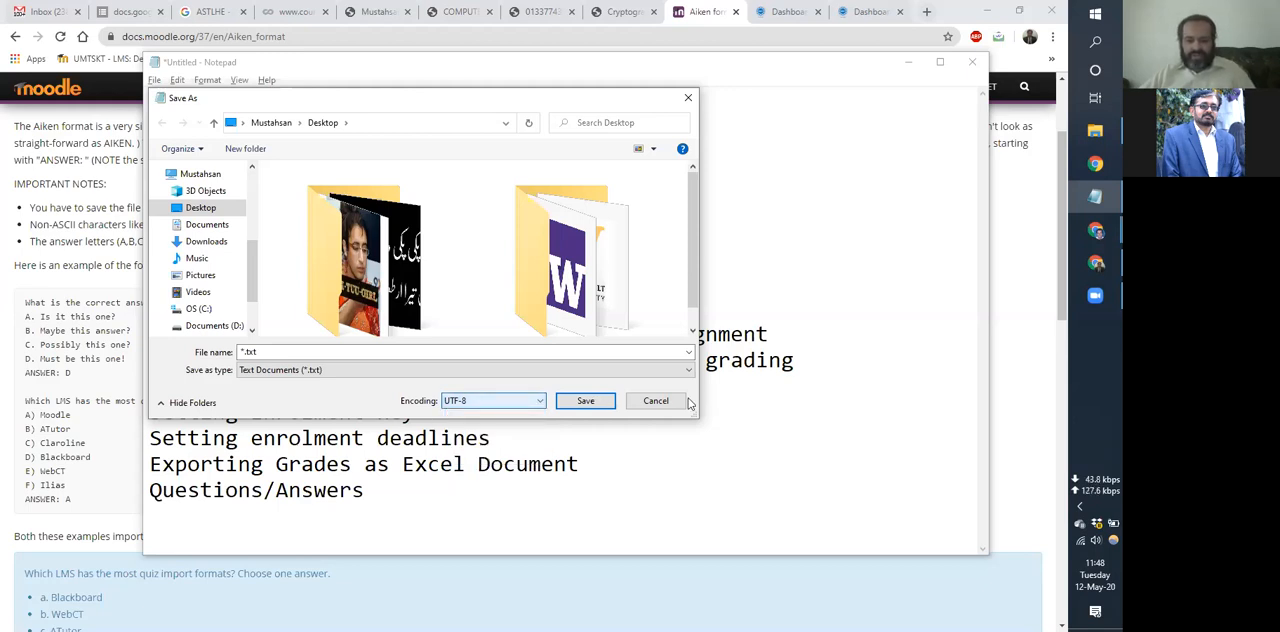
left_click(660, 401)
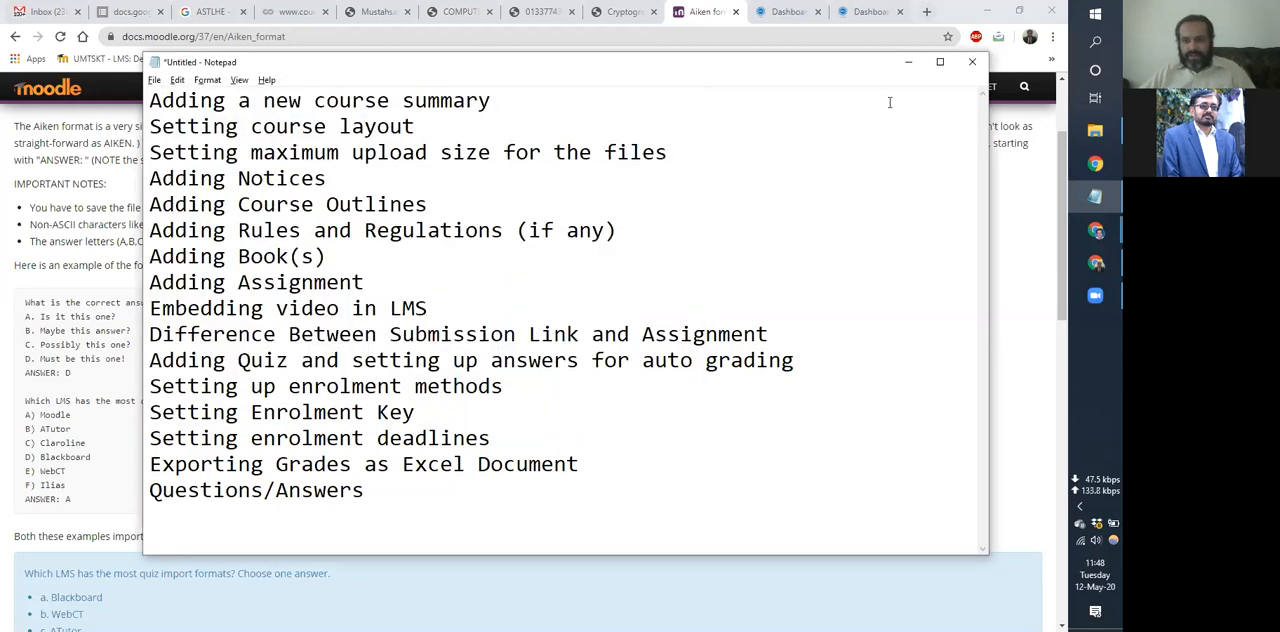
left_click(908, 62)
Return to the question import page, look over its file upload area, and leave it for the IS-Course page.
left_click(15, 37)
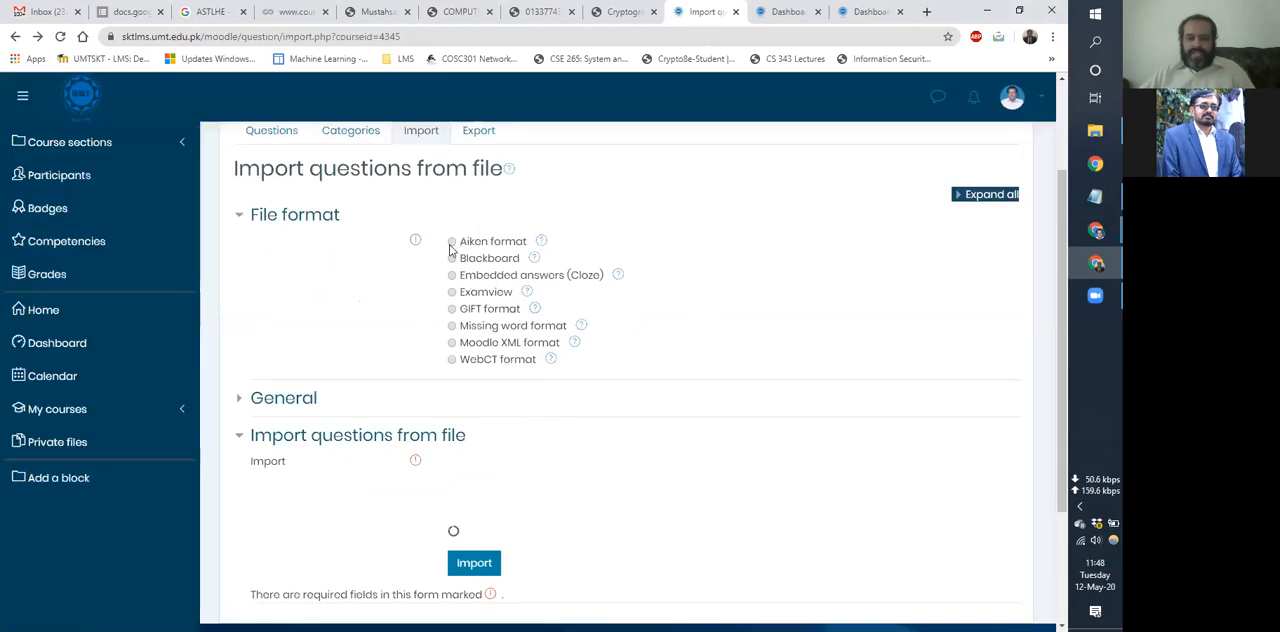
scroll(457, 343, "down", 2)
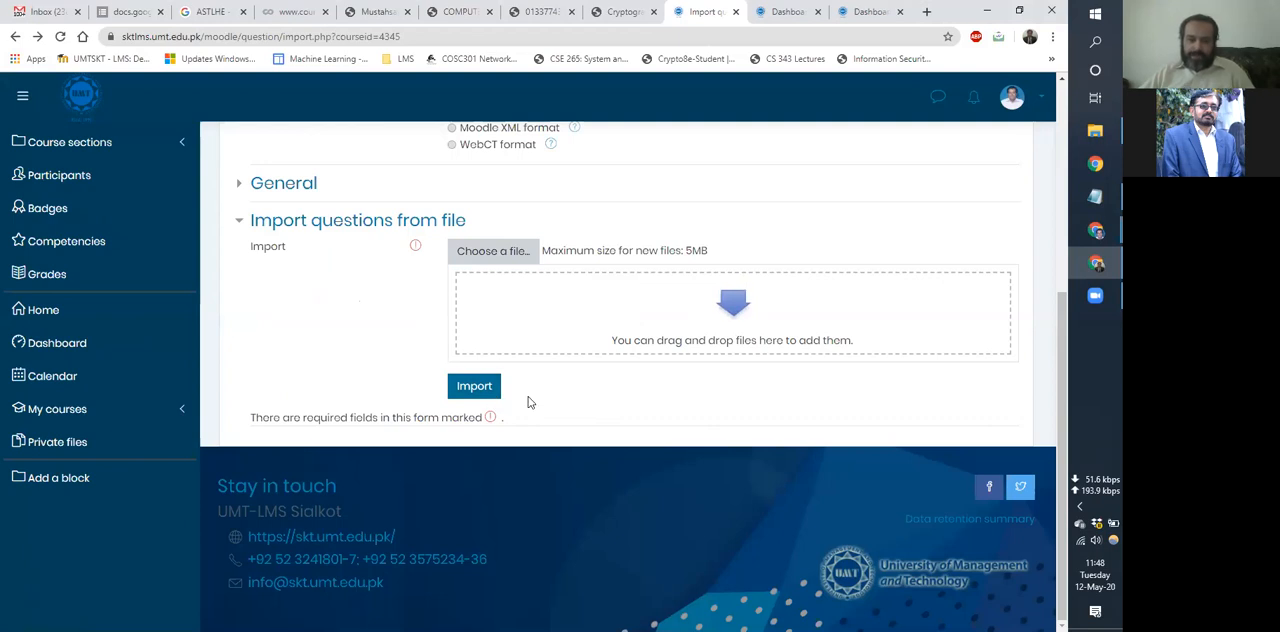
scroll(428, 213, "up", 4)
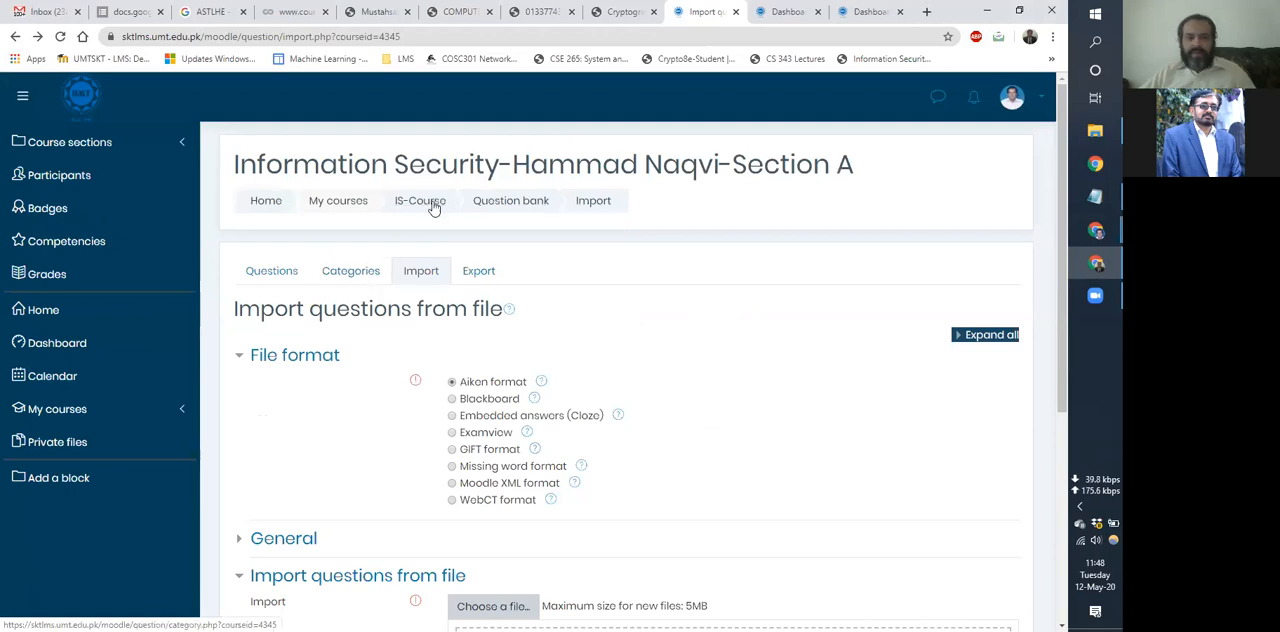
left_click(408, 205)
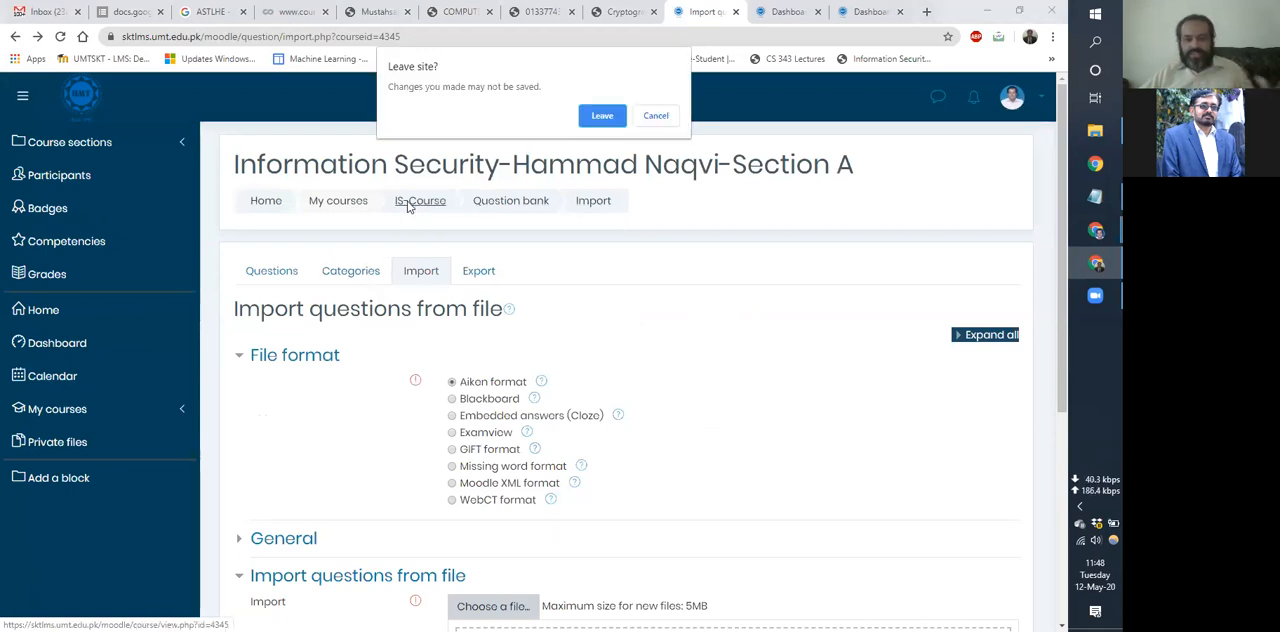
left_click(601, 114)
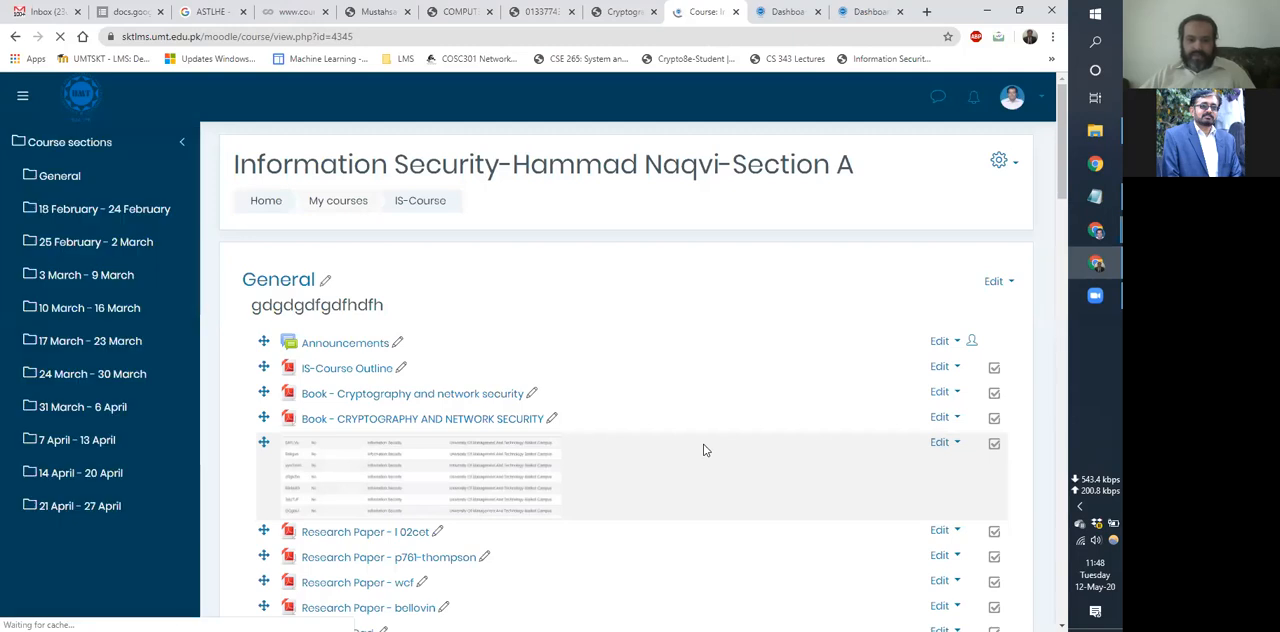
Add a new Quiz activity to the course's General section and name it "Test".
scroll(790, 446, "down", 3)
scroll(315, 398, "down", 2)
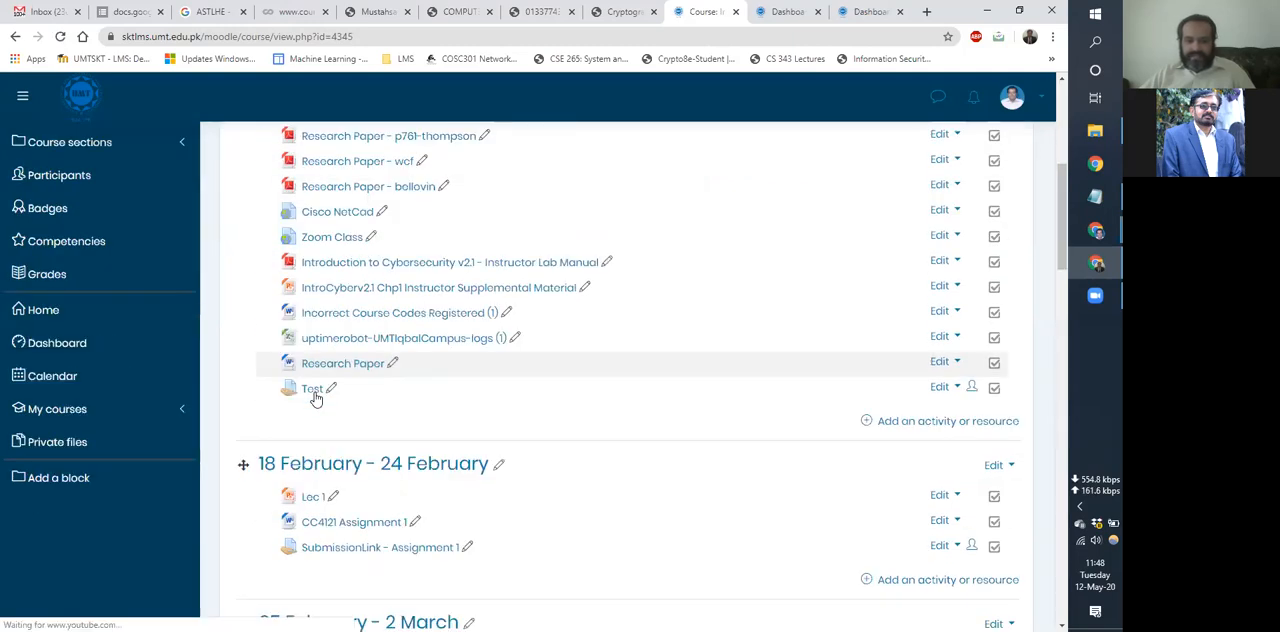
left_click(925, 428)
scroll(378, 535, "down", 1)
scroll(378, 535, "down", 1)
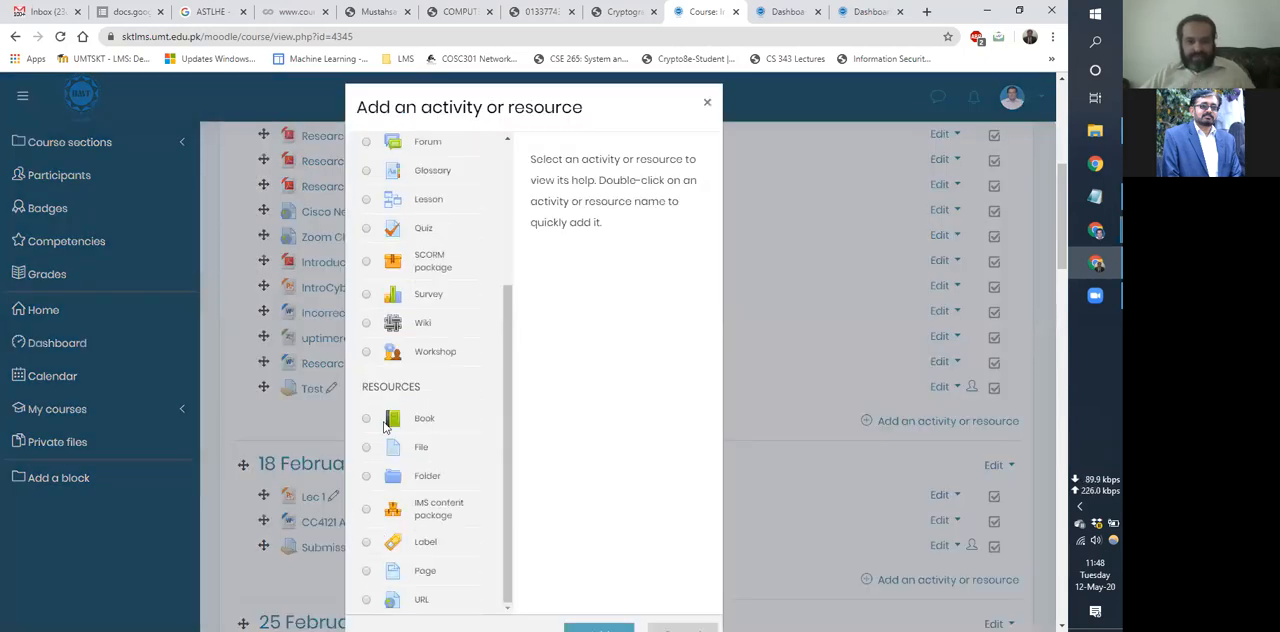
scroll(370, 530, "up", 3)
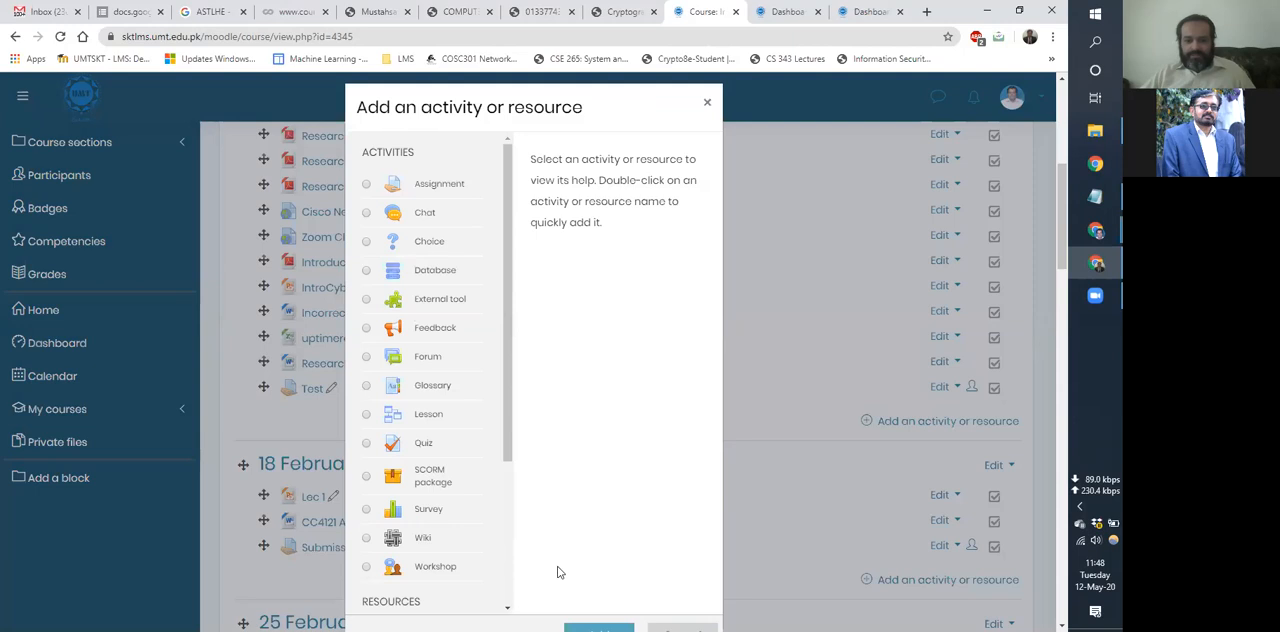
scroll(559, 572, "down", 1)
left_click(598, 627)
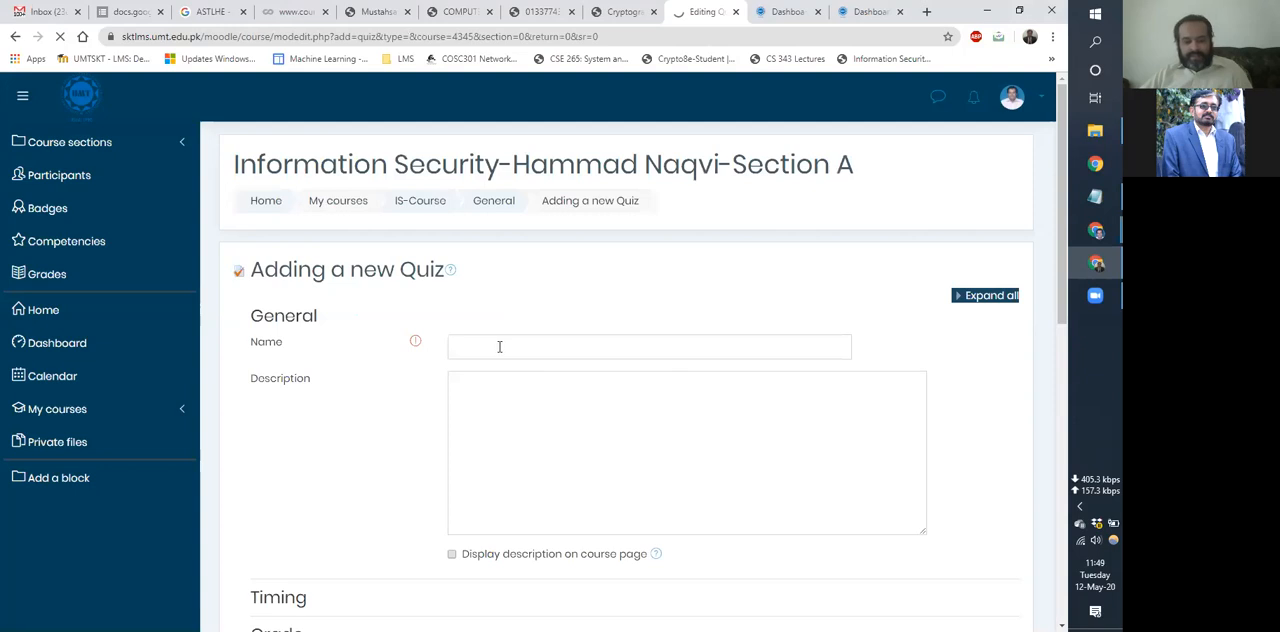
left_click(499, 346)
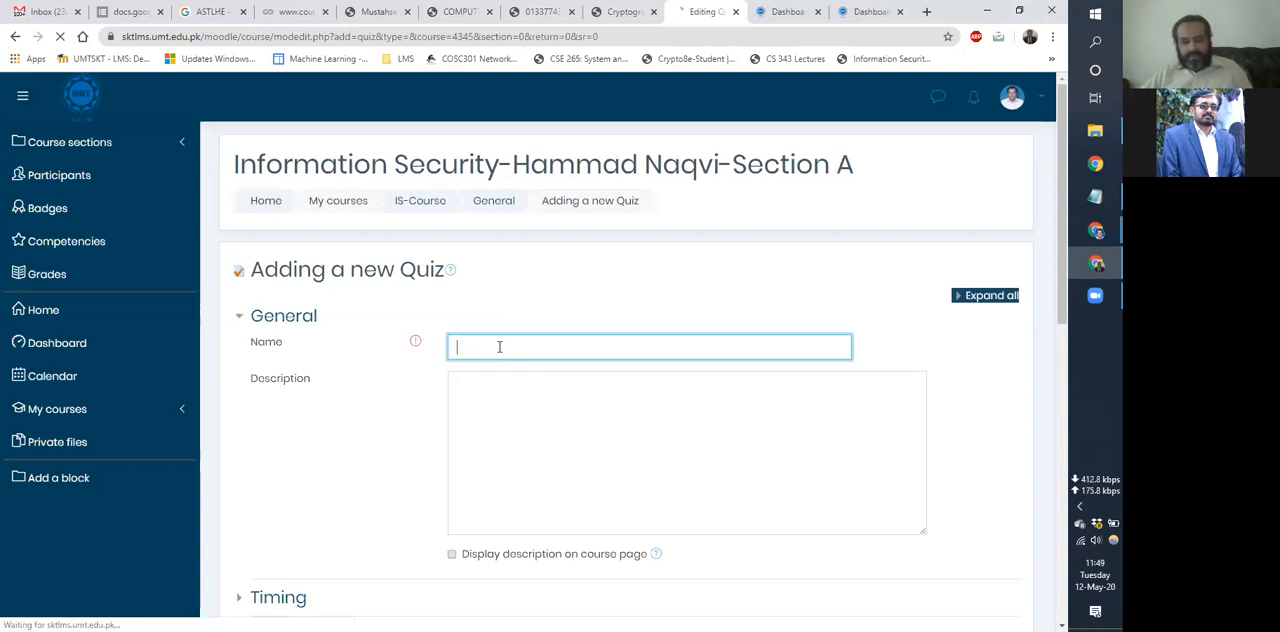
type("Test")
Enable the quiz's opening and closing times in the timing settings and set the closing day to 13 May 2020.
scroll(280, 417, "down", 2)
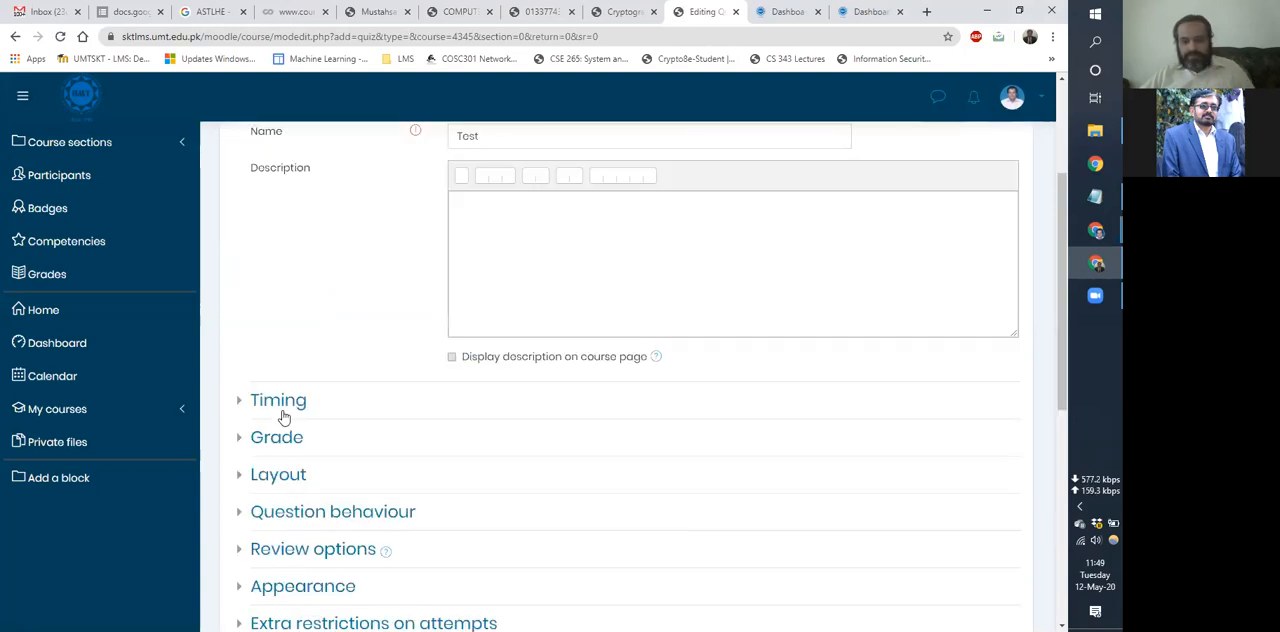
left_click(284, 417)
scroll(775, 290, "down", 2)
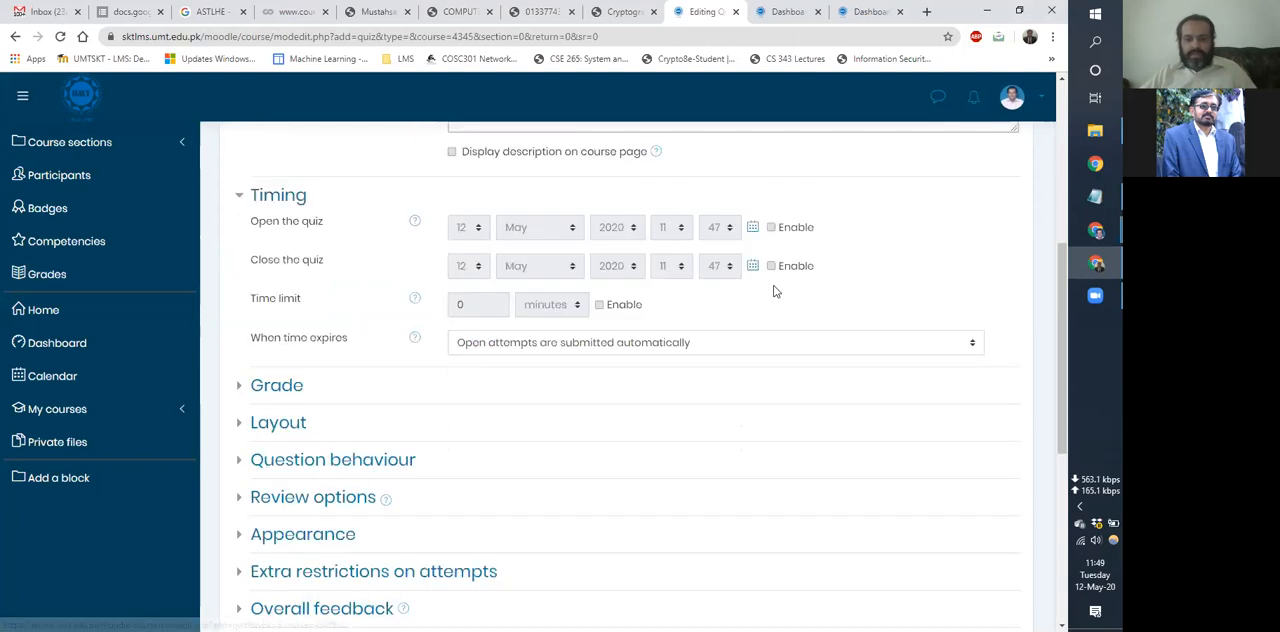
left_click(771, 227)
left_click(771, 265)
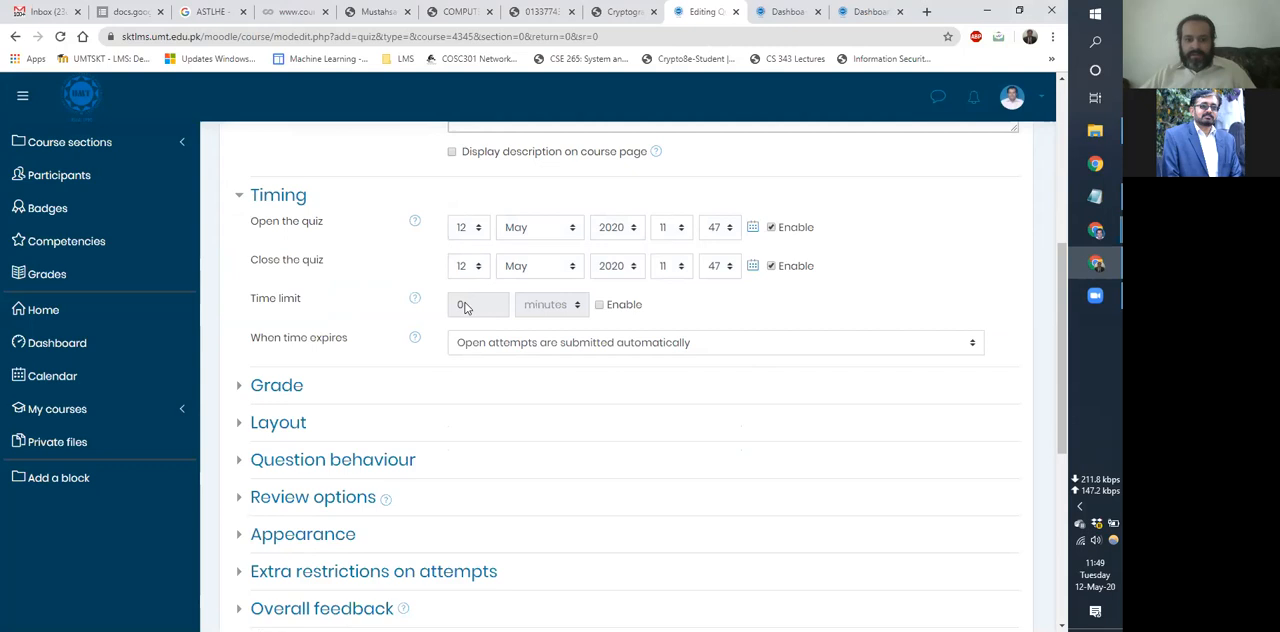
left_click(467, 267)
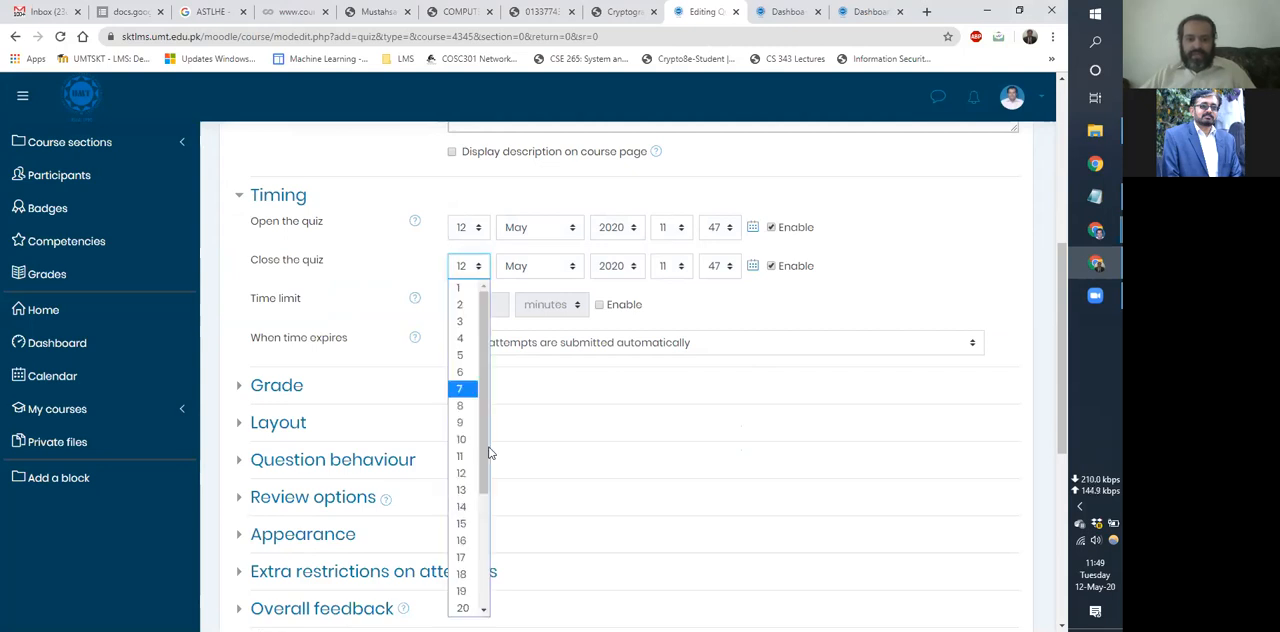
key("Return")
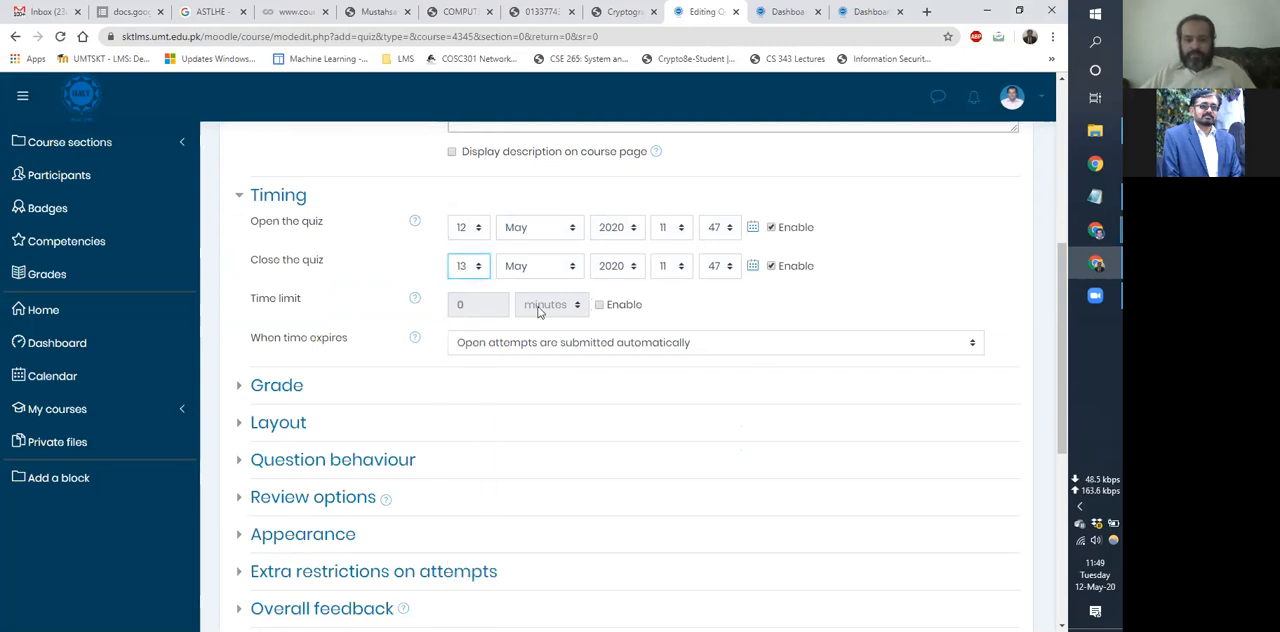
Enable the quiz's time limit and set it to 10 minutes.
left_click(599, 304)
left_click_drag(449, 304, 393, 307)
type("10")
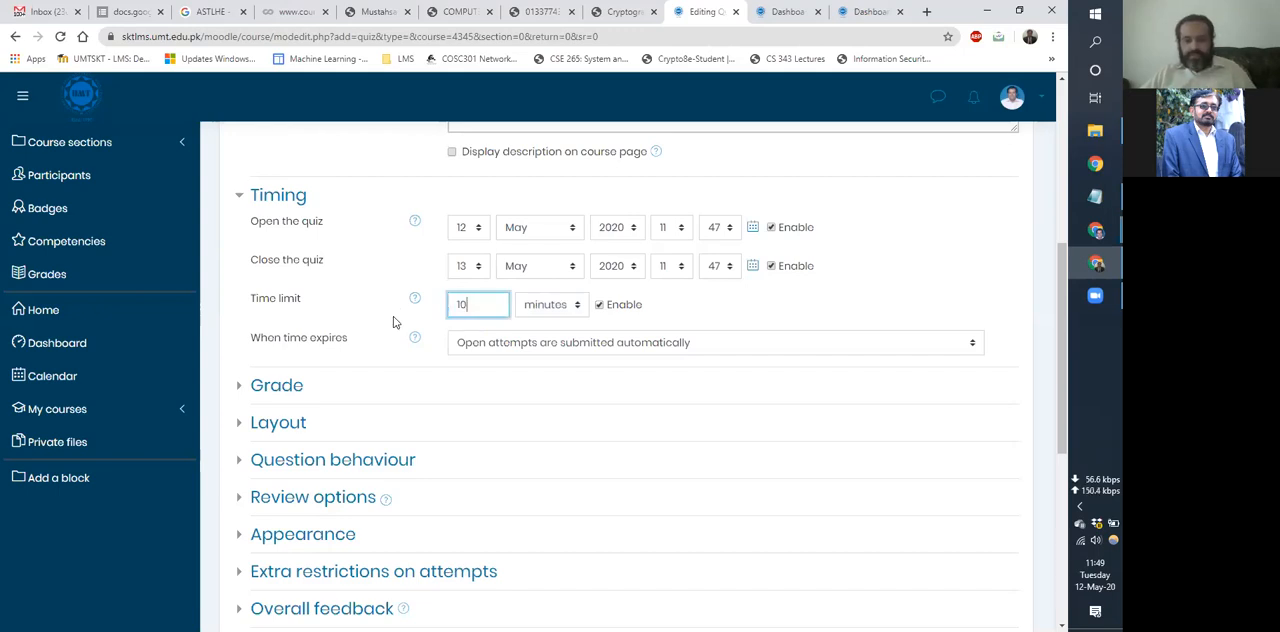
Set the quiz's allowed attempts to 2 and review the grading method options, keeping Highest grade.
left_click(276, 385)
scroll(354, 303, "down", 2)
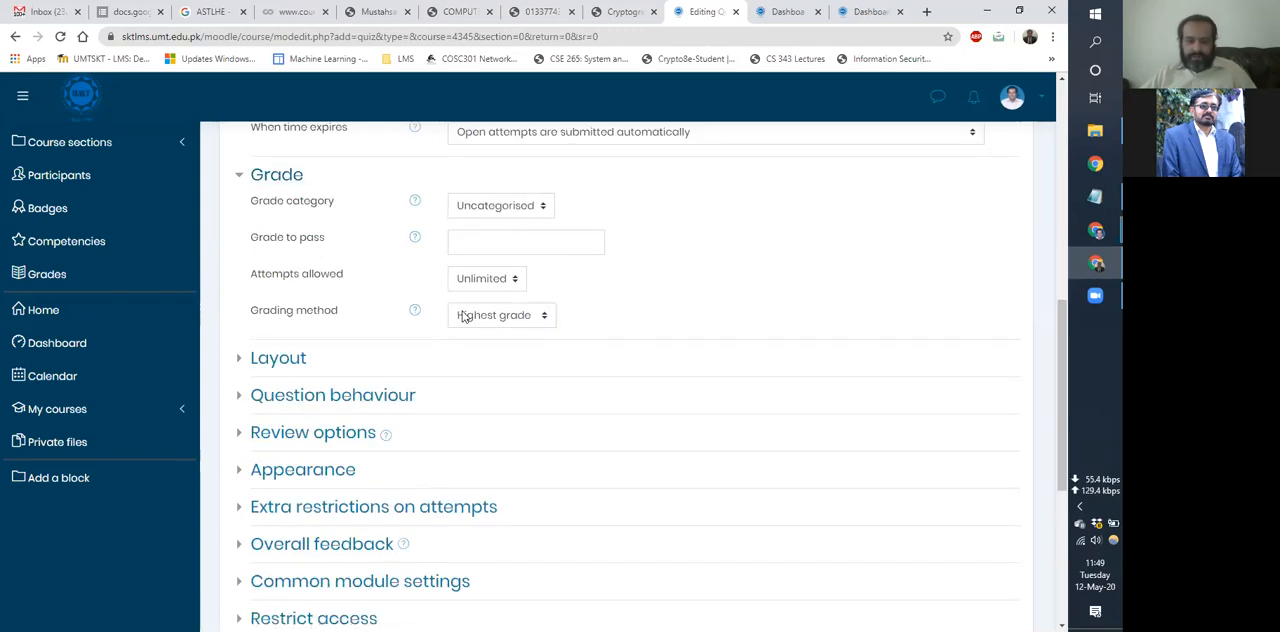
left_click(487, 279)
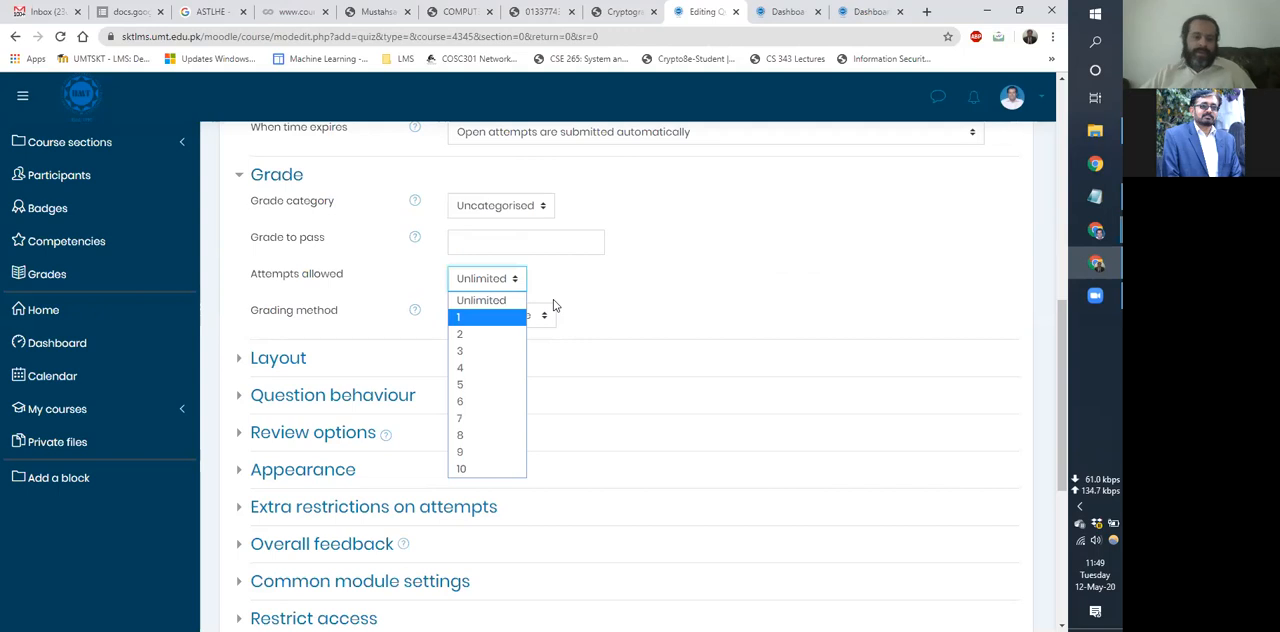
left_click(475, 316)
left_click(475, 285)
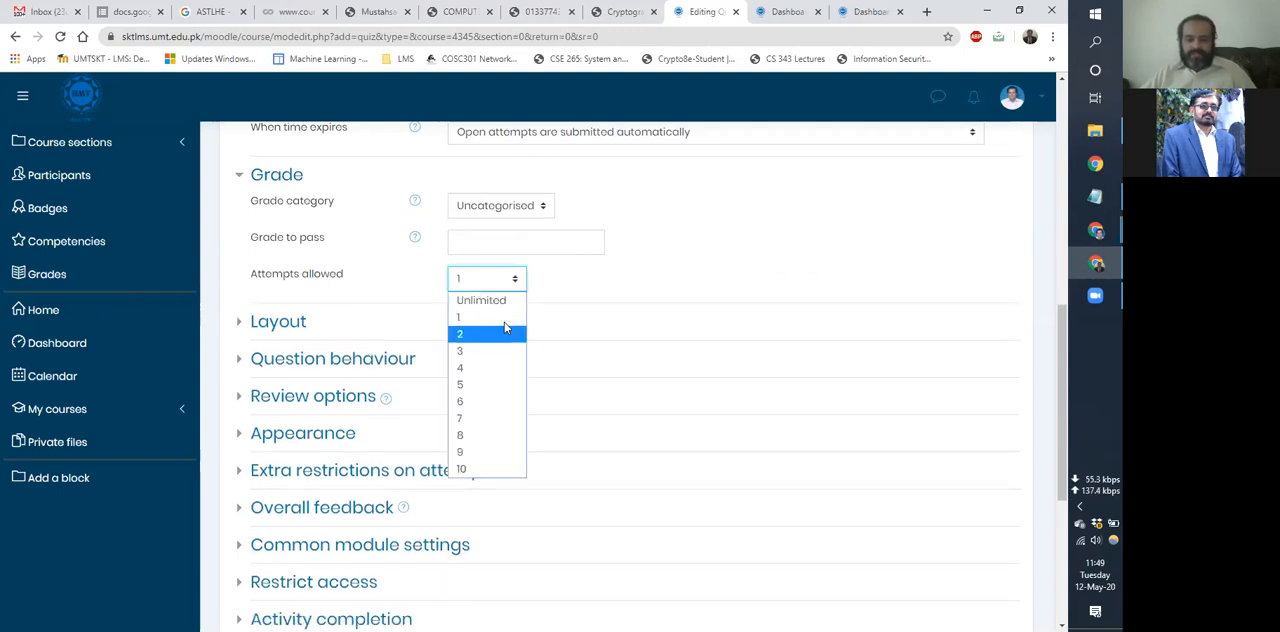
left_click(507, 334)
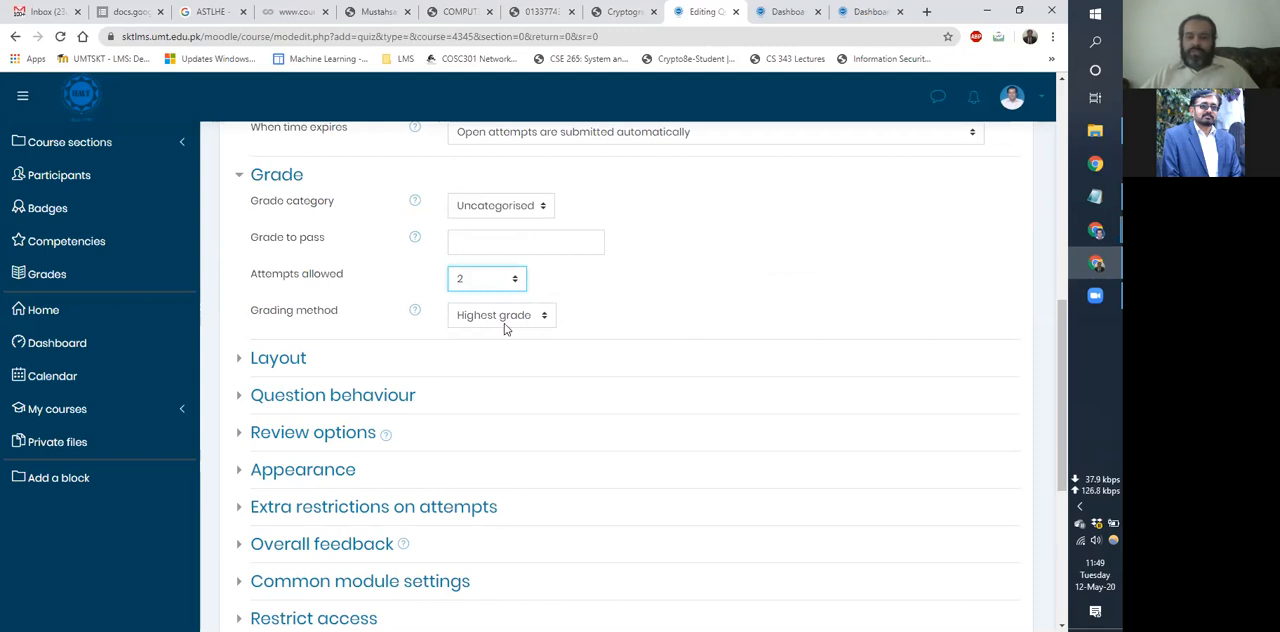
left_click(505, 322)
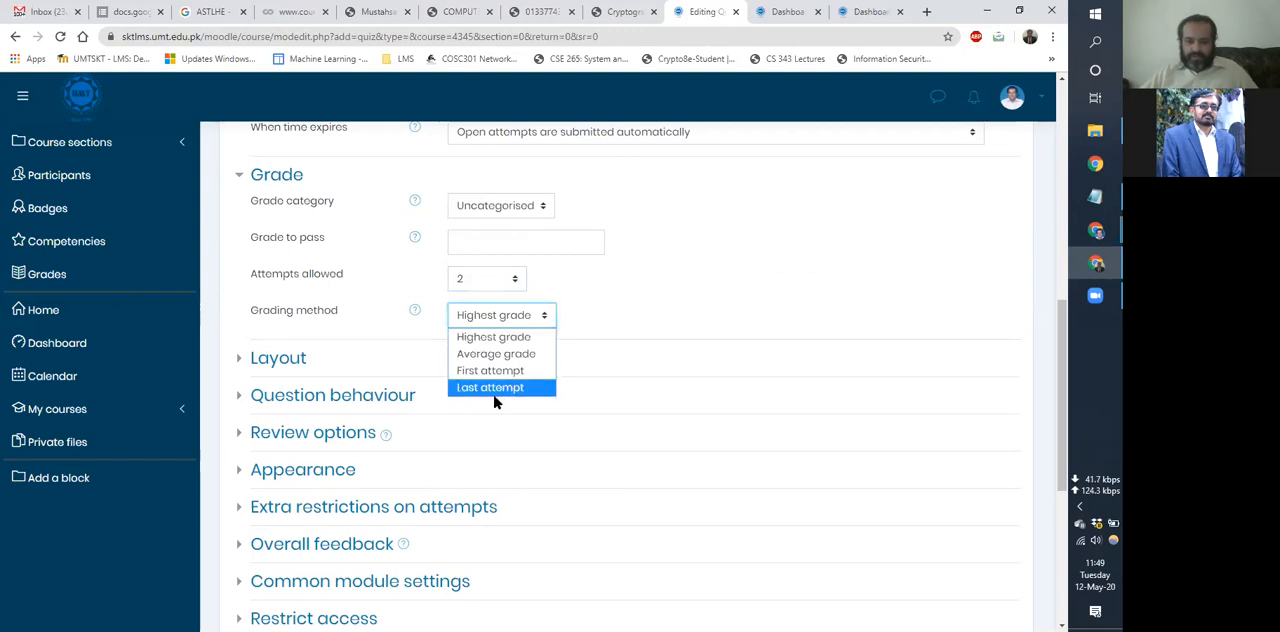
left_click(680, 302)
Show all quiz layout settings, keep a new page for every question, and set the navigation method to Sequential.
left_click(298, 362)
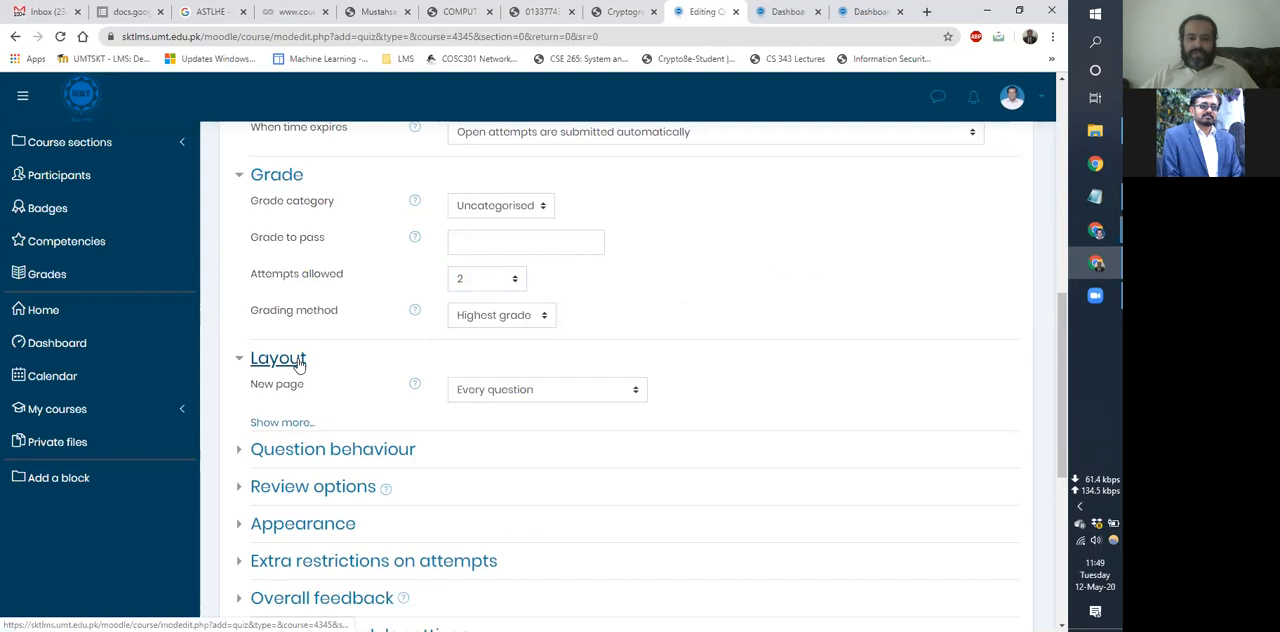
left_click(285, 424)
scroll(432, 405, "down", 1)
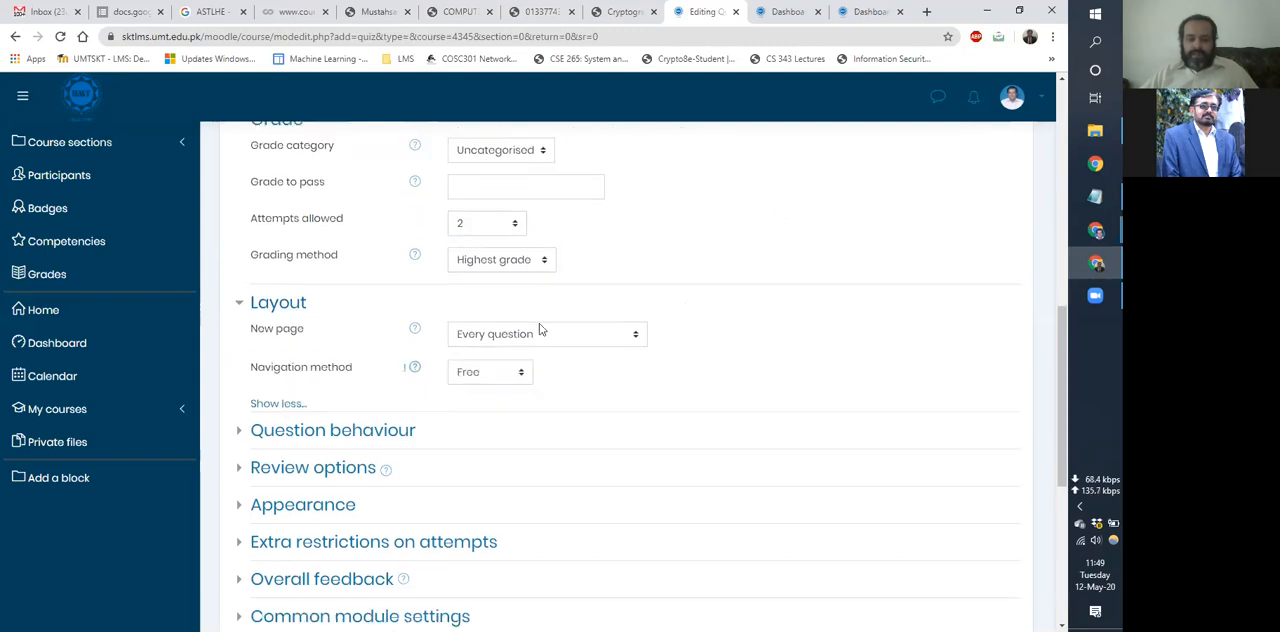
scroll(539, 329, "down", 1)
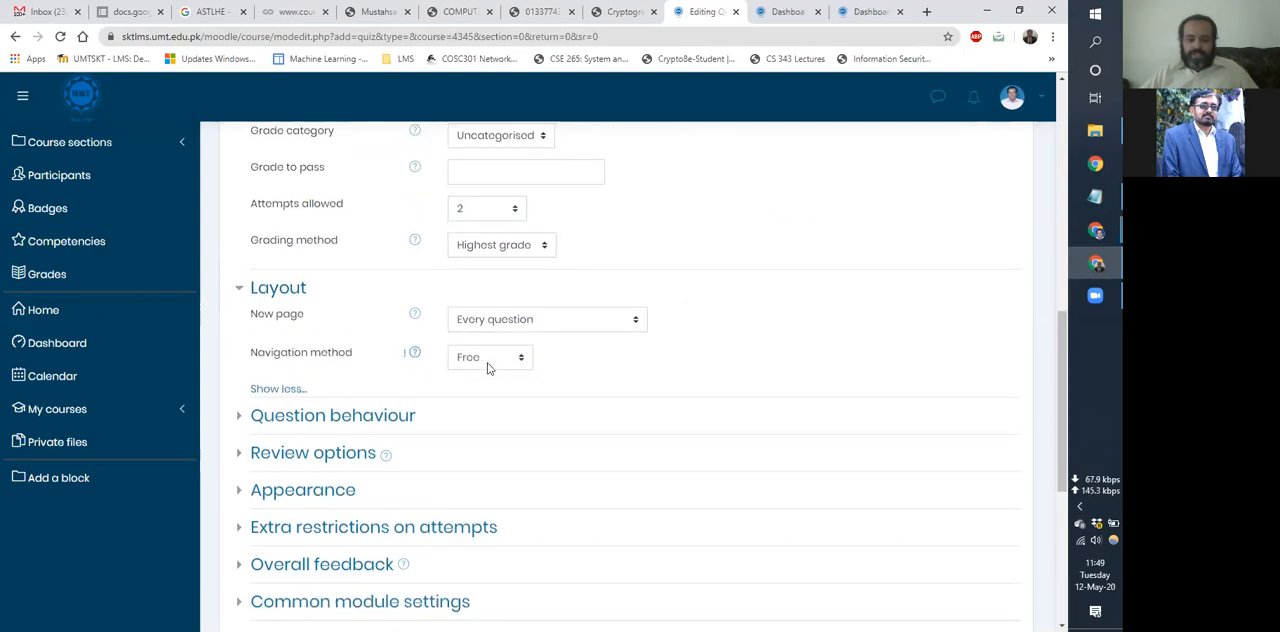
left_click(558, 321)
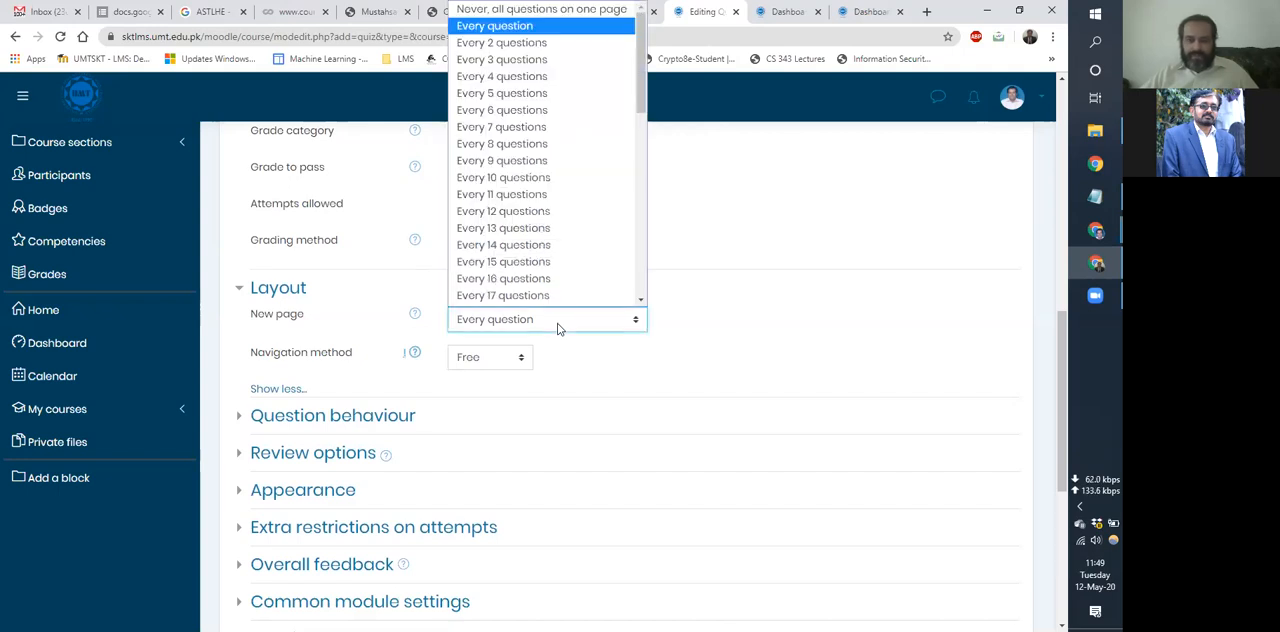
left_click(490, 363)
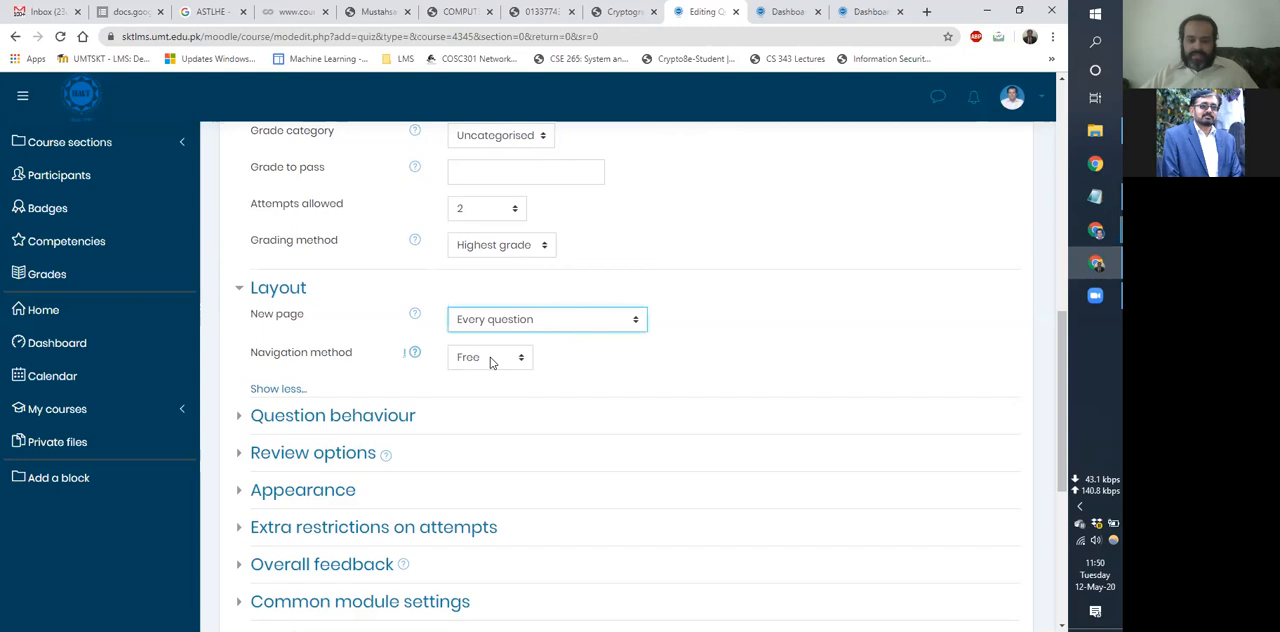
left_click(490, 363)
left_click(488, 404)
left_click(630, 369)
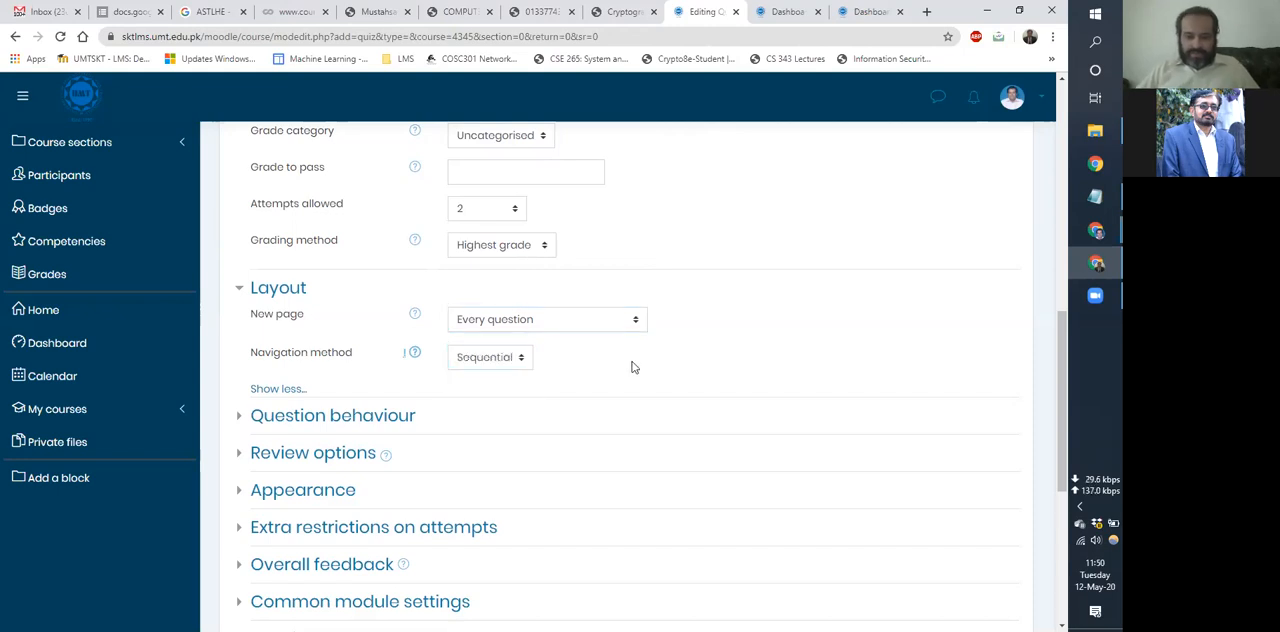
Show all the quiz's question behaviour settings and recheck the navigation method in the layout settings.
left_click(296, 426)
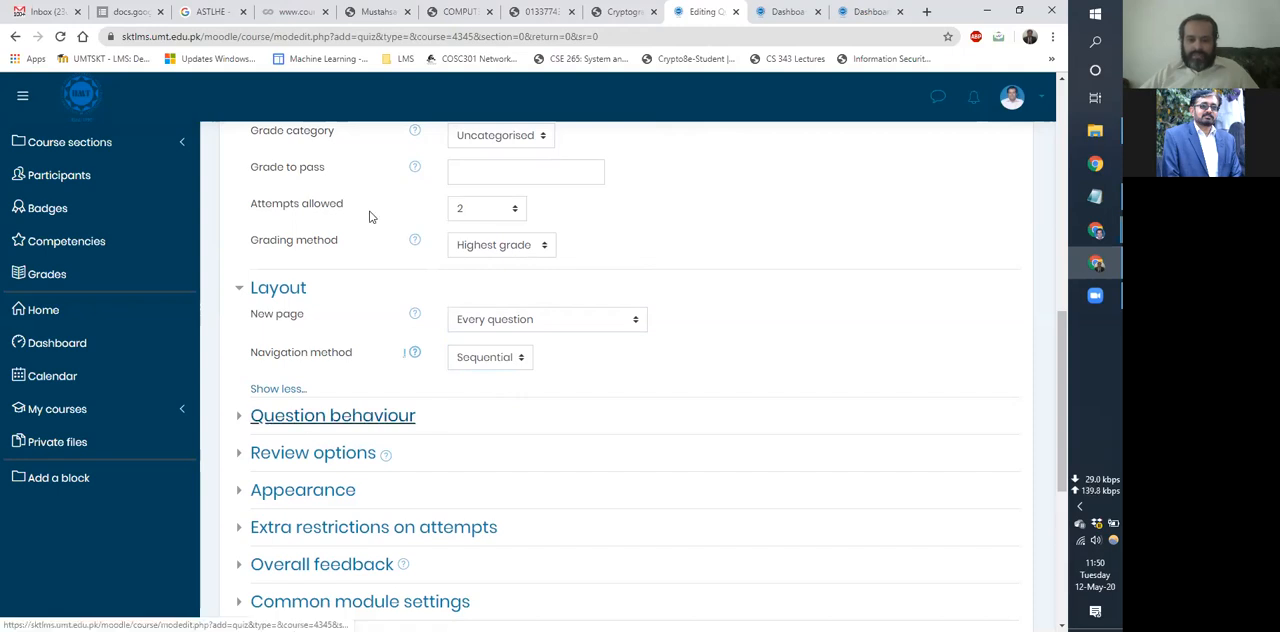
scroll(369, 214, "down", 3)
left_click(281, 236)
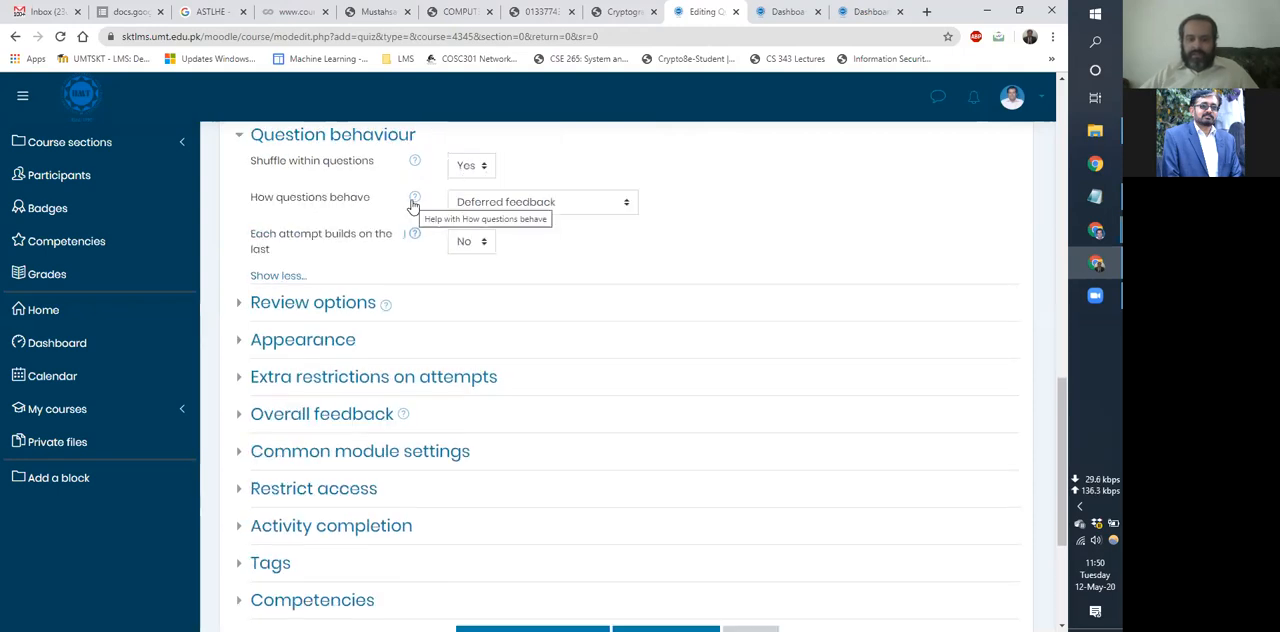
scroll(413, 205, "up", 2)
left_click(509, 220)
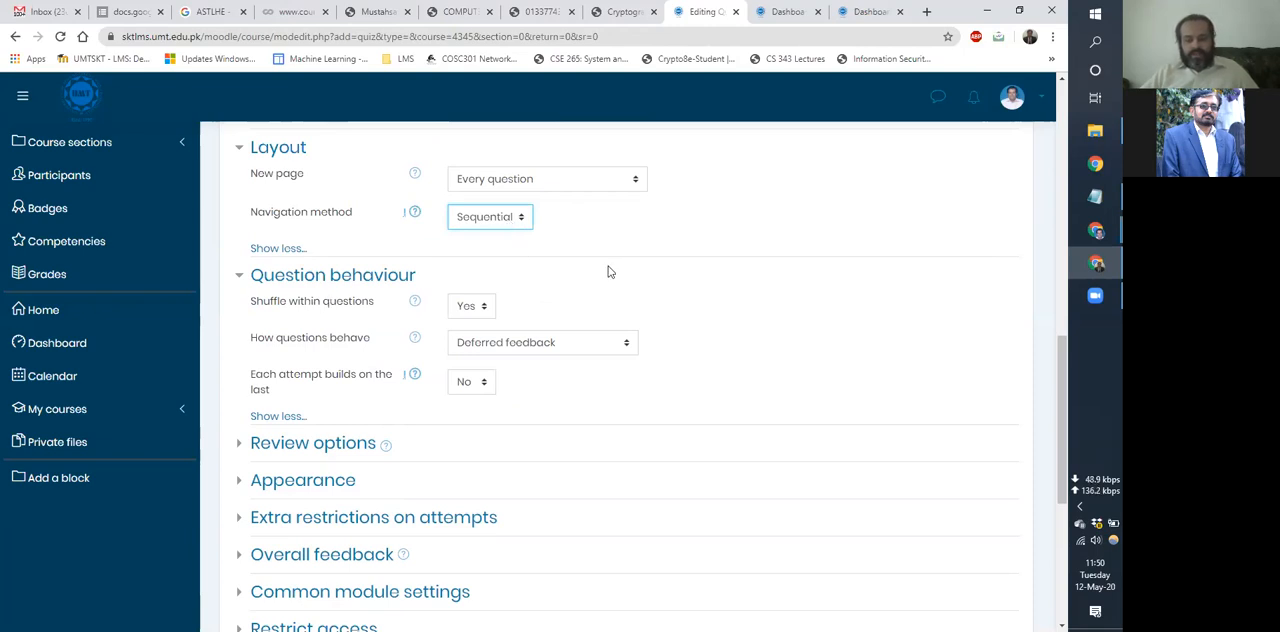
Review the options for how questions behave in the quiz, keeping Deferred feedback.
left_click(365, 320)
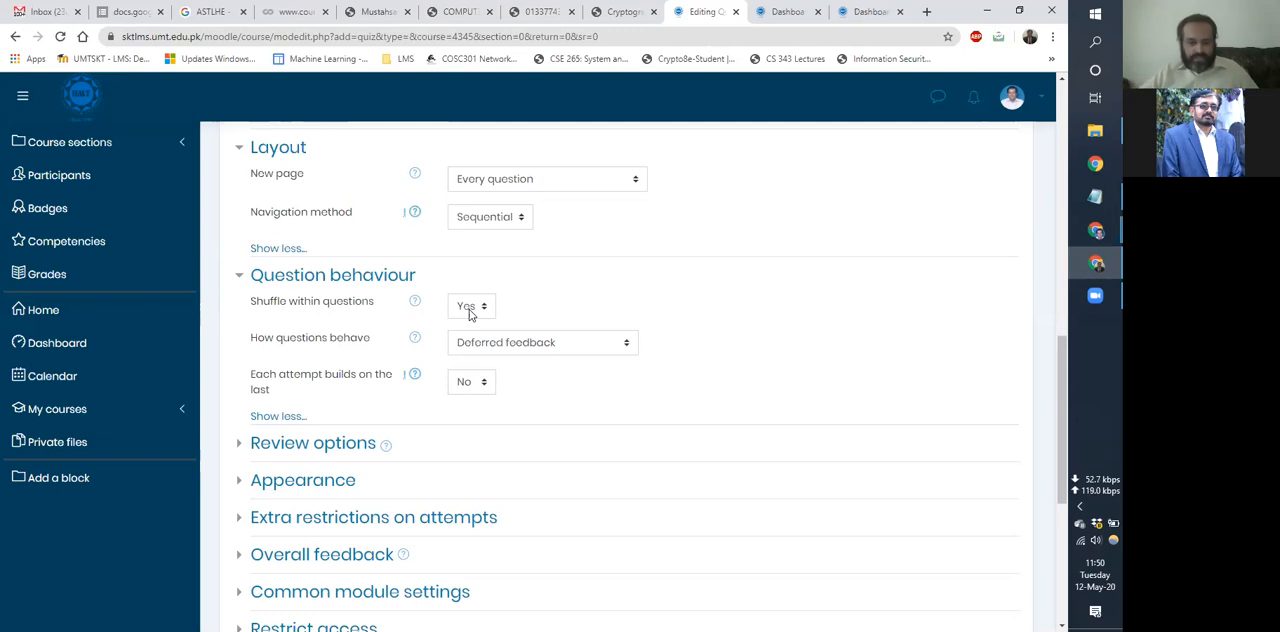
scroll(609, 409, "down", 1)
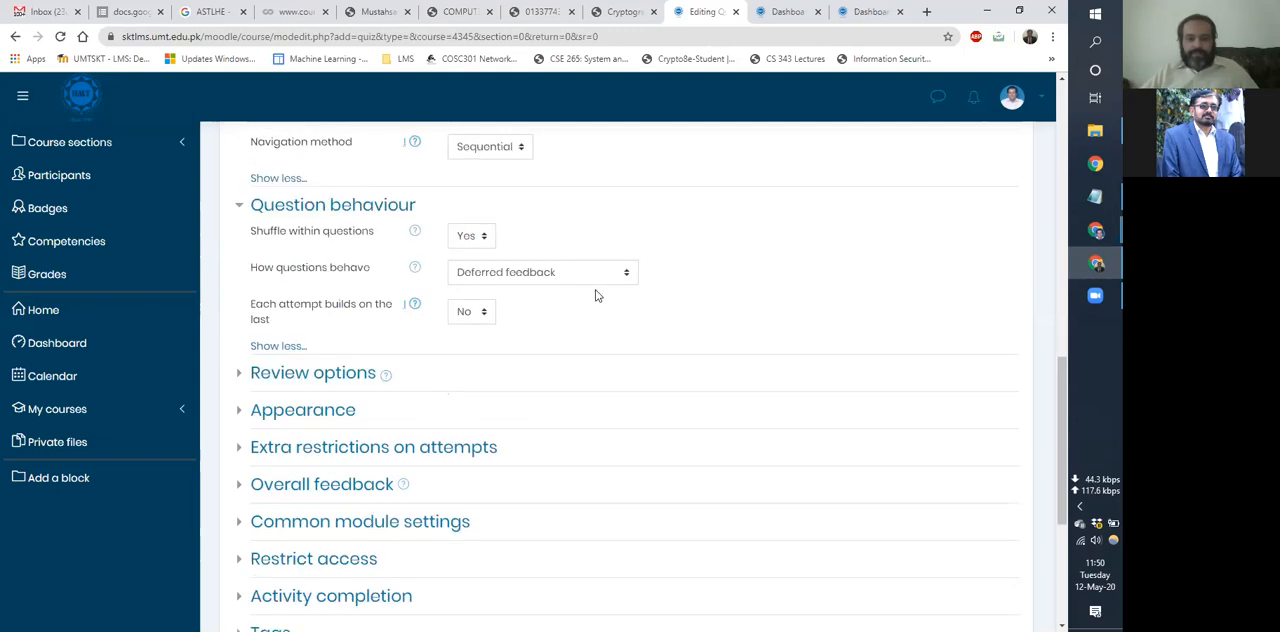
left_click(544, 276)
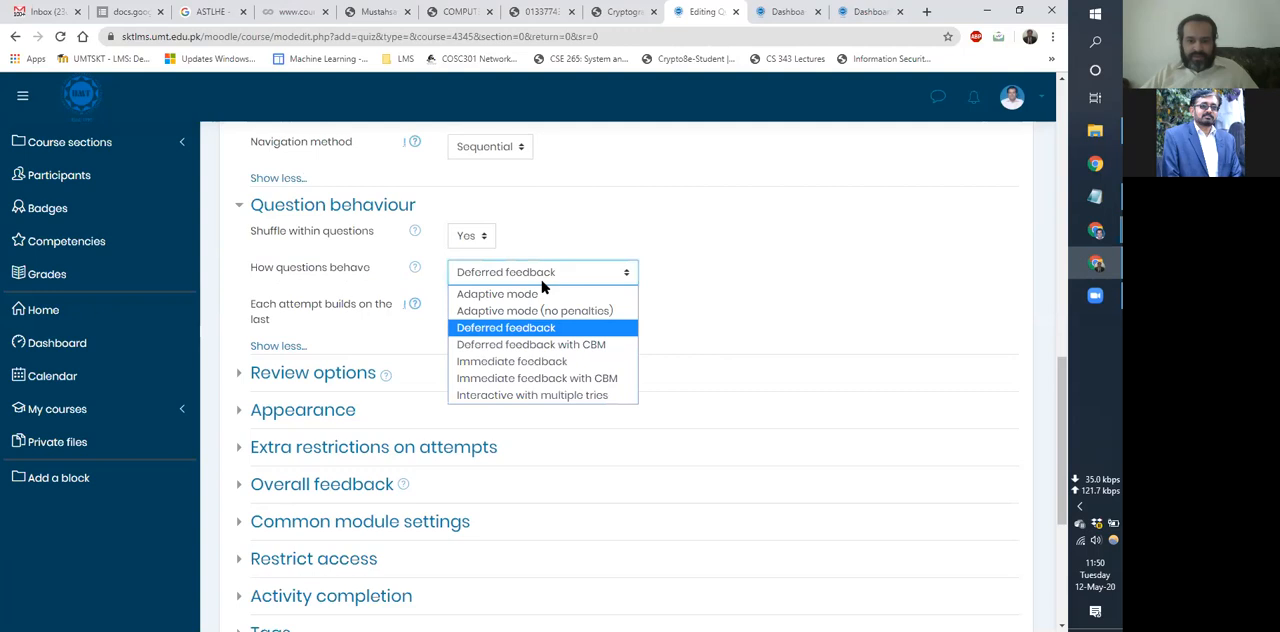
left_click(387, 337)
Expand the quiz's review options and clear every item for after the quiz is closed.
left_click(316, 370)
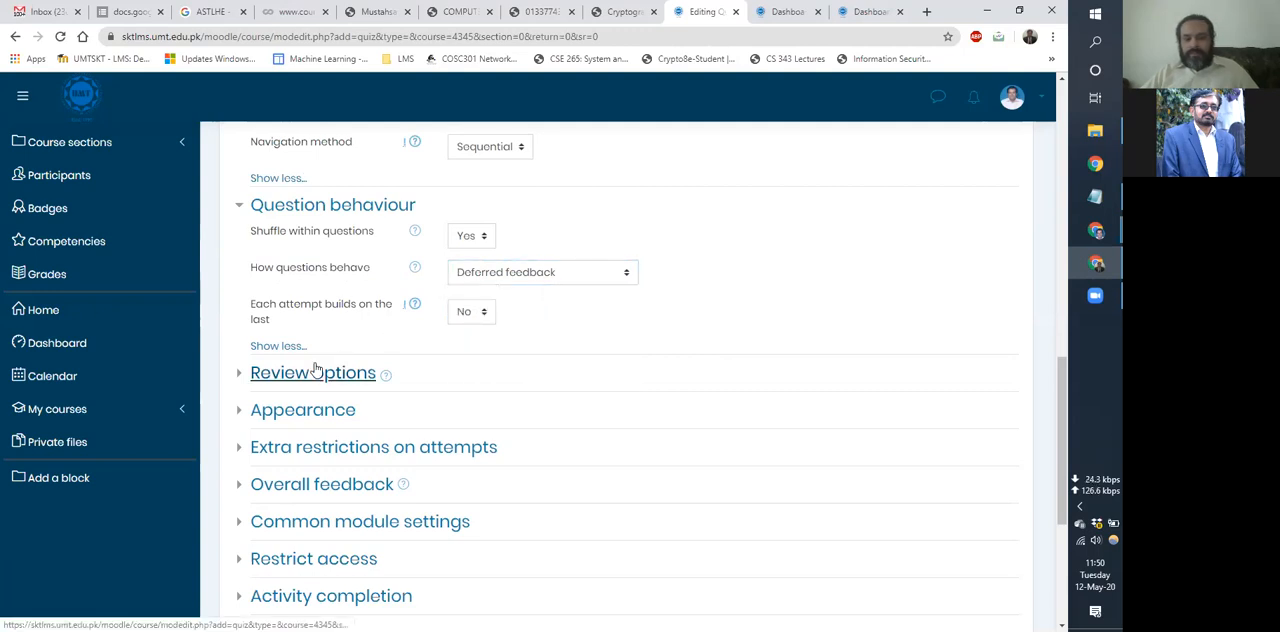
scroll(316, 368, "down", 3)
left_click(280, 443)
left_click(279, 427)
left_click(280, 411)
left_click(280, 396)
left_click(279, 381)
left_click(279, 365)
left_click(279, 350)
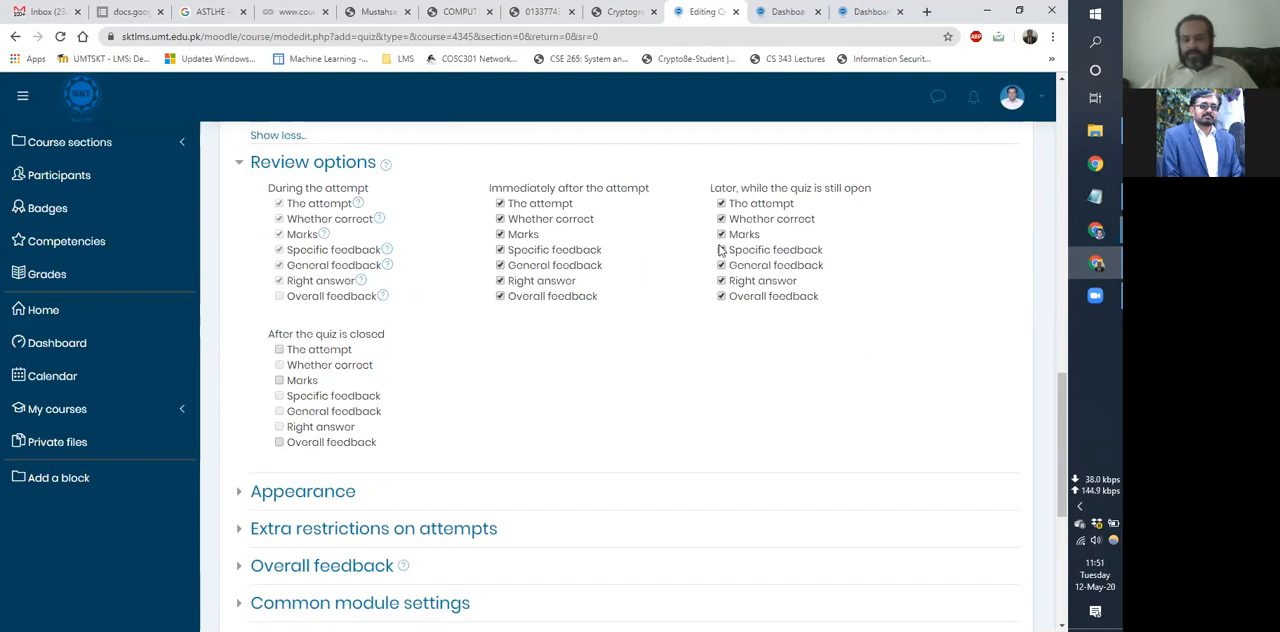
Clear all review options for later, while the quiz is still open.
left_click(721, 297)
left_click(721, 281)
left_click(722, 265)
left_click(722, 250)
left_click(721, 204)
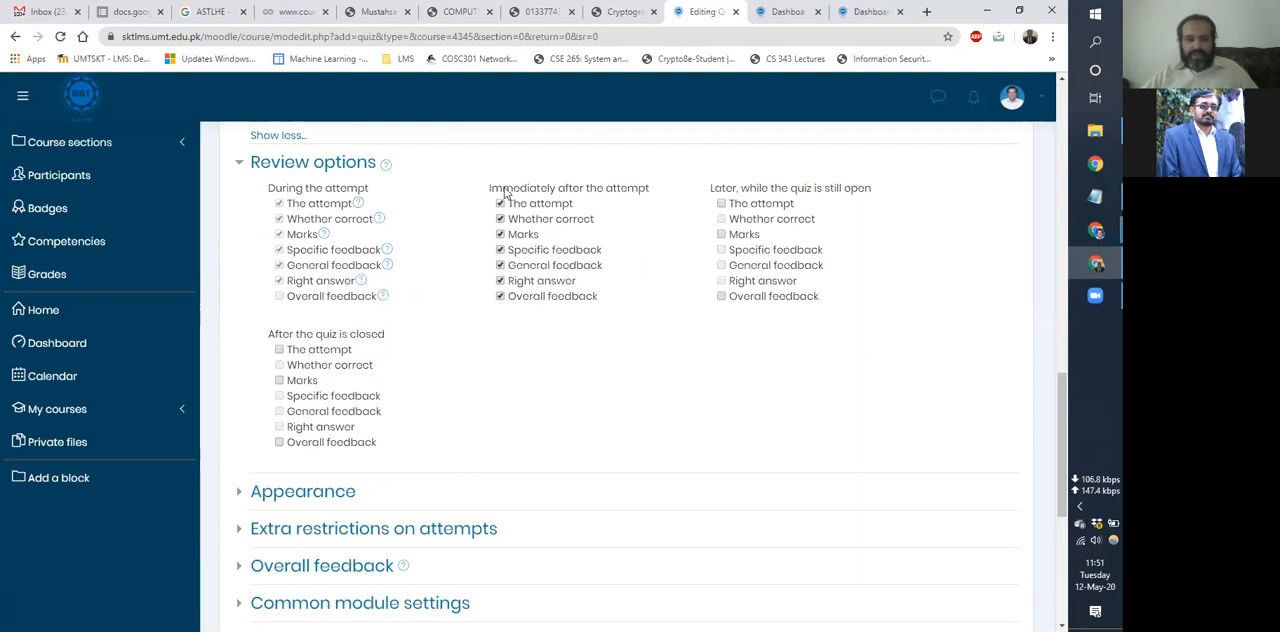
Clear all review options for immediately after the attempt.
left_click(501, 281)
left_click(500, 296)
left_click(501, 265)
left_click(501, 249)
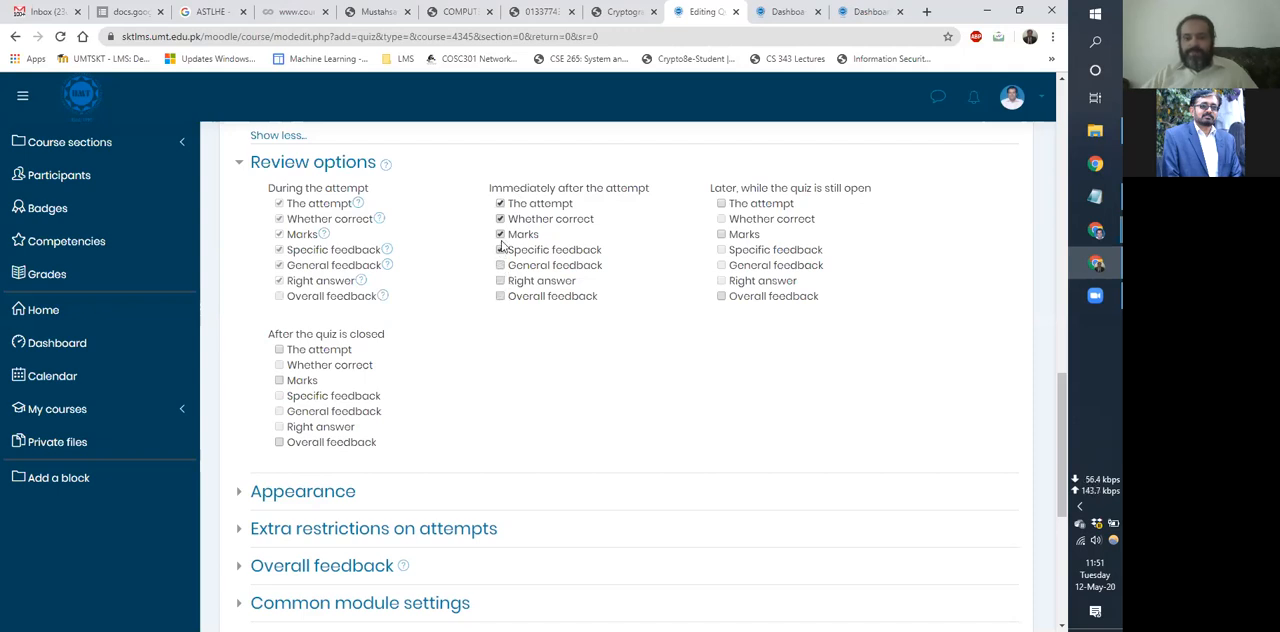
left_click(501, 235)
left_click(501, 203)
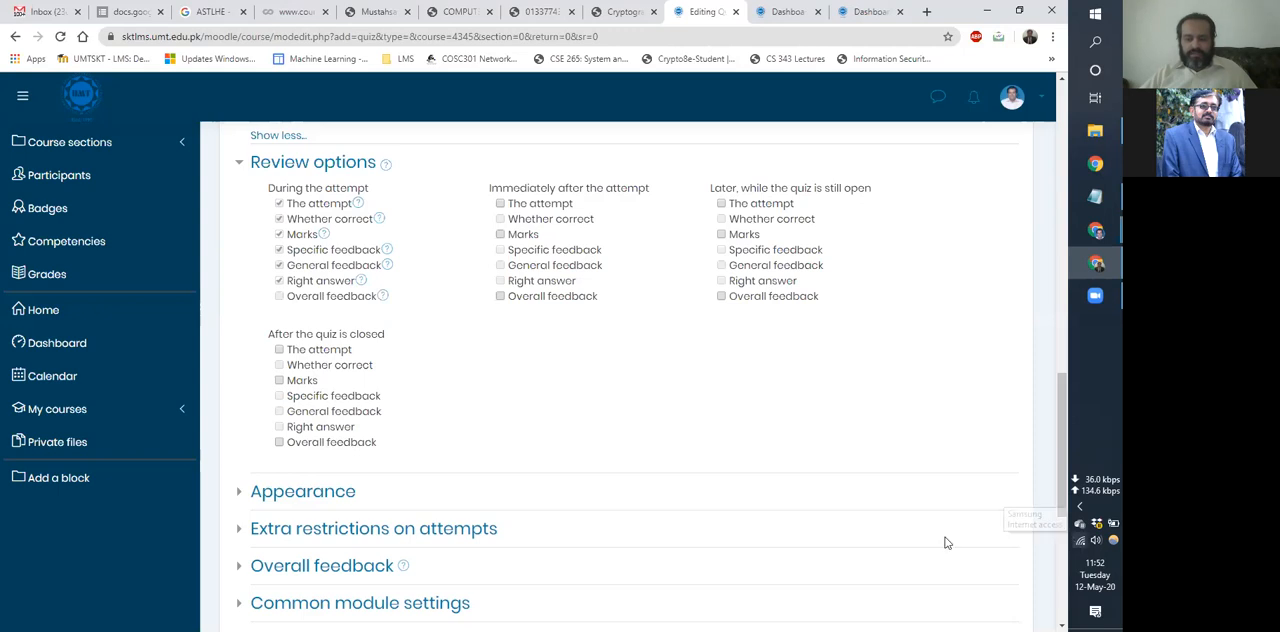
Set the quiz's appearance to show the user's picture as a Large image.
scroll(507, 470, "down", 2)
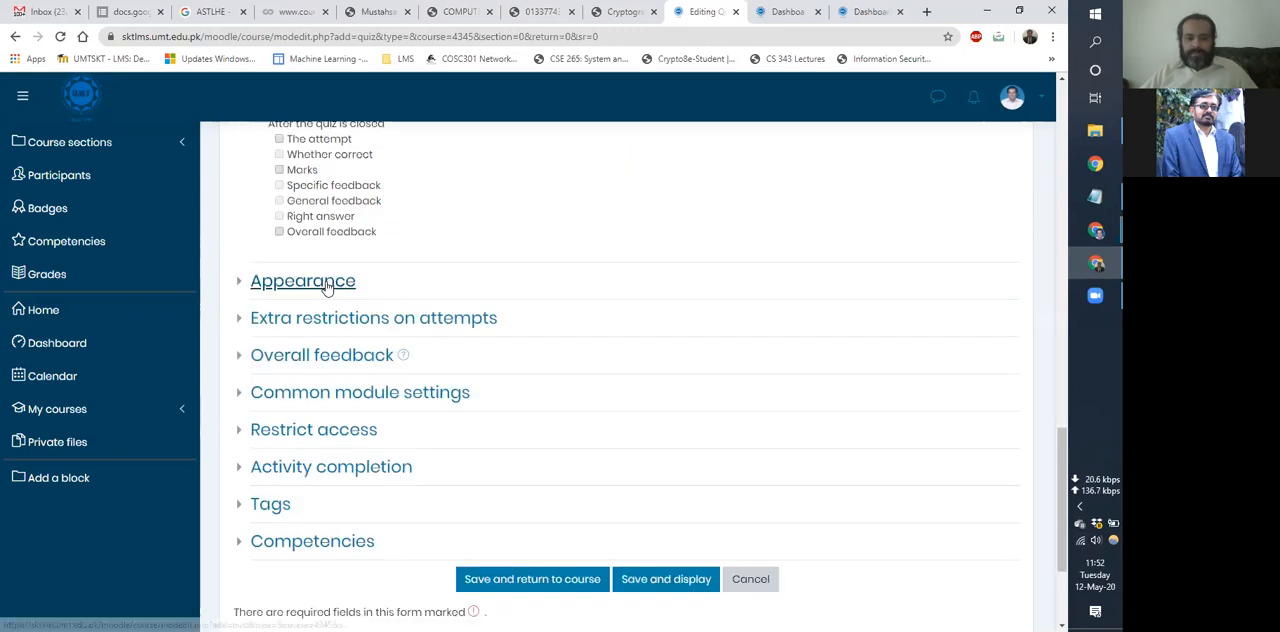
left_click(337, 283)
left_click(500, 314)
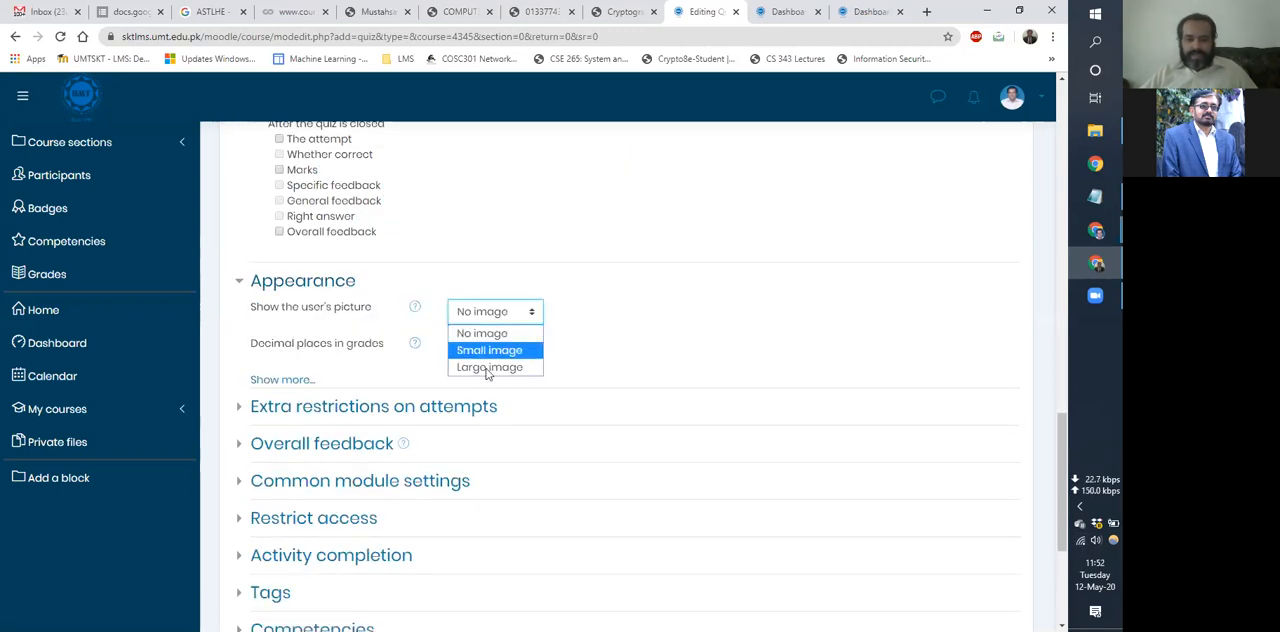
left_click(358, 372)
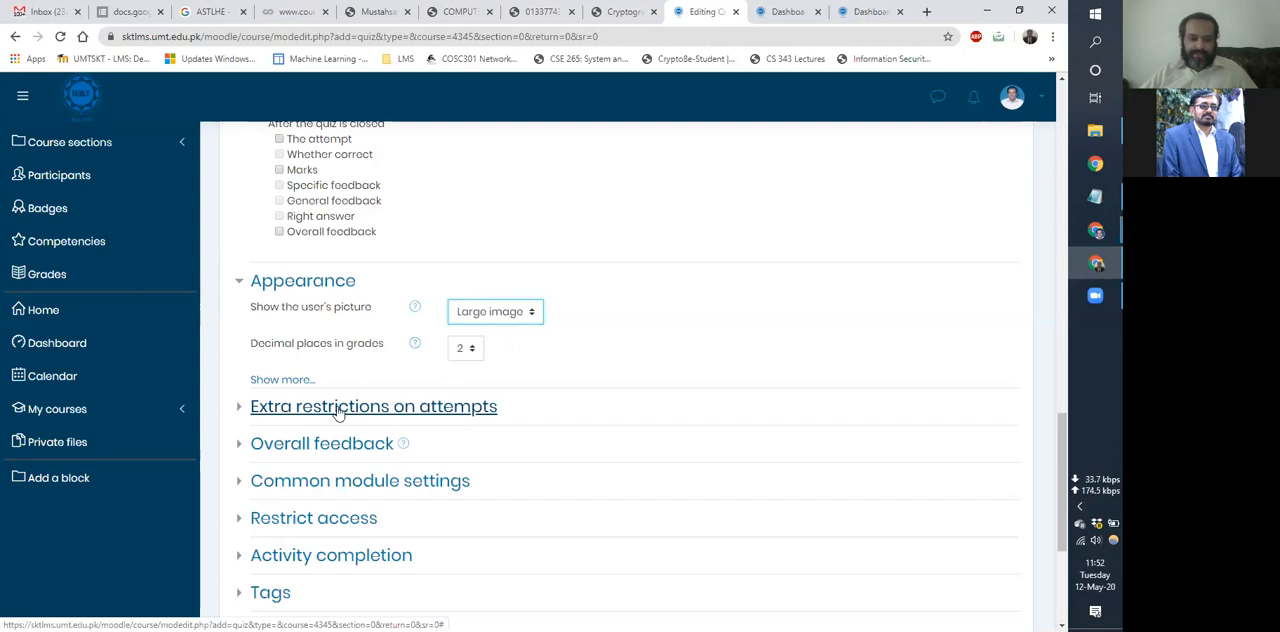
Show all extra restrictions on attempts and enable an enforced delay of 4 hours between the 1st and 2nd attempts.
left_click(342, 414)
scroll(337, 415, "down", 2)
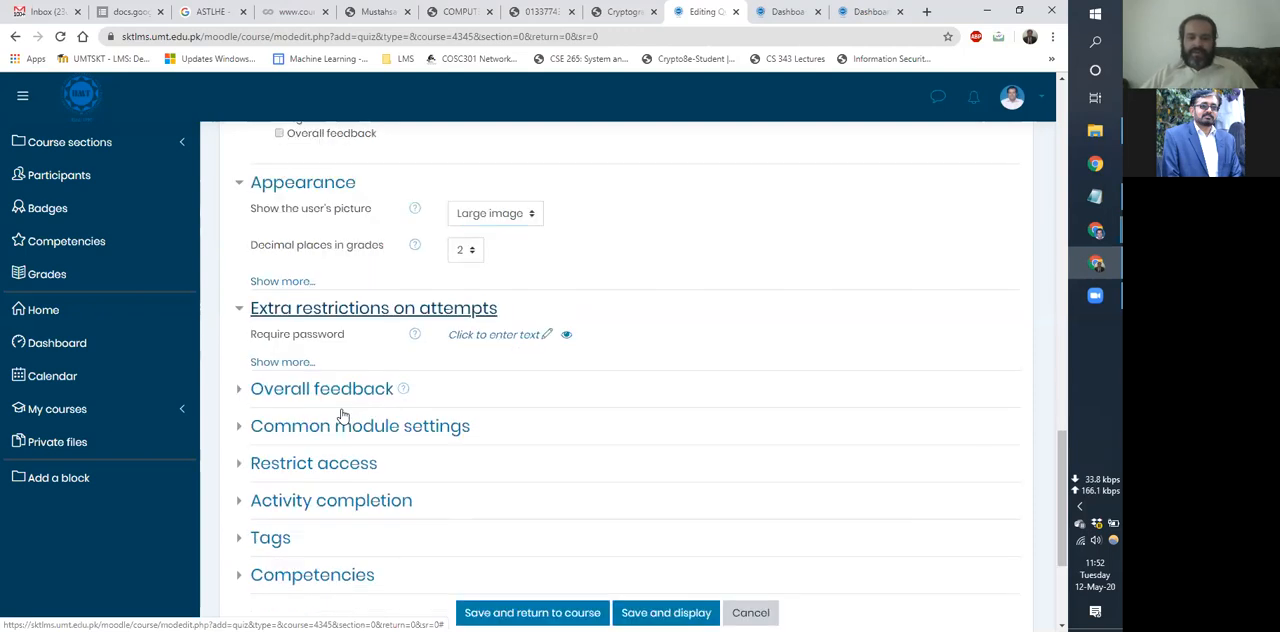
left_click(283, 250)
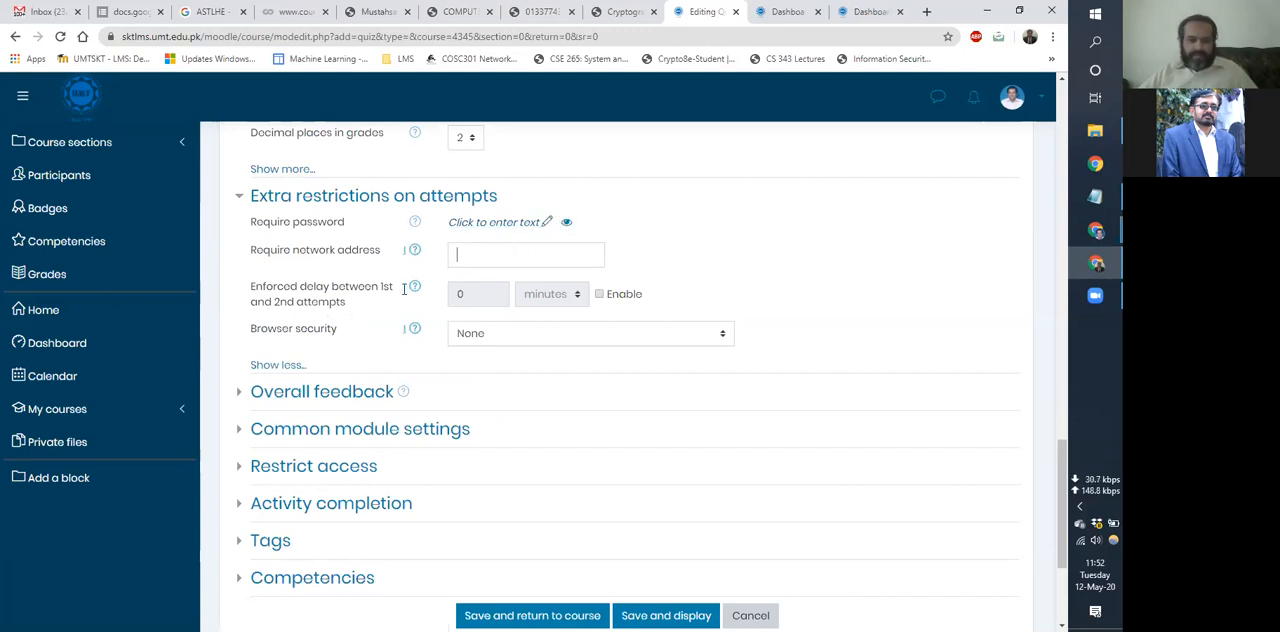
left_click(598, 294)
left_click(560, 294)
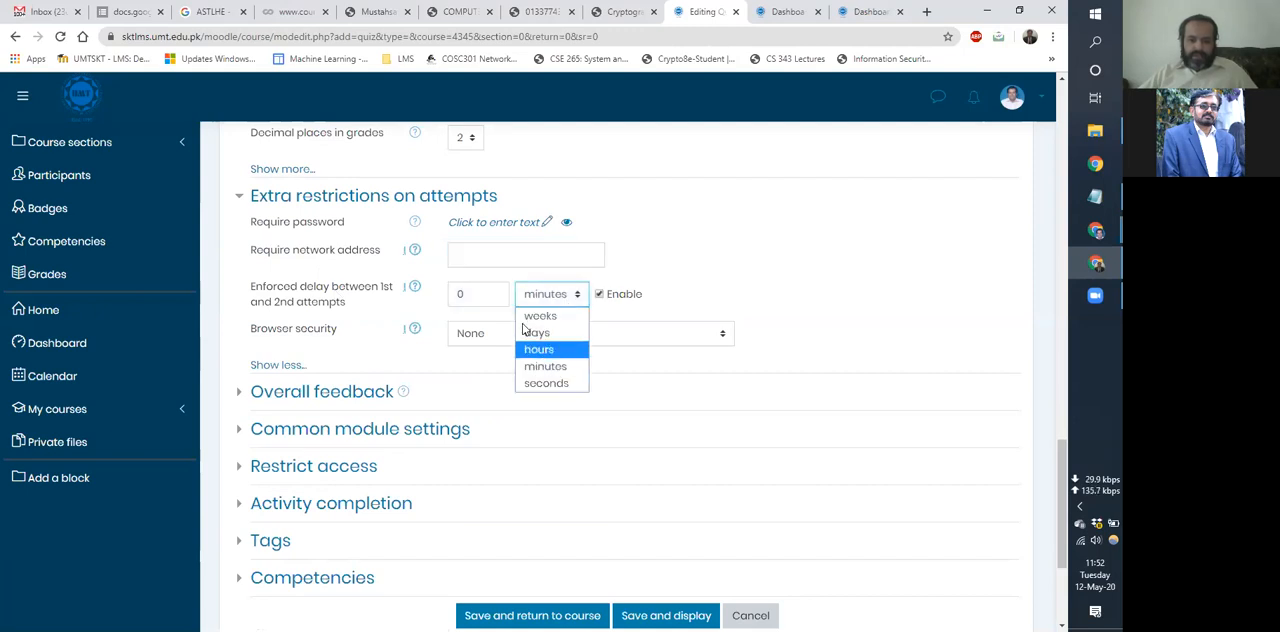
left_click(538, 349)
double_click(478, 294)
type("4")
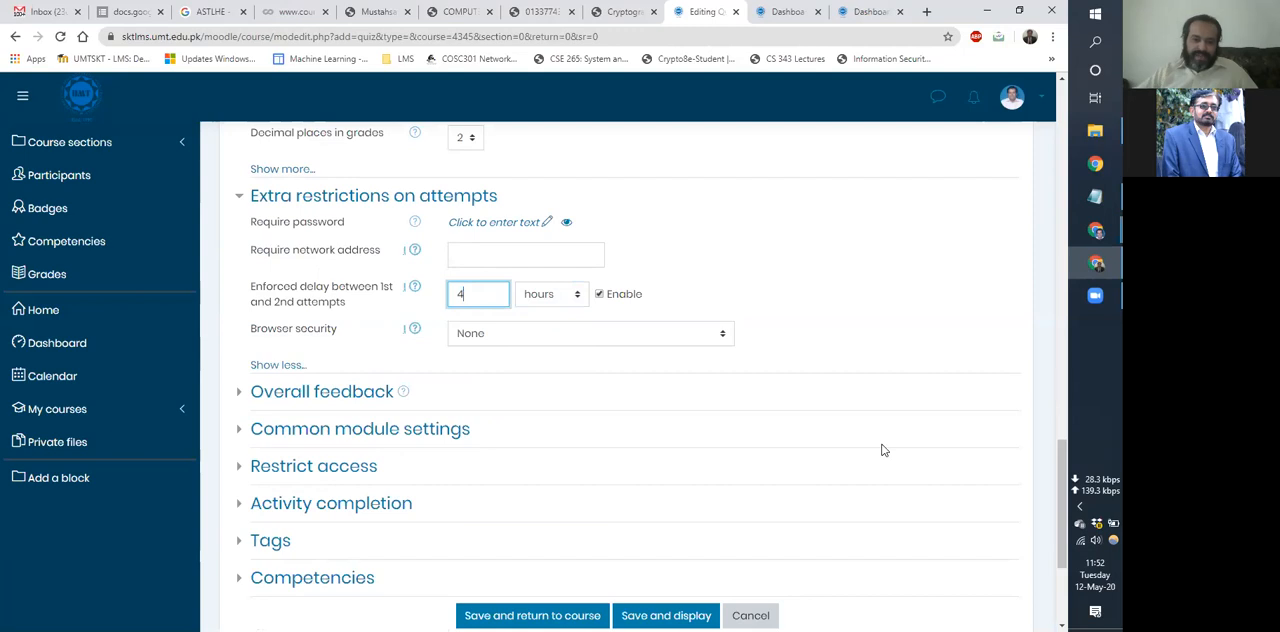
left_click(903, 316)
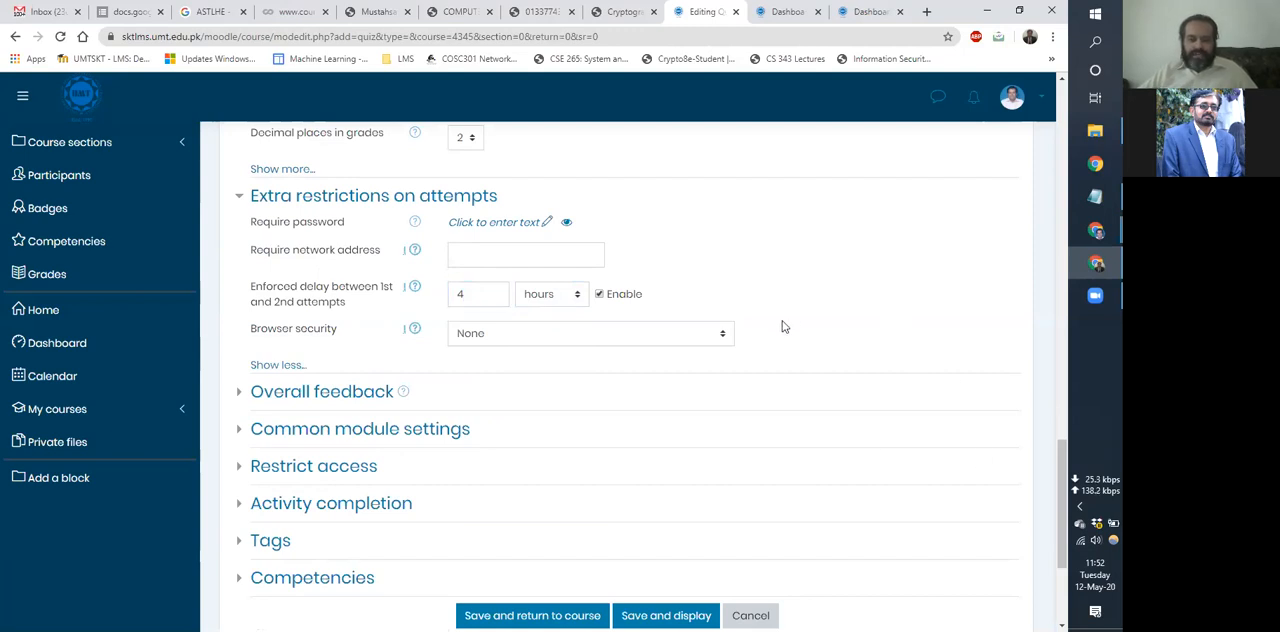
Set the quiz's browser security to Full screen pop-up with some JavaScript security.
left_click(701, 340)
left_click(701, 340)
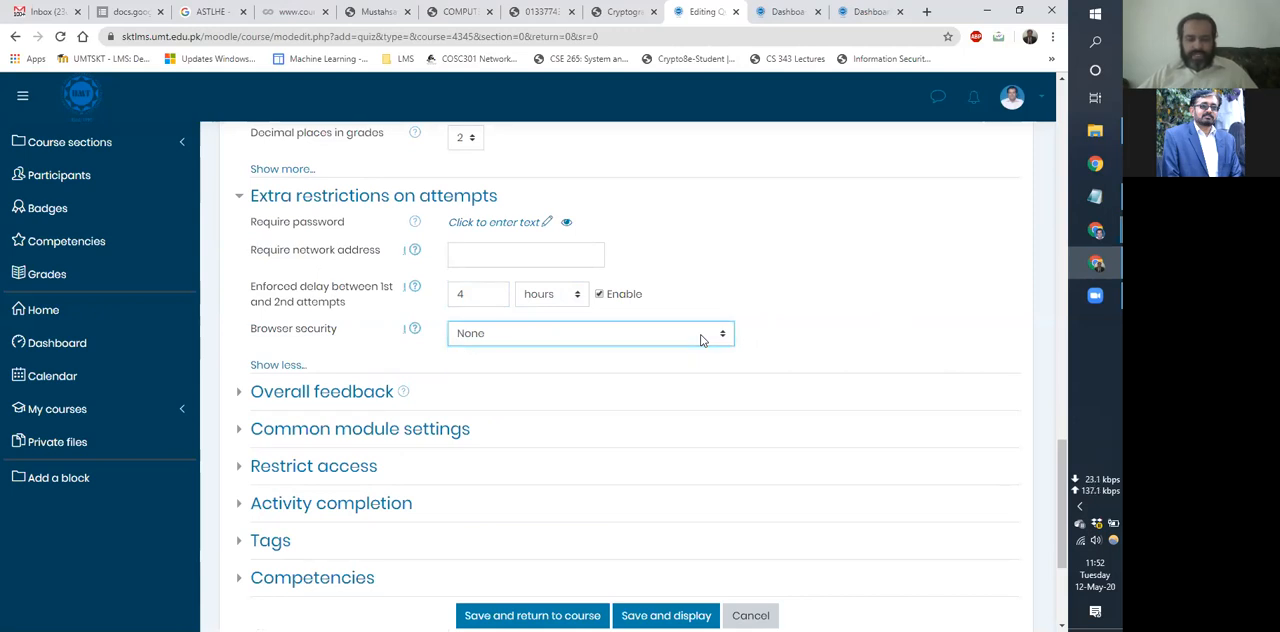
left_click(701, 340)
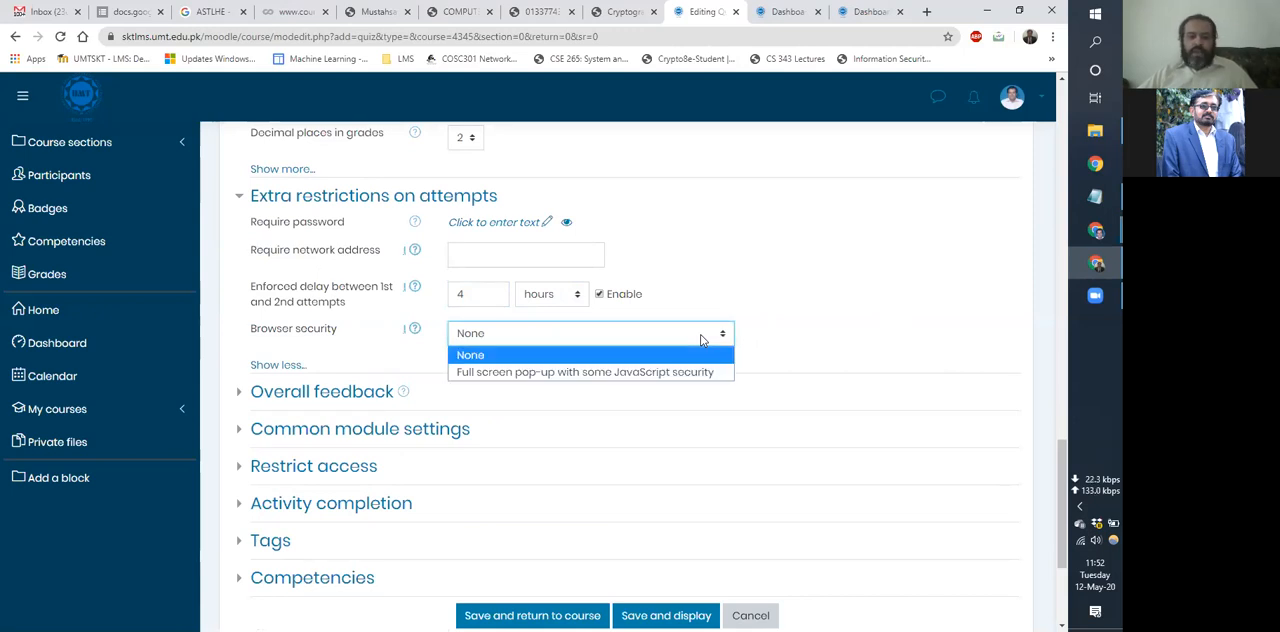
left_click(628, 371)
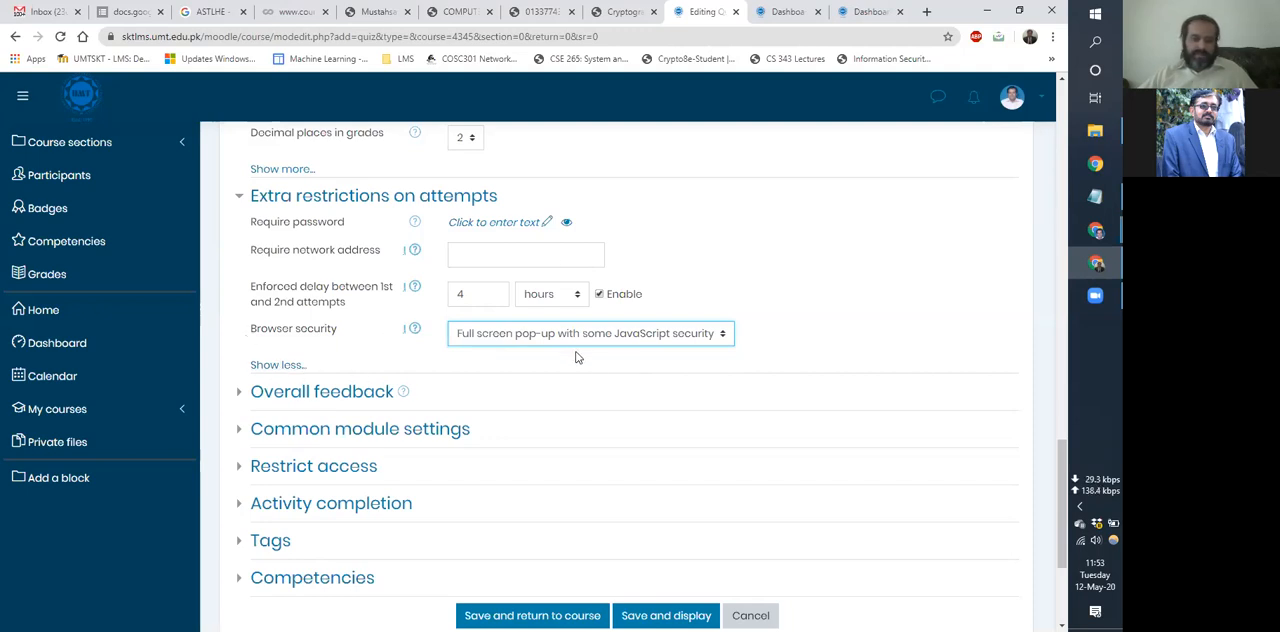
Expand and look through the quiz's overall feedback, common module and access restriction settings.
left_click(330, 398)
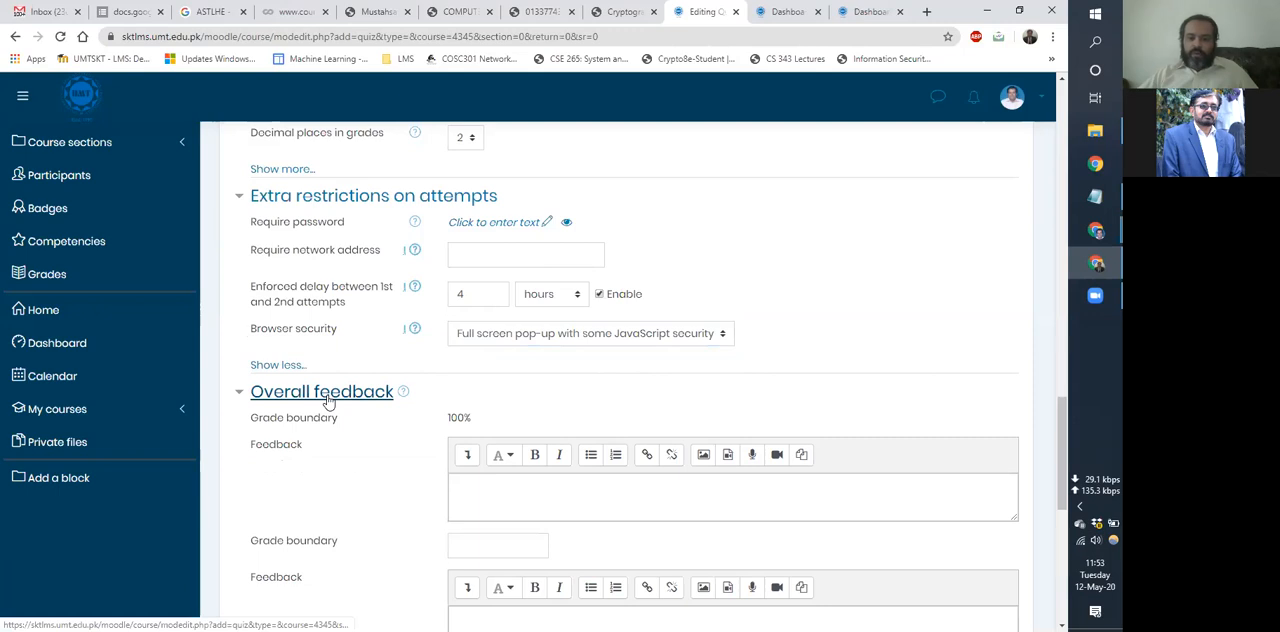
scroll(329, 403, "down", 3)
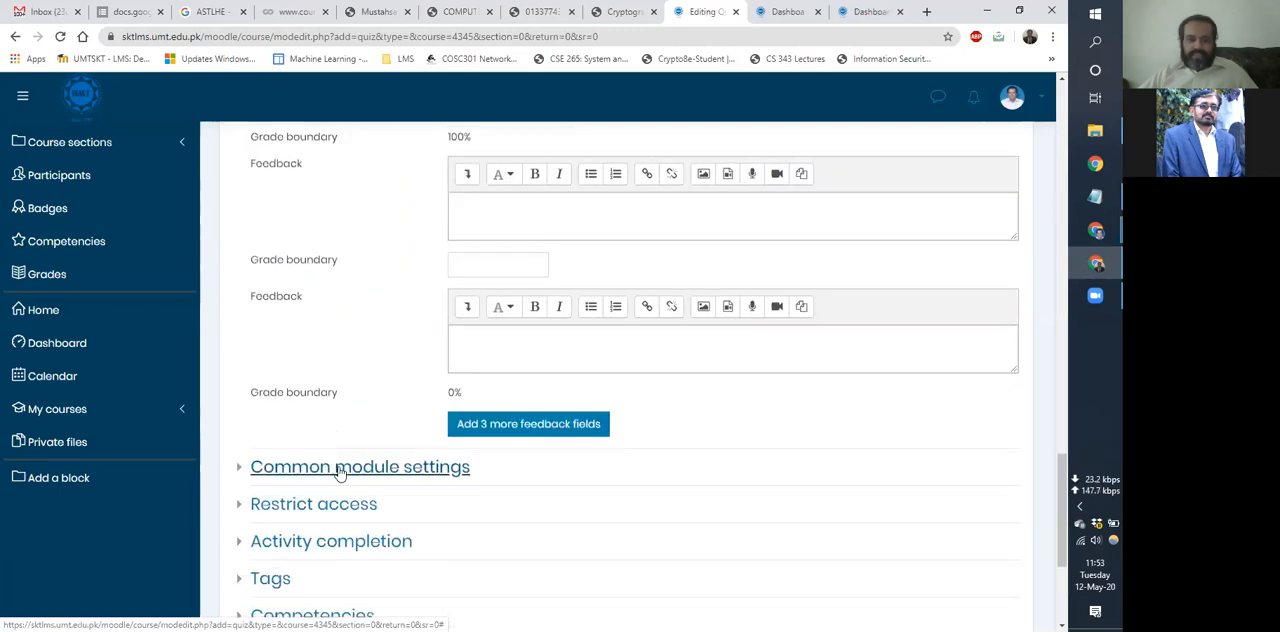
left_click(340, 474)
scroll(340, 440, "down", 3)
left_click(334, 378)
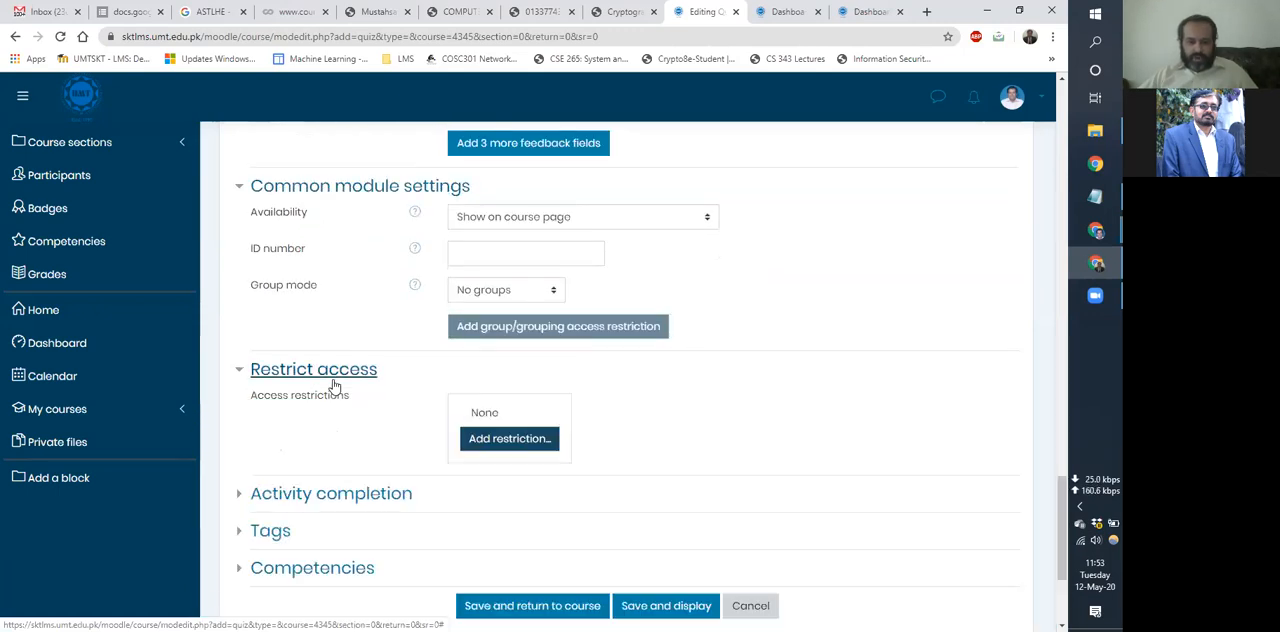
scroll(334, 385, "down", 3)
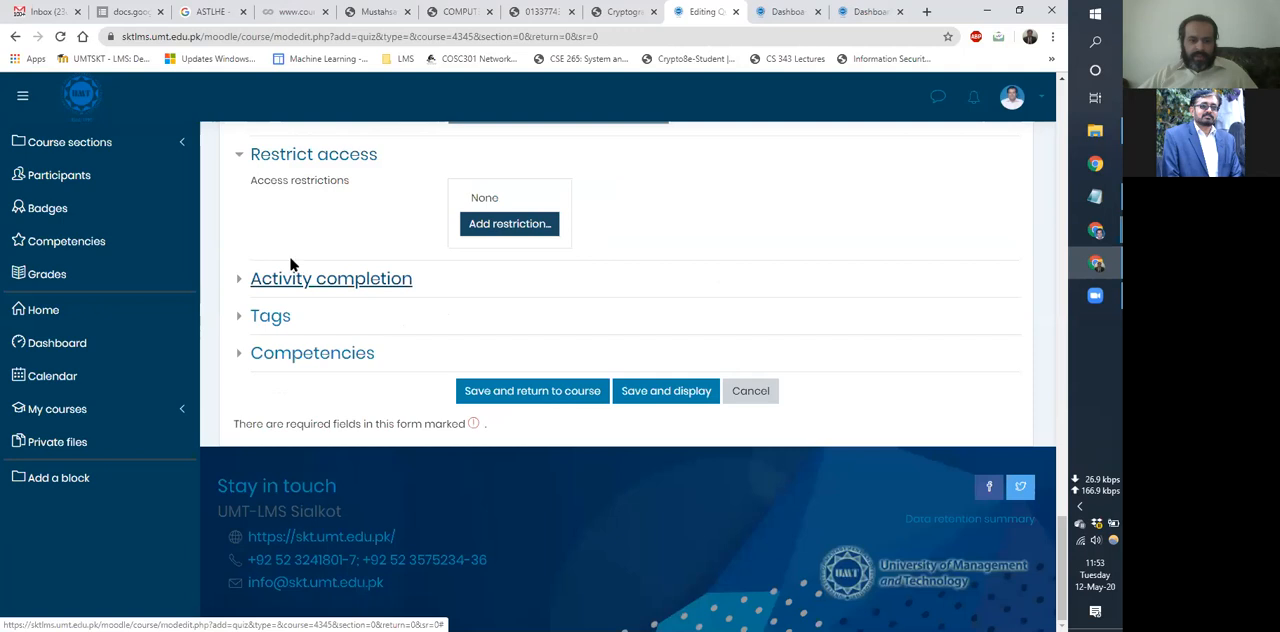
Save the quiz, return to the course page and open the new Test quiz in the General section.
left_click(502, 398)
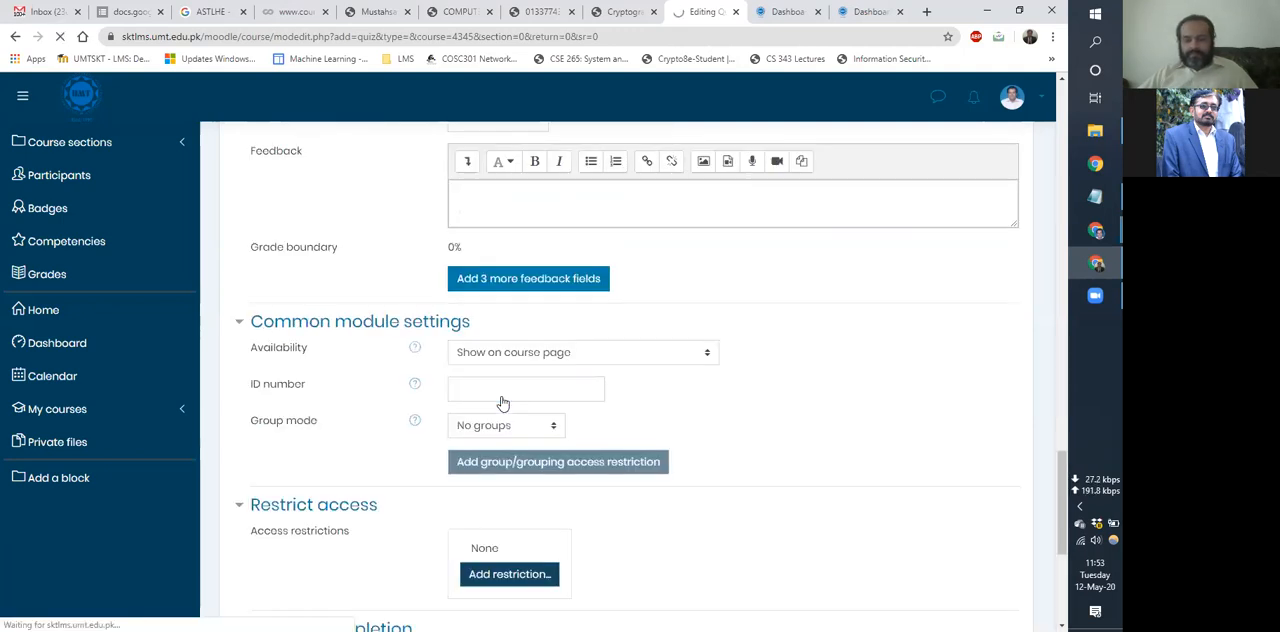
scroll(502, 400, "up", 6)
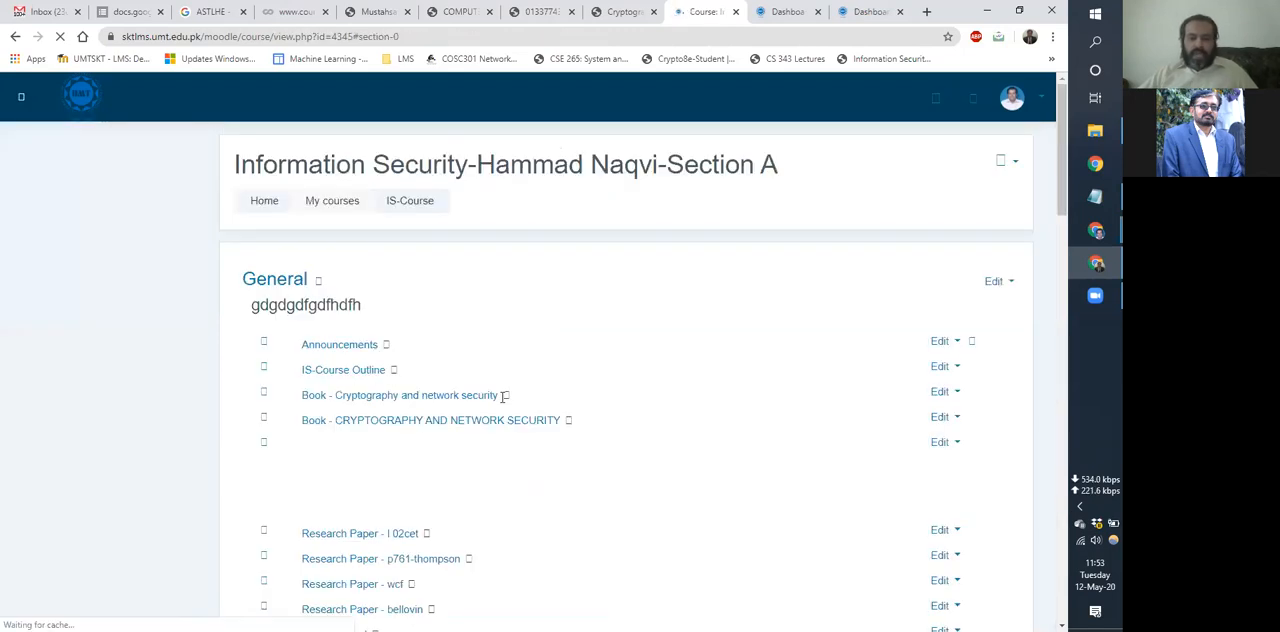
scroll(342, 376, "down", 3)
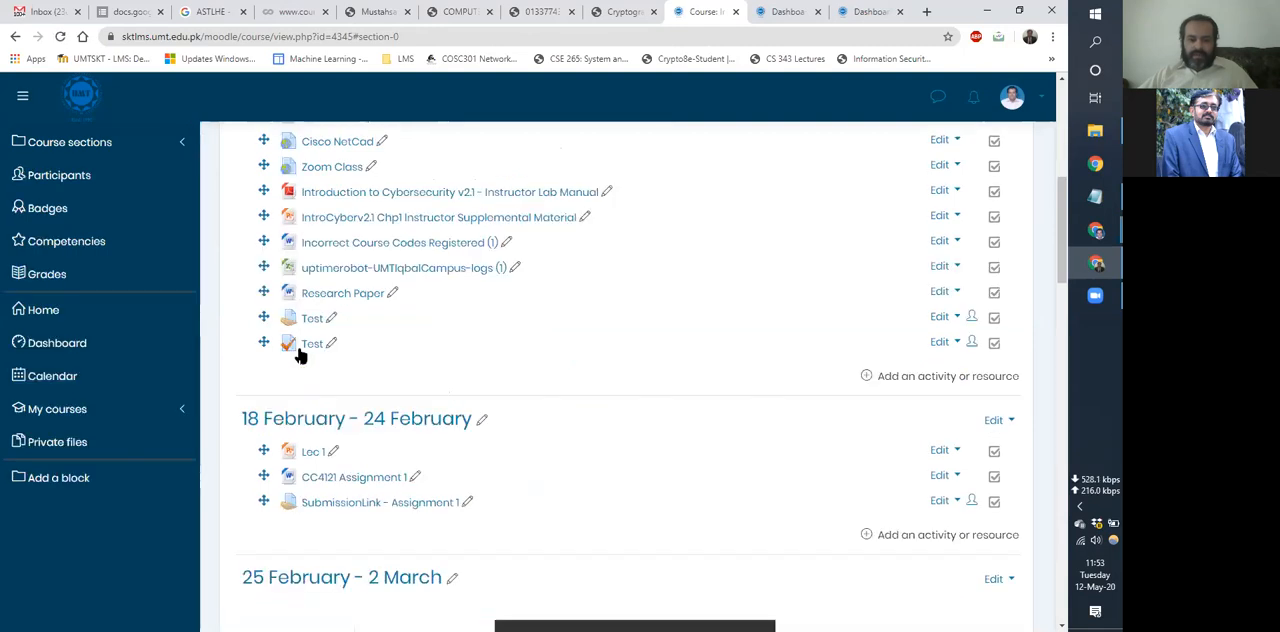
left_click_drag(308, 346, 646, 437)
scroll(646, 437, "down", 3)
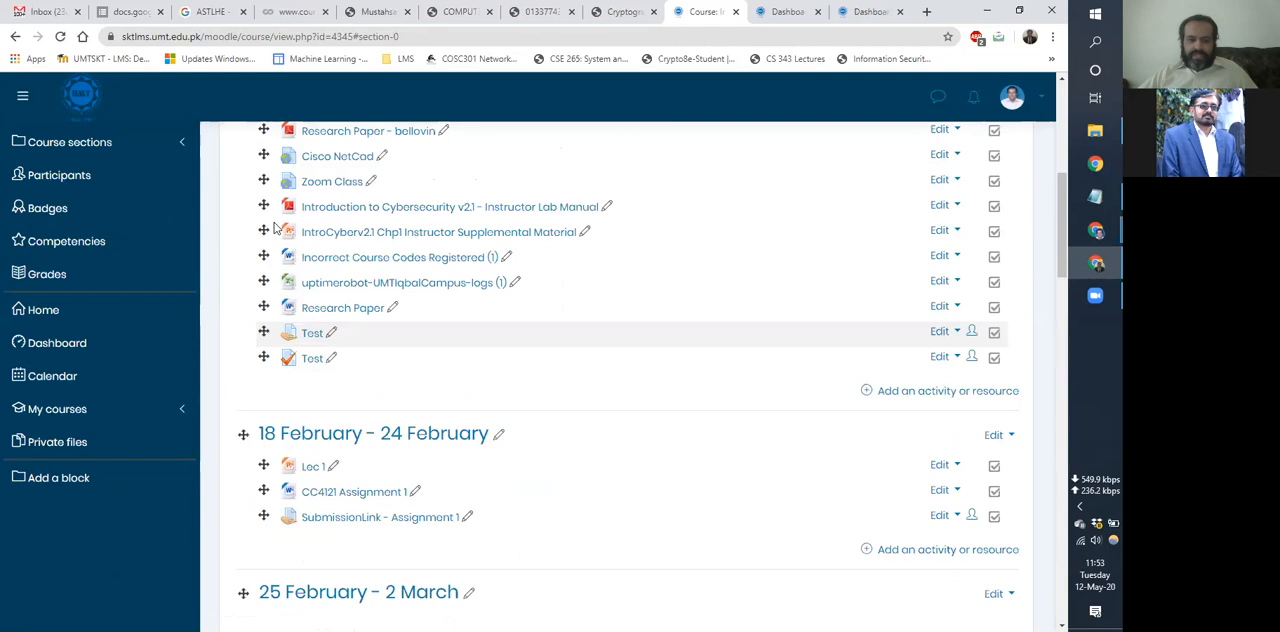
scroll(312, 246, "down", 1)
left_click(298, 252)
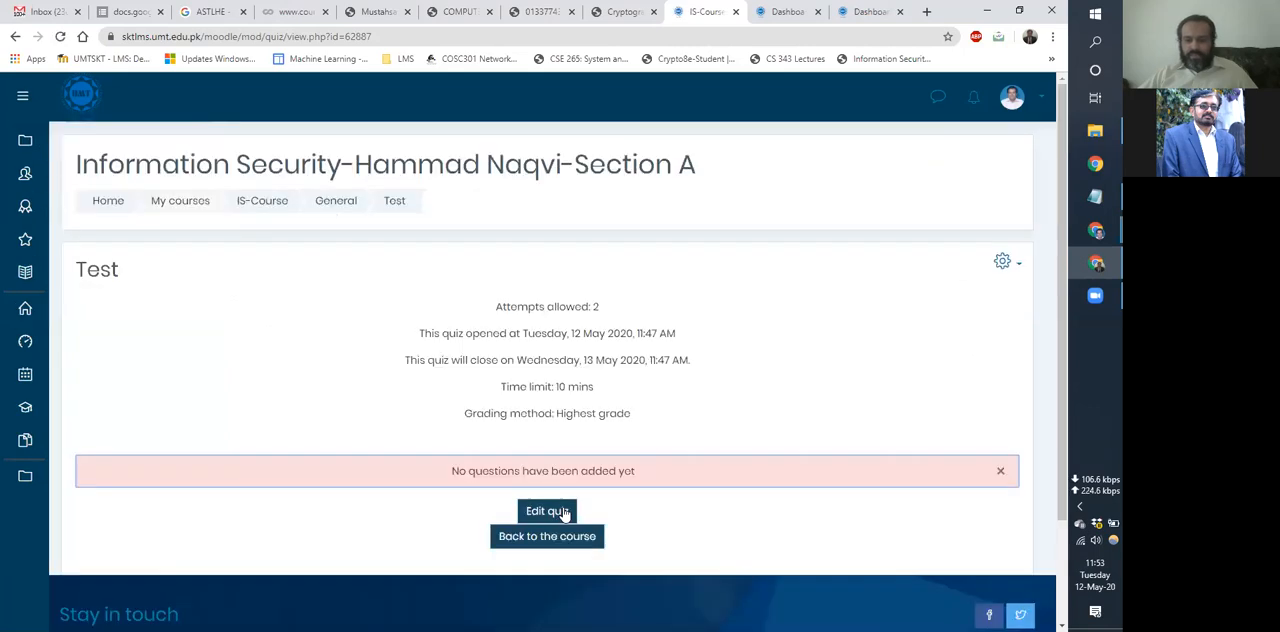
Edit the Test quiz and add all questions from the question bank's Default for IS-Course category.
left_click(563, 512)
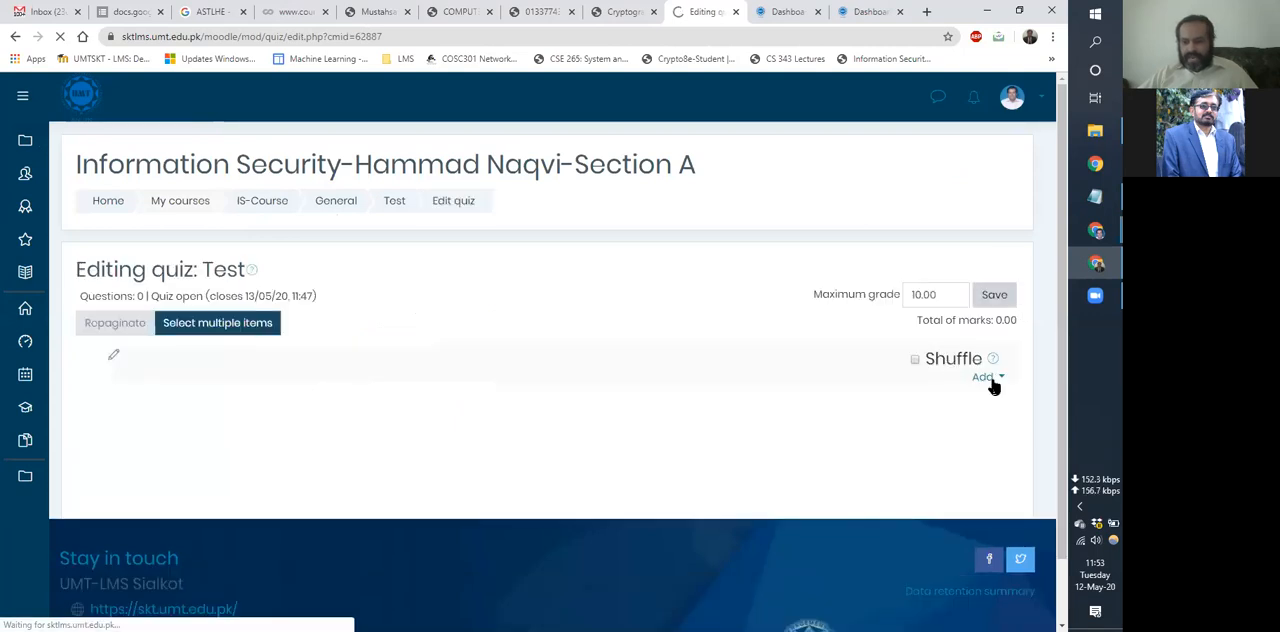
left_click(988, 378)
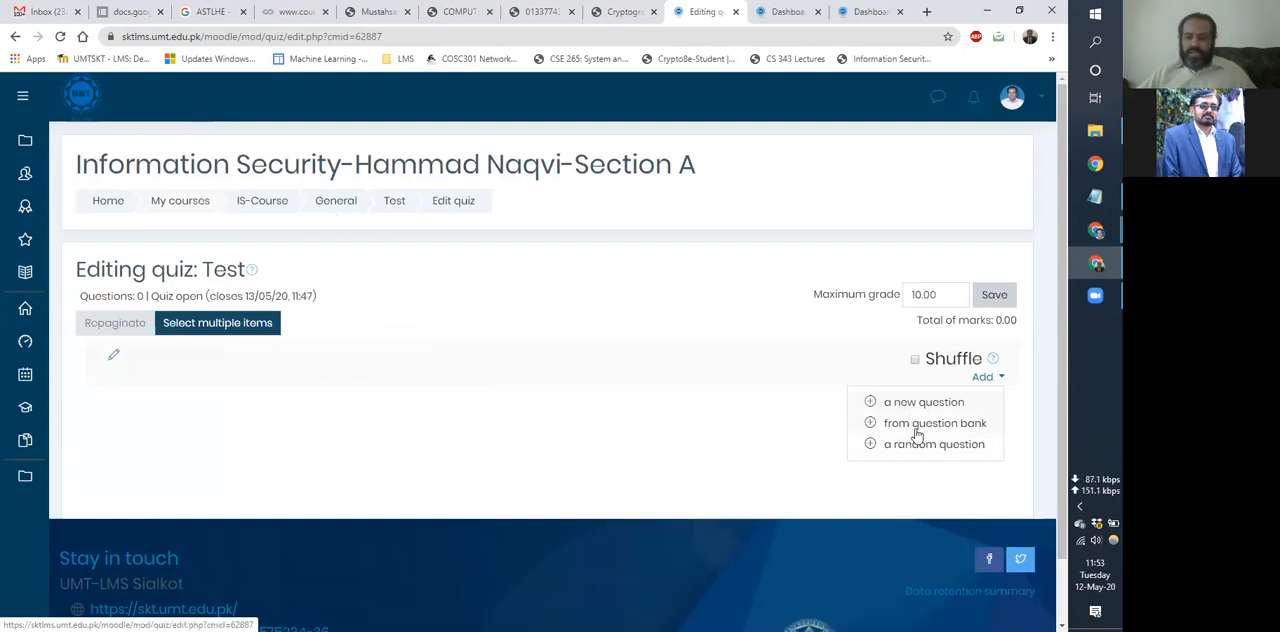
left_click(916, 434)
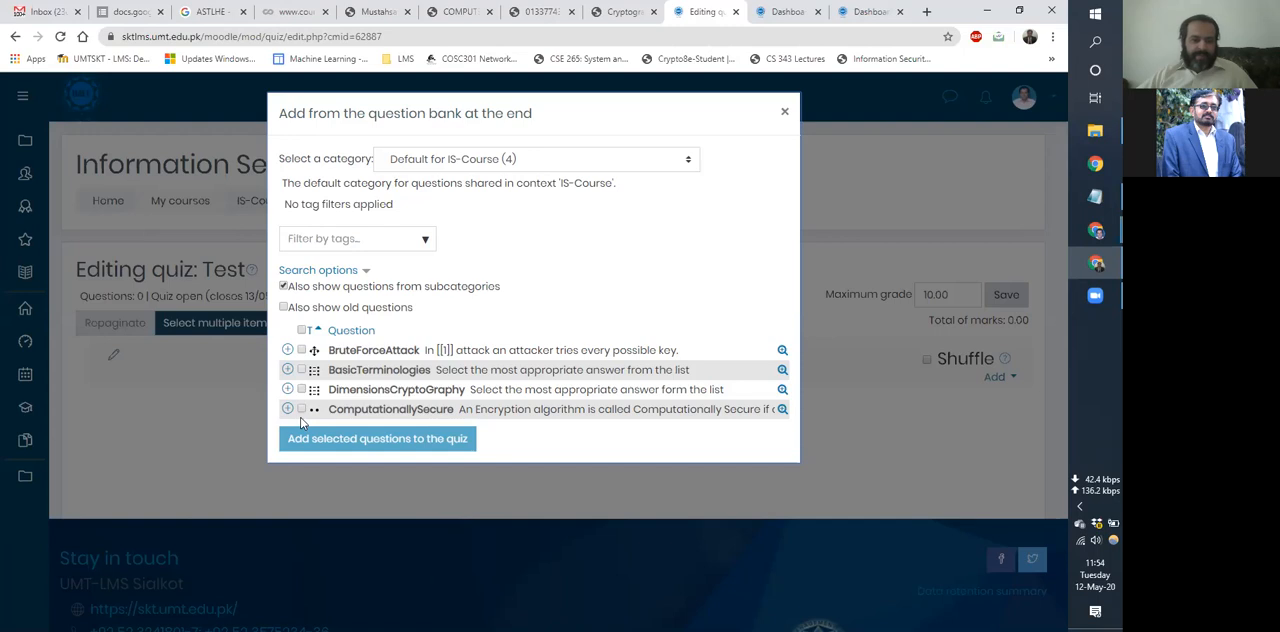
left_click(304, 331)
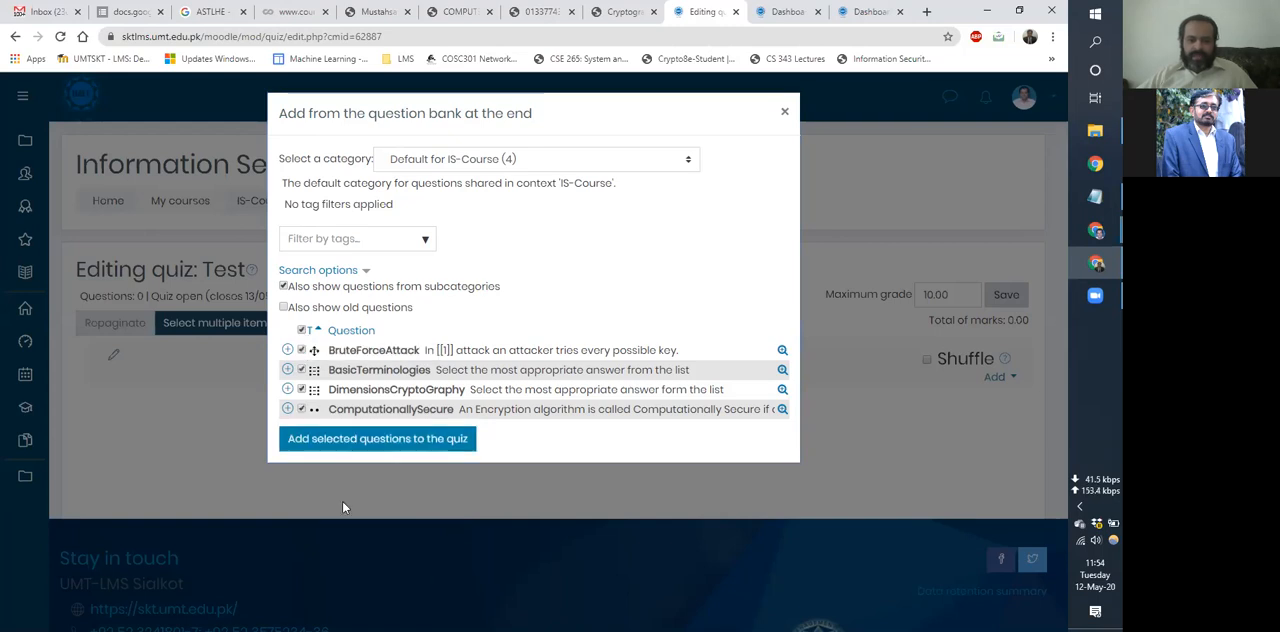
left_click(353, 449)
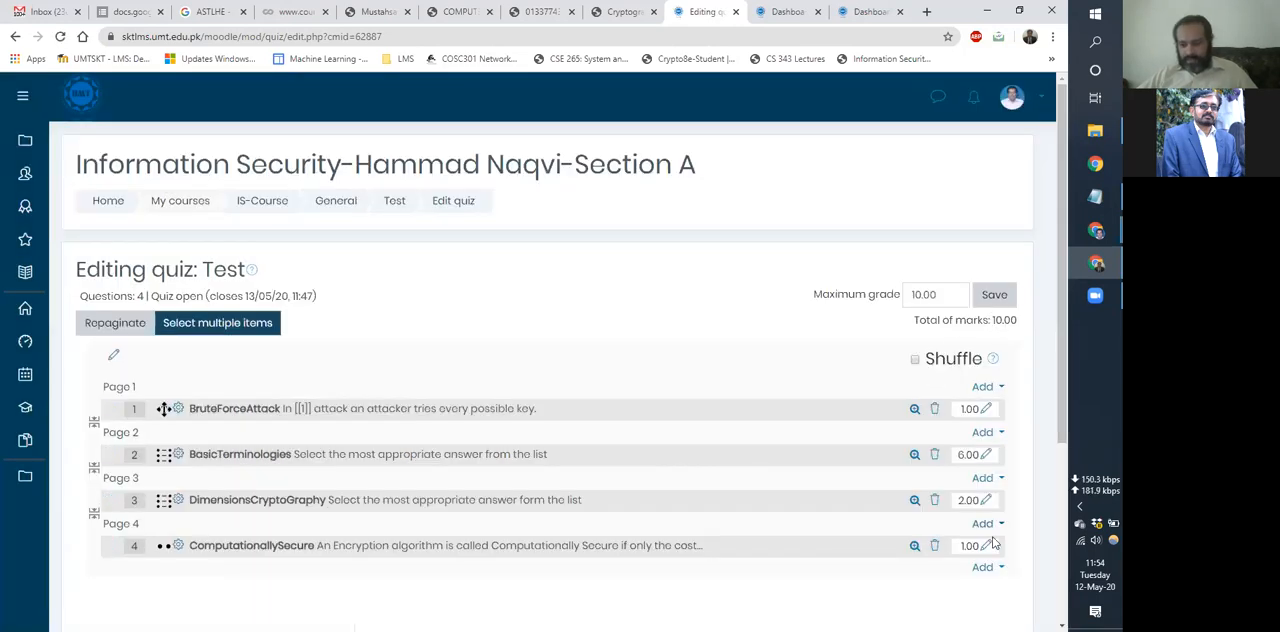
Compare the quiz's total of marks with its maximum grade, keeping the maximum grade at 10.00.
triple_click(997, 320)
left_click(924, 294)
double_click(924, 294)
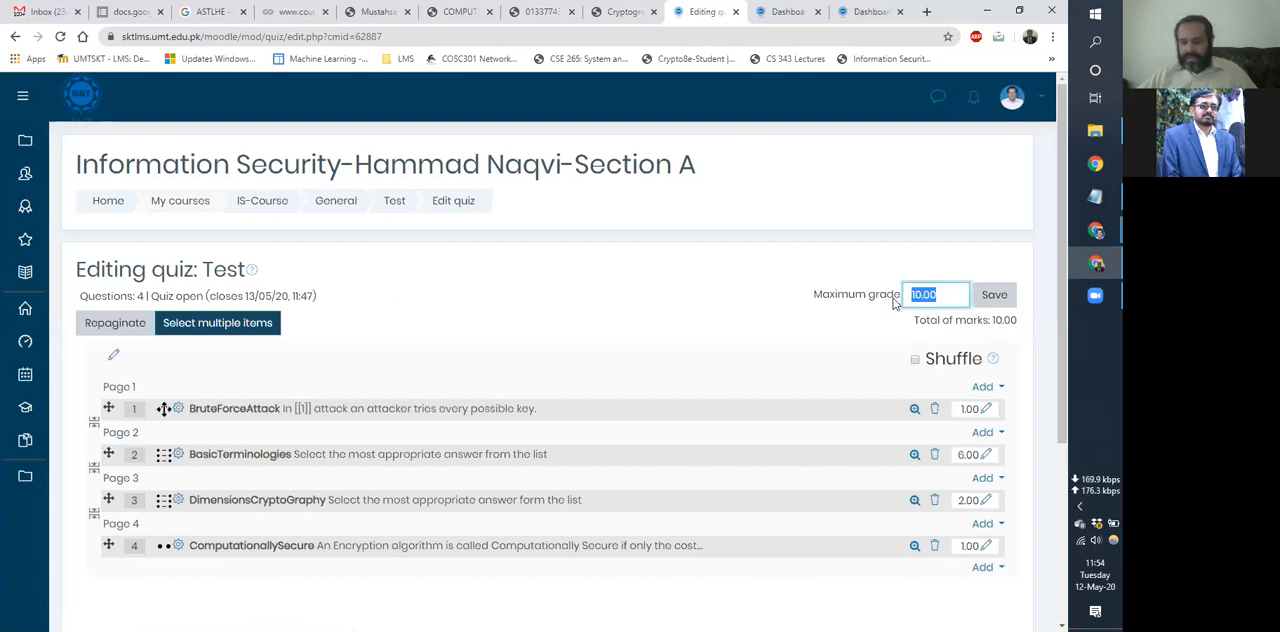
left_click(994, 296)
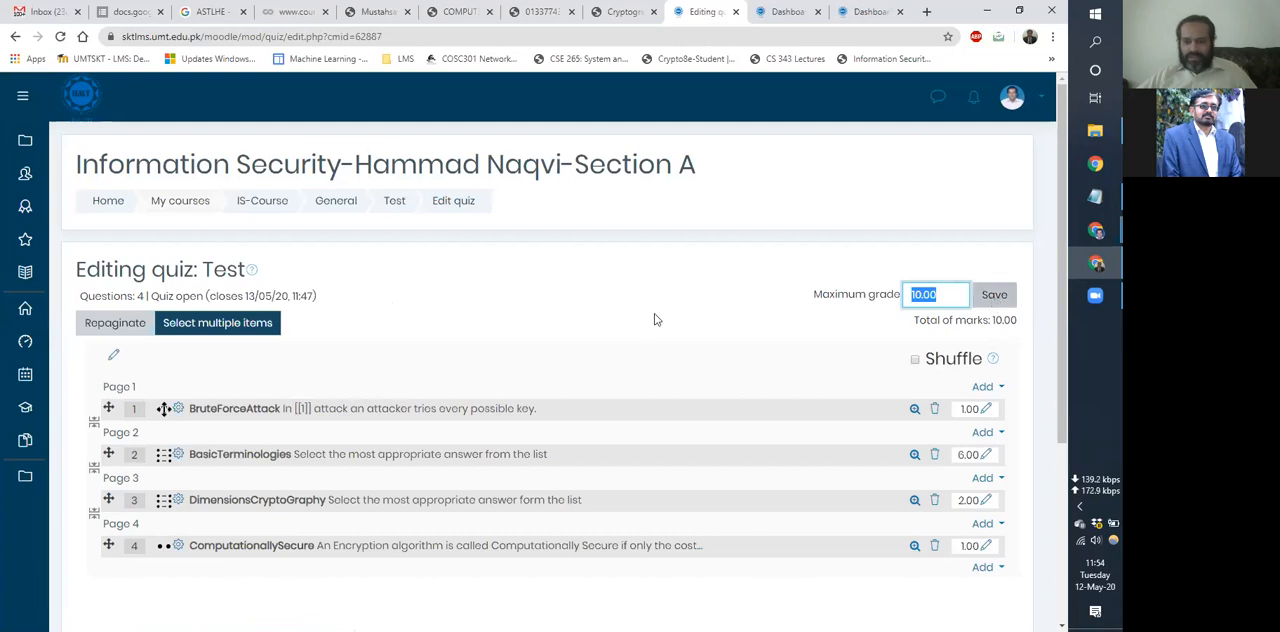
Return to the Test quiz's overview page and start a timed preview attempt of the quiz.
scroll(300, 254, "down", 3)
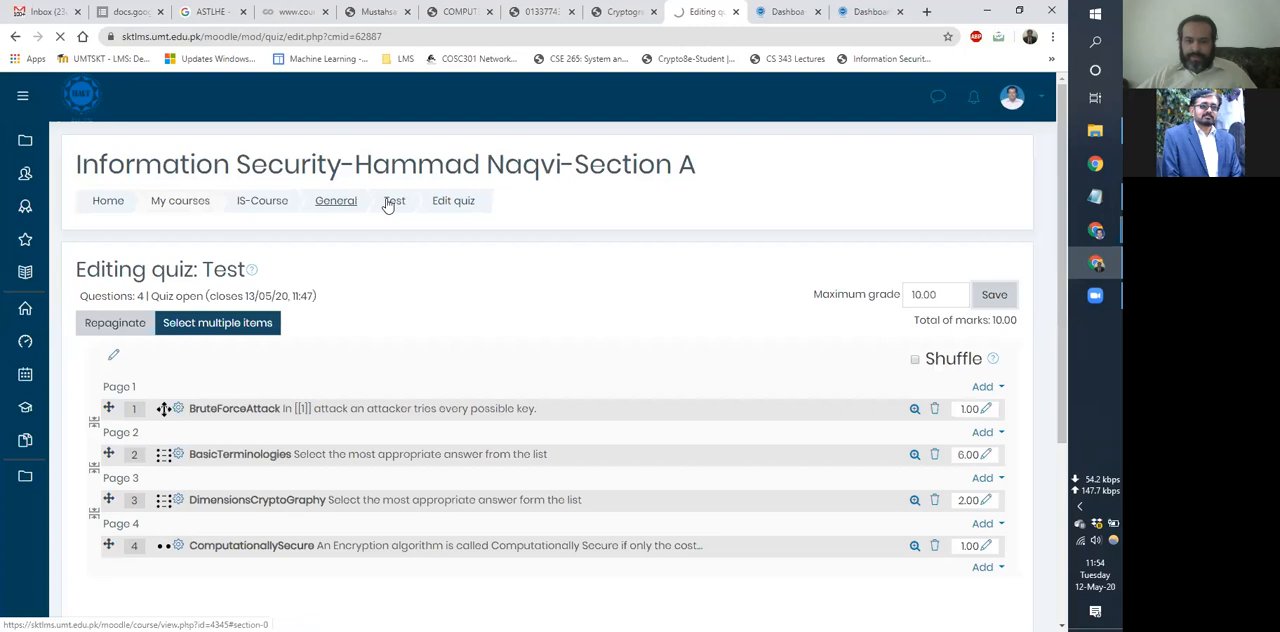
left_click(400, 203)
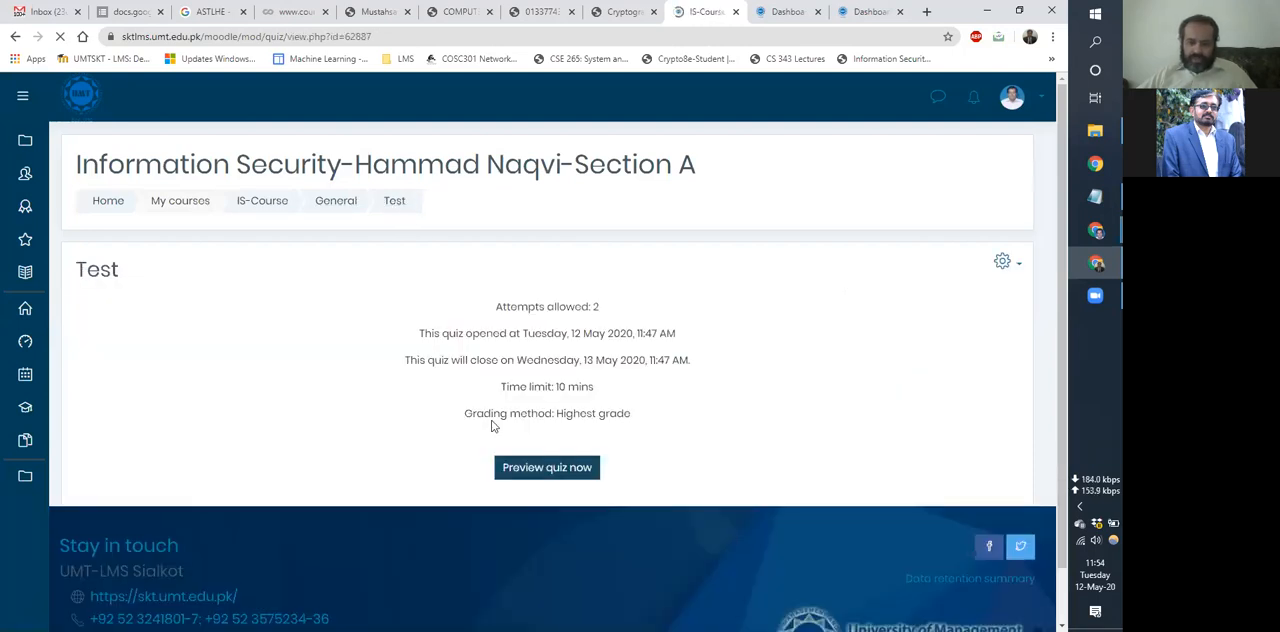
left_click(511, 479)
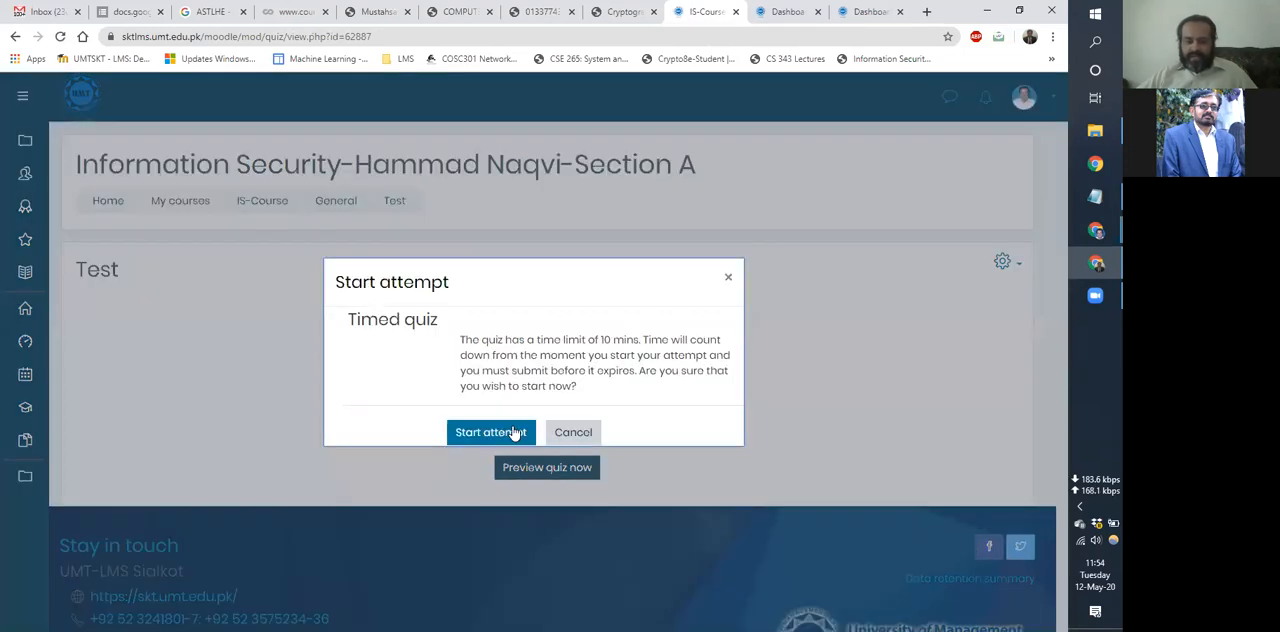
left_click(513, 432)
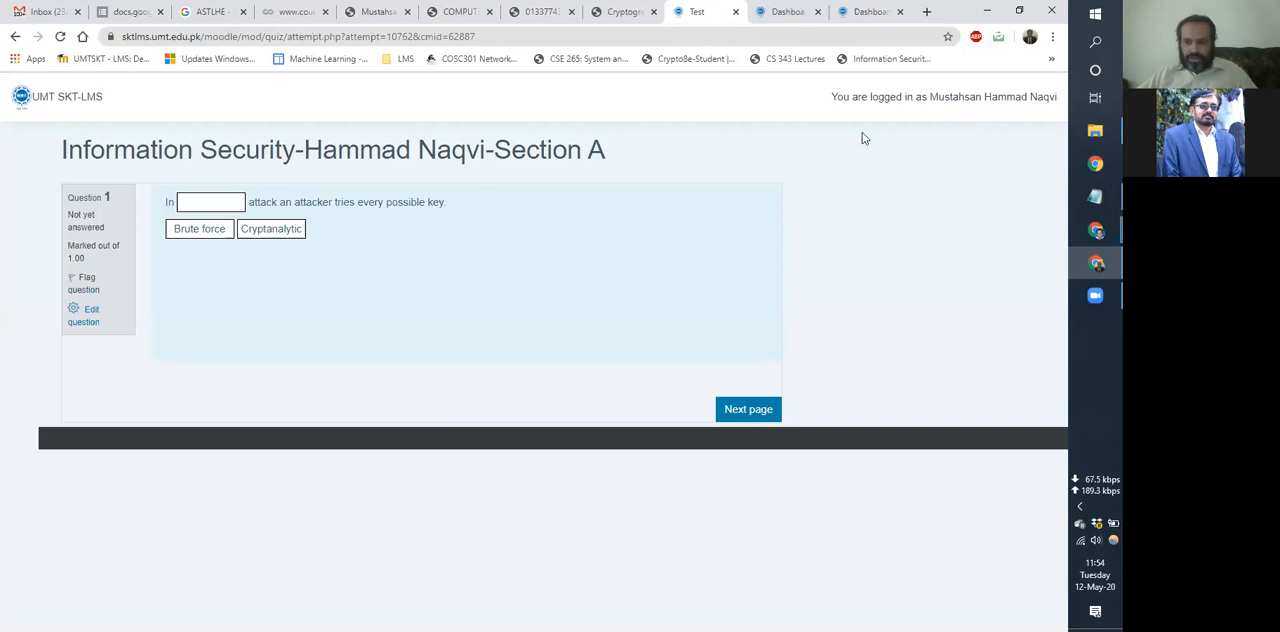
Fill the blank in question 1 with the answer "Brute force" and continue to question 2.
left_click_drag(1006, 97, 920, 97)
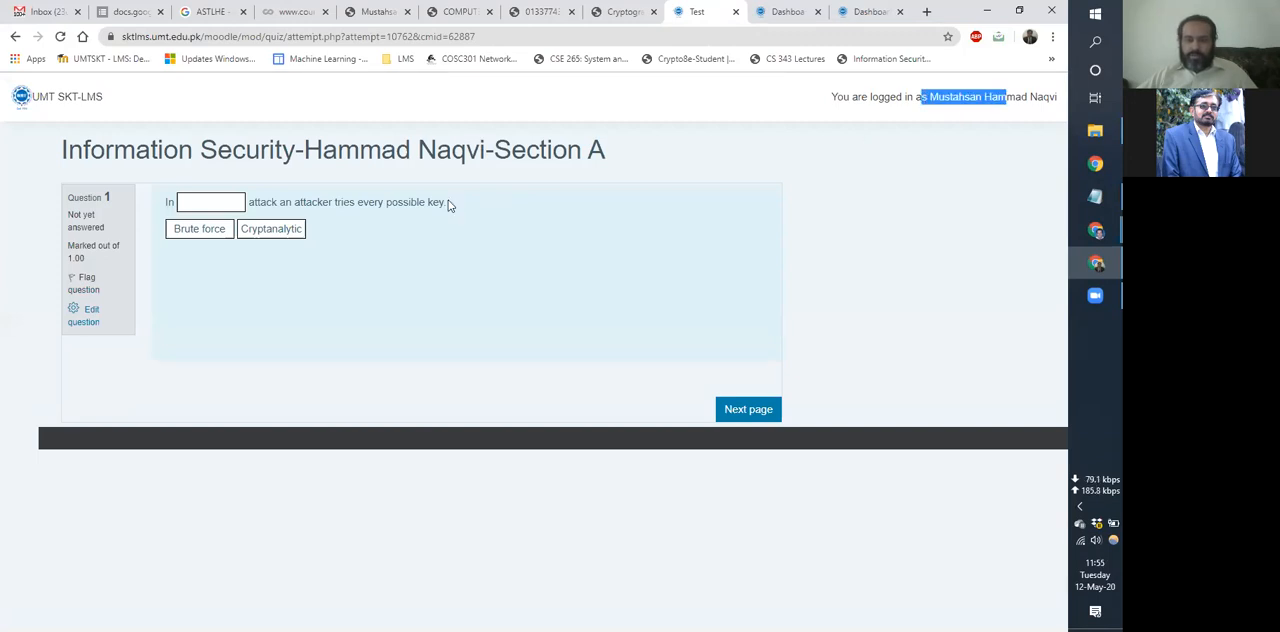
left_click_drag(363, 201, 455, 208)
right_click(389, 212)
left_click(273, 50)
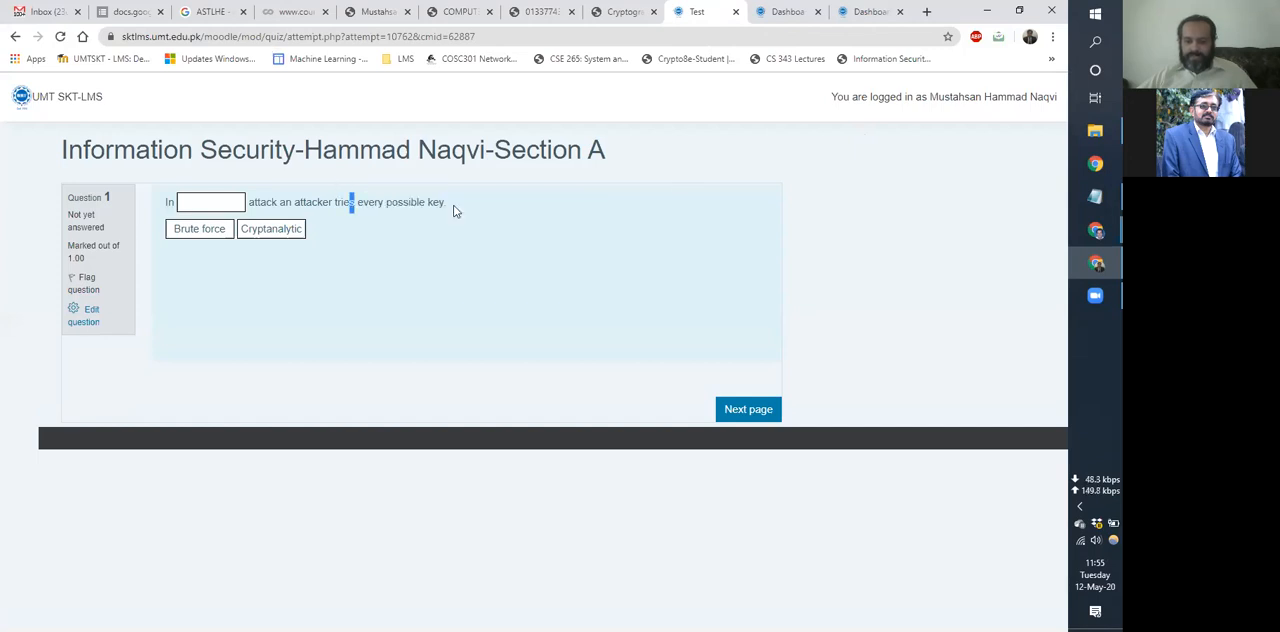
left_click_drag(197, 230, 216, 205)
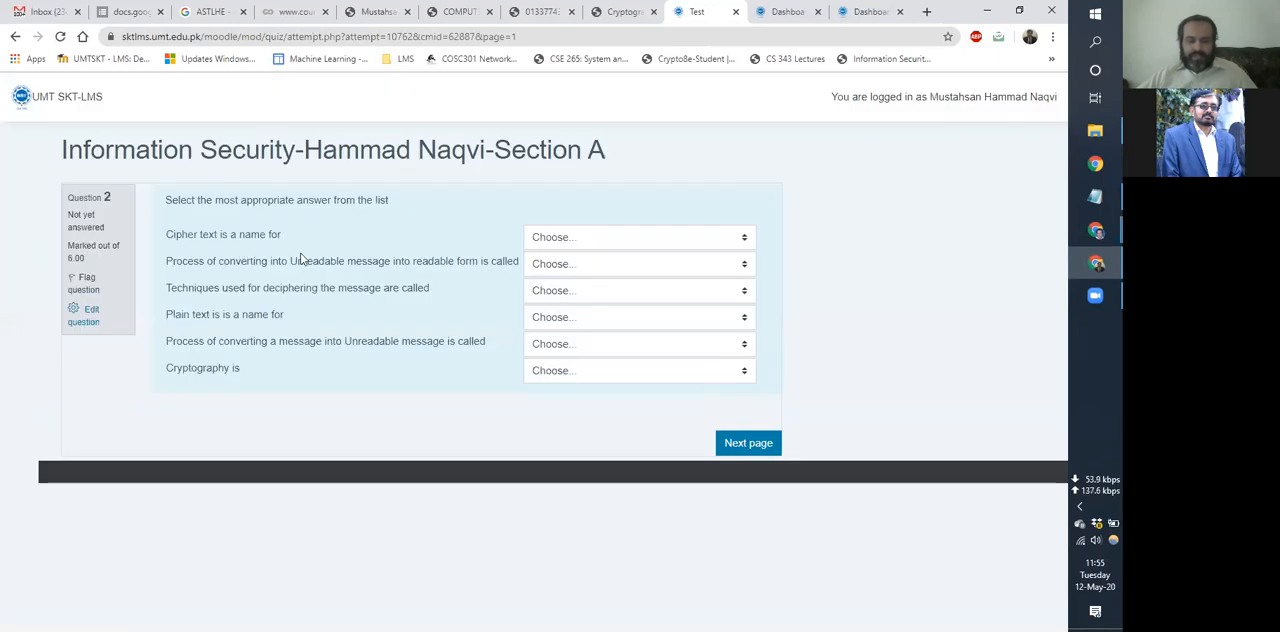
Pass through questions 2 to 4 without answering them, and submit and finish the preview attempt.
left_click(748, 442)
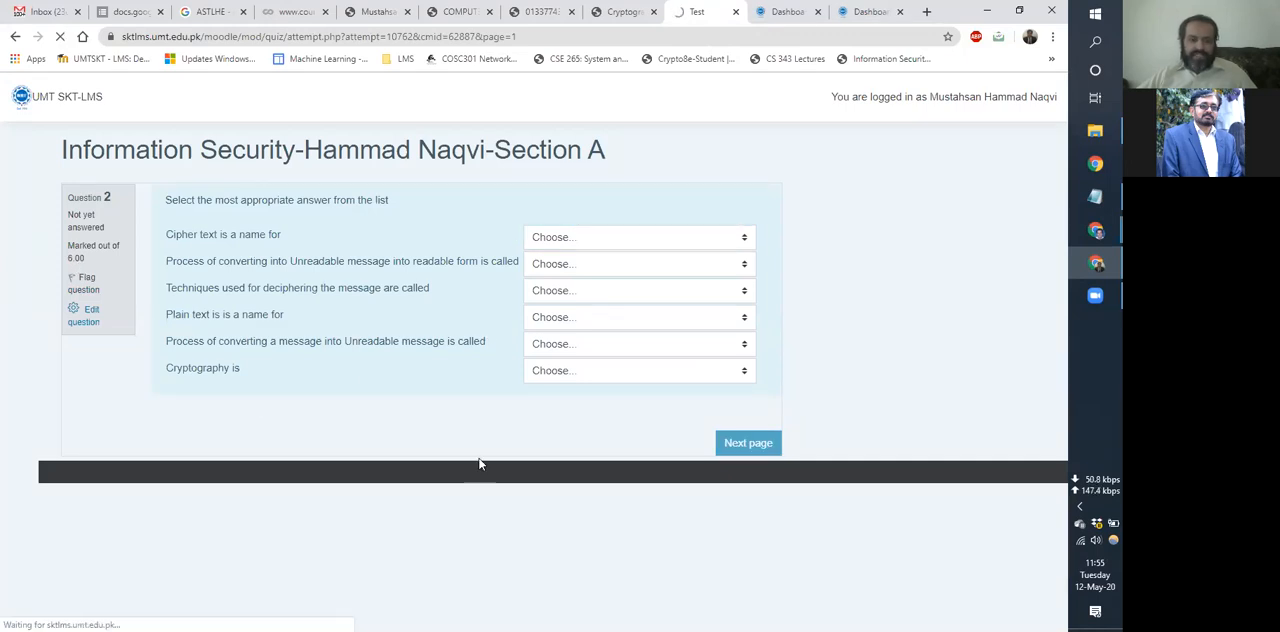
left_click(771, 413)
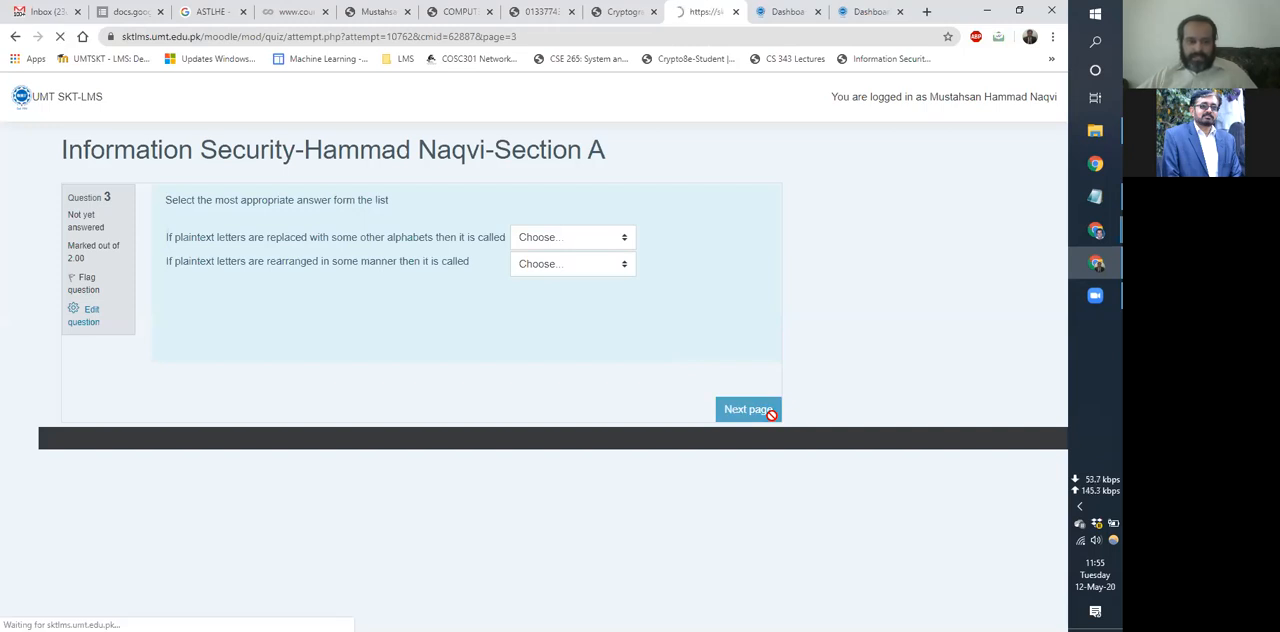
left_click(770, 413)
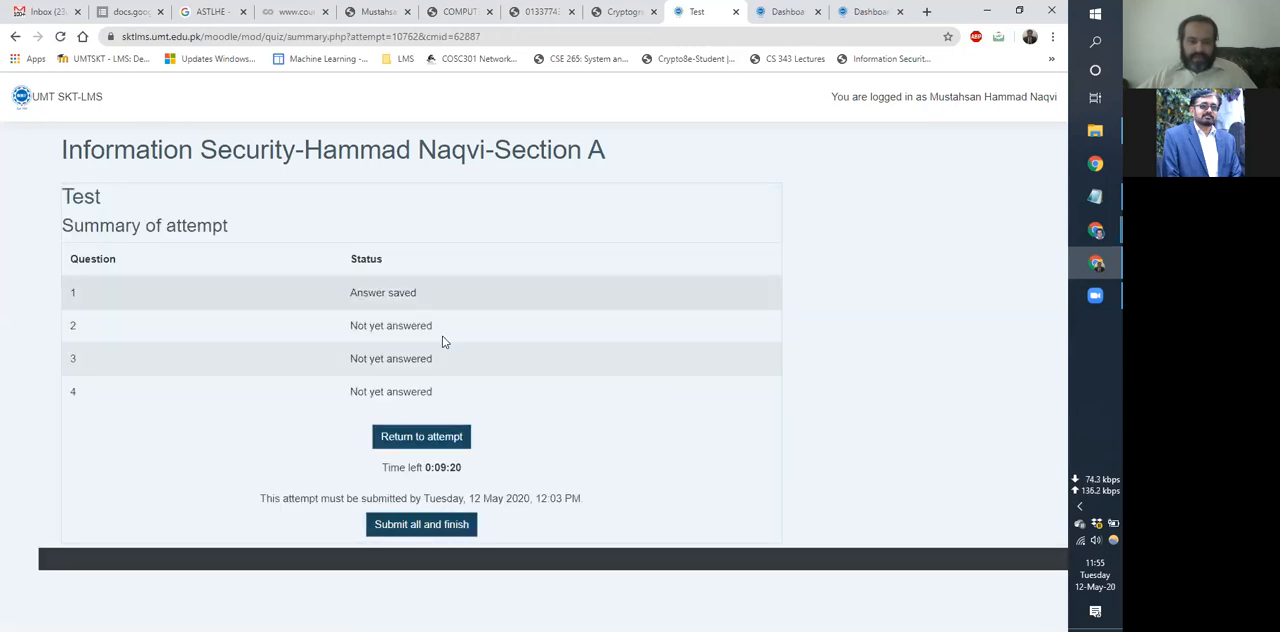
left_click(388, 527)
key("Return")
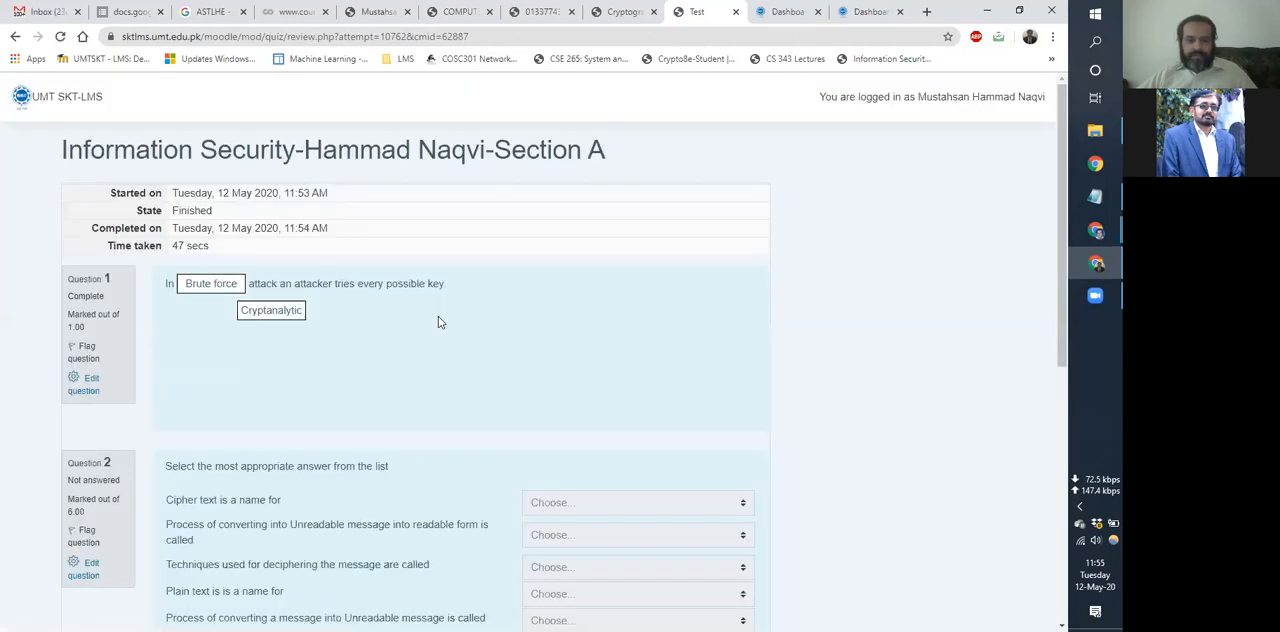
Look through the submitted attempt's review of all four questions and finish the review.
scroll(366, 311, "down", 2)
scroll(366, 311, "up", 2)
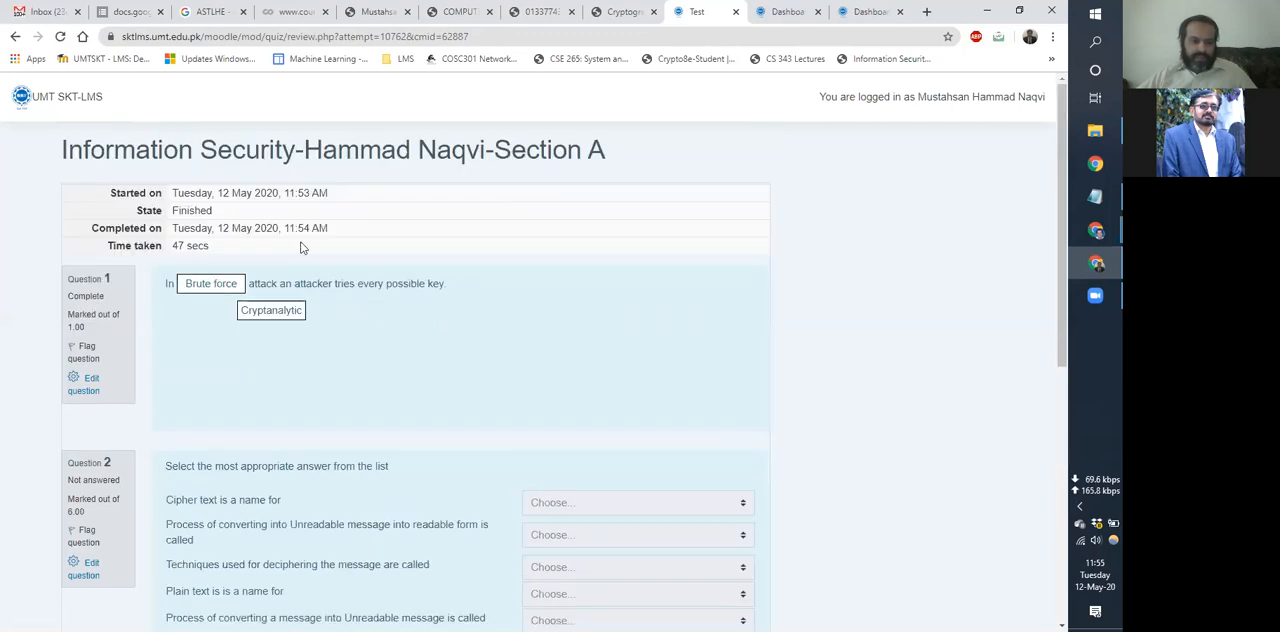
scroll(375, 418, "down", 5)
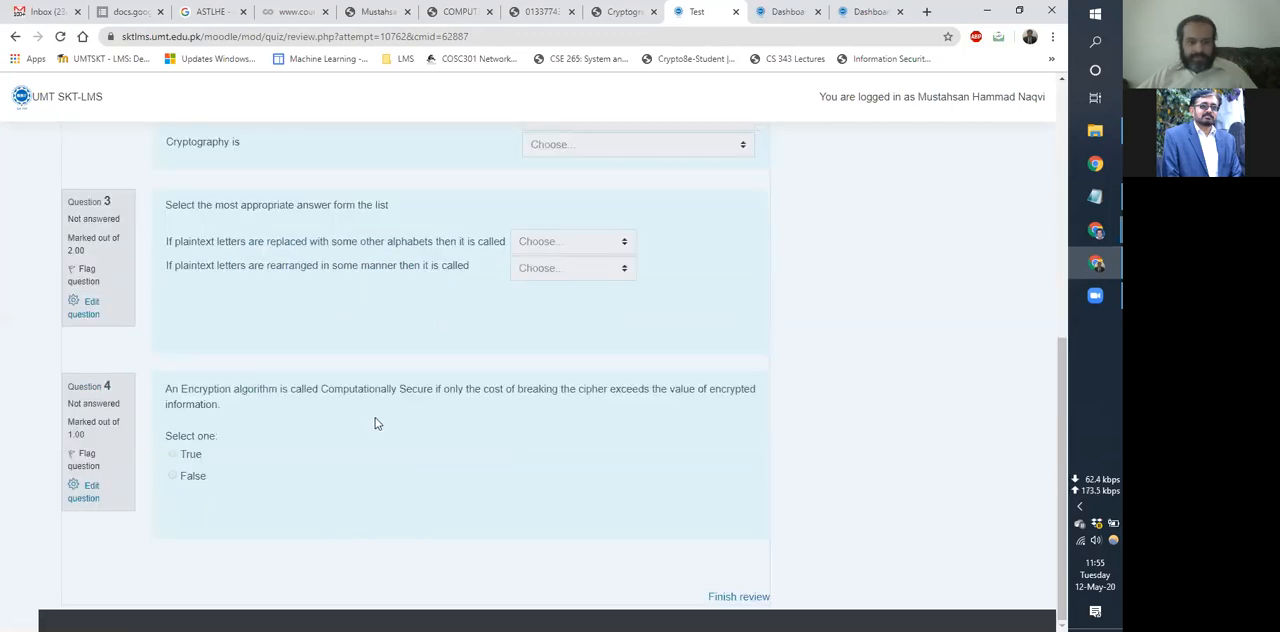
scroll(375, 423, "up", 5)
scroll(375, 420, "down", 4)
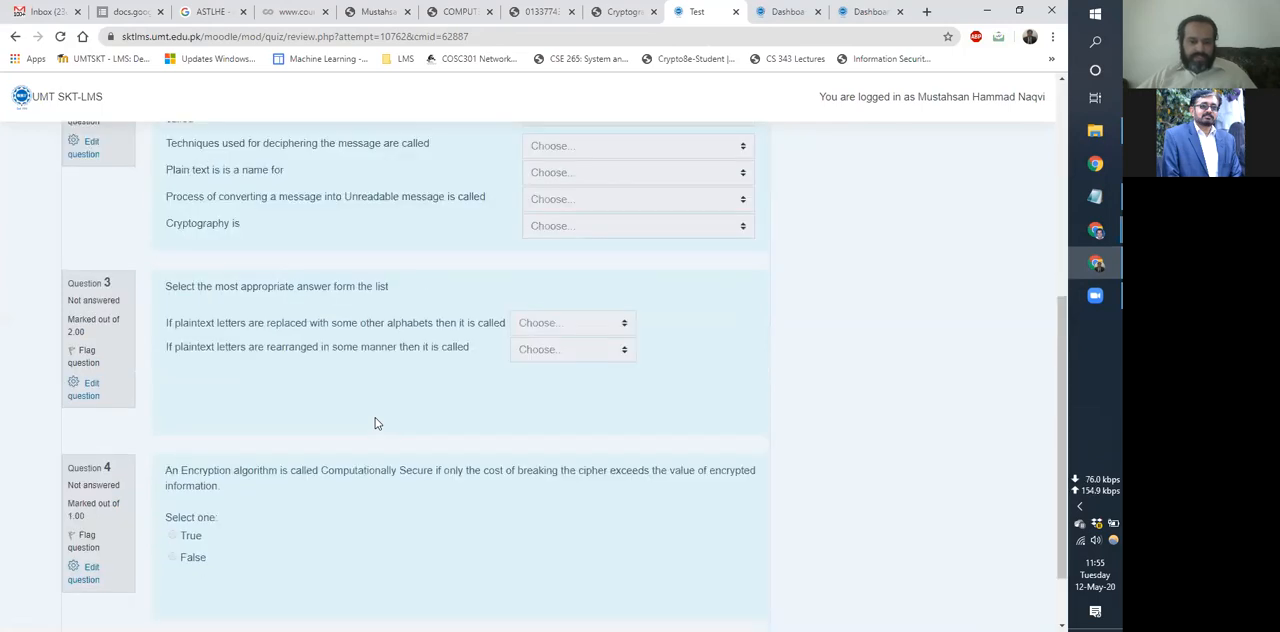
scroll(420, 450, "up", 4)
scroll(447, 470, "down", 5)
left_click(725, 597)
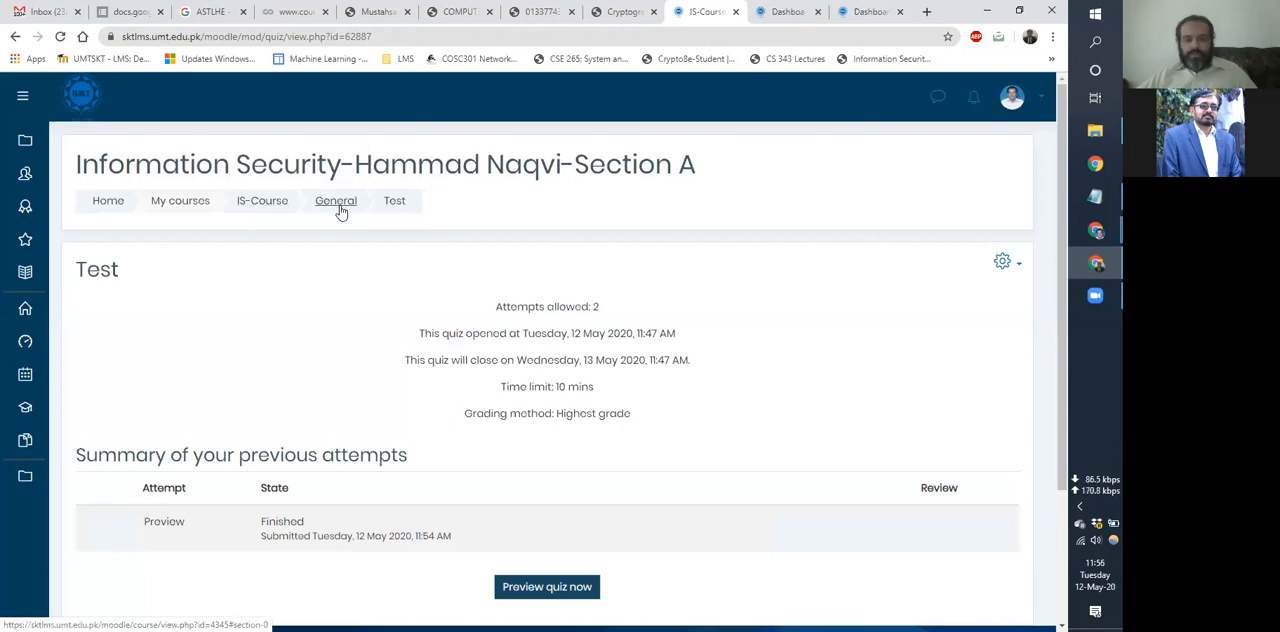
Return to the IS-Course page, open the course's grader report and examine the students' assignment, quiz and course total columns.
left_click(264, 214)
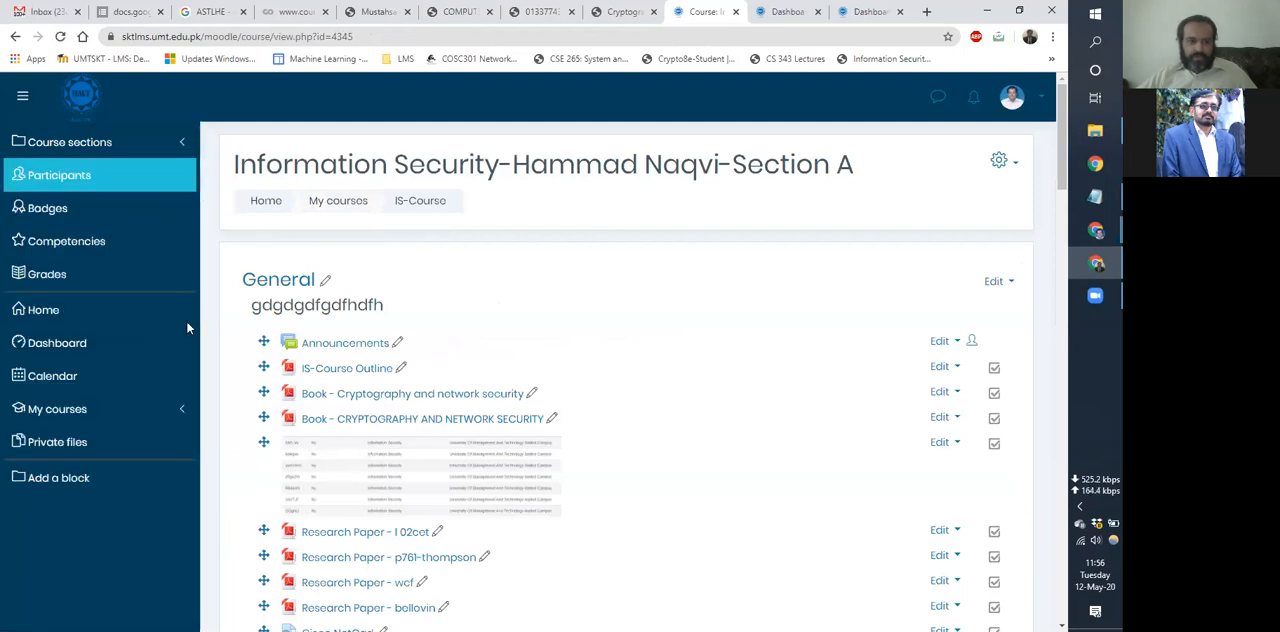
scroll(534, 492, "down", 10)
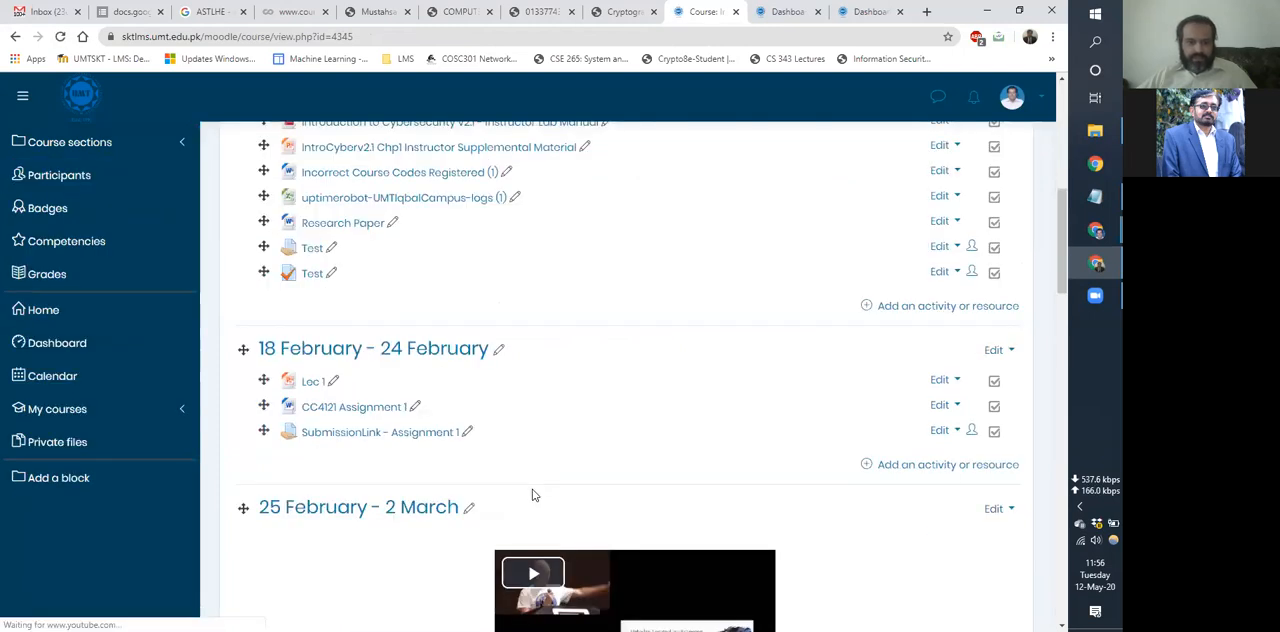
scroll(63, 278, "up", 8)
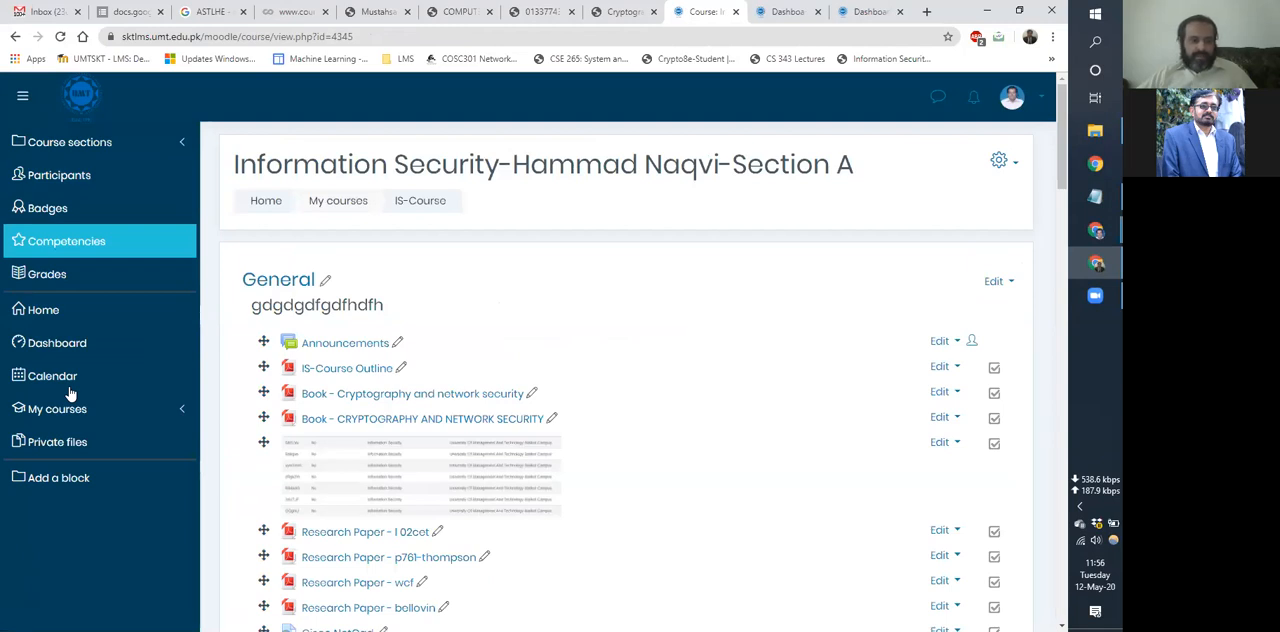
left_click(44, 276)
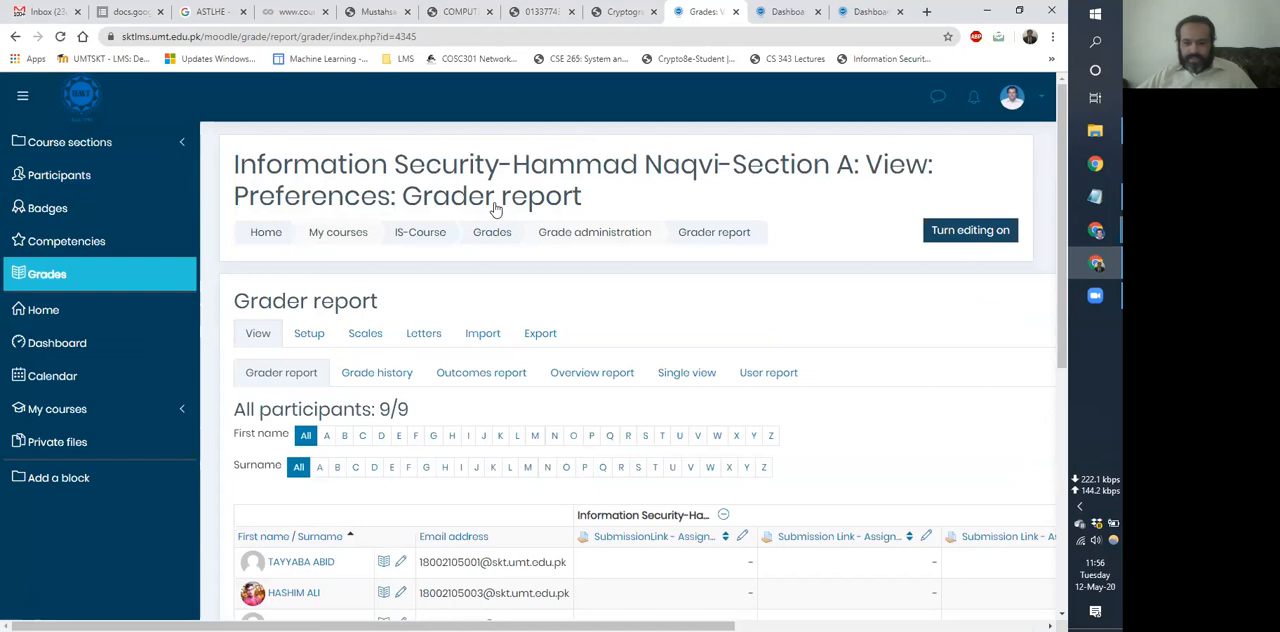
scroll(586, 409, "down", 4)
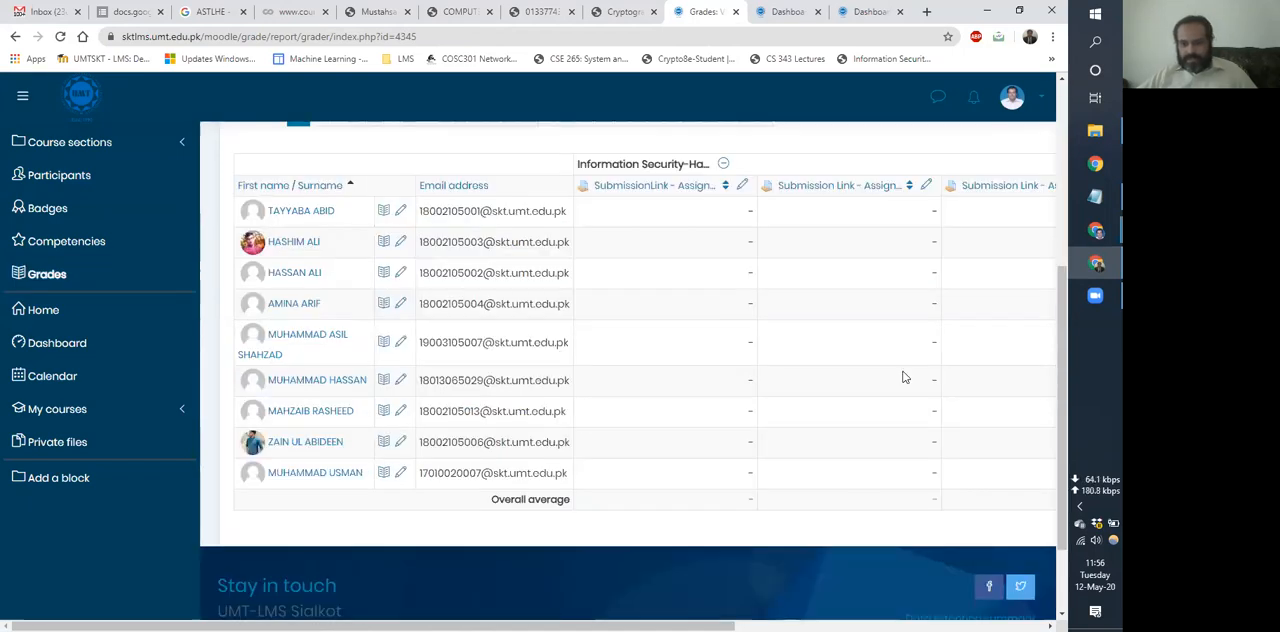
left_click_drag(900, 475, 771, 194)
left_click(728, 175)
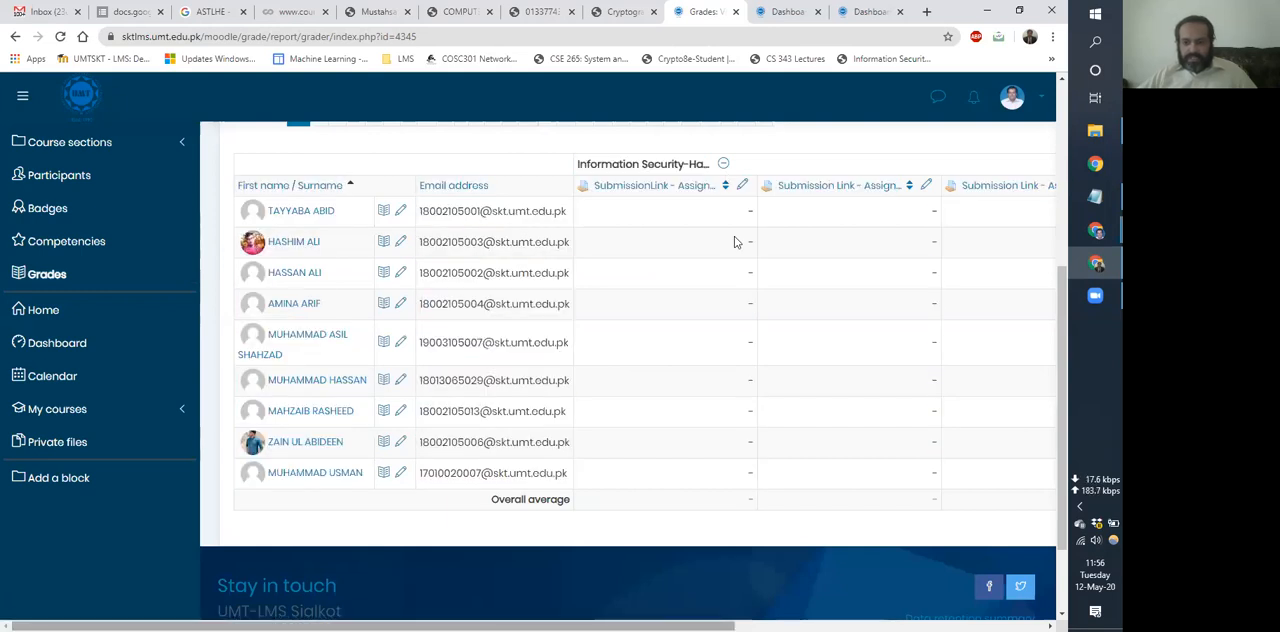
scroll(735, 242, "right", 3)
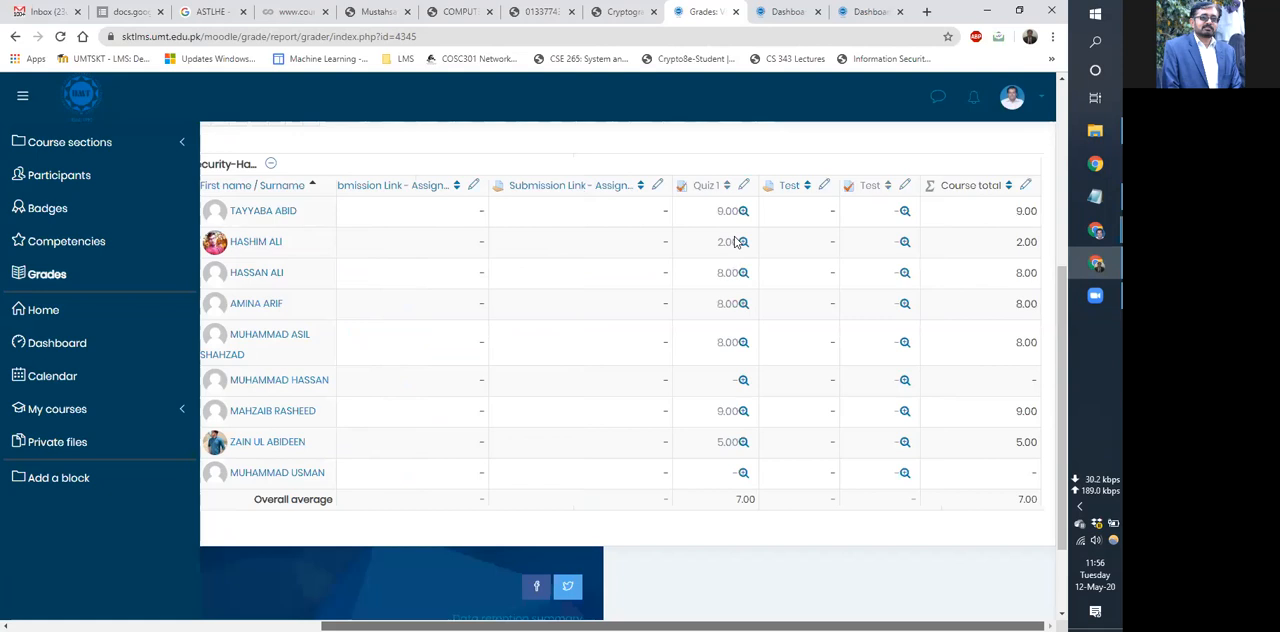
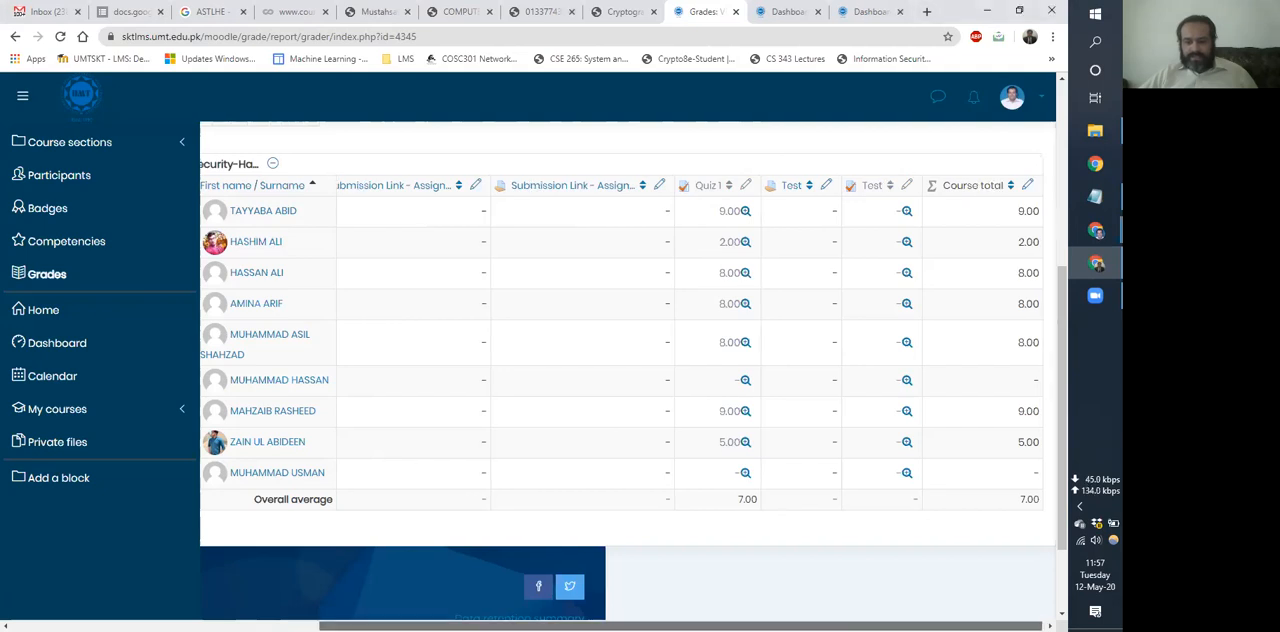
Open the course's grade export as an OpenDocument spreadsheet, expand the export format options and review the grade items to be included.
scroll(605, 609, "left", 8)
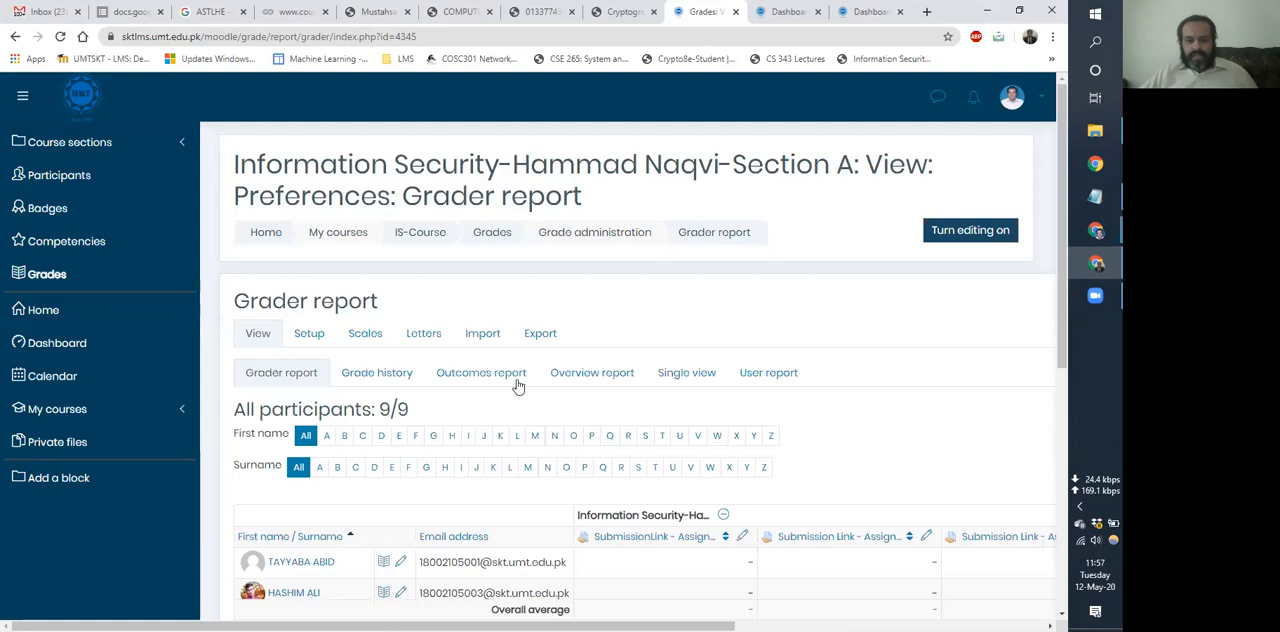
left_click(541, 334)
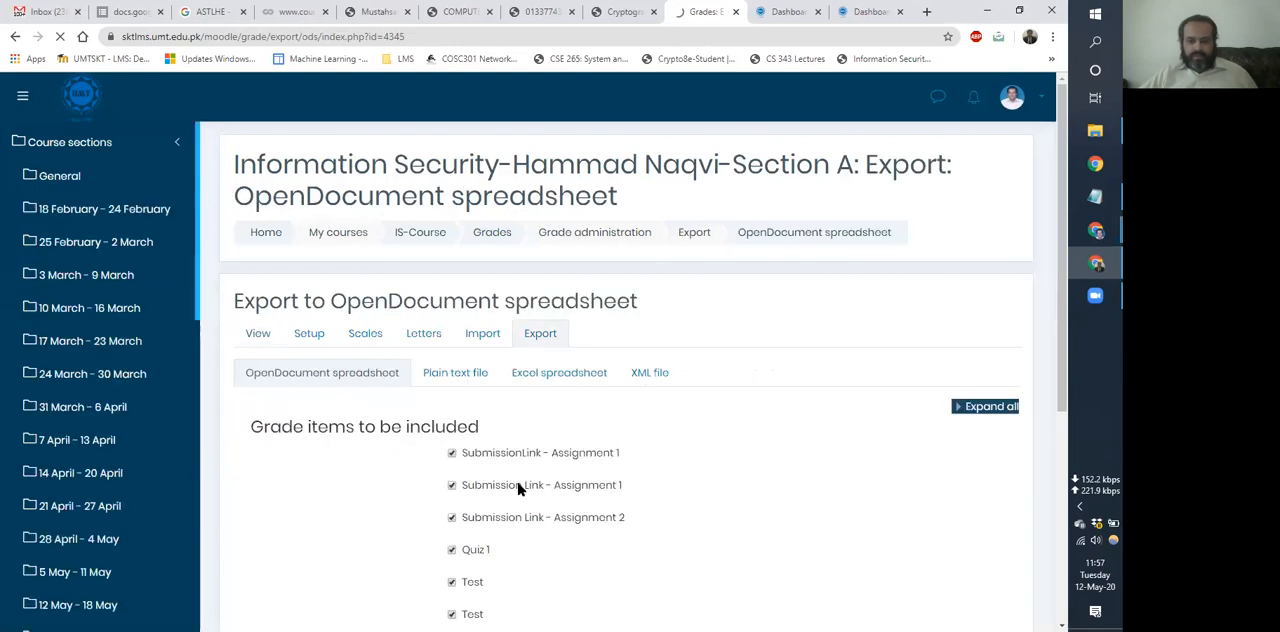
scroll(515, 450, "down", 2)
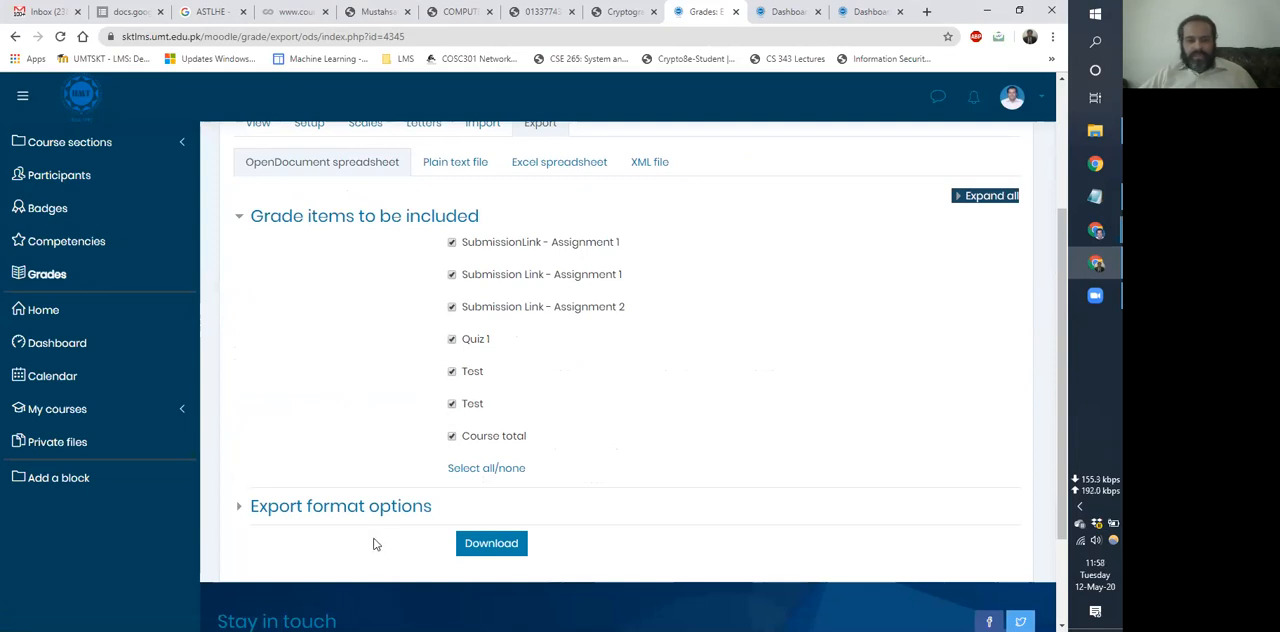
left_click(338, 505)
scroll(352, 503, "down", 1)
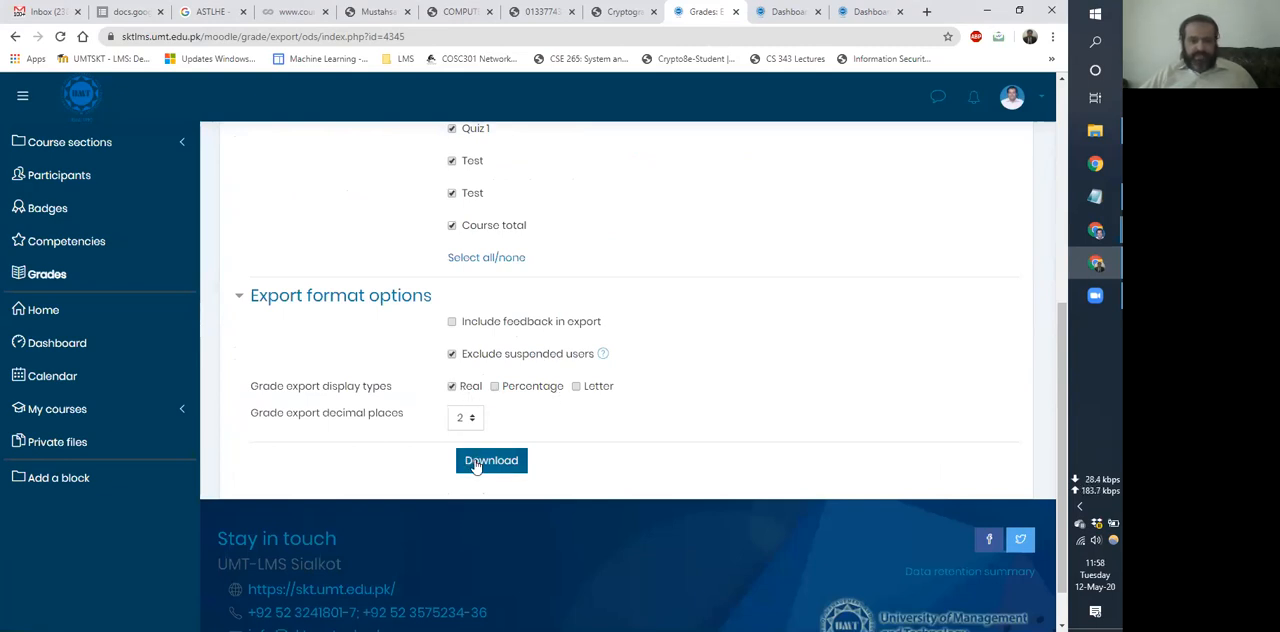
scroll(477, 466, "up", 3)
scroll(477, 466, "down", 2)
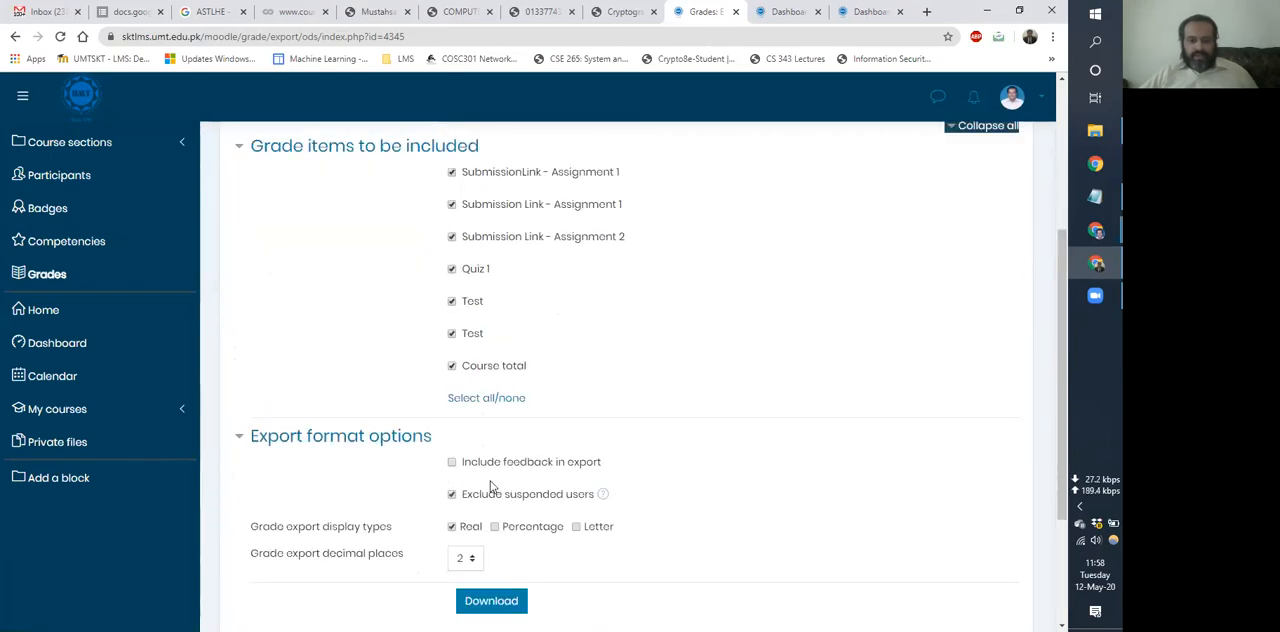
scroll(490, 487, "up", 3)
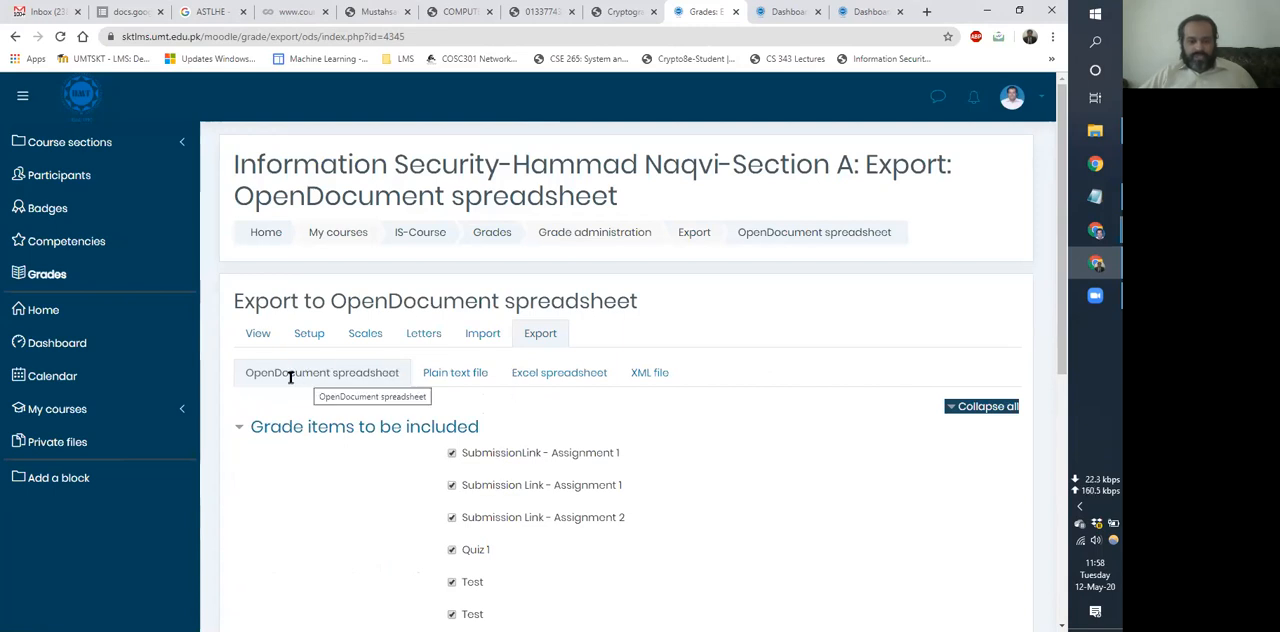
Switch the grade export to Excel spreadsheet, expand its export format options and review them.
left_click(562, 375)
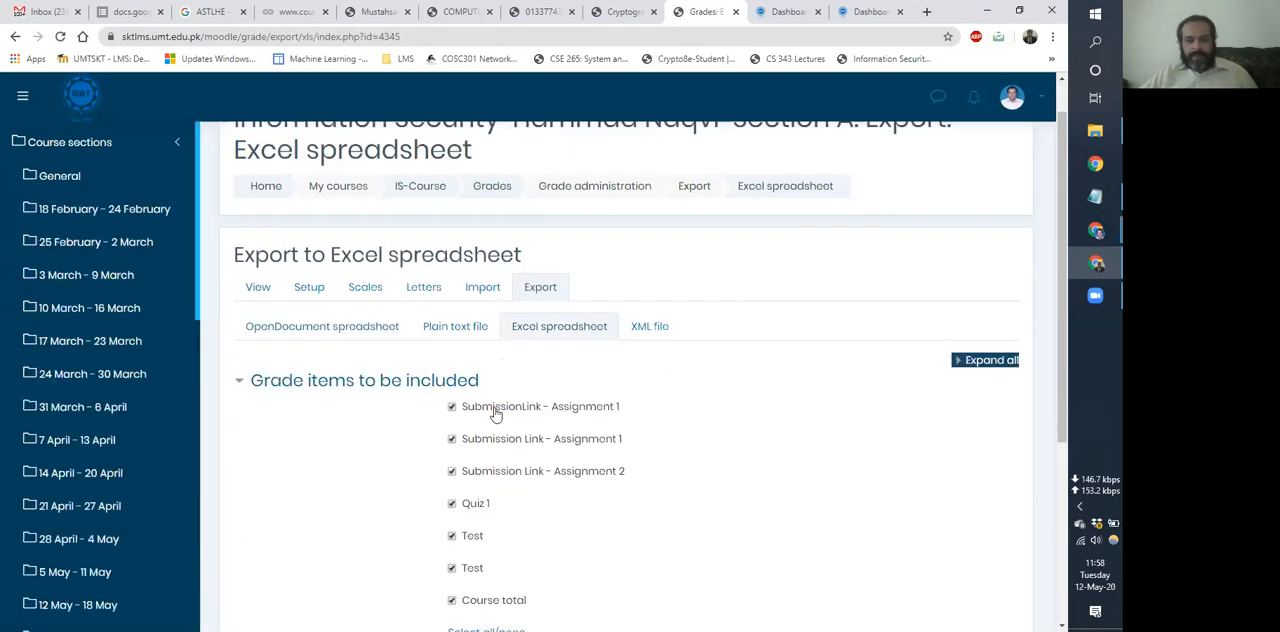
scroll(495, 415, "down", 4)
left_click(409, 397)
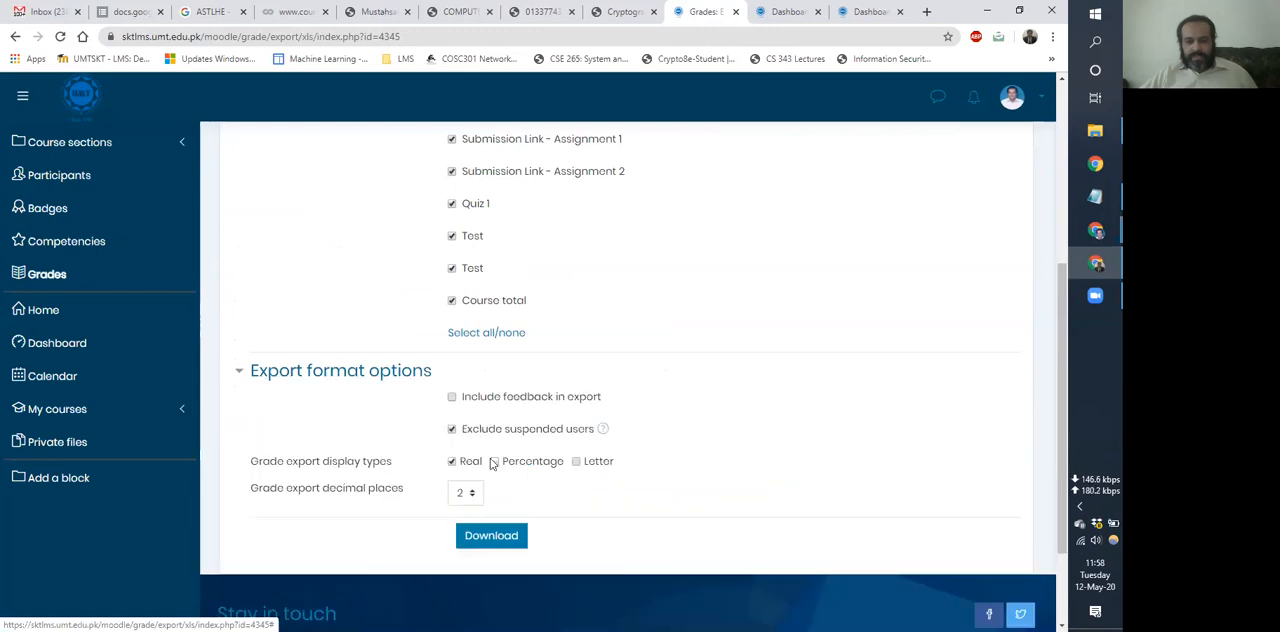
scroll(520, 535, "up", 4)
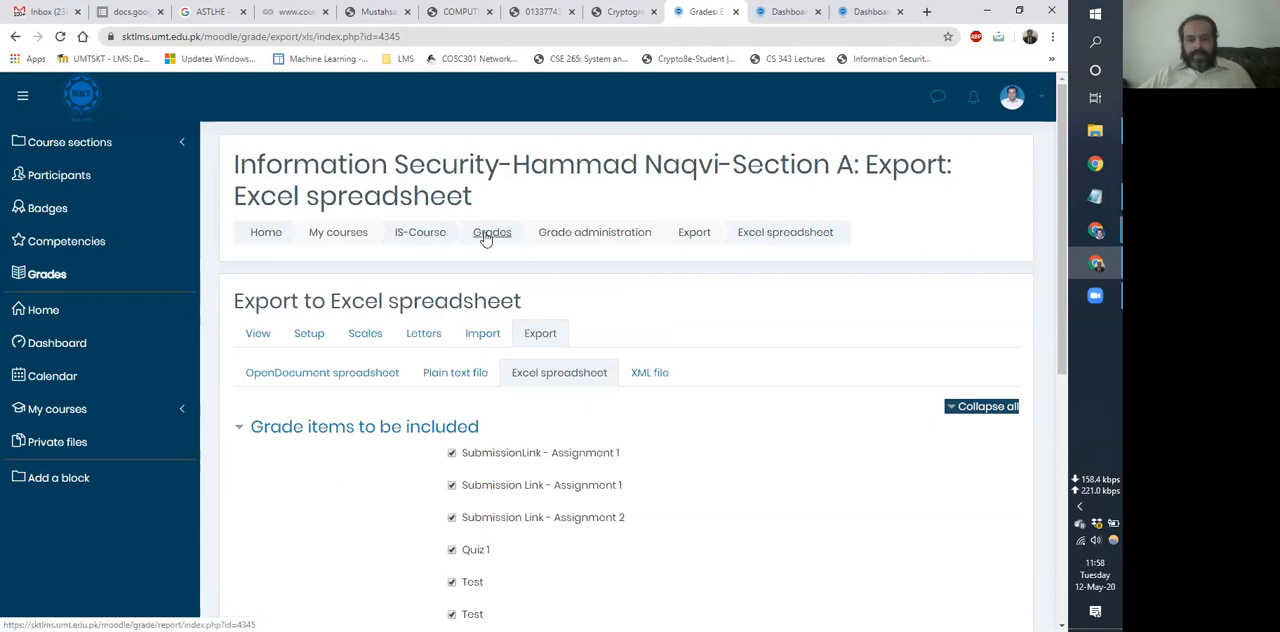
Return to the IS-Course page and open the attempts report of Quiz 1 in the 24 March - 30 March section.
left_click(424, 238)
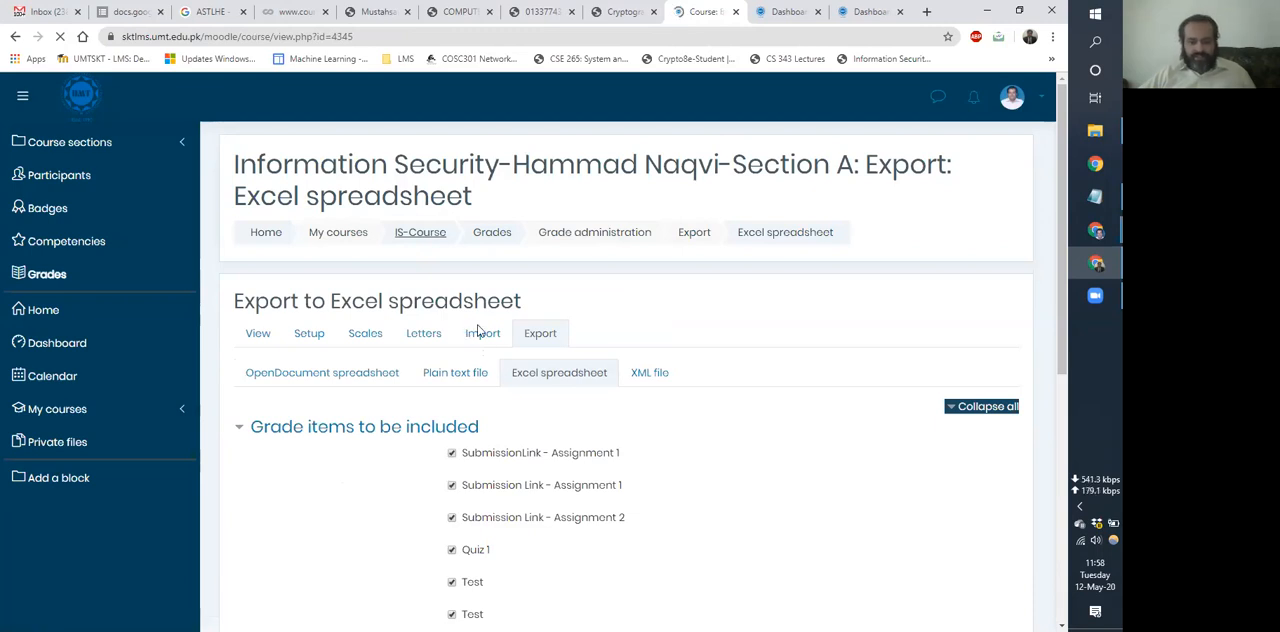
scroll(486, 345, "down", 8)
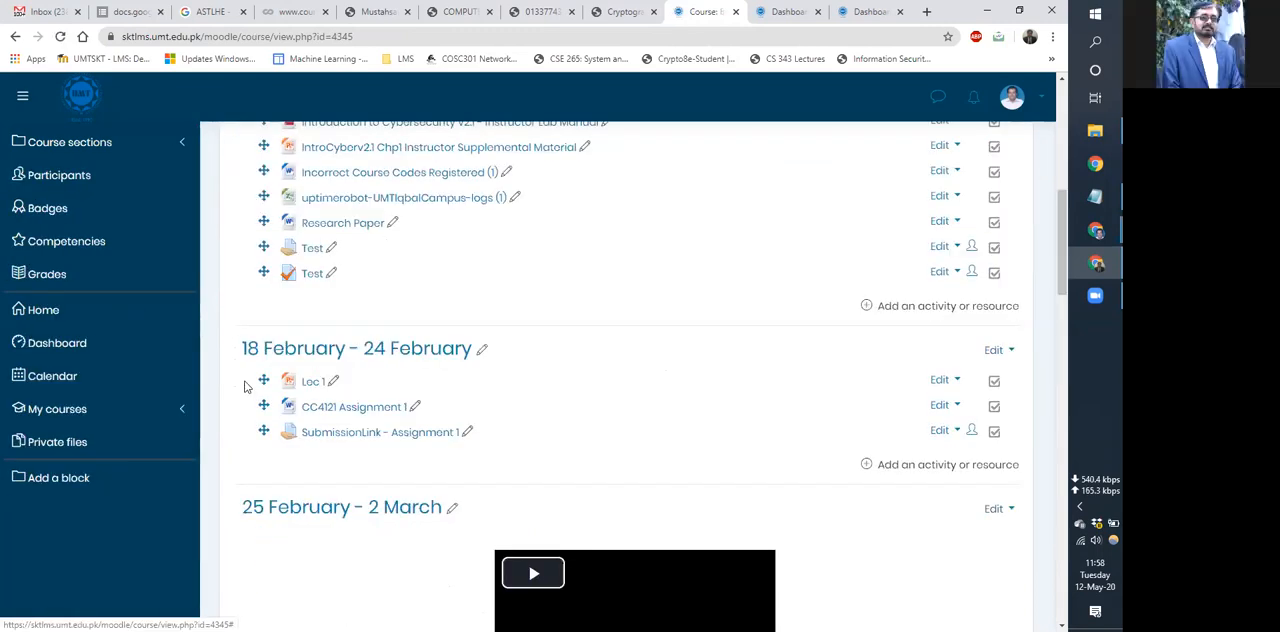
scroll(250, 388, "down", 3)
scroll(254, 388, "down", 4)
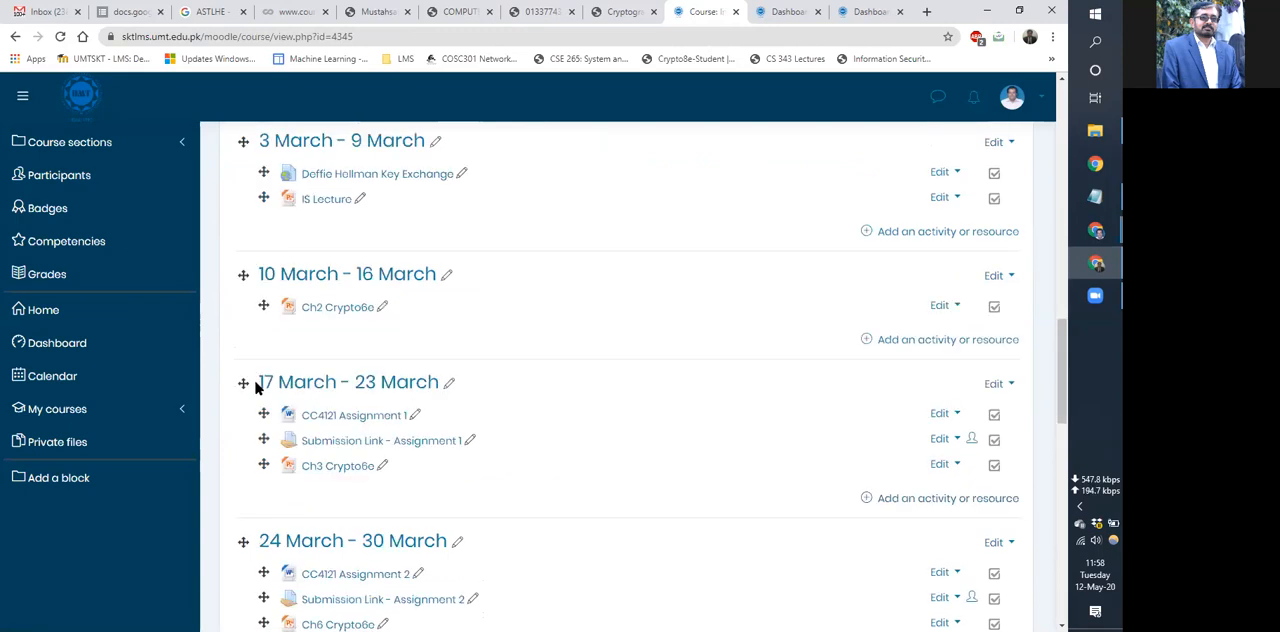
scroll(257, 375, "down", 2)
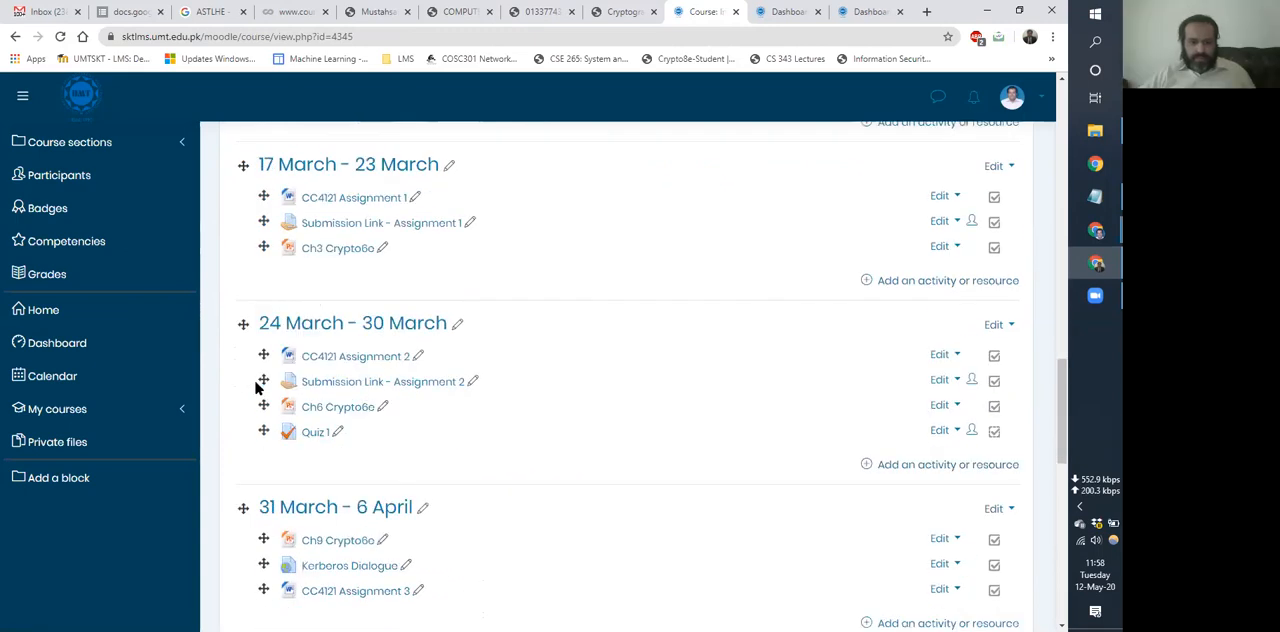
scroll(477, 363, "down", 2)
left_click(316, 292)
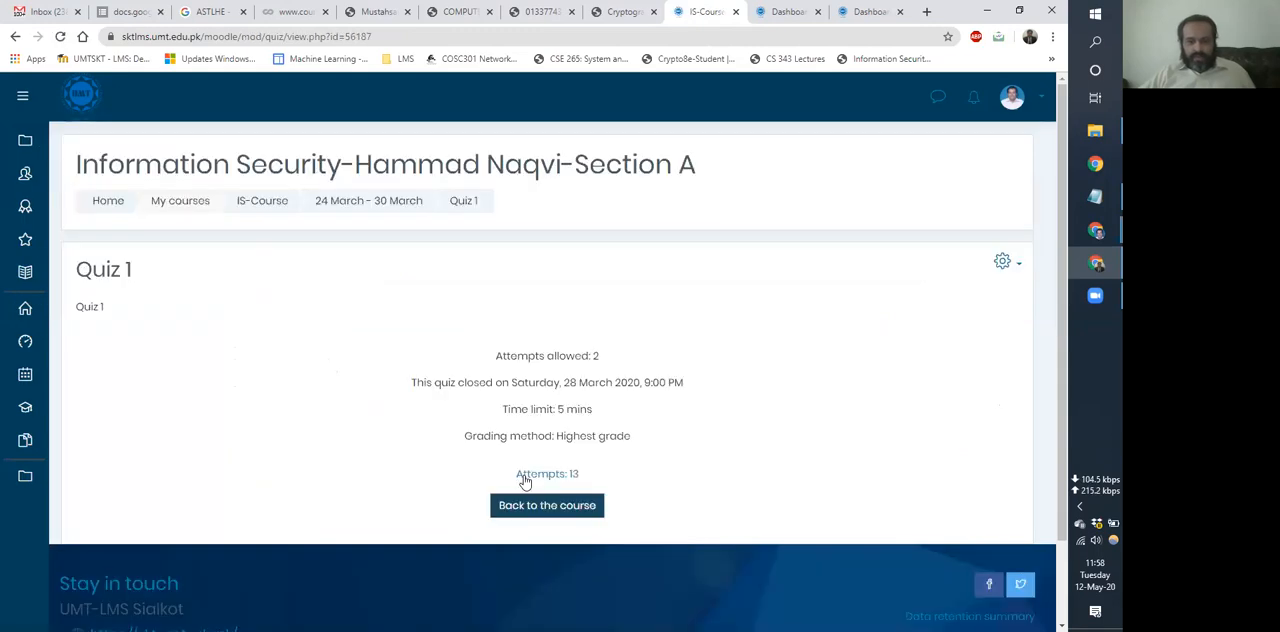
left_click(524, 478)
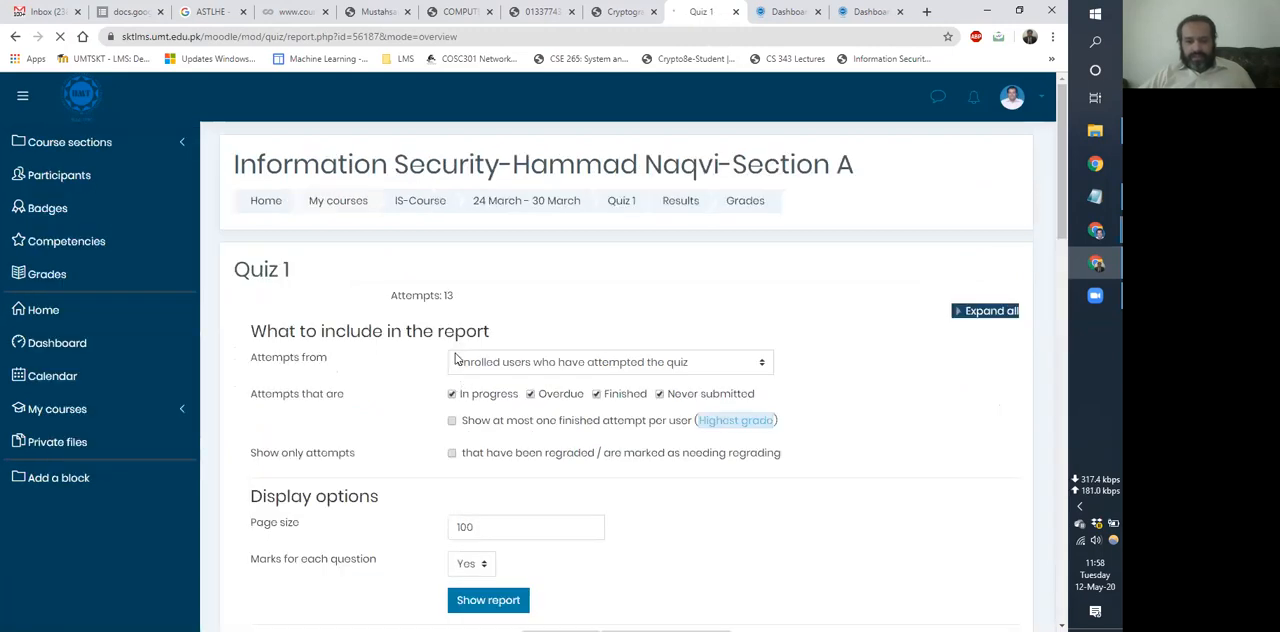
Limit the Quiz 1 report to at most one finished attempt per user, show the report and examine the students' marks per question.
scroll(457, 358, "down", 1)
left_click(452, 351)
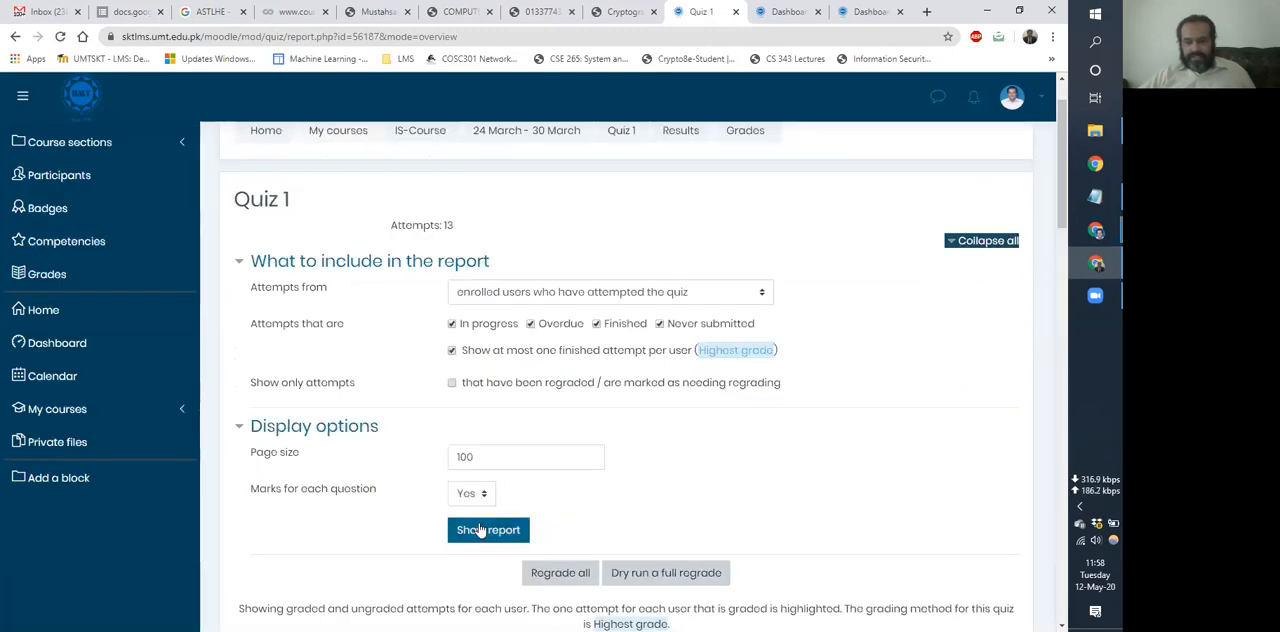
left_click(481, 530)
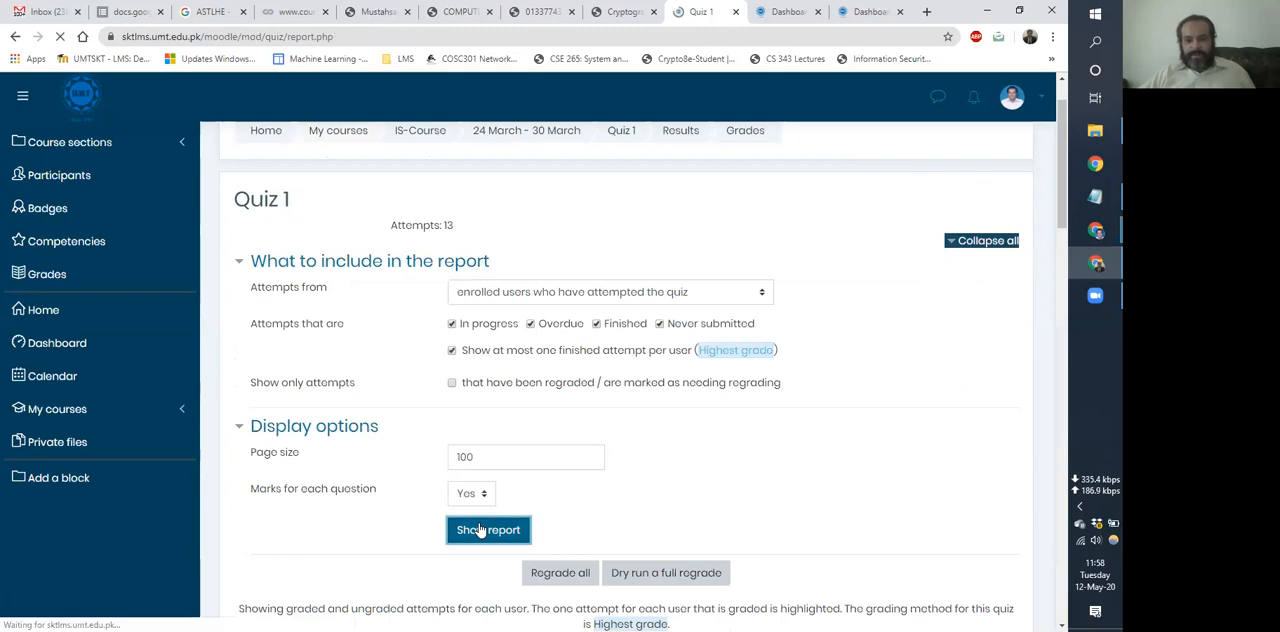
scroll(811, 391, "down", 5)
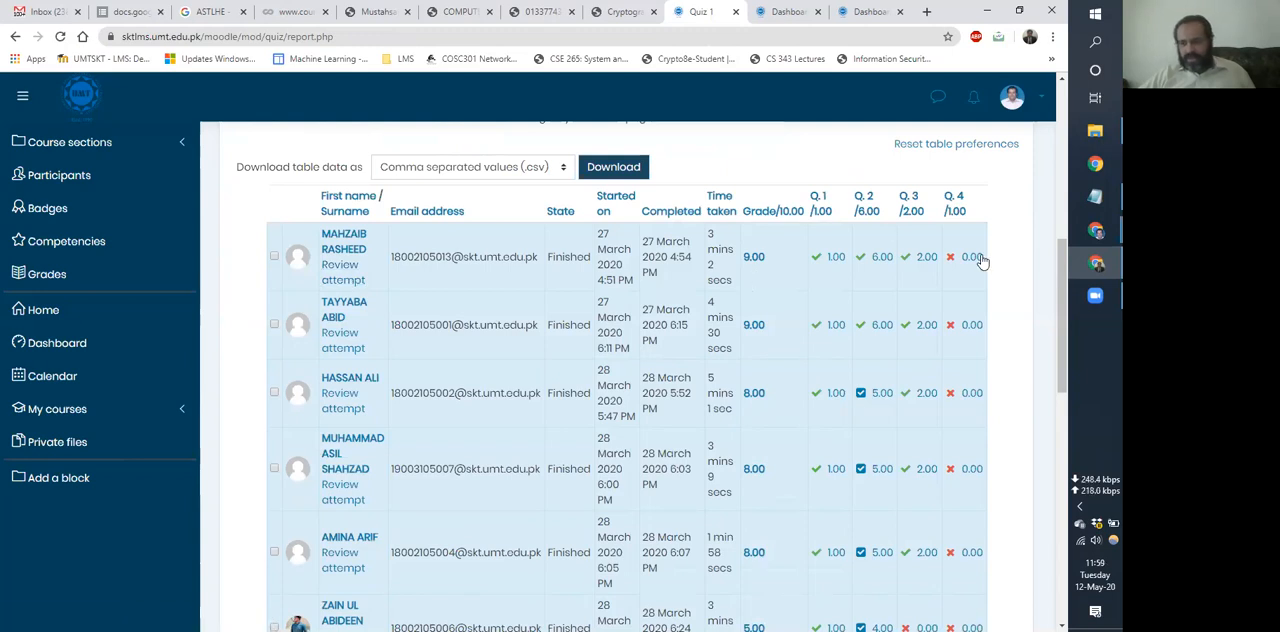
scroll(531, 380, "down", 3)
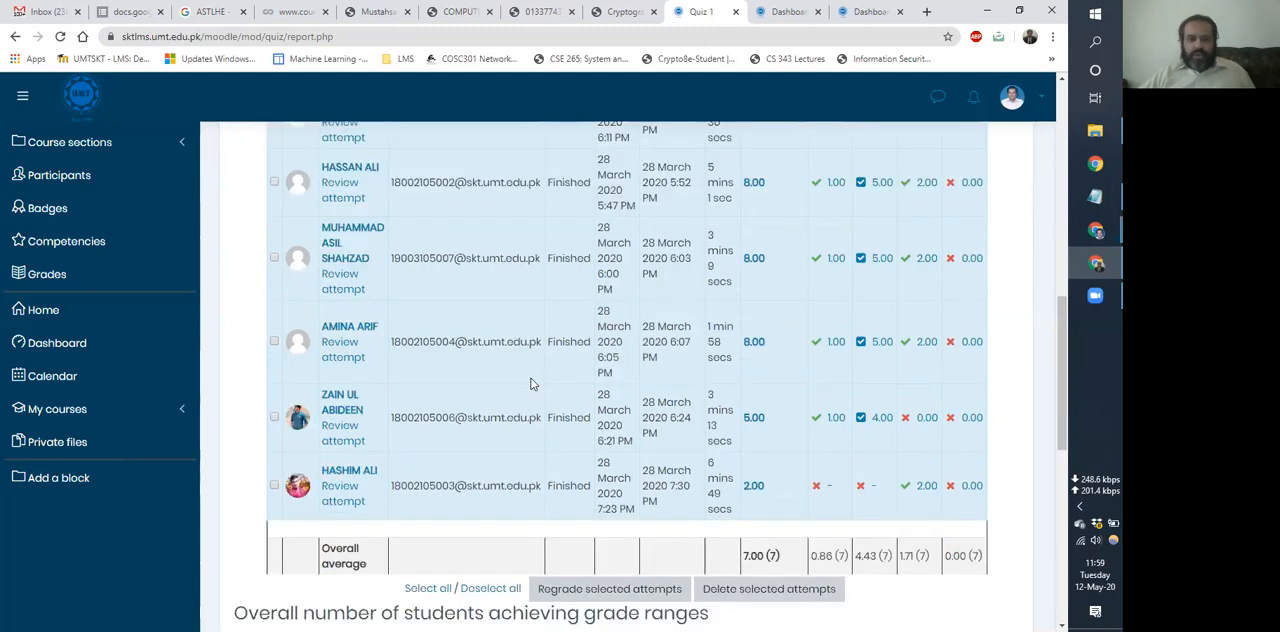
scroll(432, 250, "up", 3)
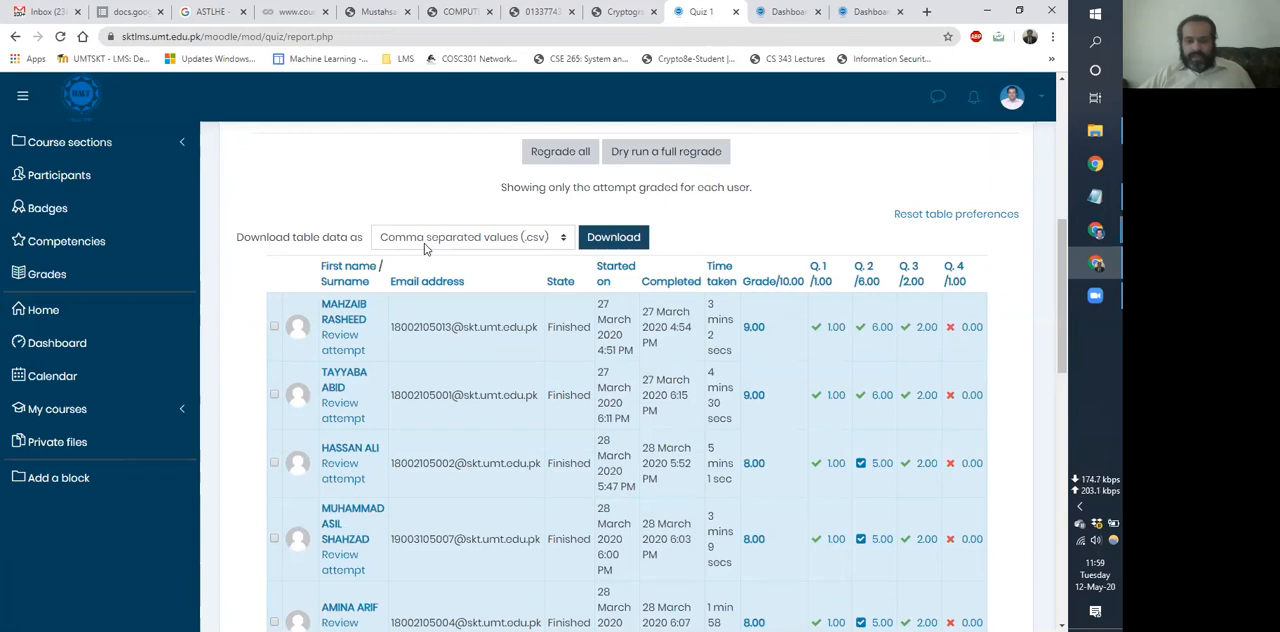
Choose Microsoft Excel (.xlsx) as the download format for the Quiz 1 results table.
left_click(424, 247)
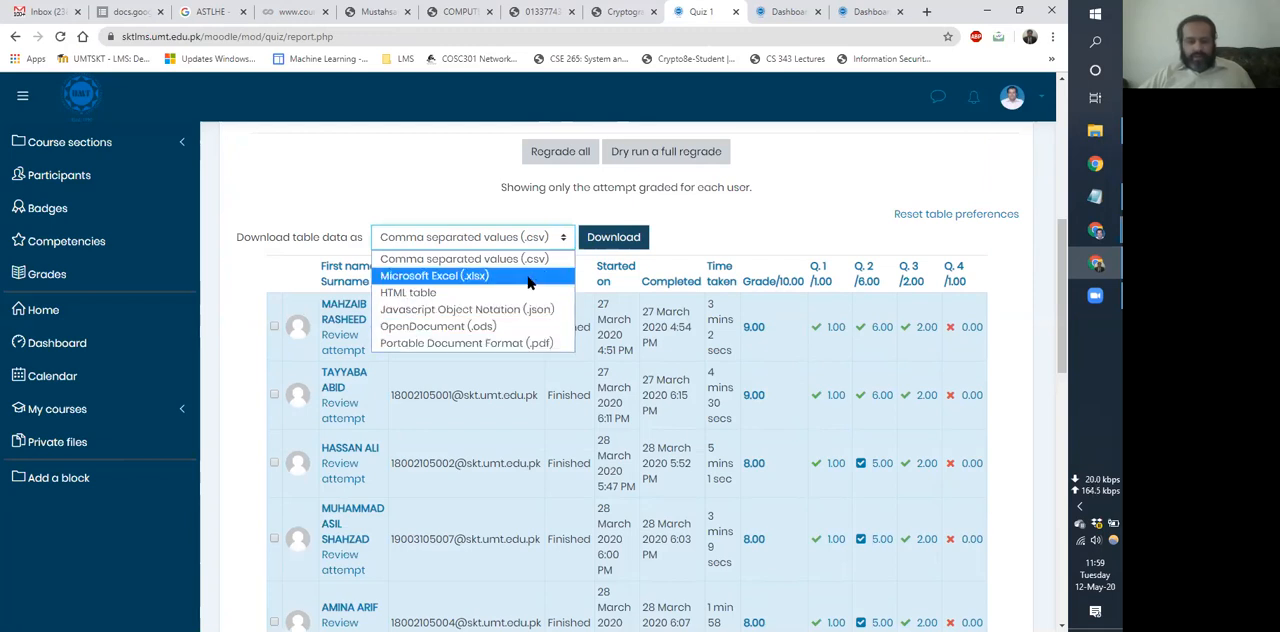
left_click(620, 241)
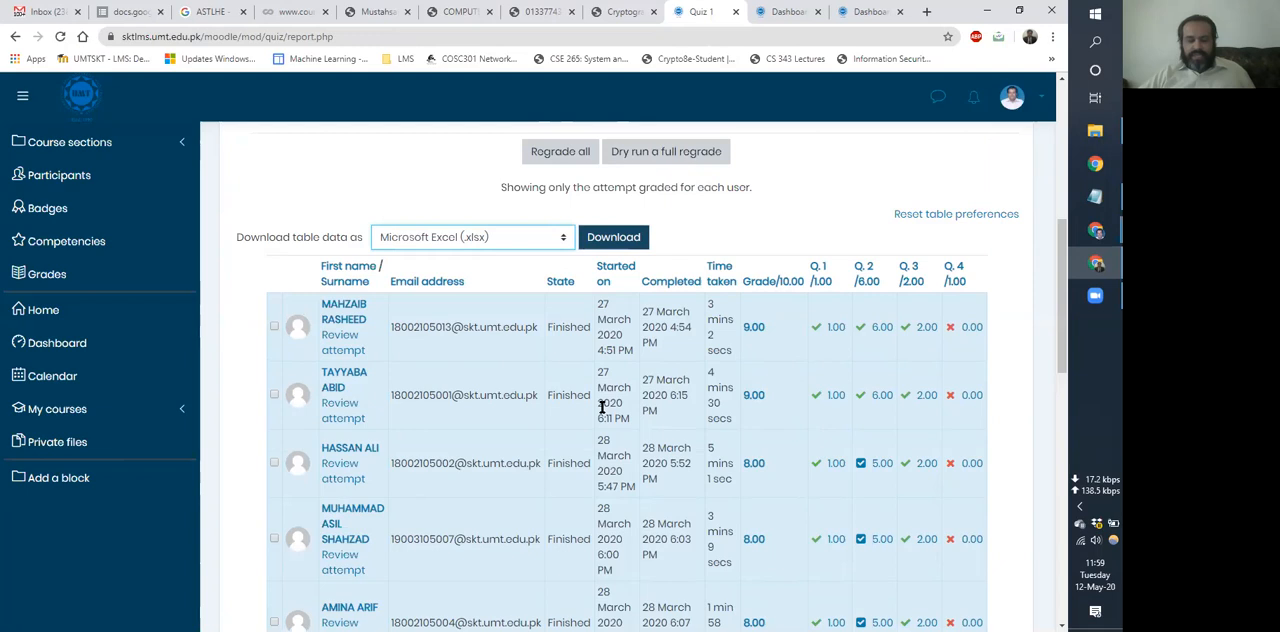
scroll(601, 407, "up", 3)
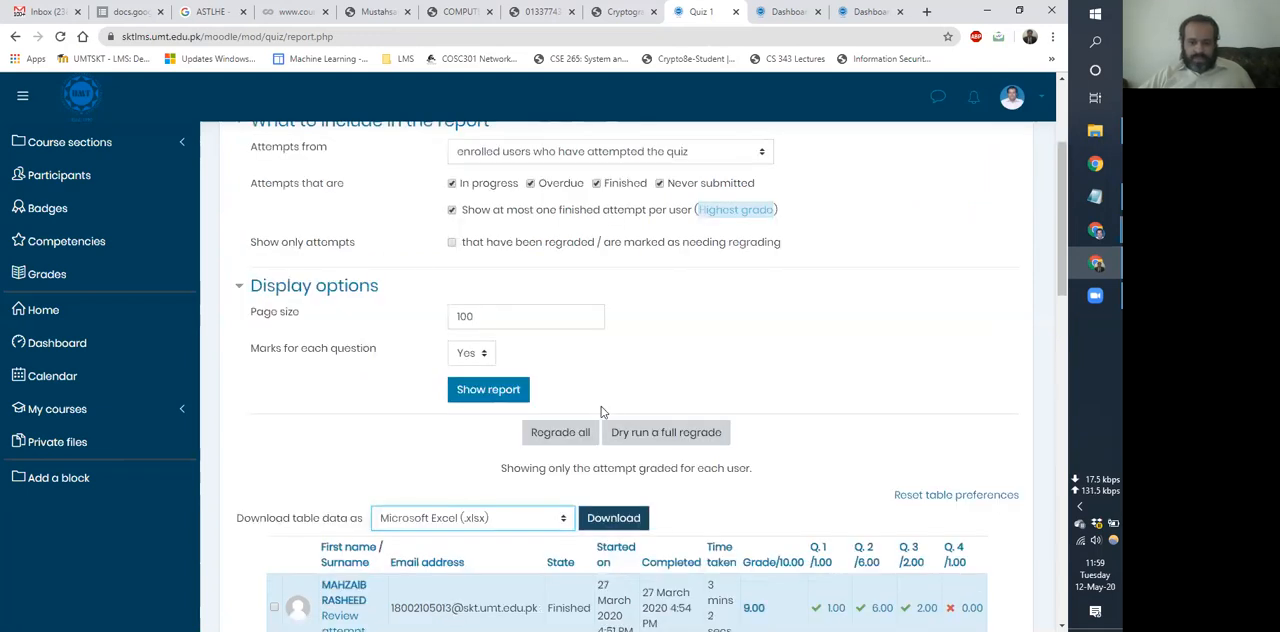
scroll(420, 271, "up", 2)
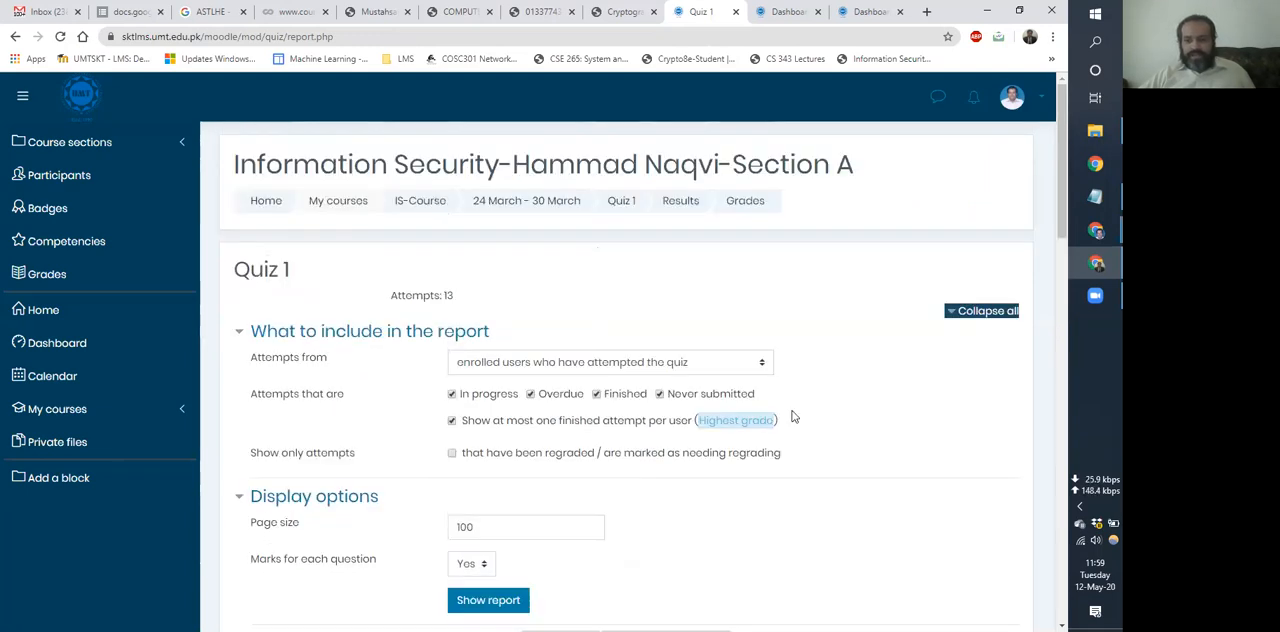
Return to the IS-Course page and check the session's topic list in Notepad for the remaining topics.
left_click(1094, 199)
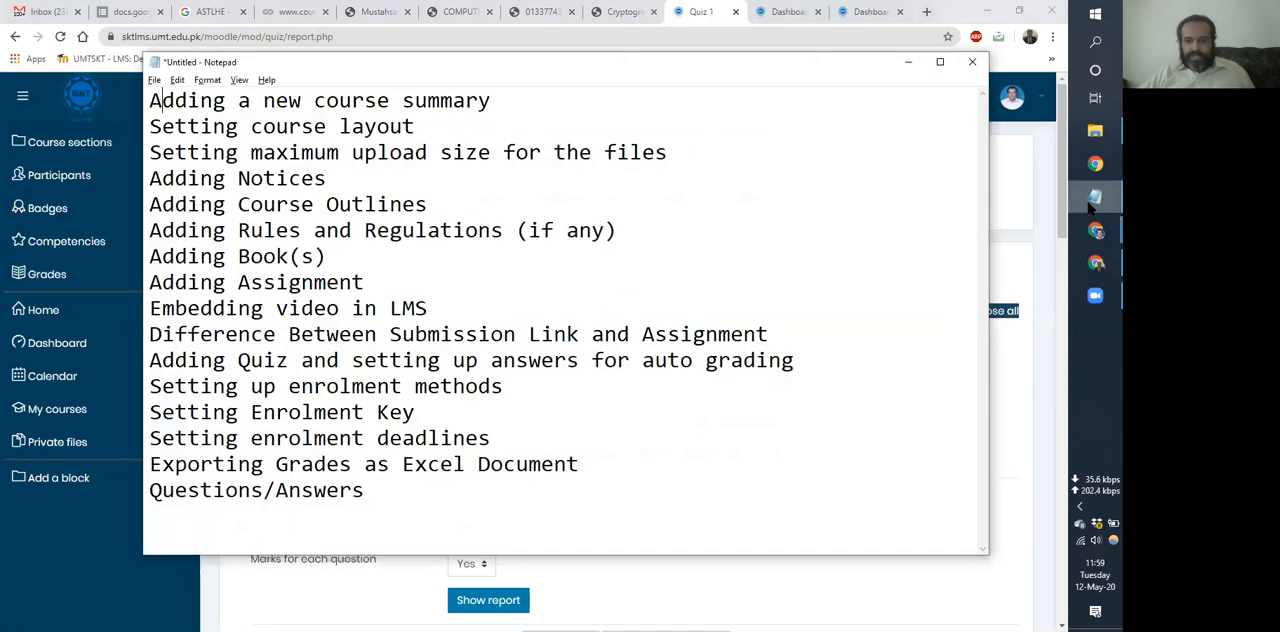
left_click(1094, 199)
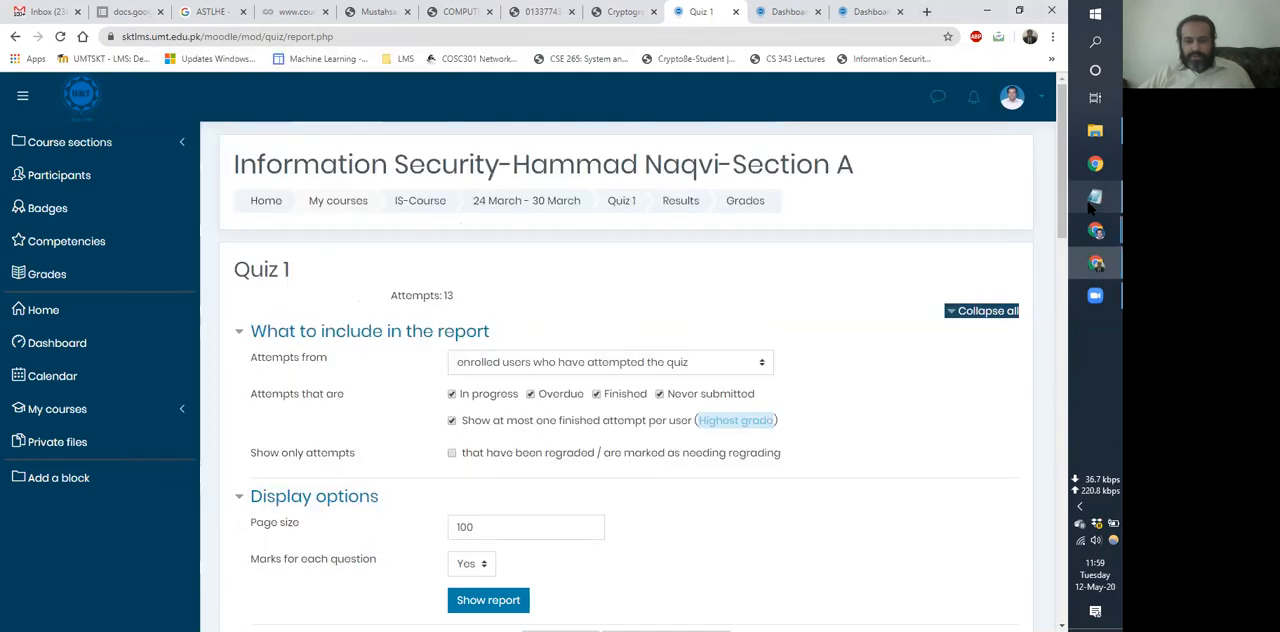
left_click(392, 207)
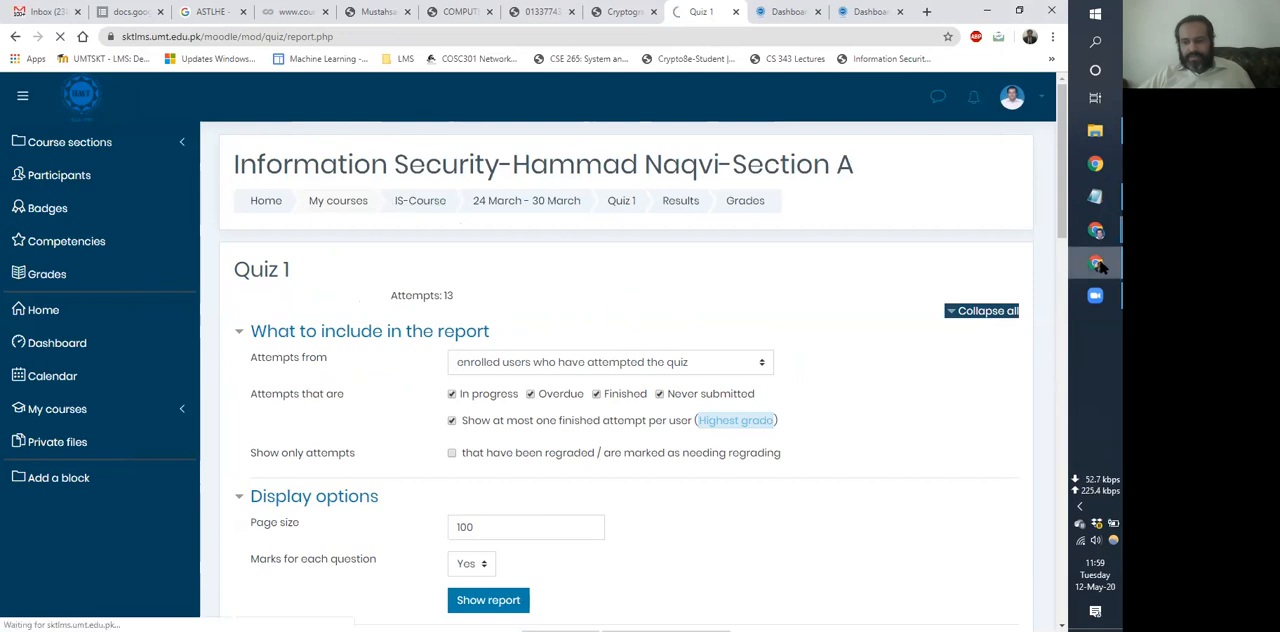
left_click(1093, 205)
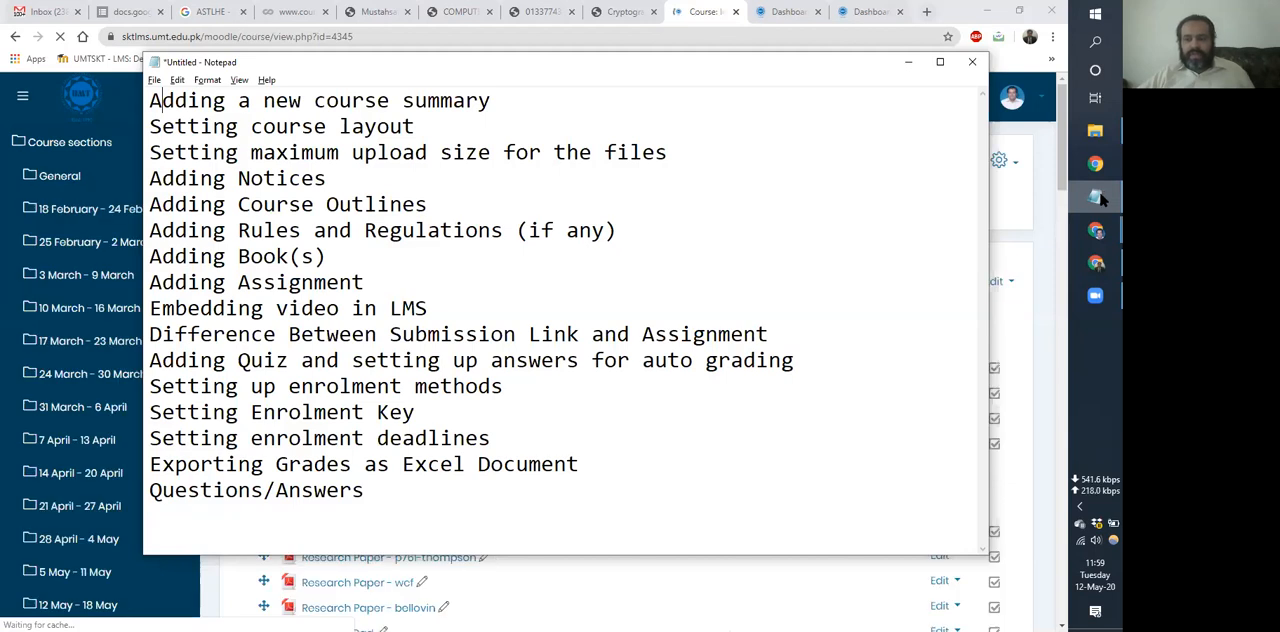
left_click(1097, 198)
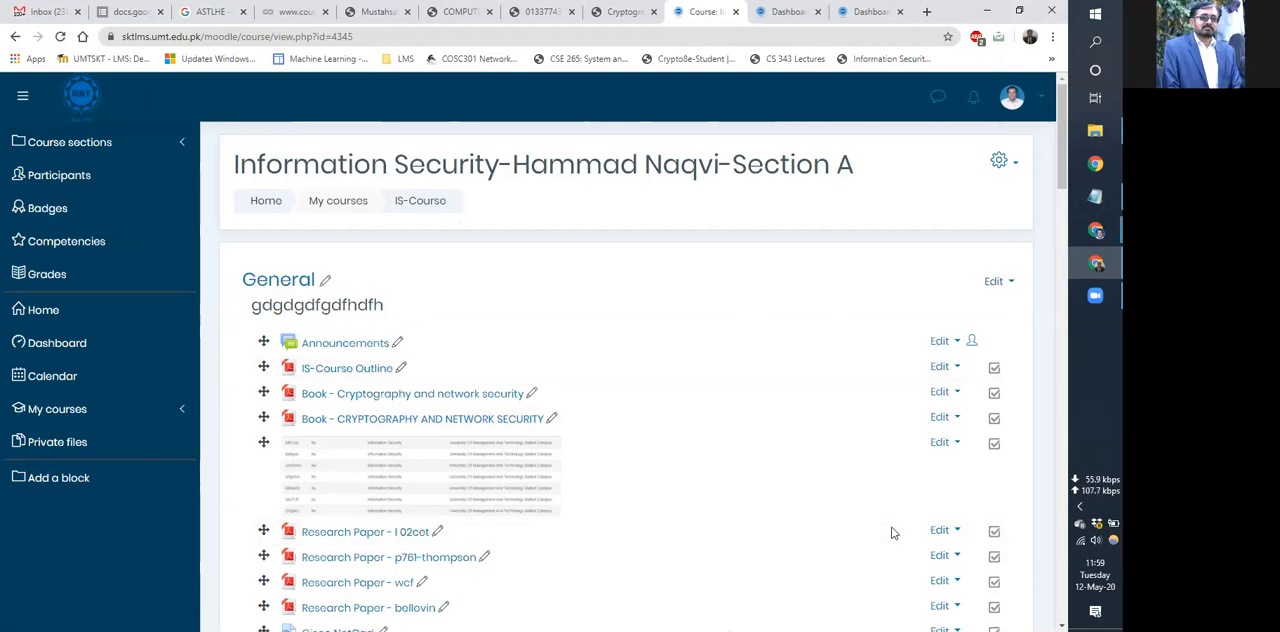
Open the full course administration page of IS-Course and look through its settings, reports, badges and question bank links.
scroll(893, 532, "down", 2)
scroll(990, 180, "up", 2)
left_click(998, 162)
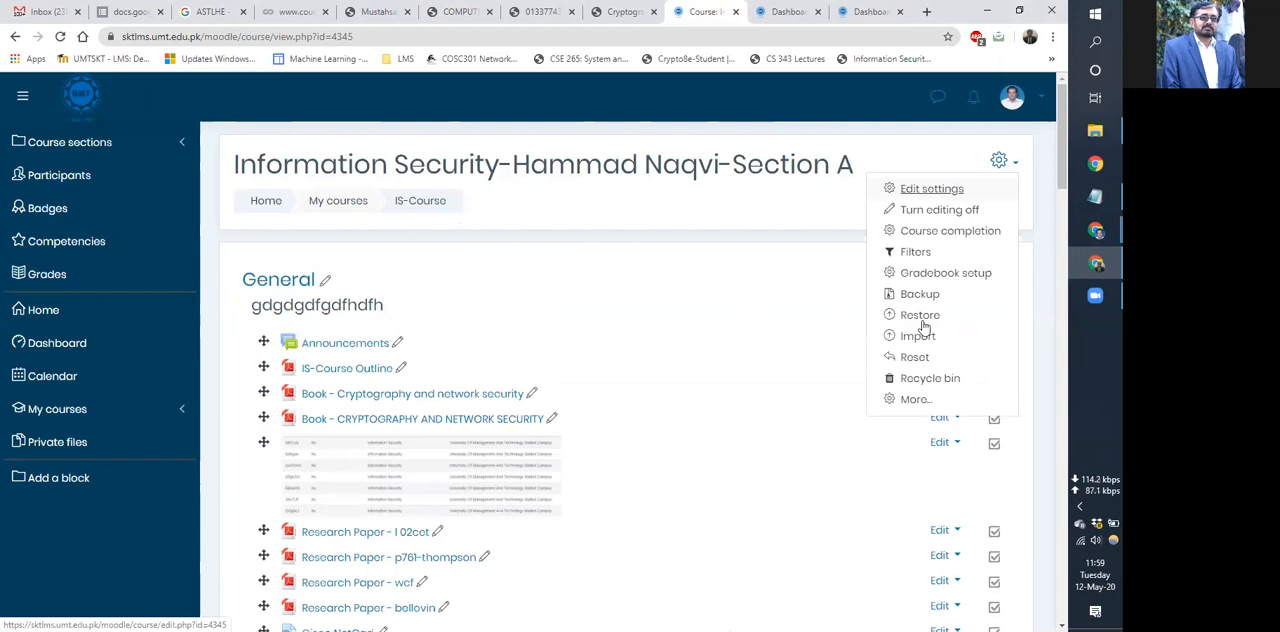
left_click(914, 399)
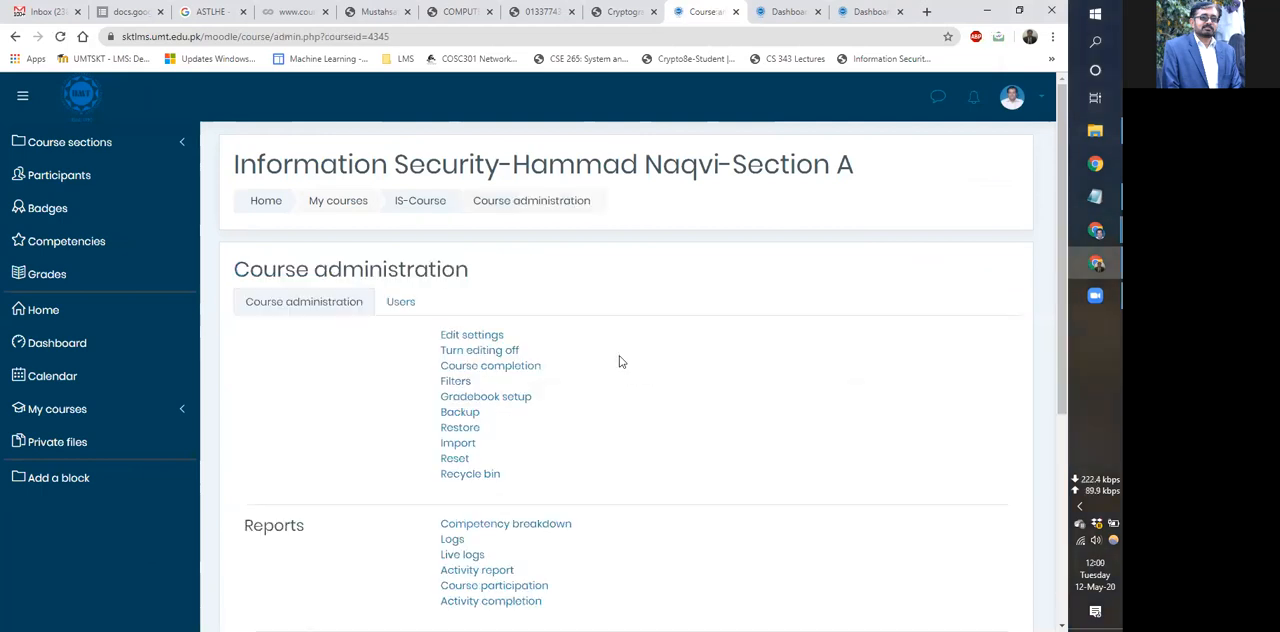
scroll(619, 361, "down", 2)
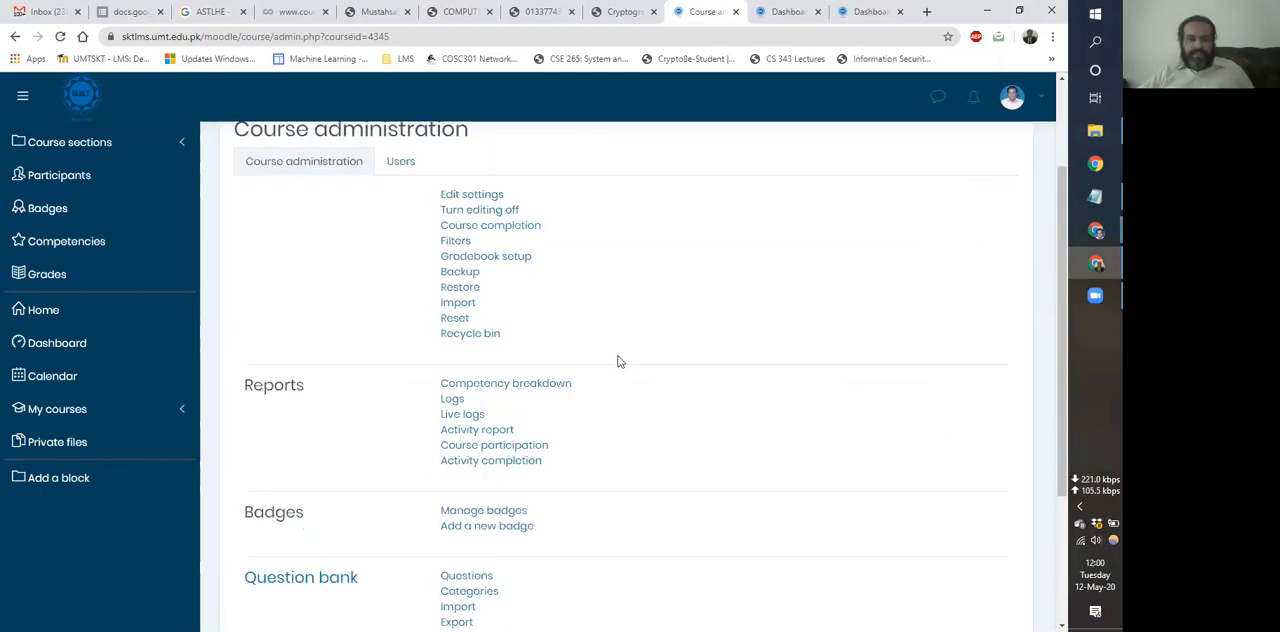
Open the Self enrolment (Student) settings from the course's user administration and review the enrolment key, duration, start date and end date options.
left_click(396, 161)
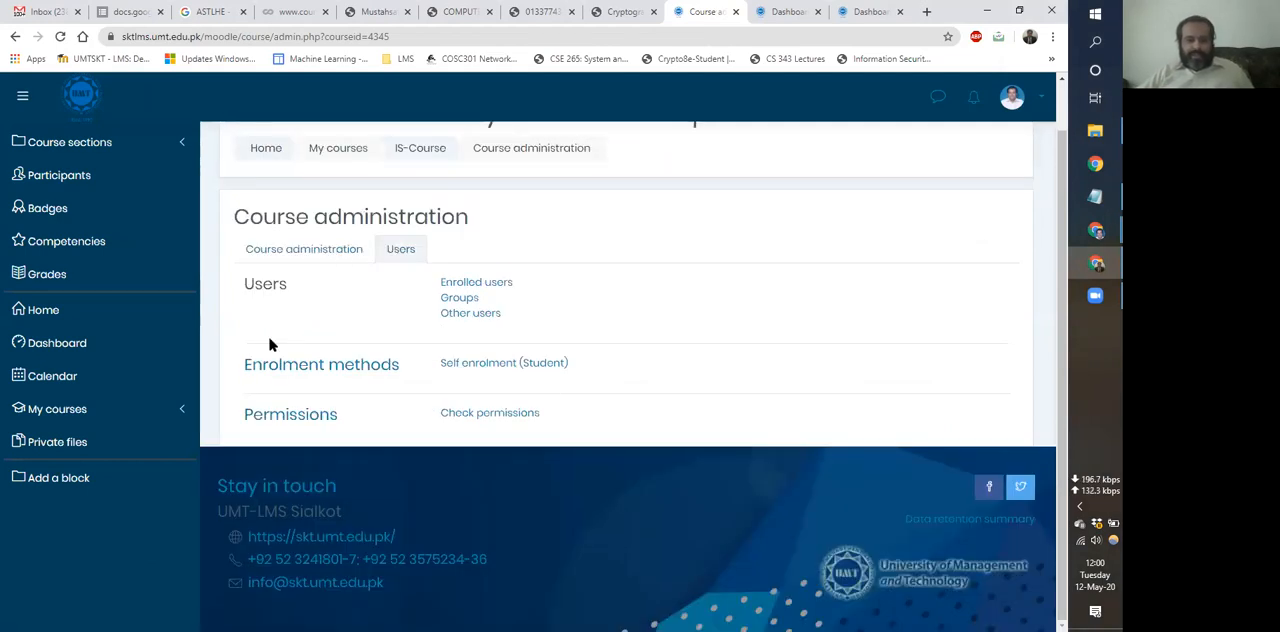
left_click(534, 363)
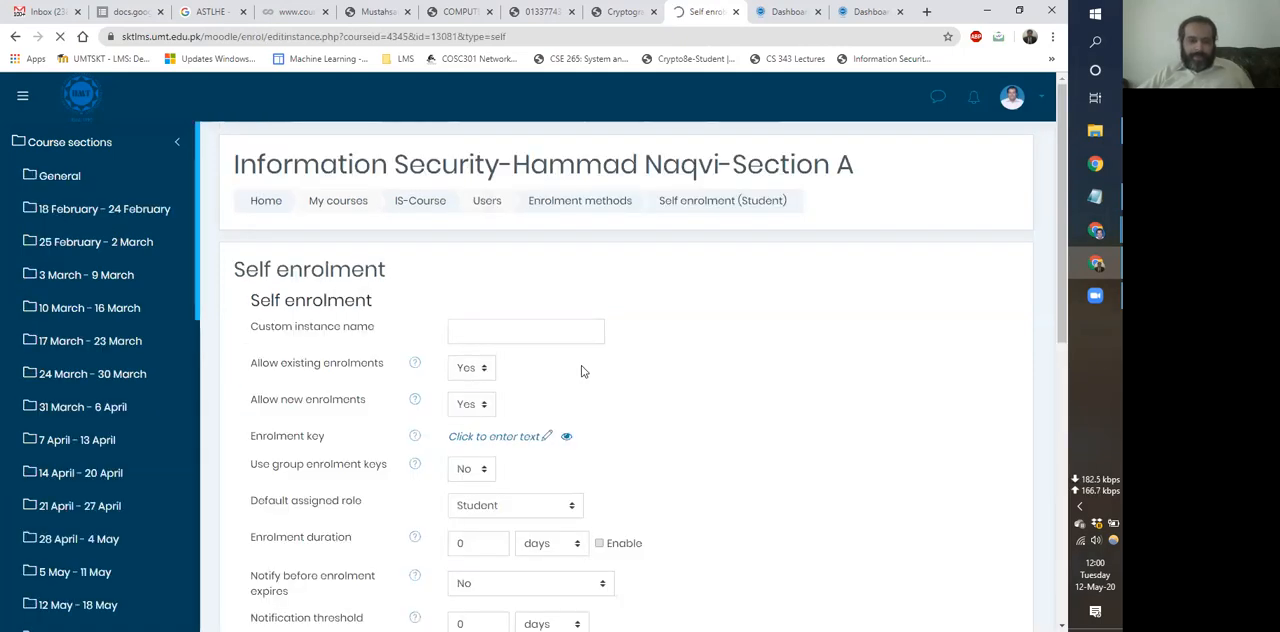
scroll(384, 378, "down", 2)
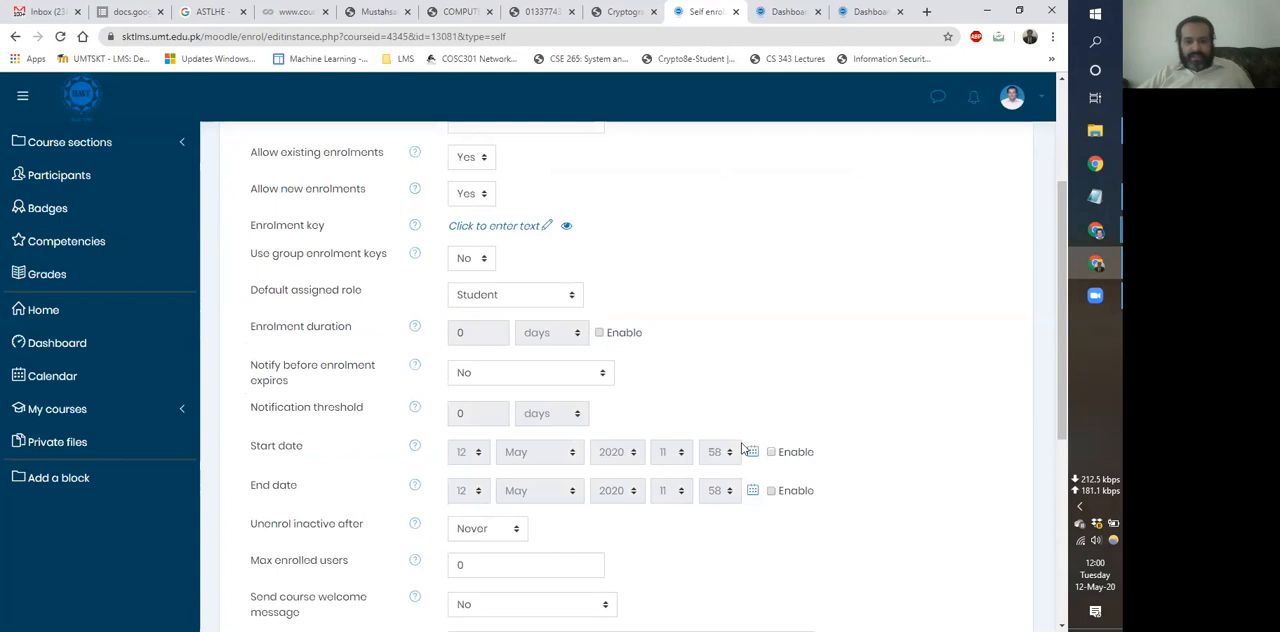
Review the remaining self enrolment options for the Student role and return to the IS-Course page.
scroll(760, 438, "down", 1)
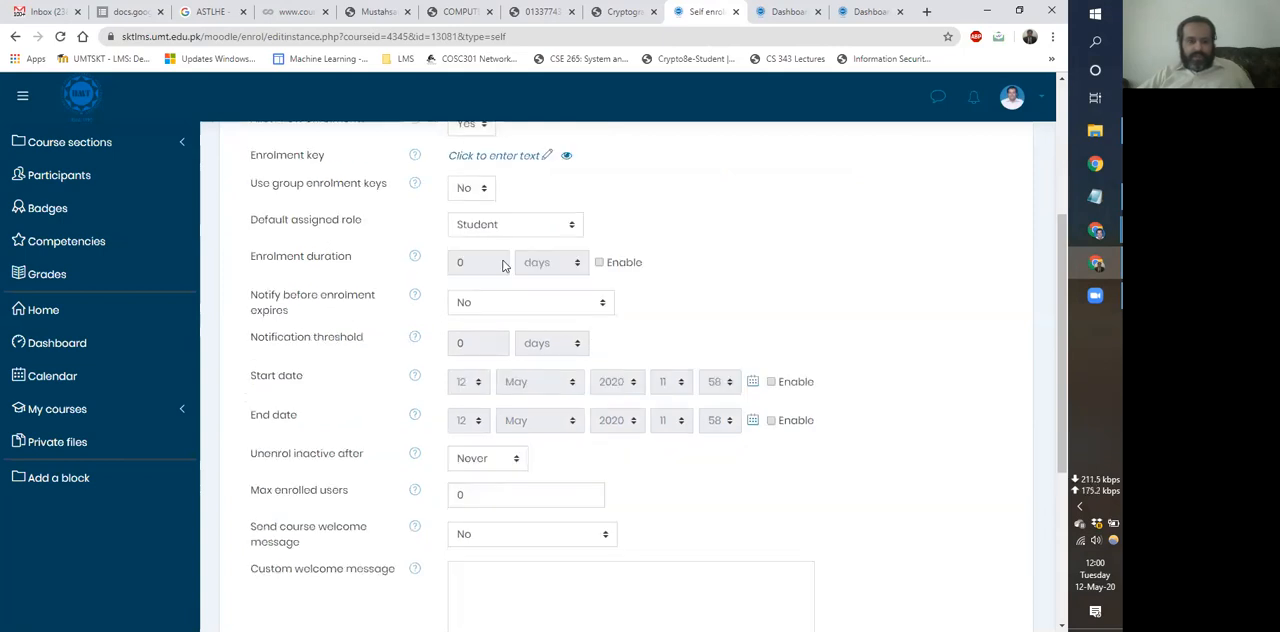
scroll(450, 203, "up", 1)
scroll(497, 312, "up", 1)
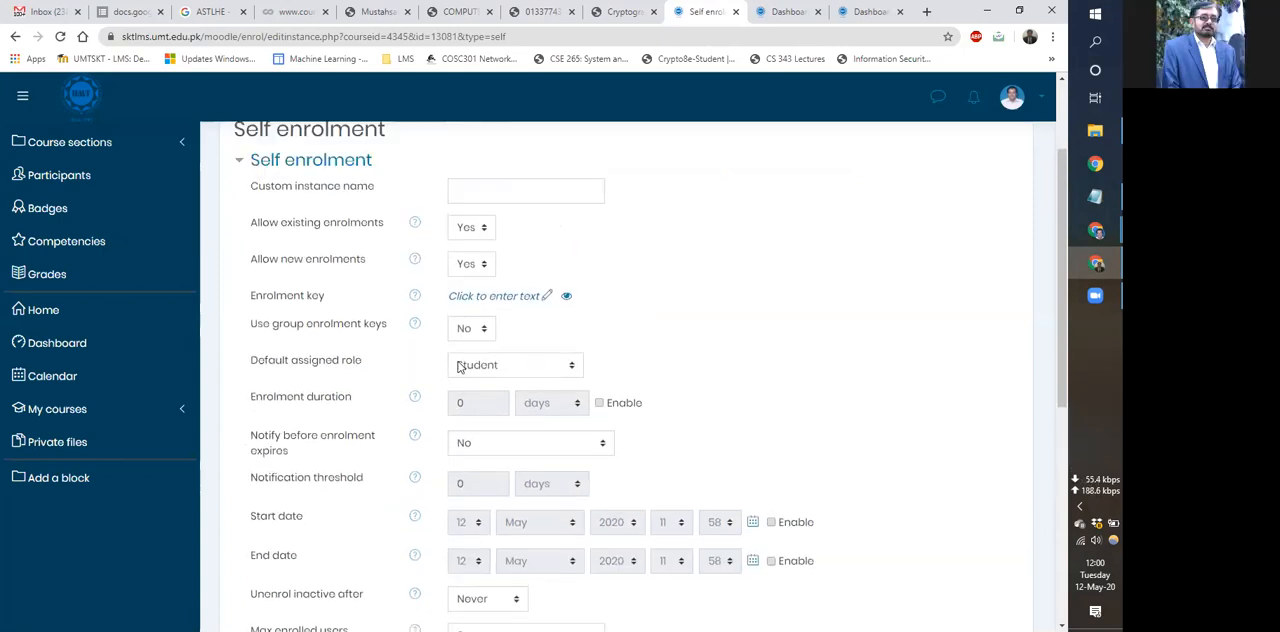
scroll(503, 352, "up", 2)
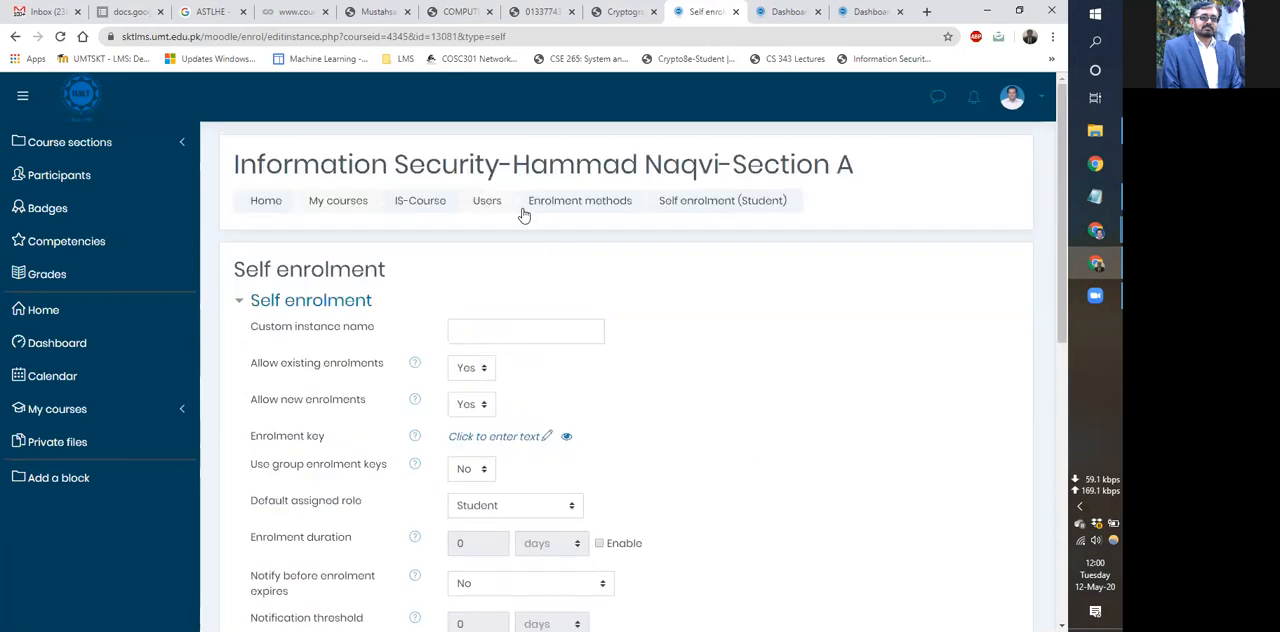
left_click(441, 204)
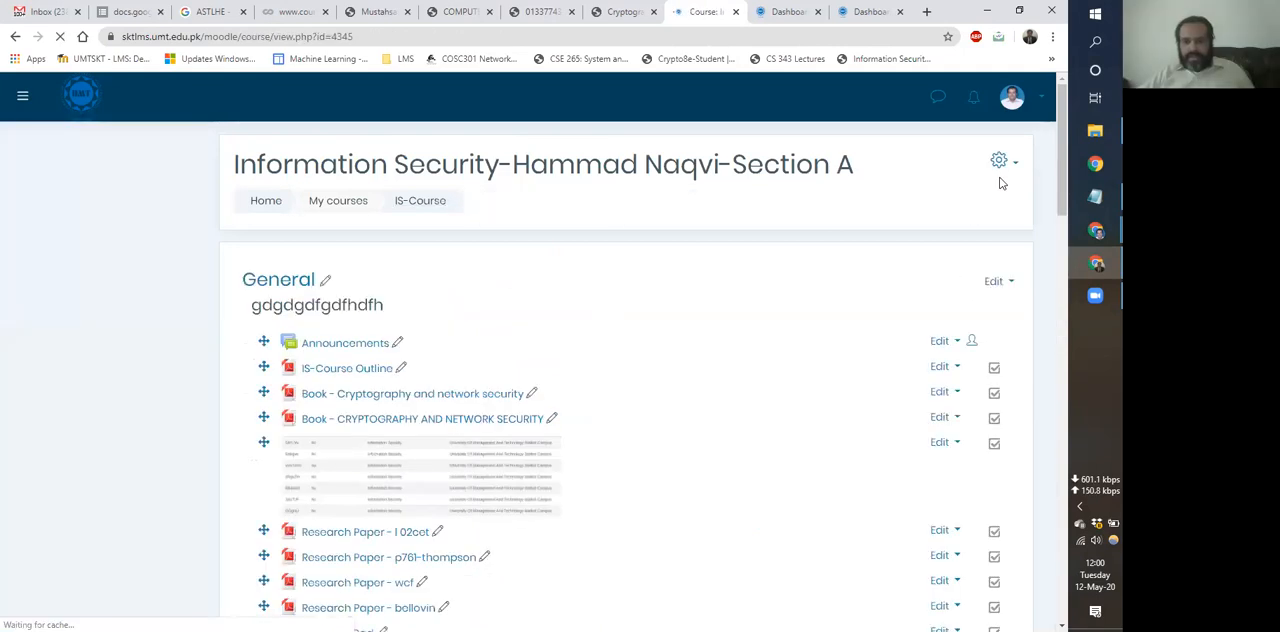
Open the Self enrolment (Student) settings from the user section of the full course administration page.
left_click(1003, 161)
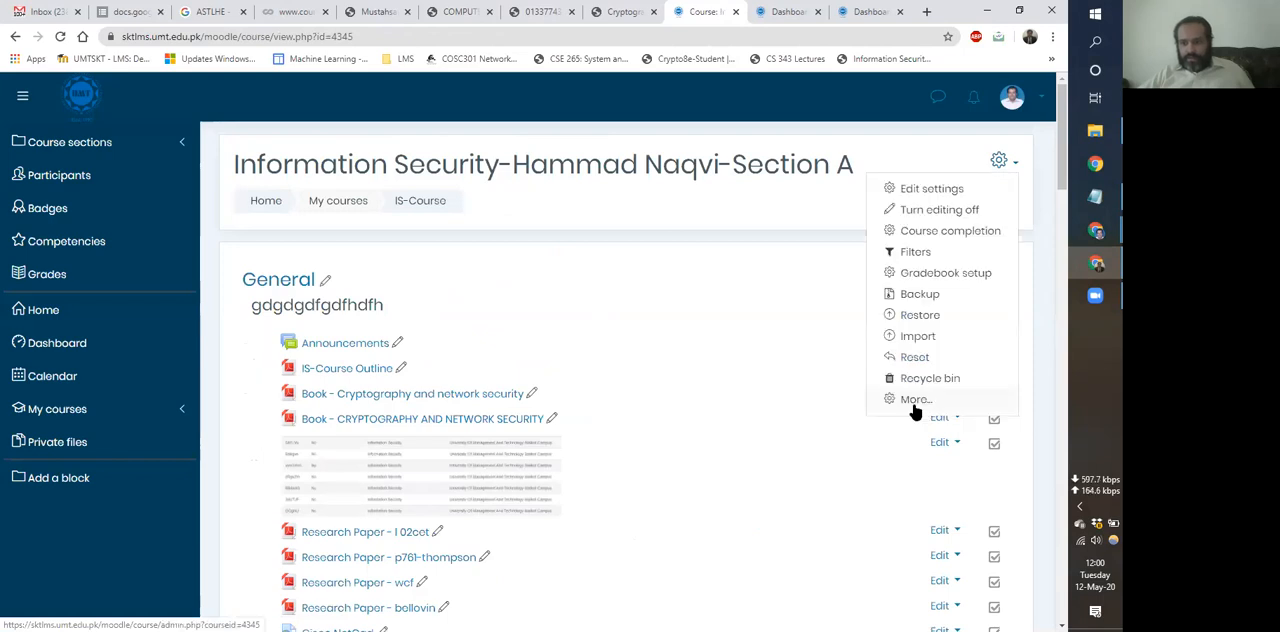
left_click(917, 402)
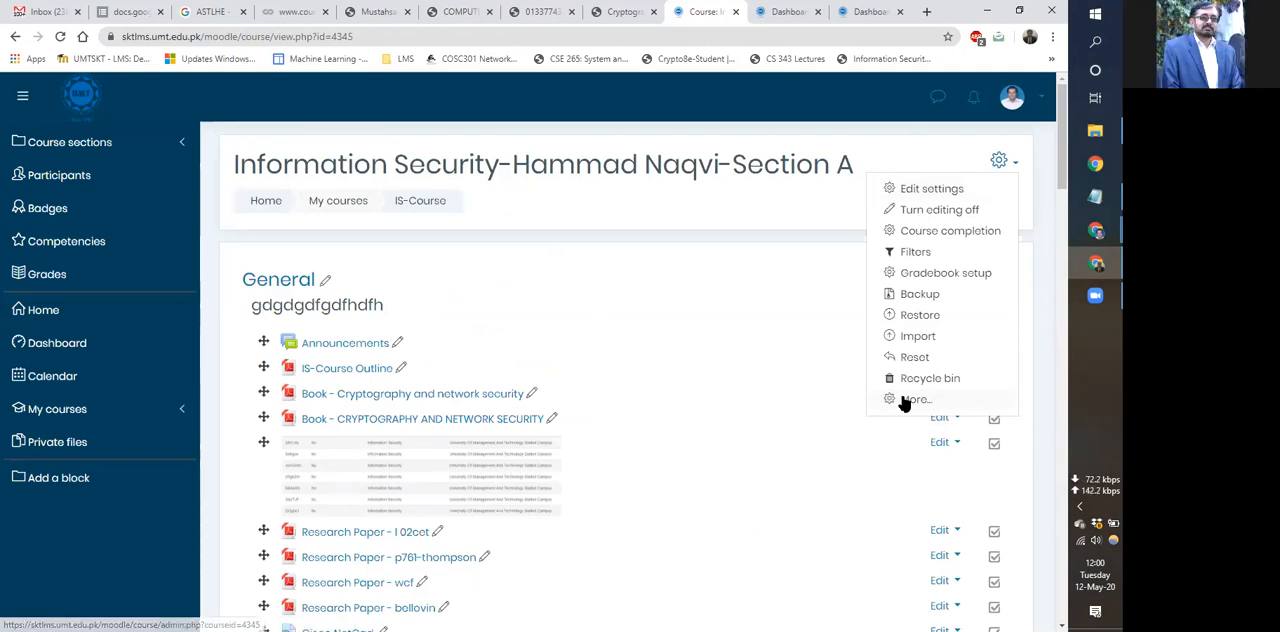
key("Return")
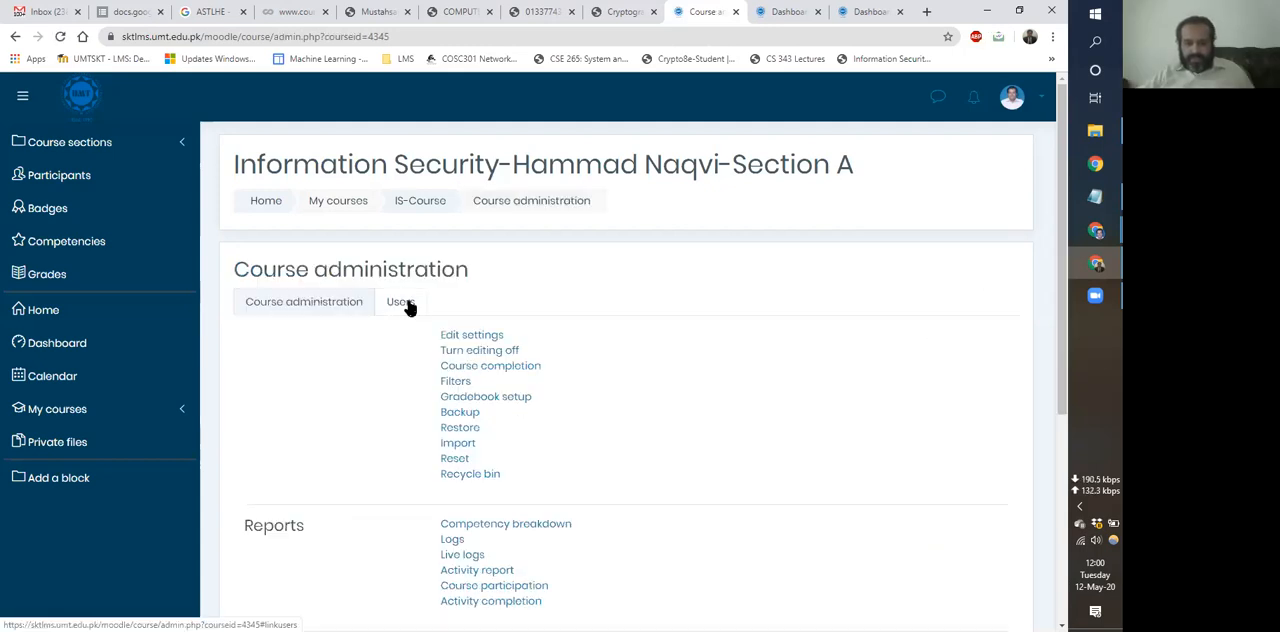
left_click(402, 303)
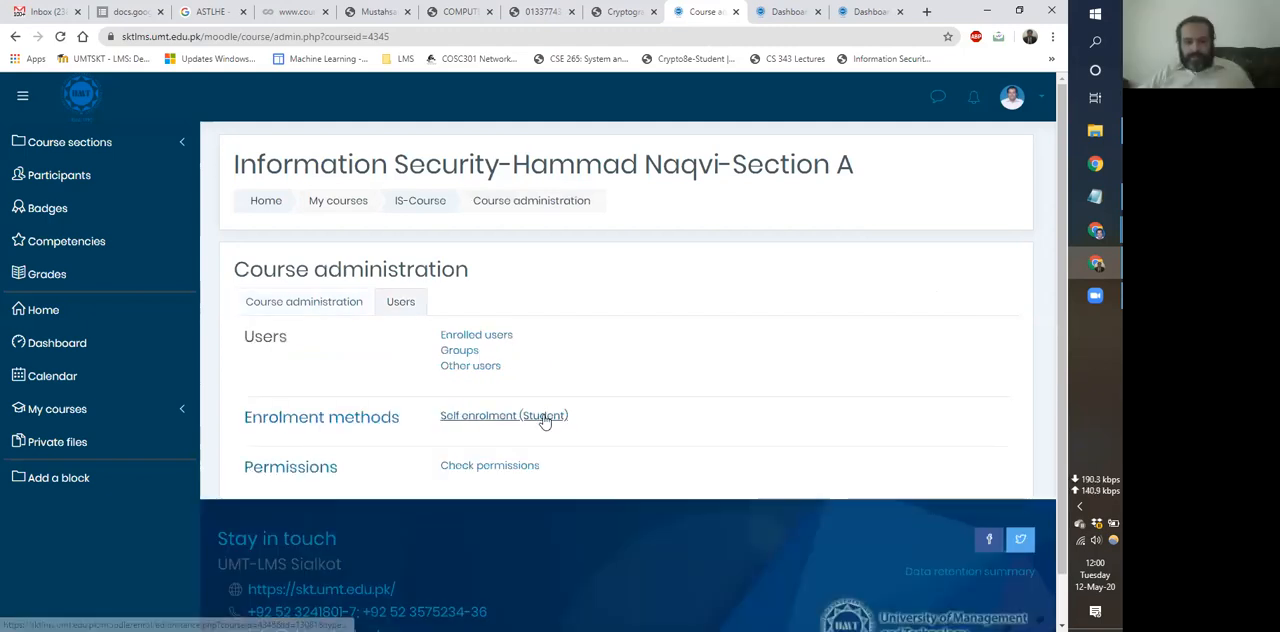
left_click(545, 421)
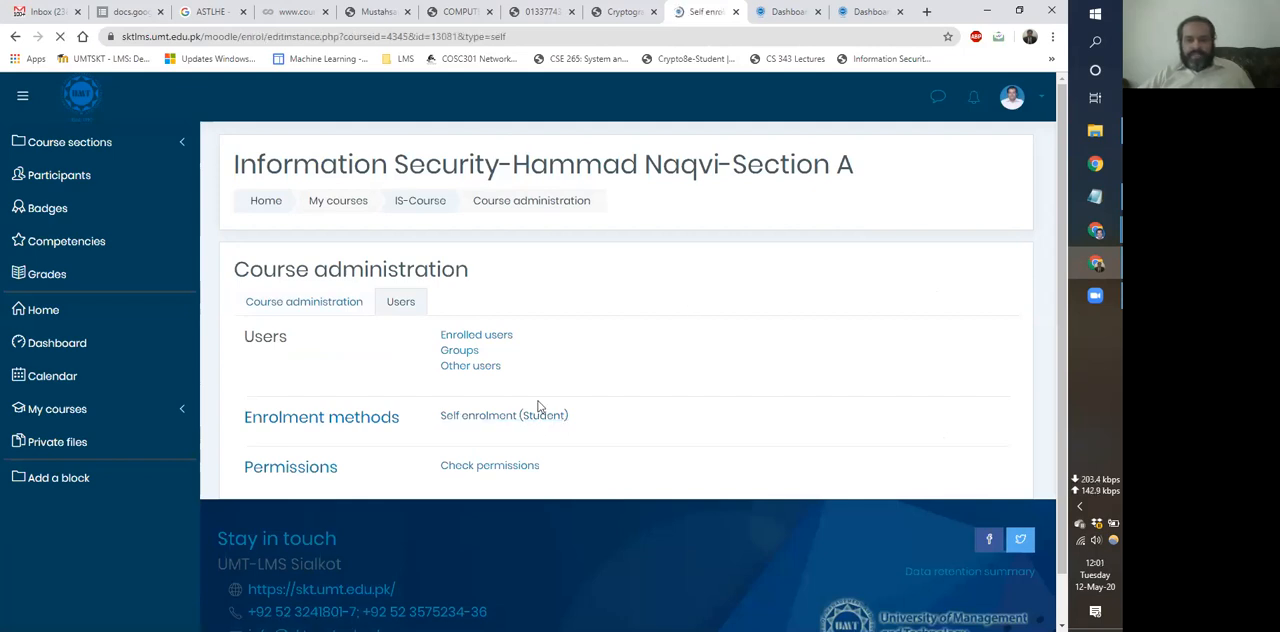
Enable the enrolment duration, set it to 15 weeks, and disable the duration limit again.
scroll(538, 406, "down", 2)
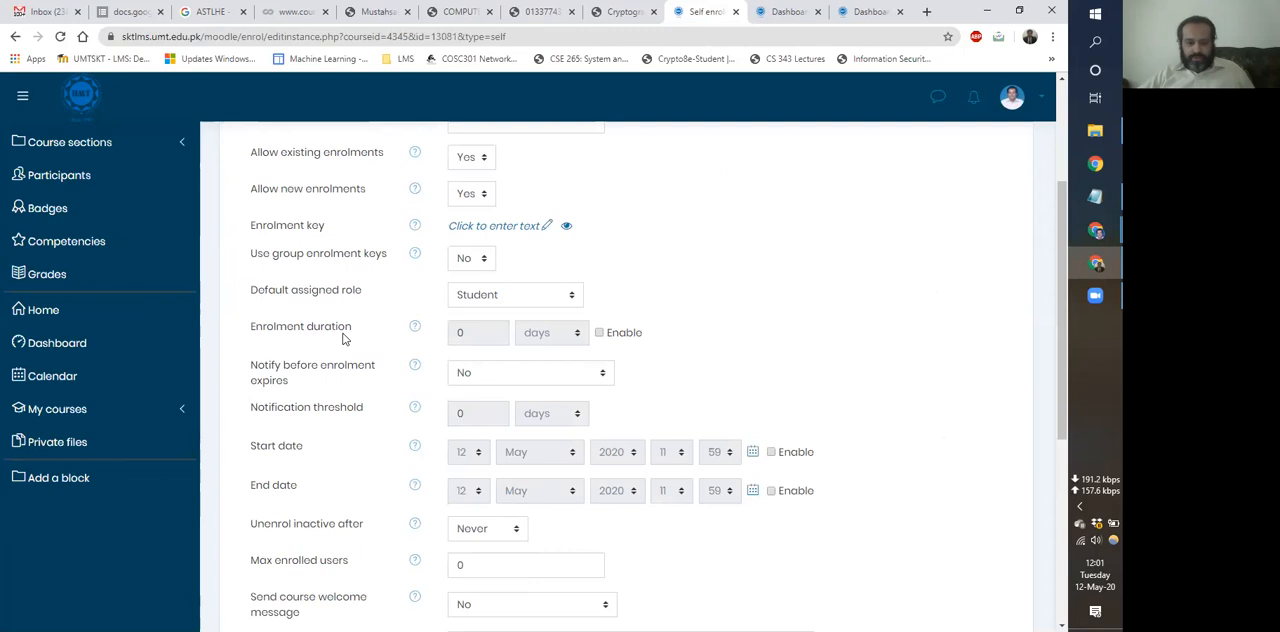
left_click(600, 333)
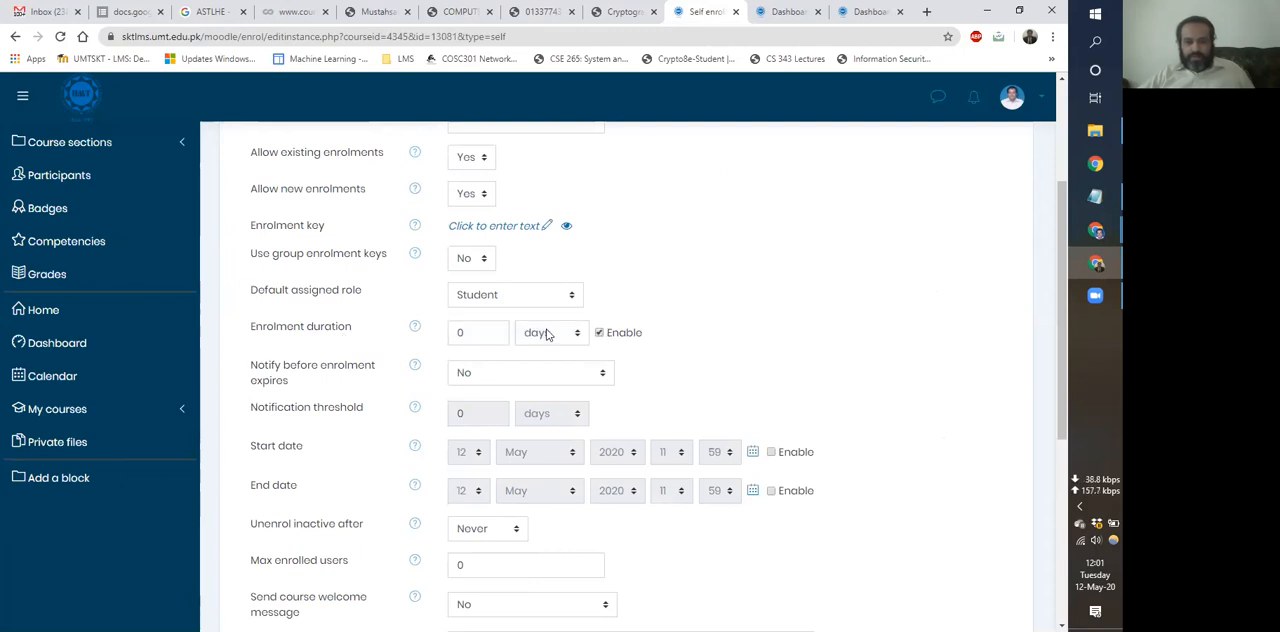
left_click(550, 333)
left_click(540, 354)
left_click_drag(465, 332, 378, 350)
type("15")
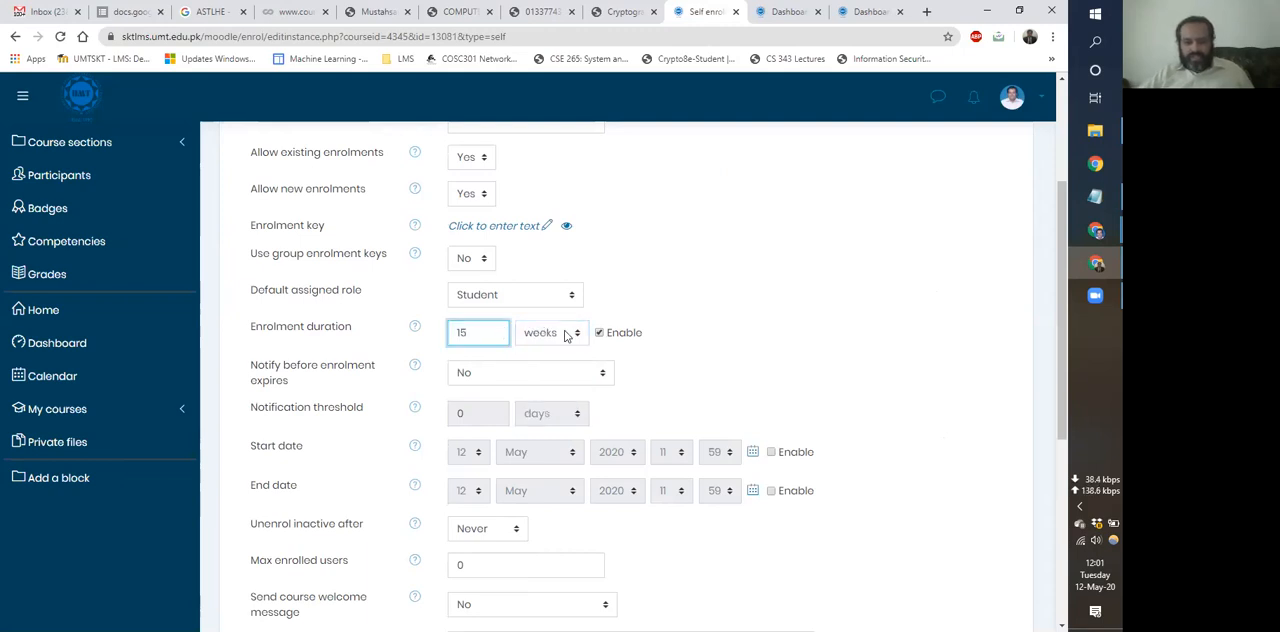
left_click(600, 334)
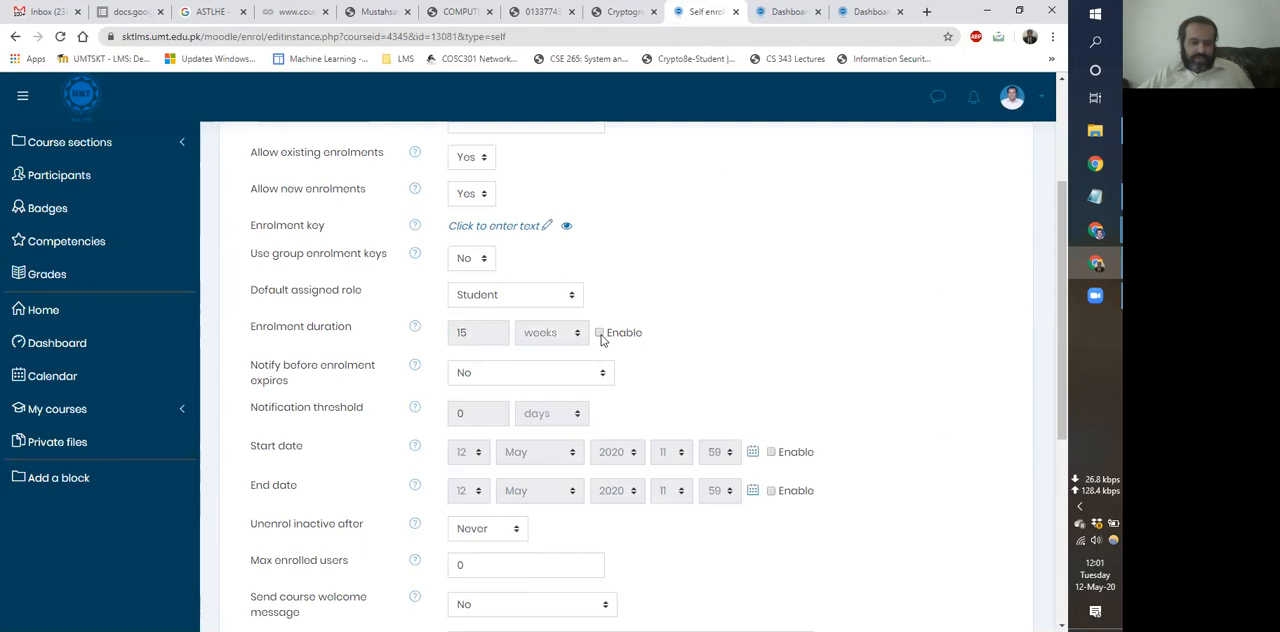
Examine the other self enrolment options, including start and end dates, inactivity unenrolment, maximum users and welcome message.
scroll(600, 337, "down", 1)
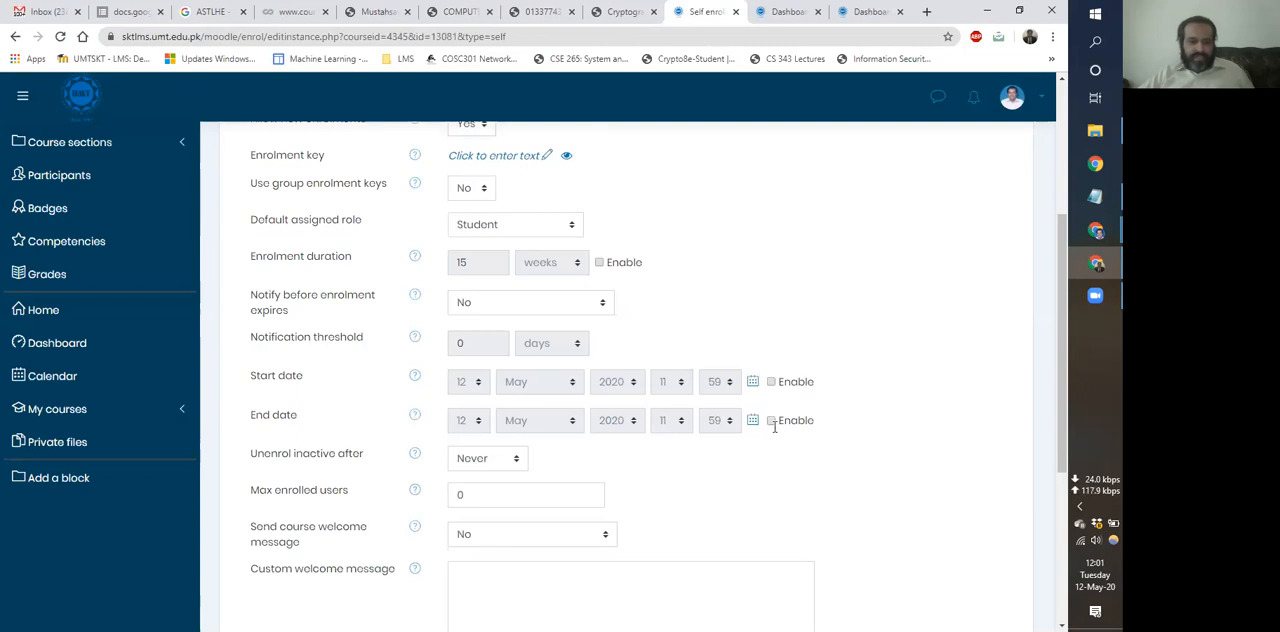
scroll(774, 430, "down", 2)
scroll(771, 430, "down", 1)
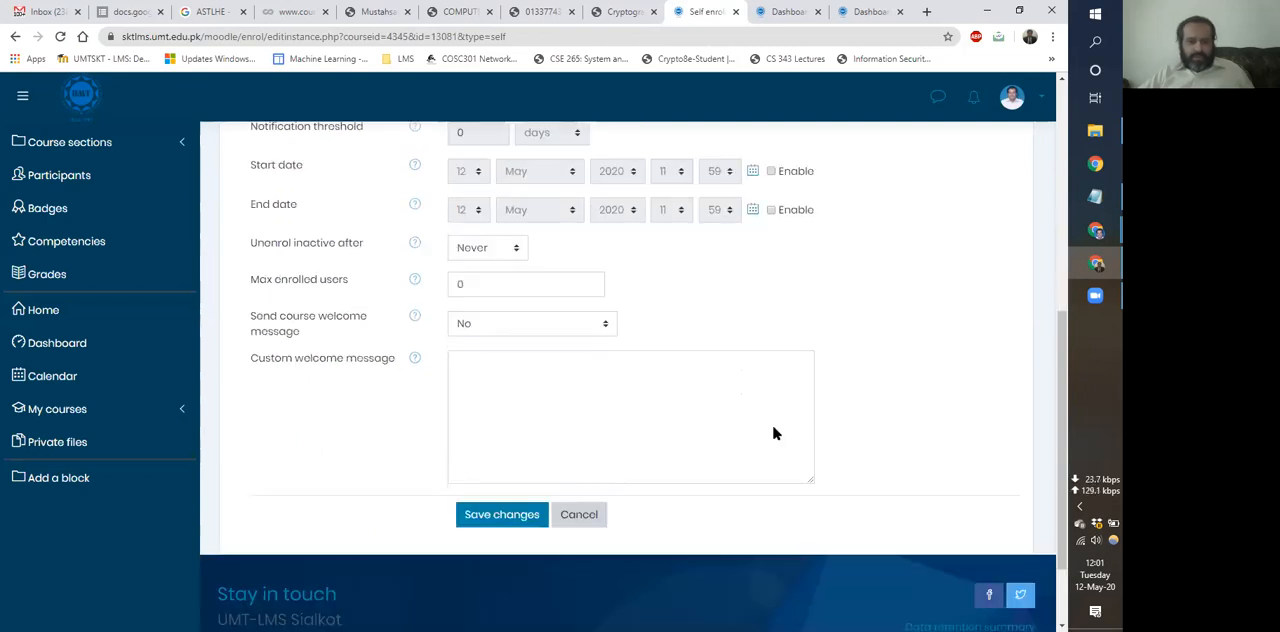
scroll(410, 329, "up", 5)
scroll(410, 329, "up", 1)
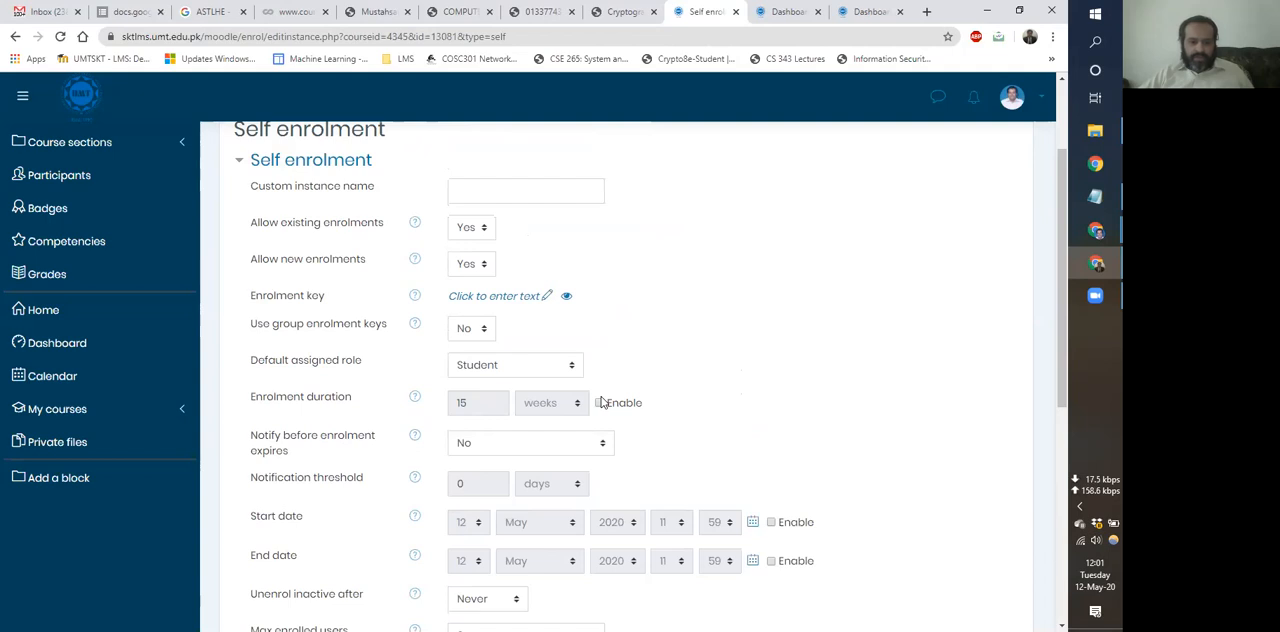
scroll(527, 302, "down", 2)
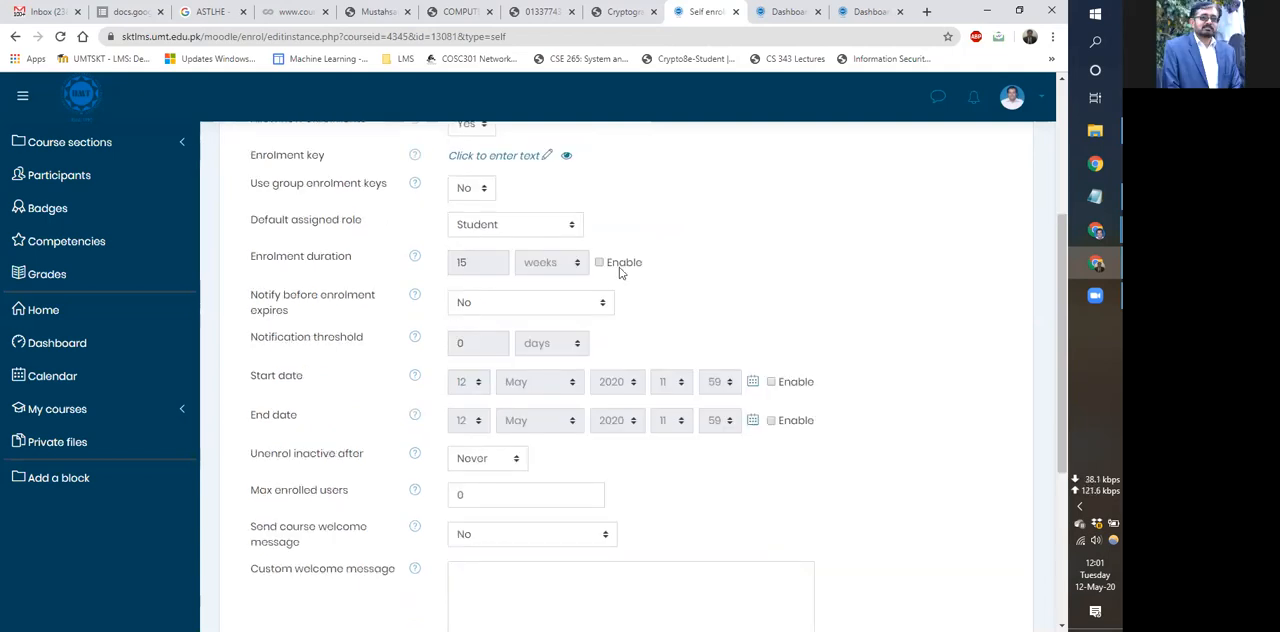
scroll(617, 290, "down", 3)
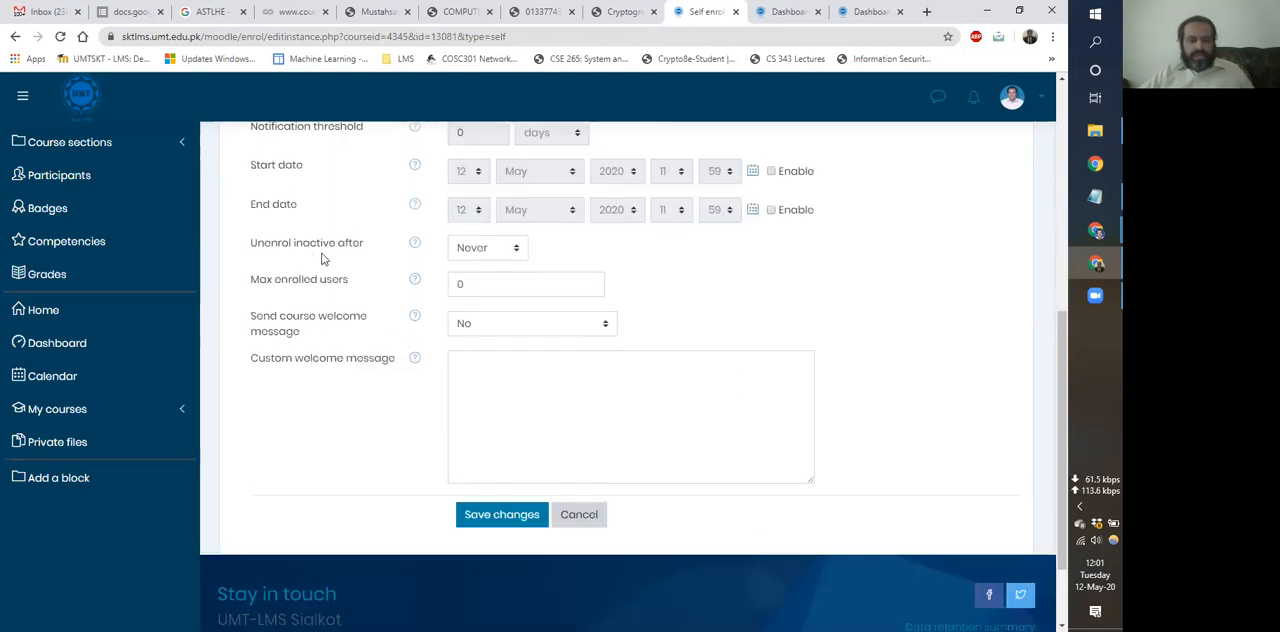
Set the unenrolment of inactive users to 14 days, restore it to Never, and check the course welcome message option.
left_click(478, 249)
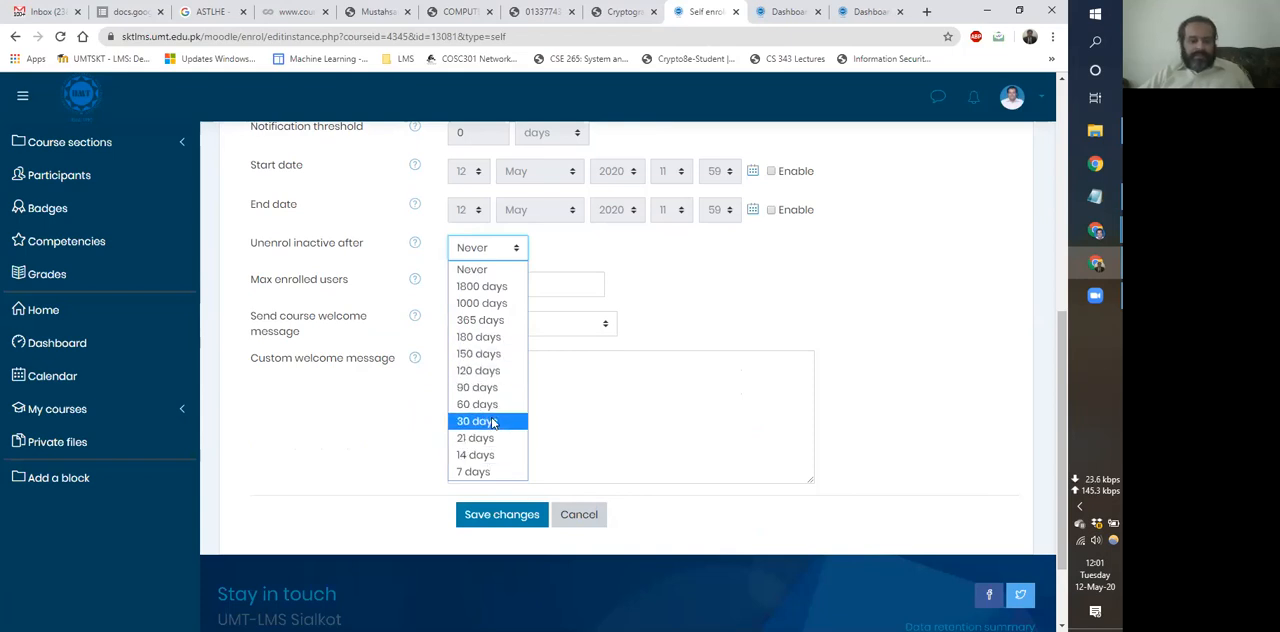
left_click(495, 455)
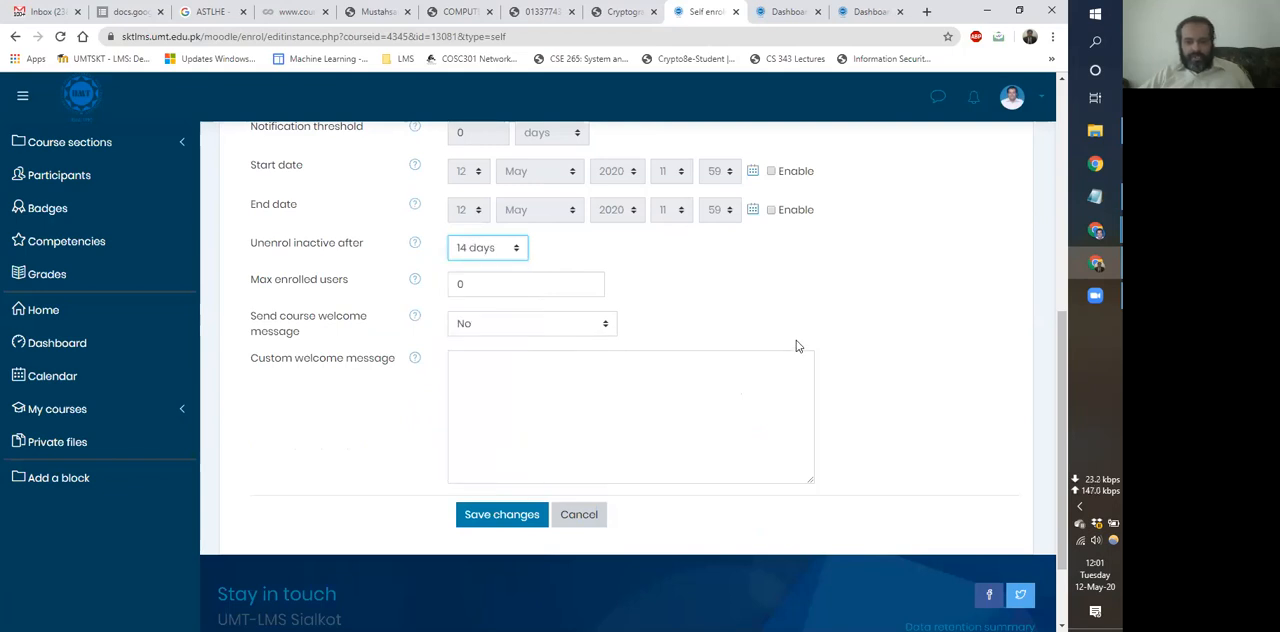
left_click(484, 247)
left_click(489, 268)
left_click(727, 285)
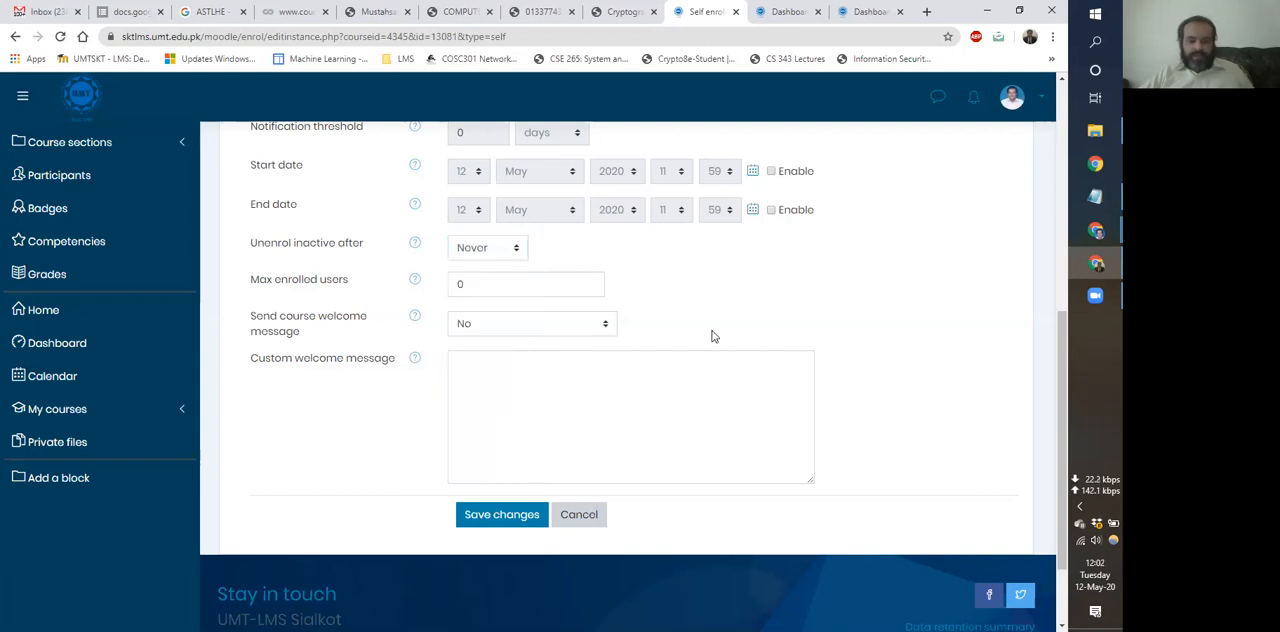
left_click(573, 338)
left_click(572, 333)
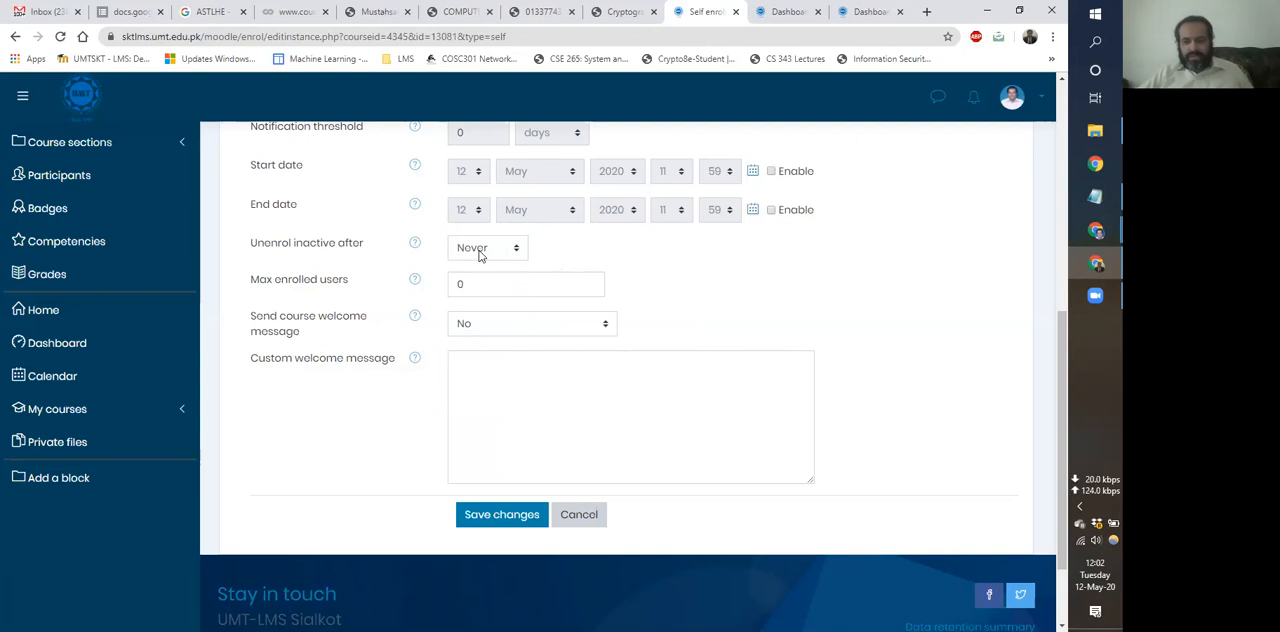
Leave the self enrolment settings without saving, return to the IS-Course page, and briefly check the available Wi-Fi networks.
scroll(479, 256, "up", 5)
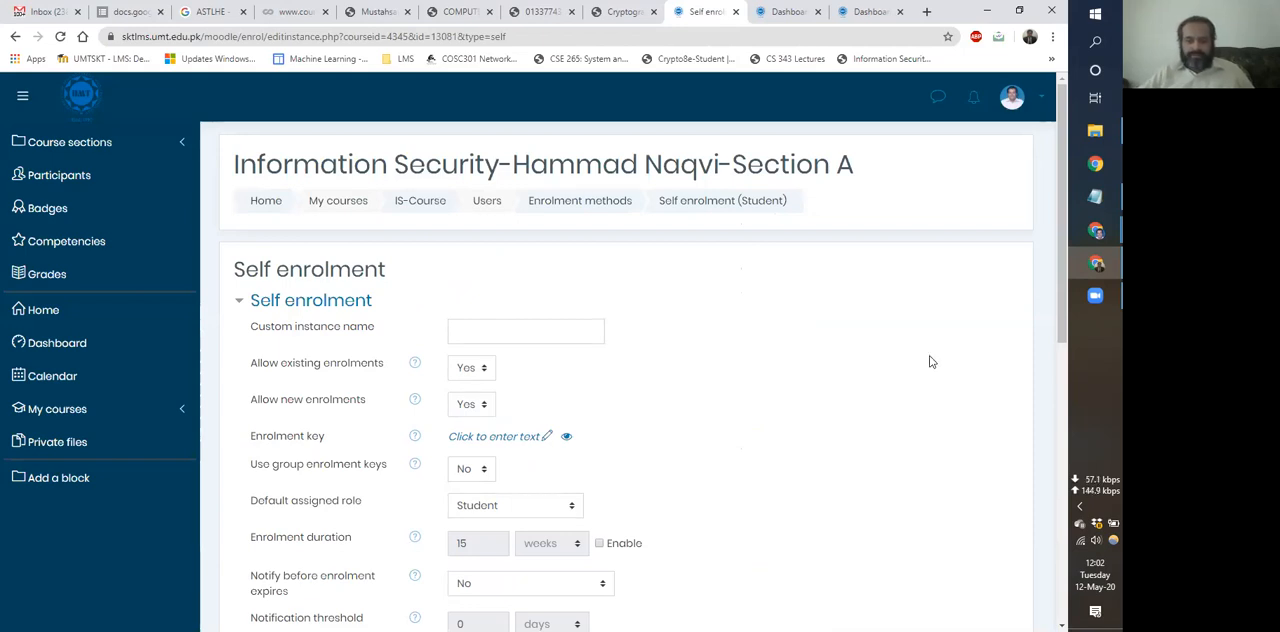
left_click(398, 208)
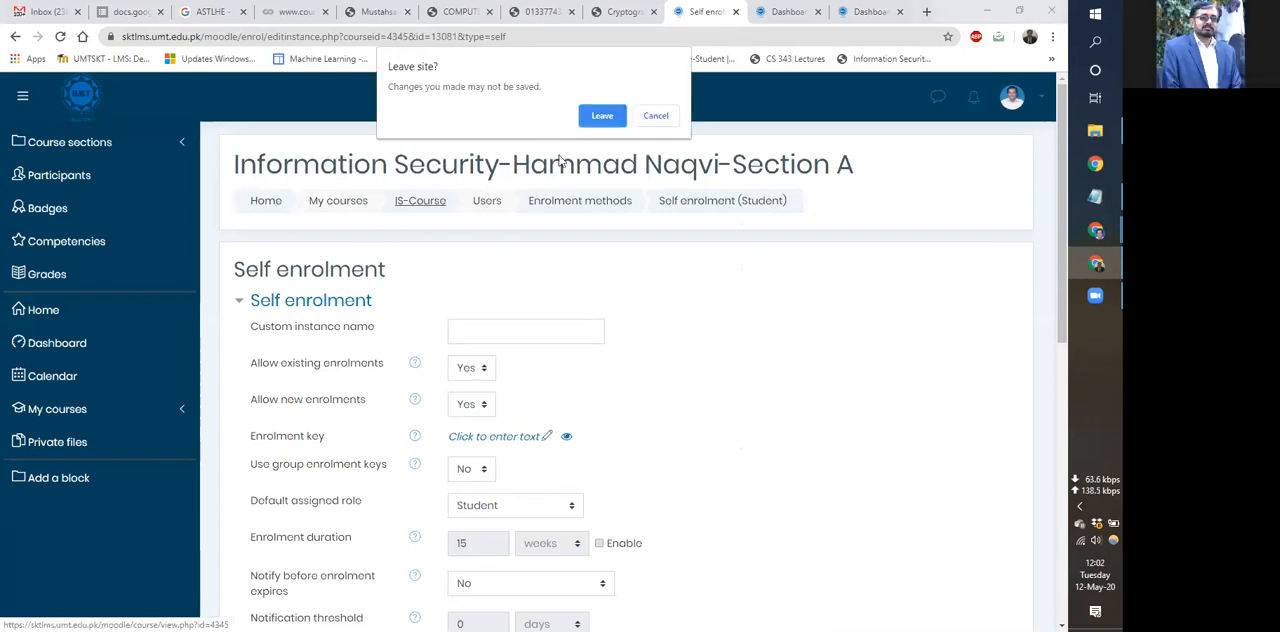
left_click(596, 115)
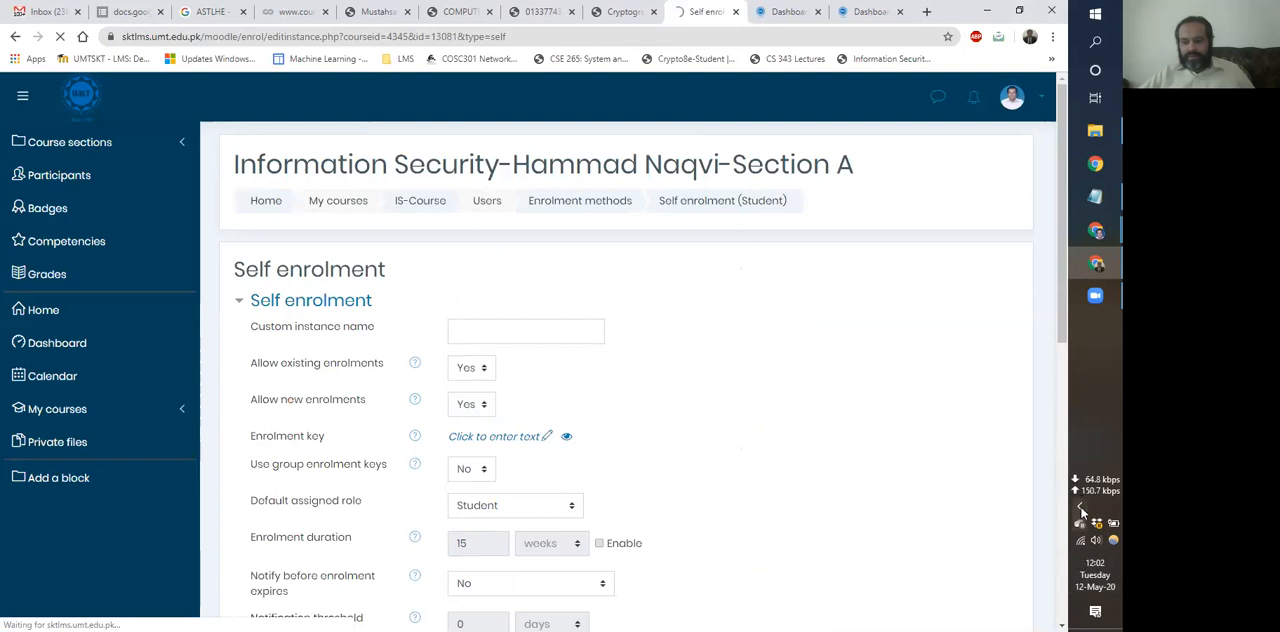
left_click(1081, 543)
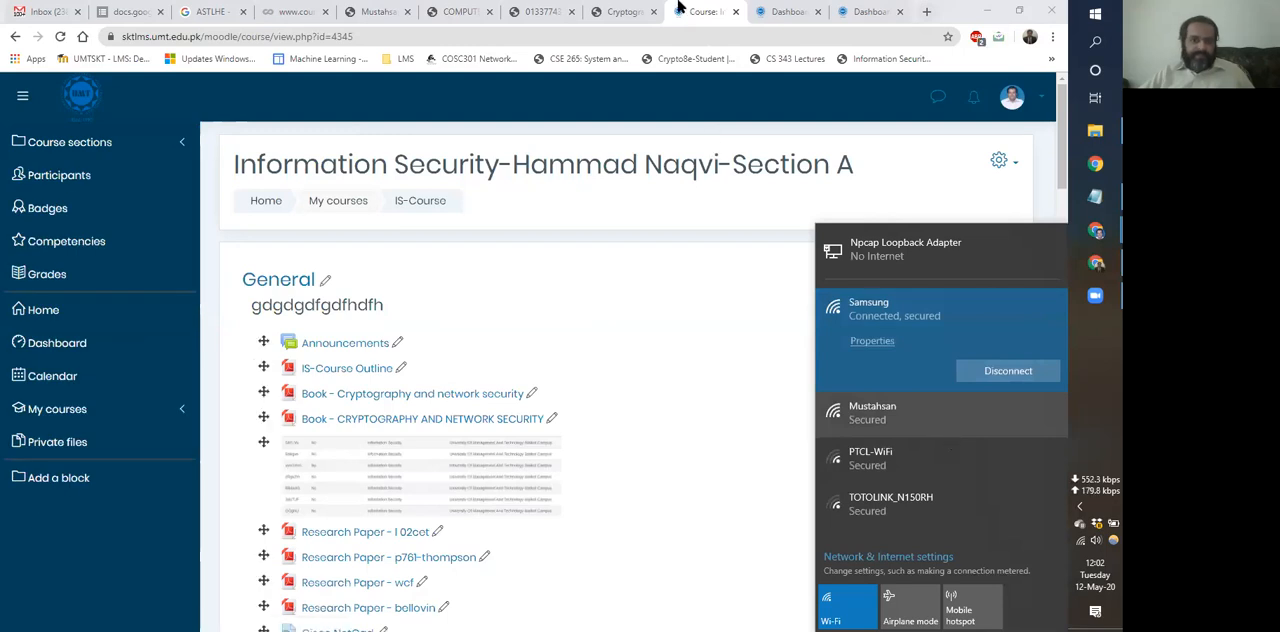
left_click(786, 325)
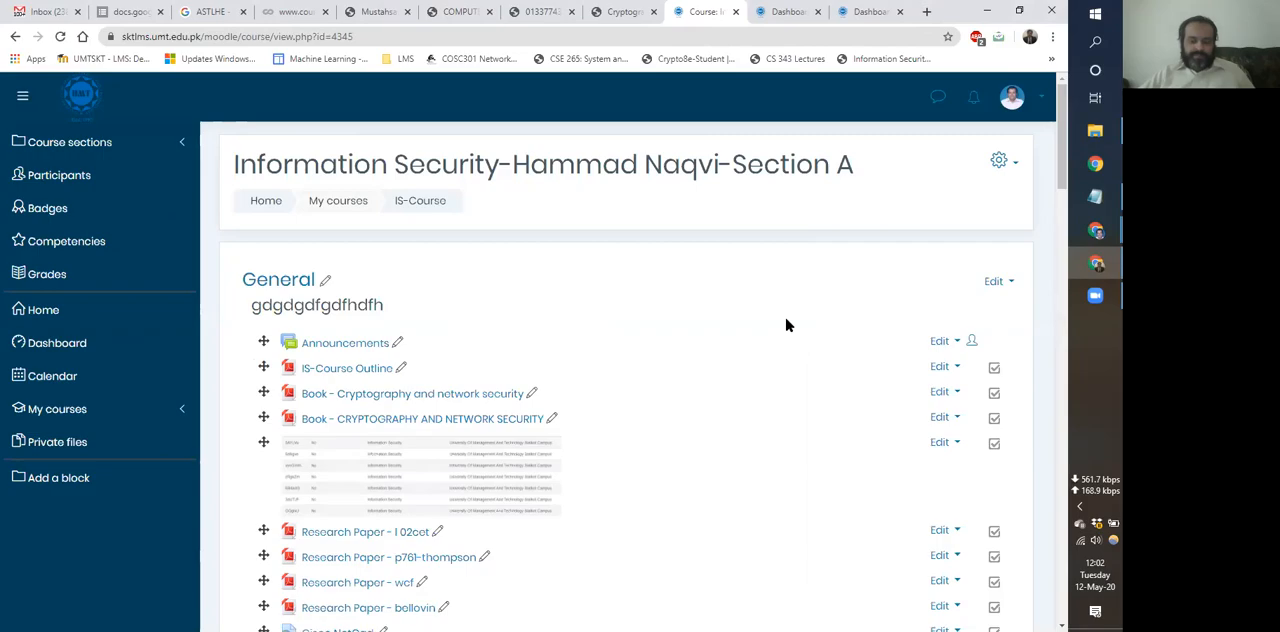